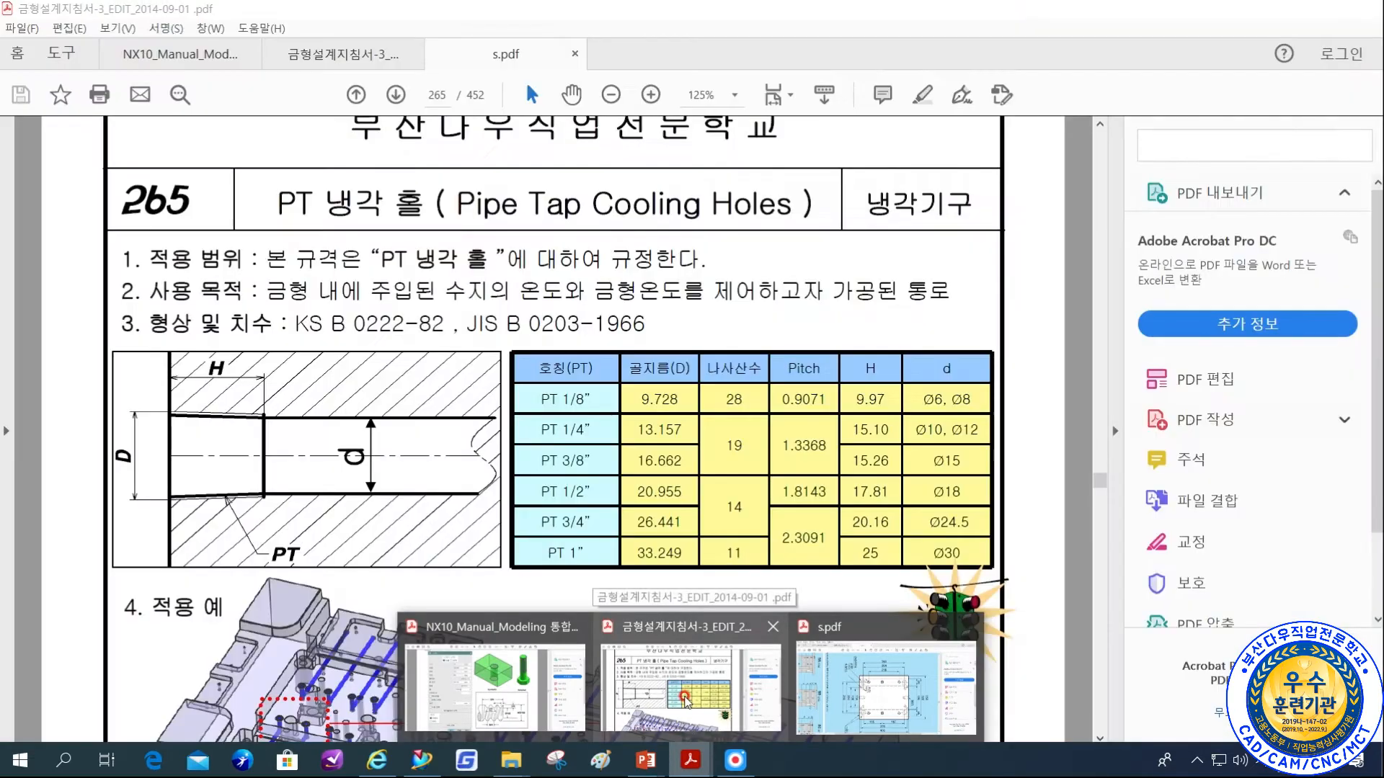
# Consult the Guide Pin A, B application page, page 66, of the mold design guide PDF for its dimension table.
pyautogui.click(688, 688)
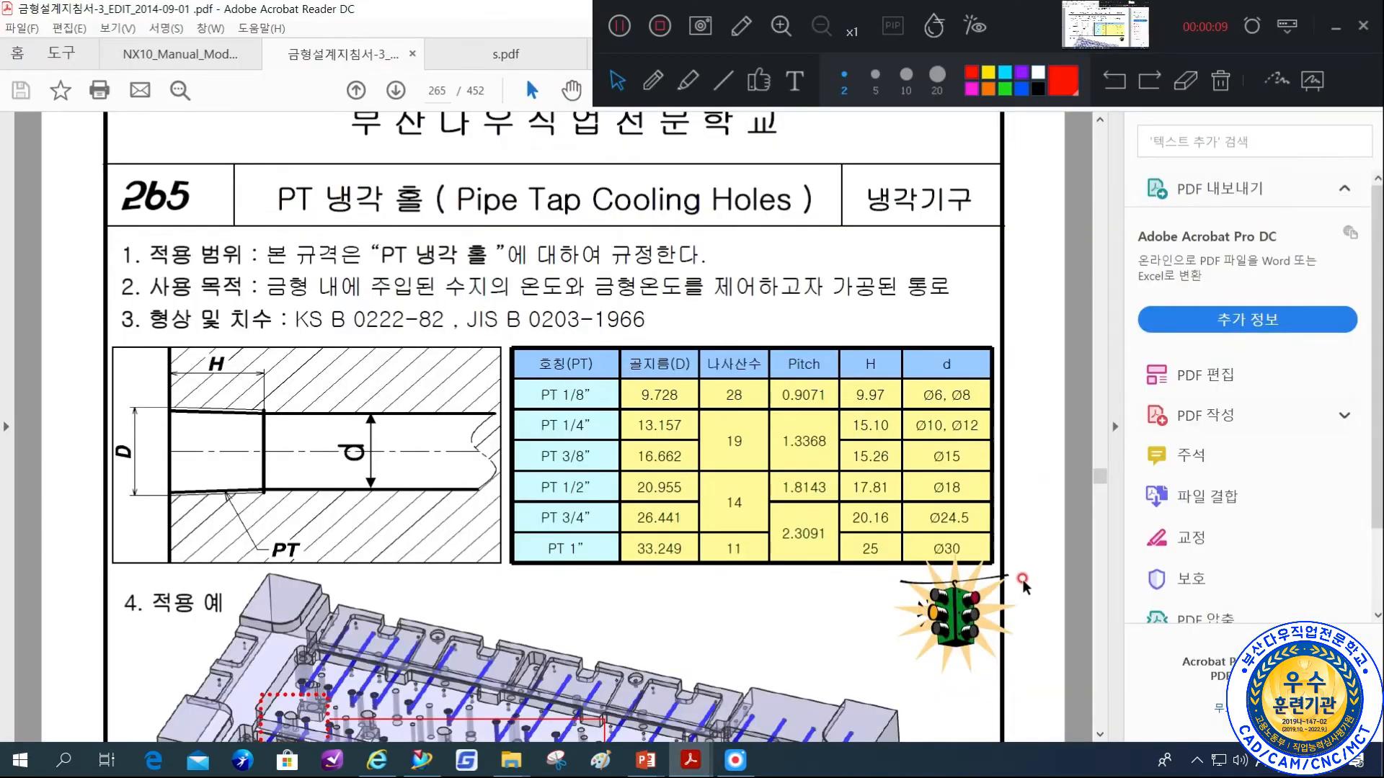
pyautogui.moveTo(1101, 476); pyautogui.dragTo(1103, 287)
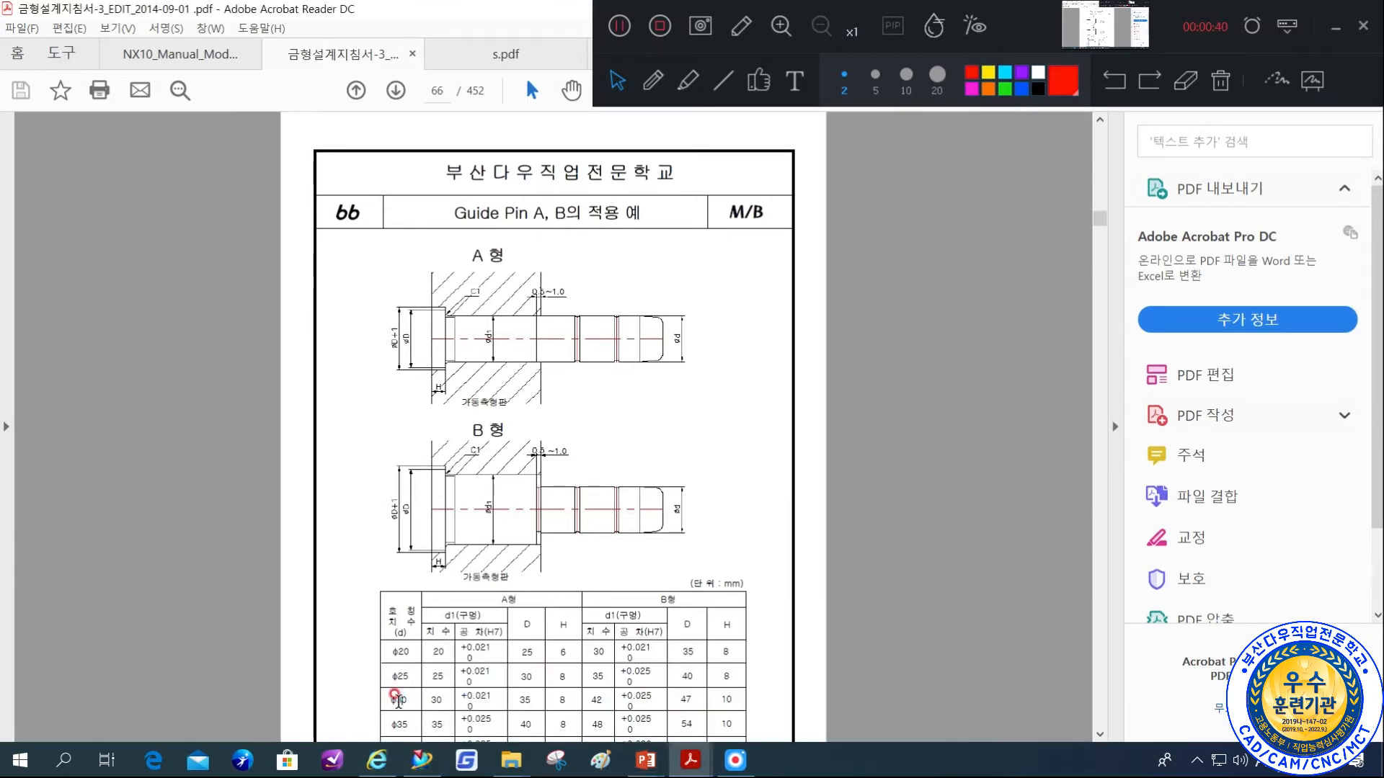
pyautogui.scroll(-1, 393, 696)
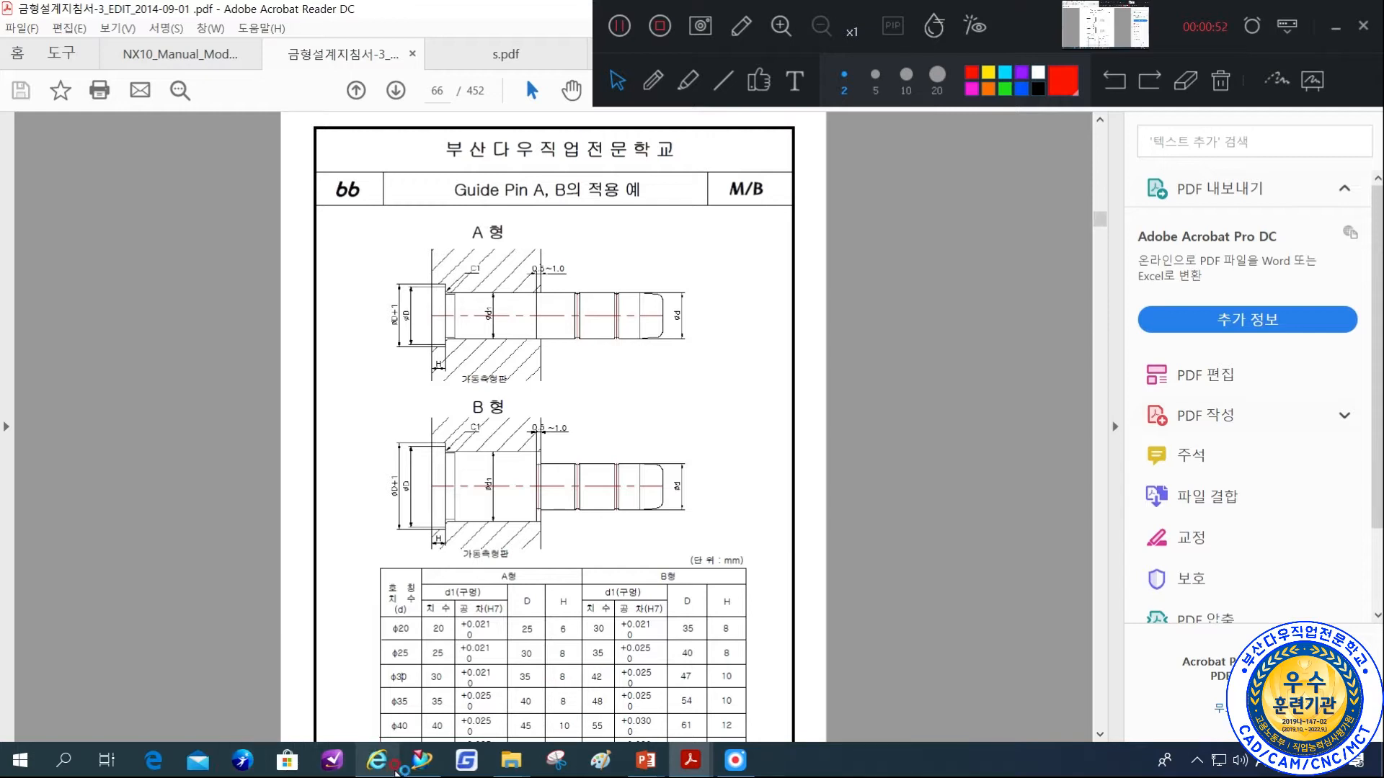
# Switch to NX and start a task-environment sketch, choosing the 가동측형판두께 datum plane as the sketch plane.
pyautogui.click(422, 760)
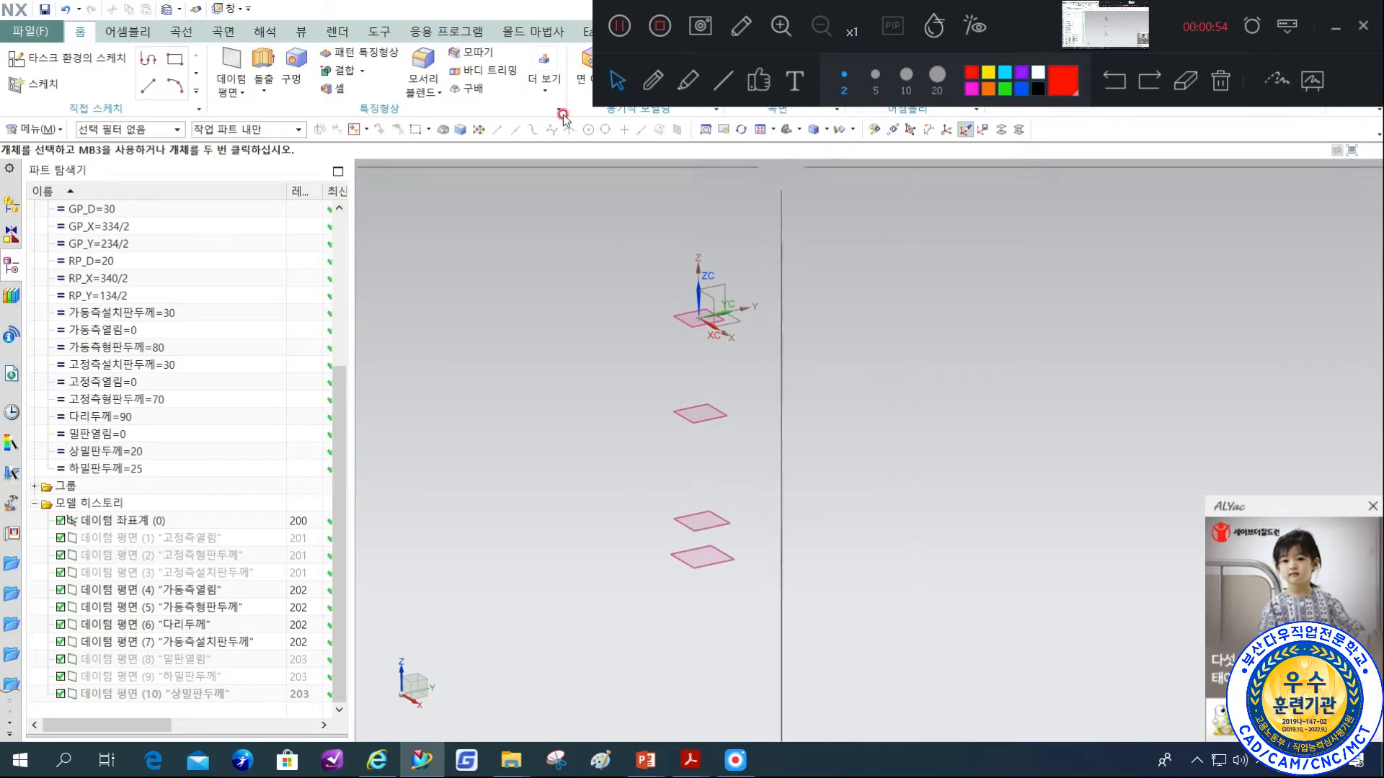
pyautogui.click(88, 64)
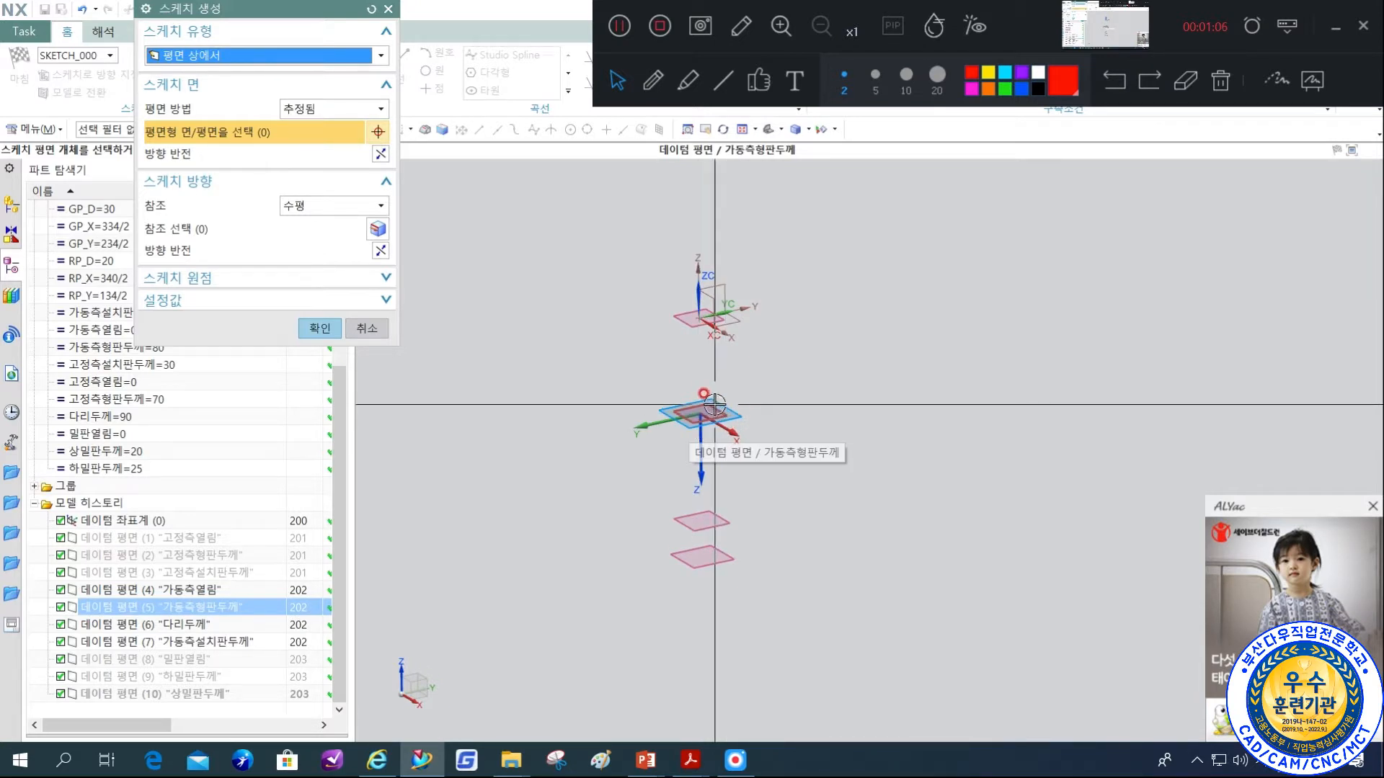
pyautogui.scroll(1, 714, 412)
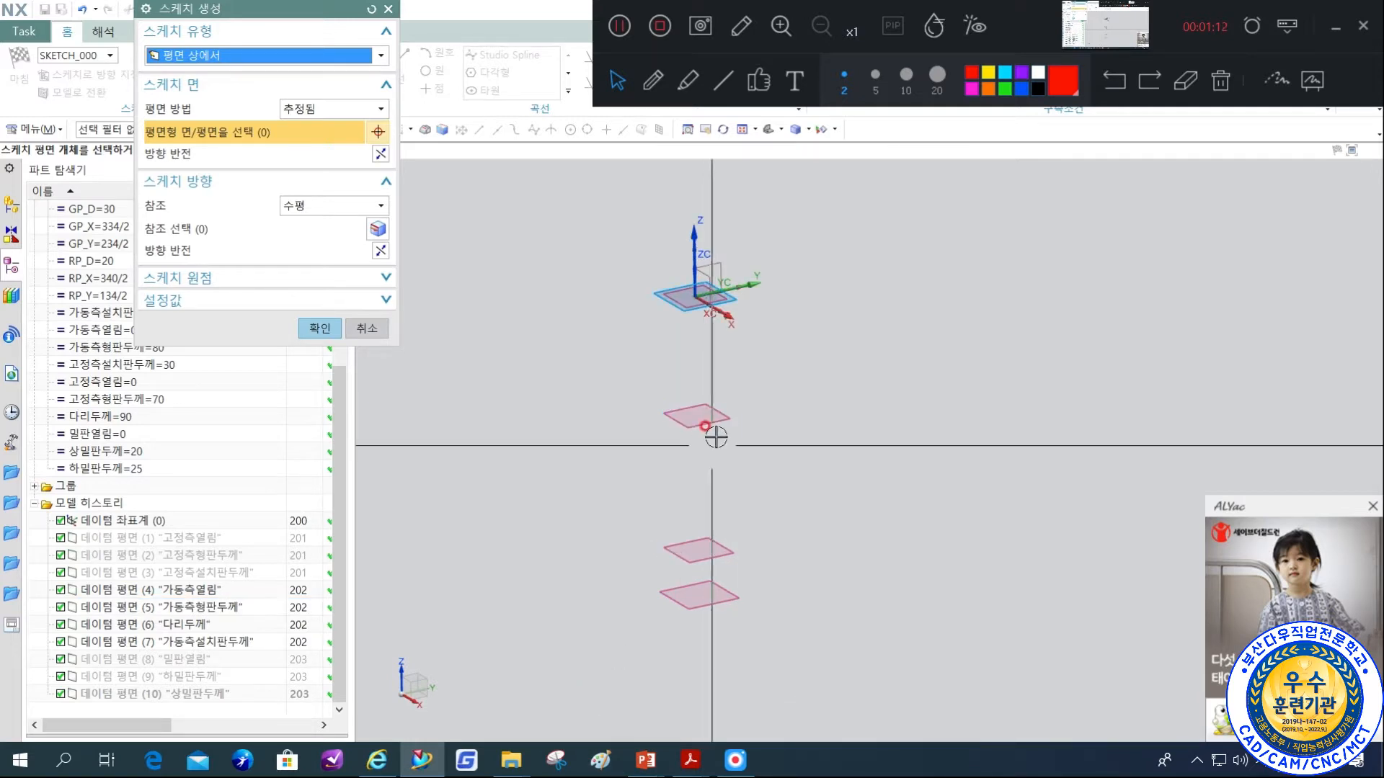
pyautogui.click(719, 418)
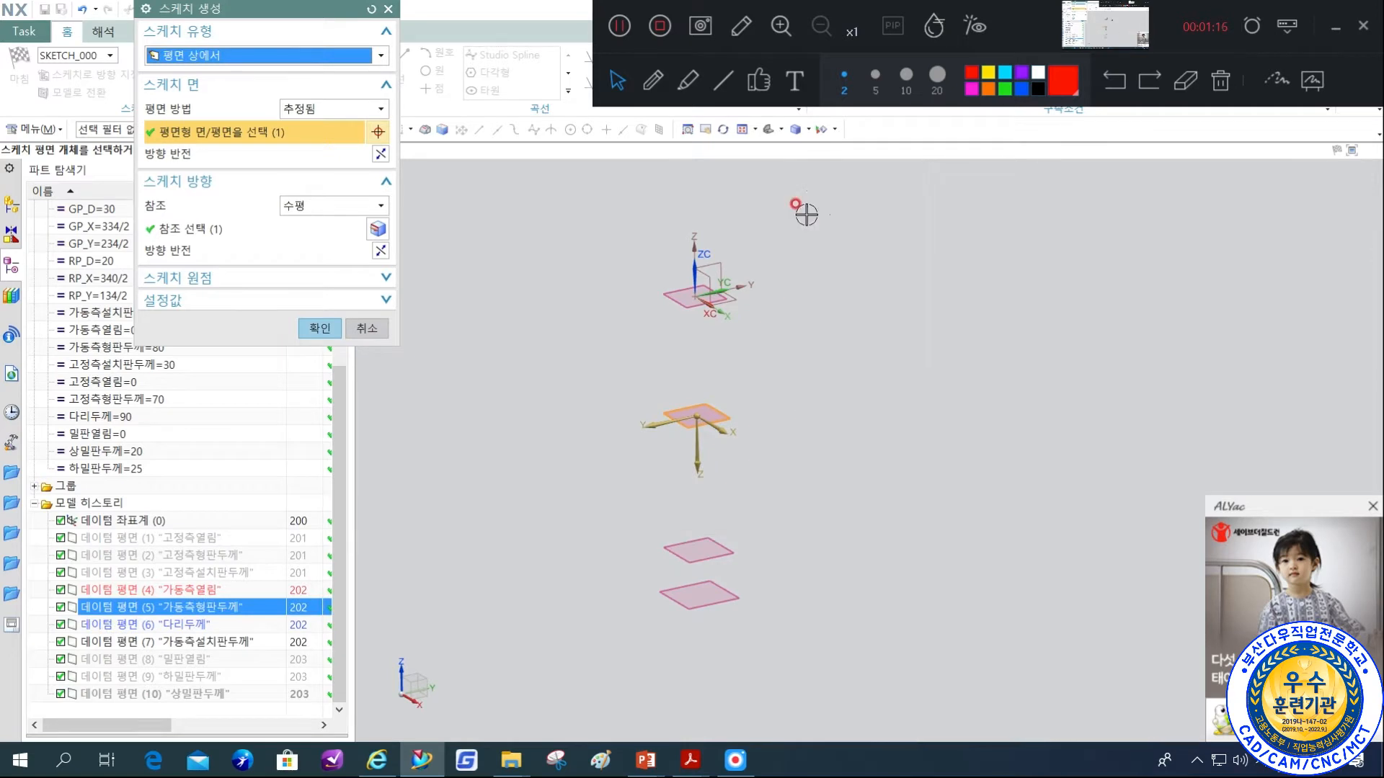
pyautogui.moveTo(840, 281)
pyautogui.mouseDown(button='middle')
pyautogui.moveTo(893, 303)
pyautogui.moveTo(852, 270)
pyautogui.mouseUp(button='middle')
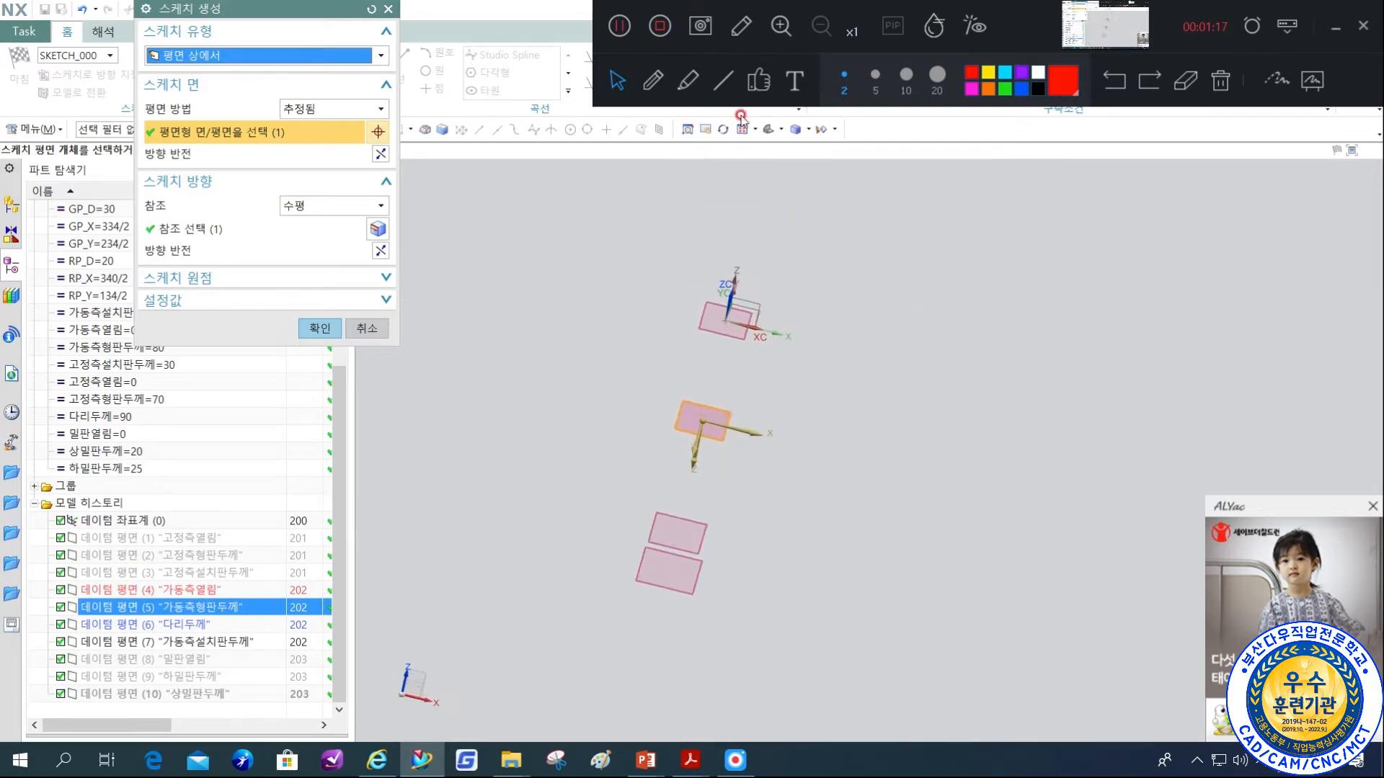
pyautogui.click(778, 132)
pyautogui.click(796, 153)
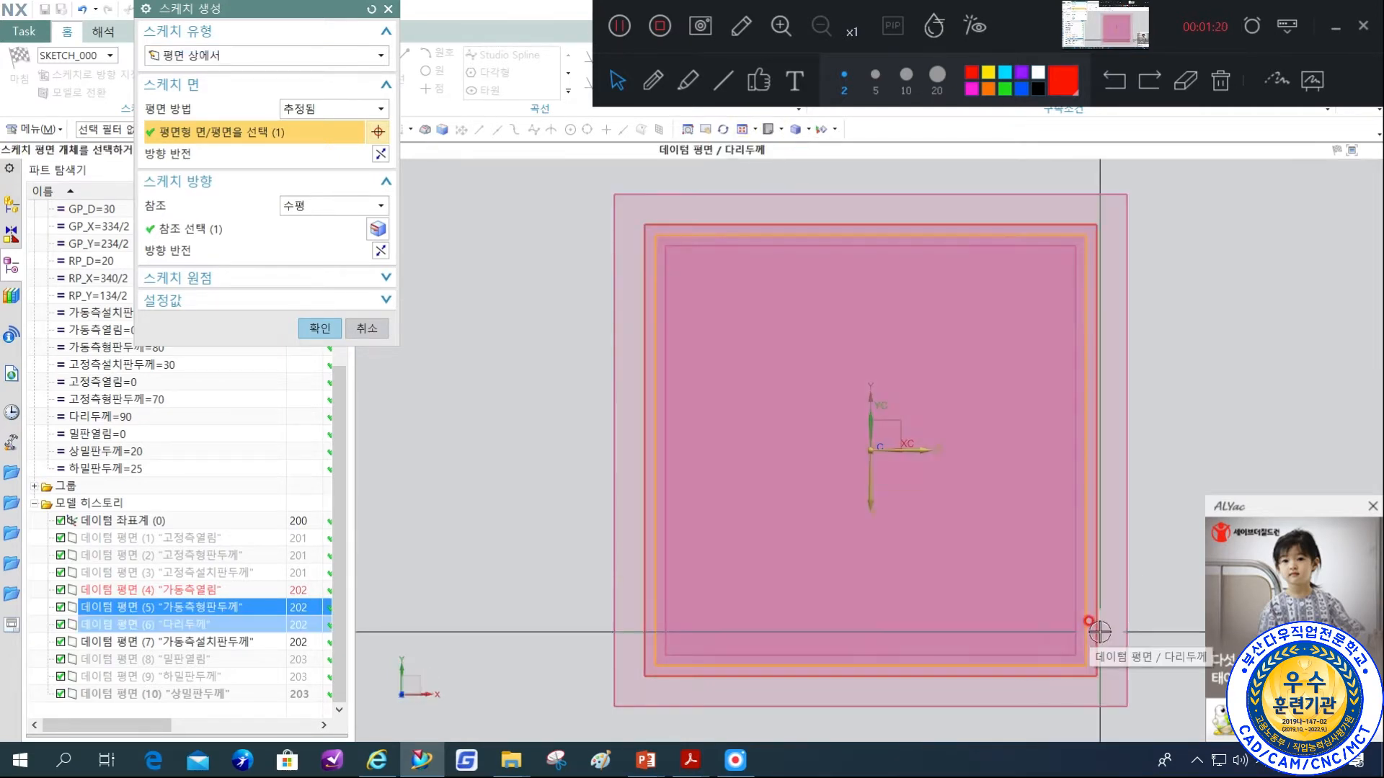
# Flip the sketch normal to point upward, keep the X axis as horizontal reference and create the sketch.
pyautogui.moveTo(905, 544); pyautogui.dragTo(803, 580, button='middle')
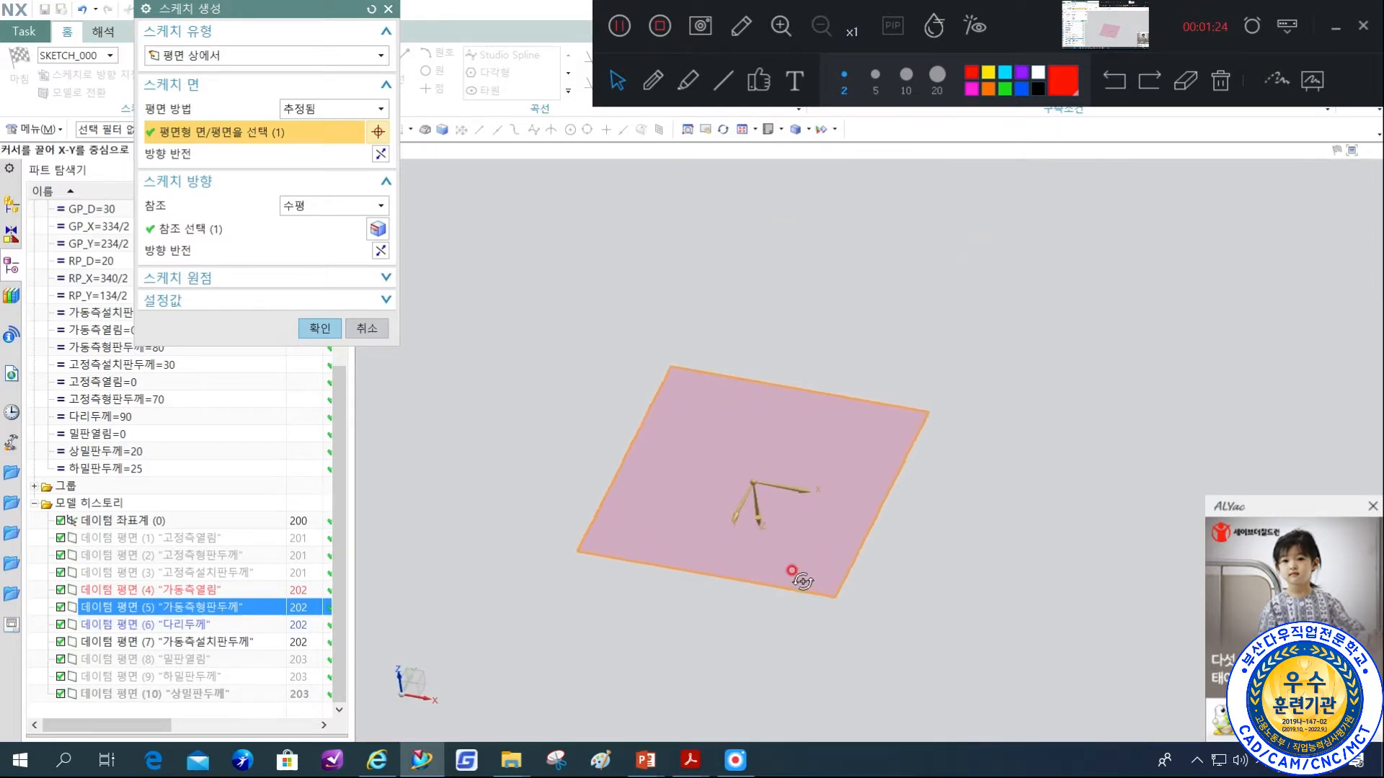
pyautogui.doubleClick(766, 525)
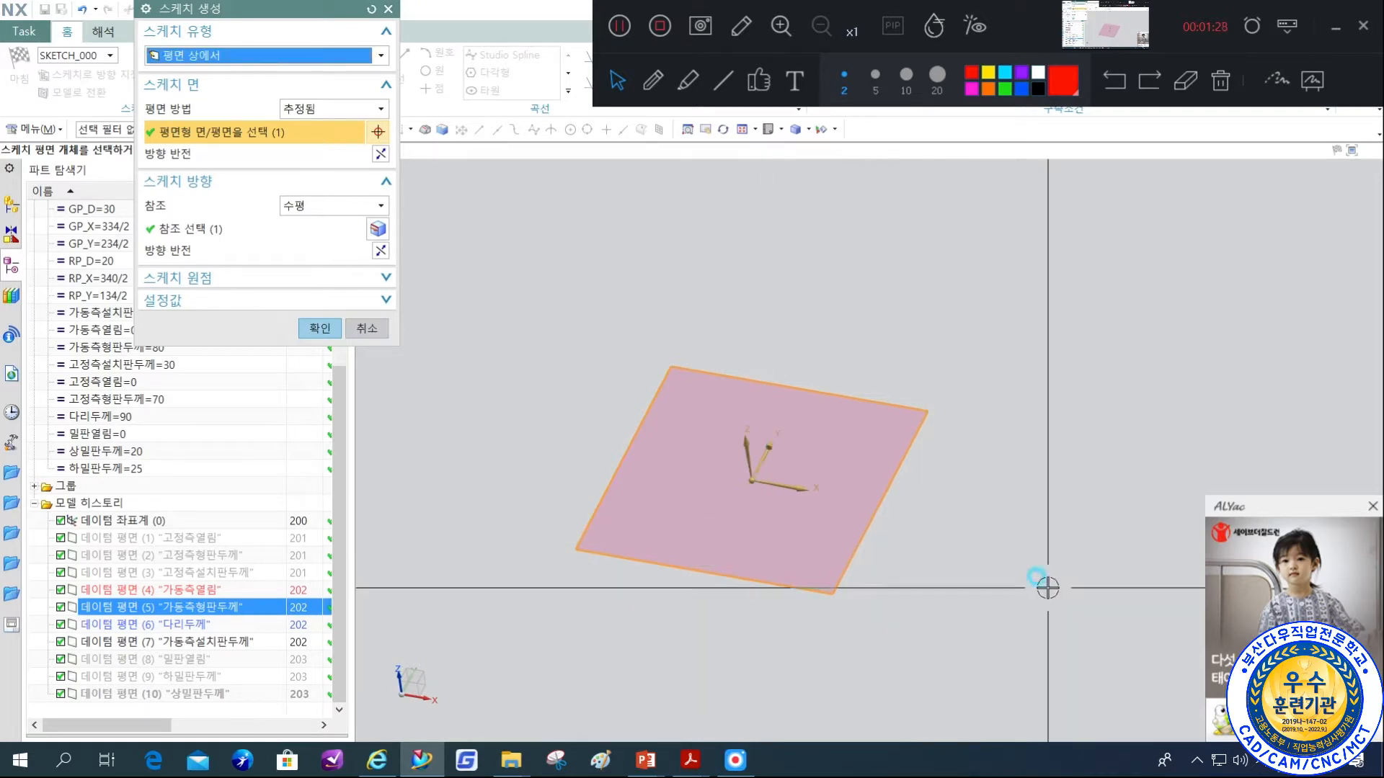
pyautogui.scroll(3, 1047, 588)
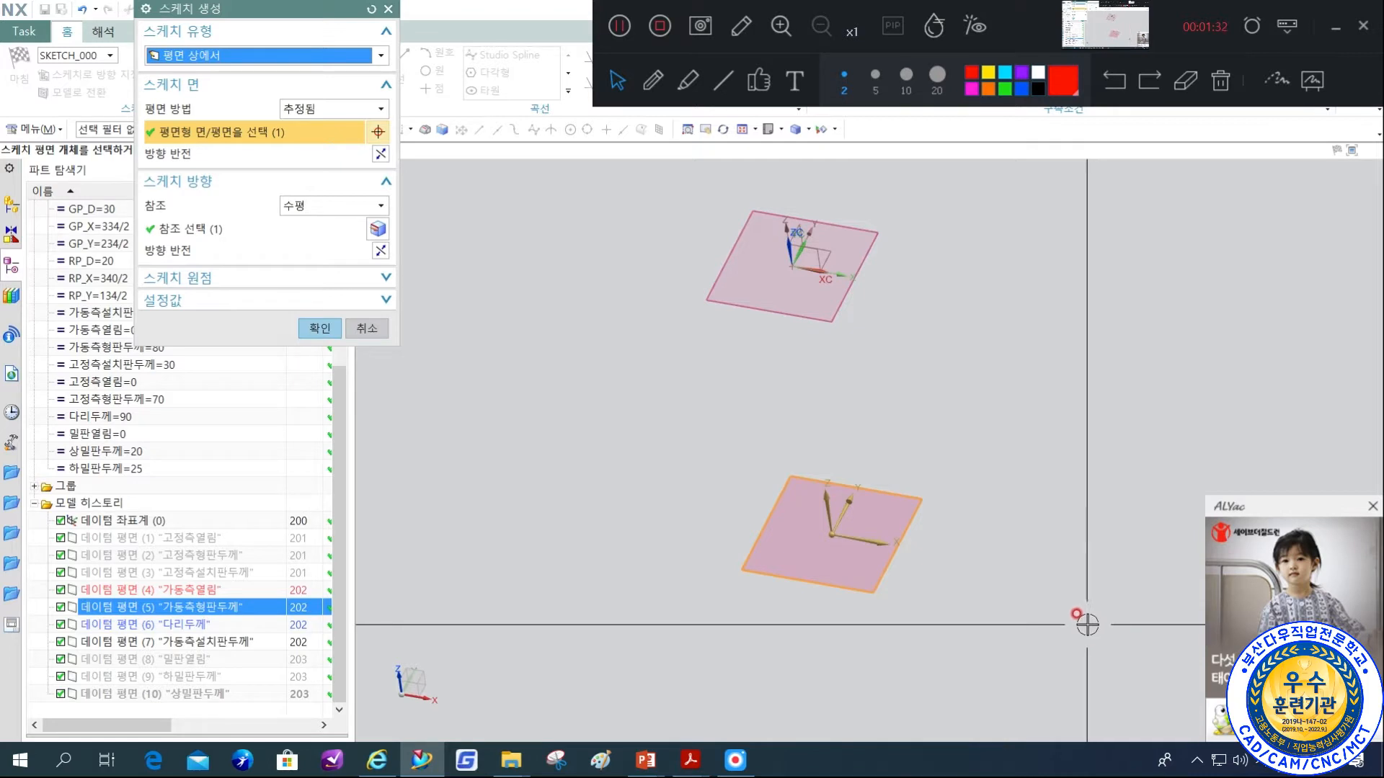
pyautogui.doubleClick(826, 497)
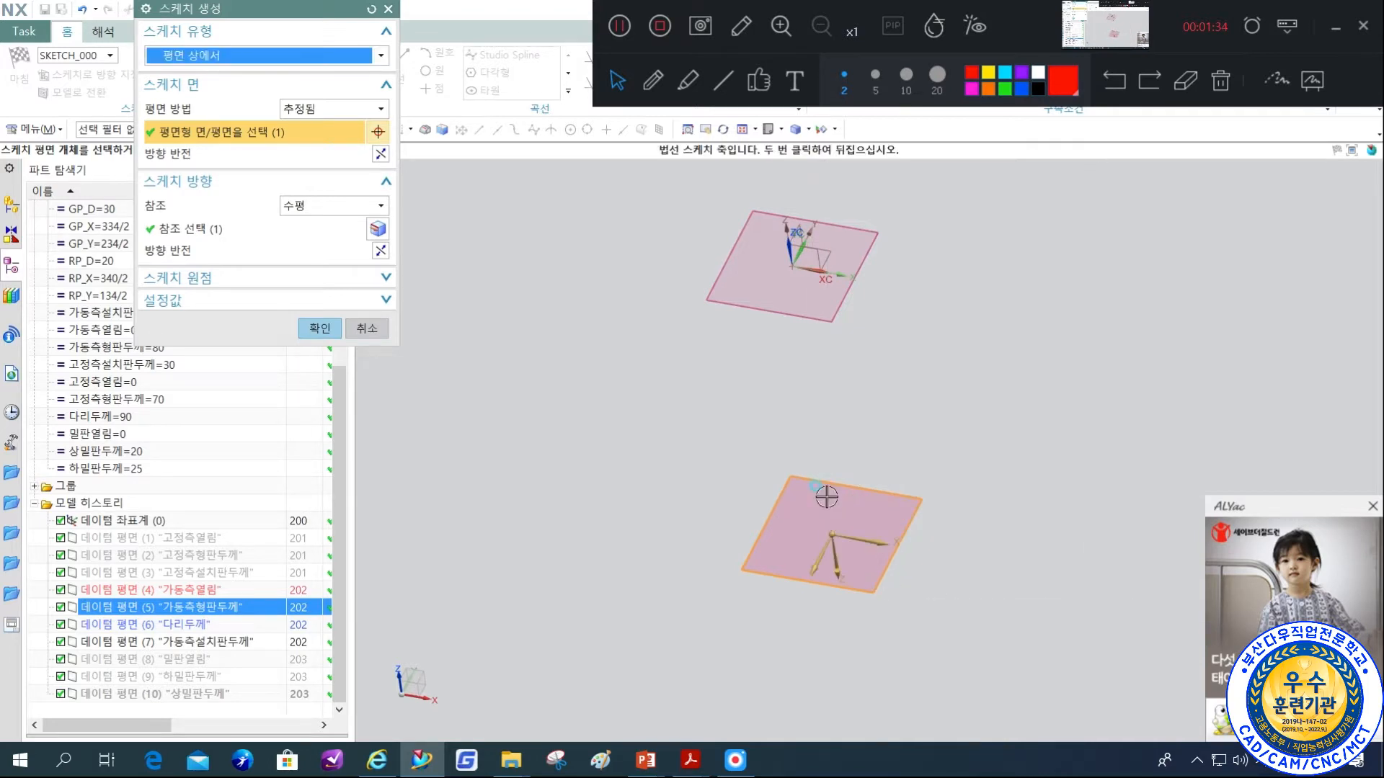
pyautogui.doubleClick(845, 573)
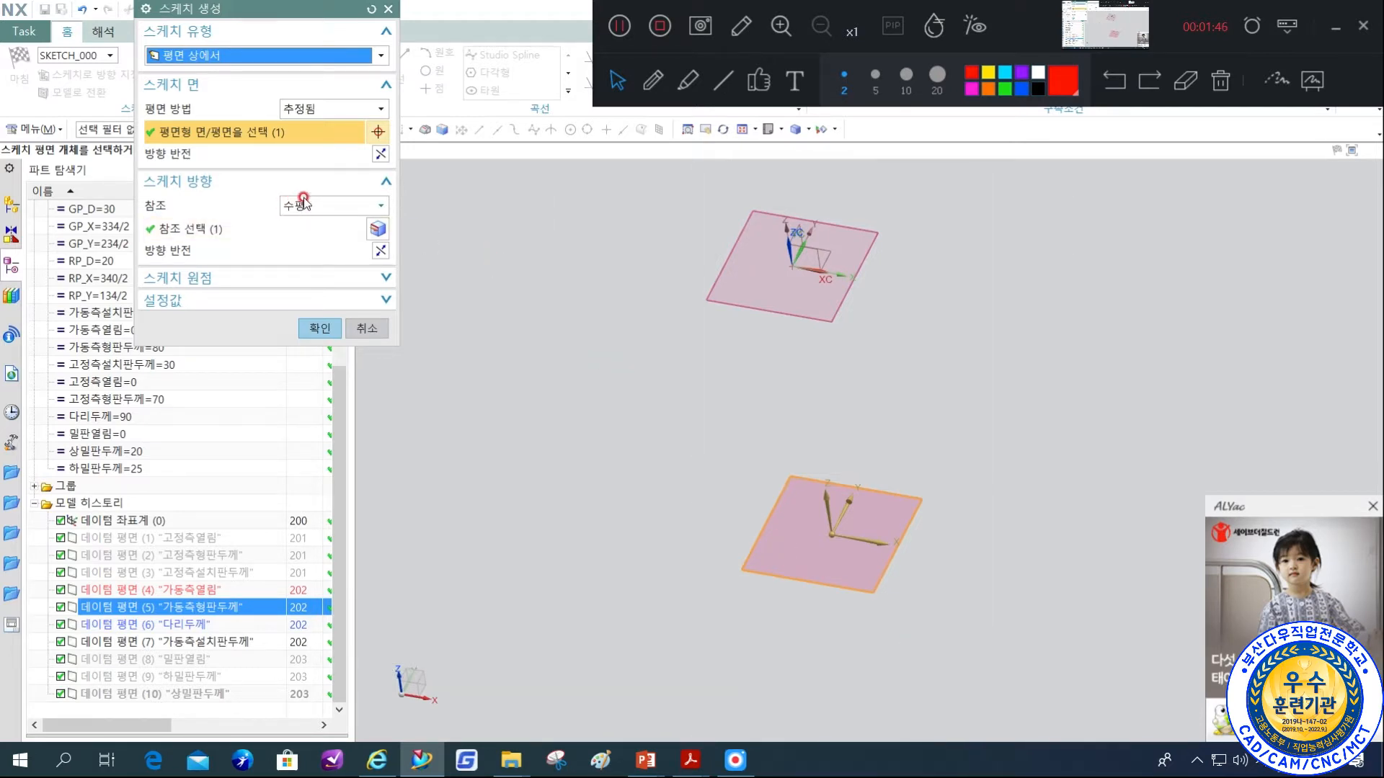
pyautogui.click(281, 233)
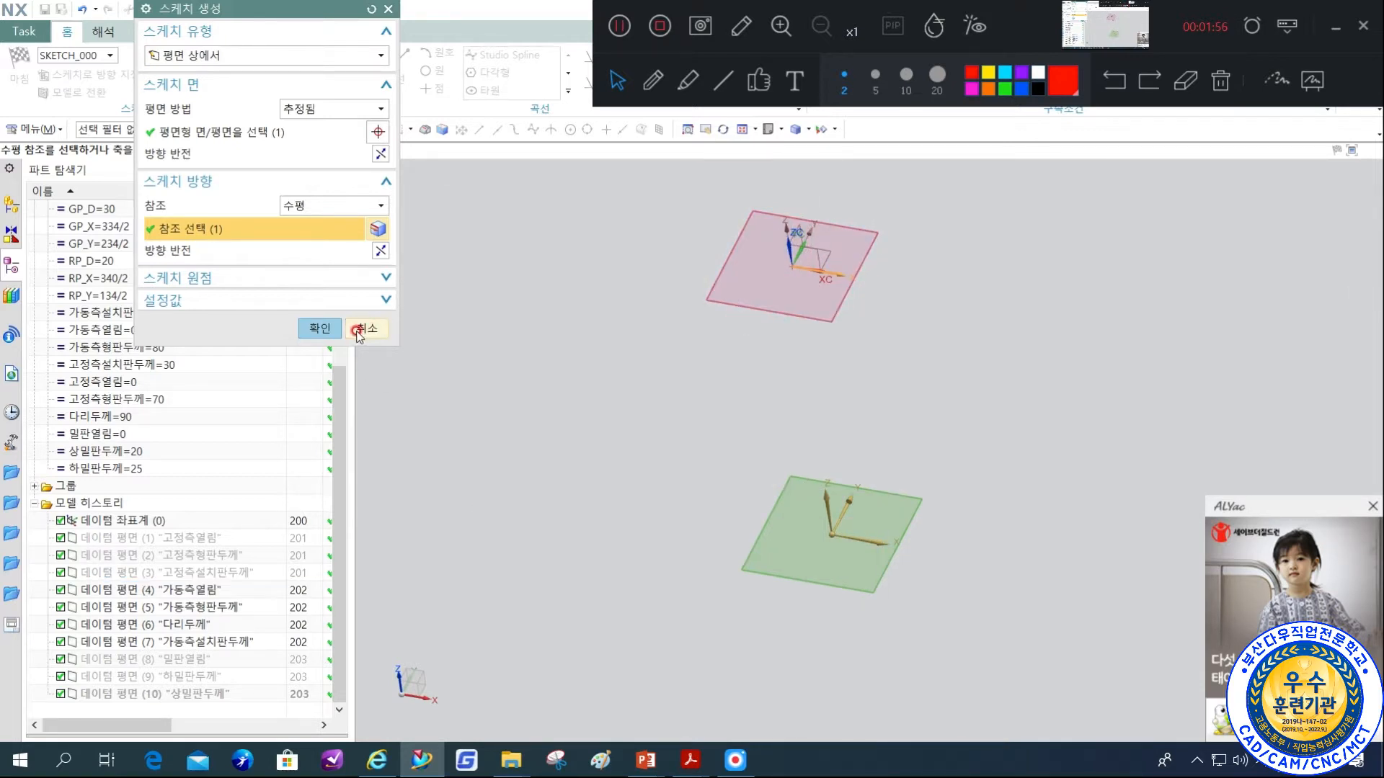
pyautogui.click(310, 330)
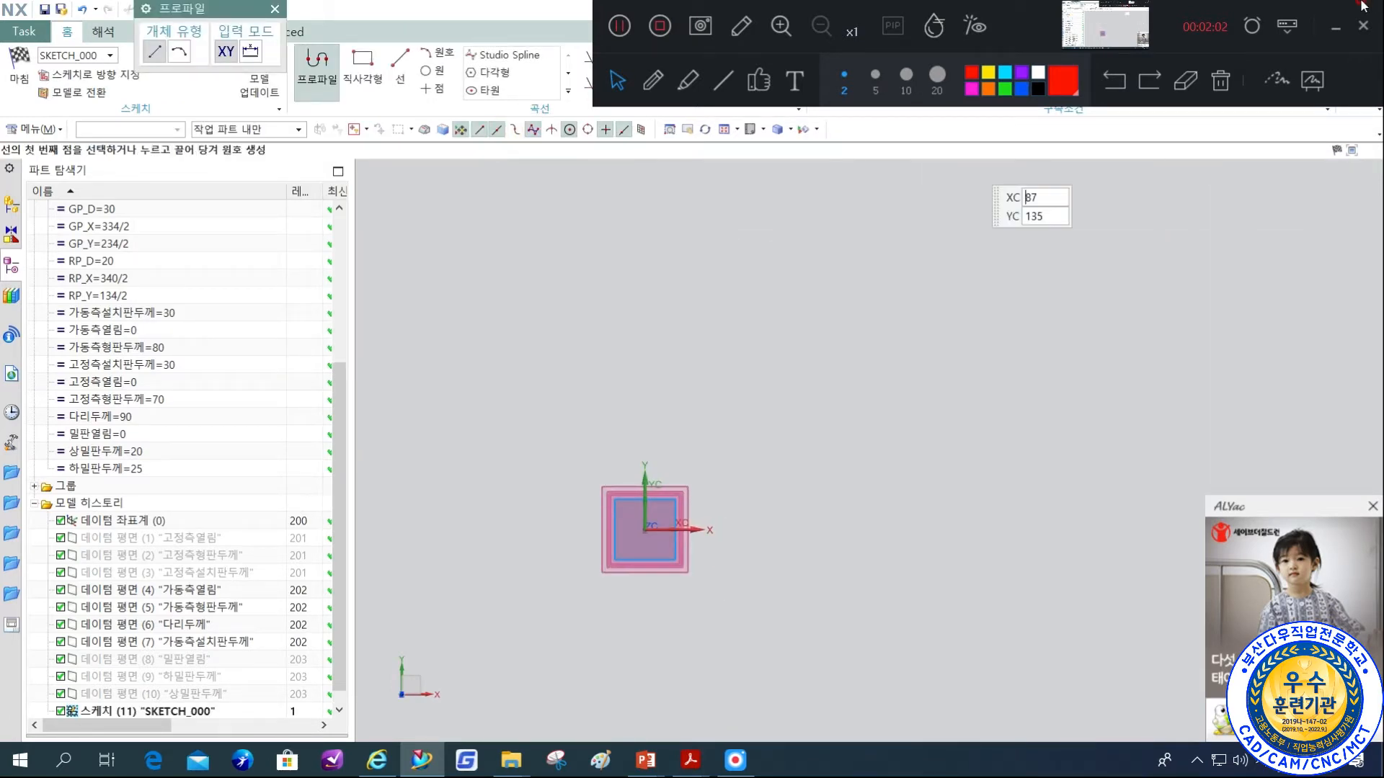
# Sketch a circle with diameter GP_D above and to the right of the datum planes, centred at about XC 86, YC 71.
pyautogui.click(1335, 34)
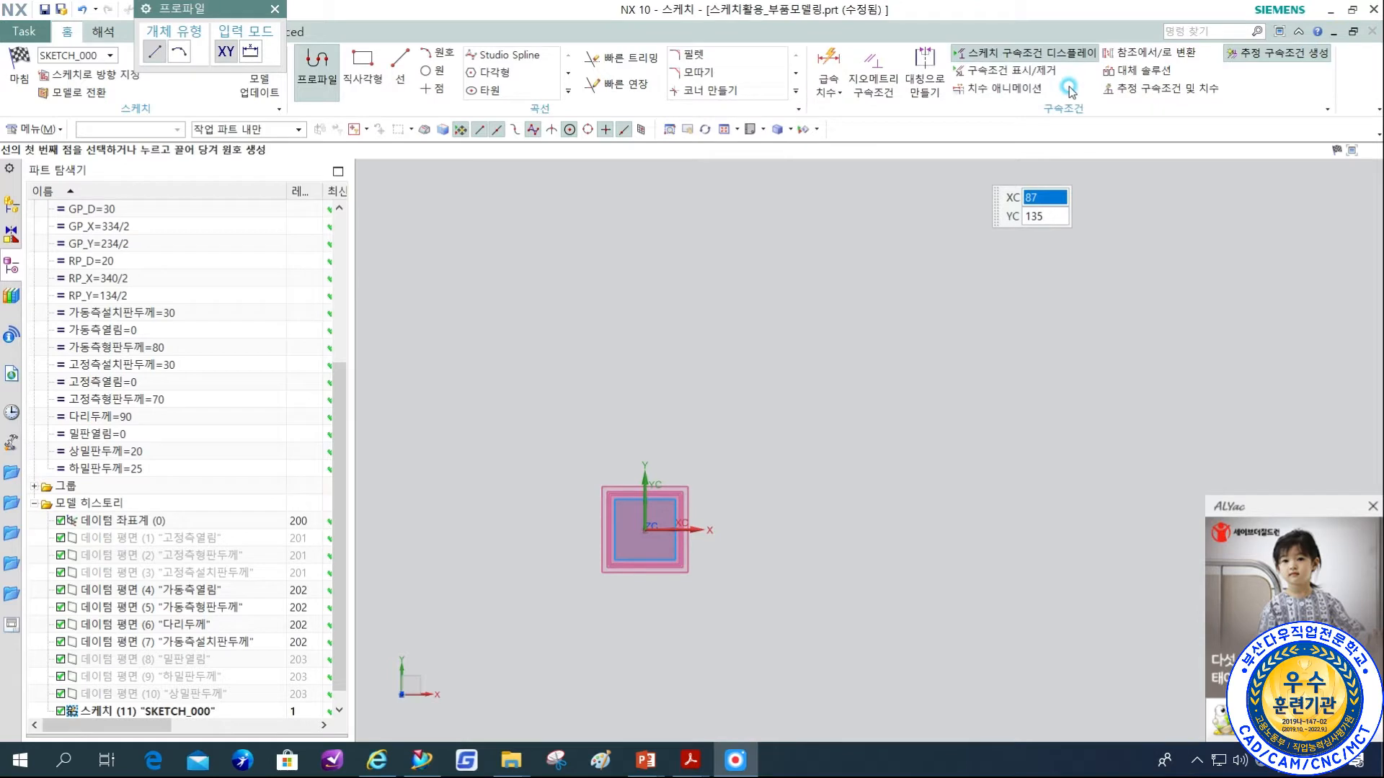
pyautogui.click(436, 73)
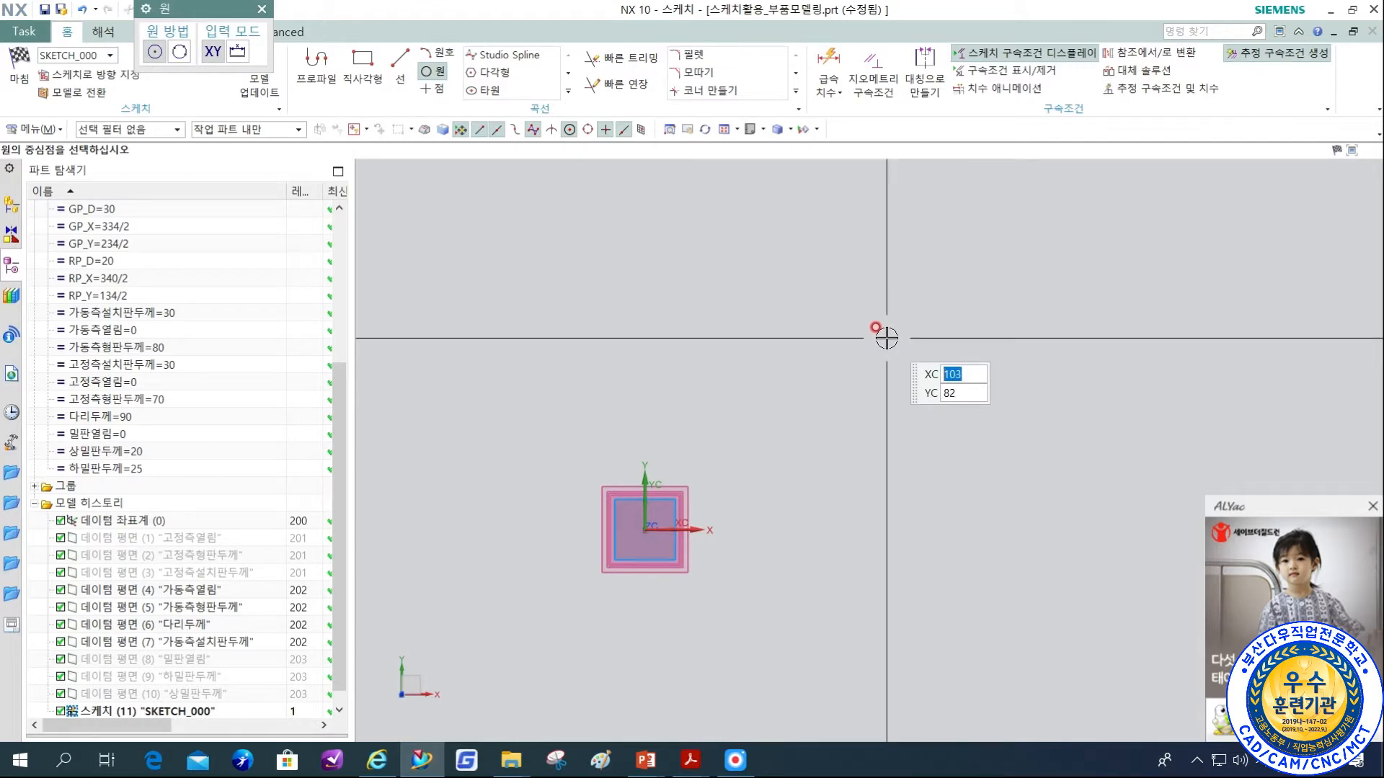
pyautogui.click(847, 362)
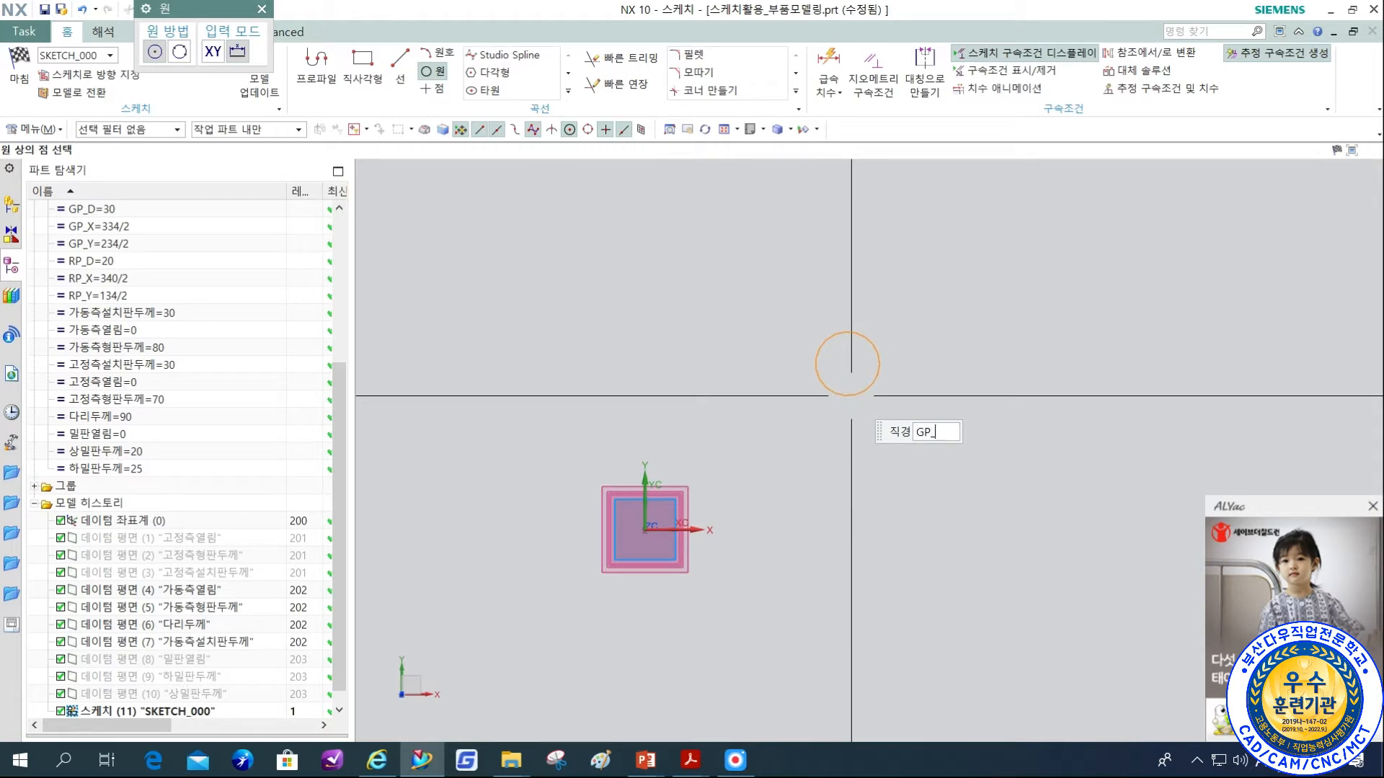
pyautogui.press('Return')
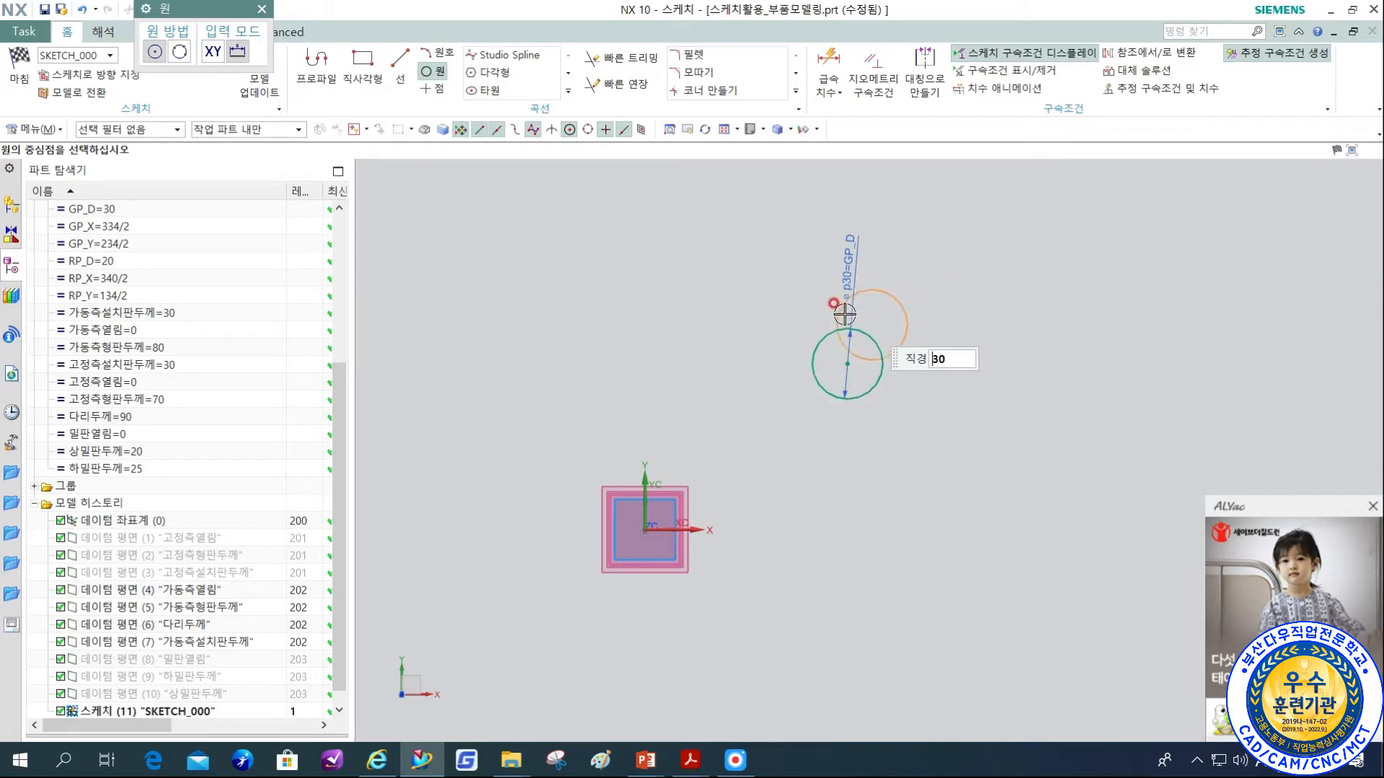
pyautogui.press('Escape')
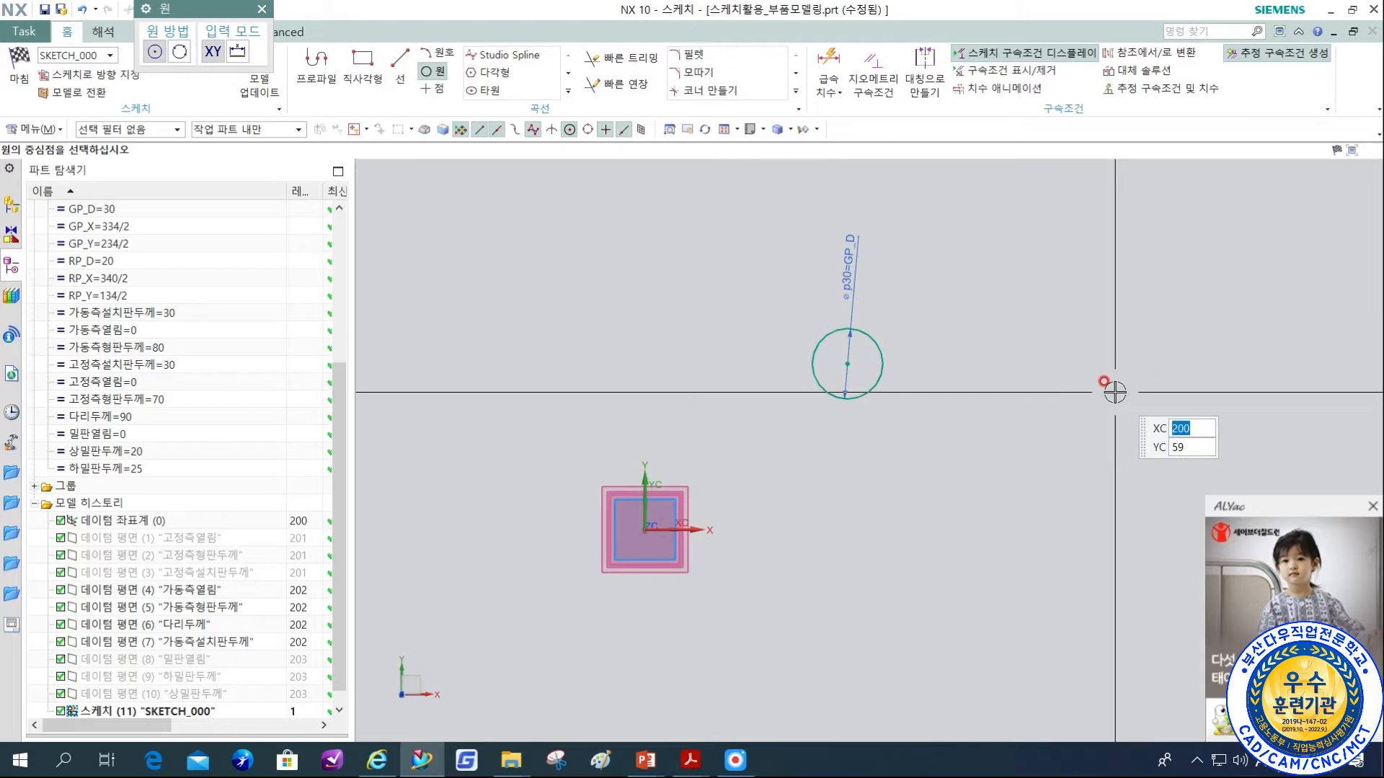
pyautogui.press('Escape')
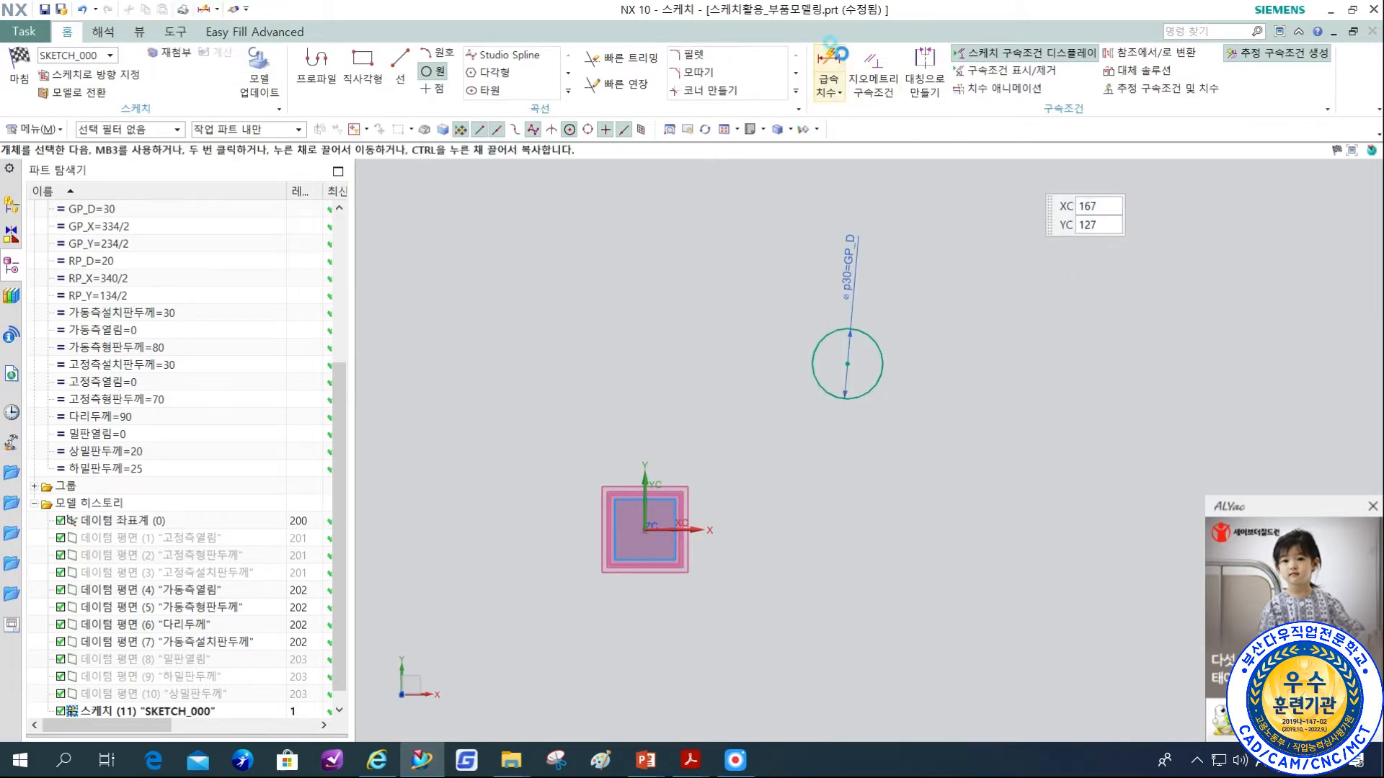
# Dimension the horizontal distance from the datum Y axis to the circle's centre and set it to GP_X.
pyautogui.press('d')
pyautogui.moveTo(723, 467); pyautogui.dragTo(712, 451, button='middle')
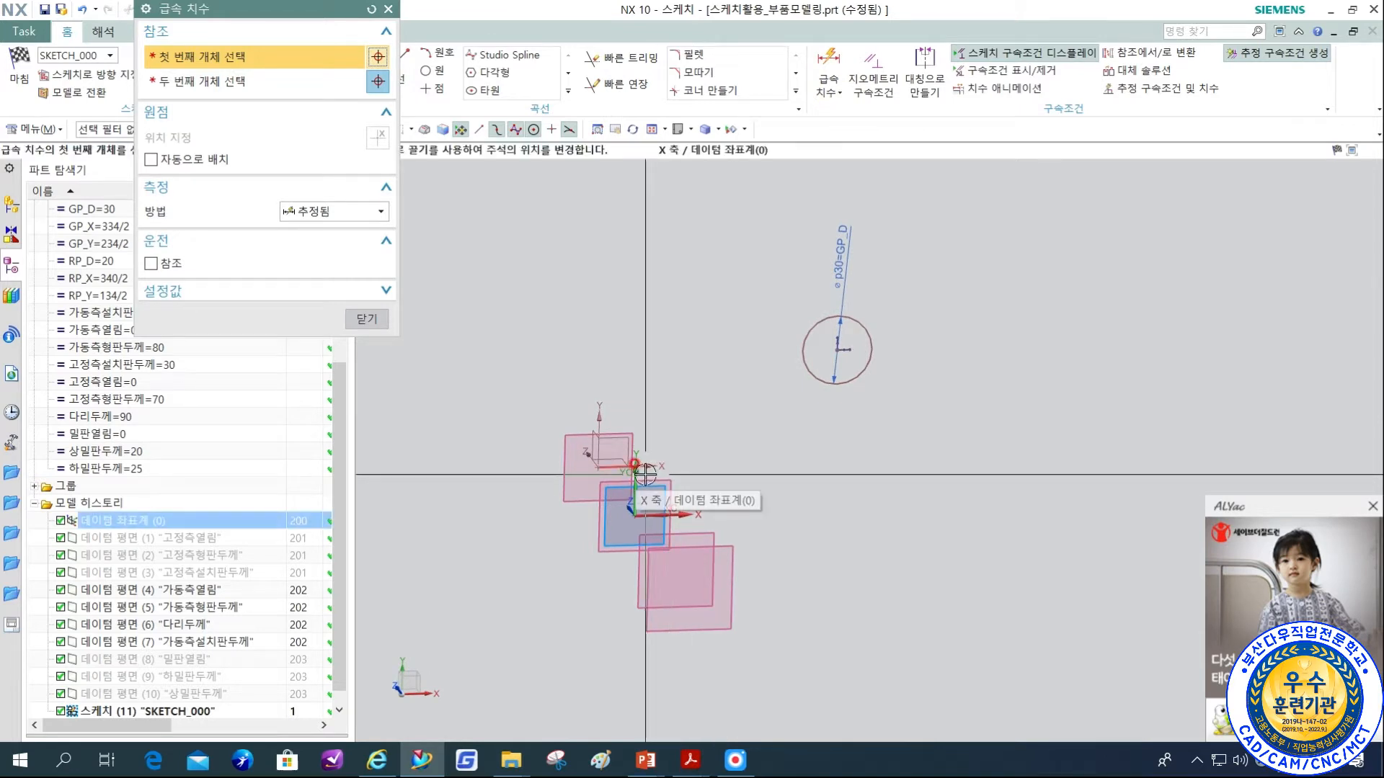
pyautogui.moveTo(647, 504); pyautogui.dragTo(656, 514, button='middle')
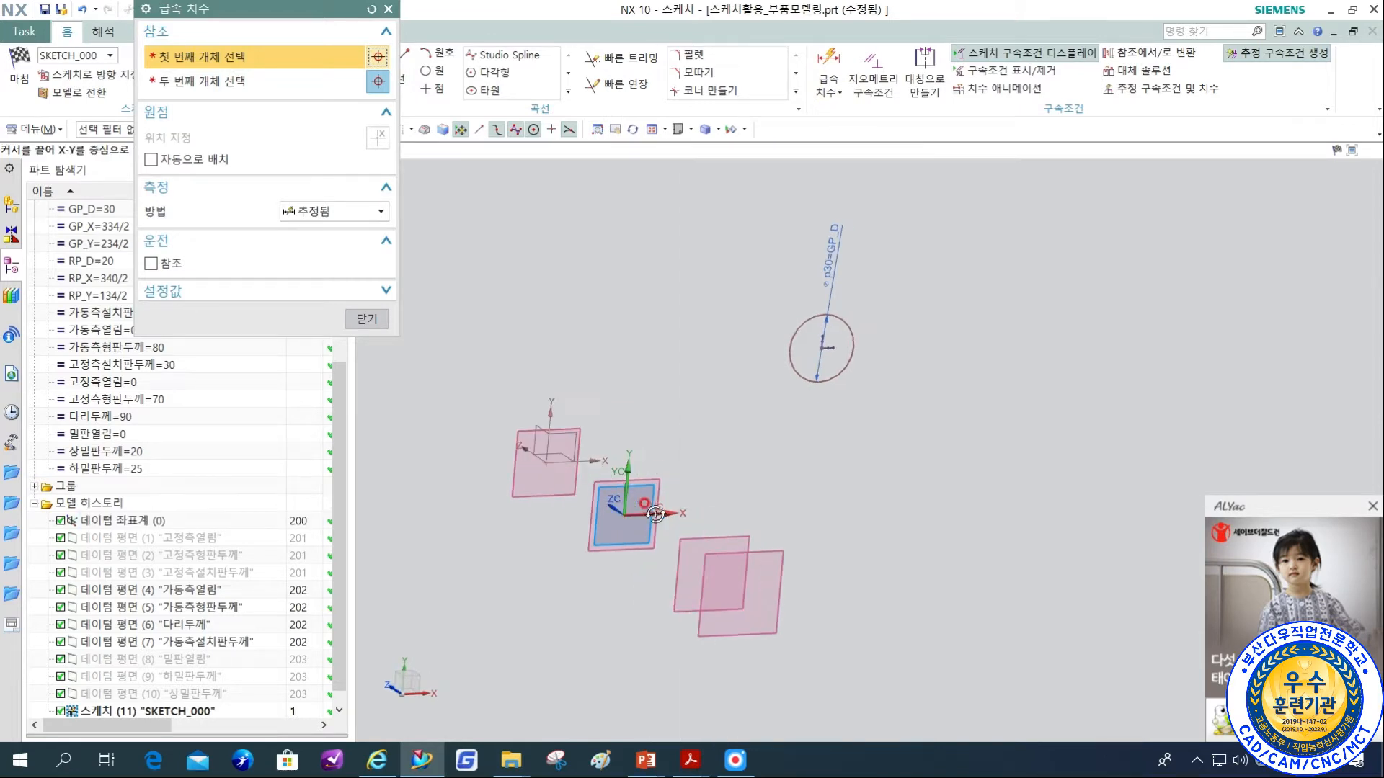
pyautogui.click(555, 403)
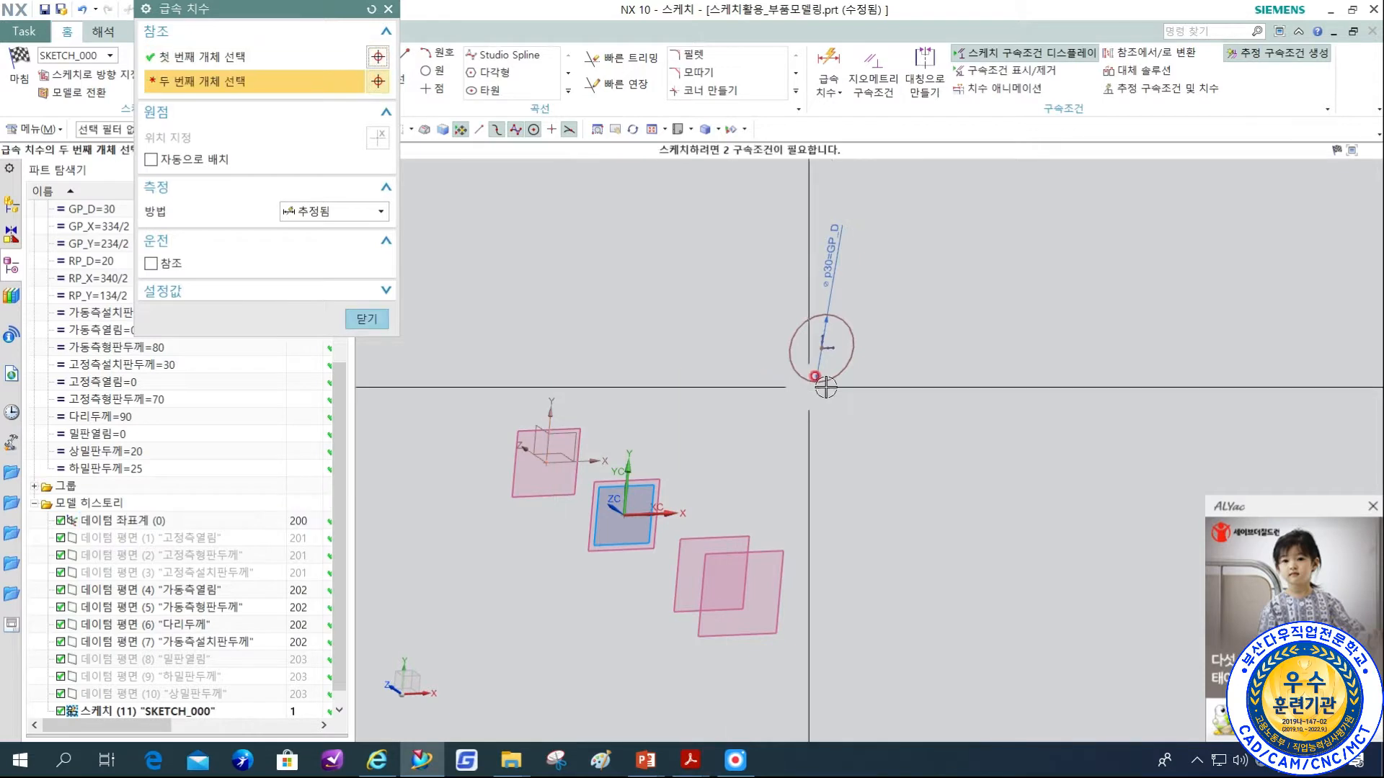
pyautogui.click(820, 348)
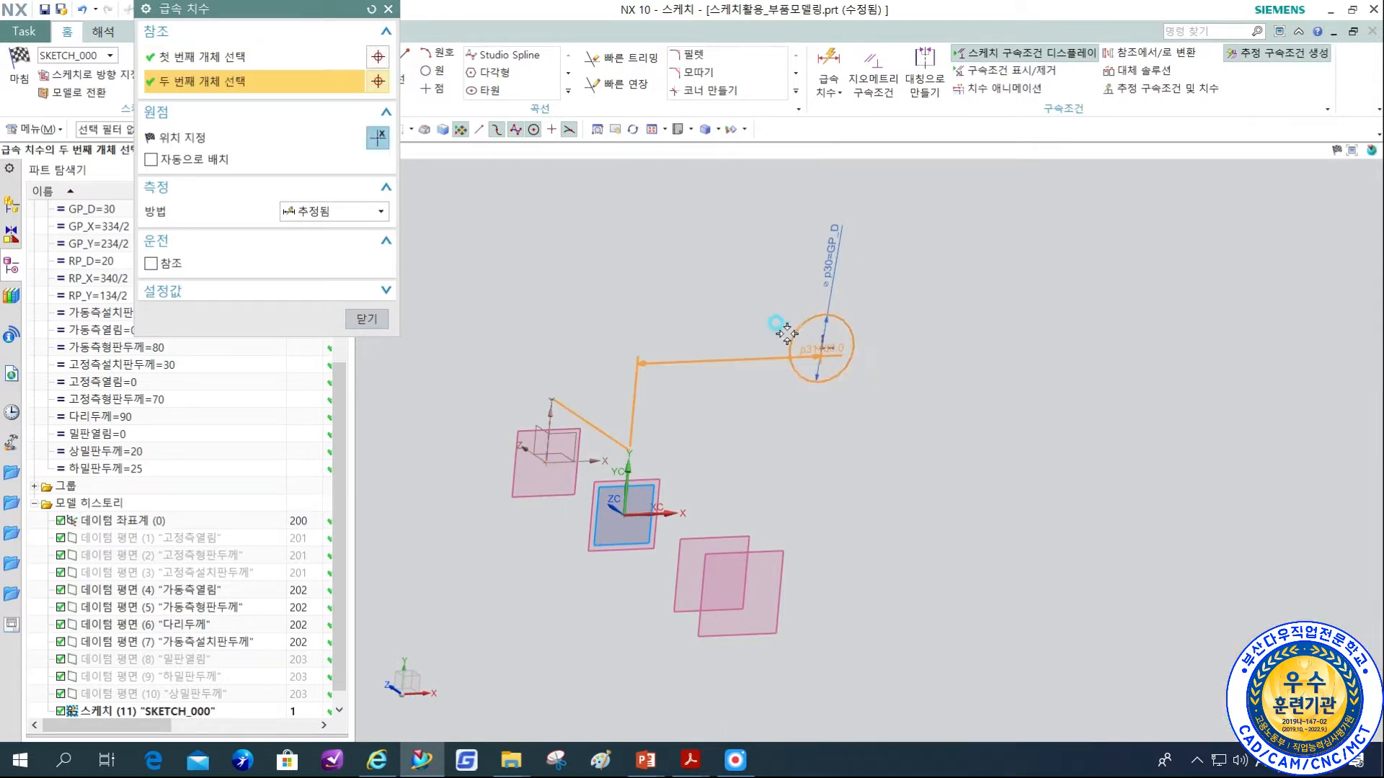
pyautogui.click(747, 214)
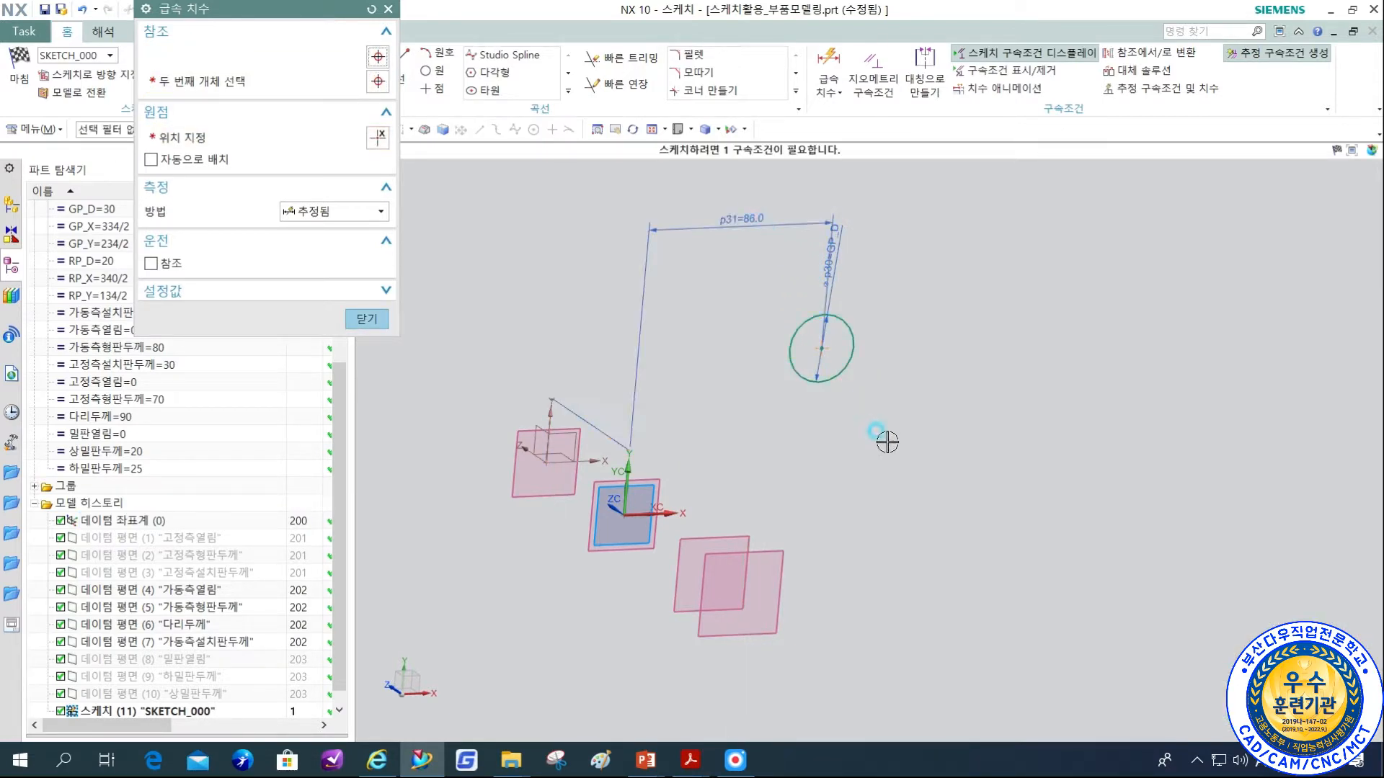
pyautogui.moveTo(896, 387)
pyautogui.mouseDown(button='middle')
pyautogui.moveTo(897, 361)
pyautogui.moveTo(875, 344)
pyautogui.moveTo(884, 380)
pyautogui.moveTo(849, 472)
pyautogui.mouseUp(button='middle')
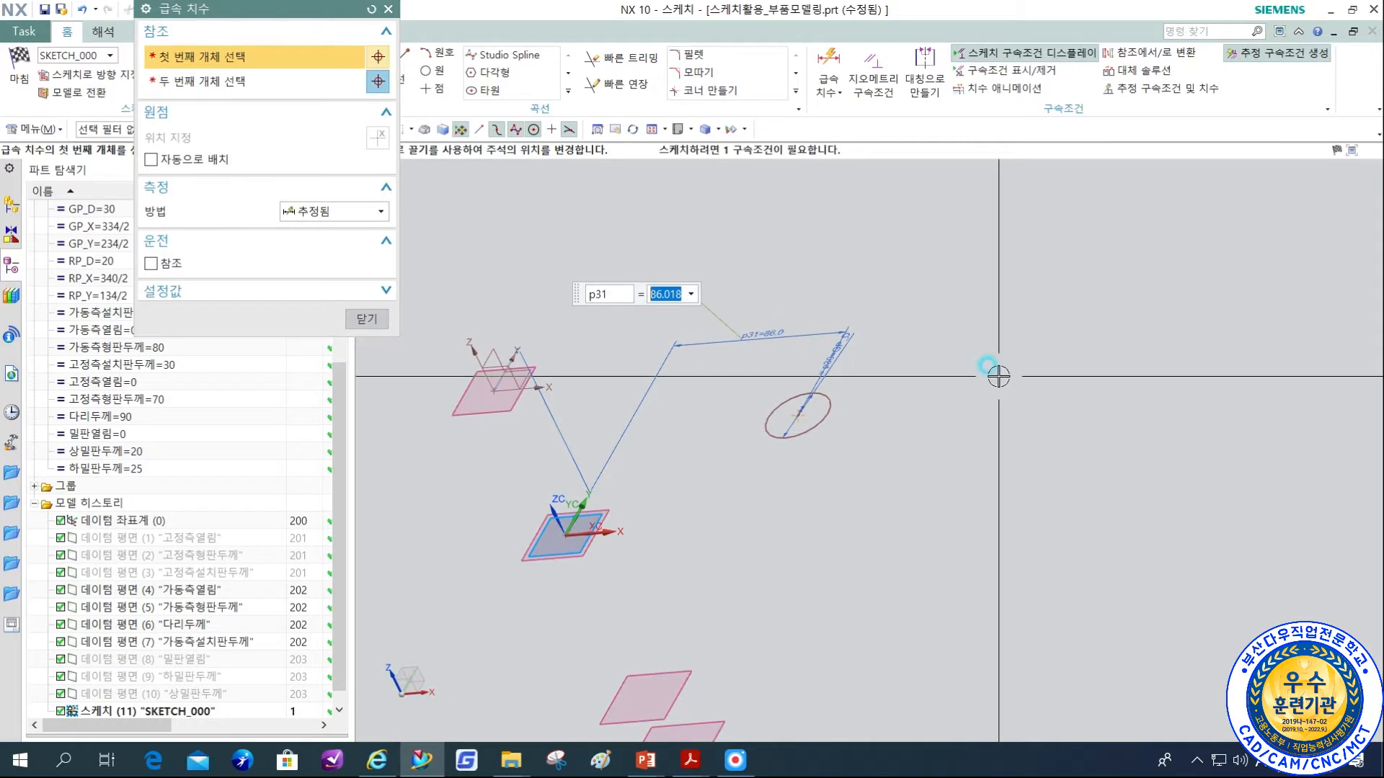
pyautogui.write('GP')
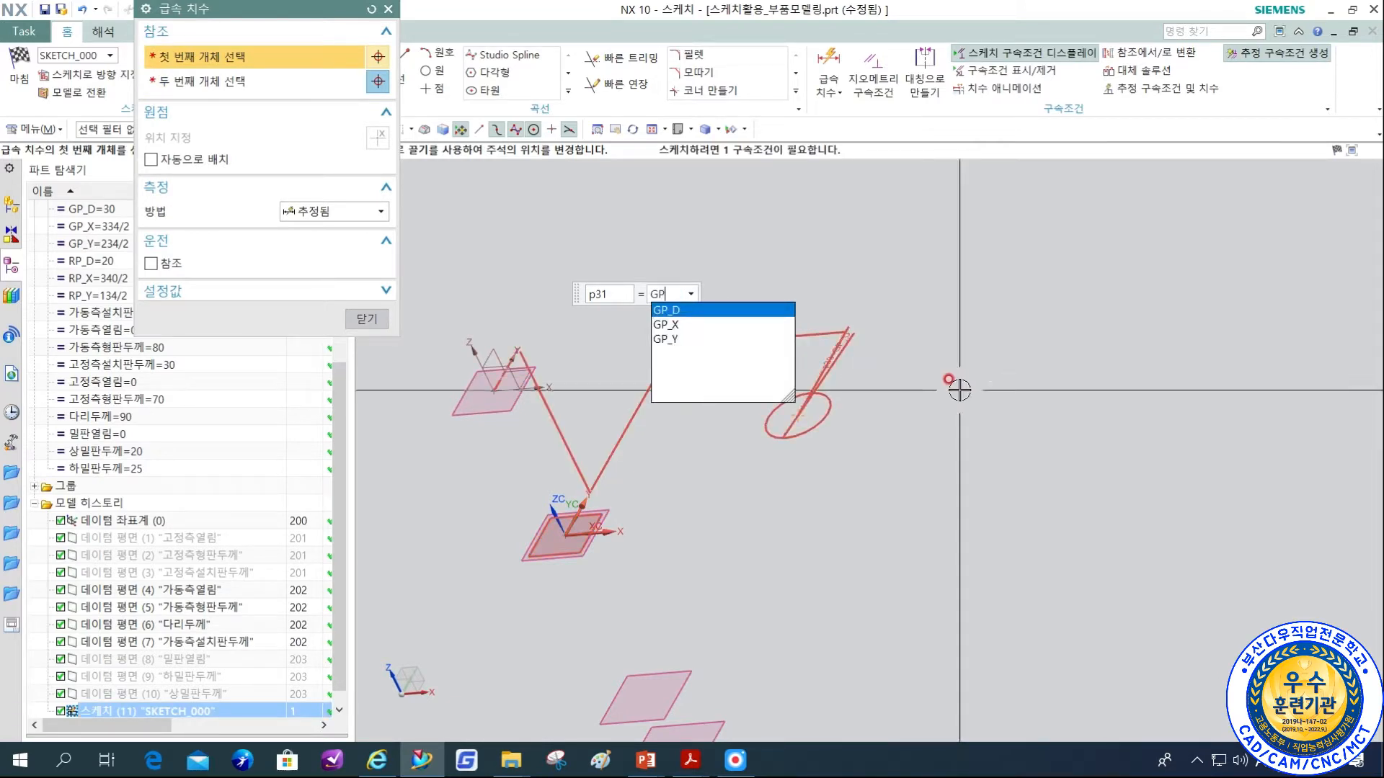
pyautogui.press('Down')
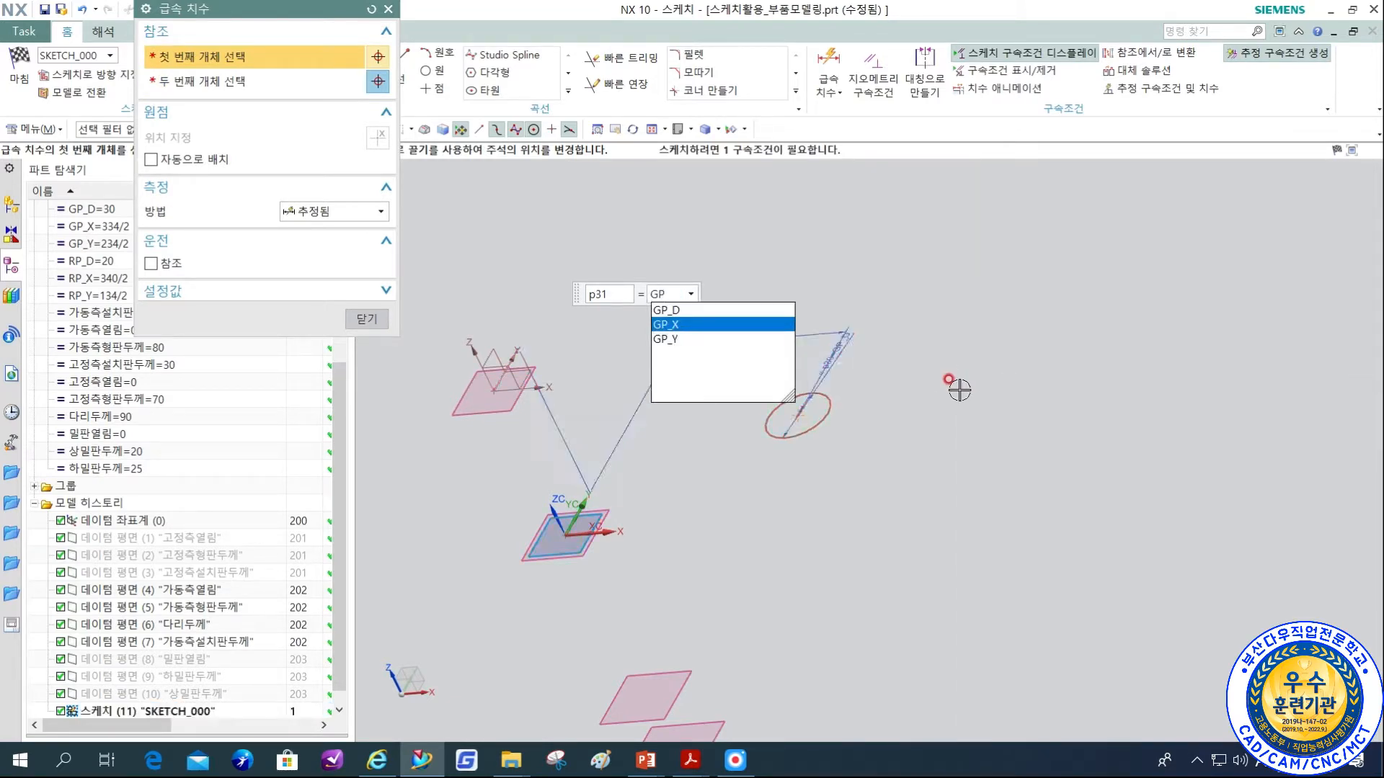
pyautogui.press('Return')
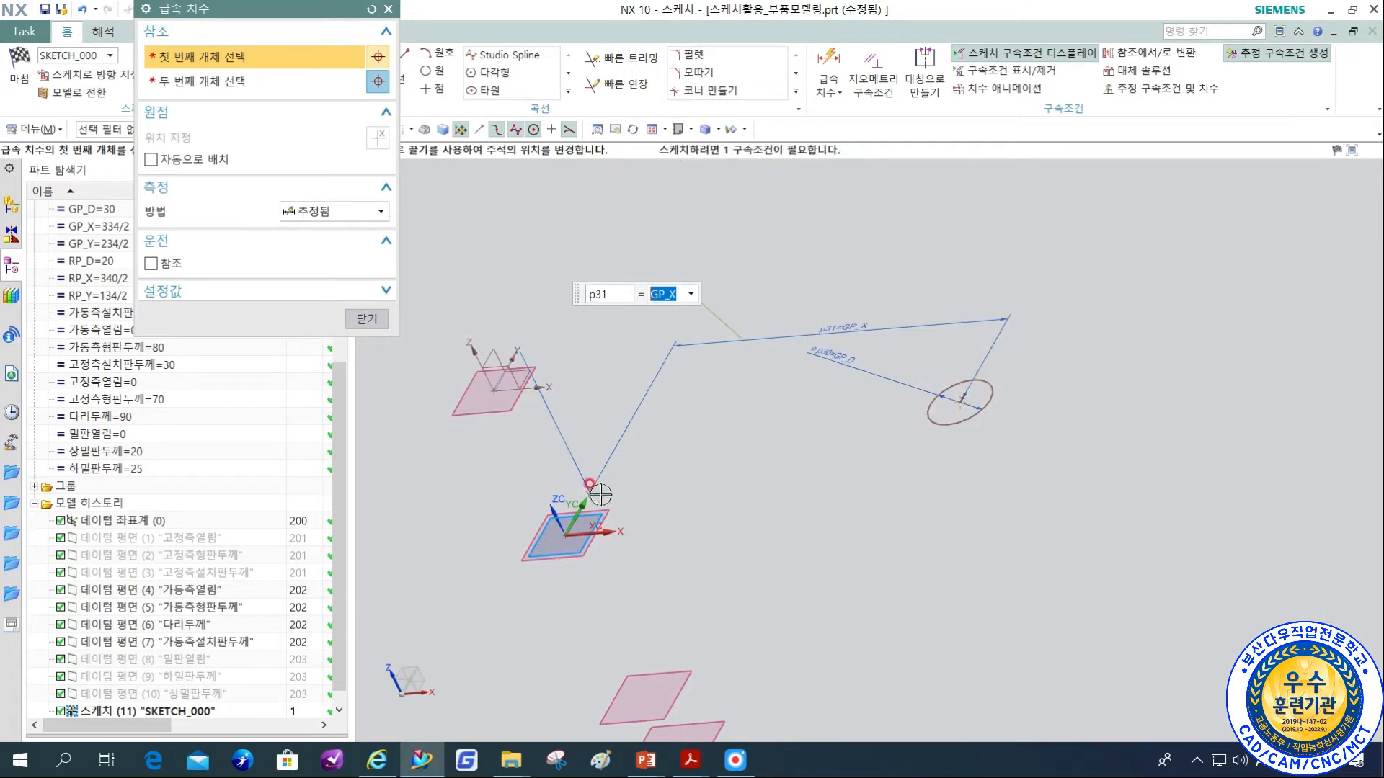
# Dimension the distance from the datum X axis to the circle's centre and set it to GP_Y.
pyautogui.click(530, 390)
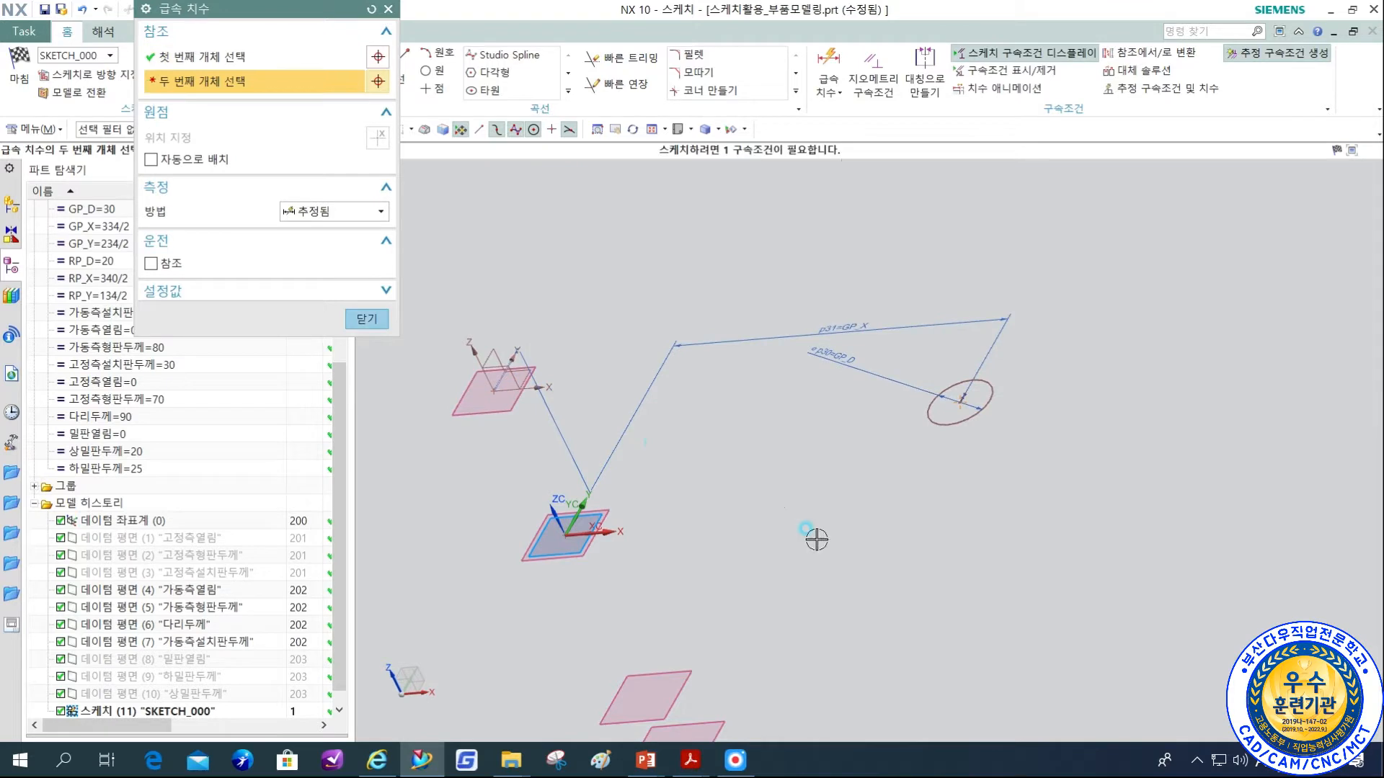
pyautogui.click(959, 403)
pyautogui.click(1069, 451)
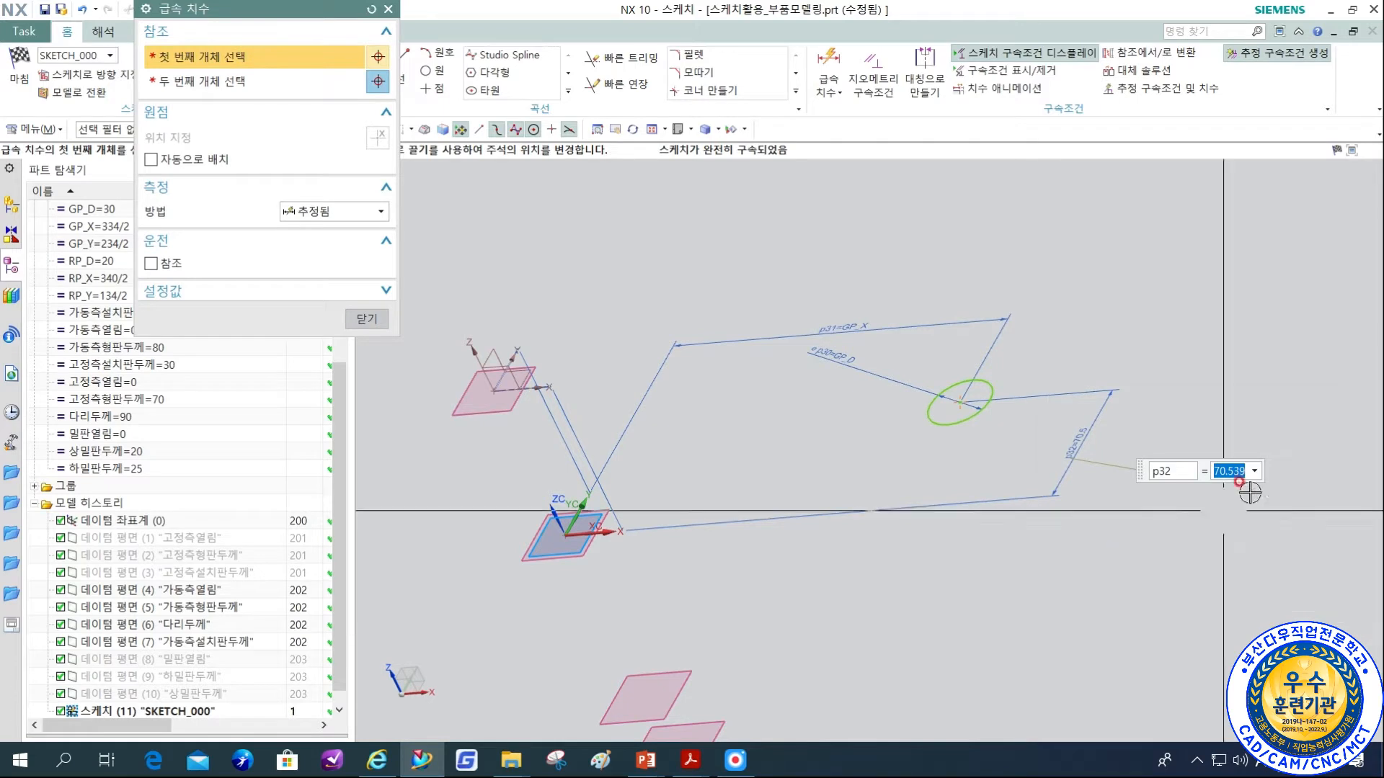
pyautogui.write('G')
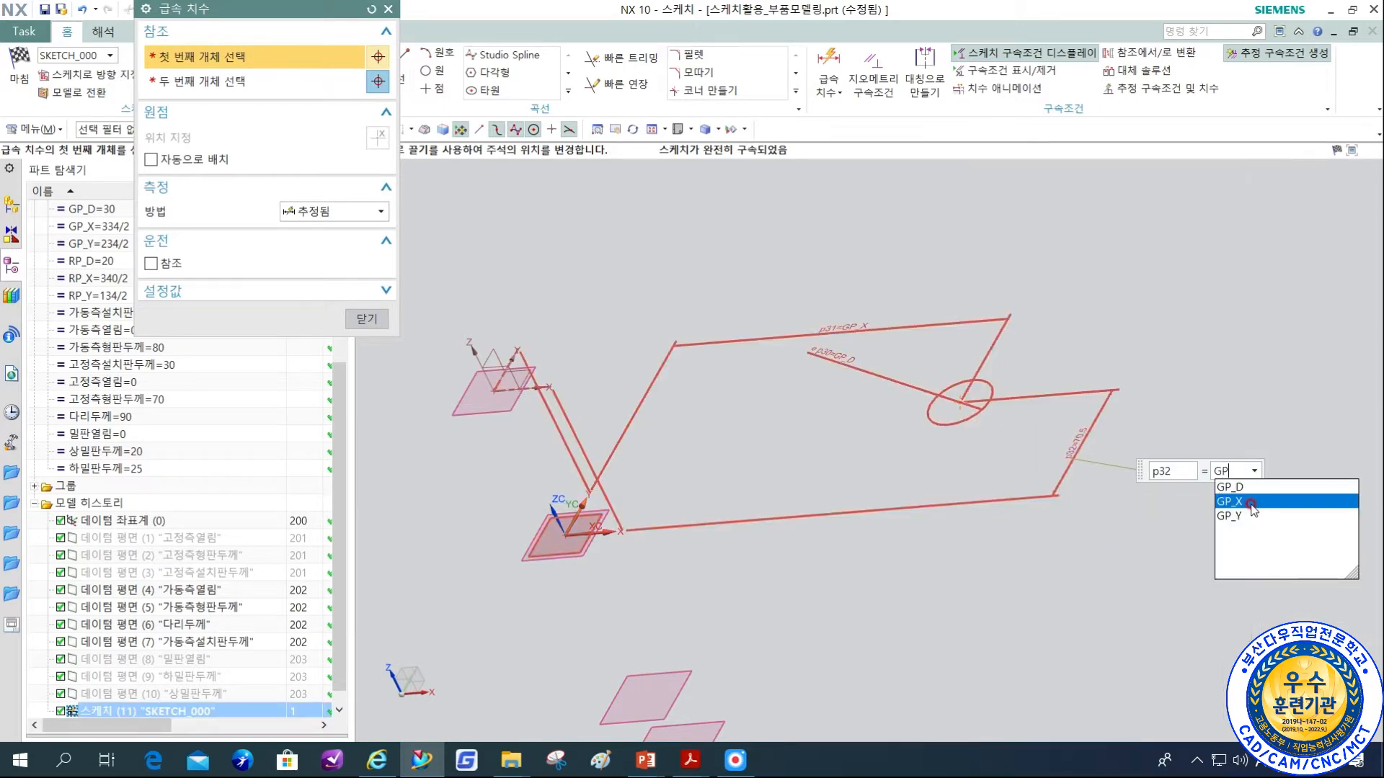
pyautogui.write('P')
pyautogui.click(1252, 515)
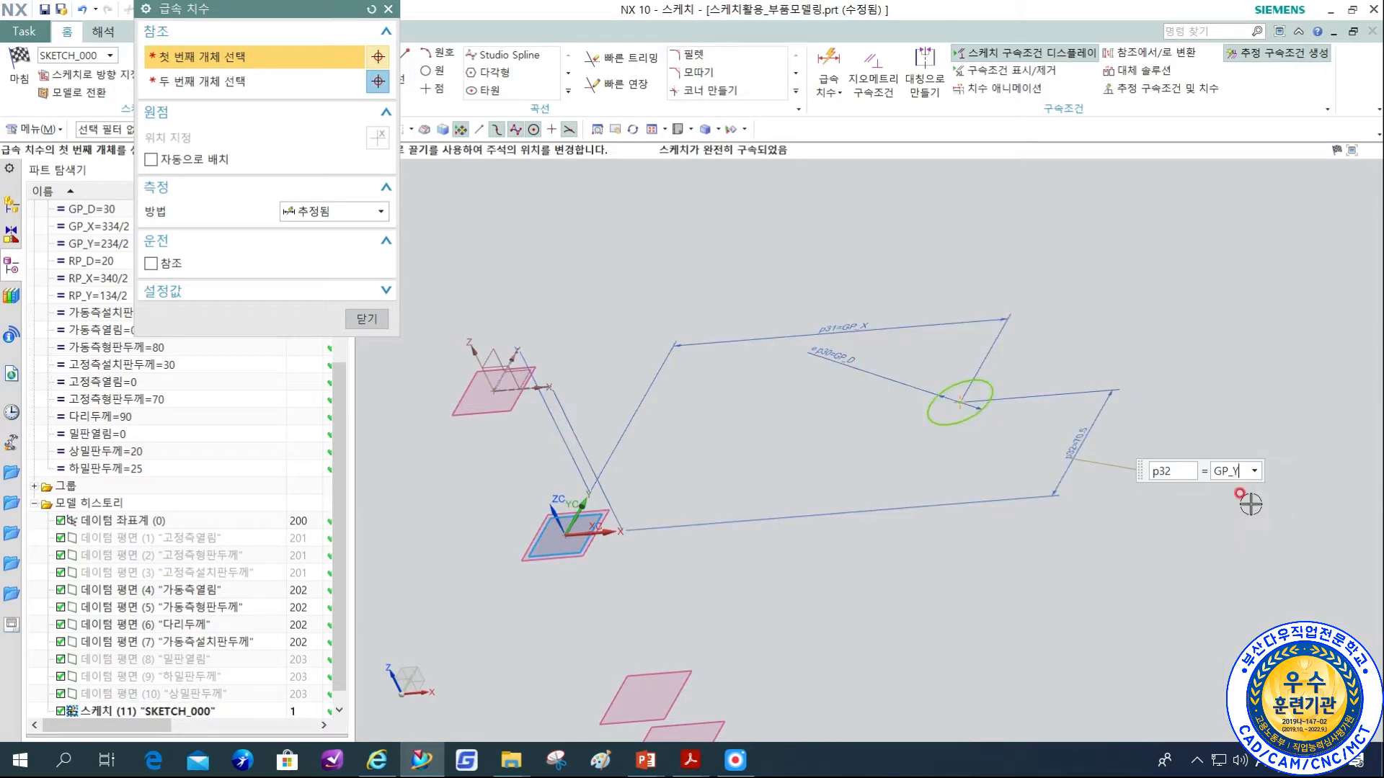
# Move the GP_X dimension above the circle, clear of the other dimensions, and finish the sketch.
pyautogui.middleClick(992, 464)
pyautogui.click(386, 324)
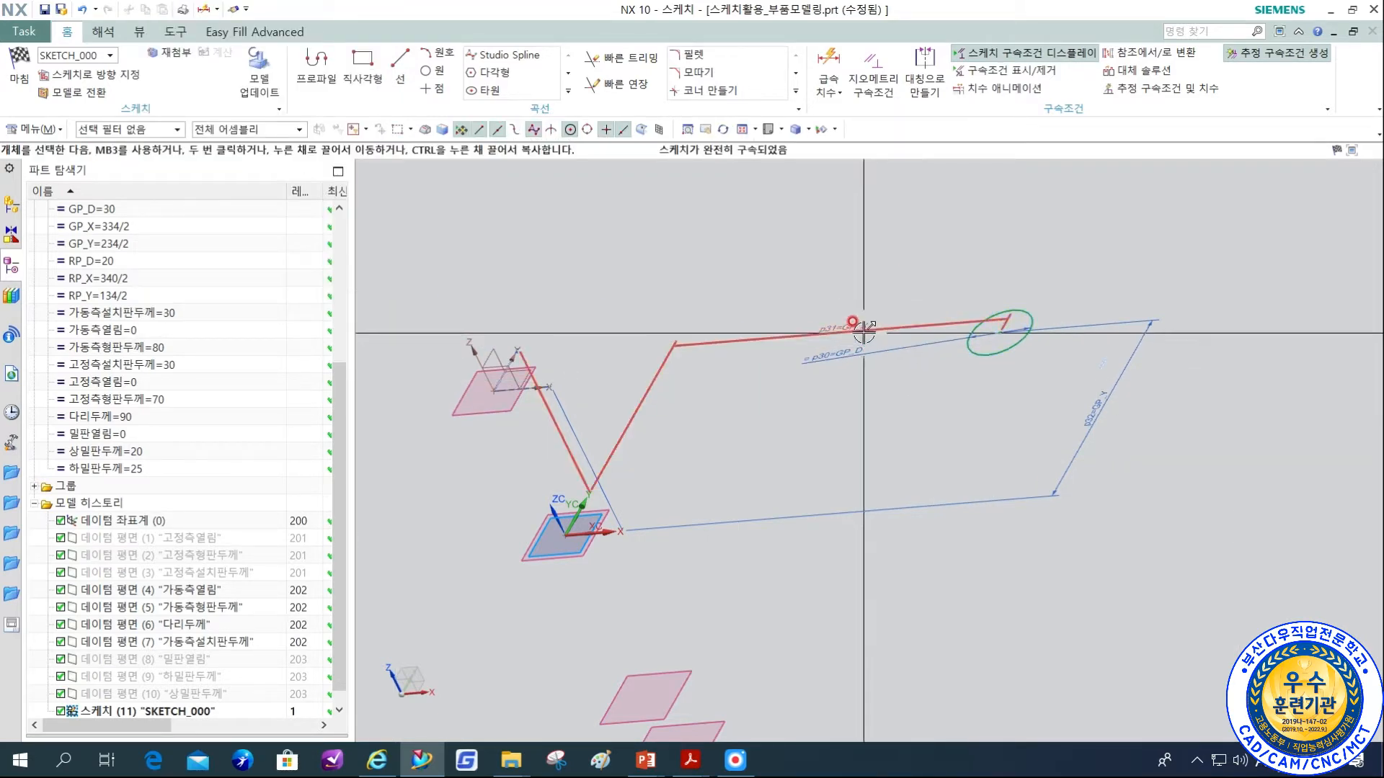
pyautogui.moveTo(877, 292); pyautogui.dragTo(902, 256)
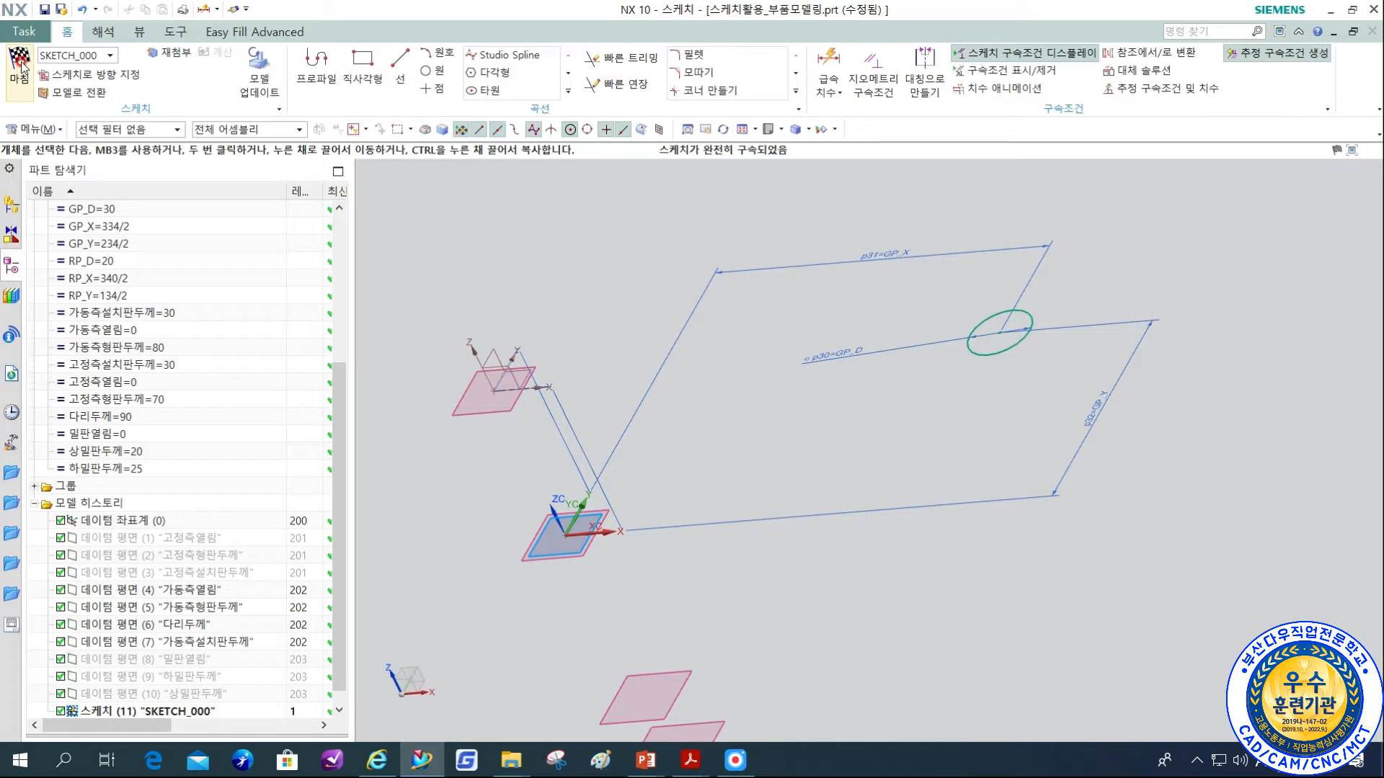
pyautogui.click(71, 77)
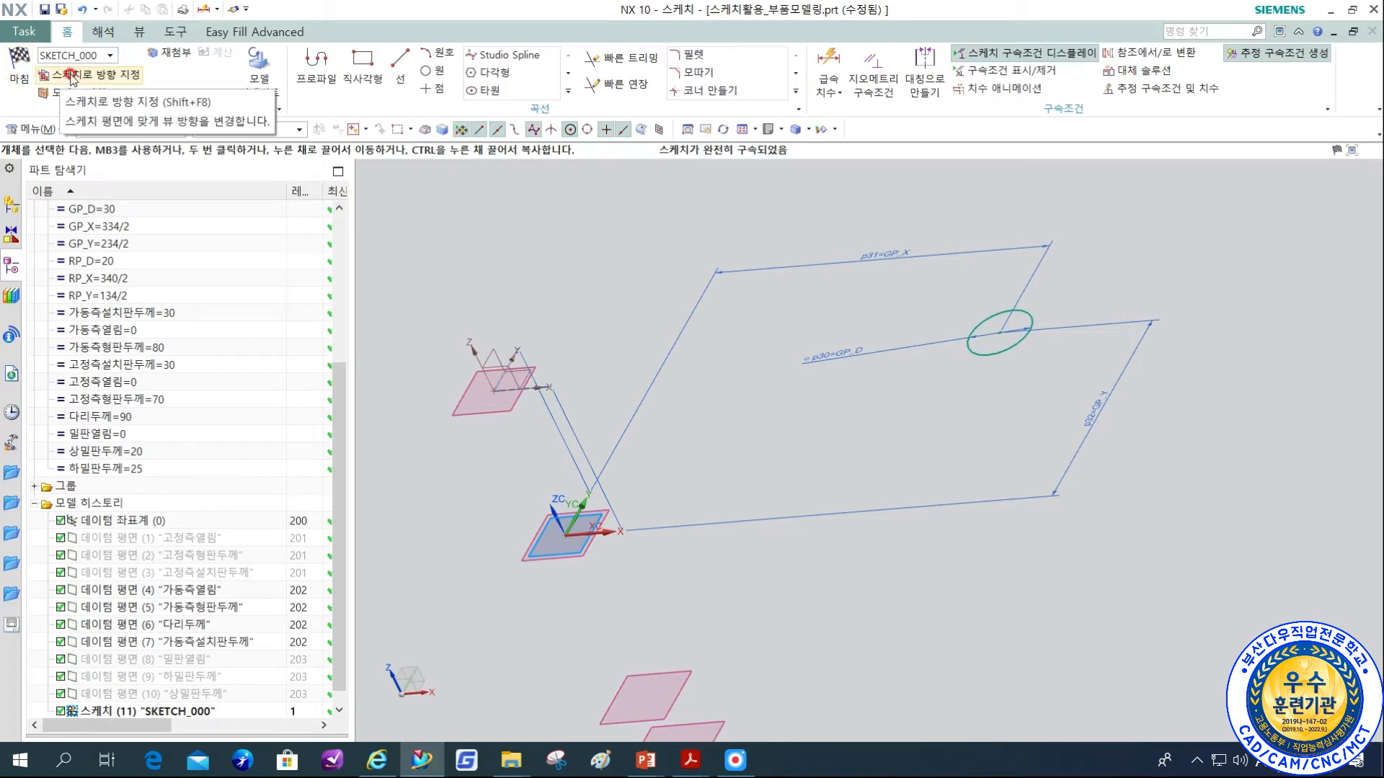
pyautogui.moveTo(941, 580)
pyautogui.mouseDown(button='middle')
pyautogui.moveTo(952, 589)
pyautogui.moveTo(981, 560)
pyautogui.moveTo(980, 597)
pyautogui.mouseUp(button='middle')
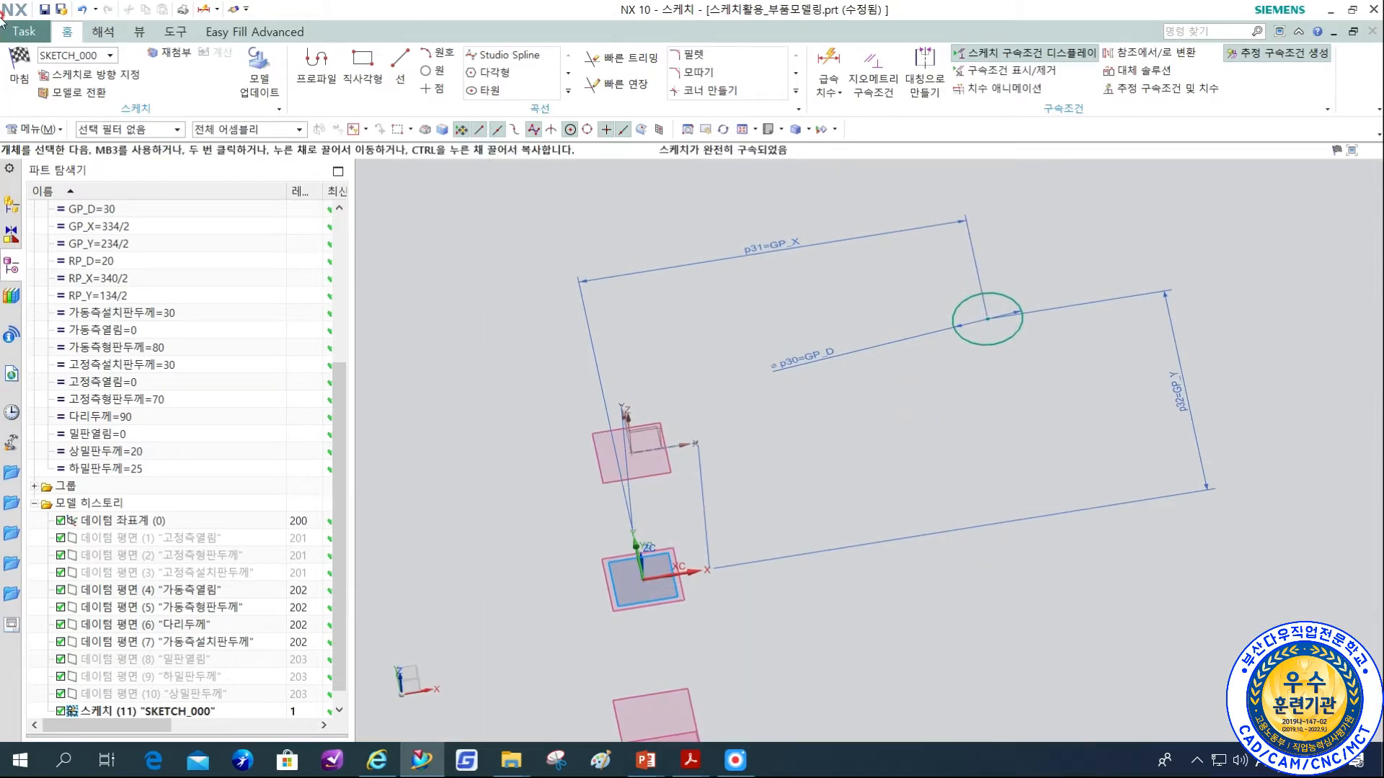
pyautogui.click(29, 66)
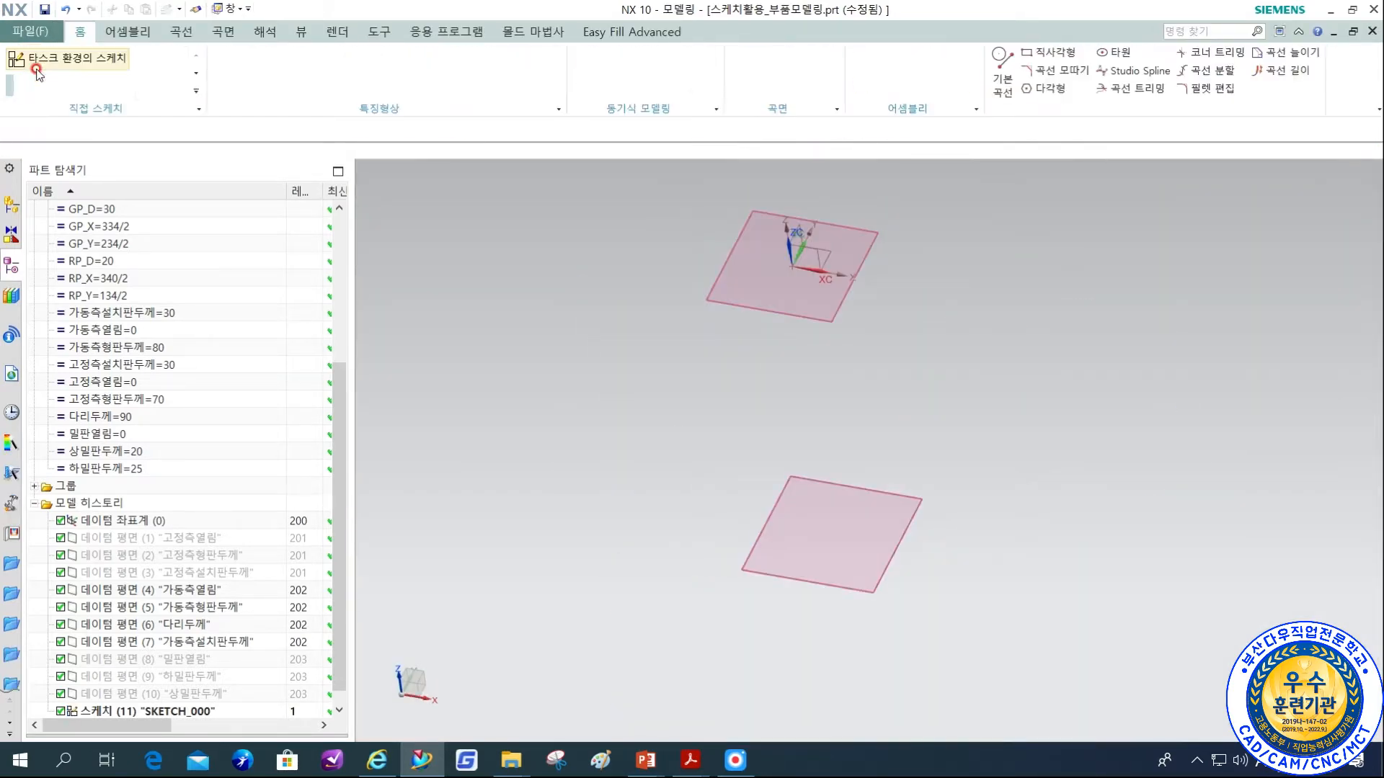
# Start an Extrude and pick the guide pin circle as its section using the 단일 곡선 curve rule.
pyautogui.scroll(-3, 869, 455)
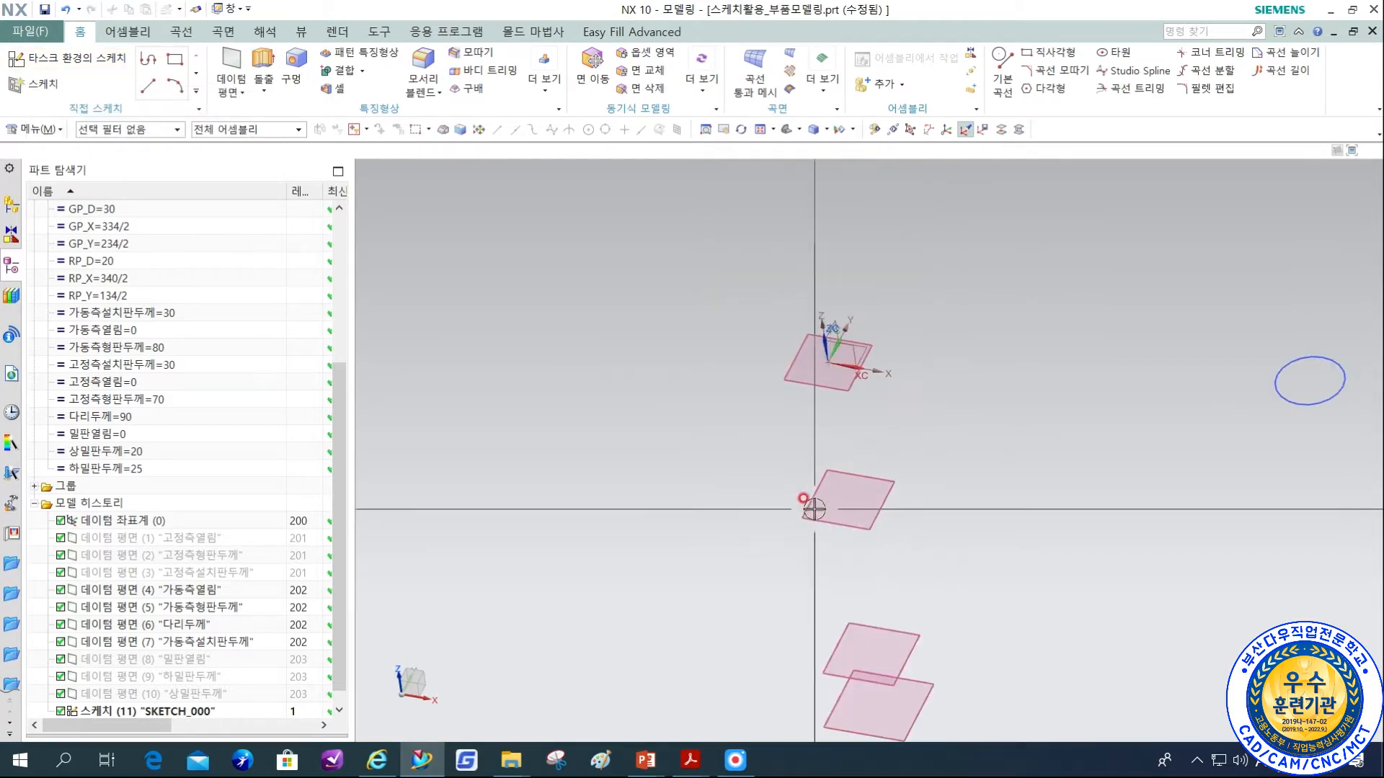
pyautogui.keyDown('shift'); pyautogui.moveTo(1267, 382); pyautogui.dragTo(1010, 381, button='middle'); pyautogui.keyUp('shift')
pyautogui.moveTo(948, 469); pyautogui.dragTo(957, 515, button='middle')
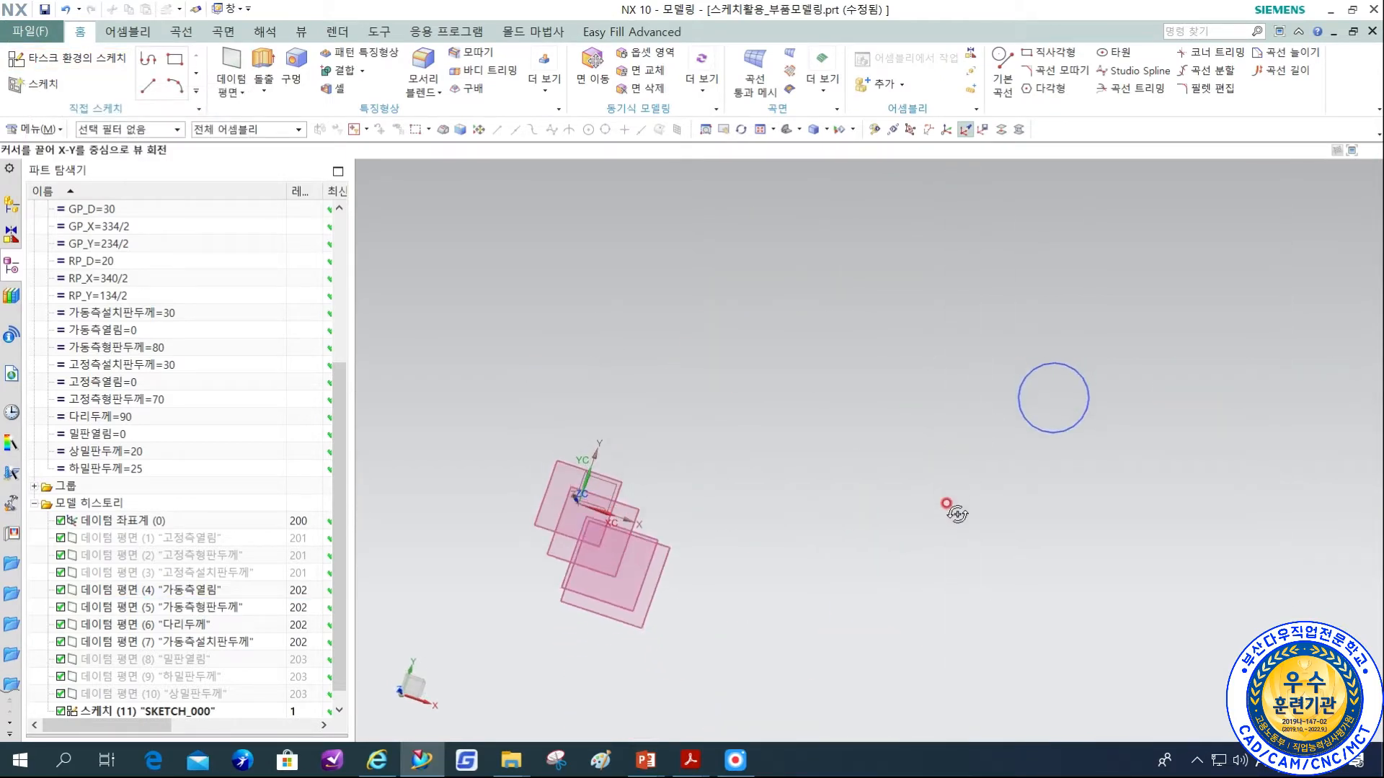
pyautogui.press('F8')
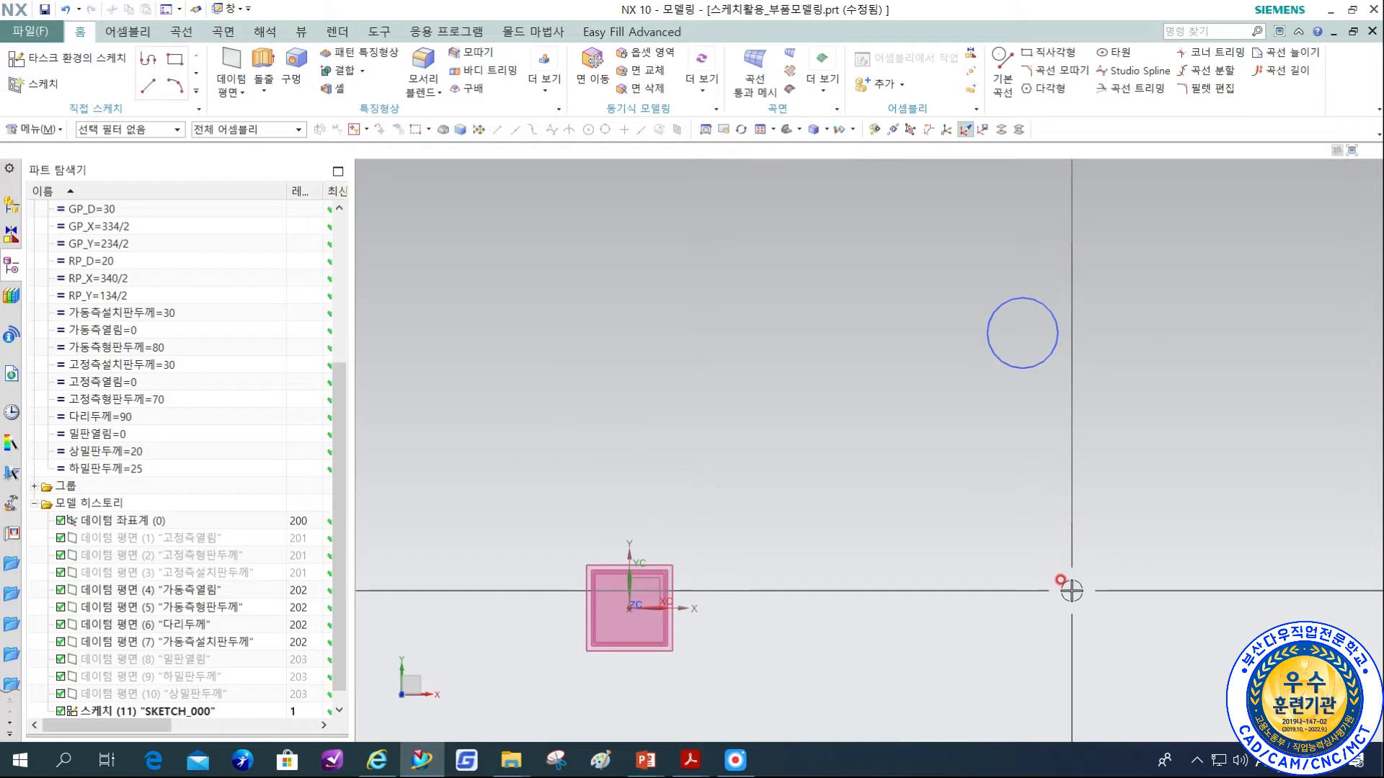
pyautogui.moveTo(957, 550); pyautogui.dragTo(952, 486, button='middle')
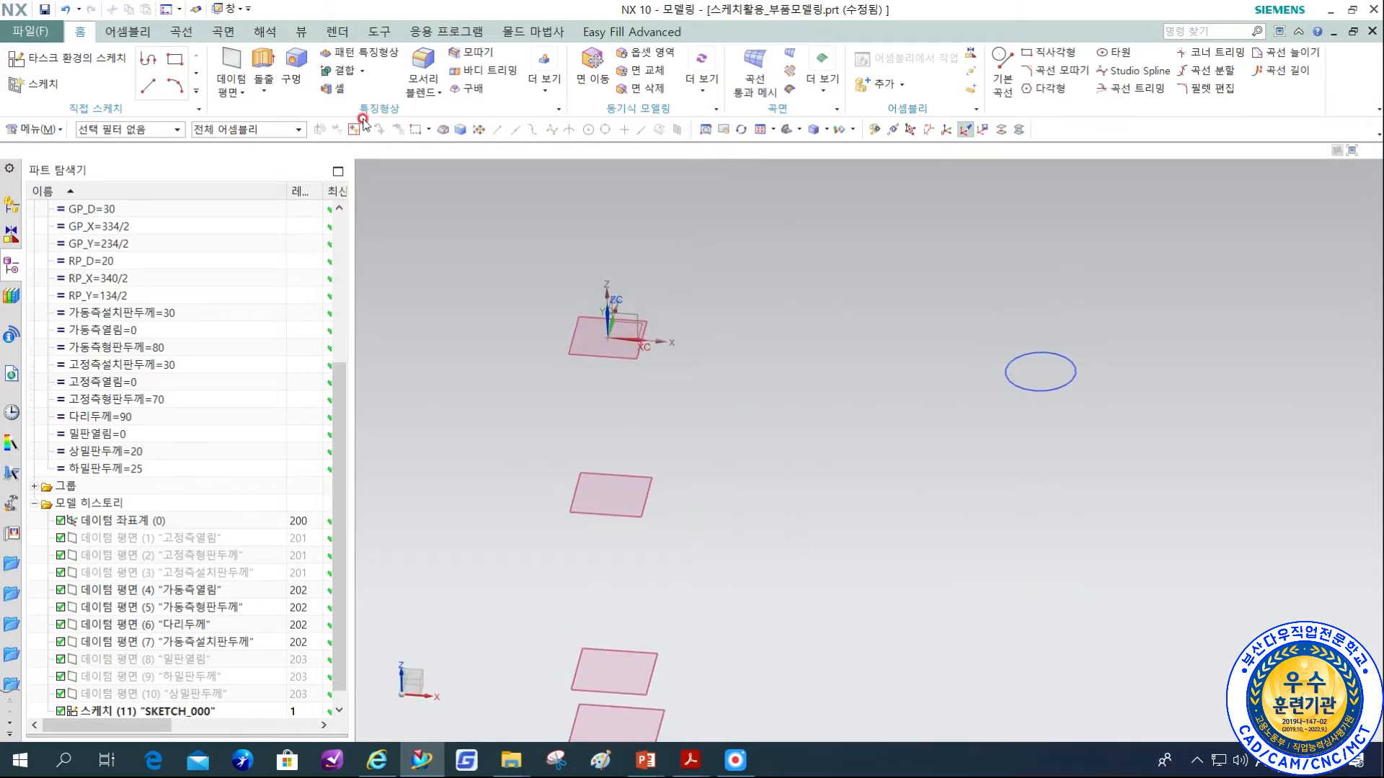
pyautogui.click(275, 75)
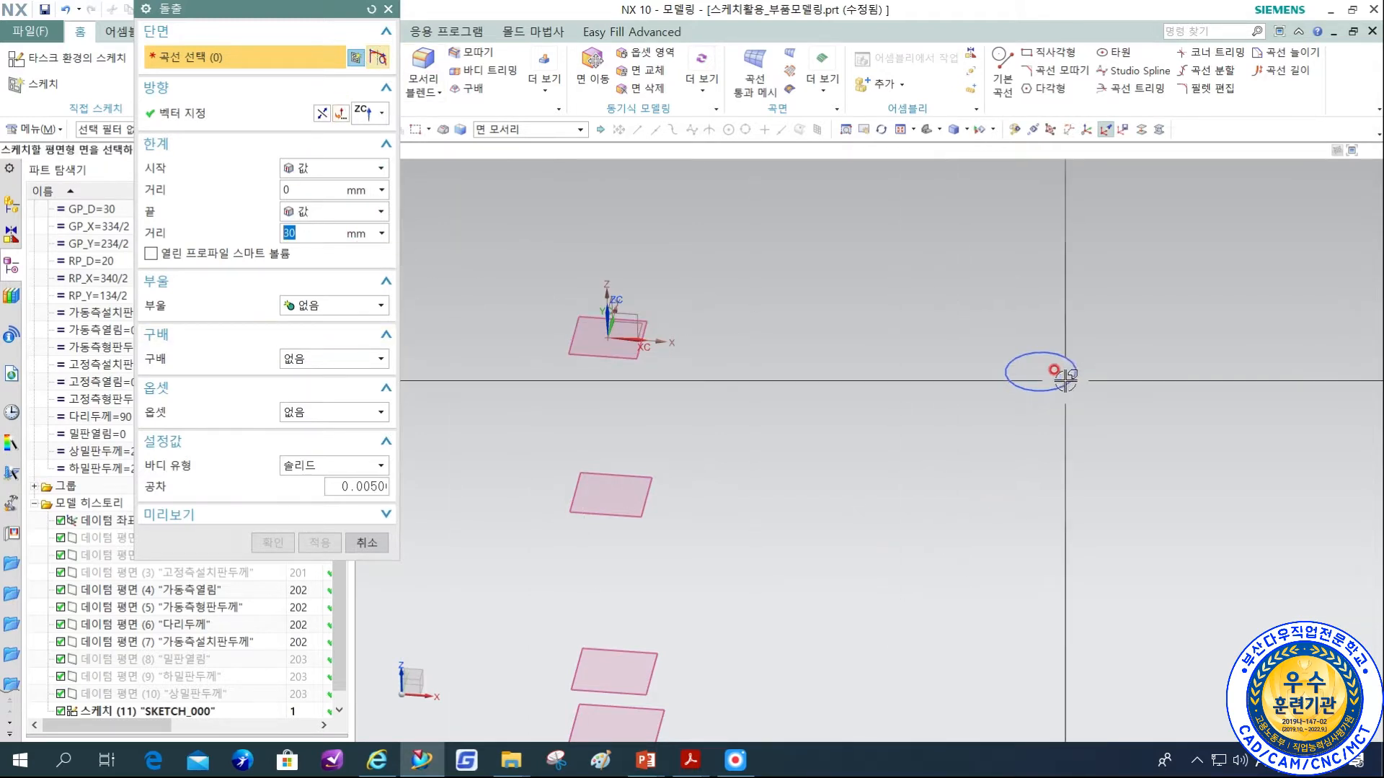
pyautogui.click(526, 129)
pyautogui.click(504, 143)
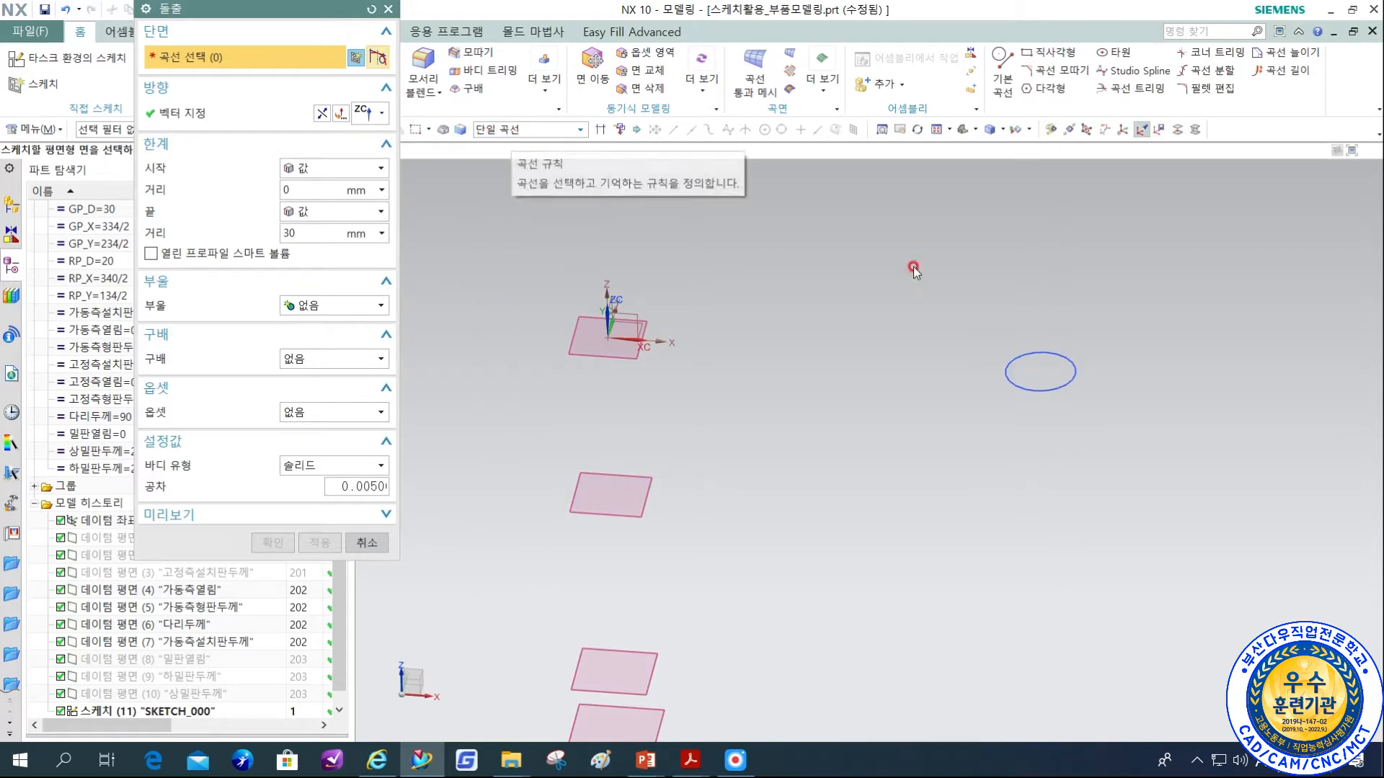
pyautogui.click(1045, 396)
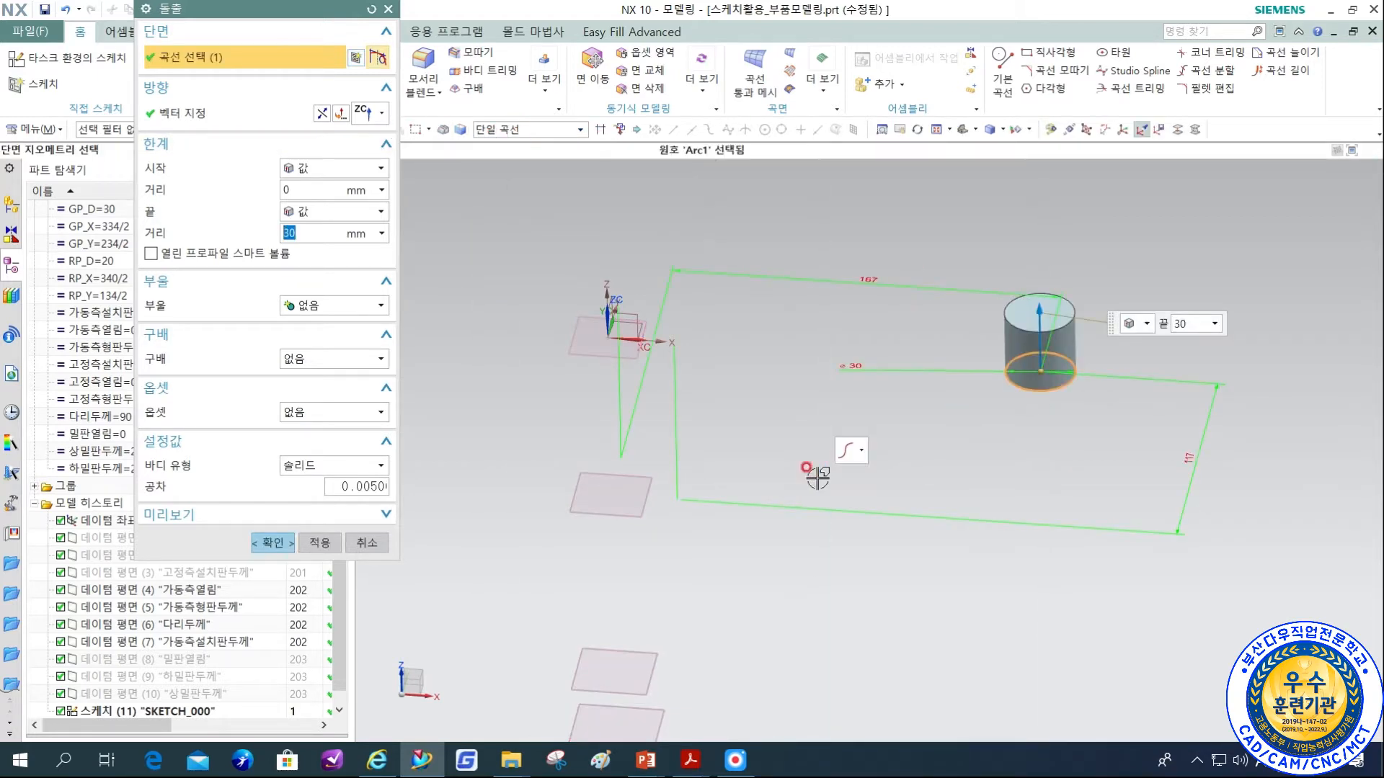
# Turn on layer 201 to display the upper-side datum planes while keeping the extrusion open.
pyautogui.moveTo(321, 231); pyautogui.dragTo(294, 247)
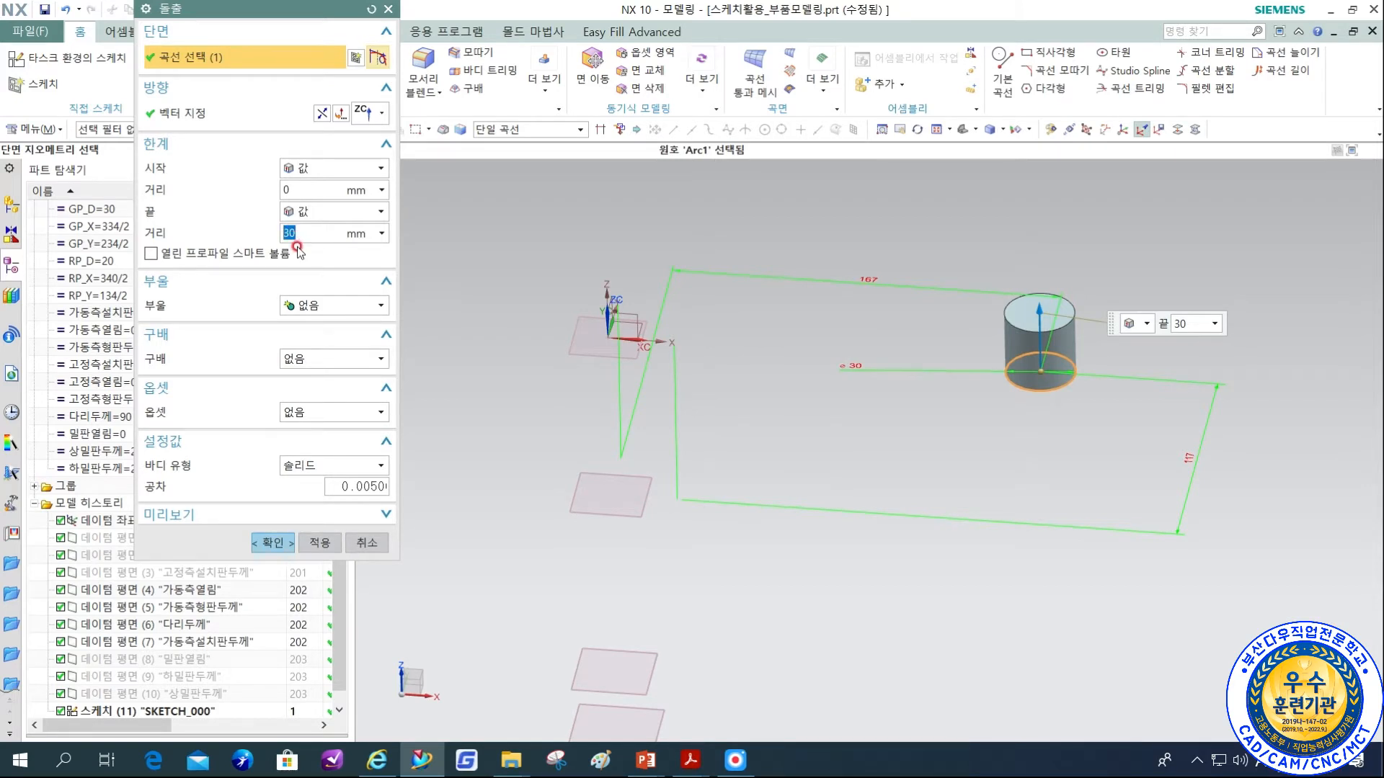
pyautogui.scroll(-3, 750, 591)
pyautogui.moveTo(750, 591)
pyautogui.mouseDown(button='middle')
pyautogui.moveTo(852, 540)
pyautogui.moveTo(842, 569)
pyautogui.mouseUp(button='middle')
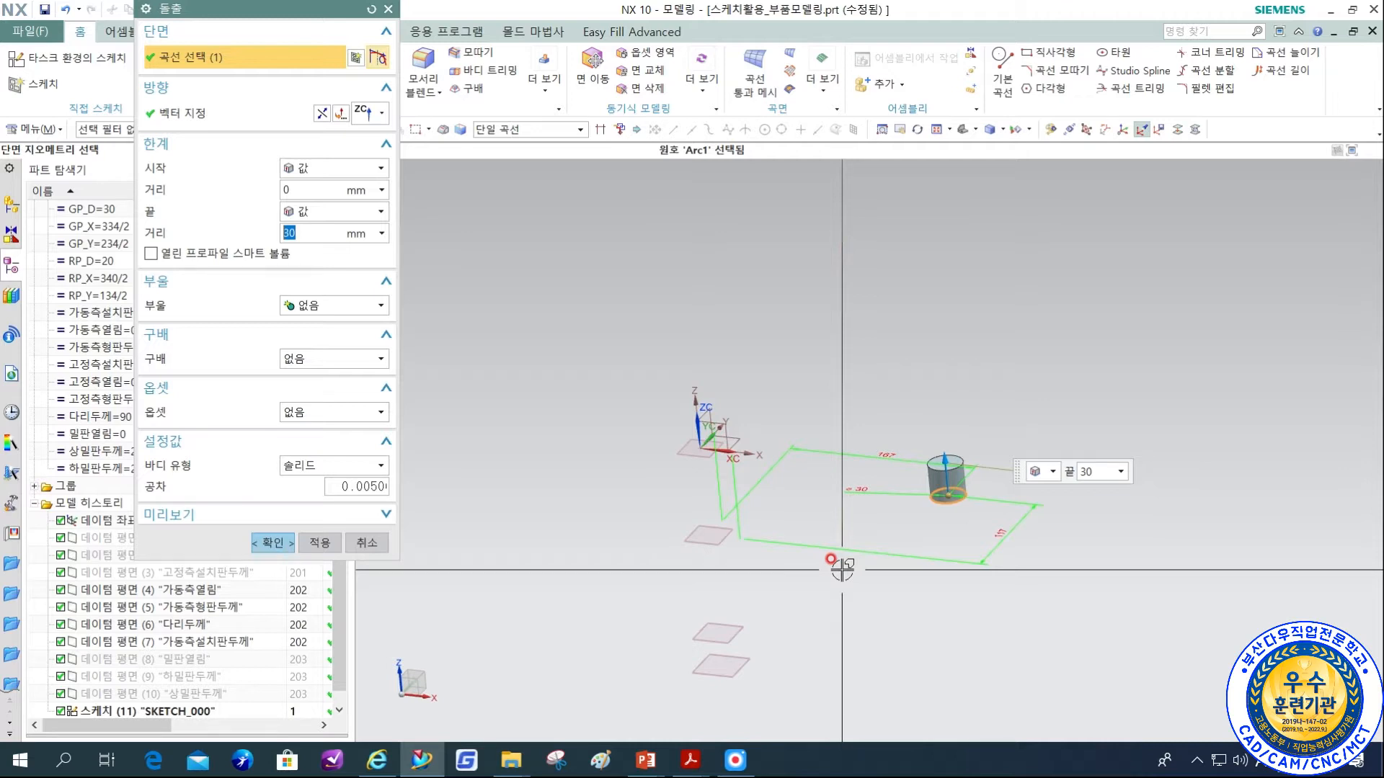
pyautogui.hotkey('ctrl', 'l')
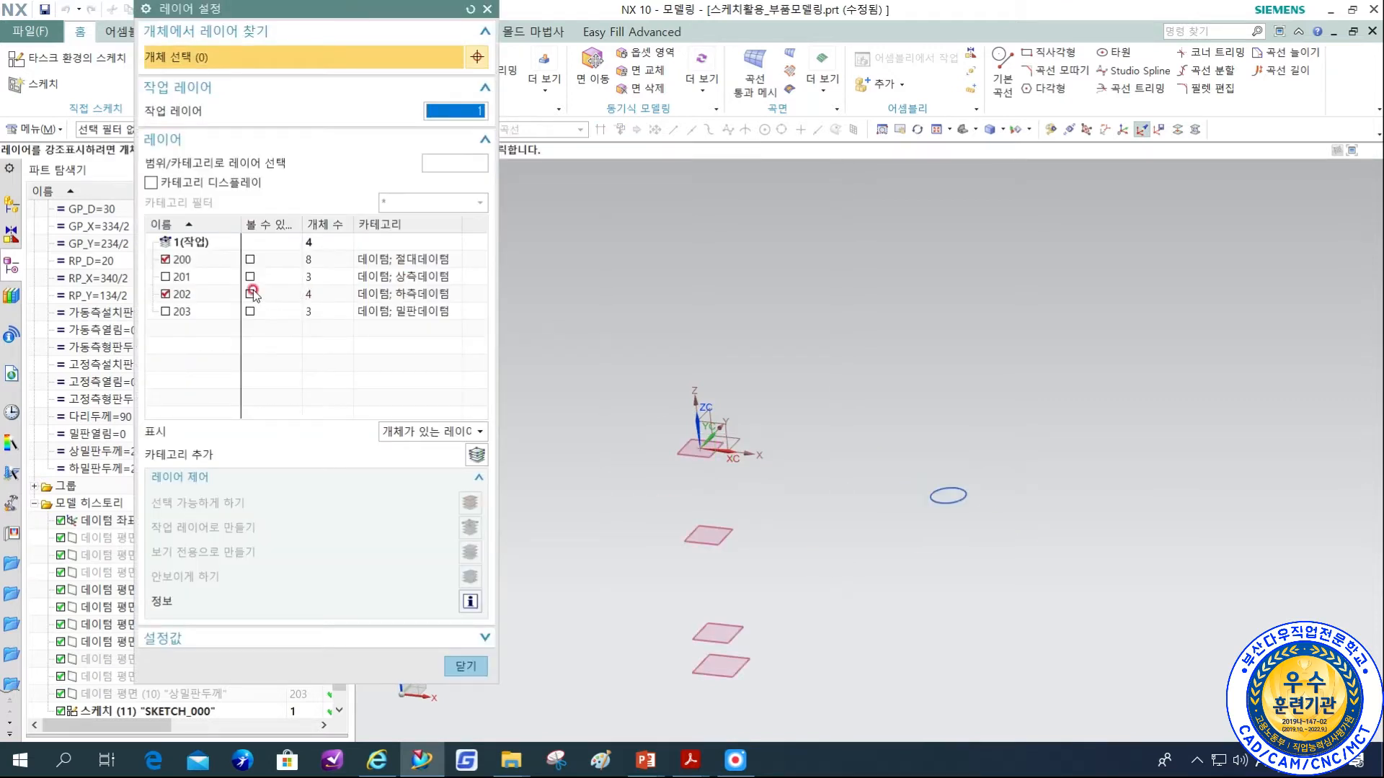
pyautogui.click(163, 276)
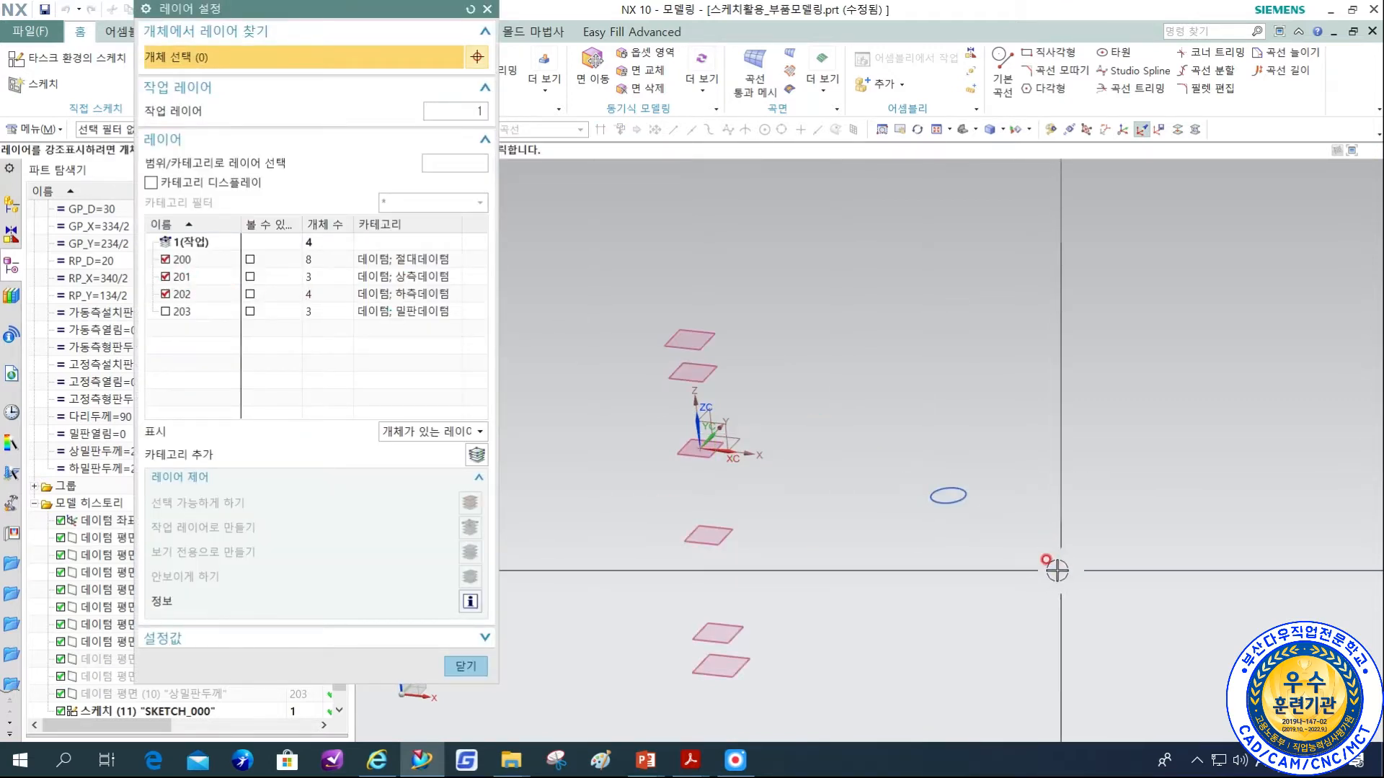
pyautogui.middleClick(1057, 569)
pyautogui.moveTo(930, 563); pyautogui.dragTo(907, 581, button='middle')
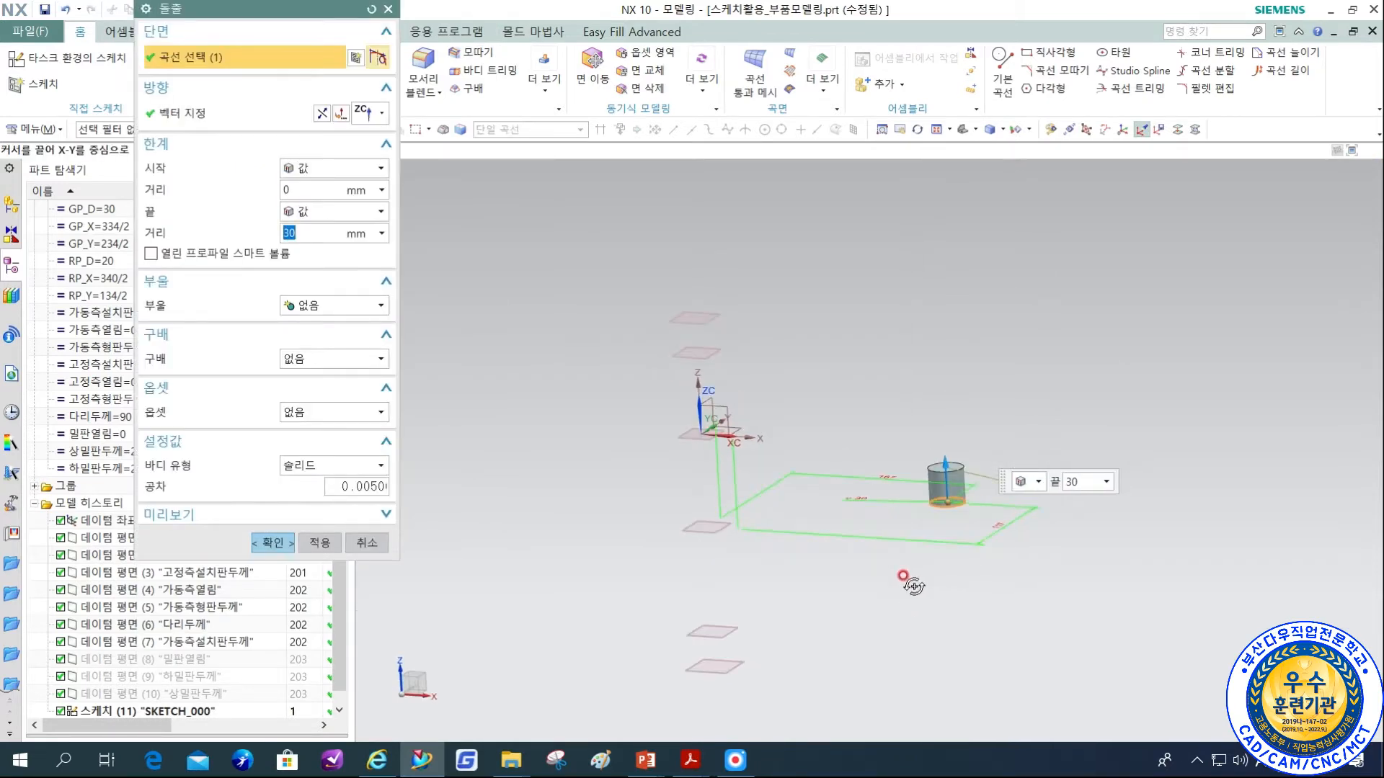
# Set the extrusion's direction with an inferred vector along the datum coordinate system's Z axis.
pyautogui.click(363, 115)
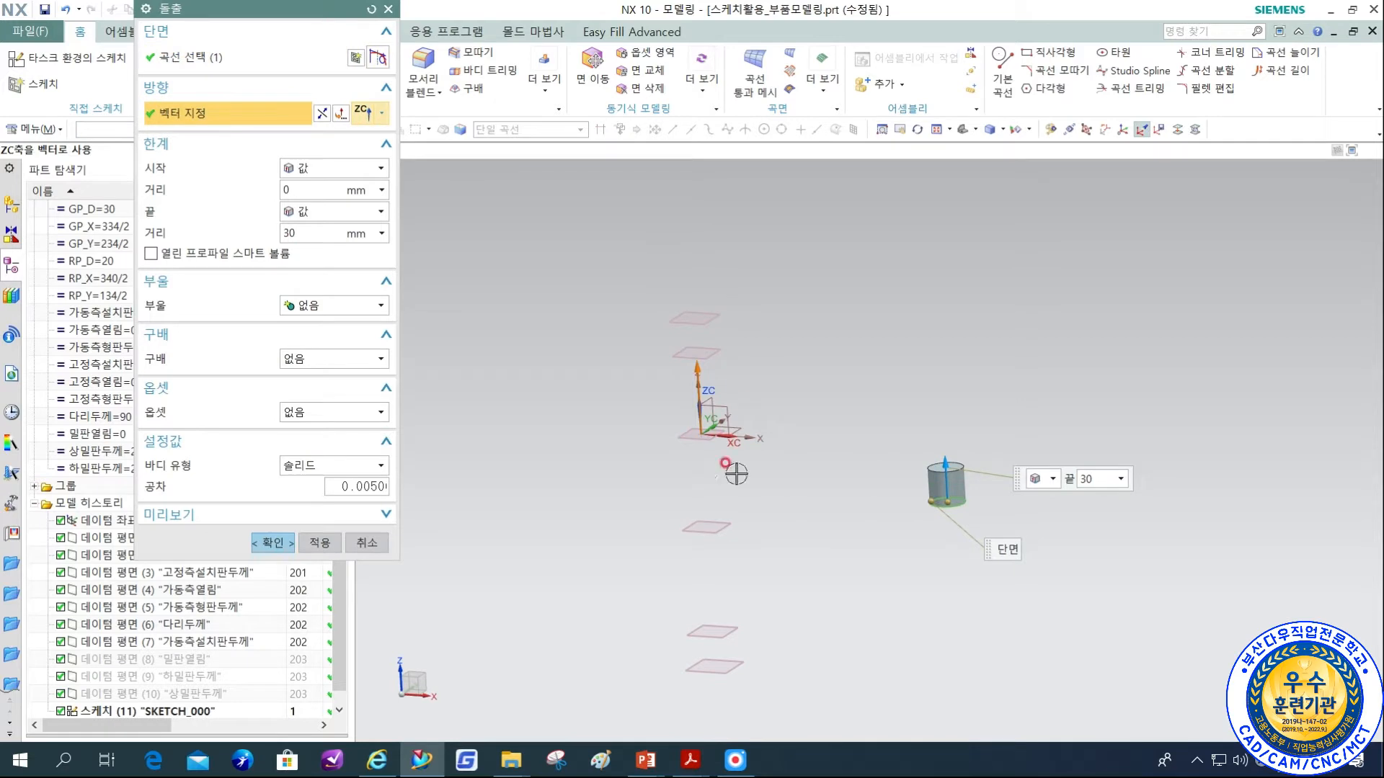
pyautogui.click(380, 113)
pyautogui.click(372, 136)
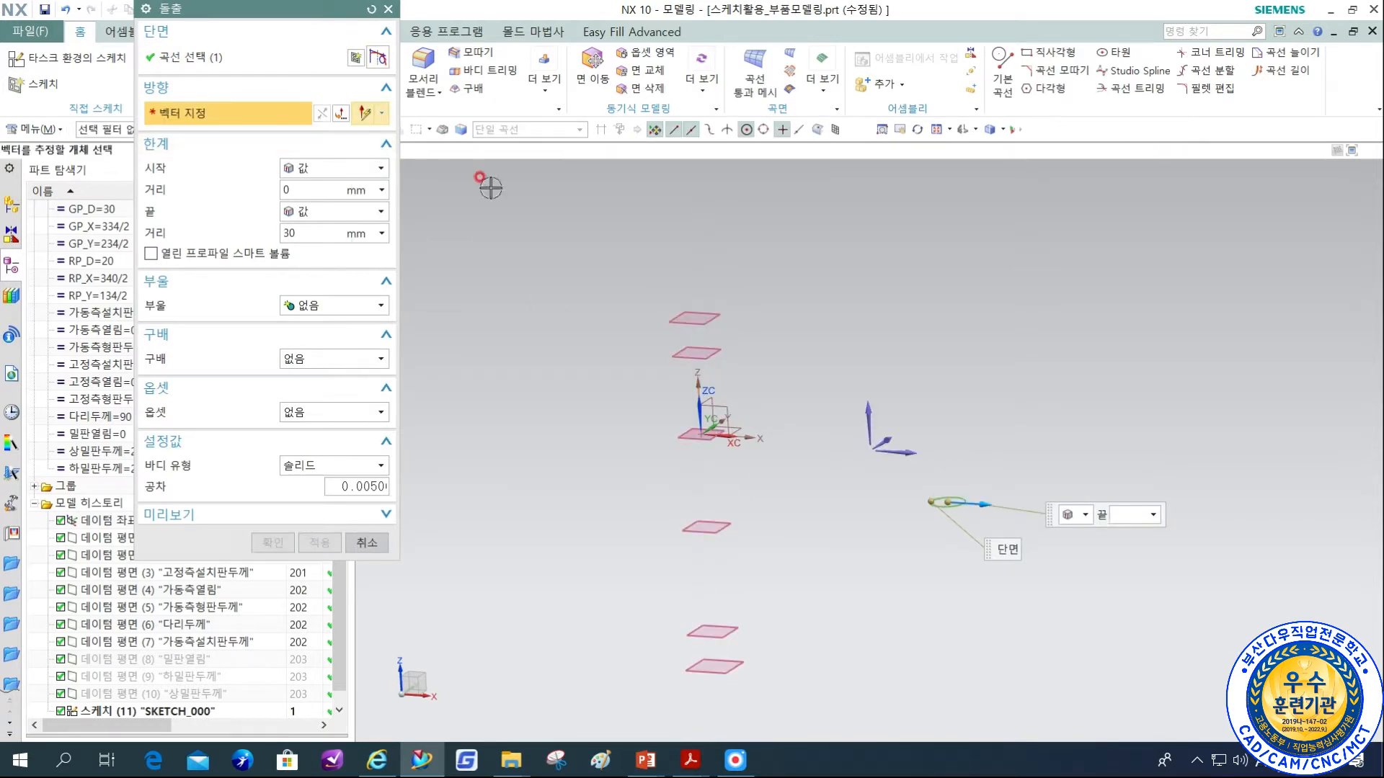
pyautogui.click(699, 401)
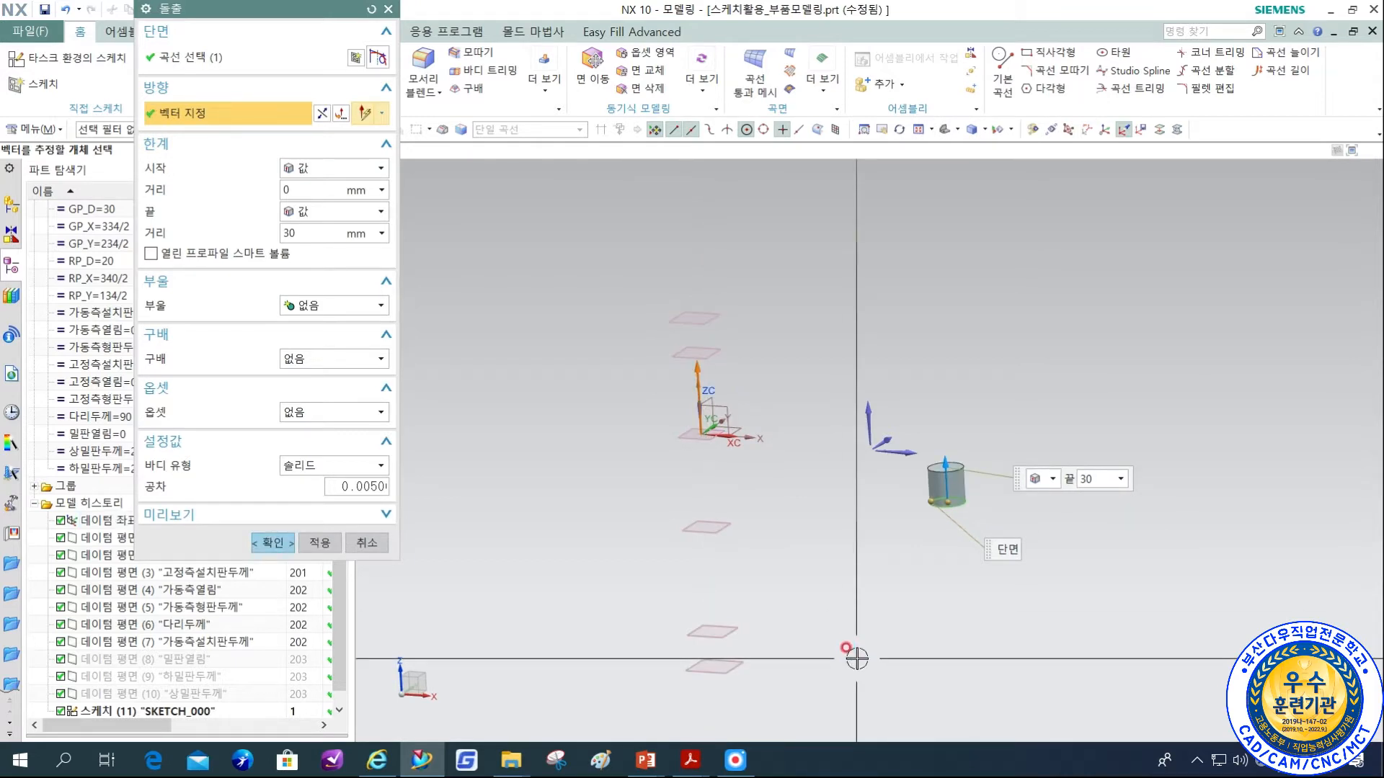
# Extrude the circle from 0 mm up to the 고정측형판두께 datum plane with the 선택까지 end limit, as a separate solid.
pyautogui.click(311, 190)
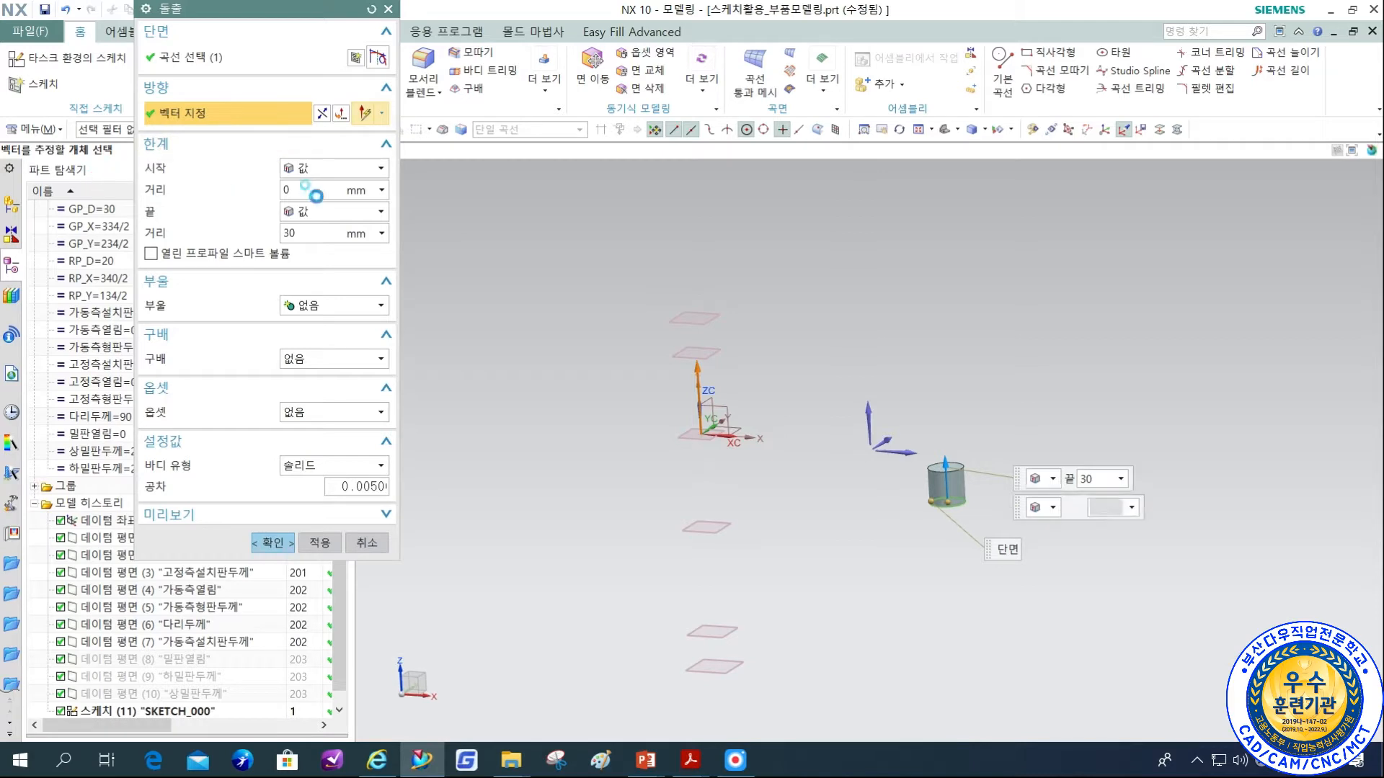
pyautogui.click(317, 211)
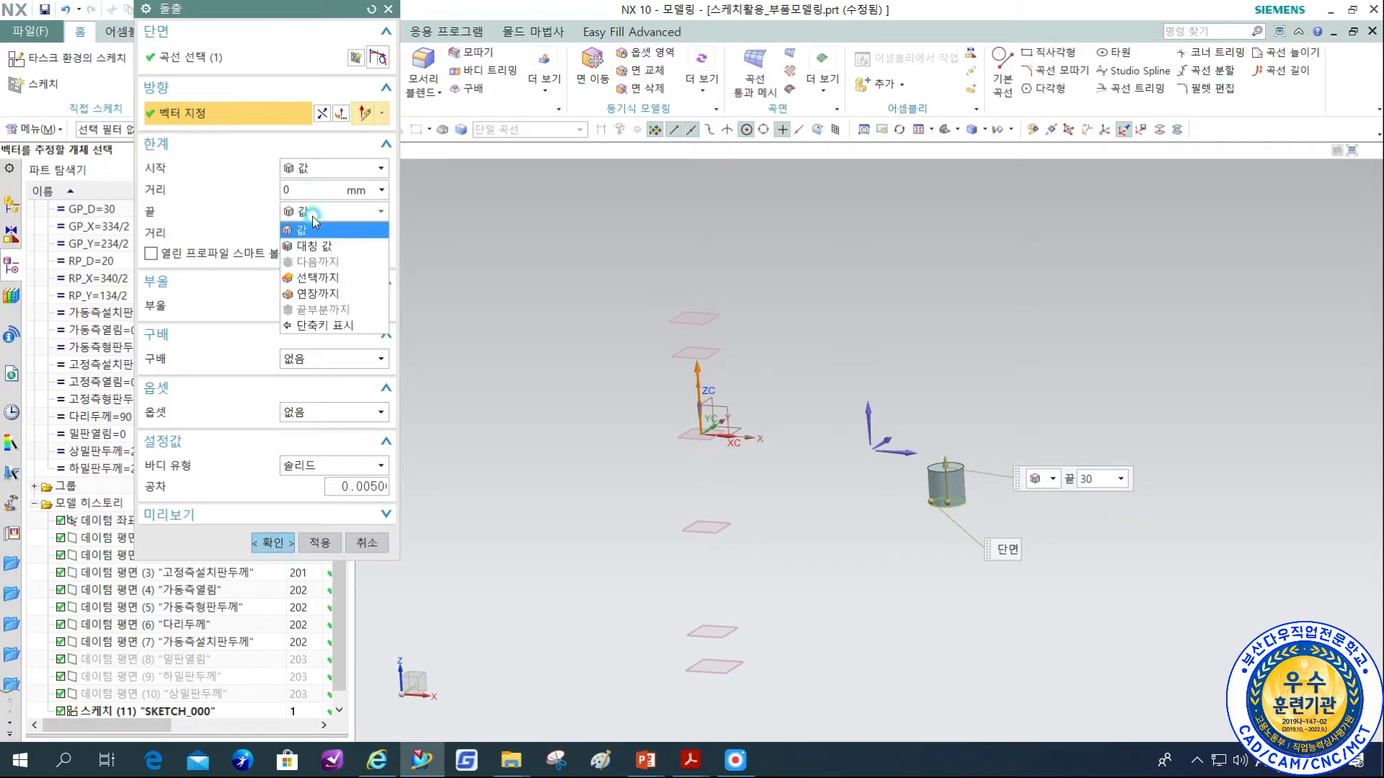
pyautogui.click(321, 278)
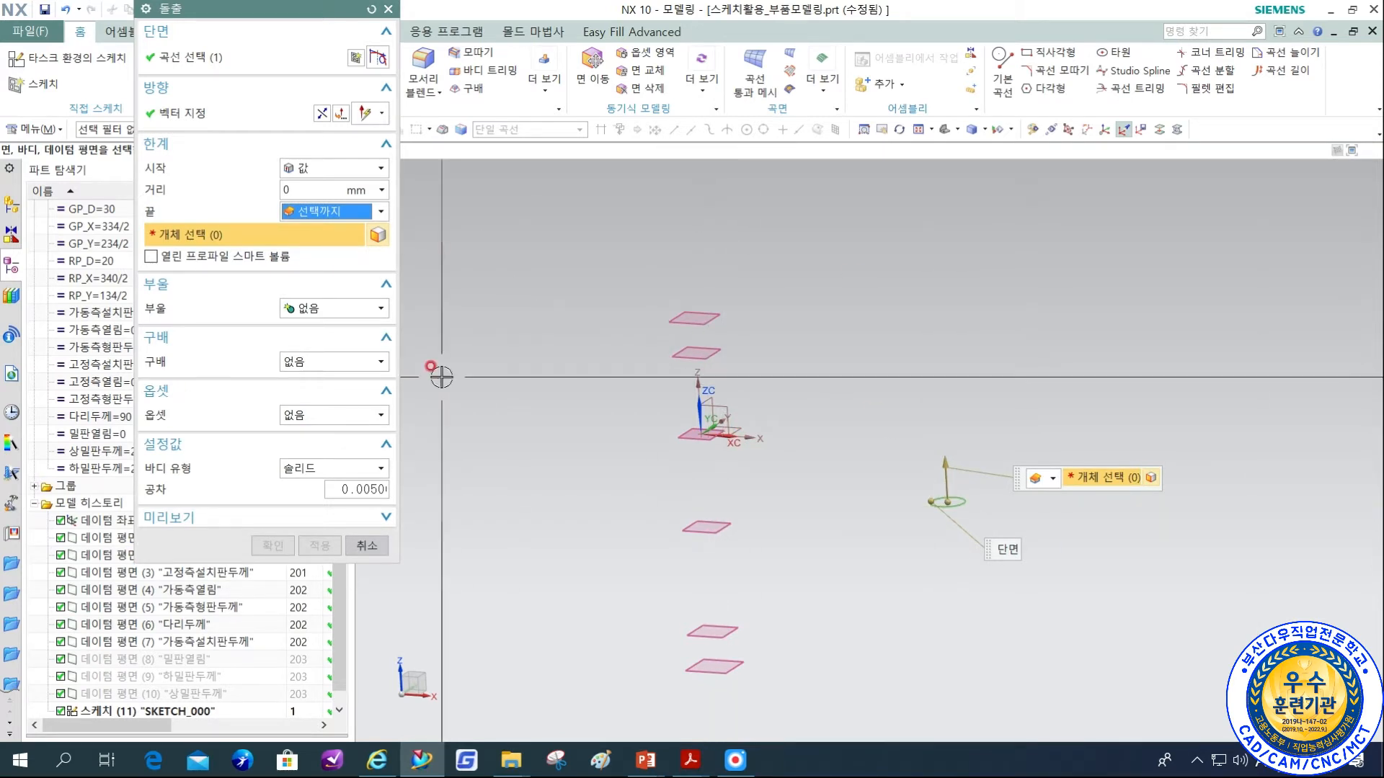
pyautogui.click(683, 359)
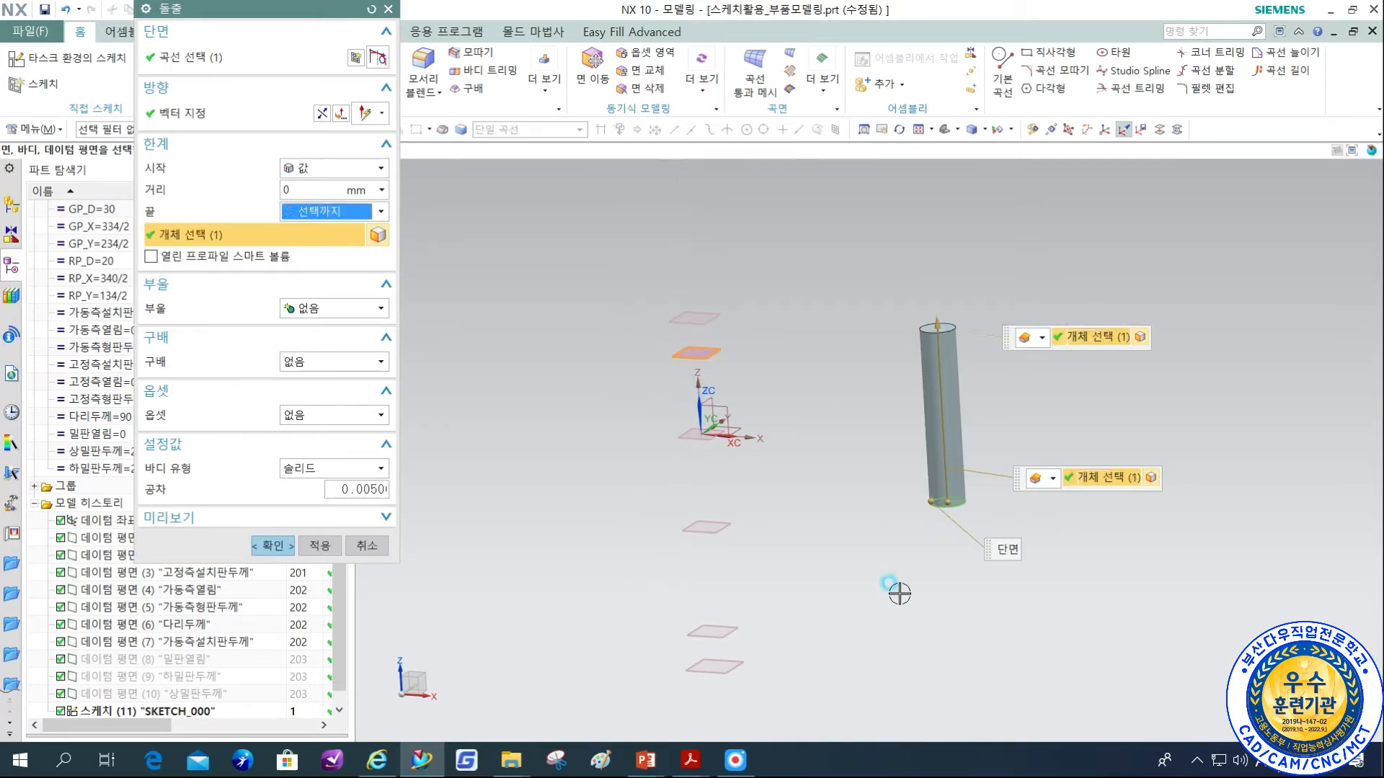
pyautogui.moveTo(899, 578); pyautogui.dragTo(858, 557, button='middle')
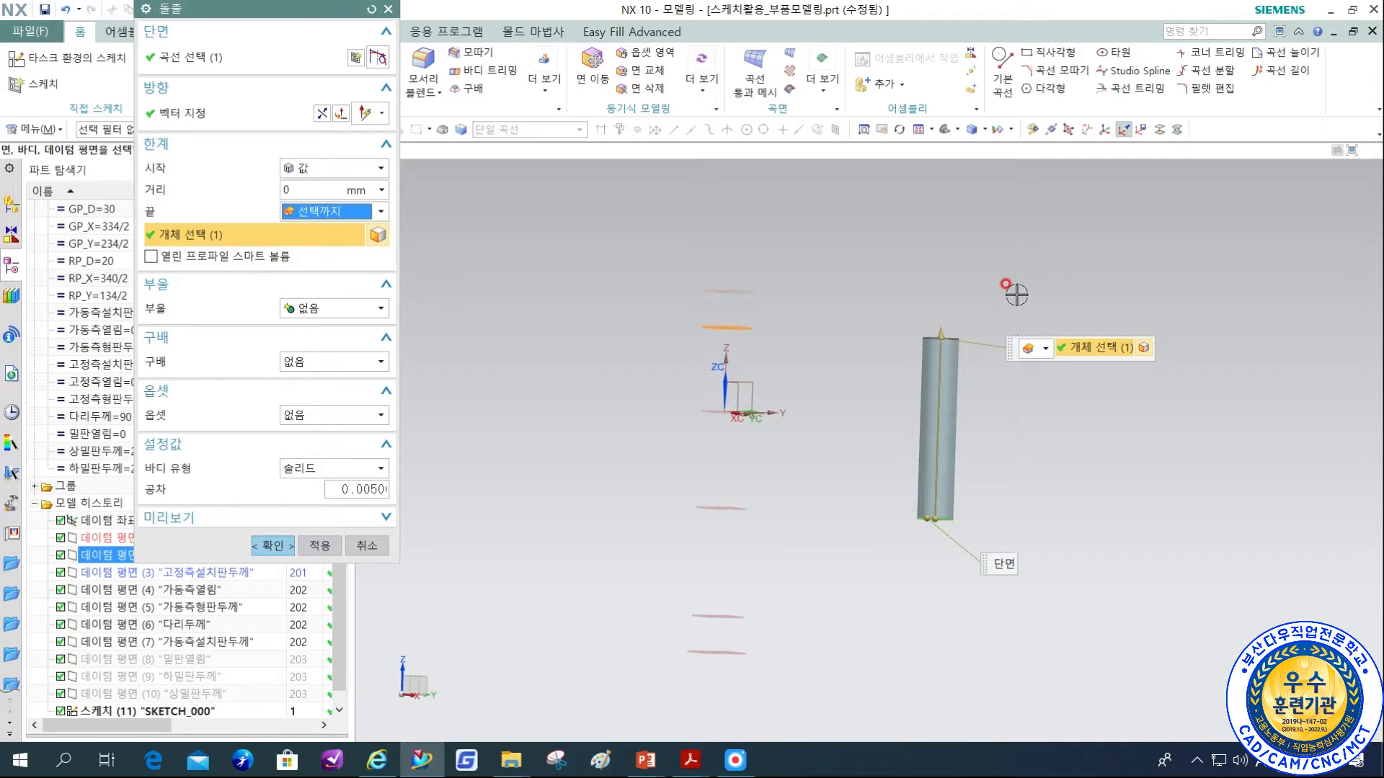
pyautogui.moveTo(1019, 295); pyautogui.dragTo(851, 532, button='middle')
pyautogui.press('F8')
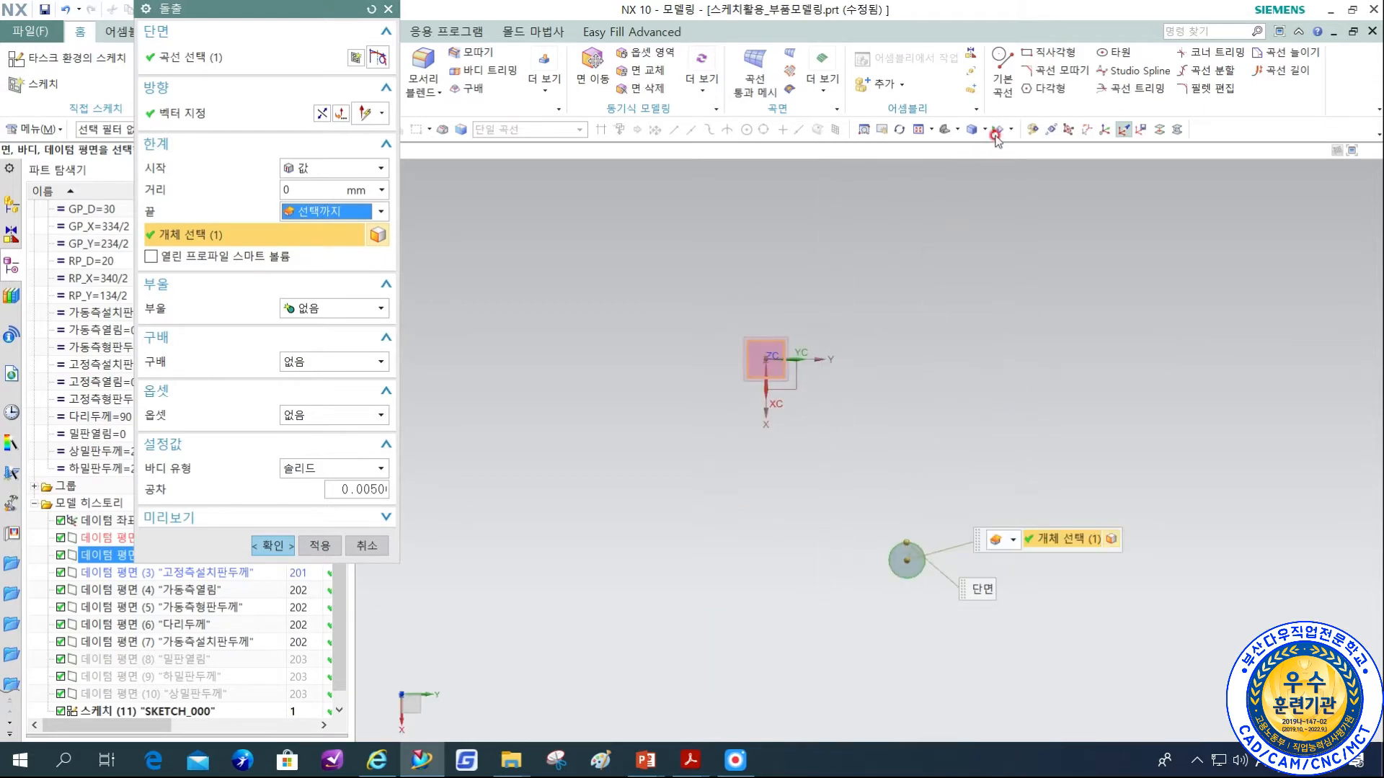
pyautogui.click(958, 132)
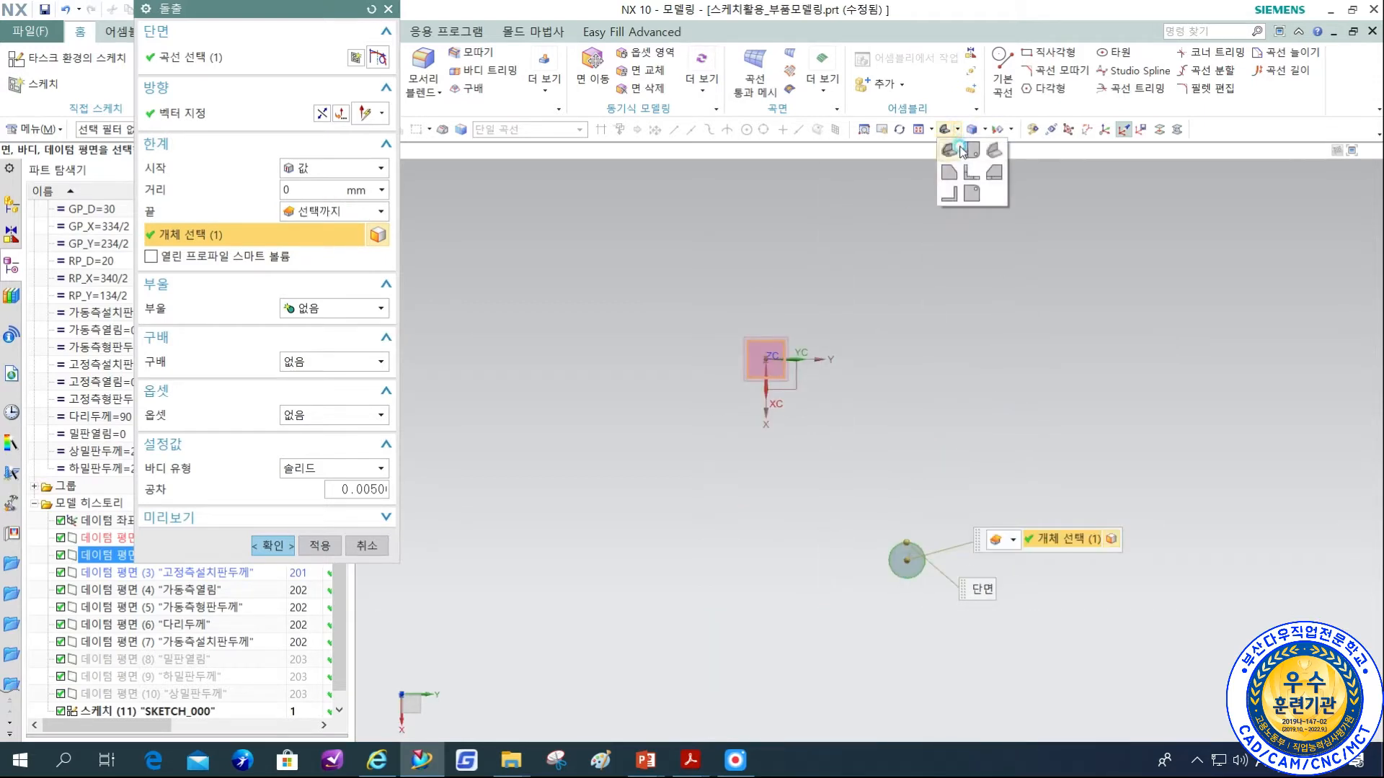
pyautogui.click(960, 173)
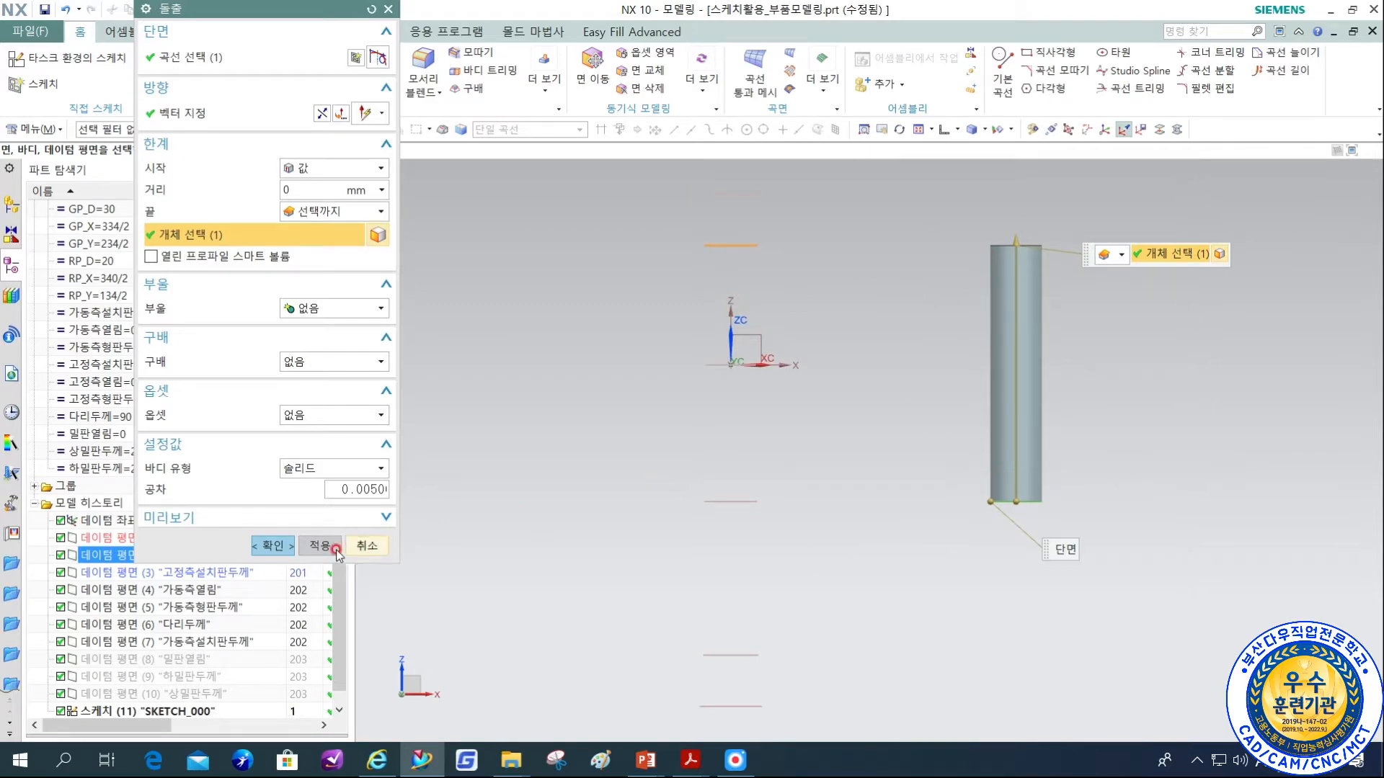
pyautogui.click(270, 544)
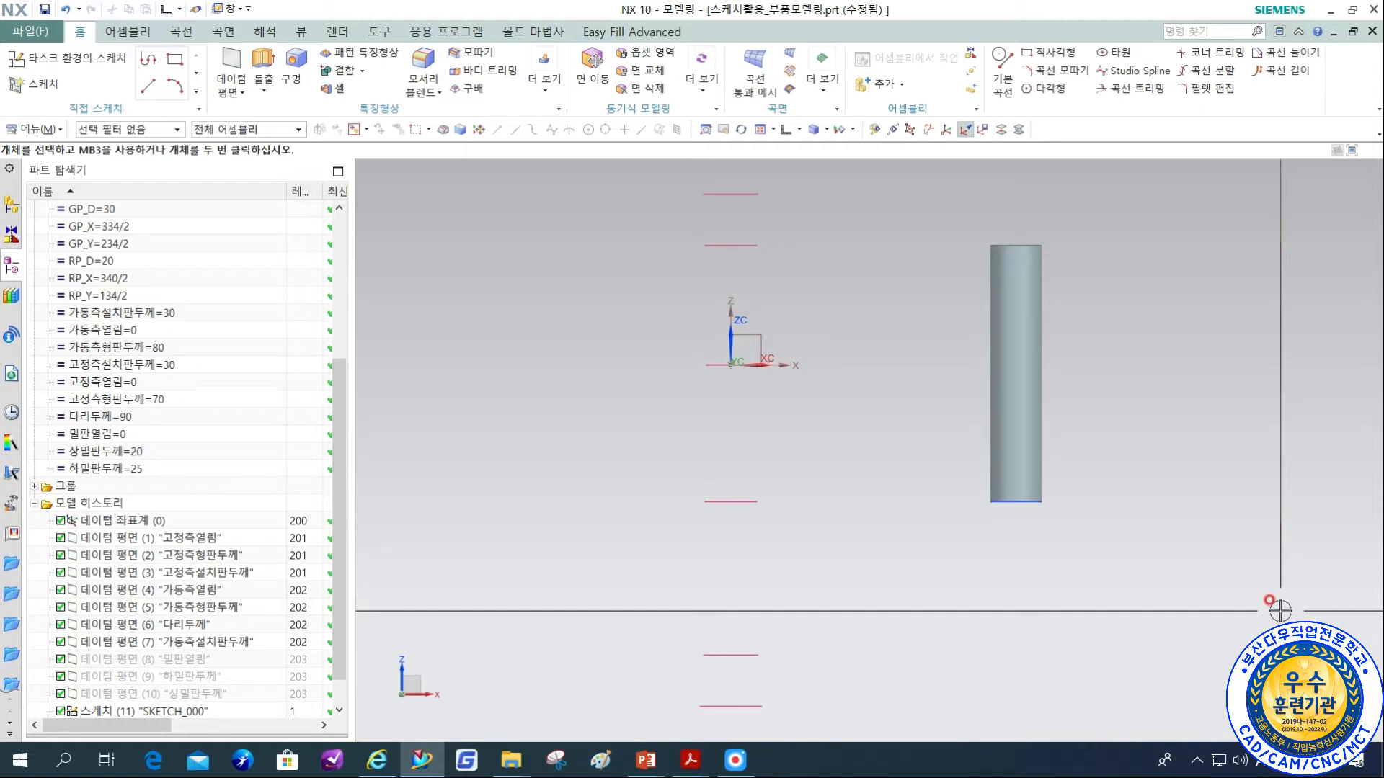
# Offset the top face of the guide pin cylinder by -5 mm.
pyautogui.moveTo(1221, 240); pyautogui.dragTo(1162, 338, button='middle')
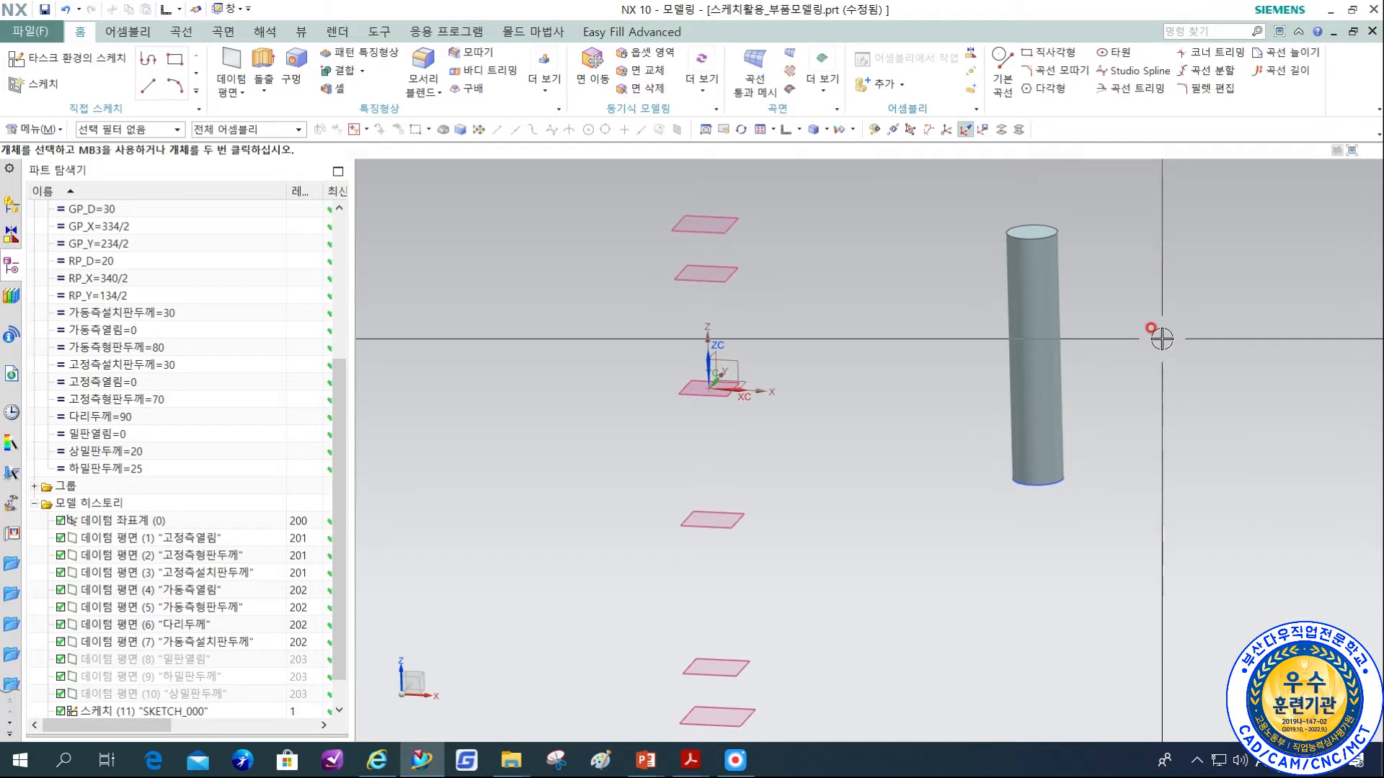
pyautogui.click(541, 99)
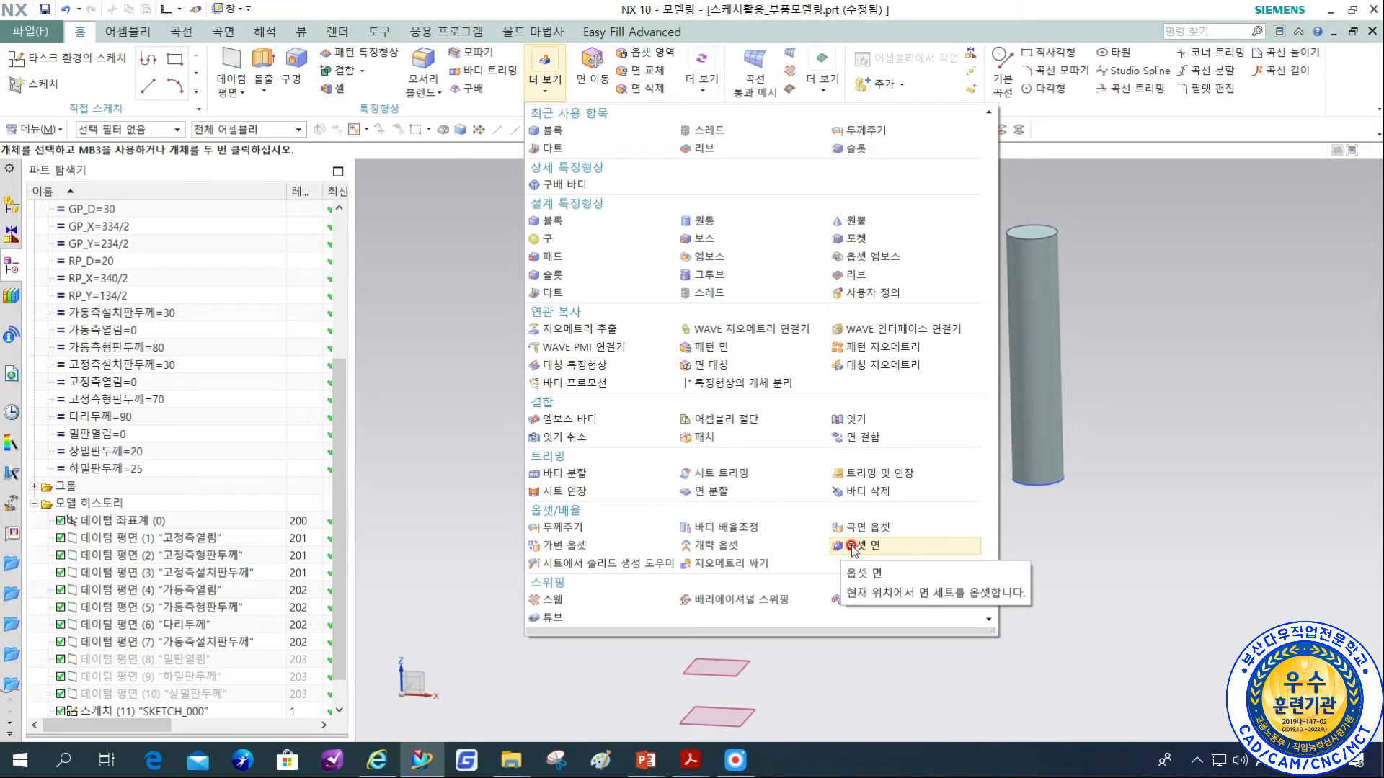
pyautogui.click(853, 546)
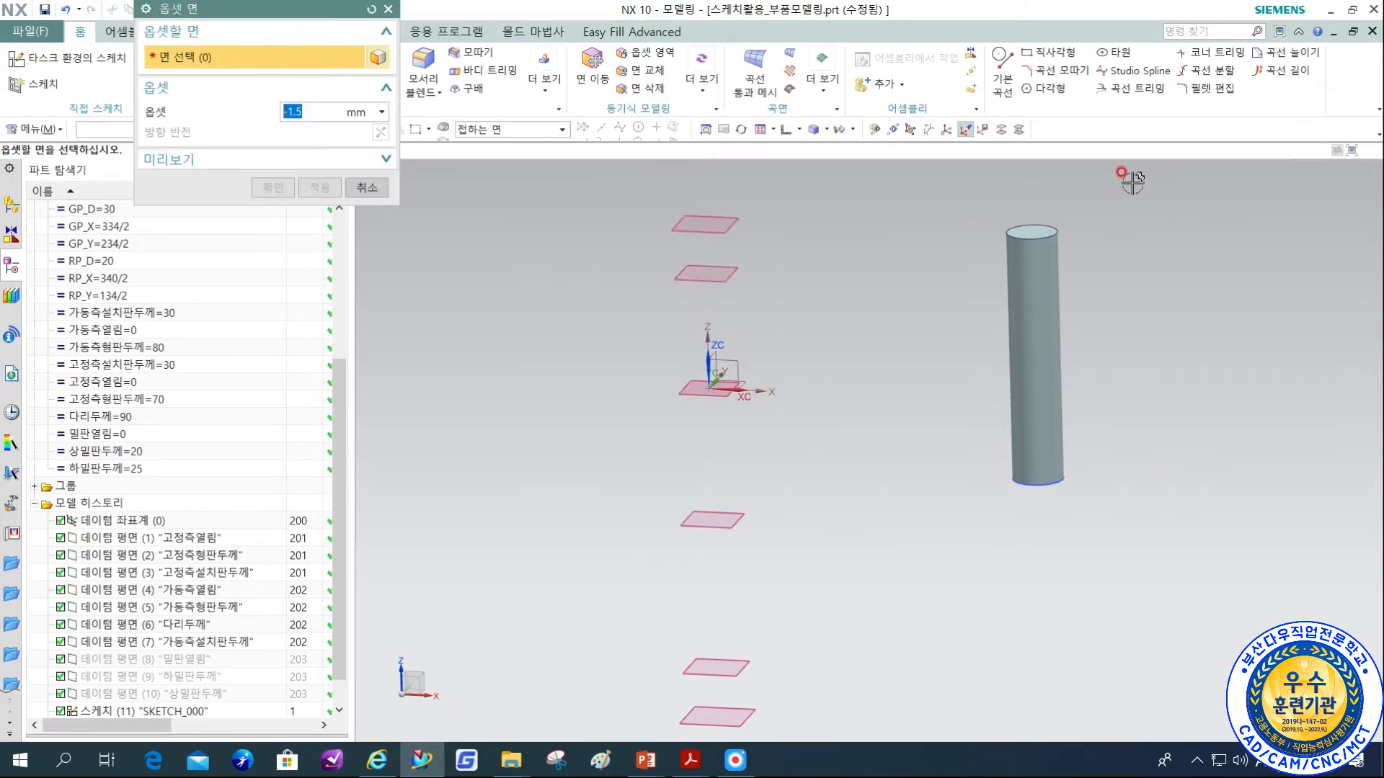
pyautogui.click(1038, 228)
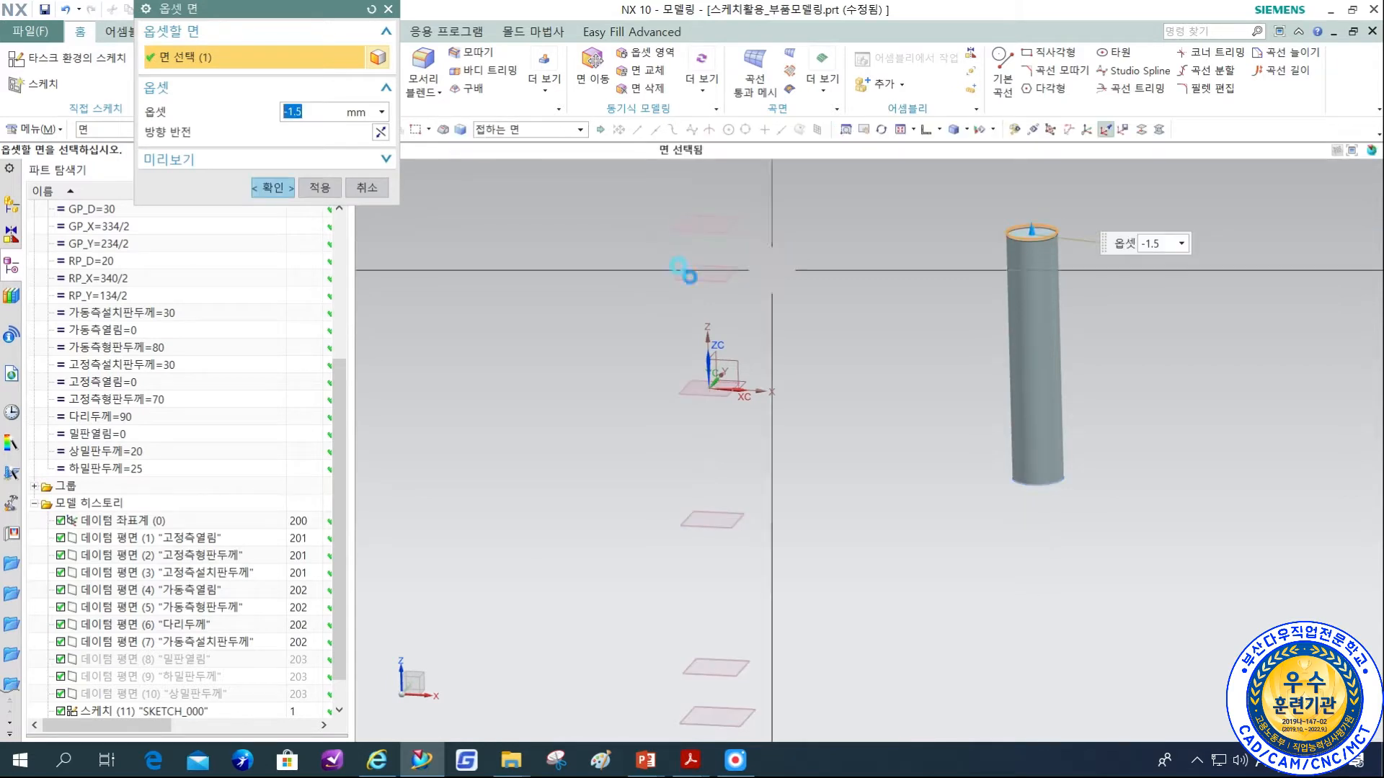
pyautogui.write('-5')
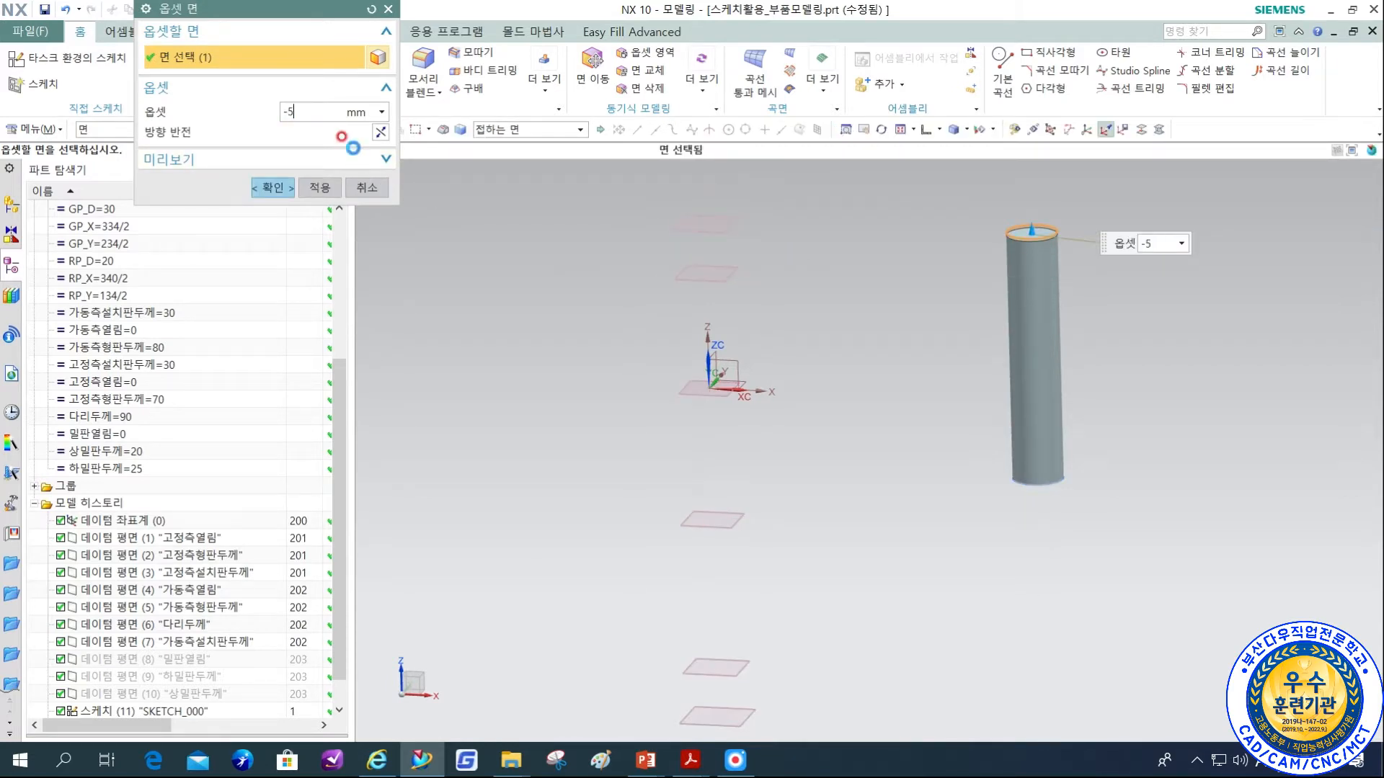
pyautogui.press('Return')
pyautogui.click(273, 187)
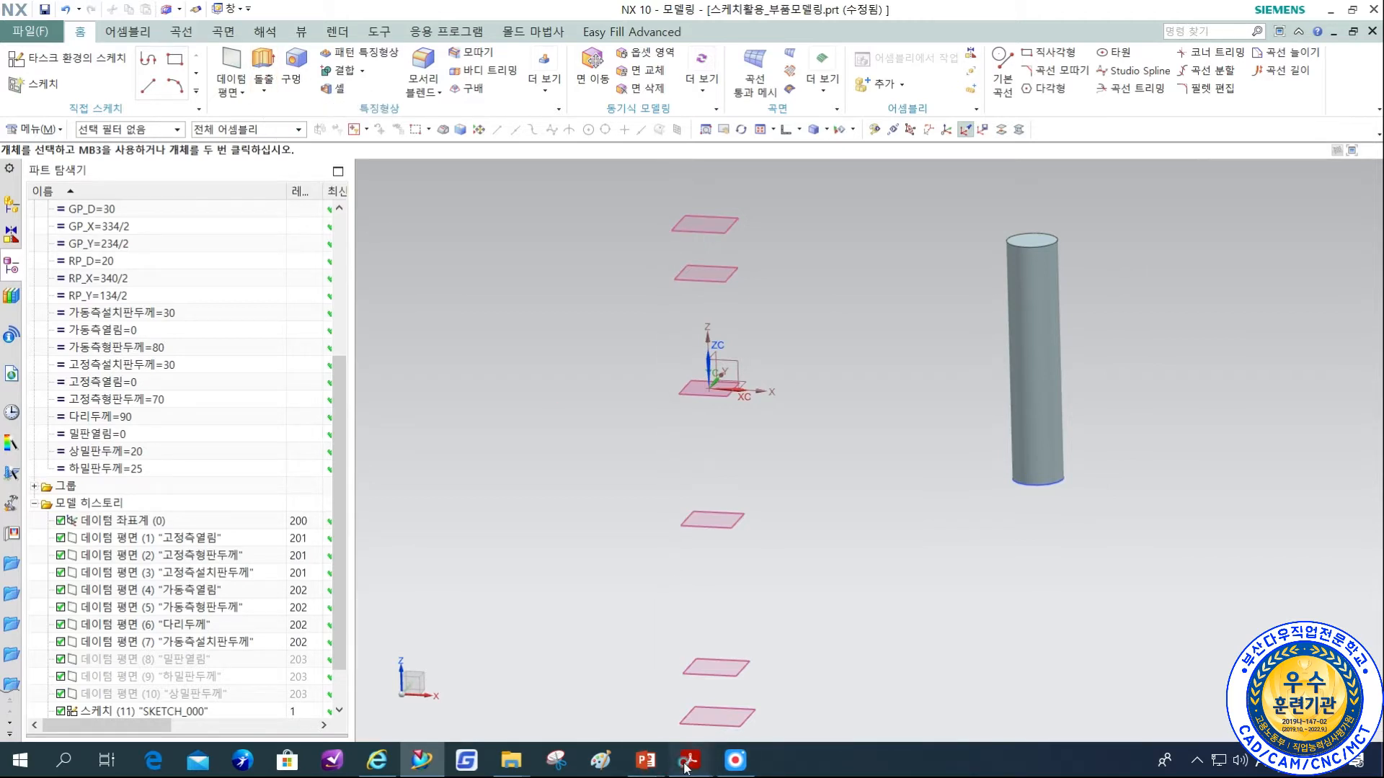
# Switch to the 금형설계지침서 PDF, look up the A-type guide pin's D and H for φ30, and return to NX.
pyautogui.moveTo(687, 764)
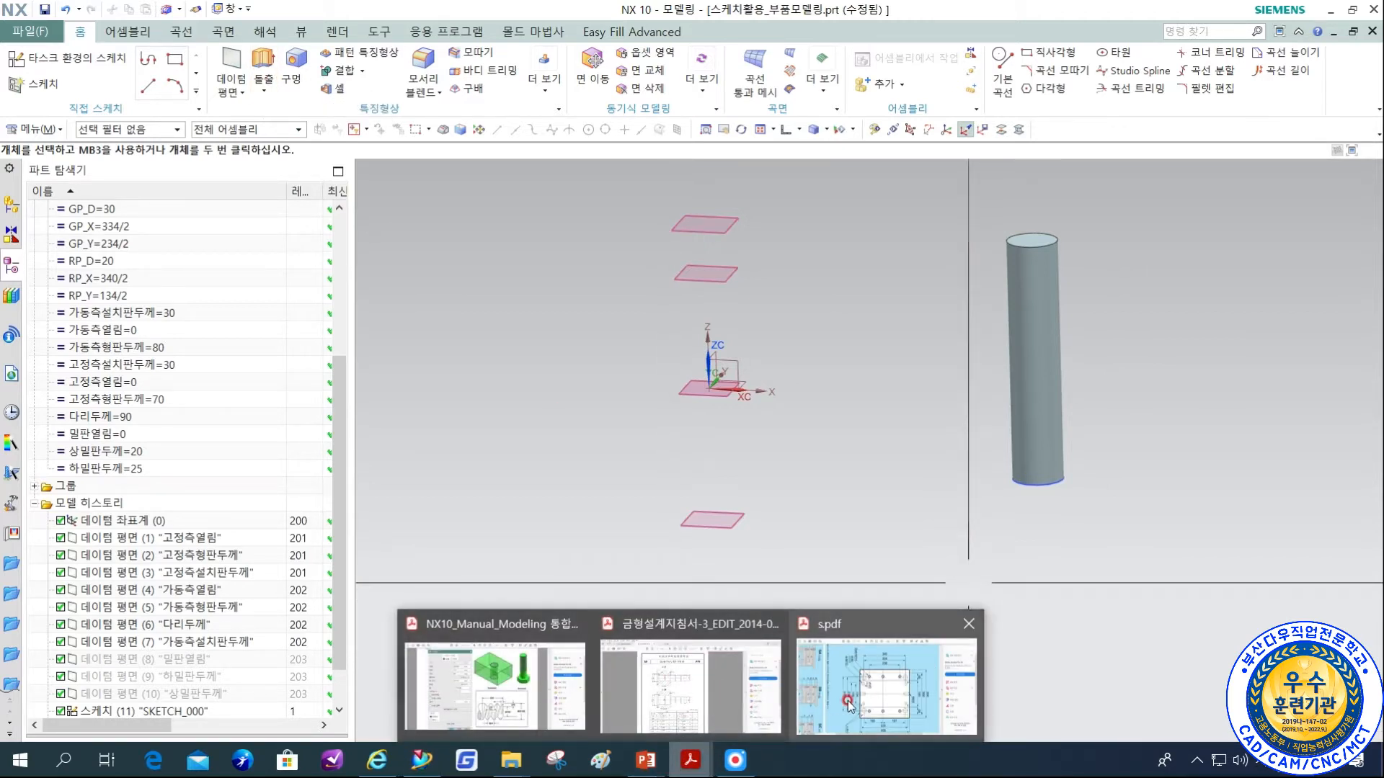
pyautogui.click(732, 703)
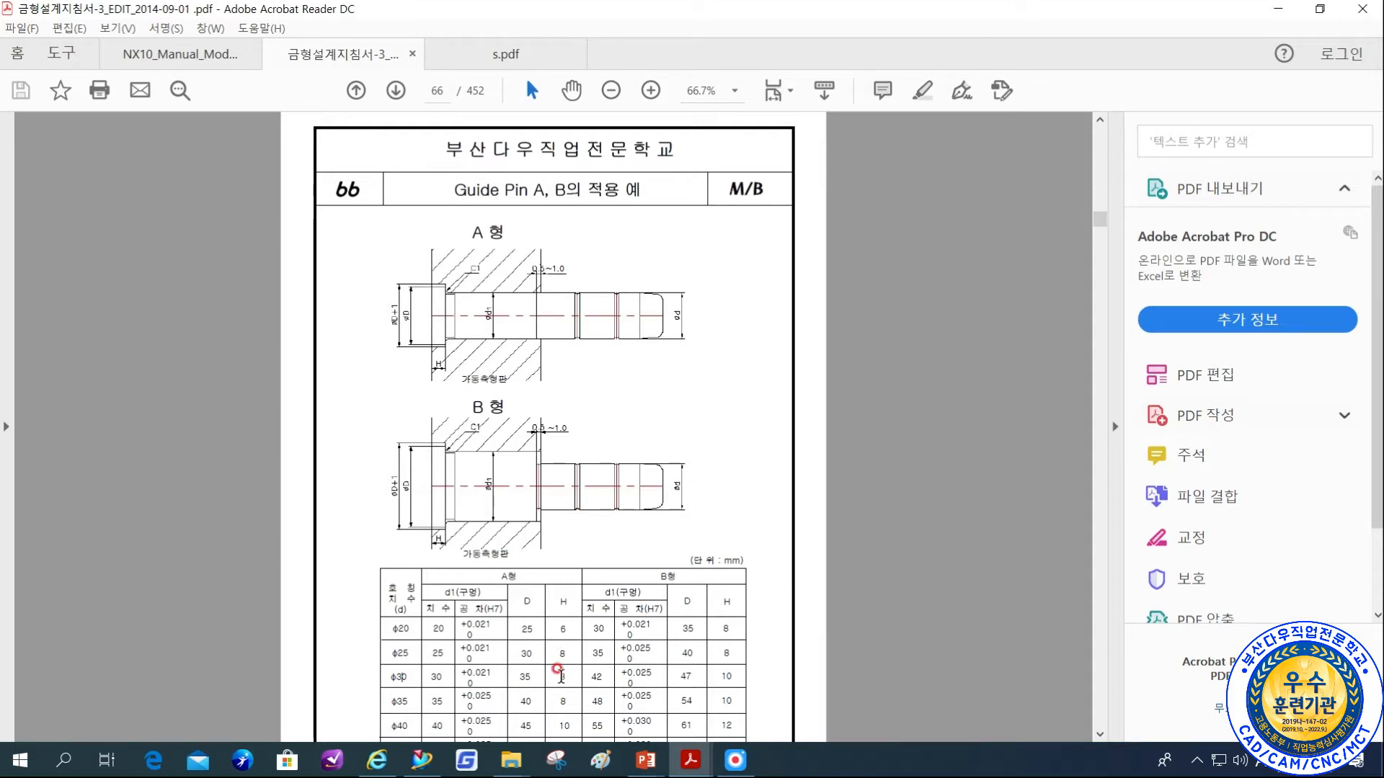
pyautogui.click(422, 760)
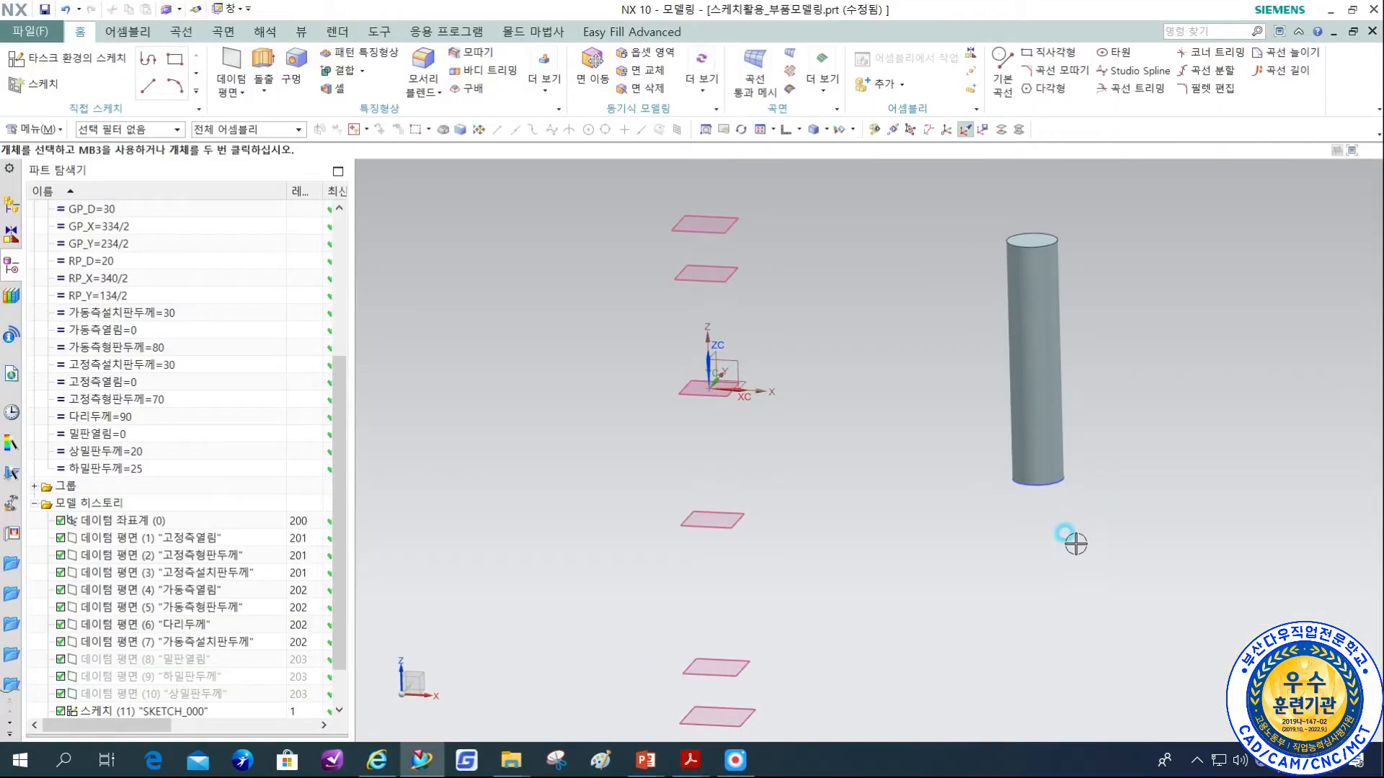
# Extrude the guide pin's base circle from 0 to 8 mm with a one-sided 2.5 mm offset, uniting it with the pin as its head.
pyautogui.click(1051, 483)
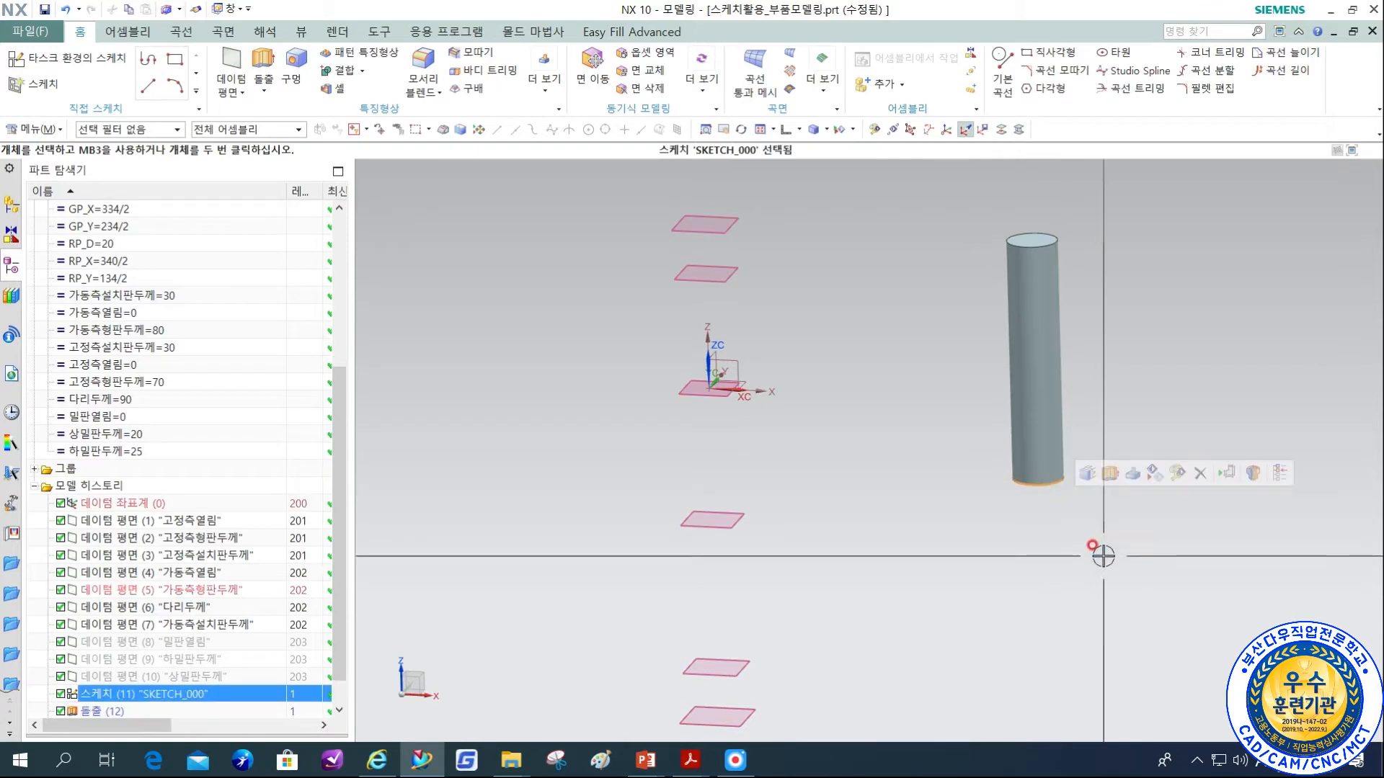
pyautogui.press('x')
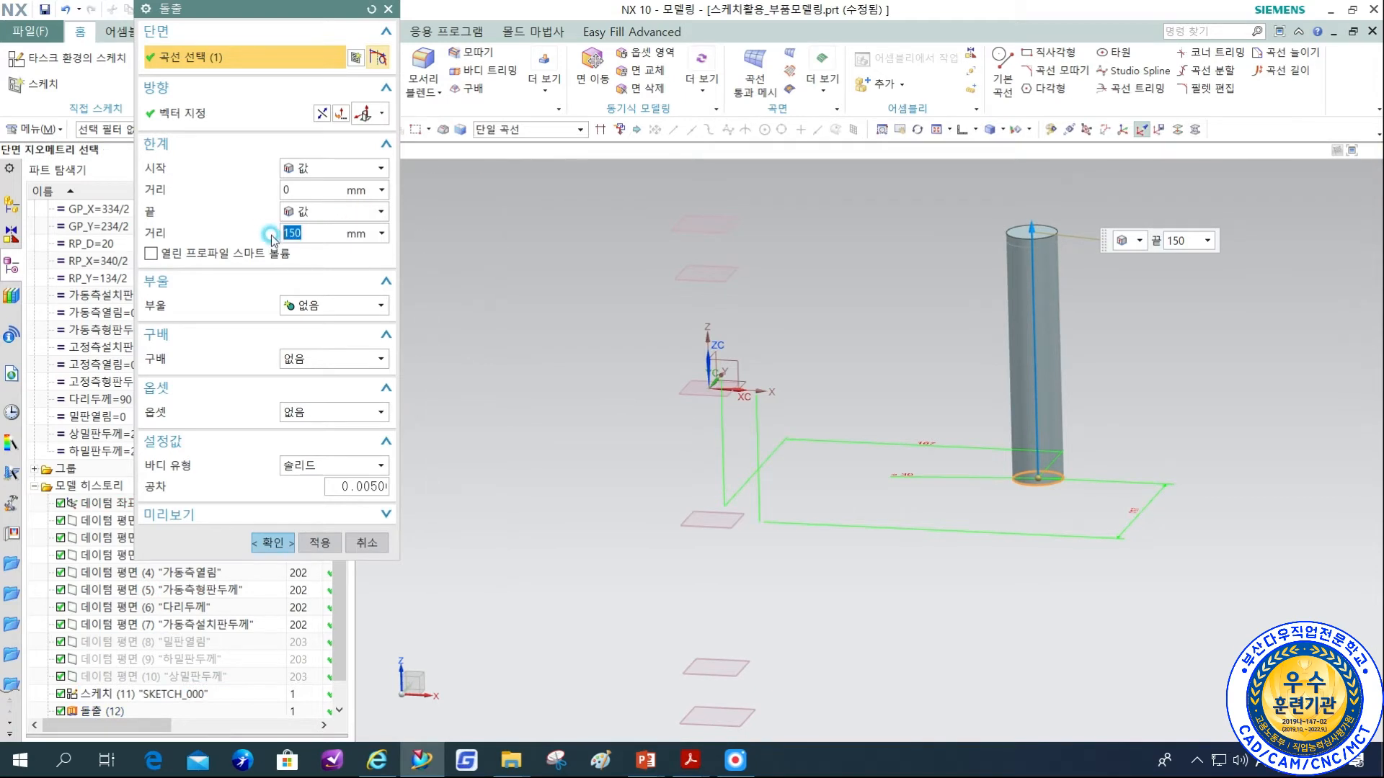
pyautogui.write('8')
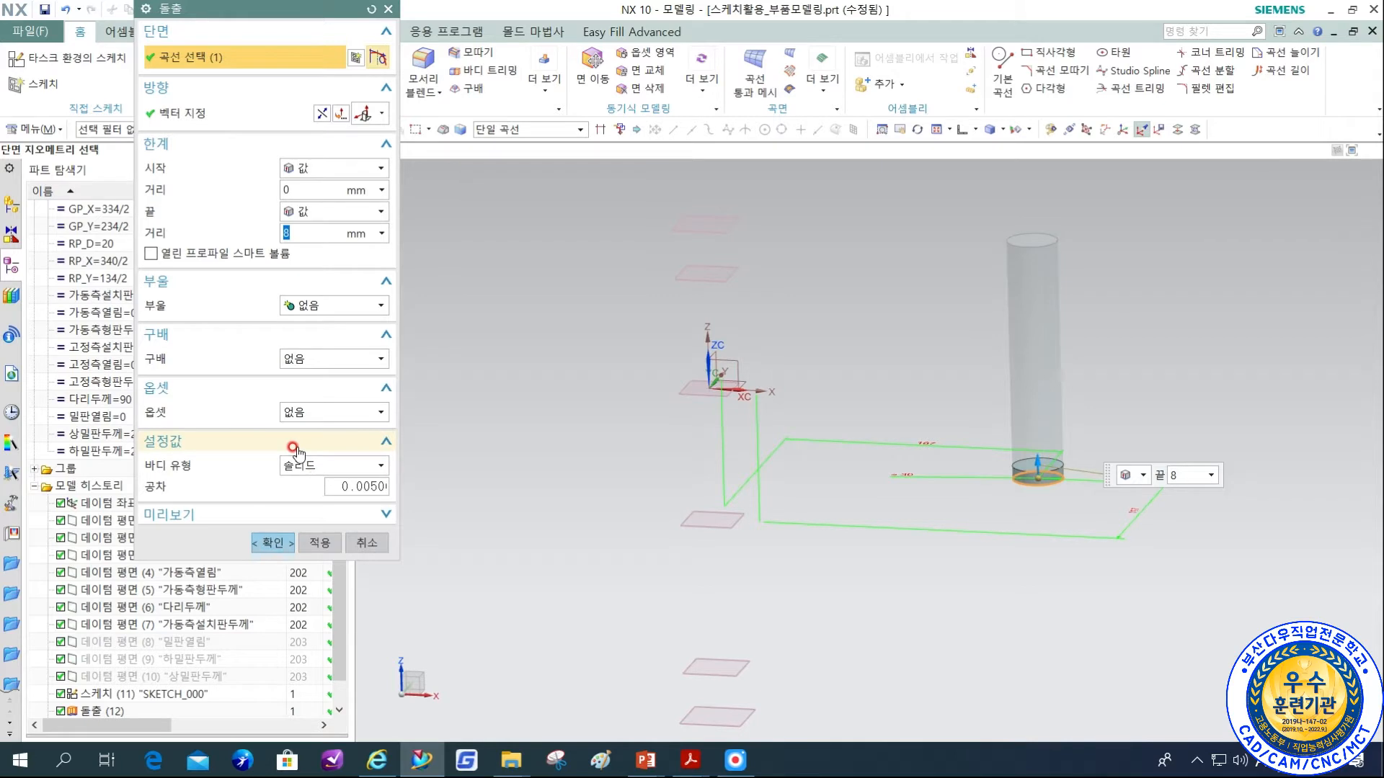
pyautogui.click(301, 414)
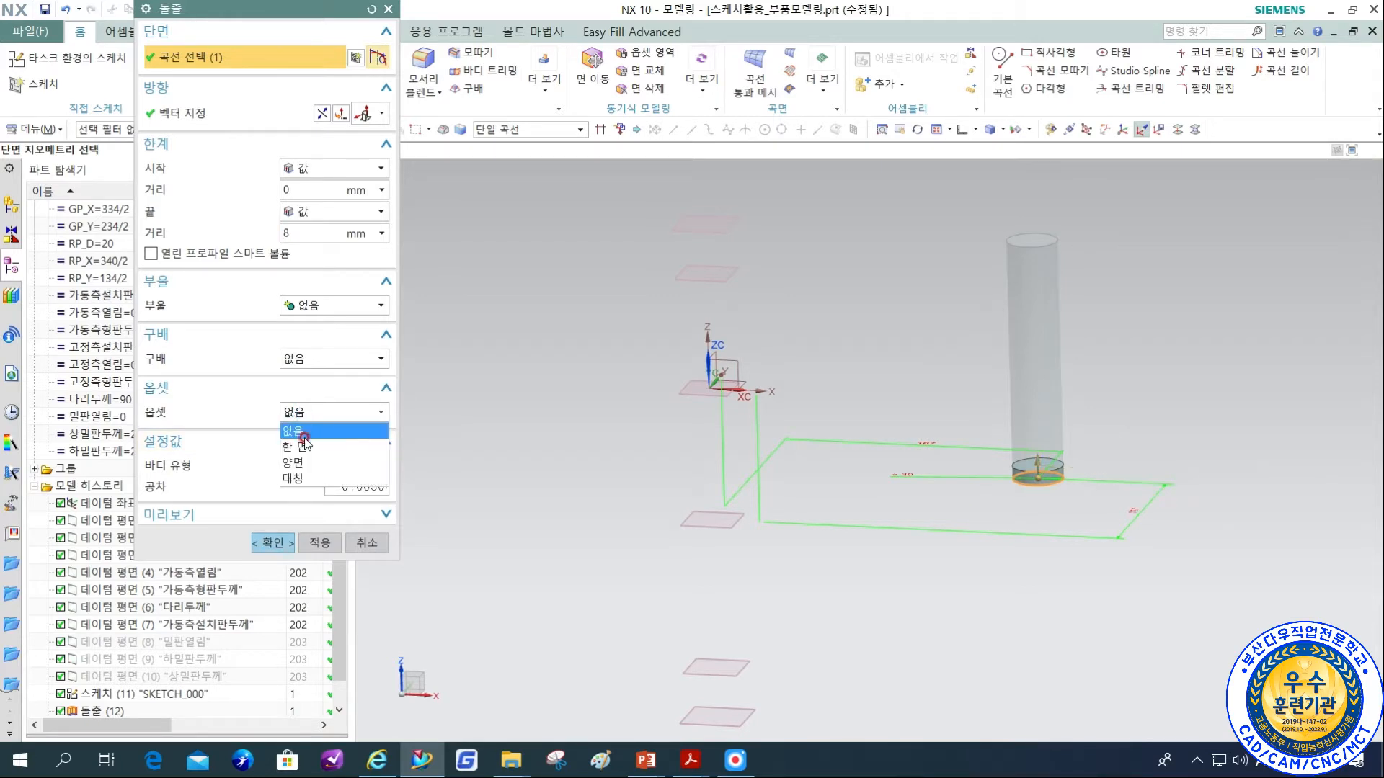
pyautogui.click(304, 445)
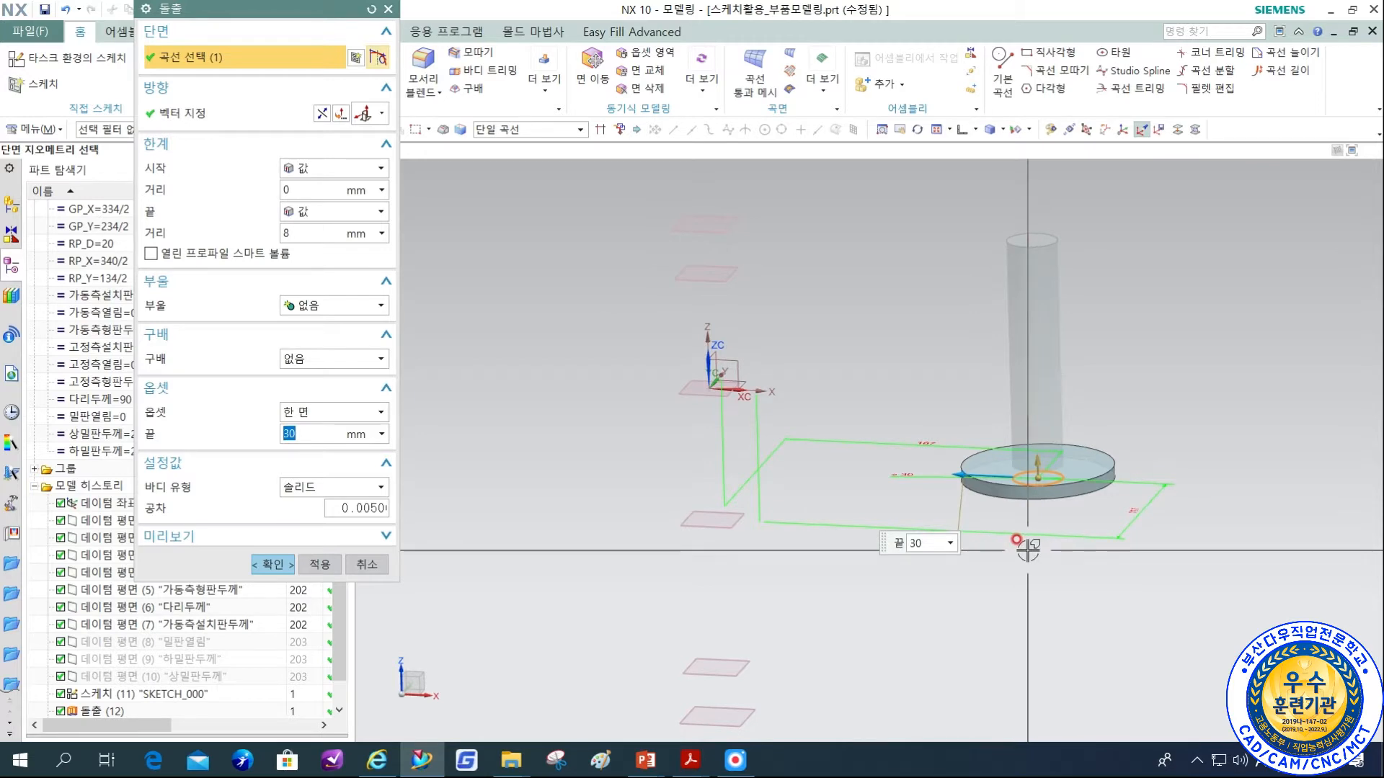
pyautogui.write('2.5')
pyautogui.press('Return')
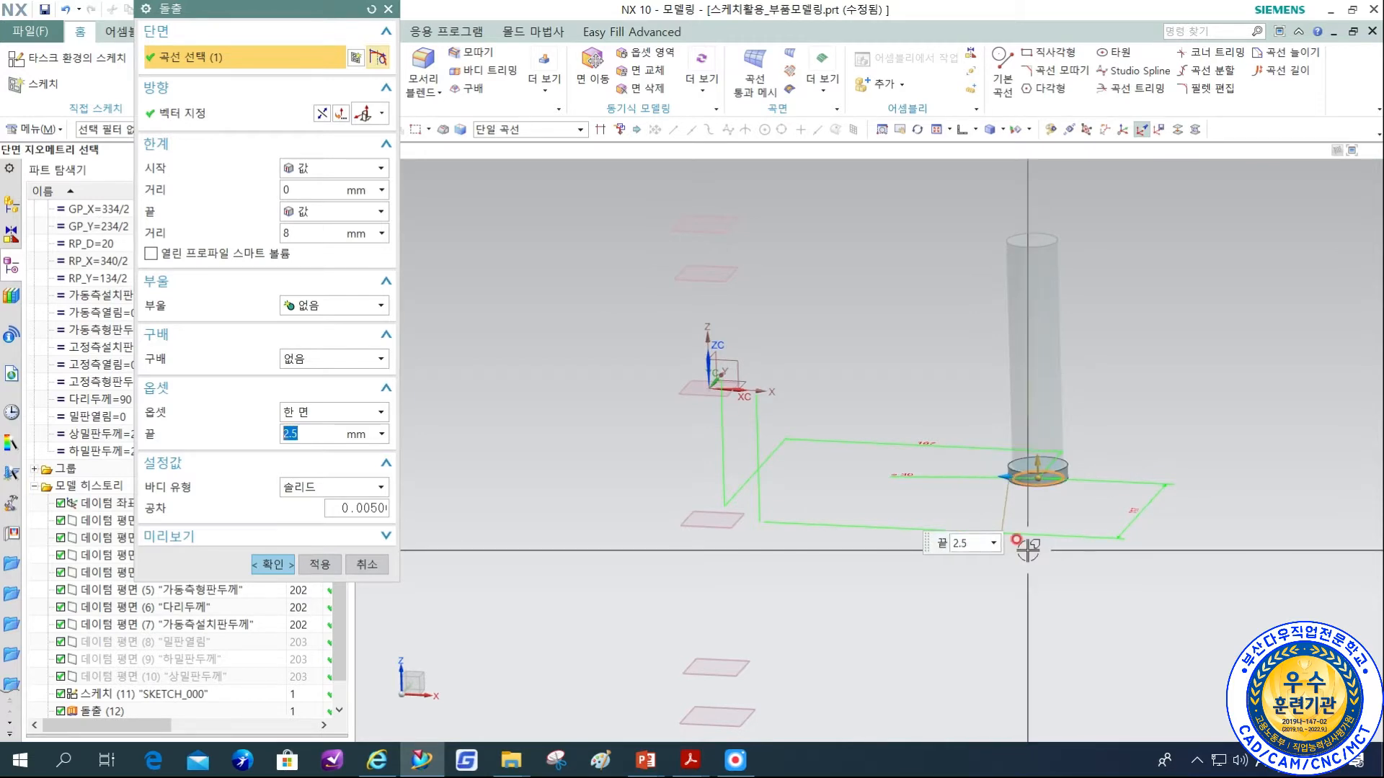
pyautogui.click(311, 306)
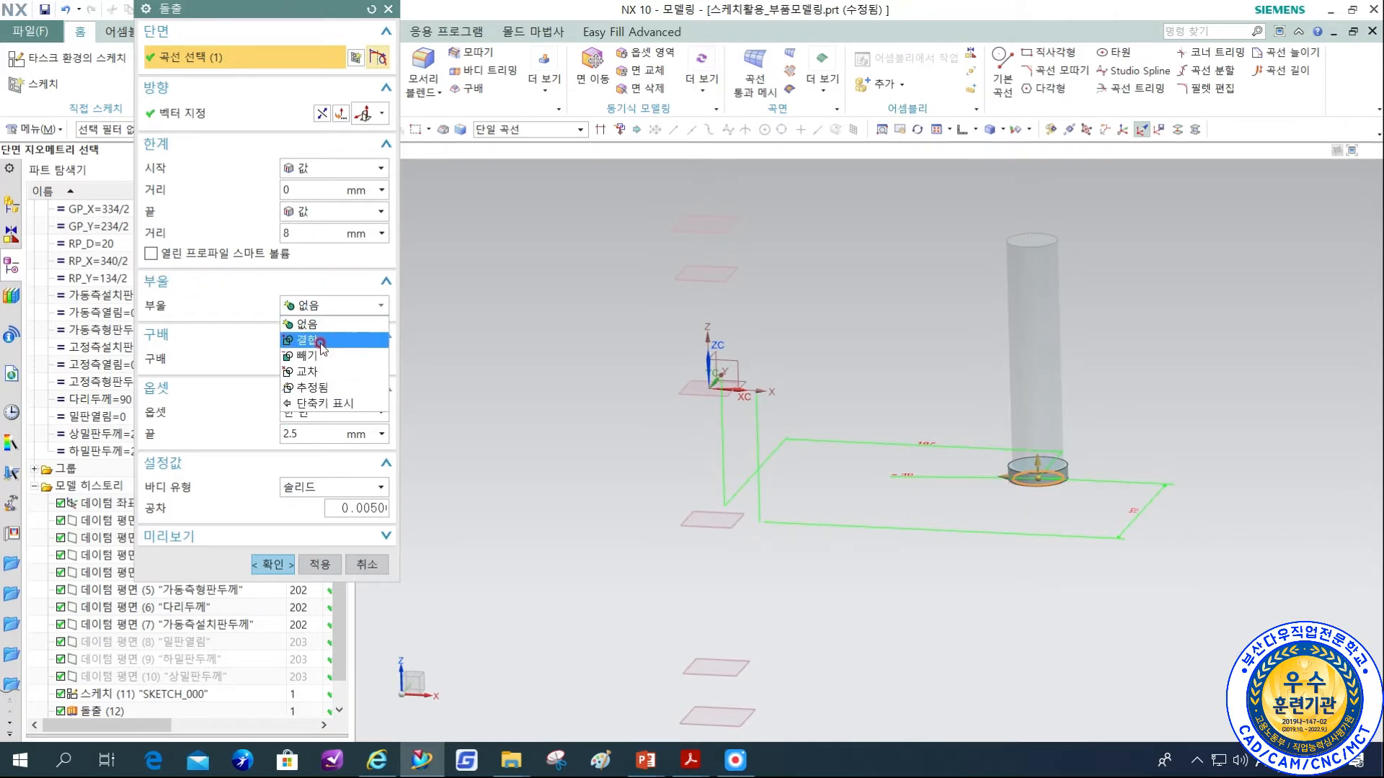
pyautogui.click(310, 336)
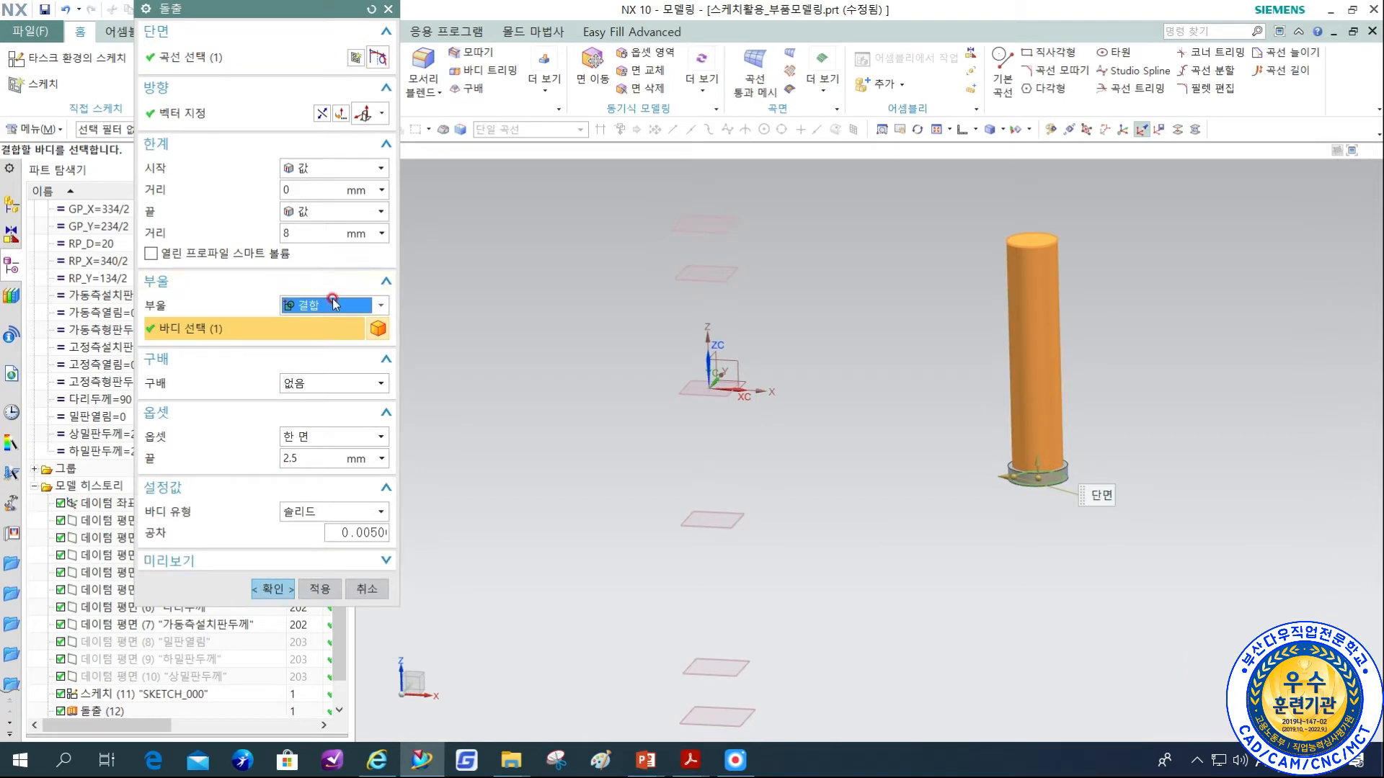
pyautogui.click(276, 593)
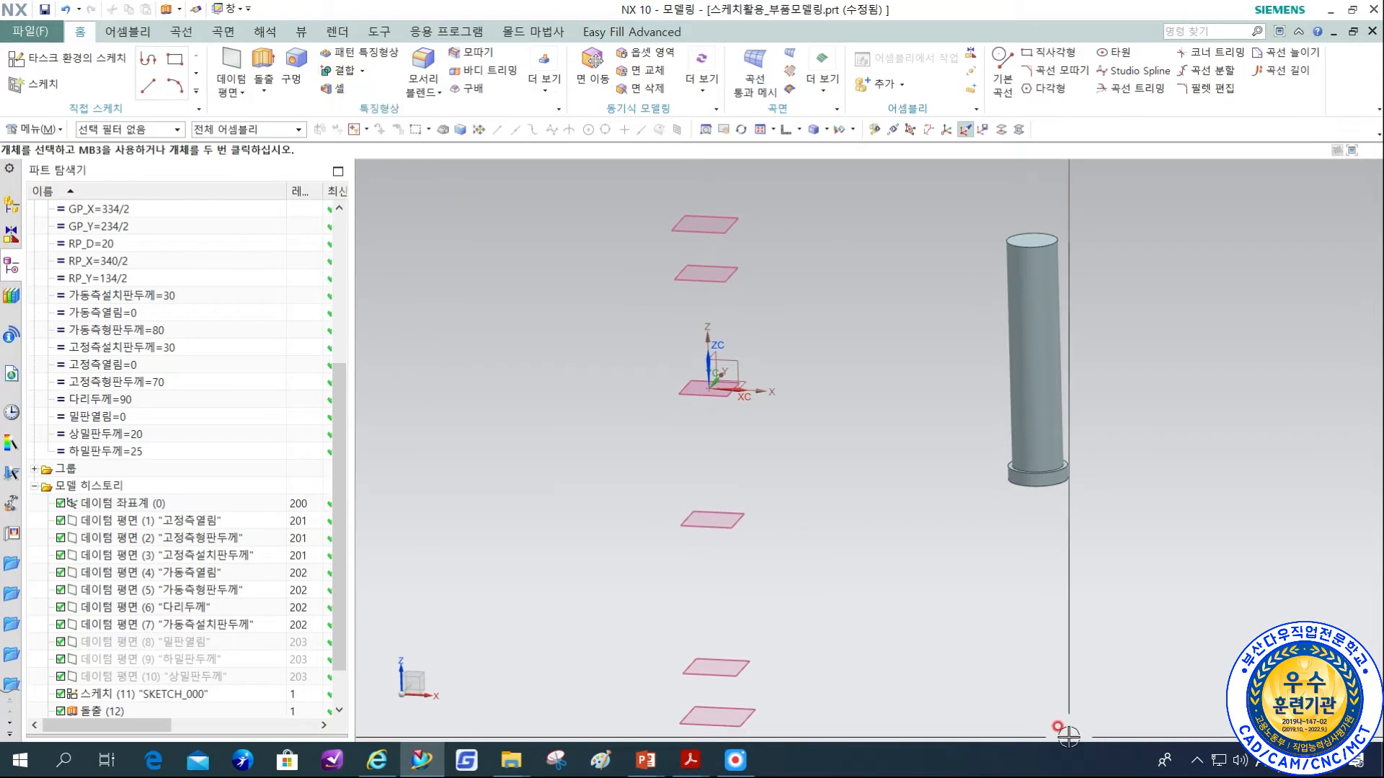
# Switch to the 금형설계지침서 PDF, look up the Guide Pin-A tip length M and taper angle on page 64, and return to NX.
pyautogui.moveTo(1125, 593); pyautogui.dragTo(982, 618, button='middle')
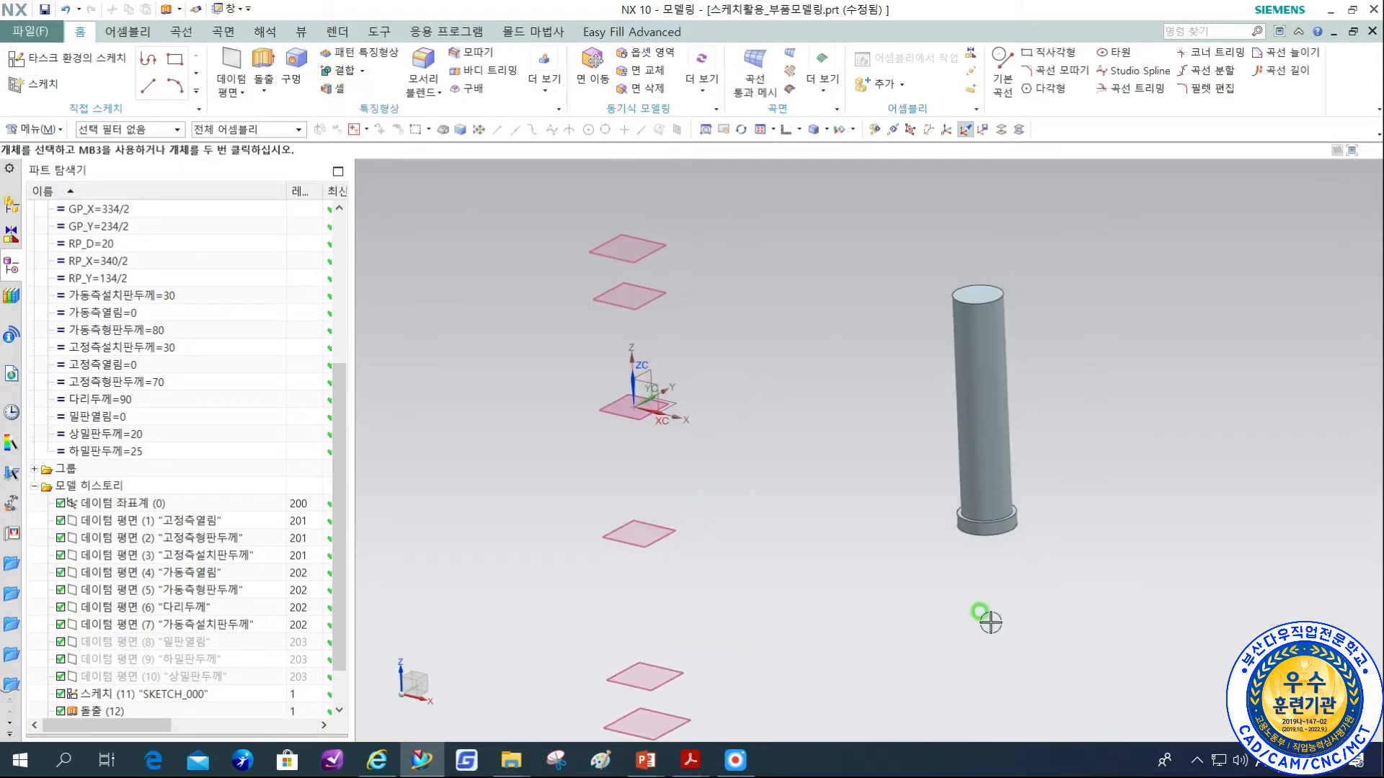
pyautogui.moveTo(689, 760)
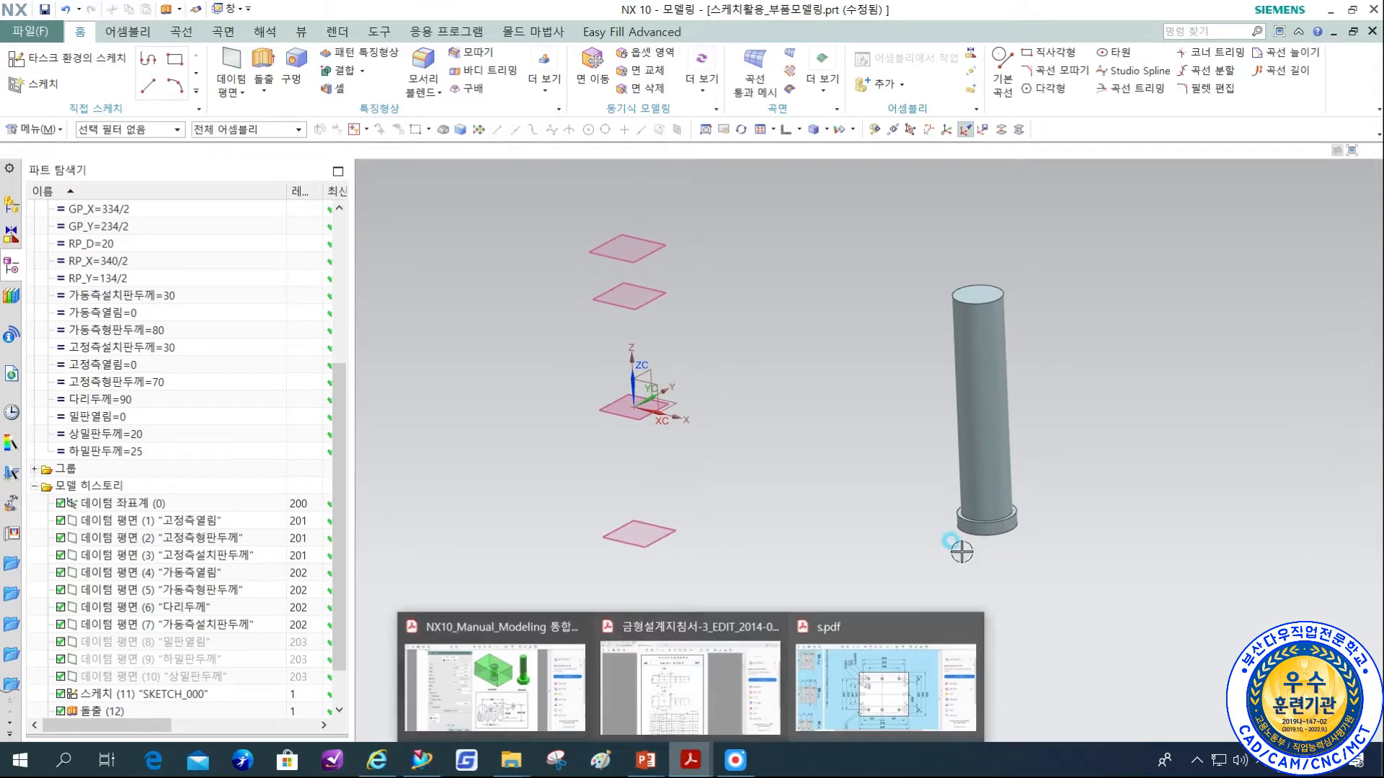
pyautogui.click(688, 688)
pyautogui.scroll(1, 804, 534)
pyautogui.scroll(15, 810, 513)
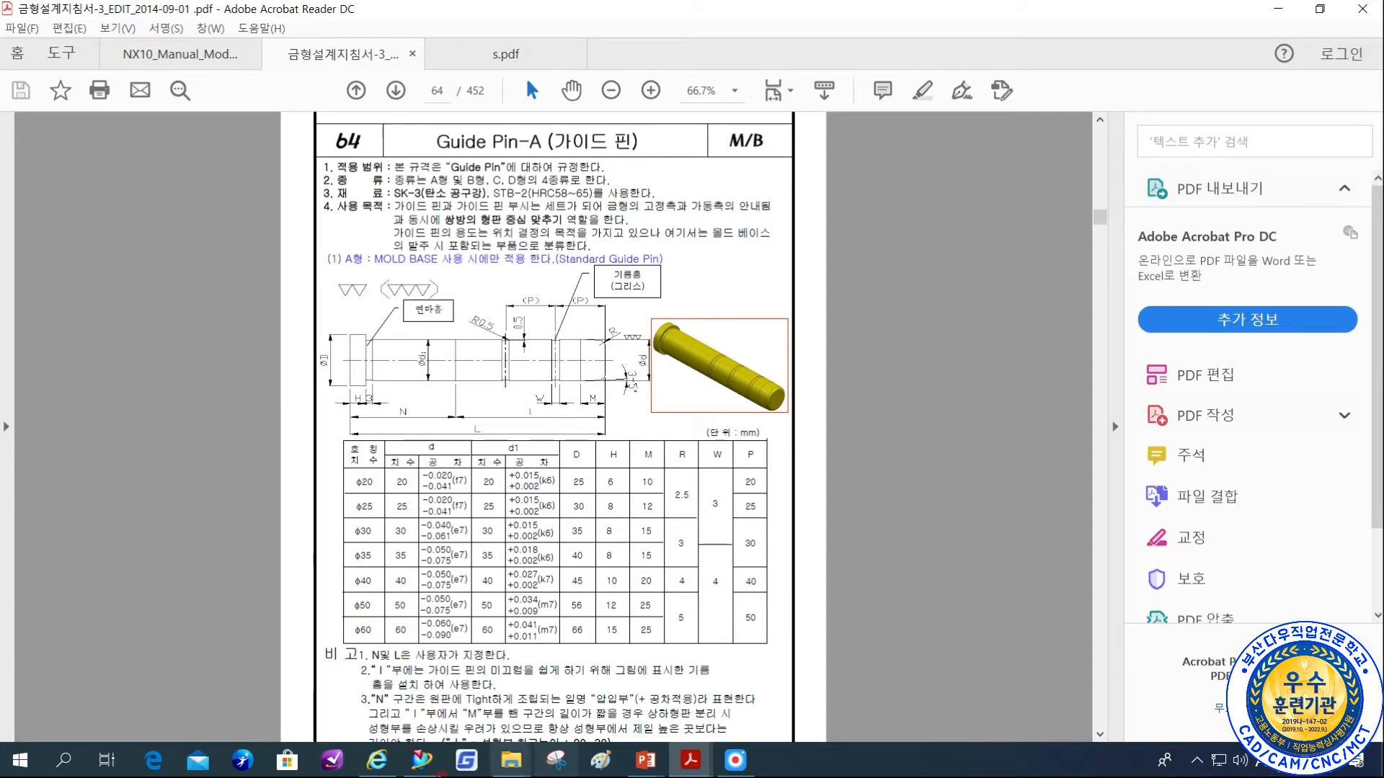
pyautogui.click(421, 760)
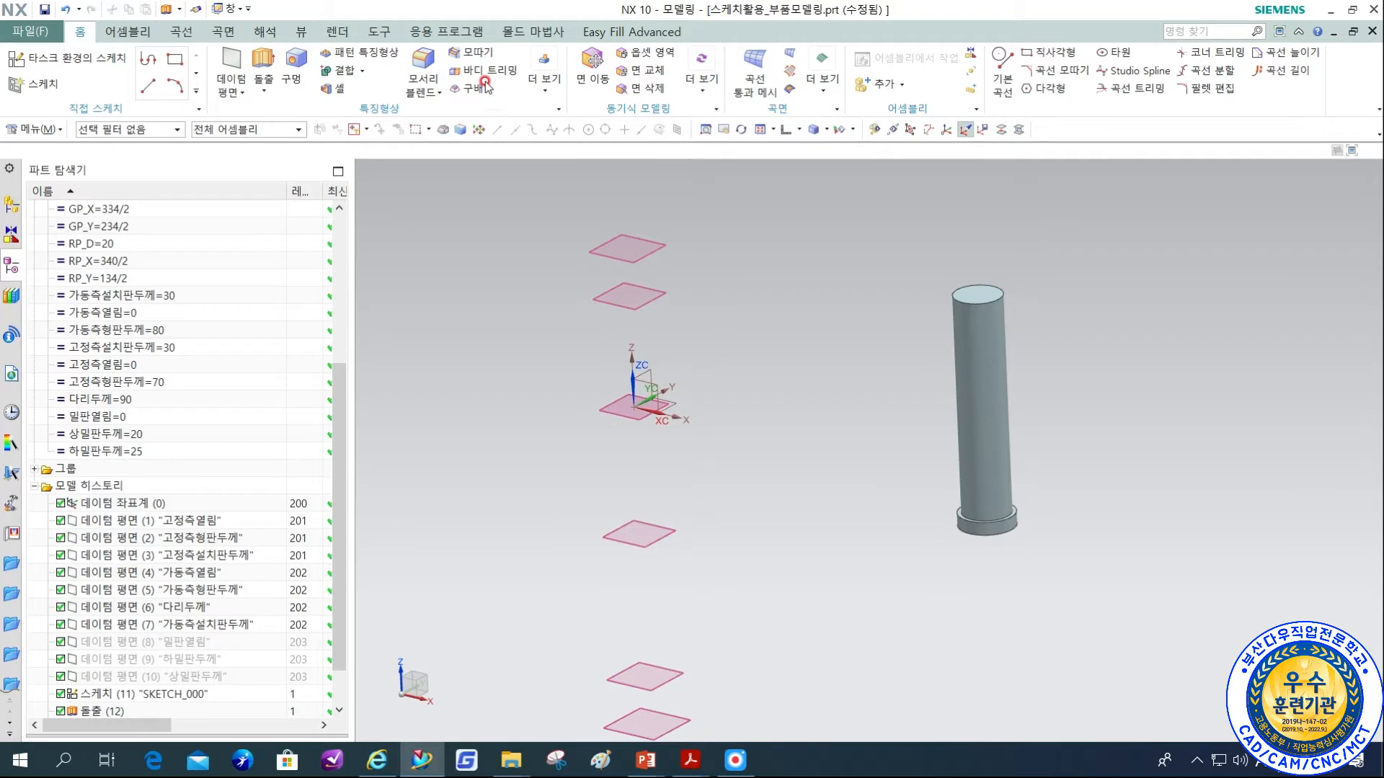
# Chamfer the guide pin's top edge by offset and angle, 15 mm at 5°, with the 15 mm running down the pin's side.
pyautogui.click(470, 54)
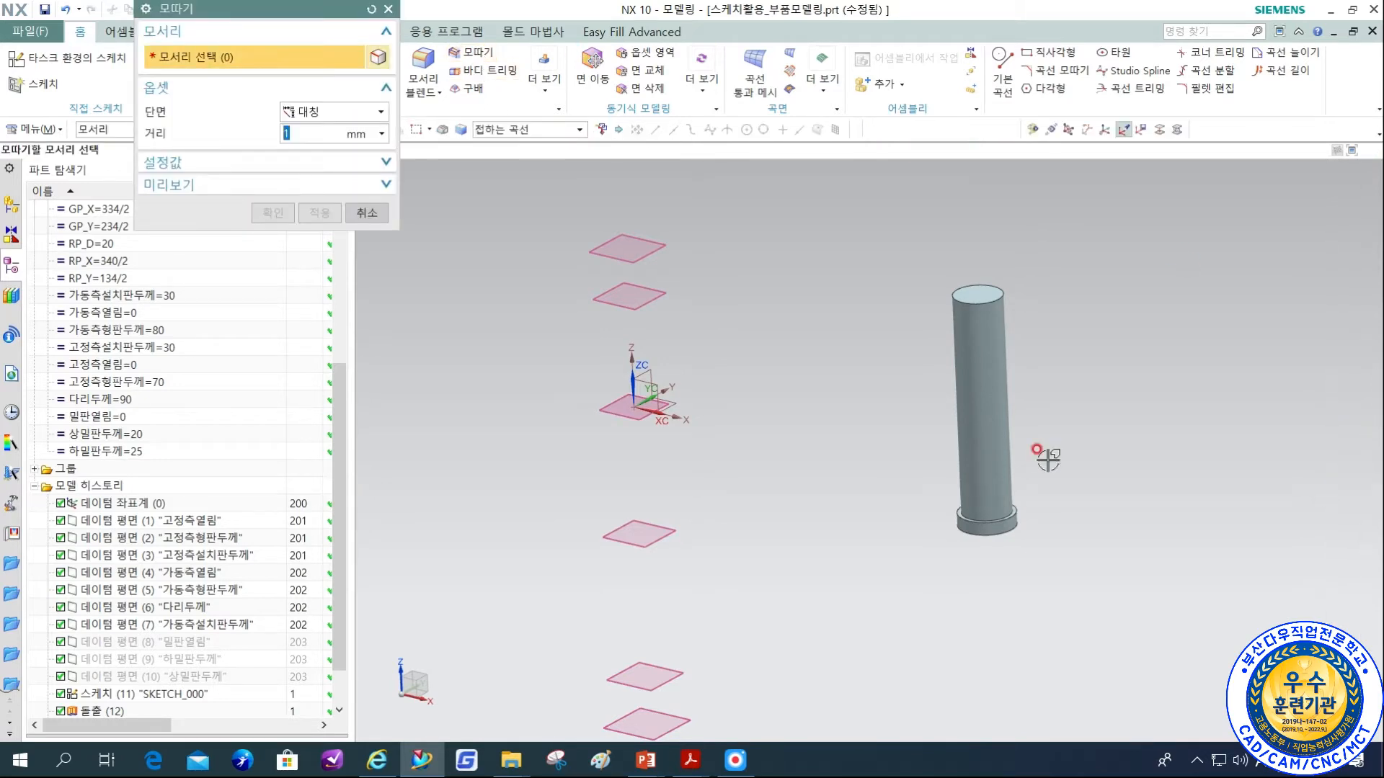
pyautogui.click(306, 113)
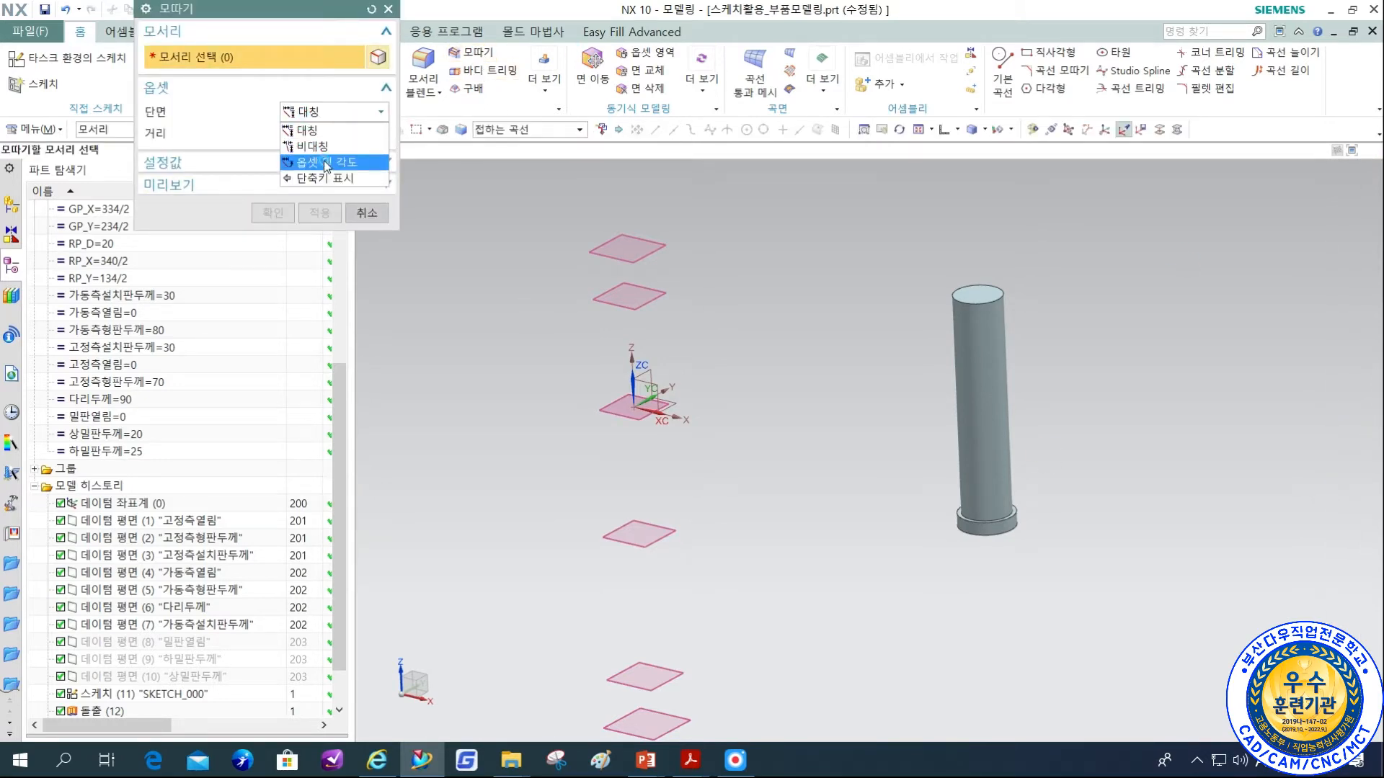
pyautogui.click(327, 163)
pyautogui.click(300, 134)
pyautogui.moveTo(301, 135)
pyautogui.mouseDown()
pyautogui.moveTo(253, 132)
pyautogui.moveTo(268, 146)
pyautogui.moveTo(248, 158)
pyautogui.mouseUp()
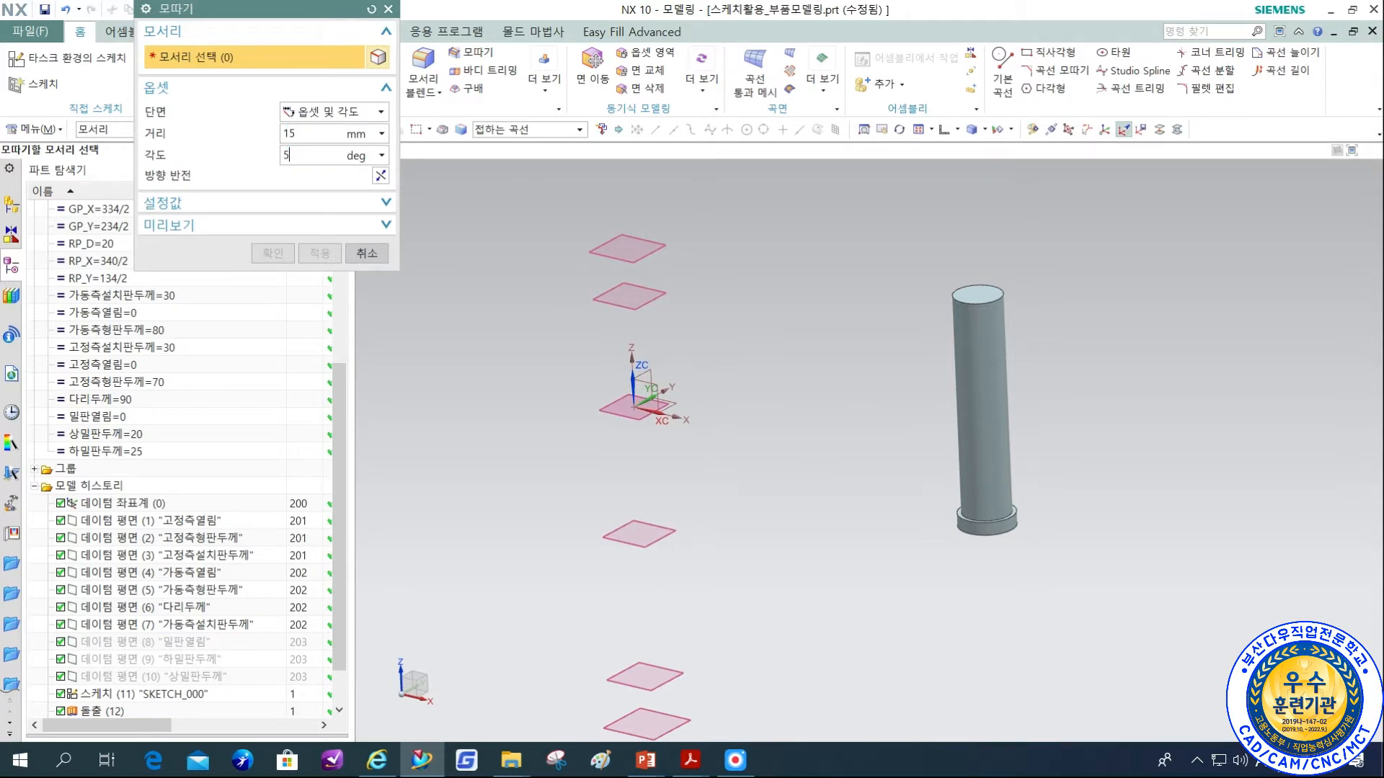
pyautogui.click(977, 304)
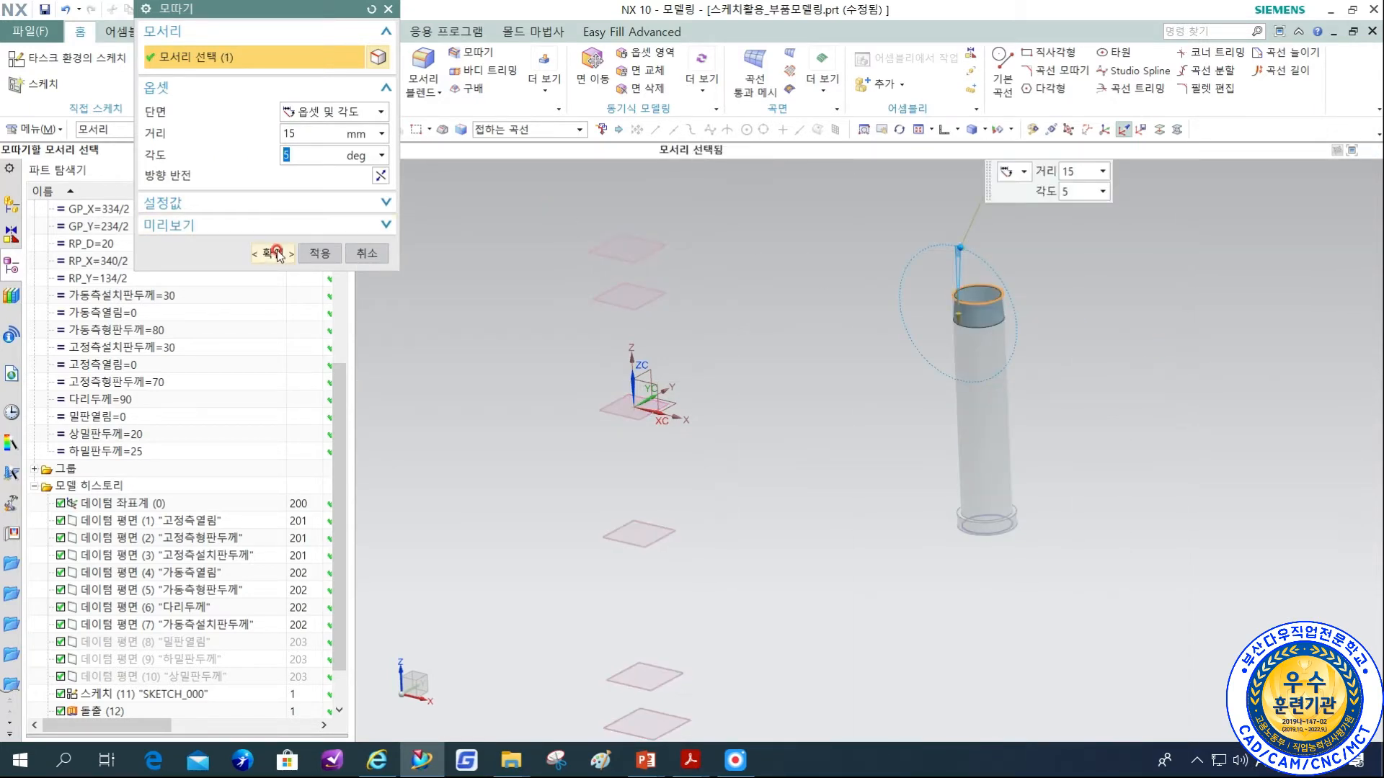
pyautogui.moveTo(1034, 345); pyautogui.dragTo(1034, 318, button='middle')
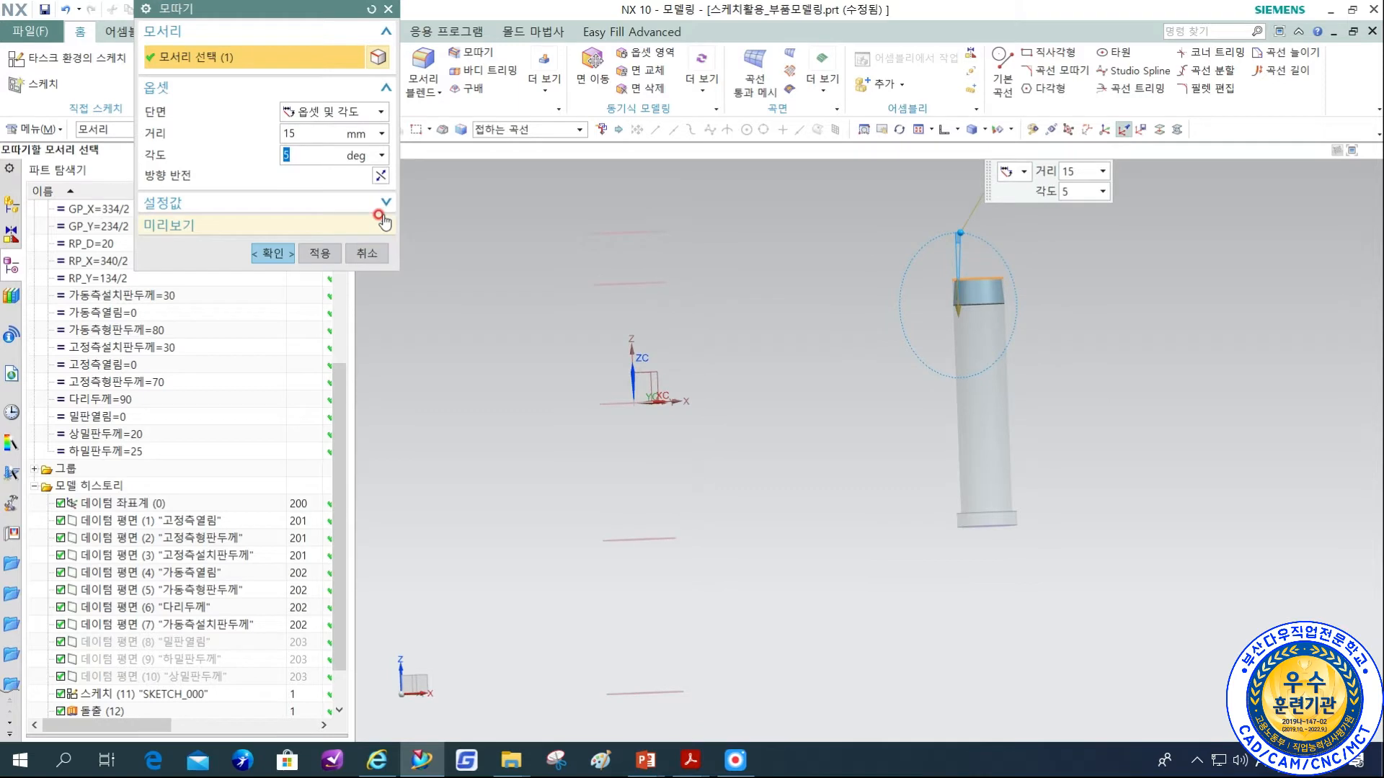
pyautogui.click(382, 176)
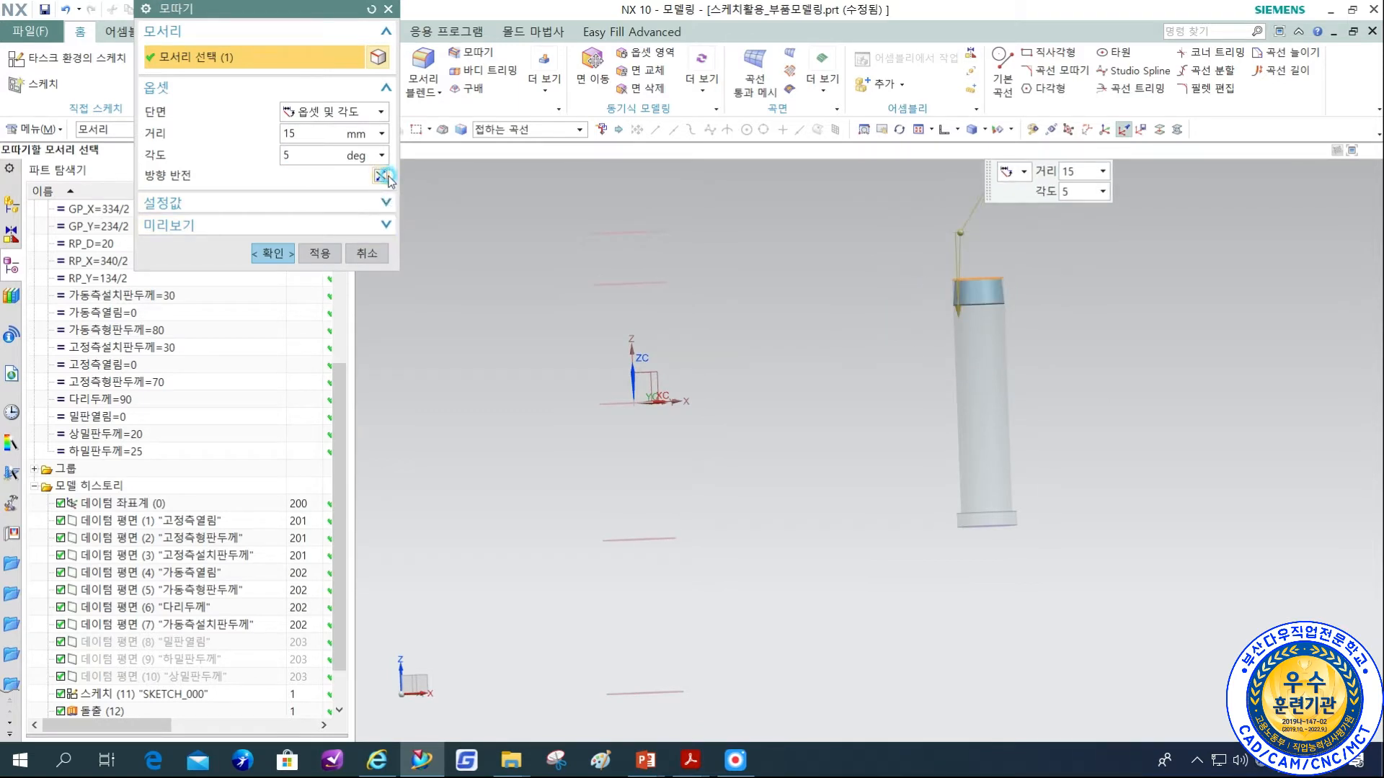
pyautogui.click(272, 253)
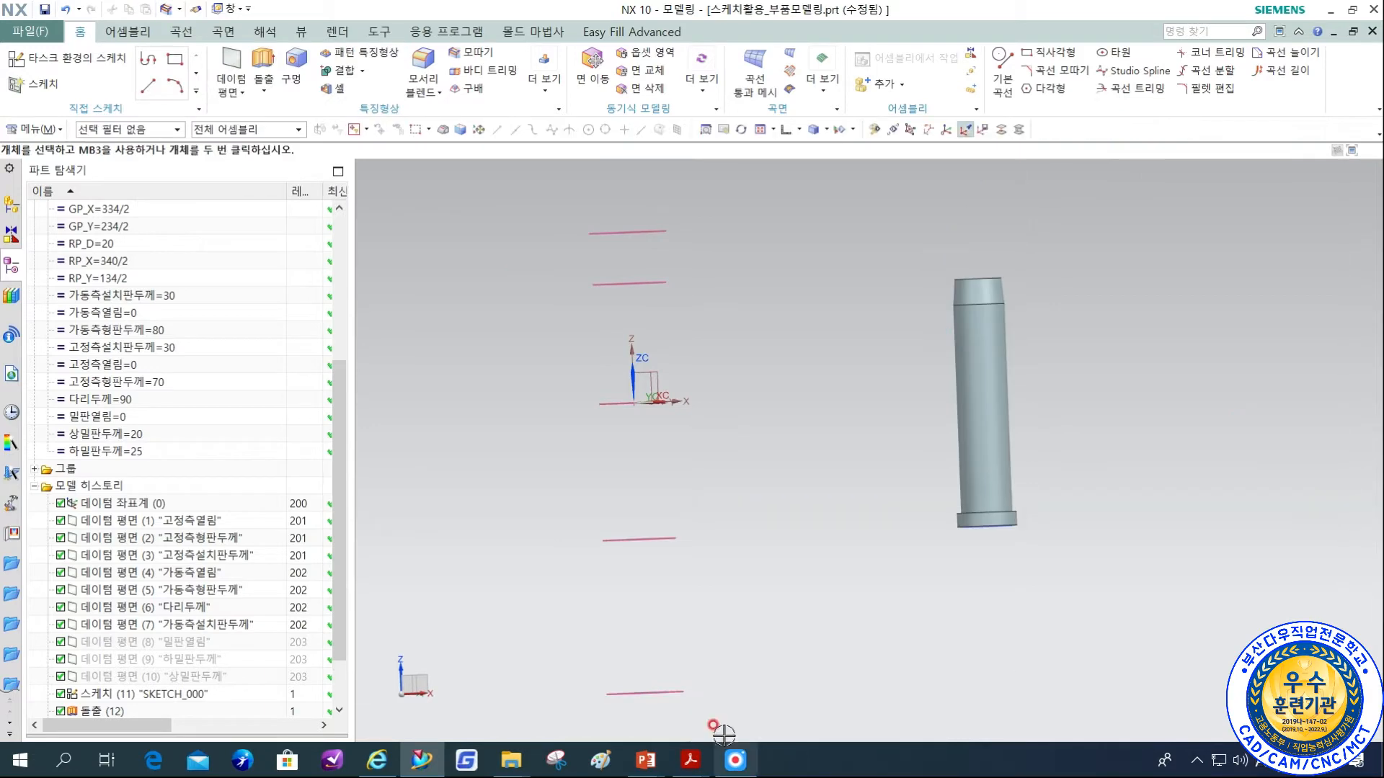
# Look up R for the φ30 guide pin in the PDF and blend the tapered tip's top edge with a 3 mm radius.
pyautogui.moveTo(690, 760)
pyautogui.click(726, 676)
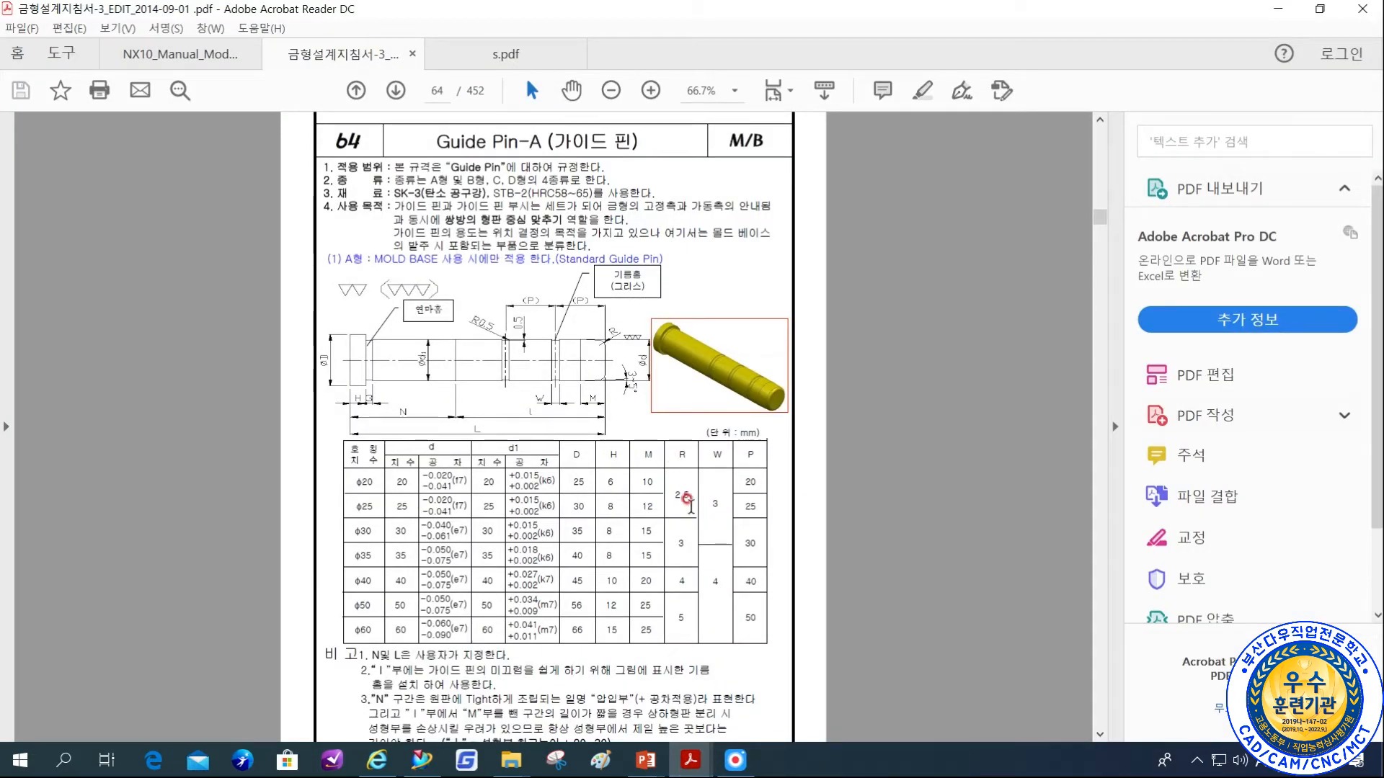
pyautogui.click(438, 767)
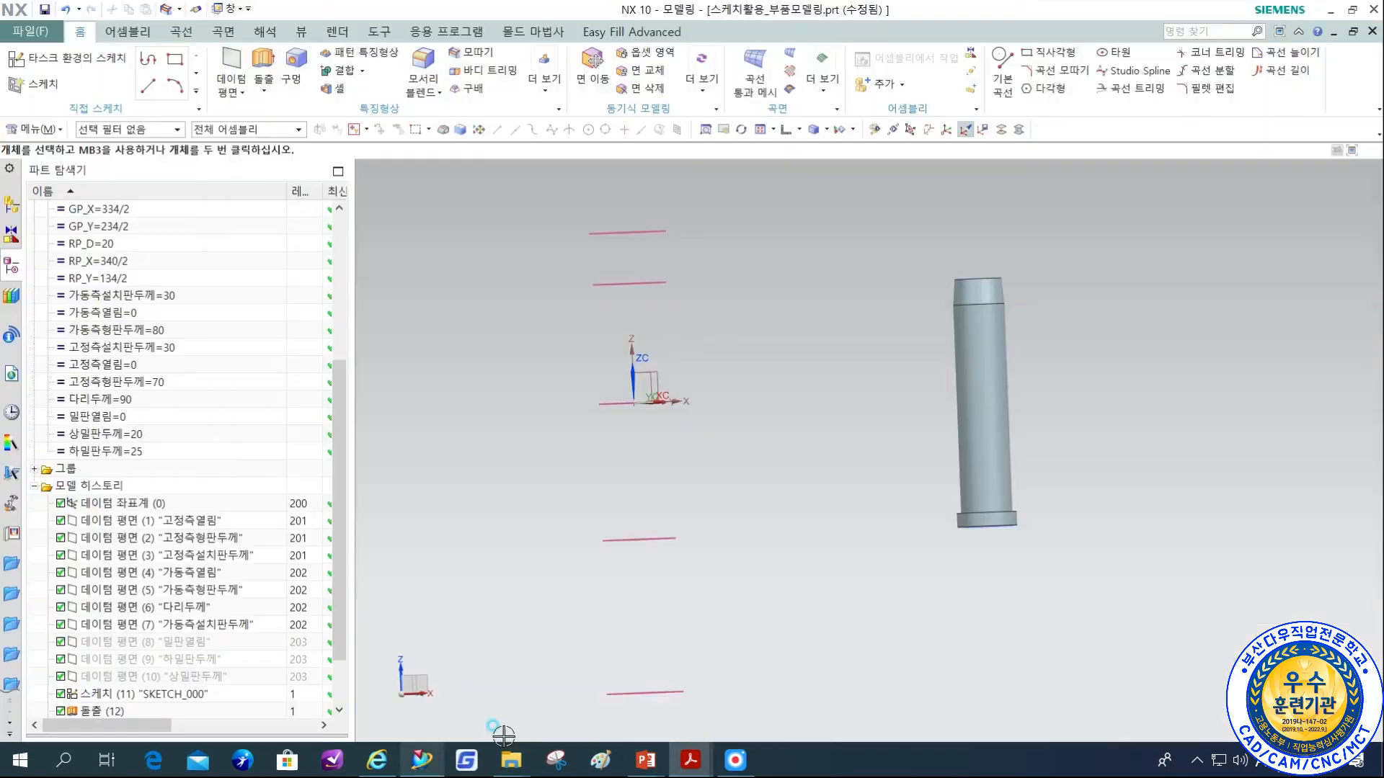
pyautogui.click(438, 83)
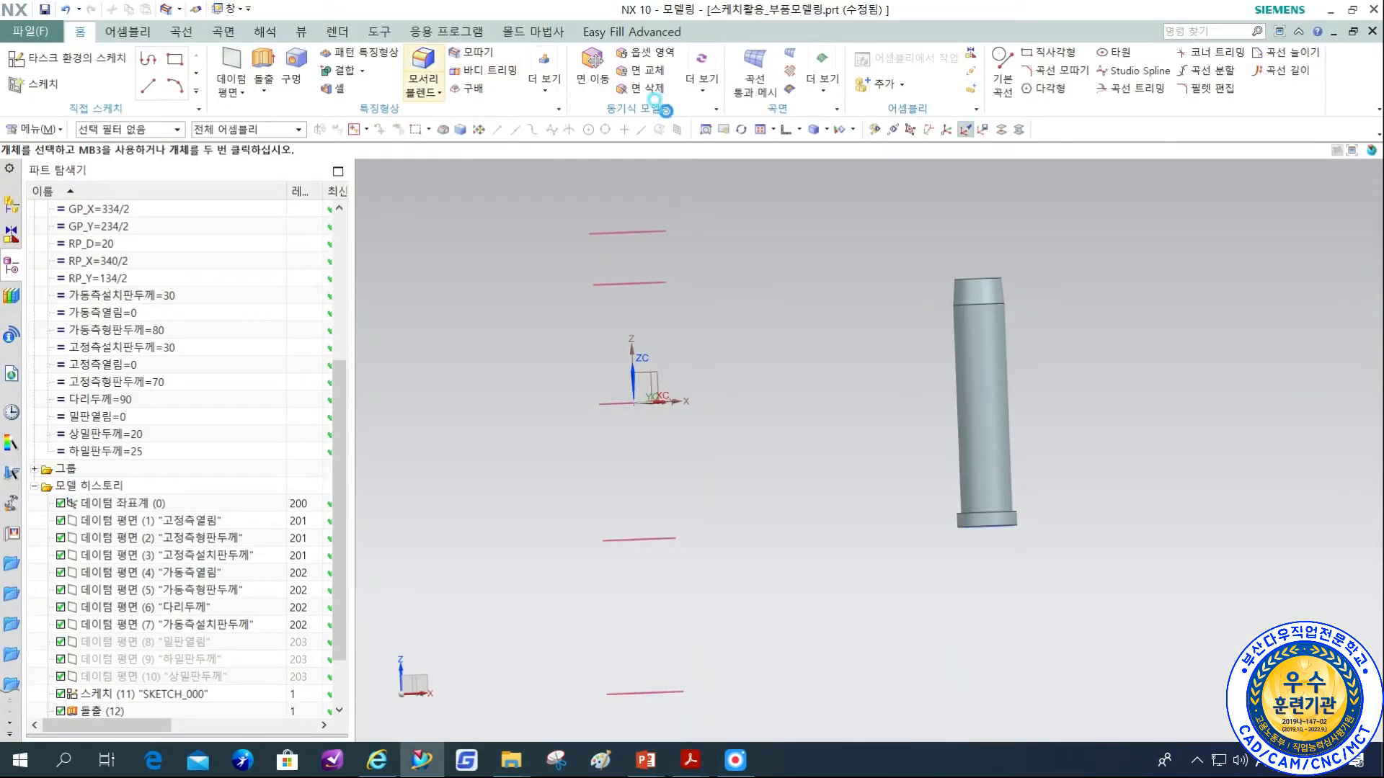
pyautogui.scroll(5, 979, 284)
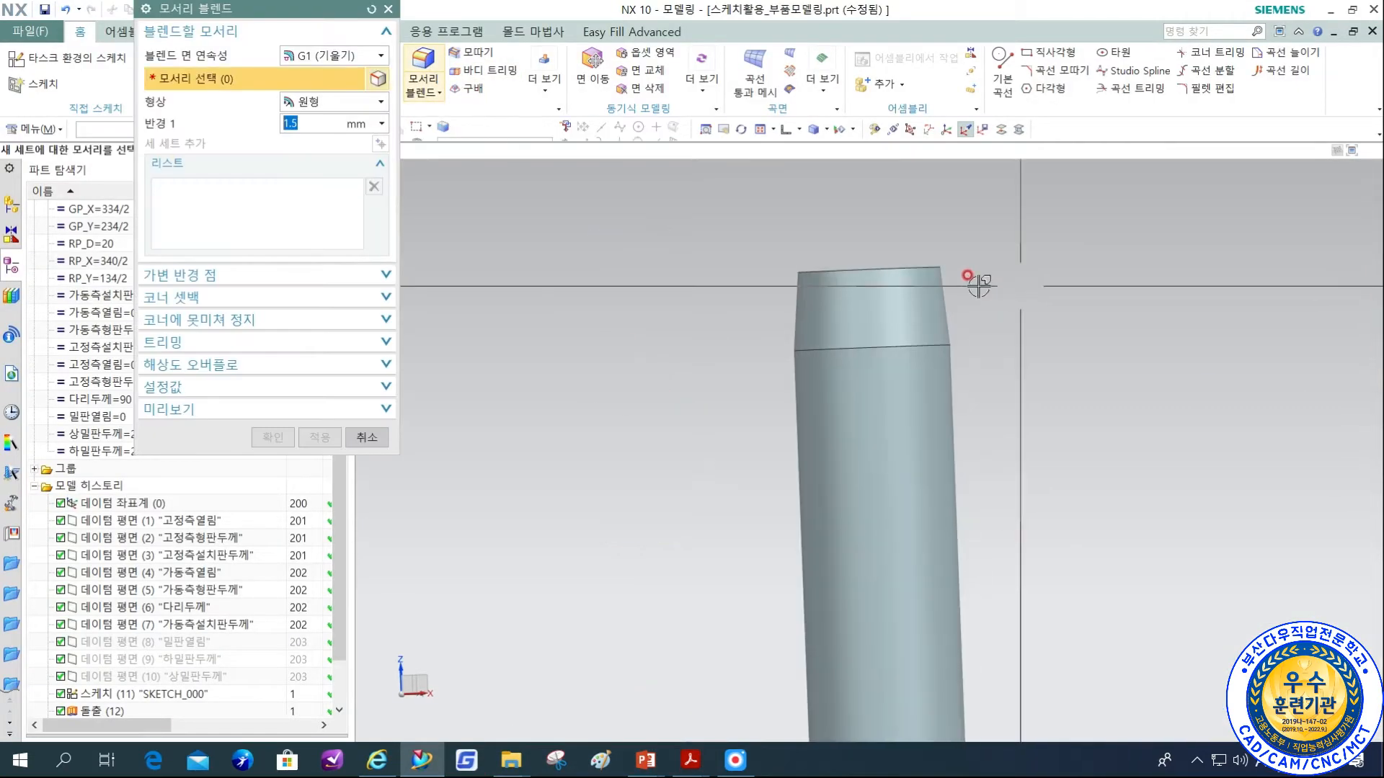
pyautogui.click(843, 270)
pyautogui.write('3')
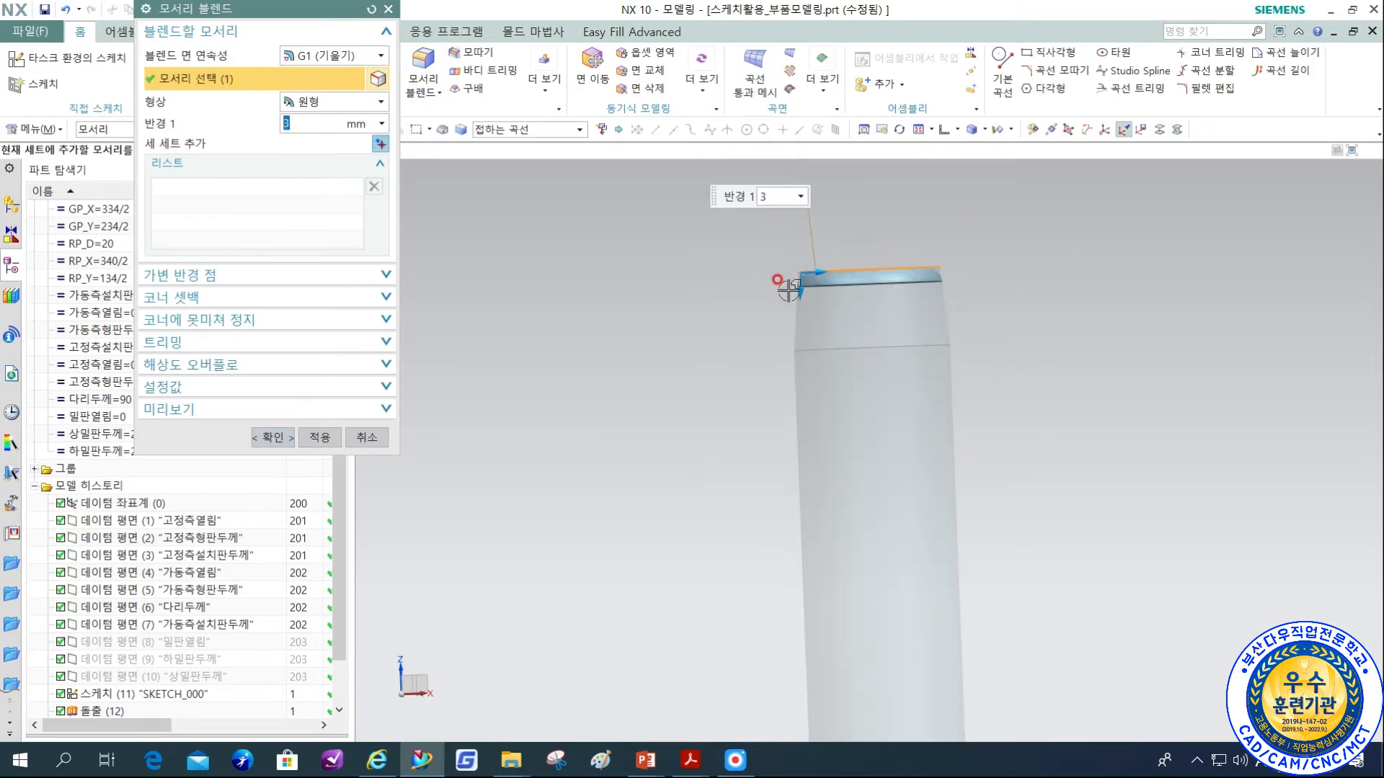
pyautogui.click(262, 440)
# Examine the finished pin from the front and study the A-type application drawing on page 66 of the 금형설계지침서 PDF.
pyautogui.moveTo(1017, 457); pyautogui.dragTo(961, 470, button='middle')
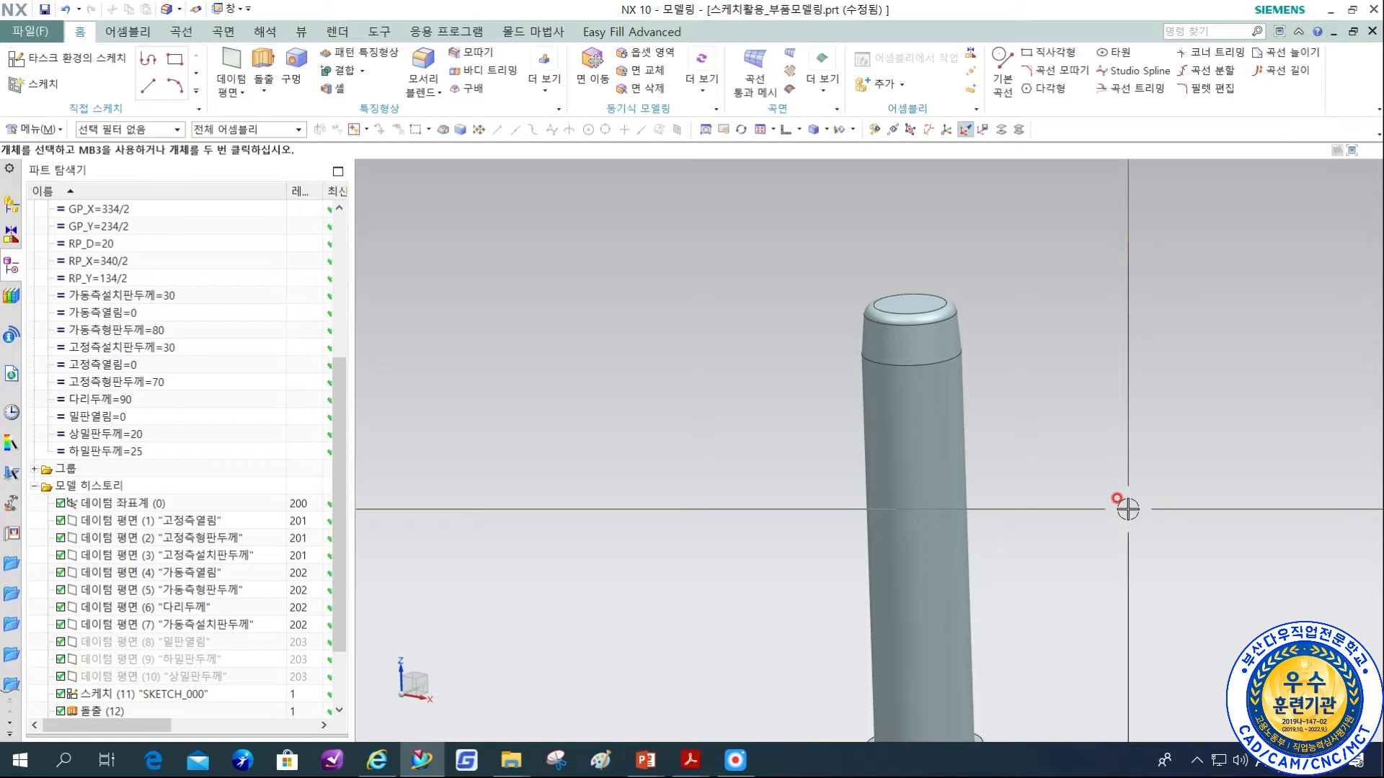
pyautogui.scroll(-1, 1105, 498)
pyautogui.keyDown('shift'); pyautogui.moveTo(1096, 625); pyautogui.dragTo(1029, 499, button='middle'); pyautogui.keyUp('shift')
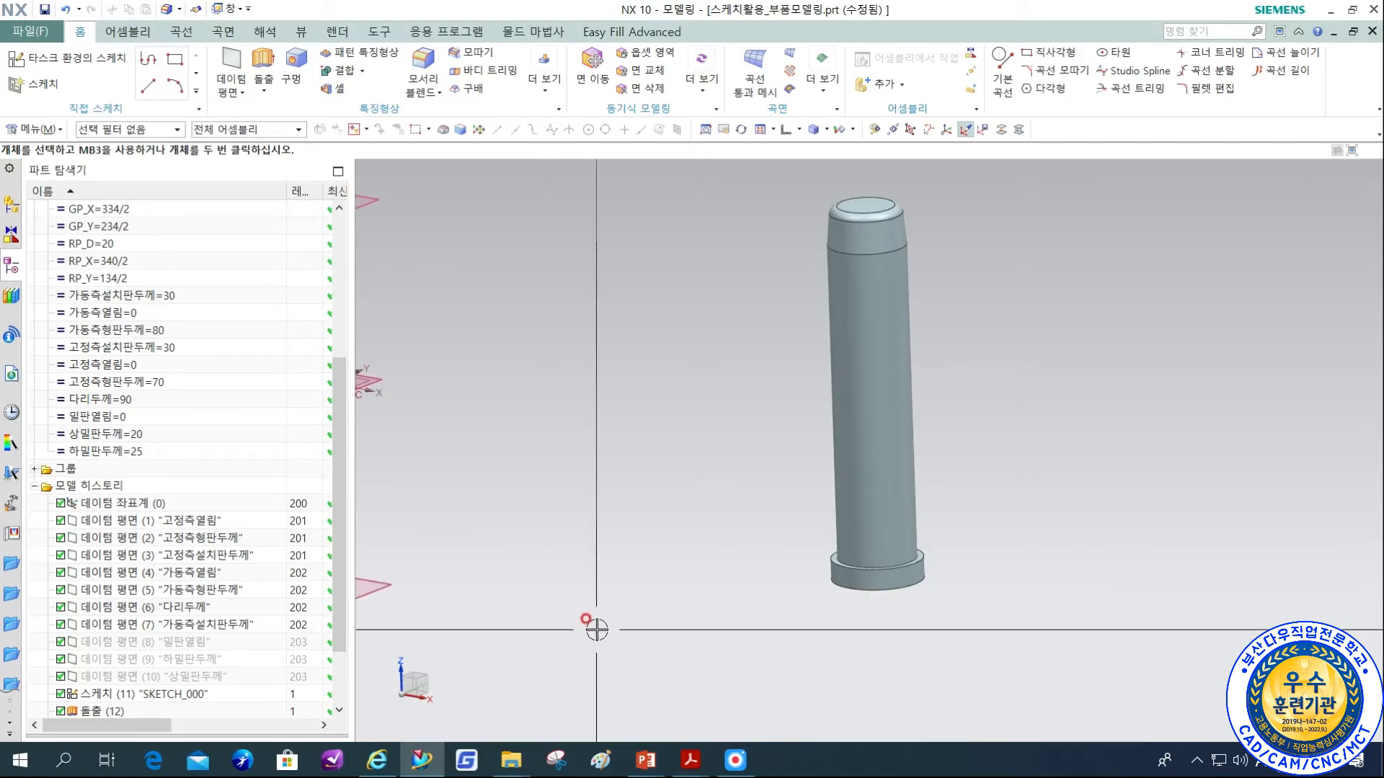
pyautogui.press('F8')
pyautogui.keyDown('shift'); pyautogui.moveTo(719, 484); pyautogui.dragTo(887, 484, button='middle'); pyautogui.keyUp('shift')
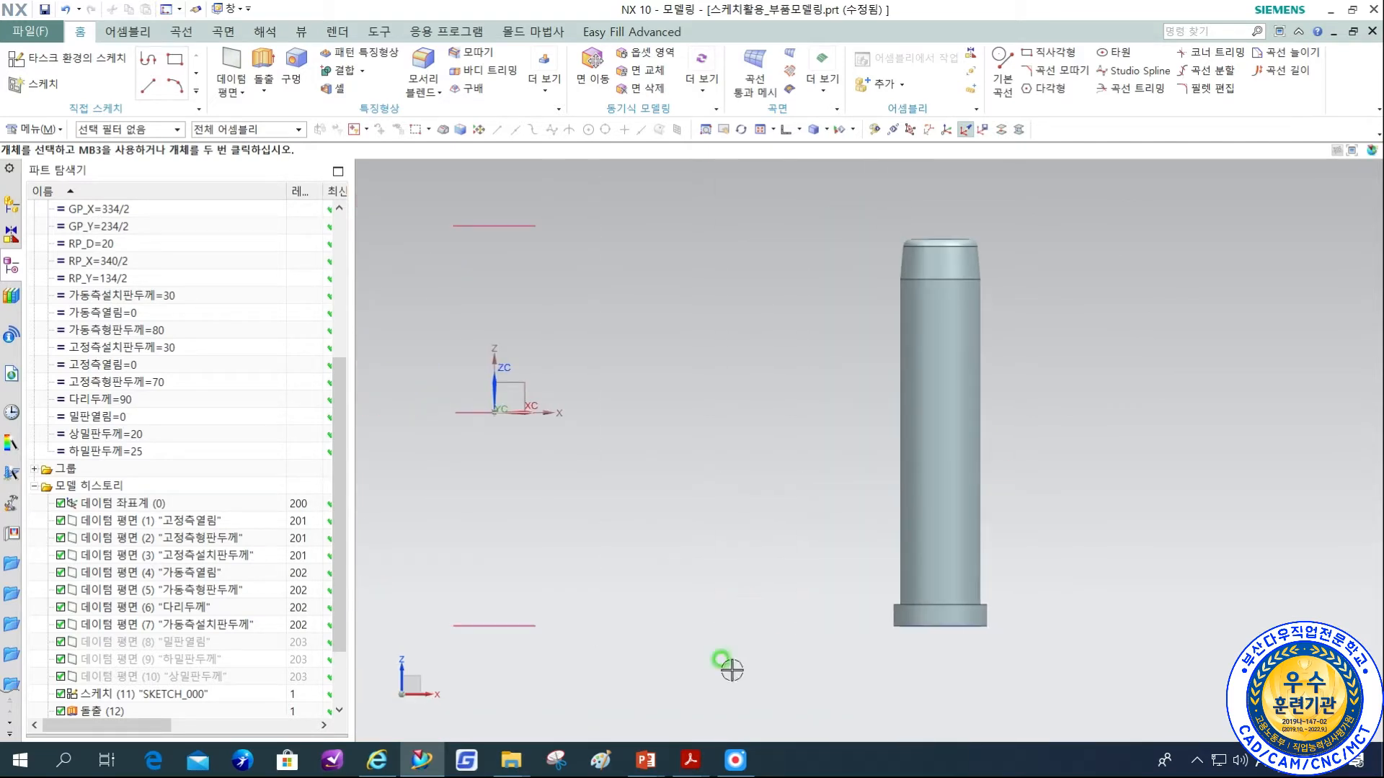
pyautogui.click(684, 764)
pyautogui.click(678, 696)
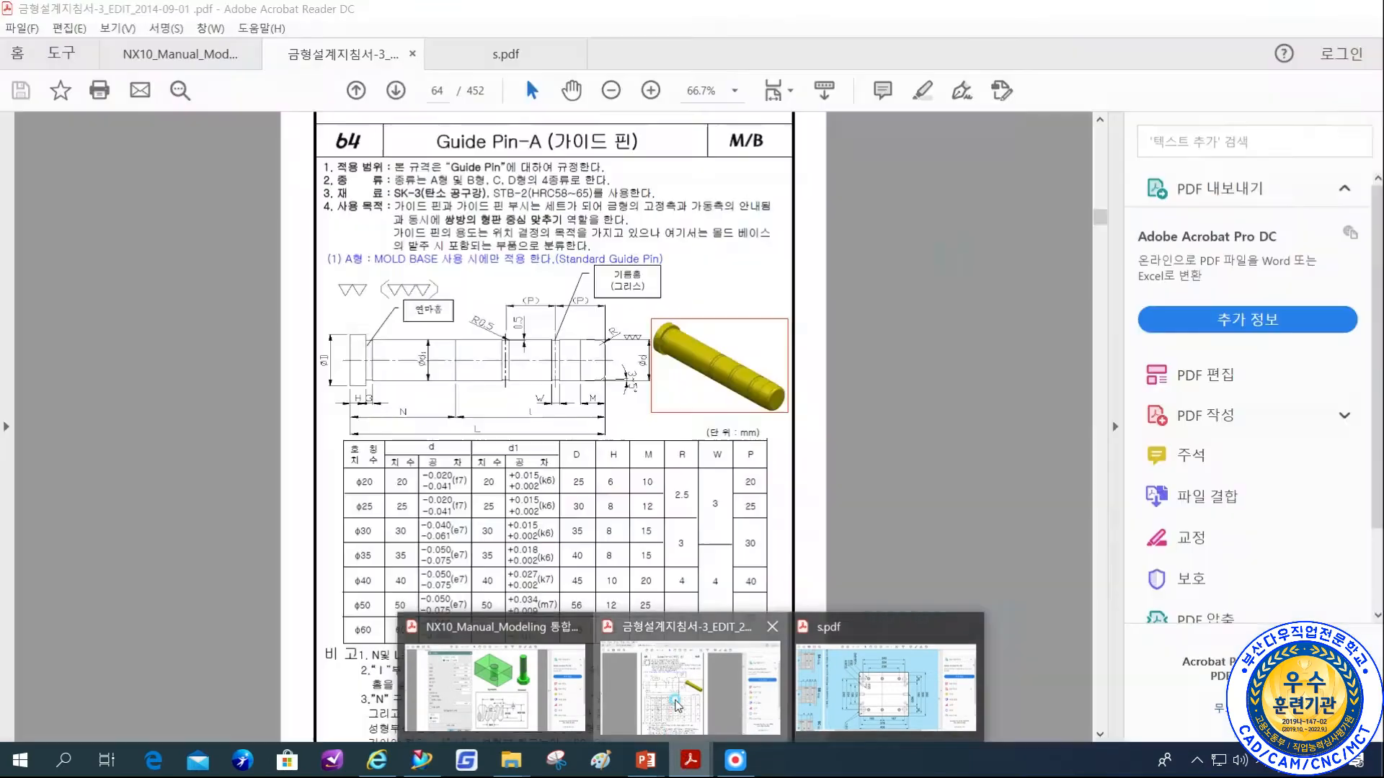
pyautogui.scroll(-2, 573, 497)
pyautogui.click(571, 499)
pyautogui.scroll(-10, 573, 503)
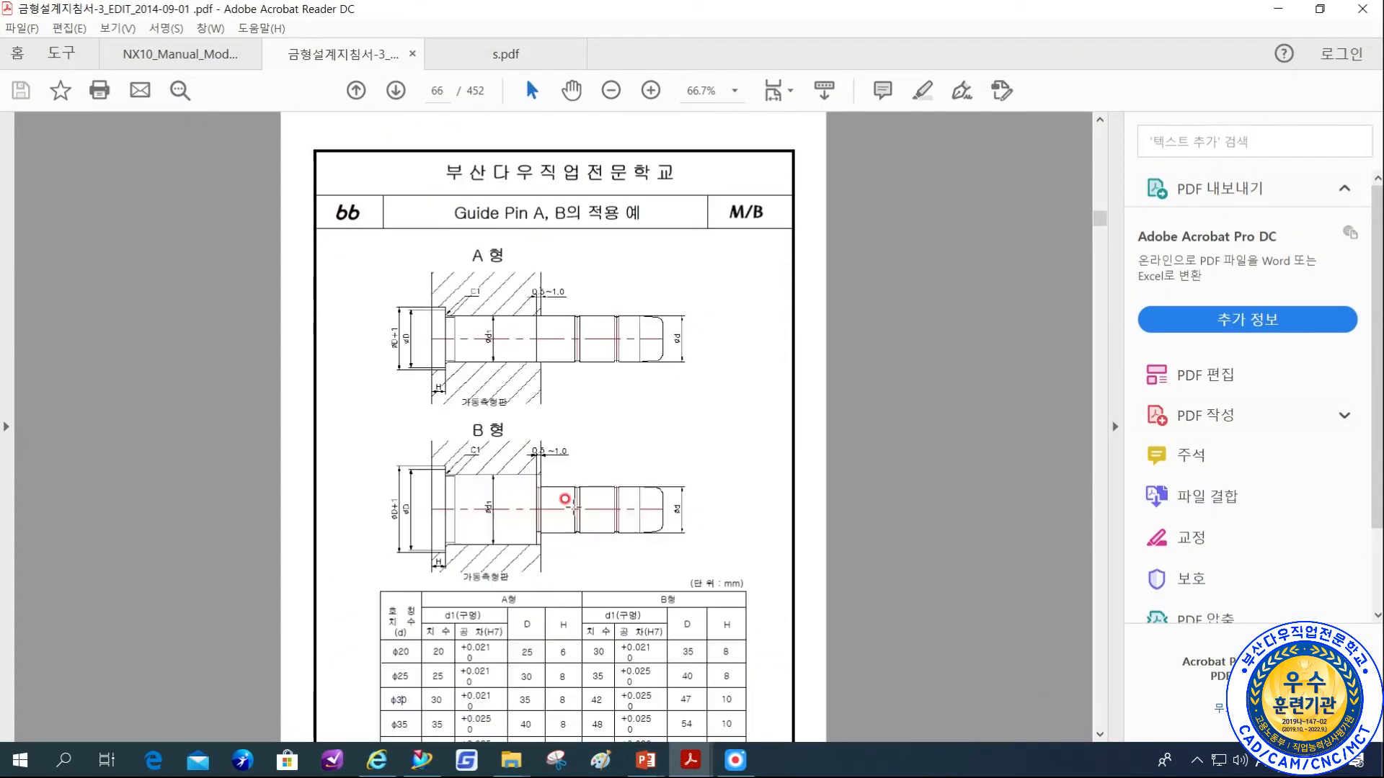
pyautogui.keyDown('ctrl'); pyautogui.scroll(3, 500, 318); pyautogui.keyUp('ctrl')
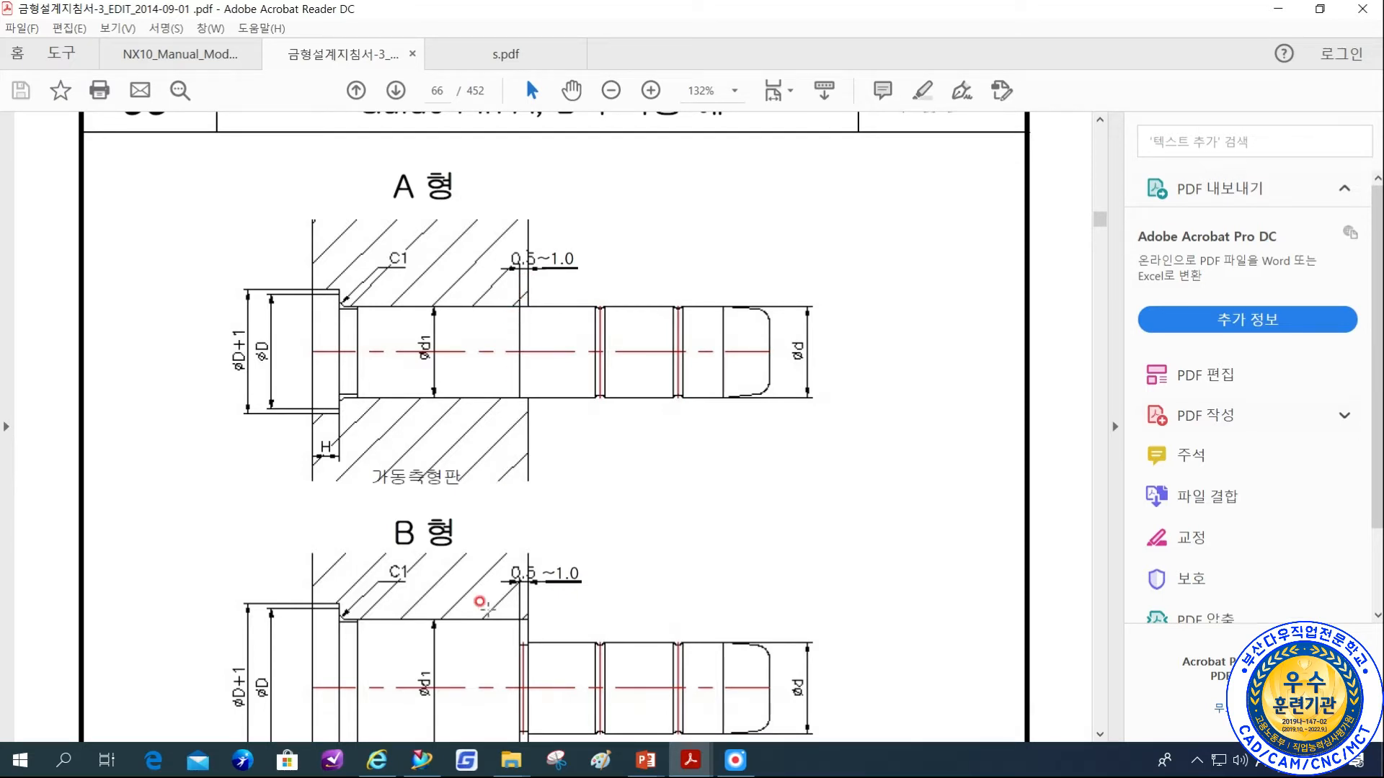
pyautogui.click(421, 760)
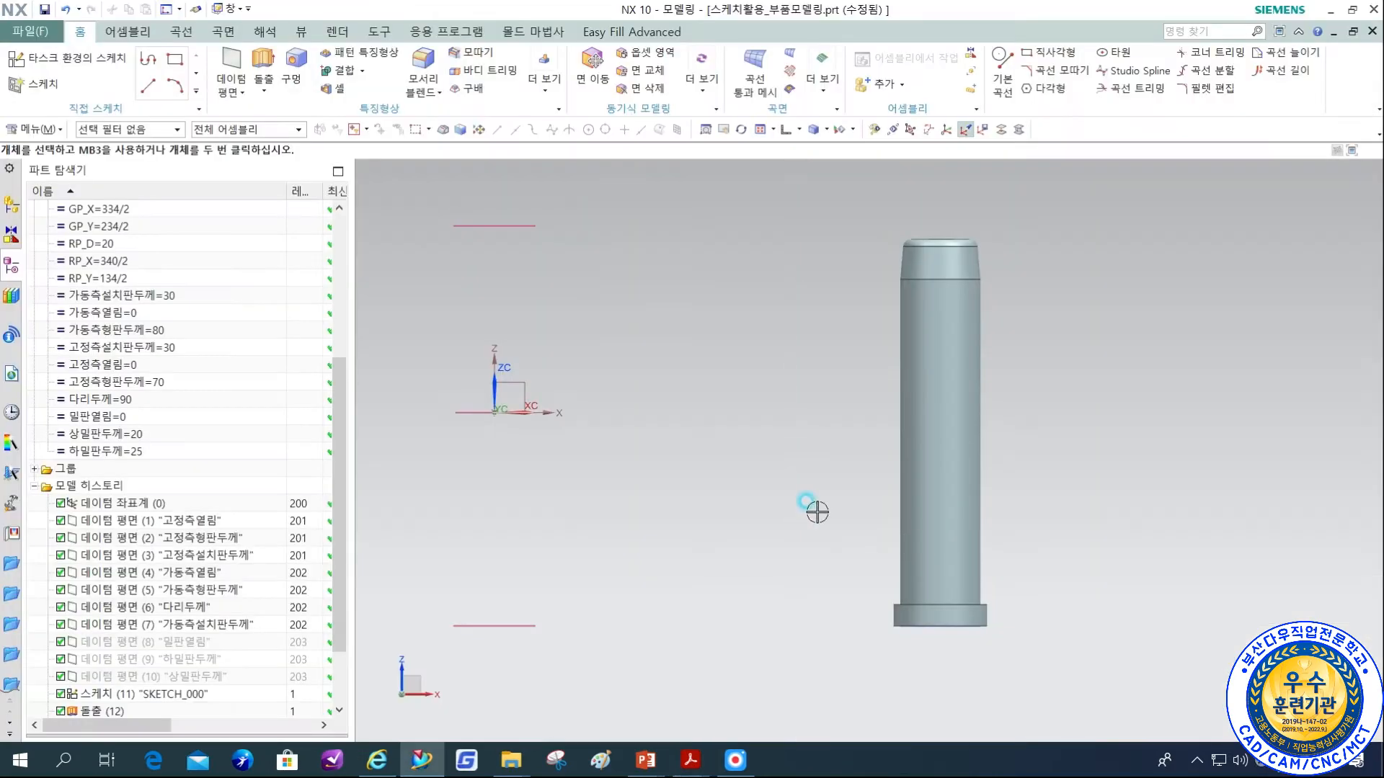
# Turn off layer 201 to hide the fixed-side datum planes.
pyautogui.hotkey('ctrl', 'l')
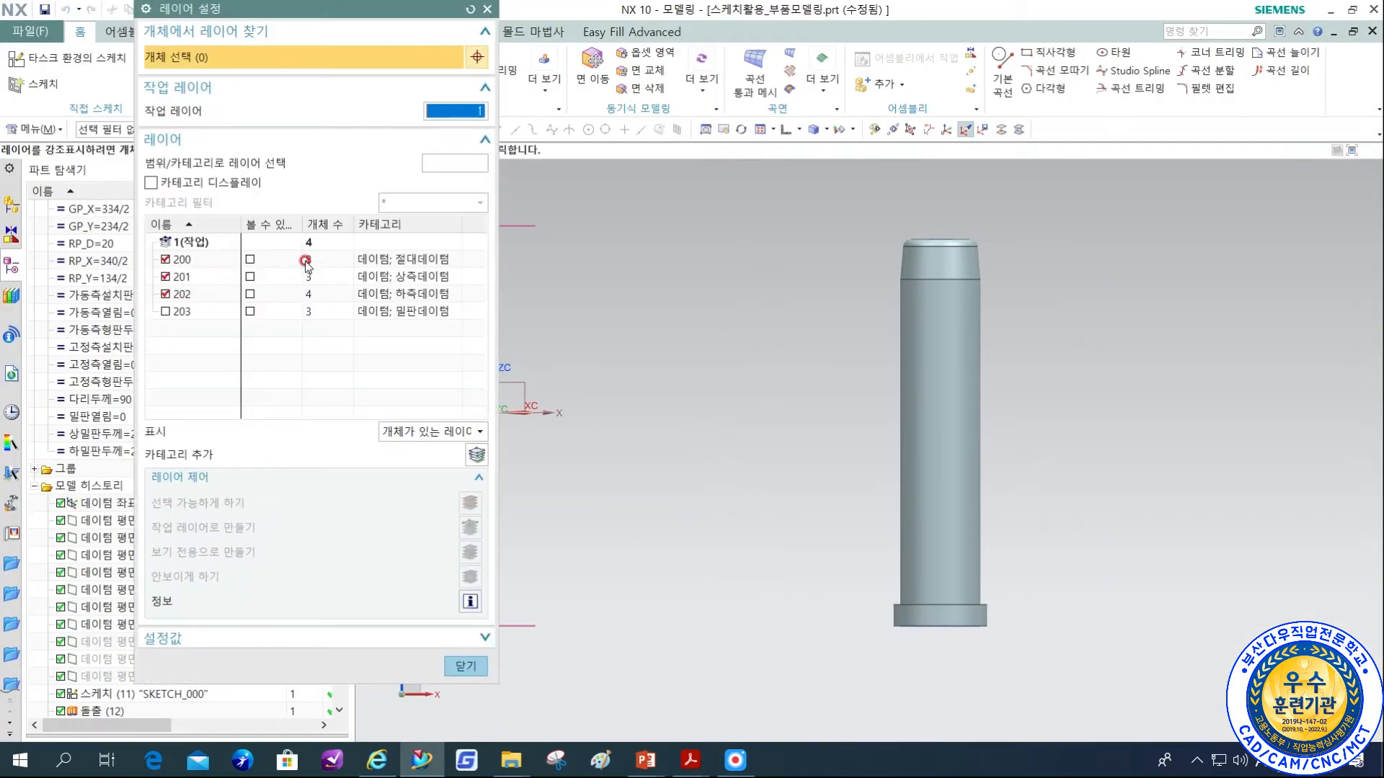
pyautogui.click(167, 277)
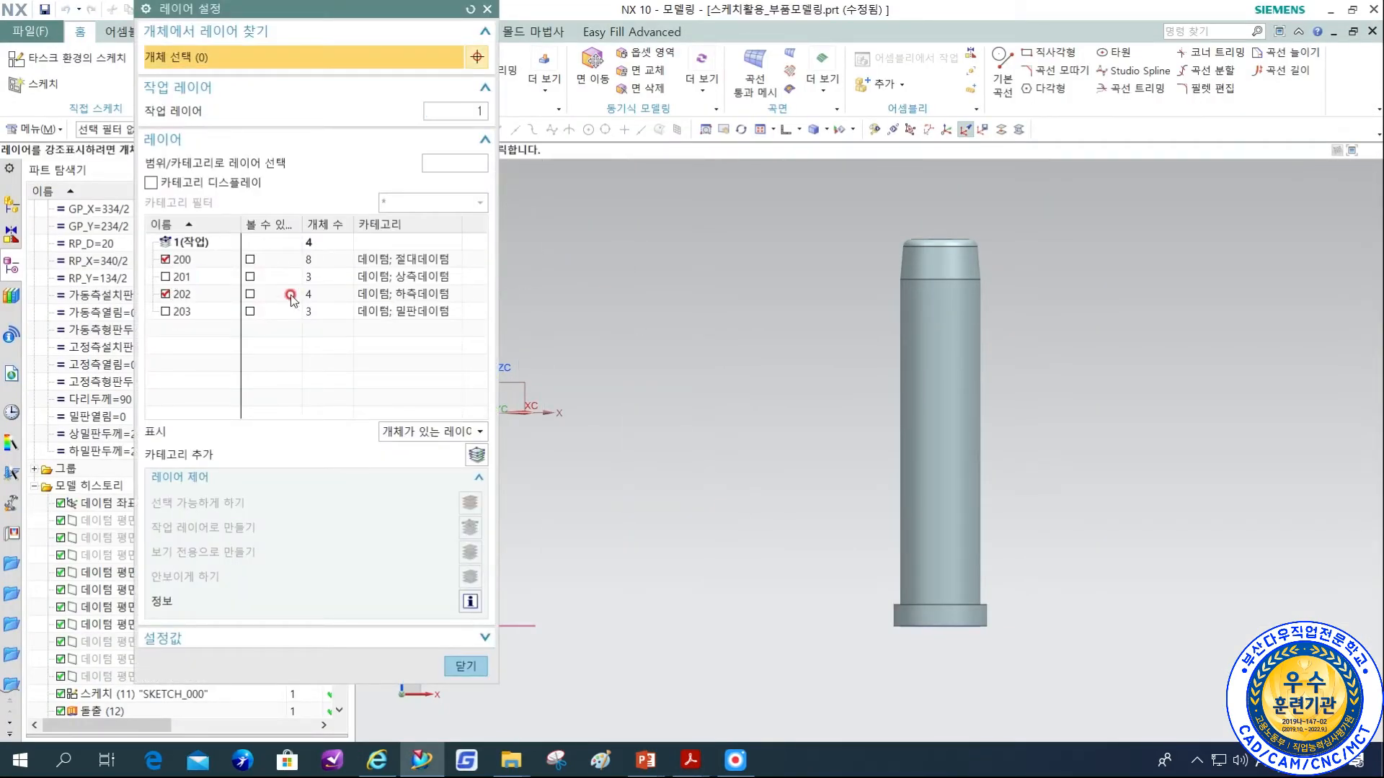
pyautogui.middleClick(637, 316)
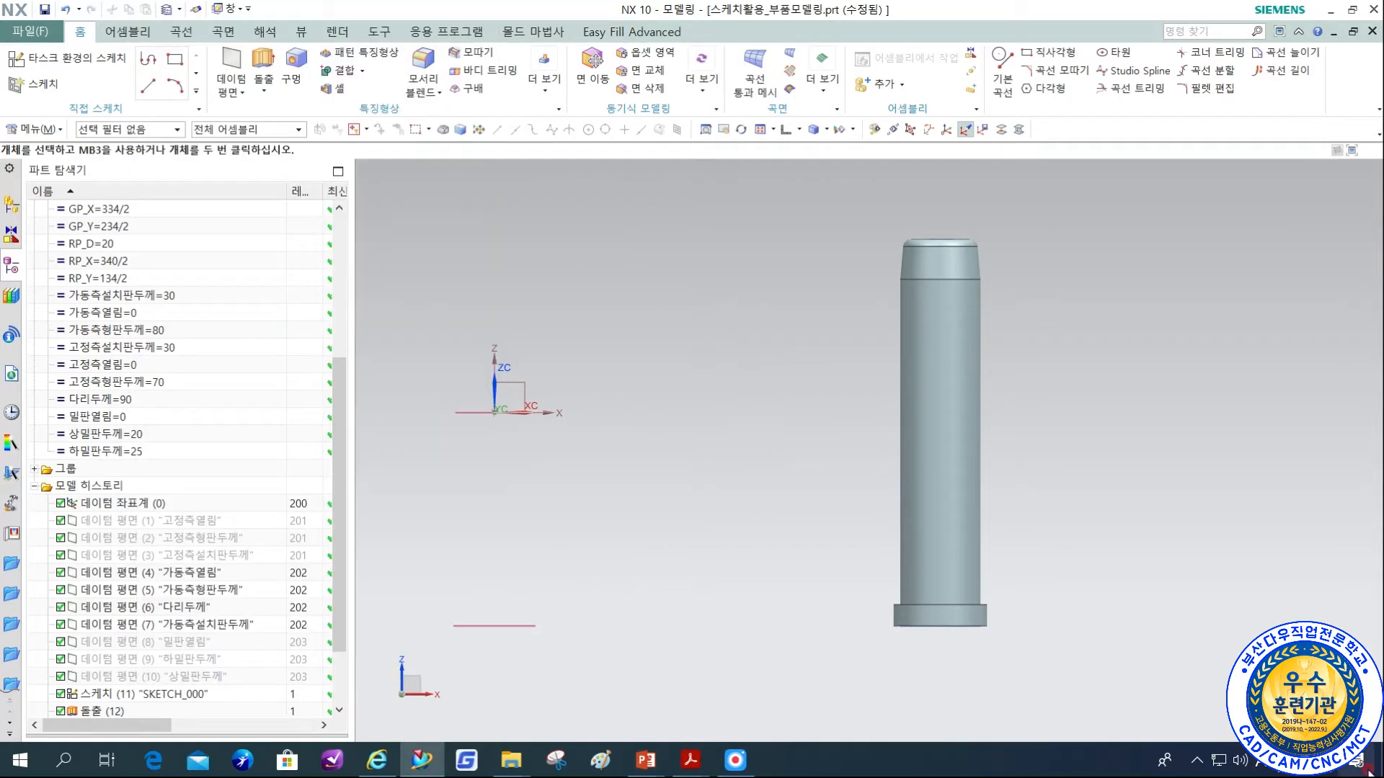
# Create an associative datum plane offset 1 mm below the 가동측열림 datum plane, entering the distance as a constant.
pyautogui.moveTo(741, 326); pyautogui.dragTo(751, 340, button='middle')
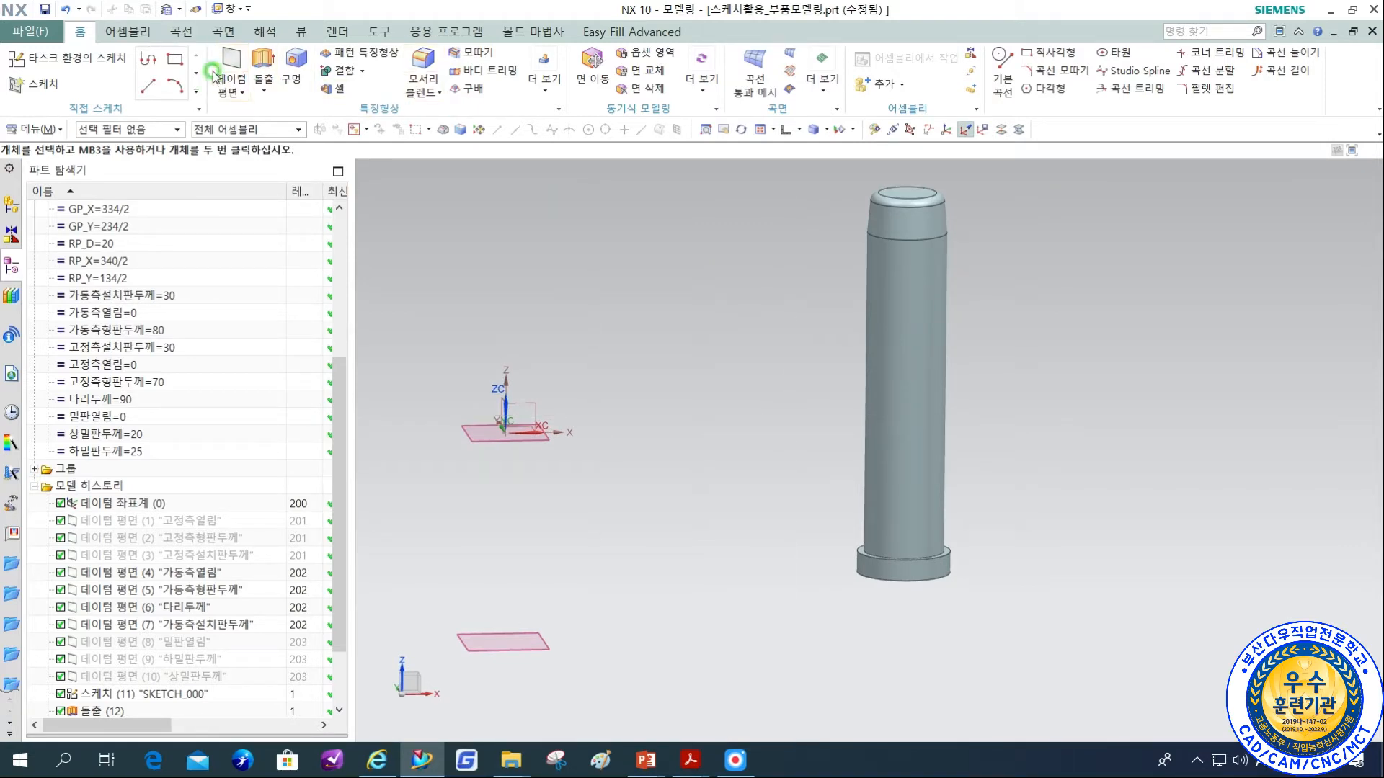
pyautogui.click(214, 46)
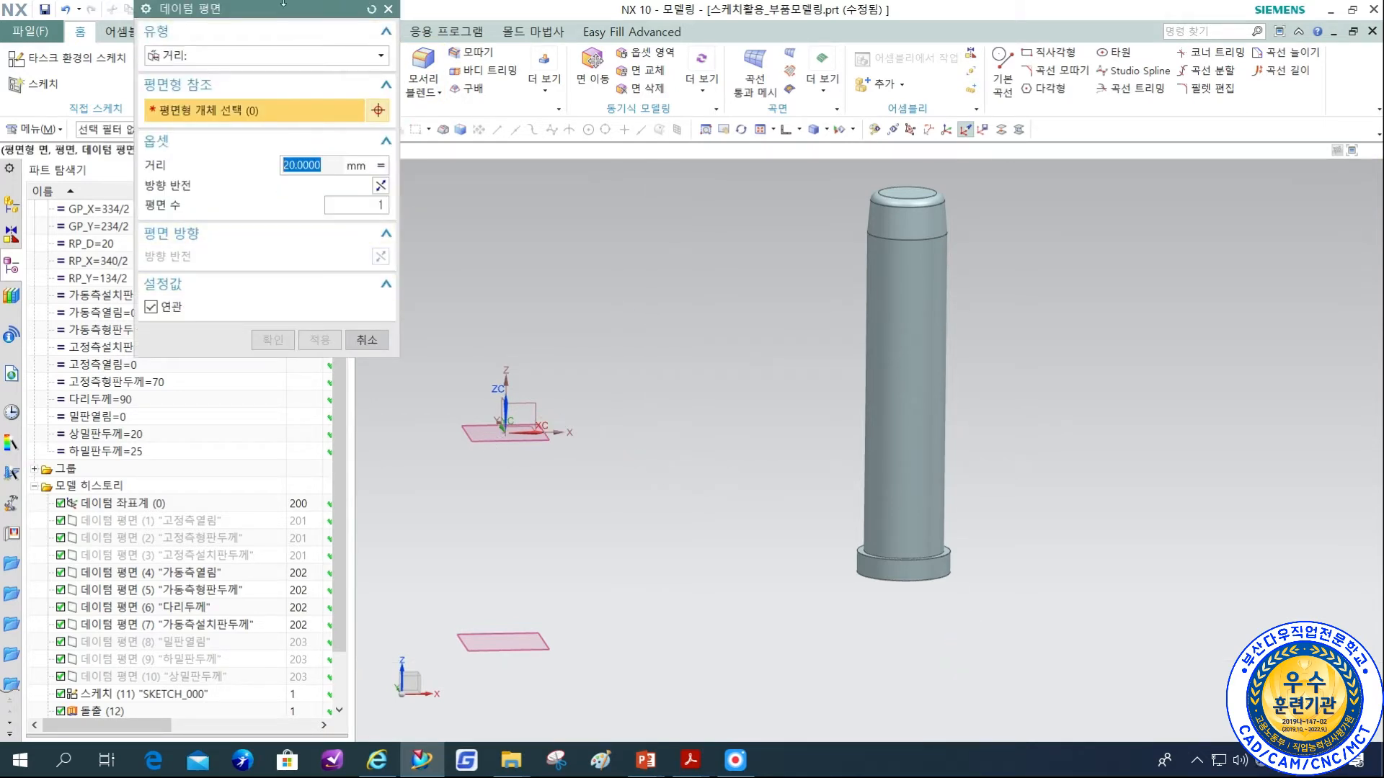
pyautogui.click(465, 447)
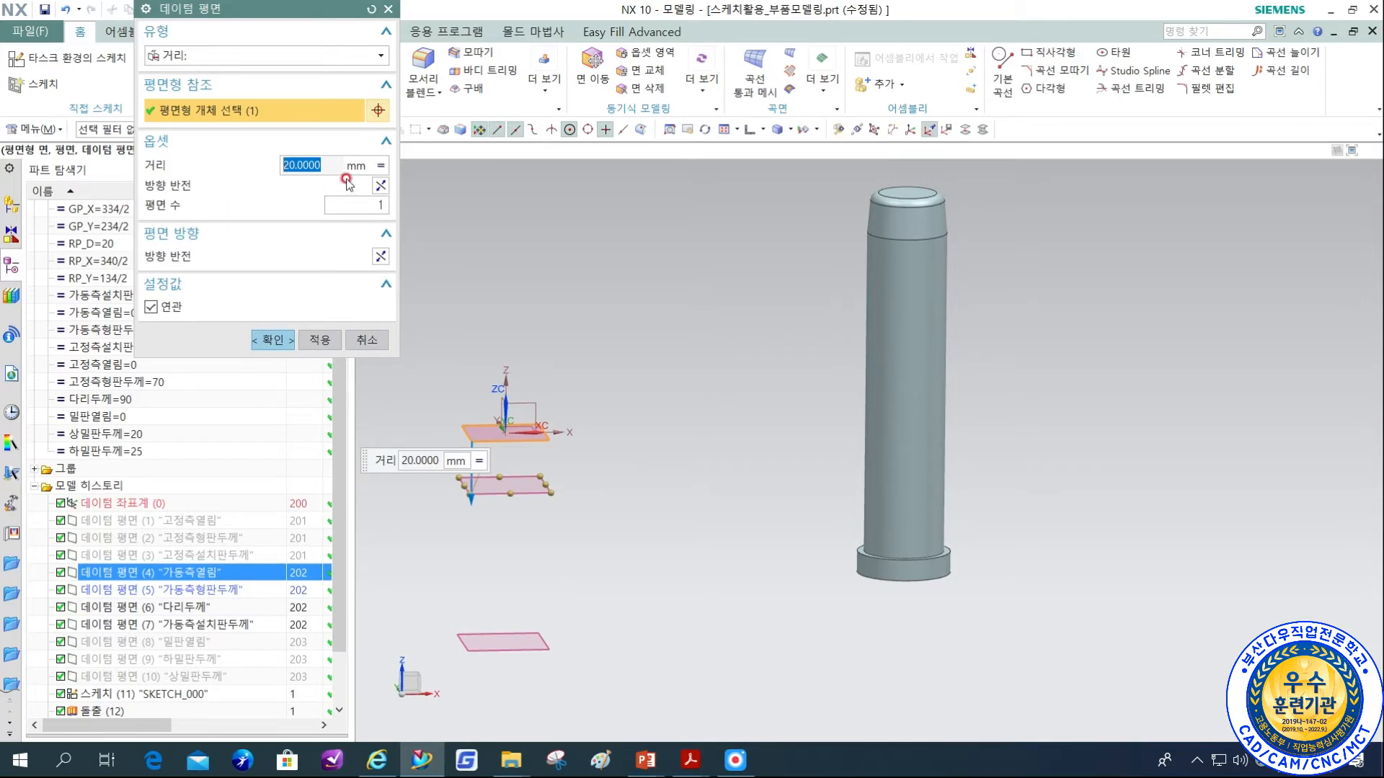
pyautogui.click(380, 166)
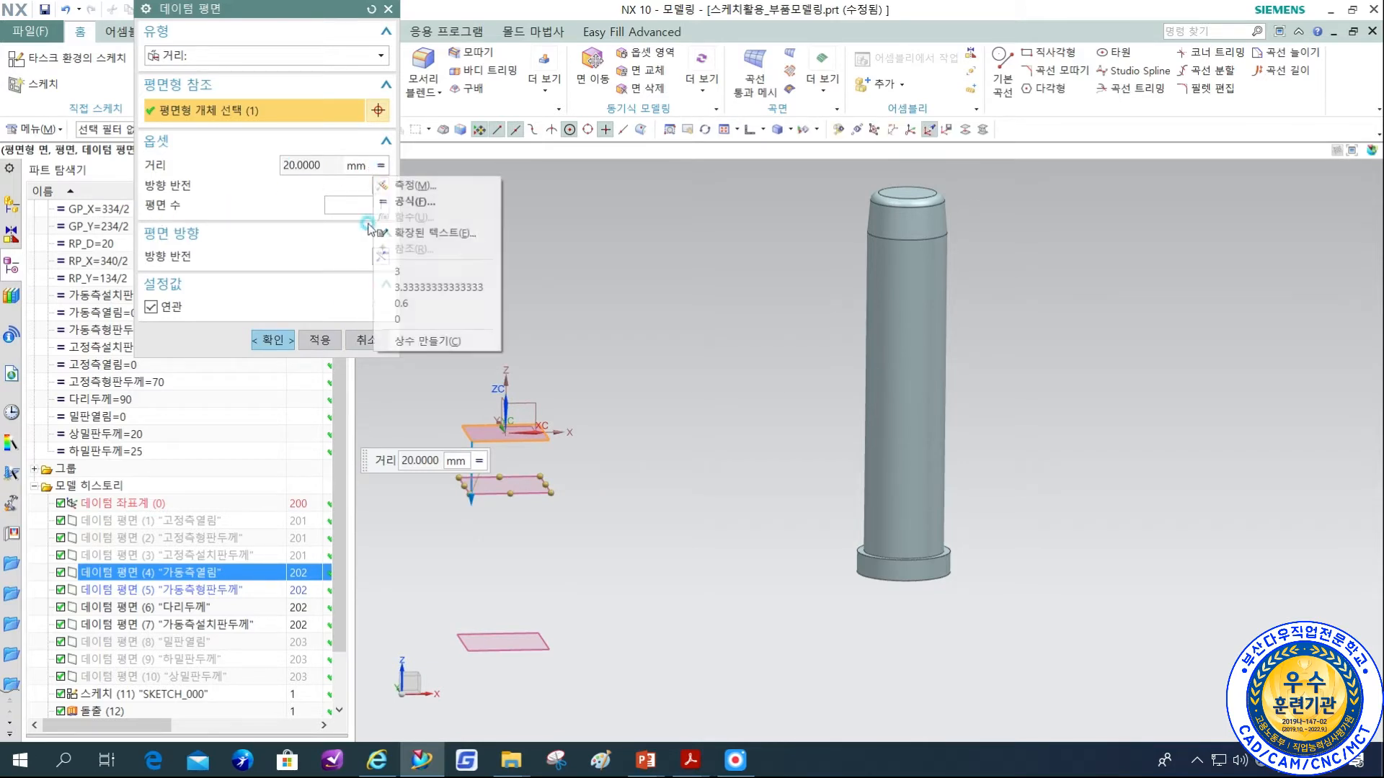
pyautogui.click(427, 341)
pyautogui.write('1')
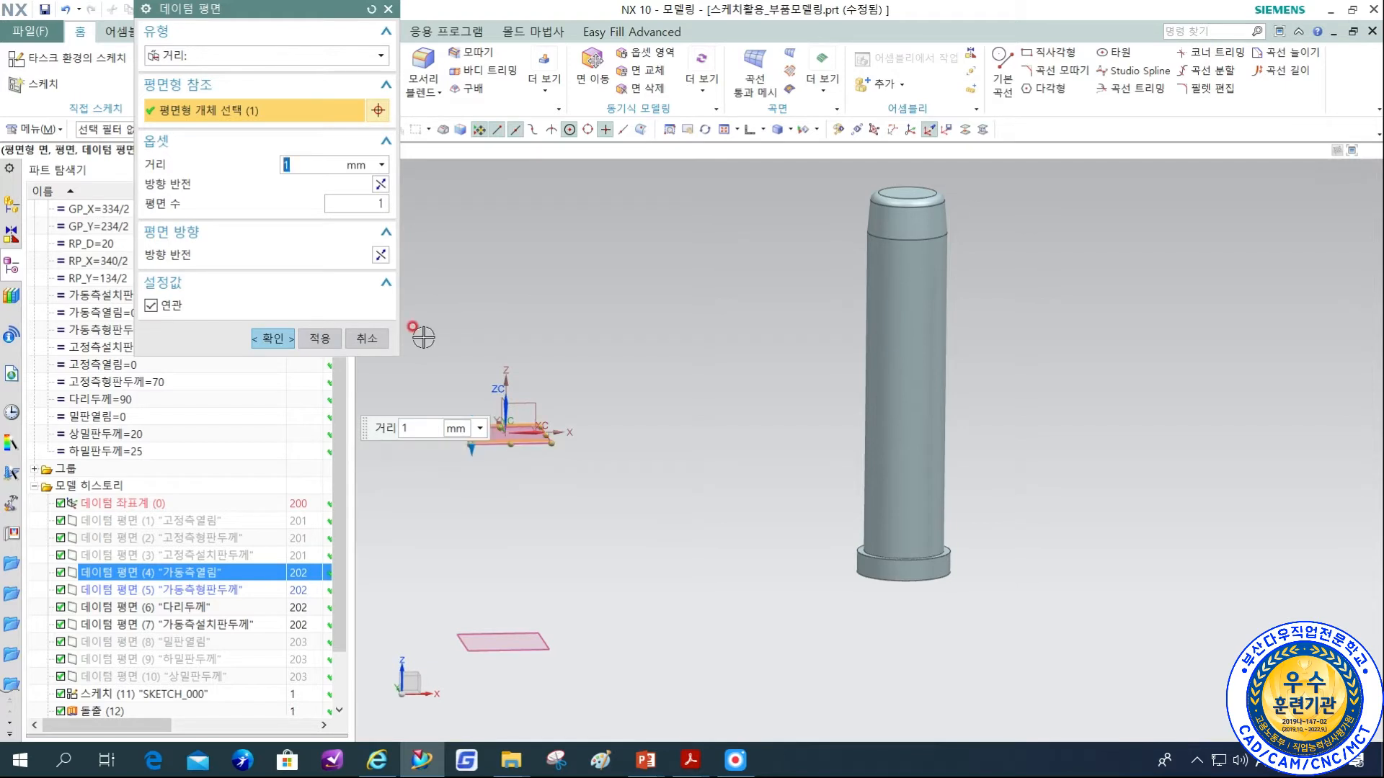
pyautogui.click(280, 340)
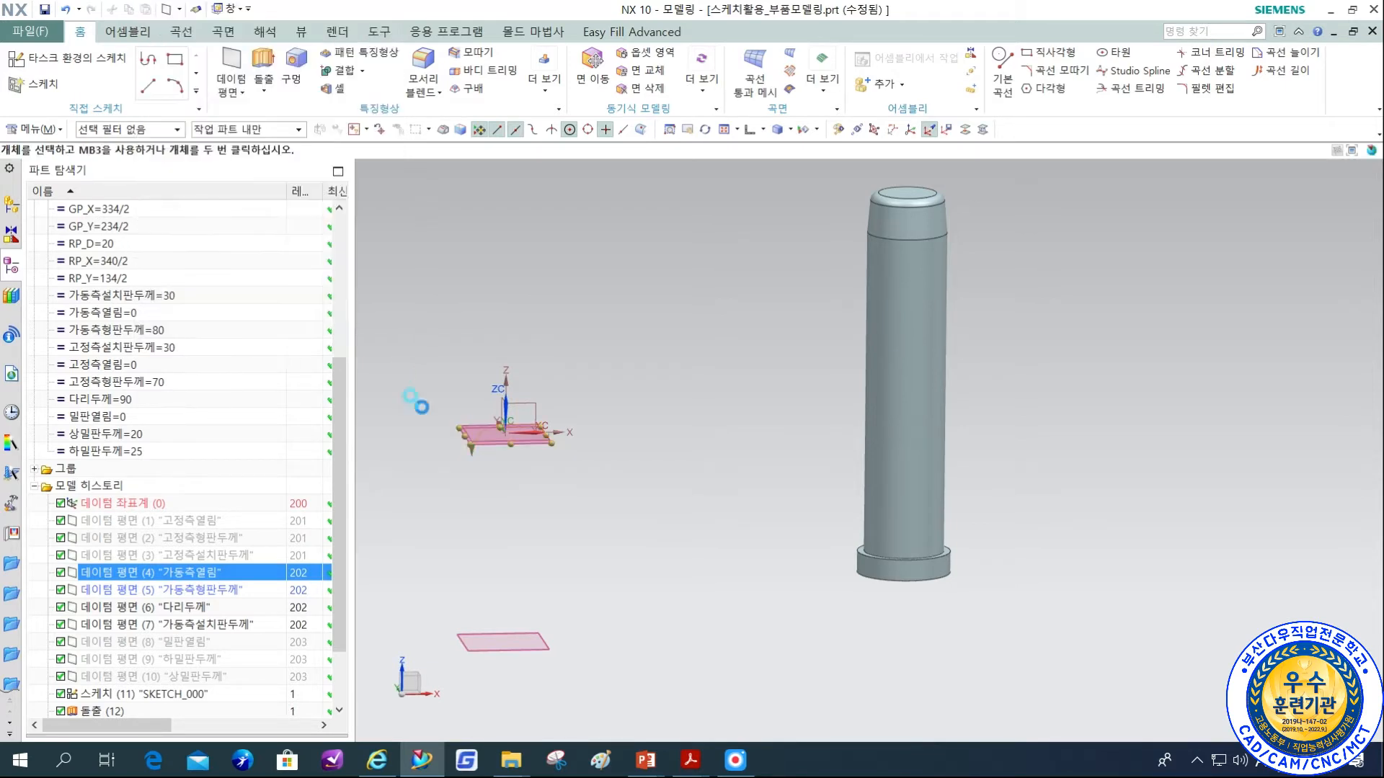
# Split the guide pin's cylindrical shaft face with the datum plane offset 1 mm below the 가동측열림 plane.
pyautogui.press('F8')
pyautogui.scroll(5, 407, 404)
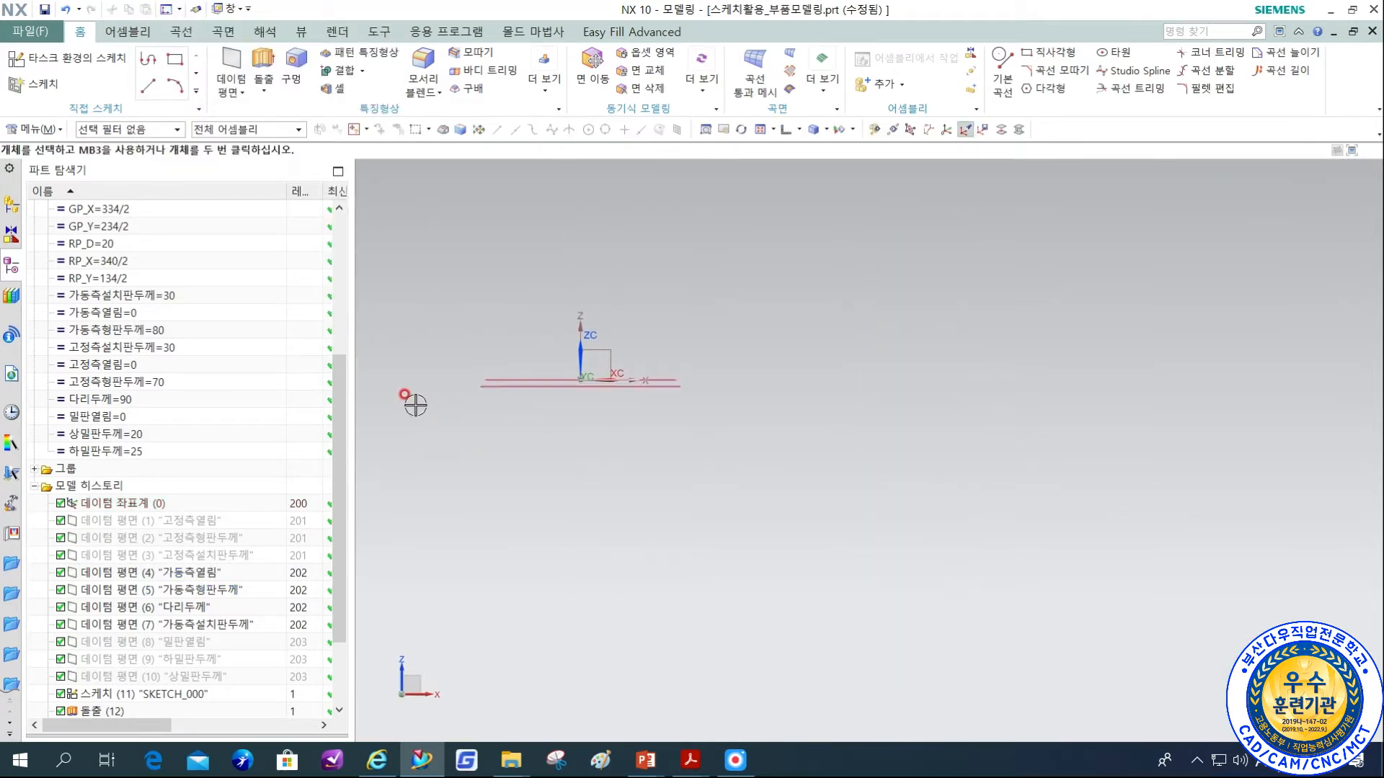
pyautogui.scroll(-5, 569, 384)
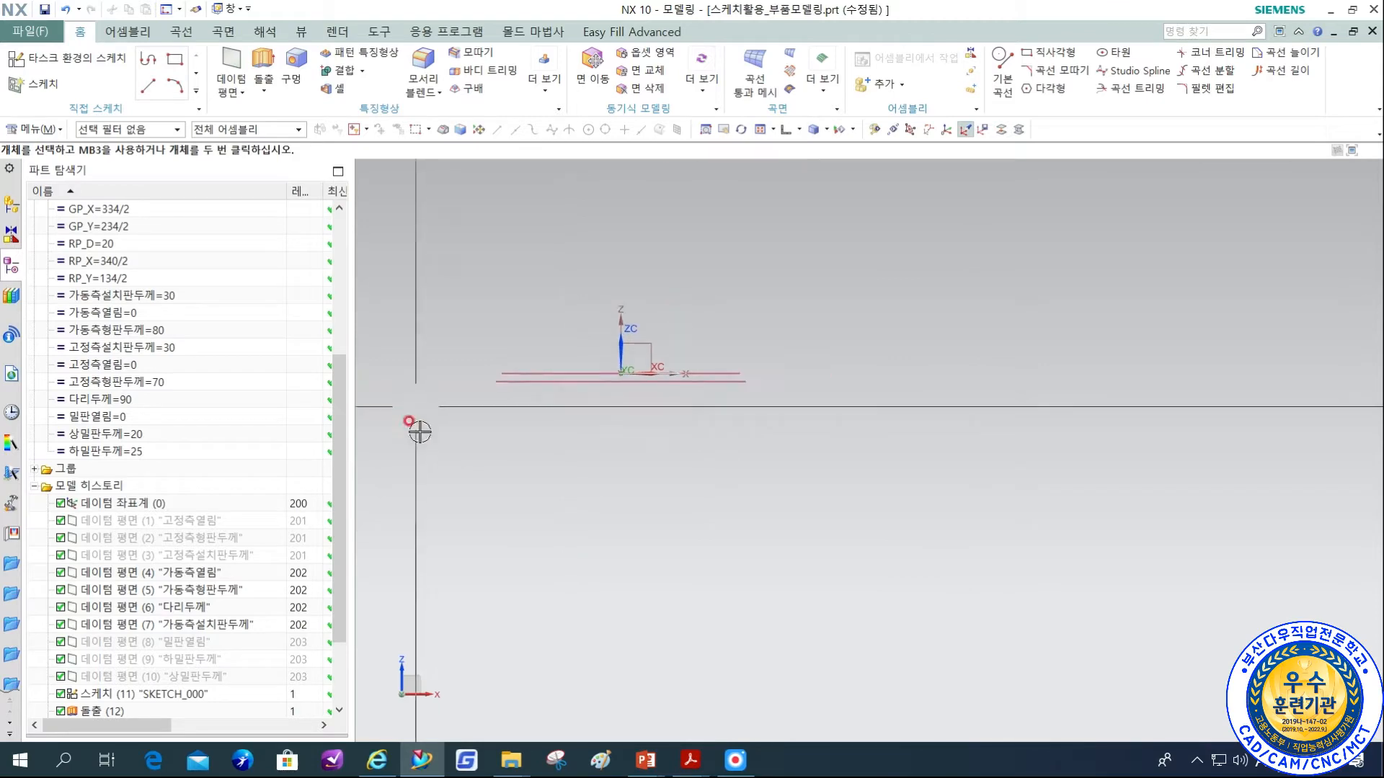
pyautogui.click(545, 99)
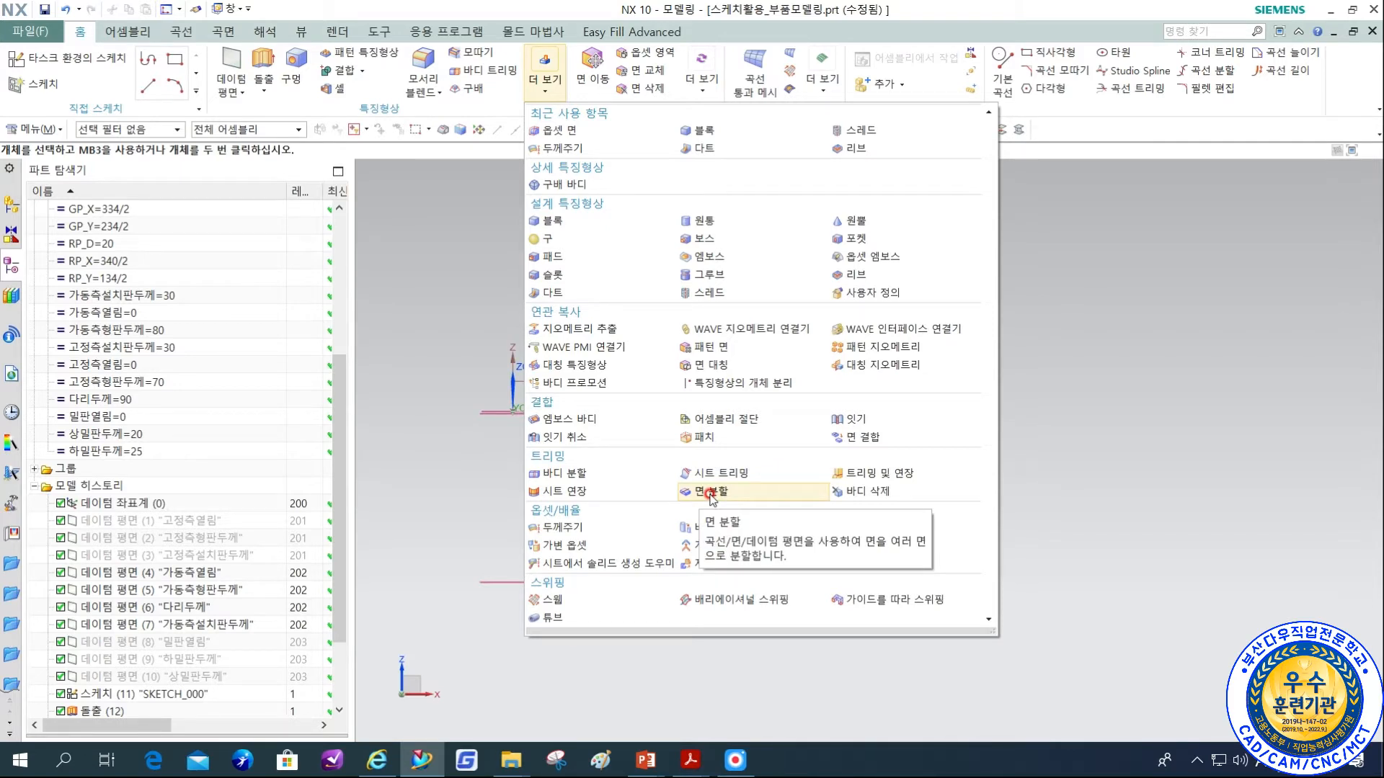
pyautogui.click(710, 493)
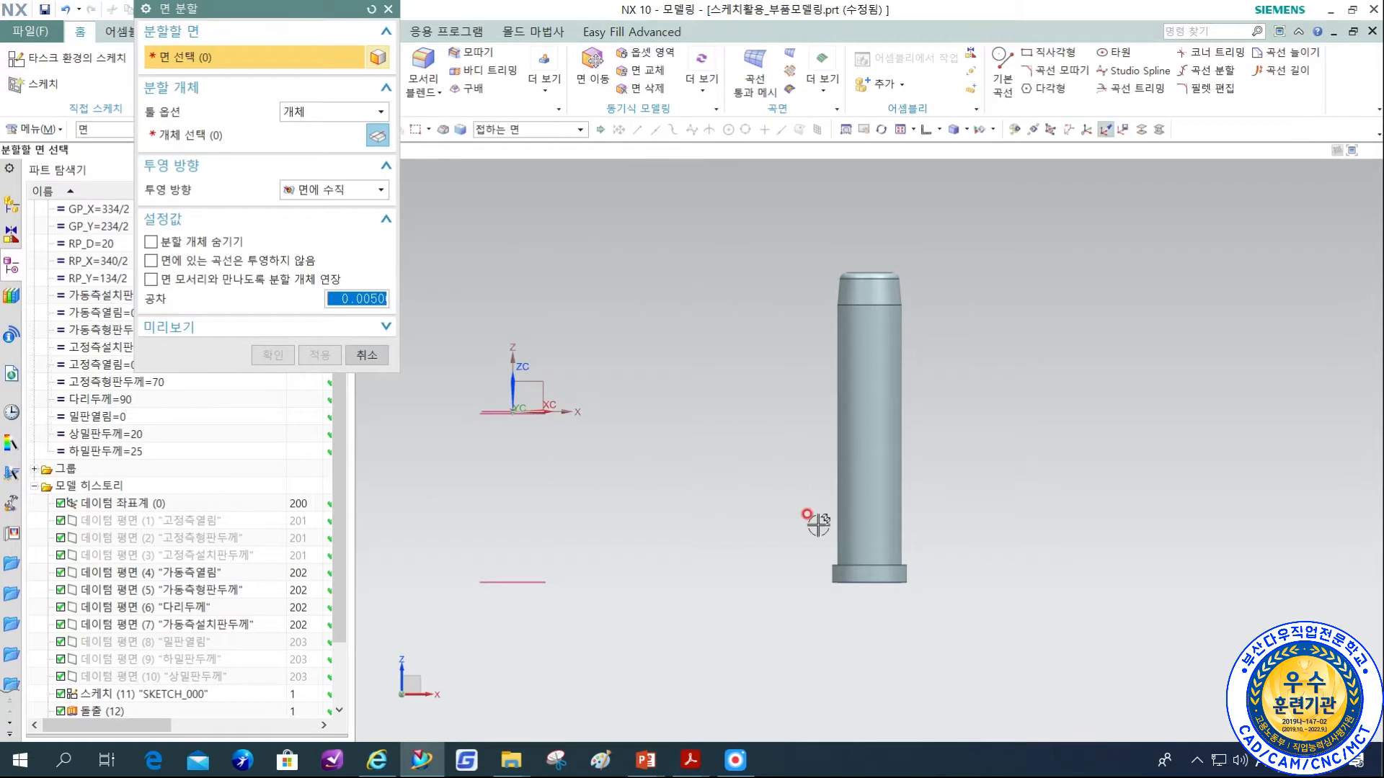
pyautogui.click(860, 497)
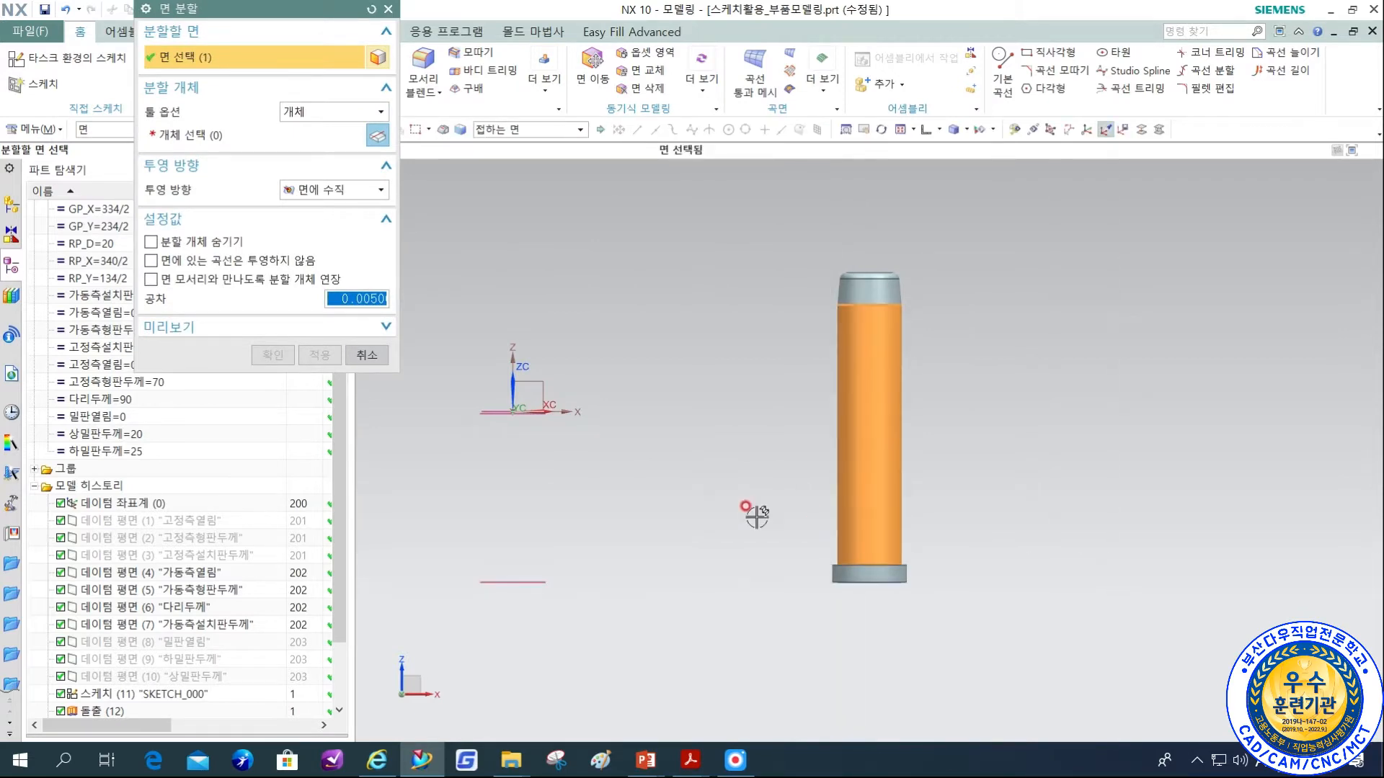
pyautogui.click(376, 137)
pyautogui.scroll(4, 492, 439)
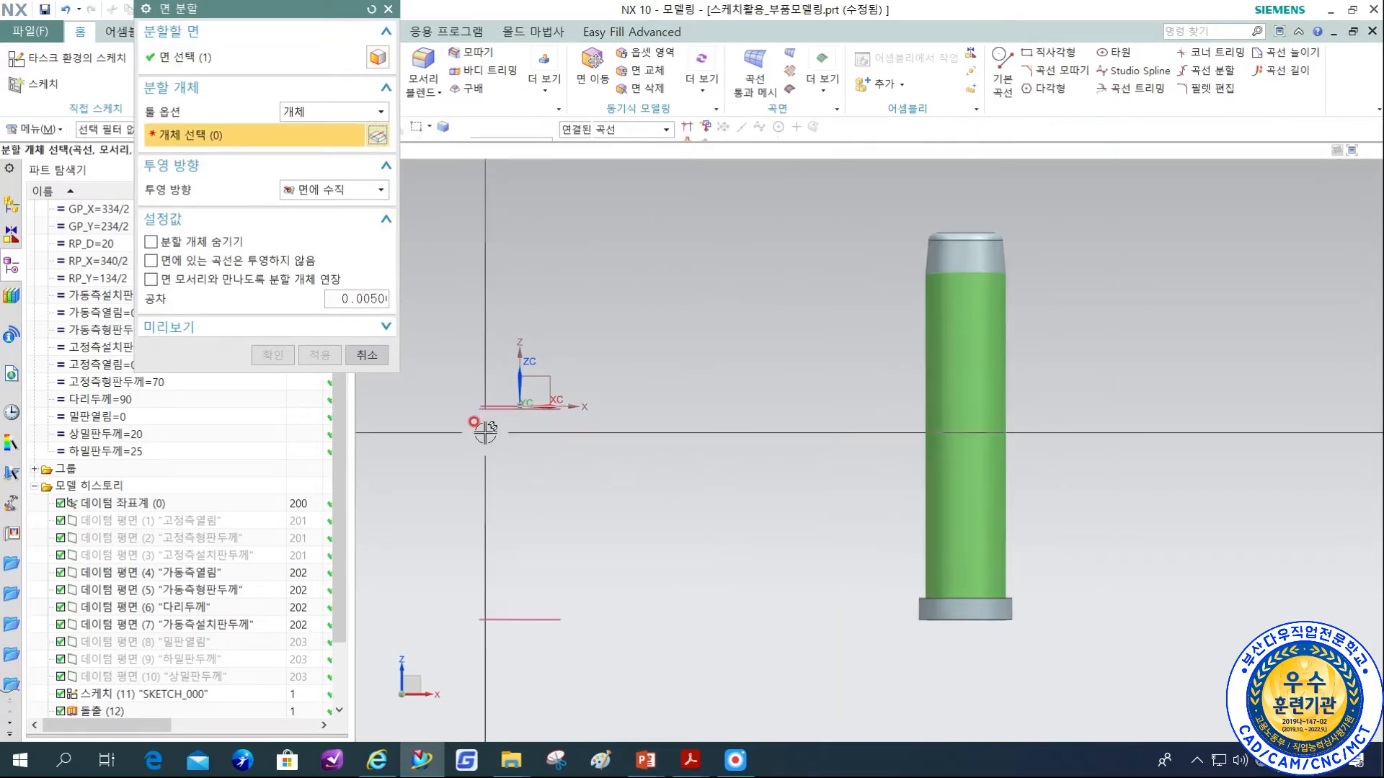
pyautogui.scroll(3, 519, 375)
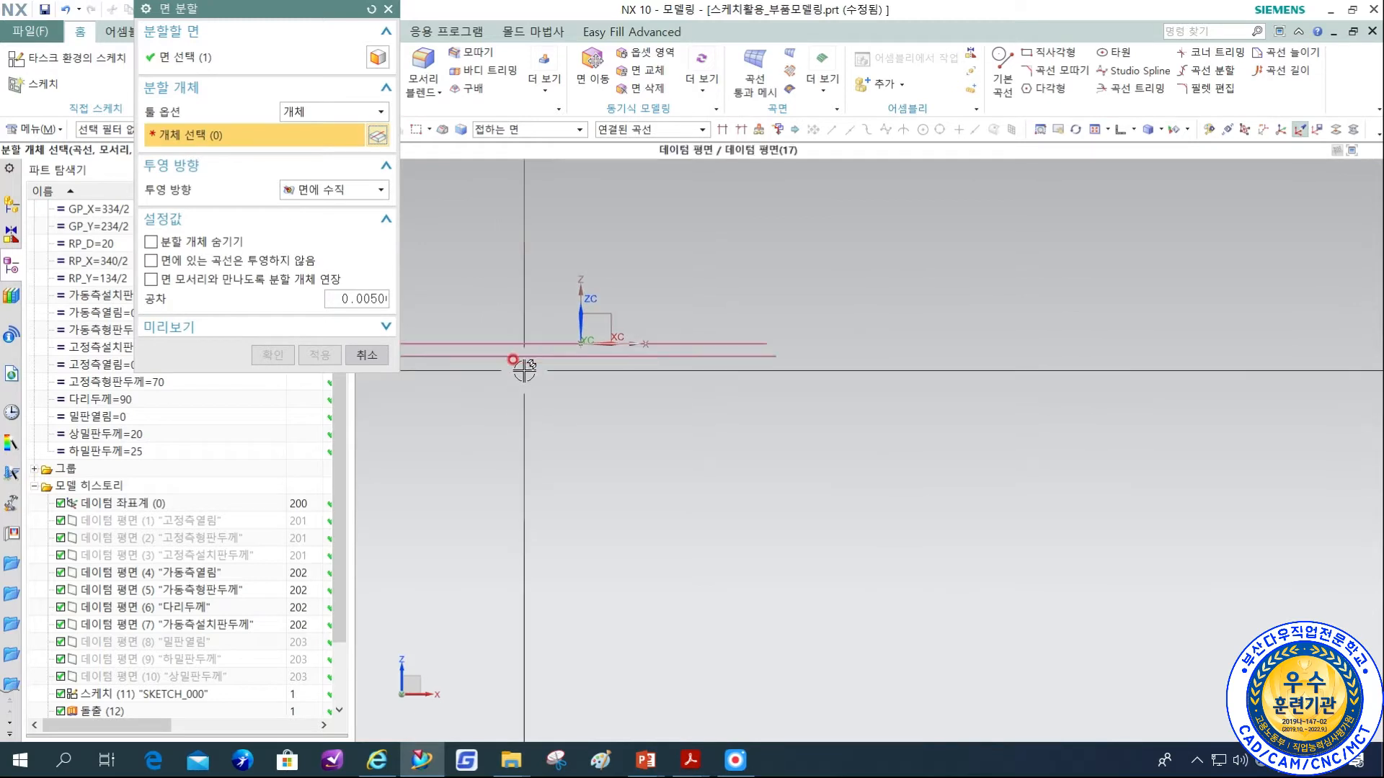
pyautogui.click(551, 355)
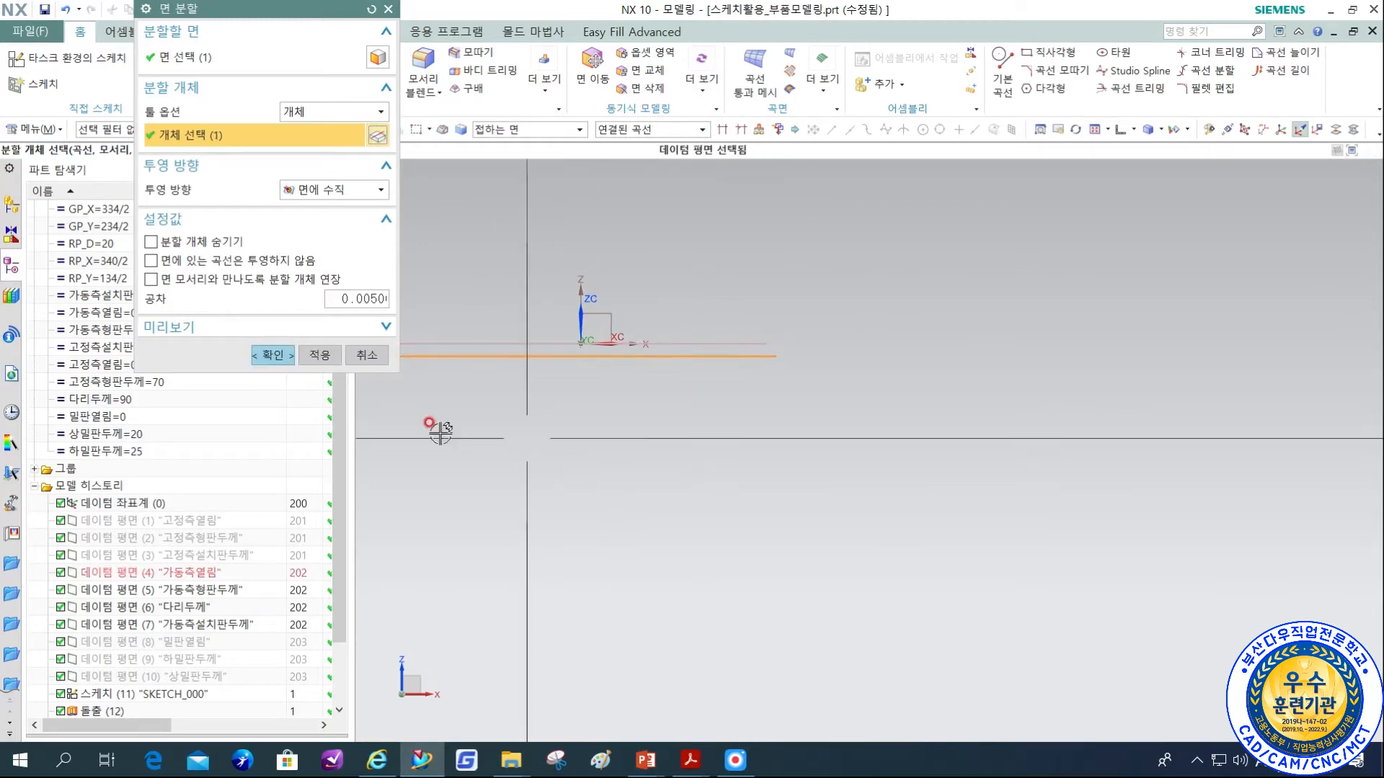
pyautogui.click(283, 355)
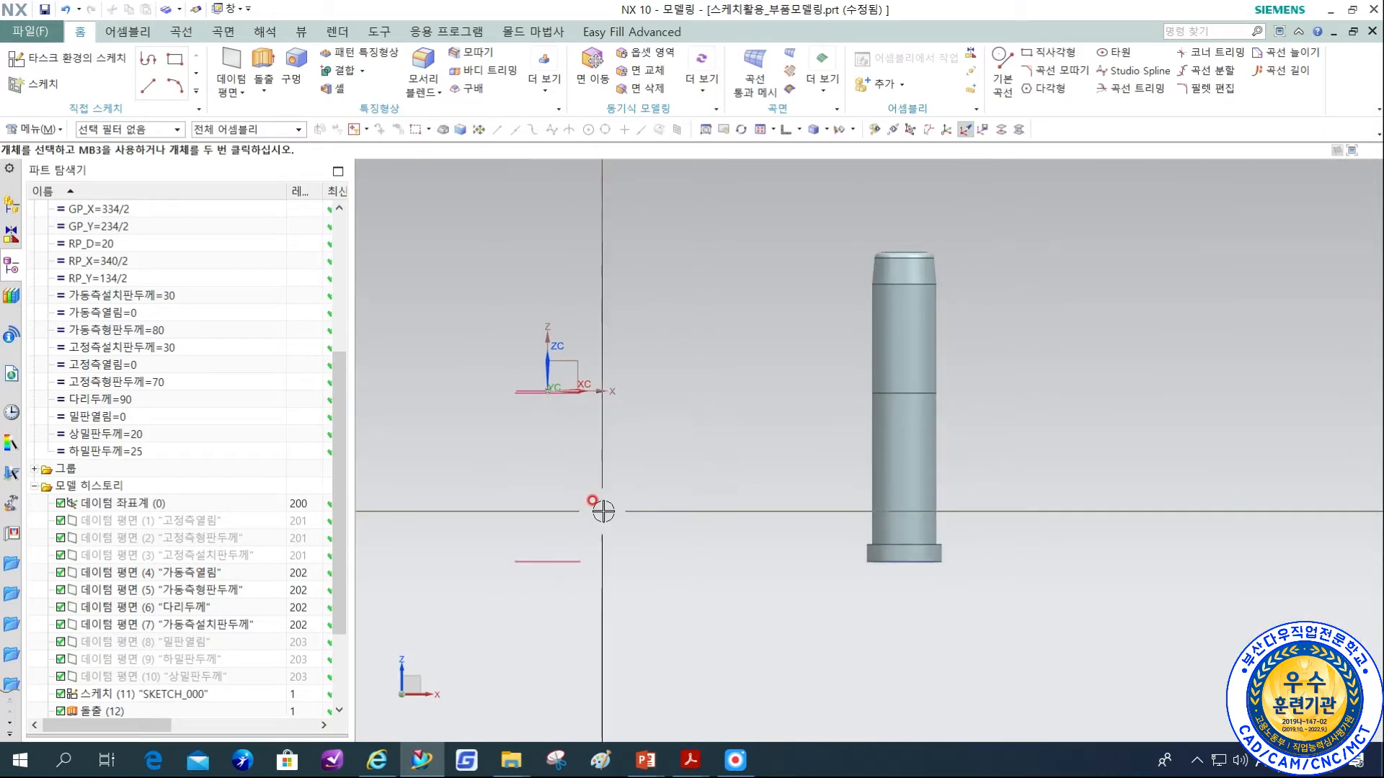
# Move the datum plane used for the face split to layer 202.
pyautogui.hotkey('ctrl', 'j')
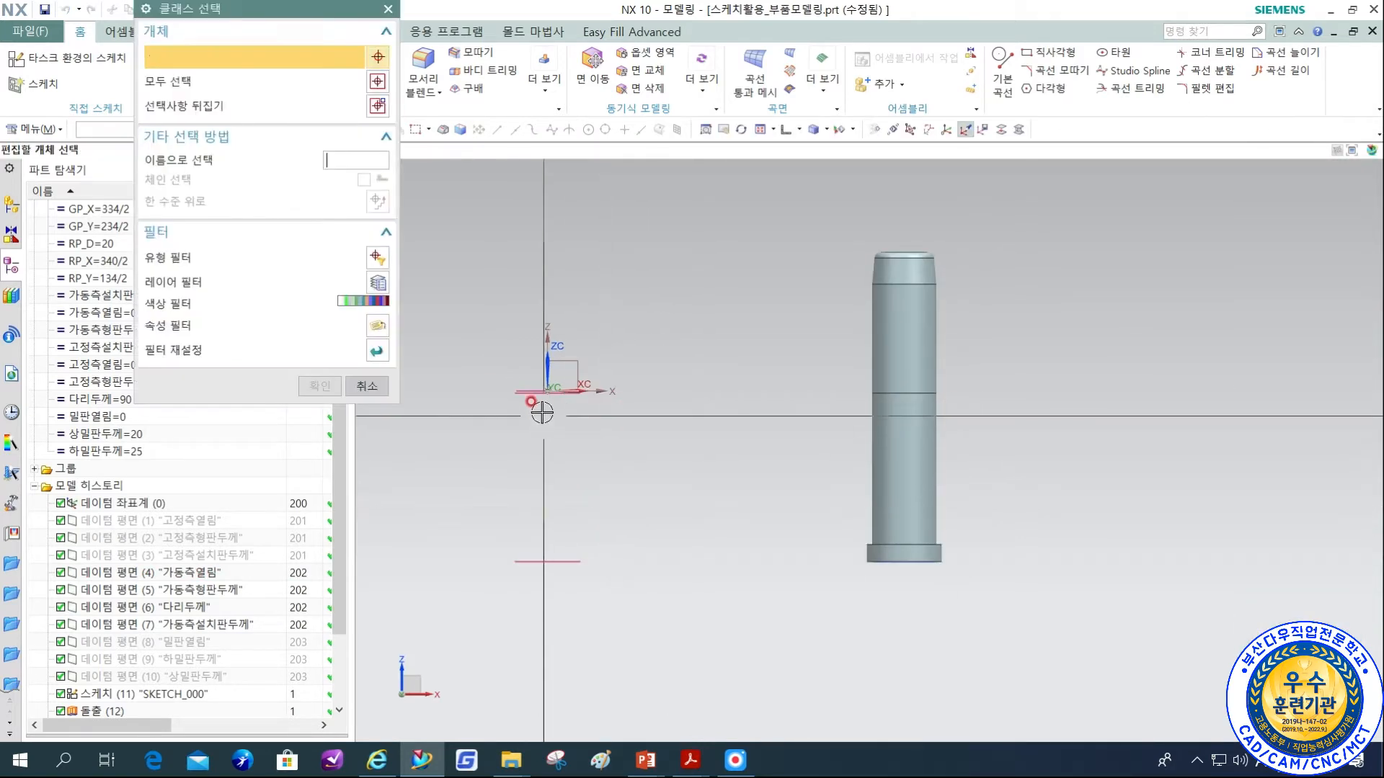
pyautogui.click(547, 401)
pyautogui.middleClick(684, 458)
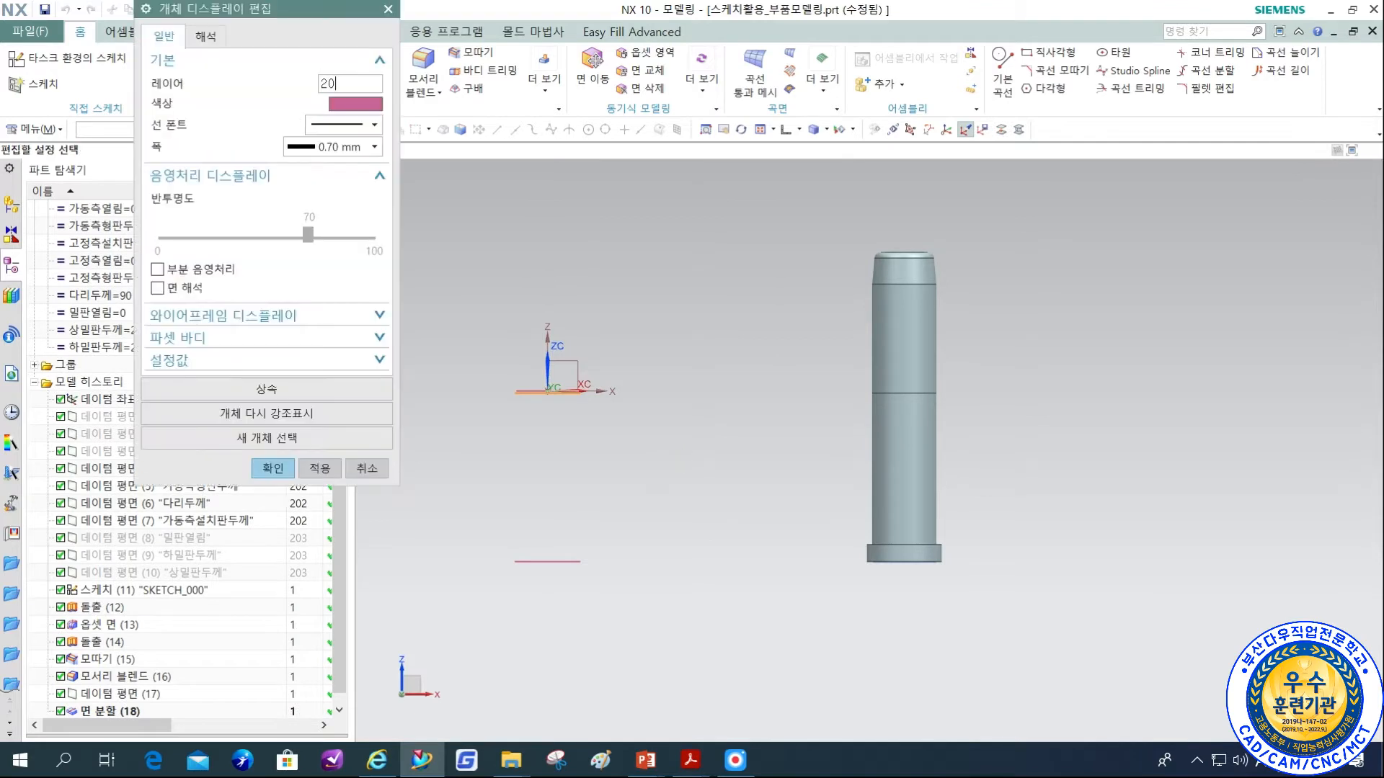
pyautogui.write('202')
pyautogui.press('Return')
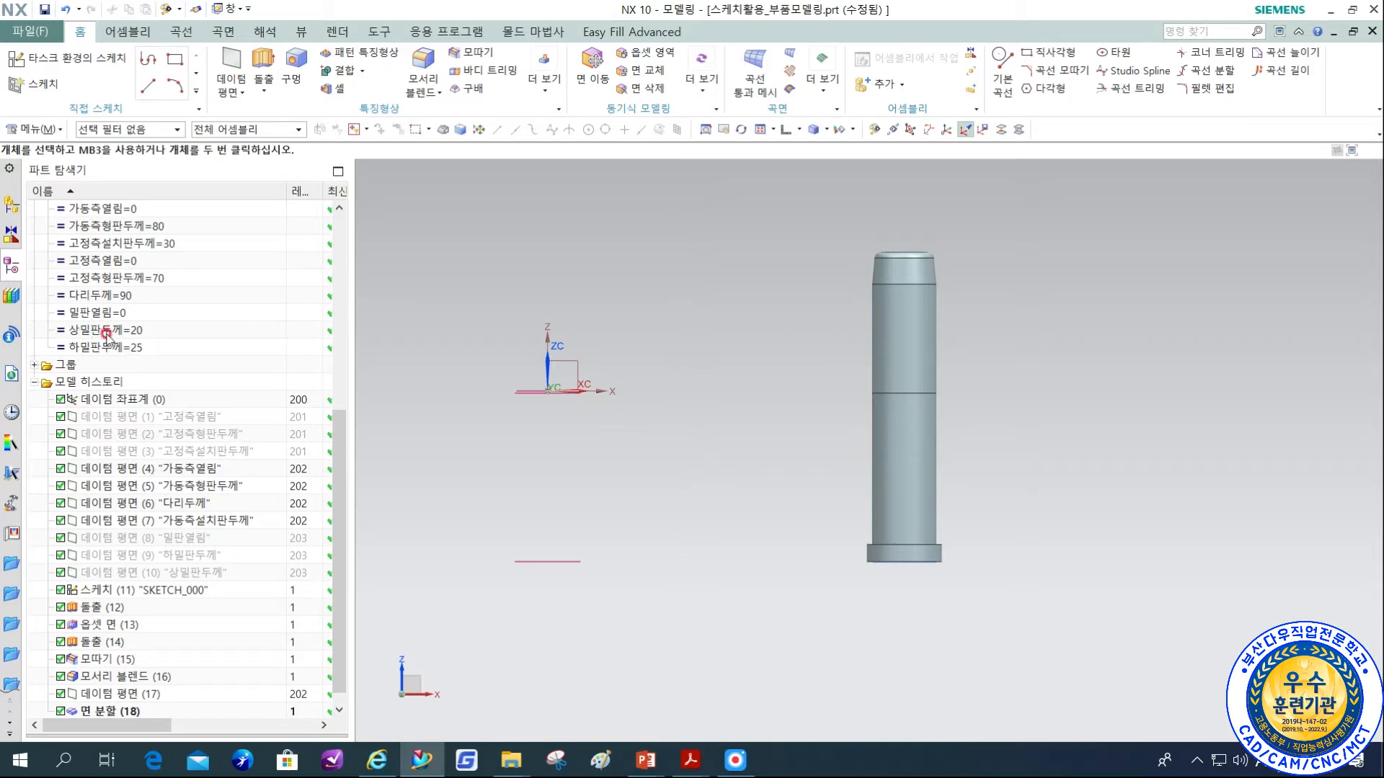
# Set the 가동측열림 expression to 10 to test how the datum planes and the pin's split line follow.
pyautogui.doubleClick(108, 209)
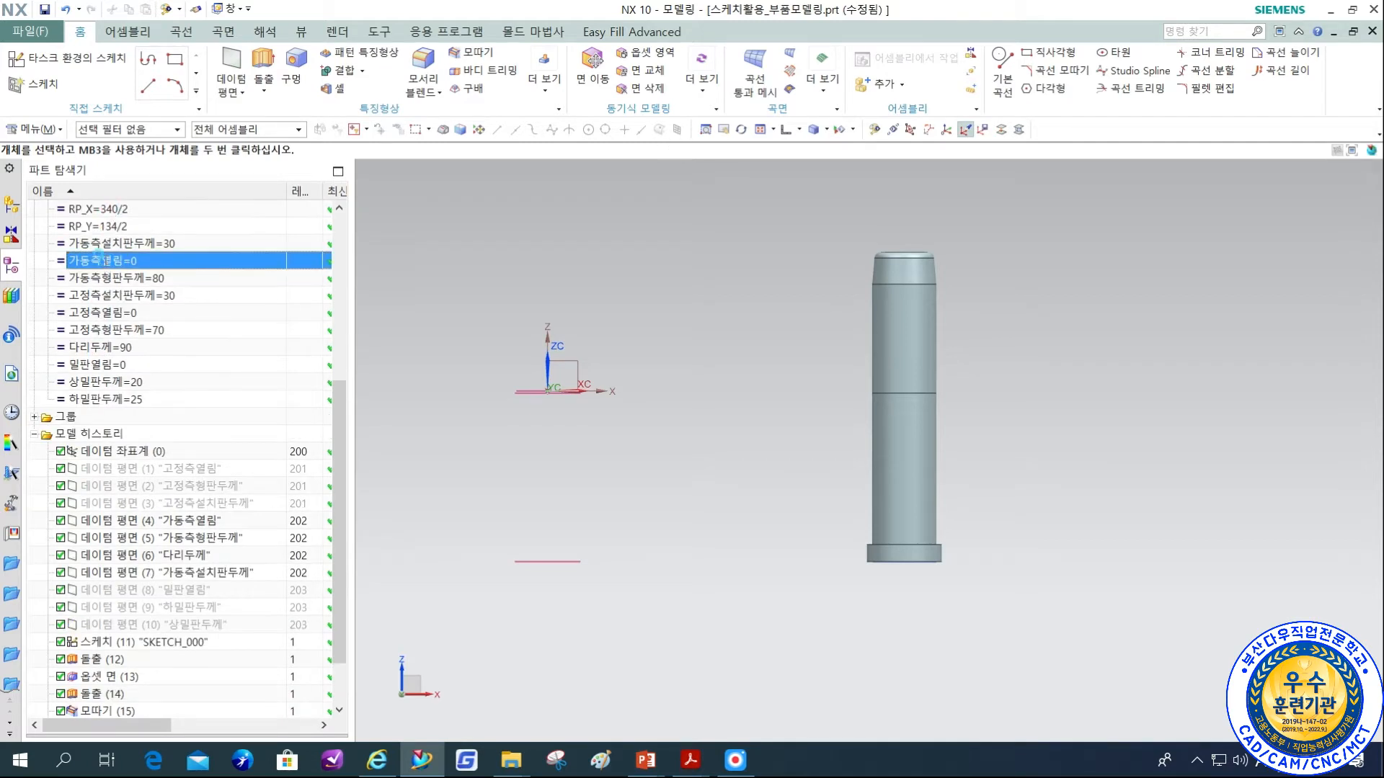
pyautogui.write('10')
pyautogui.press('Return')
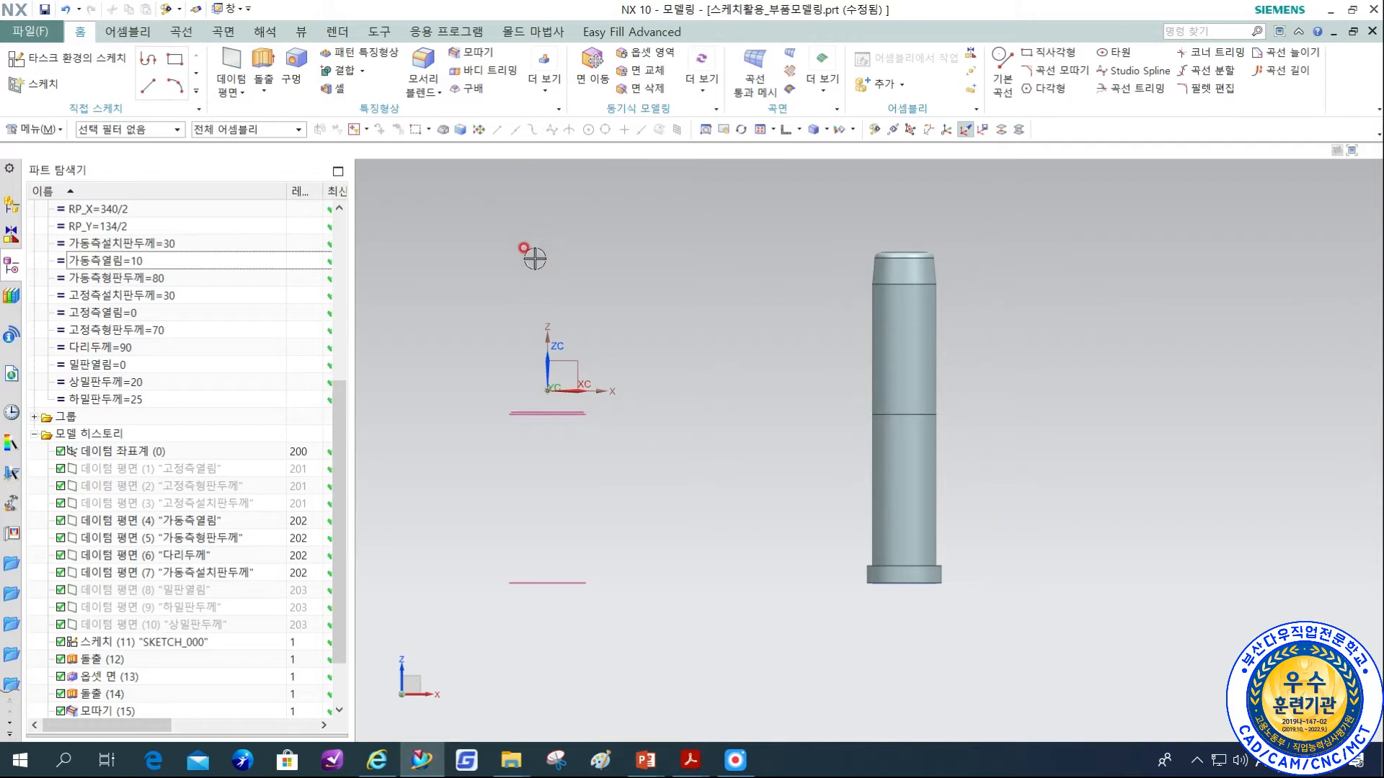
pyautogui.scroll(2, 563, 418)
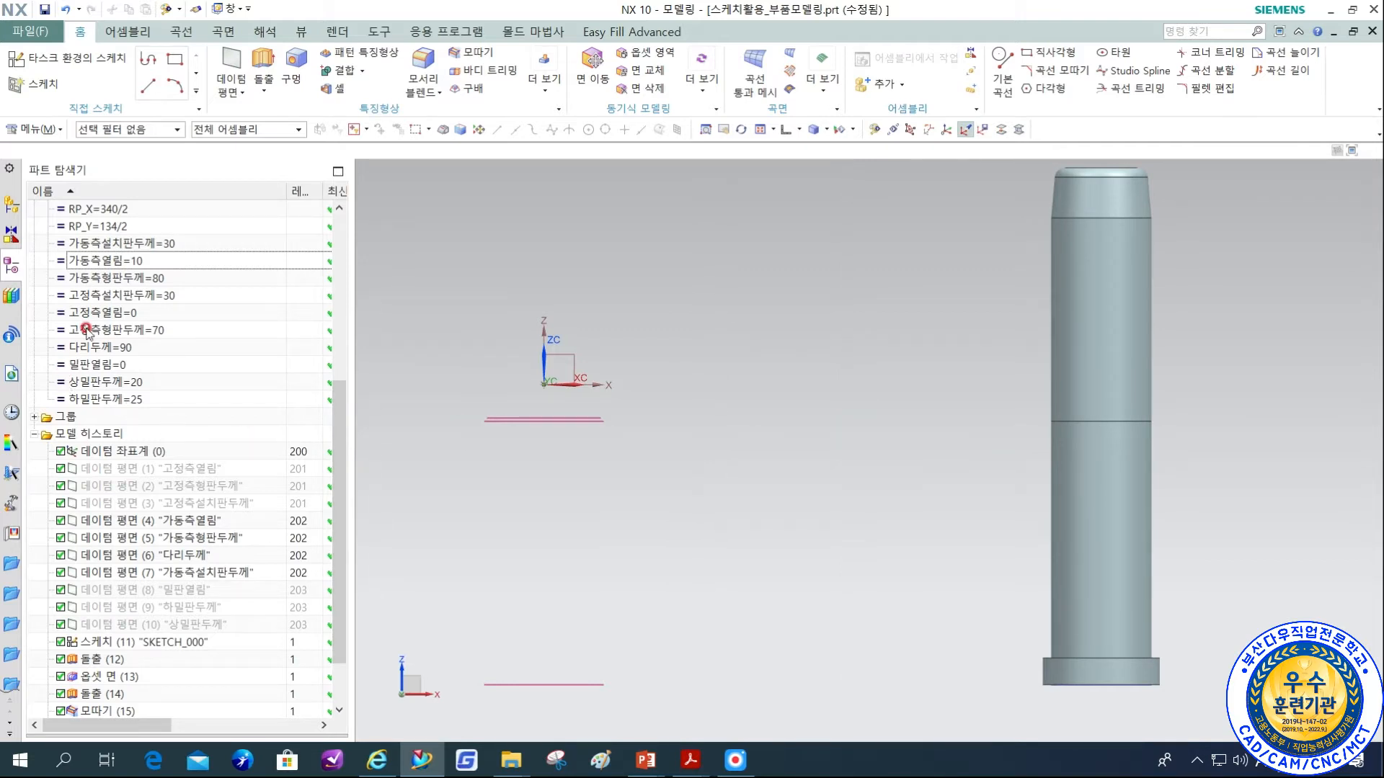
# Set the 가동측열림 expression back to 0.
pyautogui.click(105, 261)
pyautogui.write('0')
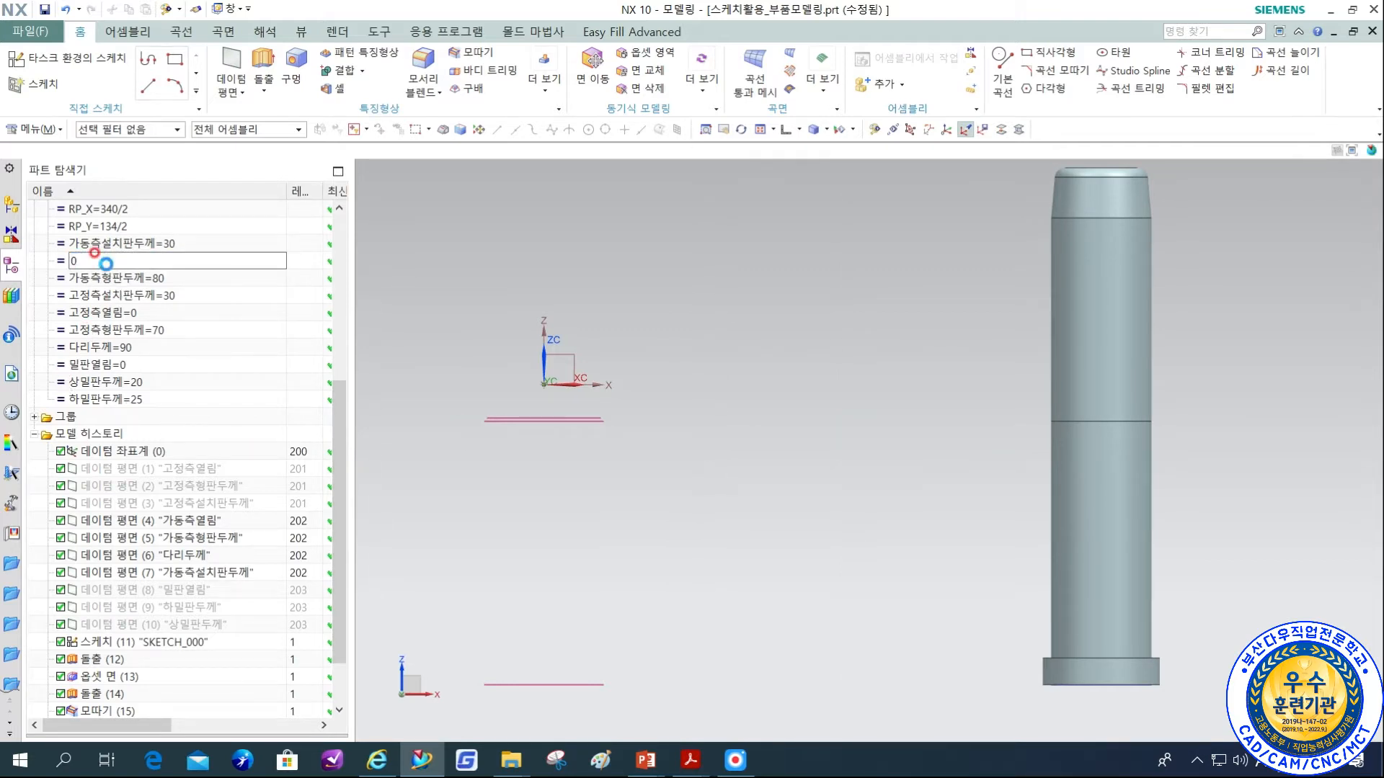
pyautogui.press('Return')
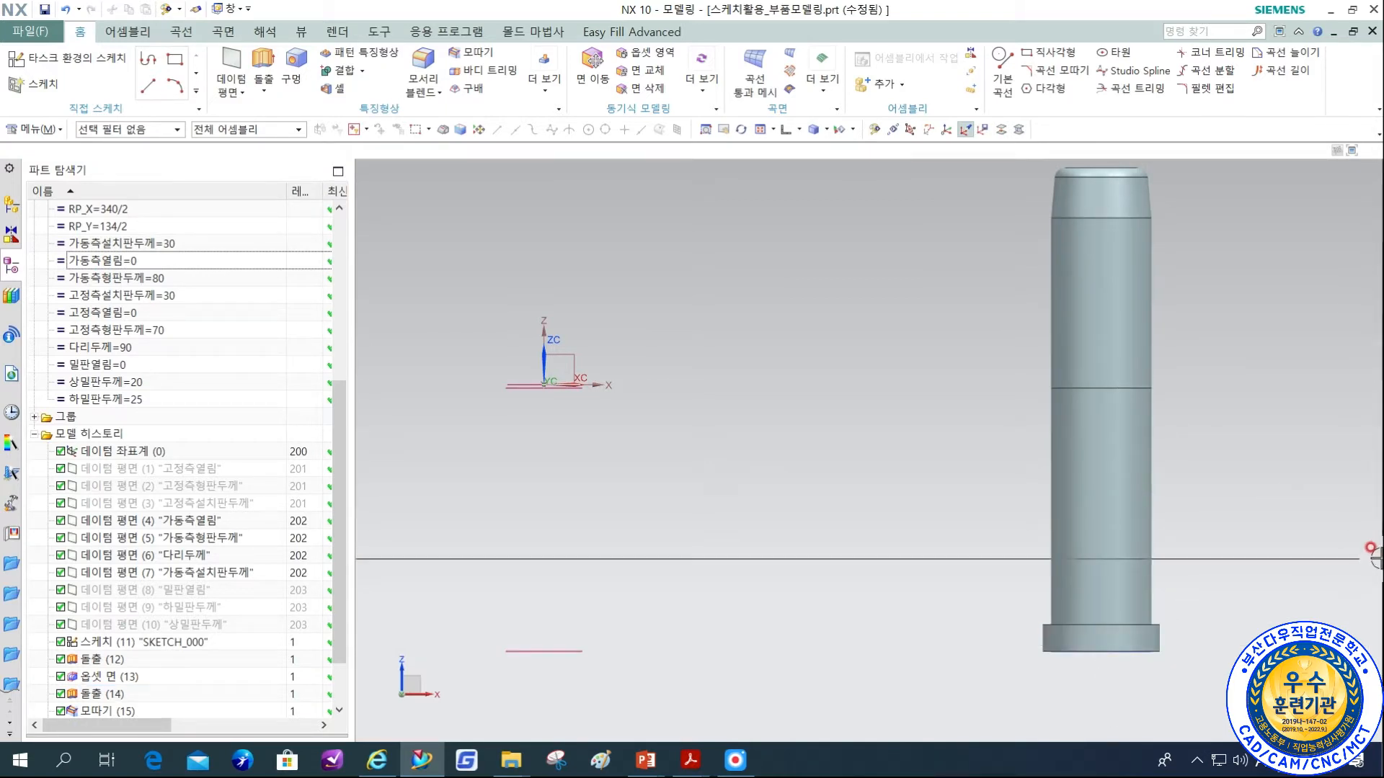
# Start a rectangular groove and place it on the guide pin's lower cylindrical shaft face, between the split line and the head.
pyautogui.scroll(-1, 909, 566)
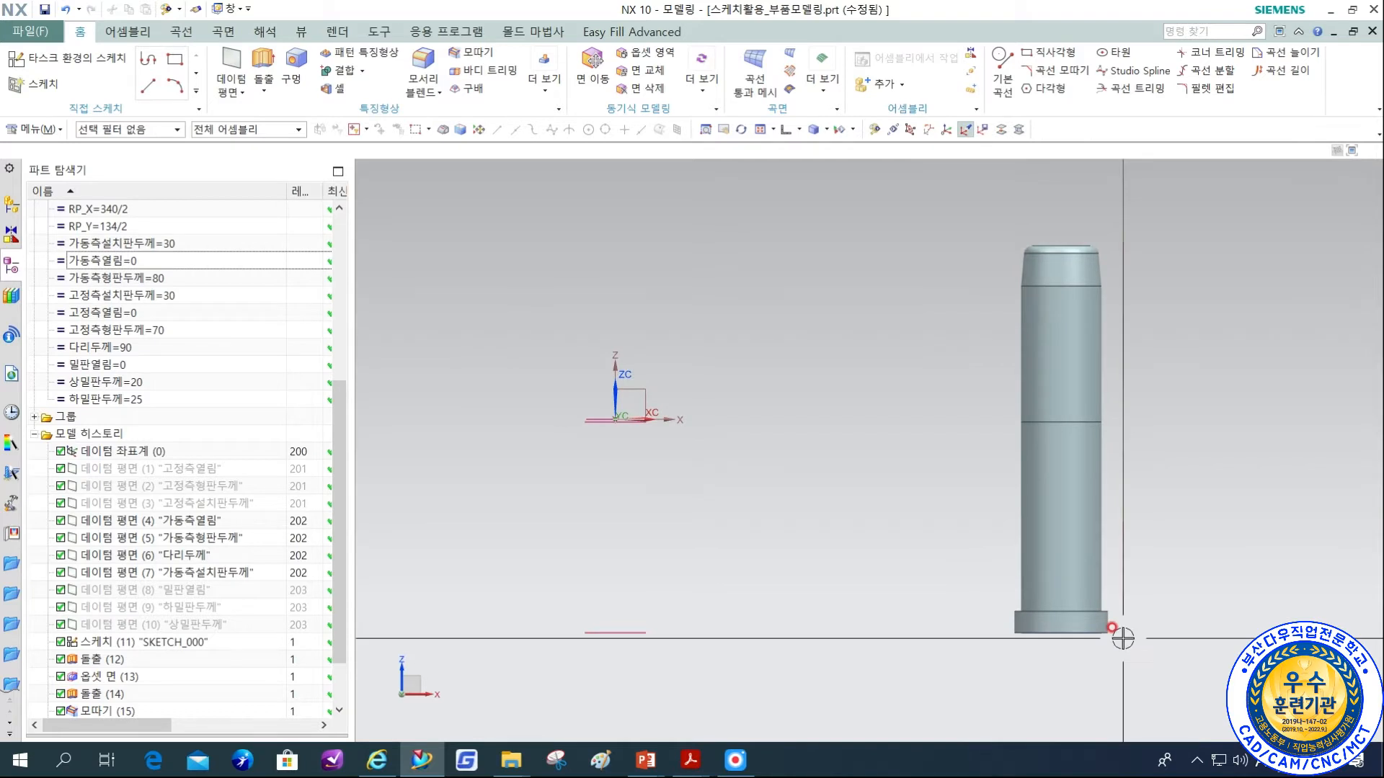
pyautogui.keyDown('shift'); pyautogui.moveTo(1119, 575); pyautogui.dragTo(983, 609, button='middle'); pyautogui.keyUp('shift')
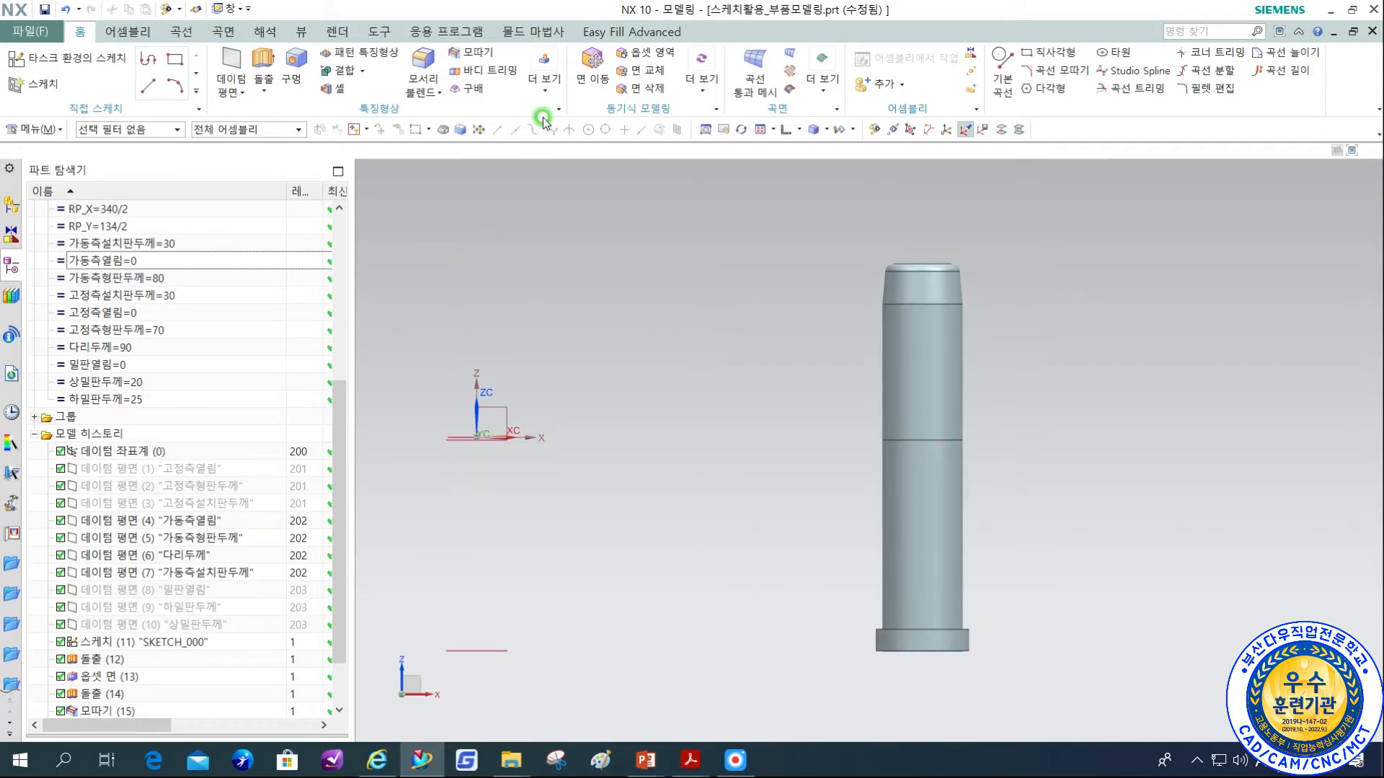
pyautogui.click(545, 72)
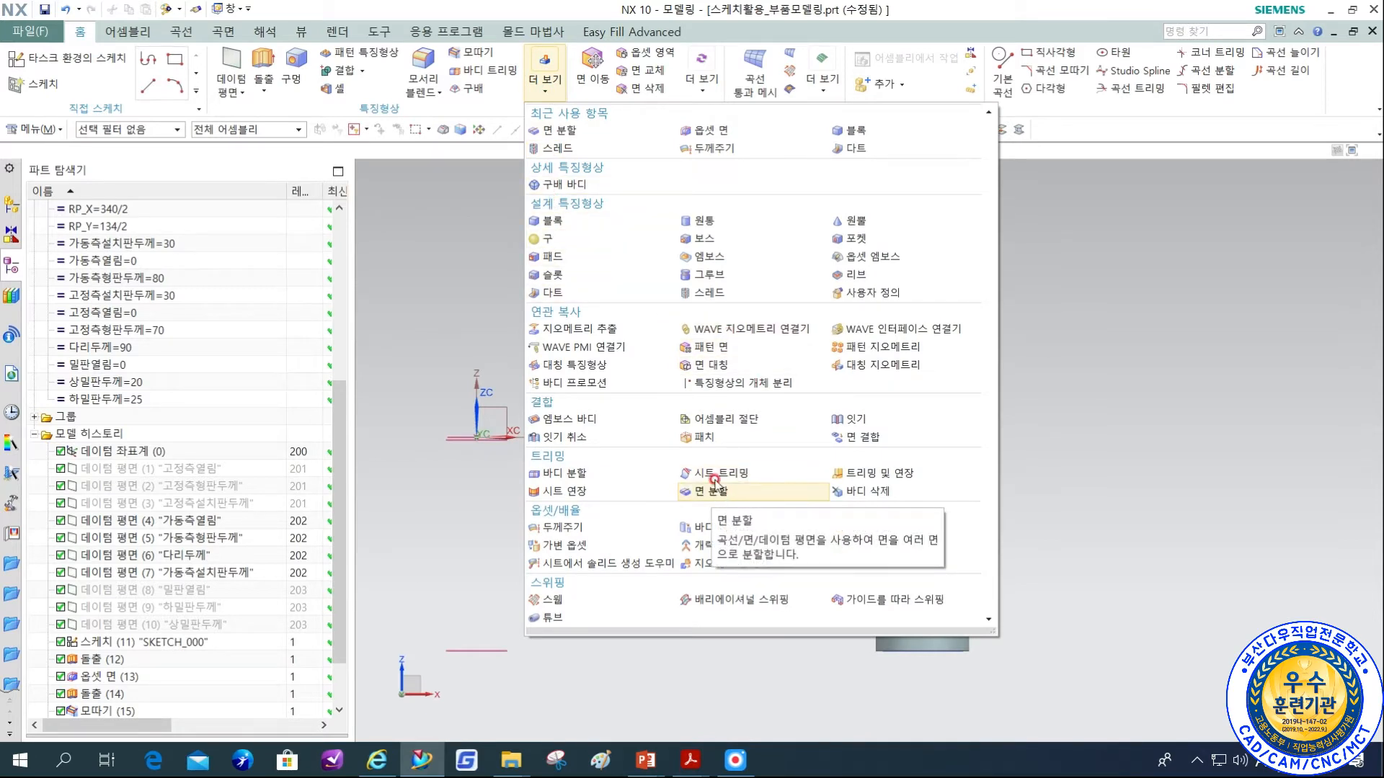
pyautogui.click(706, 274)
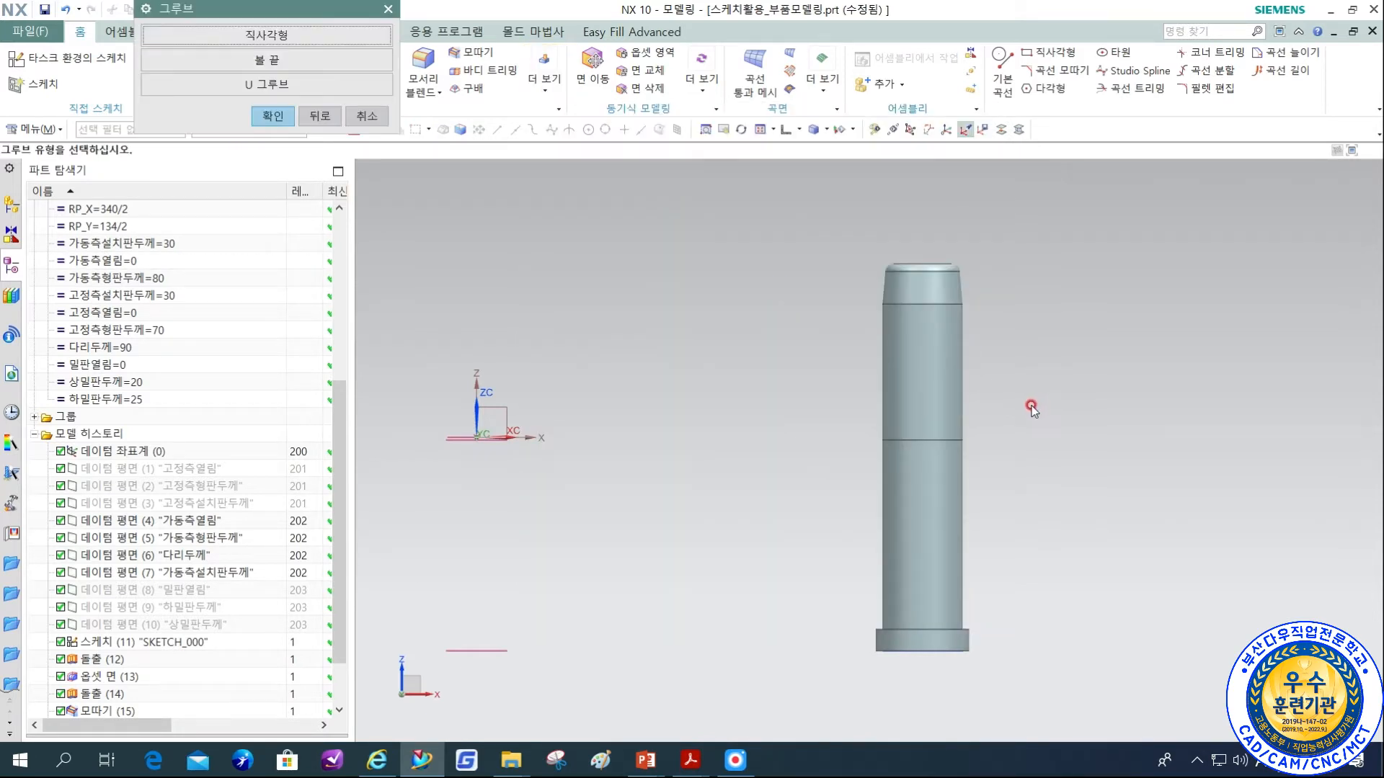
pyautogui.click(266, 38)
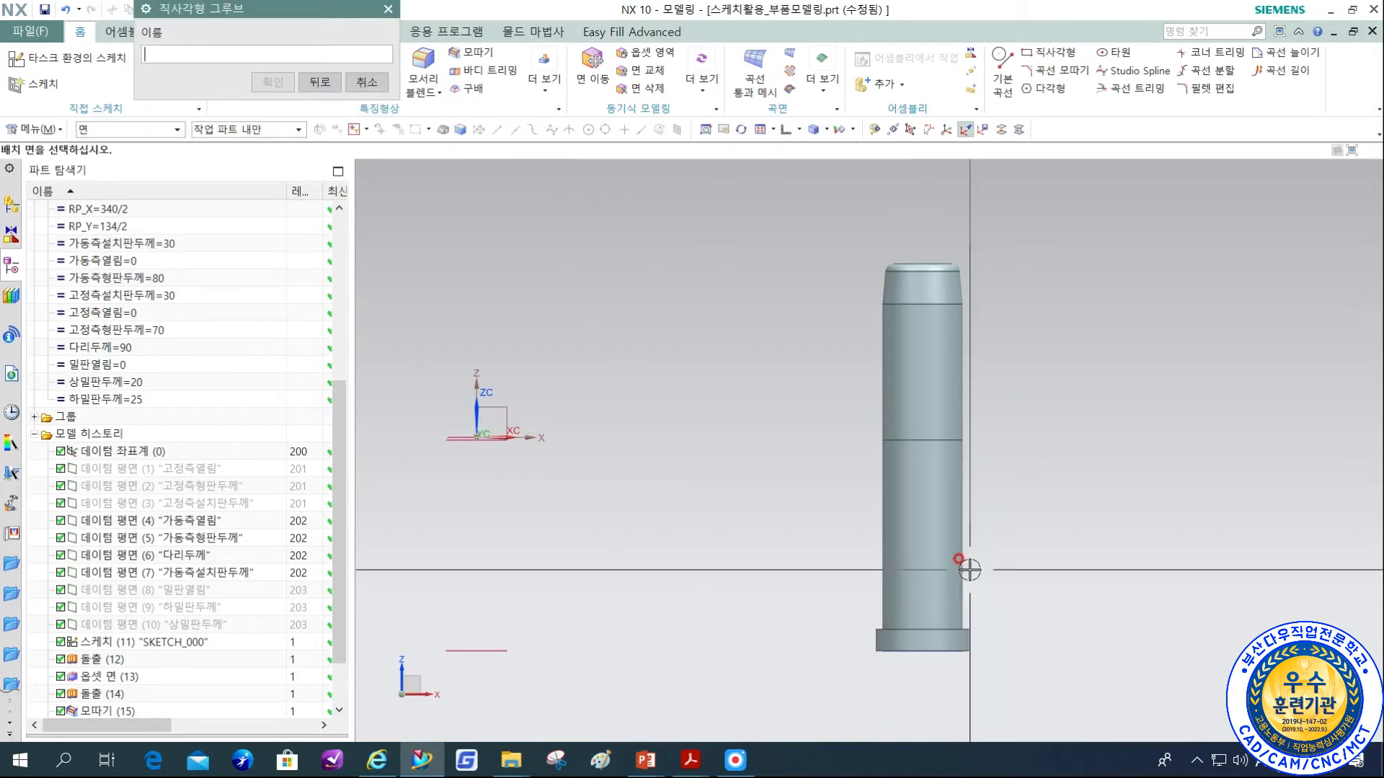
pyautogui.keyDown('shift'); pyautogui.moveTo(1038, 550); pyautogui.dragTo(933, 500, button='middle'); pyautogui.keyUp('shift')
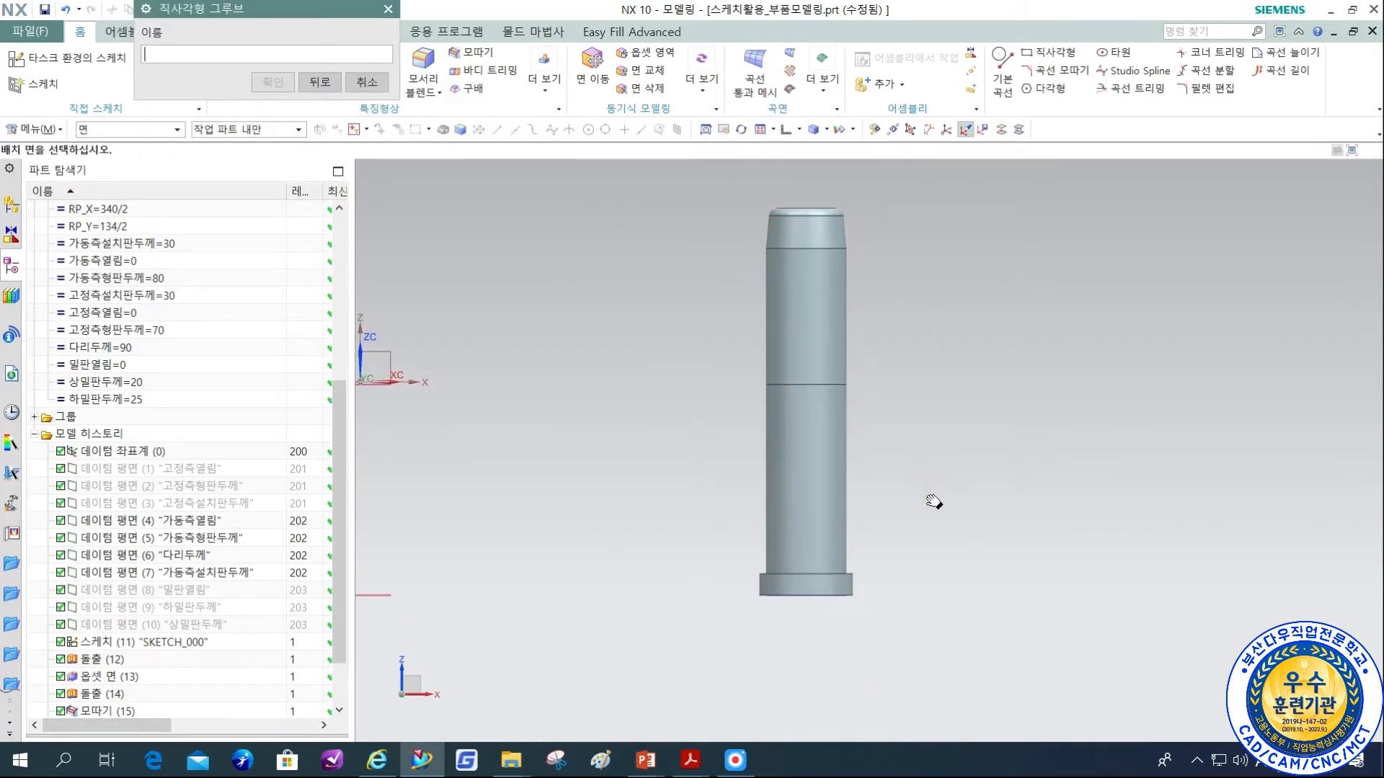
pyautogui.click(773, 563)
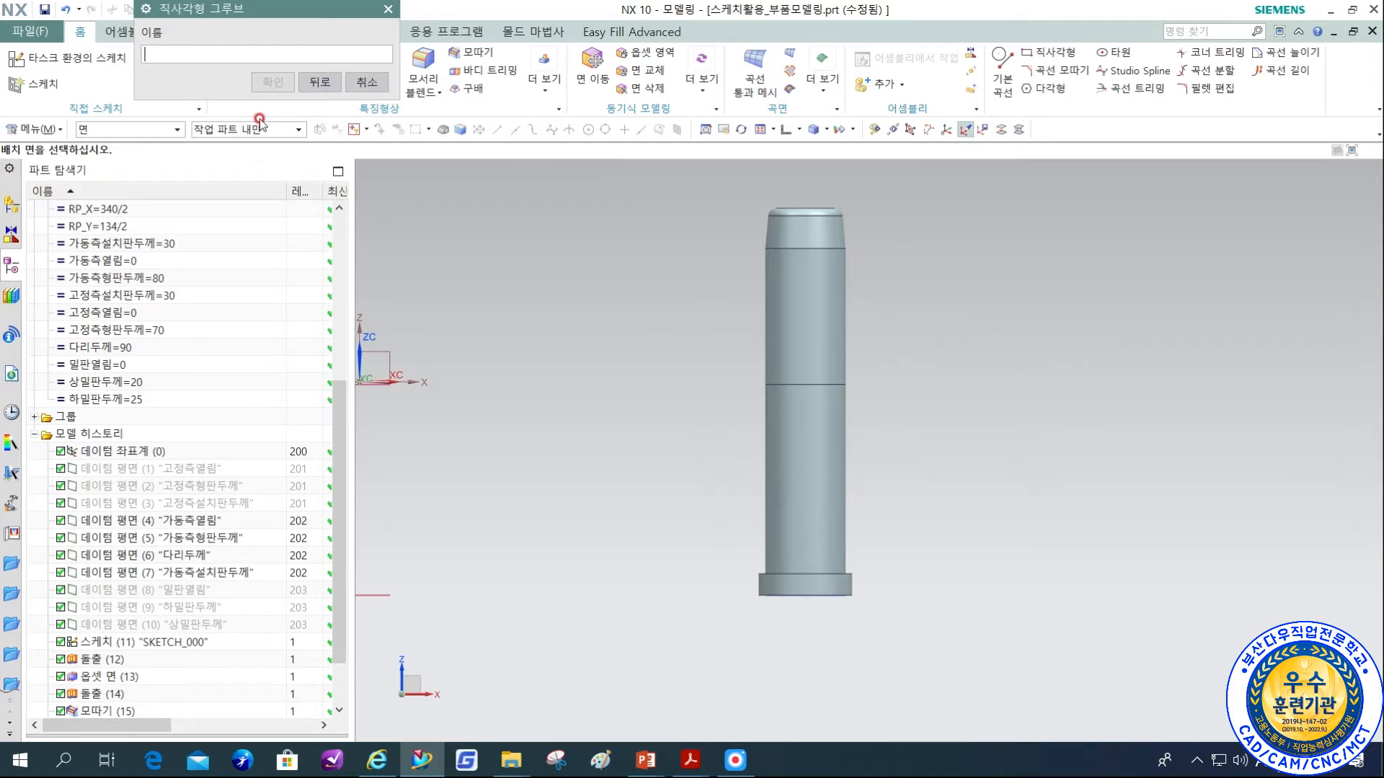
pyautogui.click(793, 524)
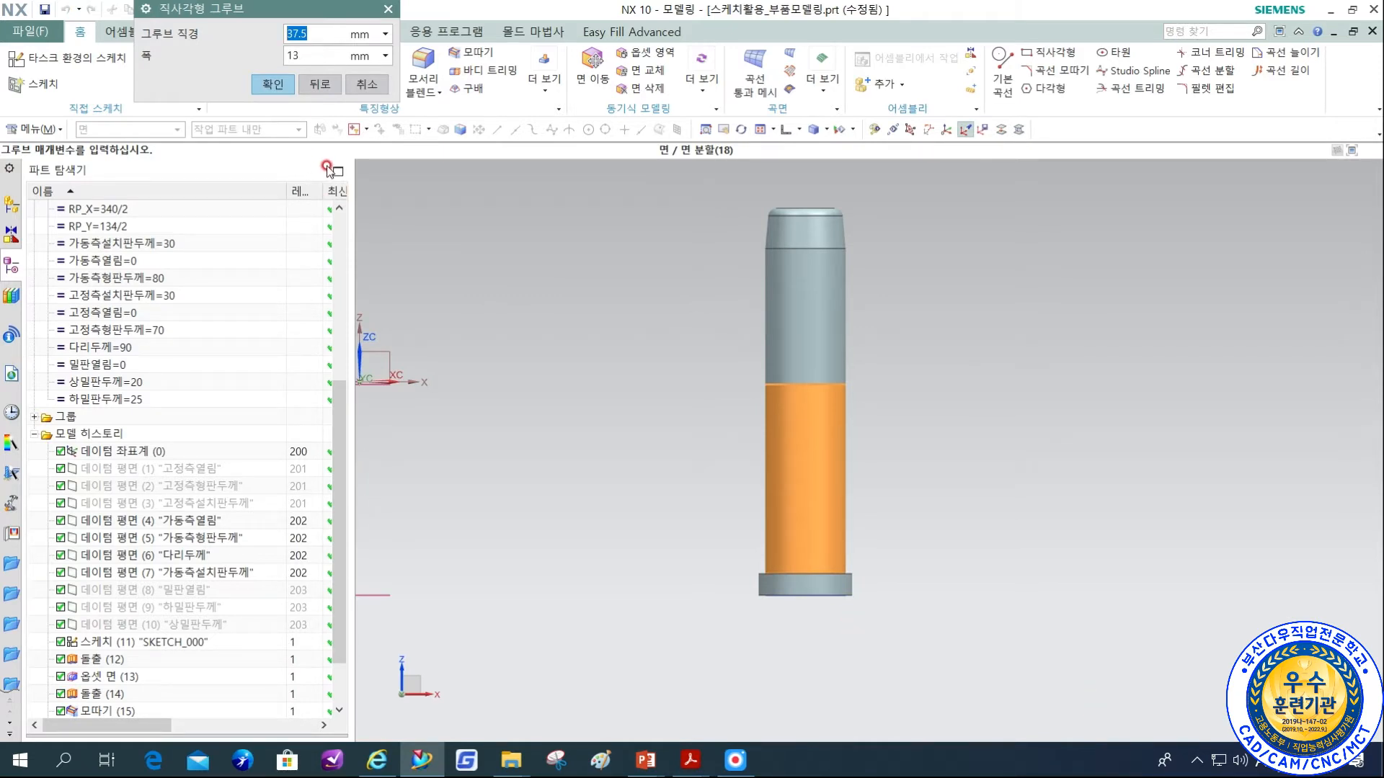
# Set the rectangular groove's diameter to GP_D-1 and its width to 3 mm.
pyautogui.click(690, 760)
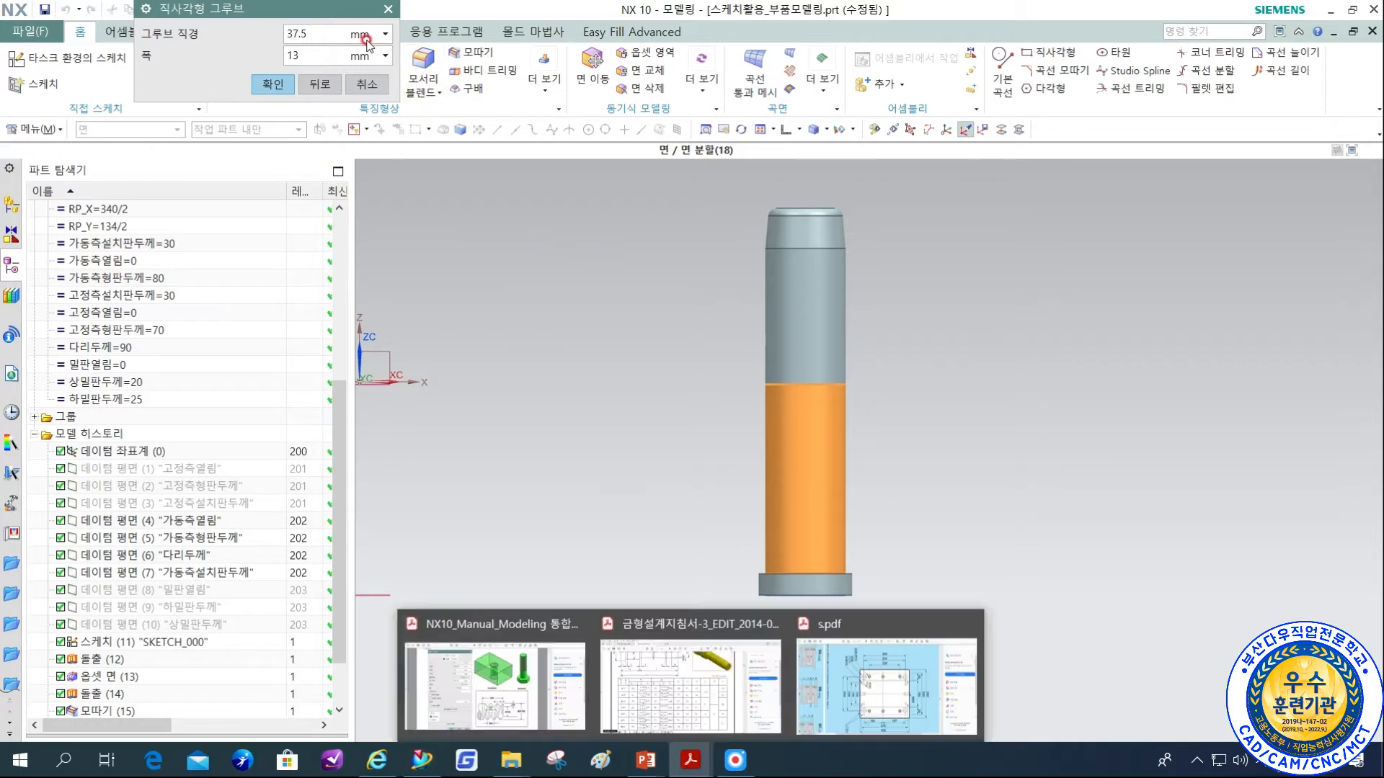
pyautogui.click(231, 43)
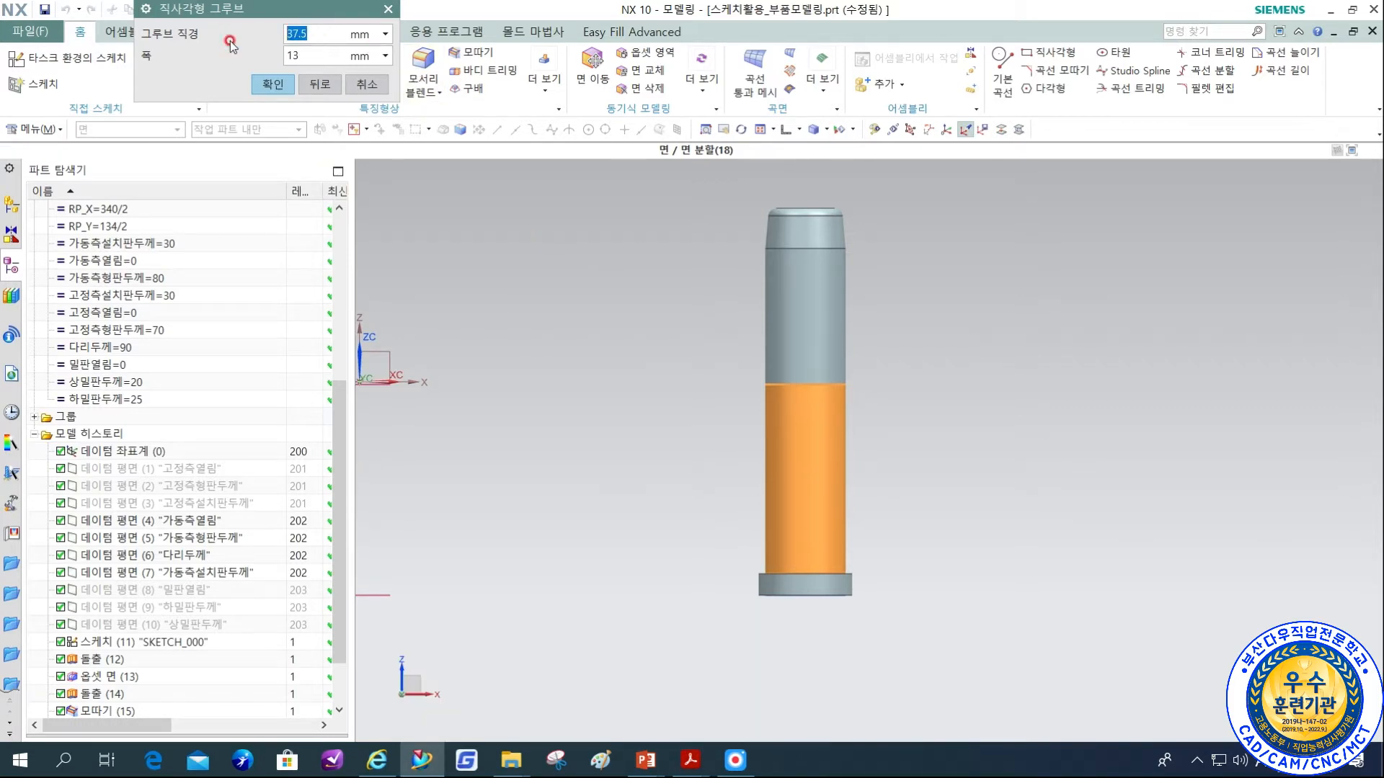
pyautogui.write('GP')
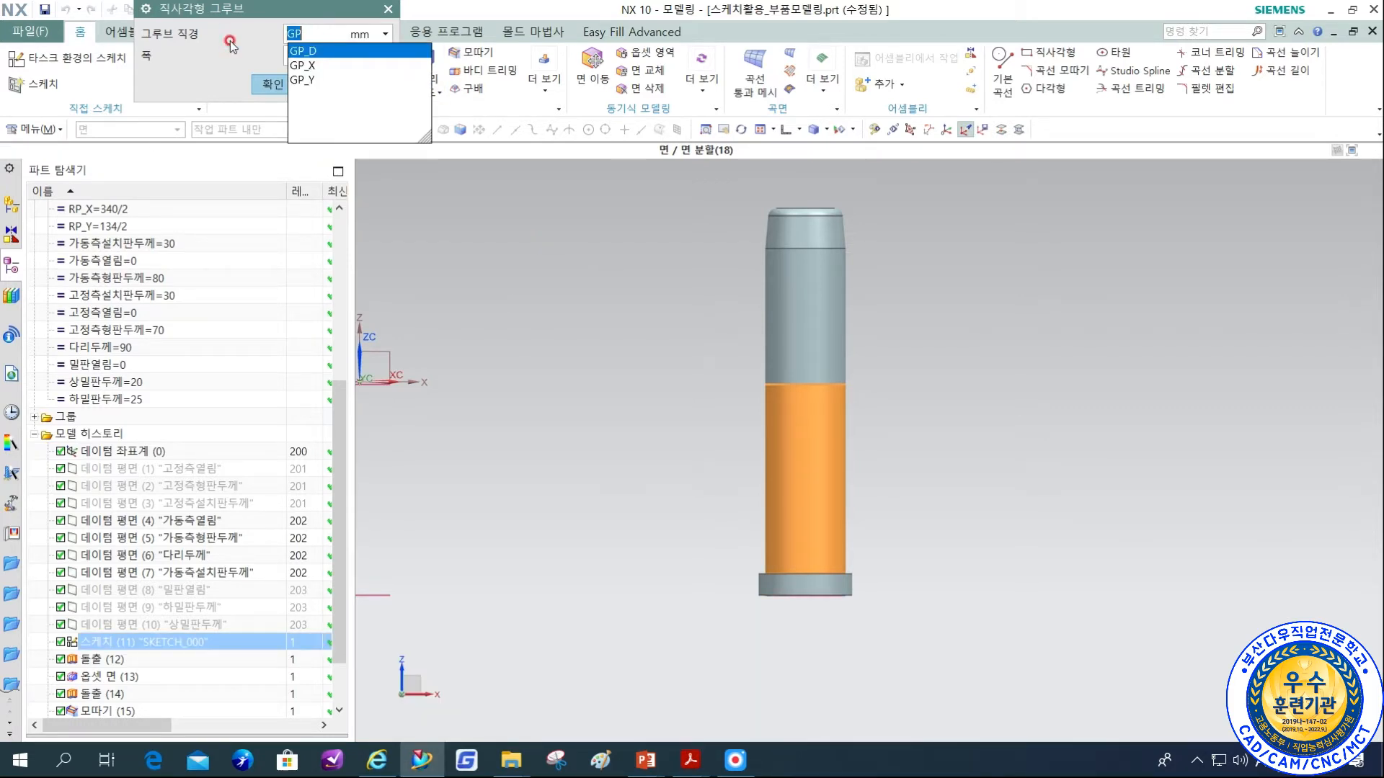
pyautogui.press('Return')
pyautogui.click(231, 44)
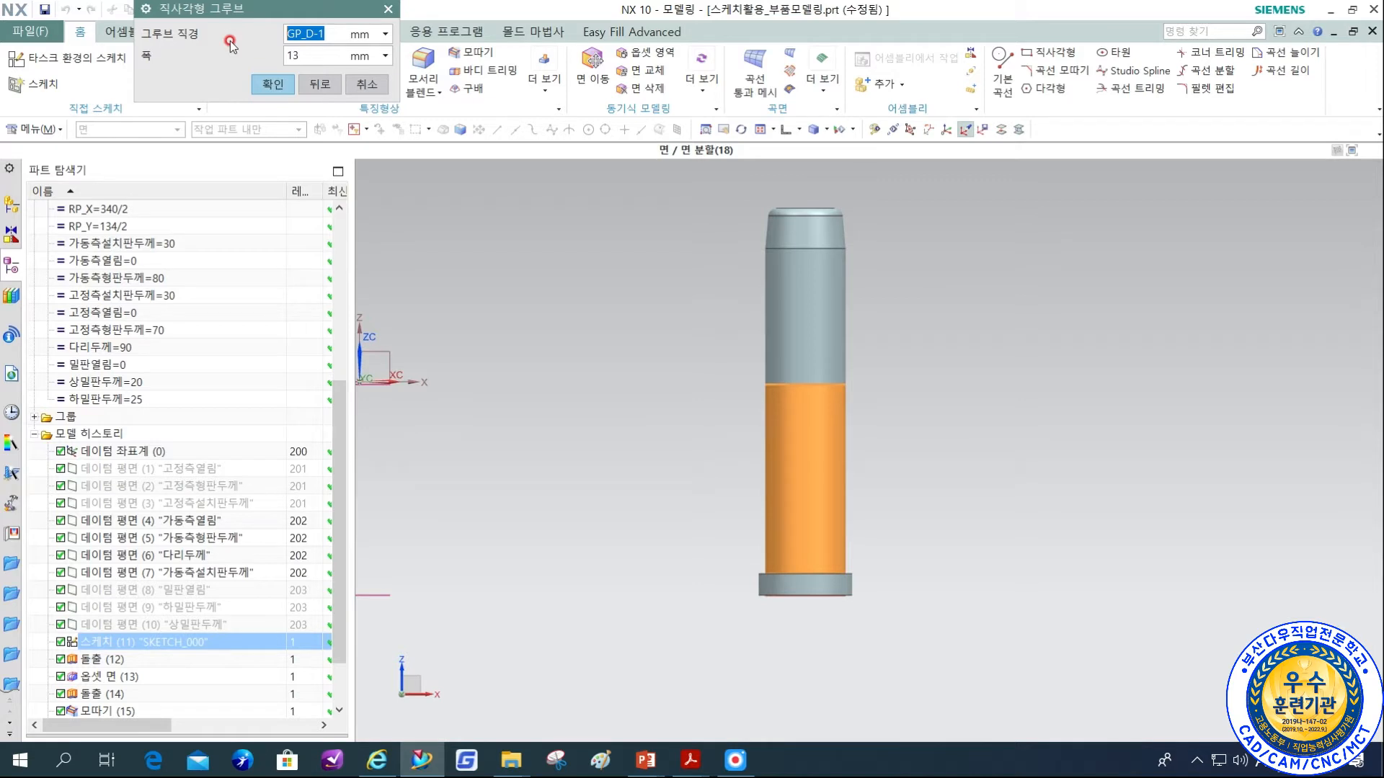
pyautogui.press('Tab')
pyautogui.write('3')
pyautogui.click(276, 85)
pyautogui.click(274, 85)
# Position the groove's lower edge at distance 0 from the head's upper edge.
pyautogui.scroll(3, 877, 596)
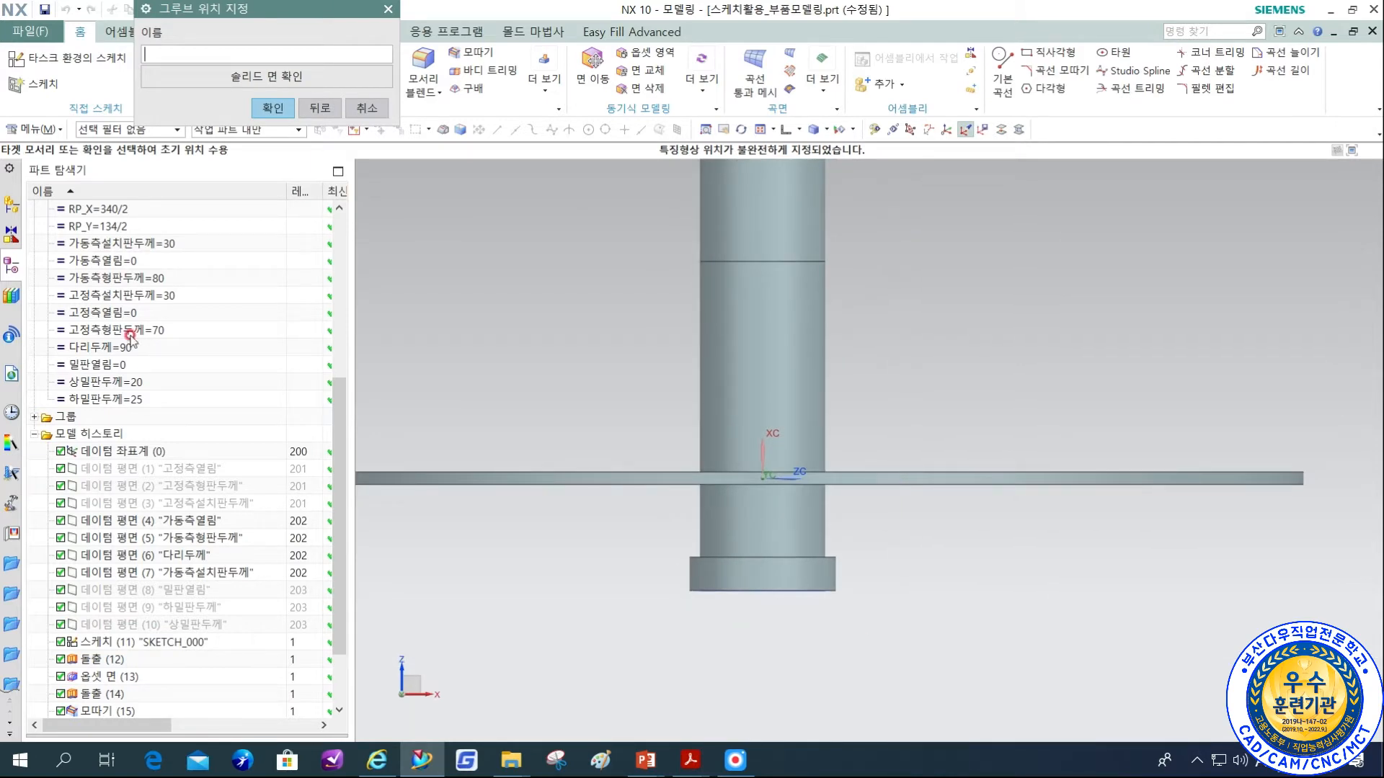
pyautogui.click(837, 550)
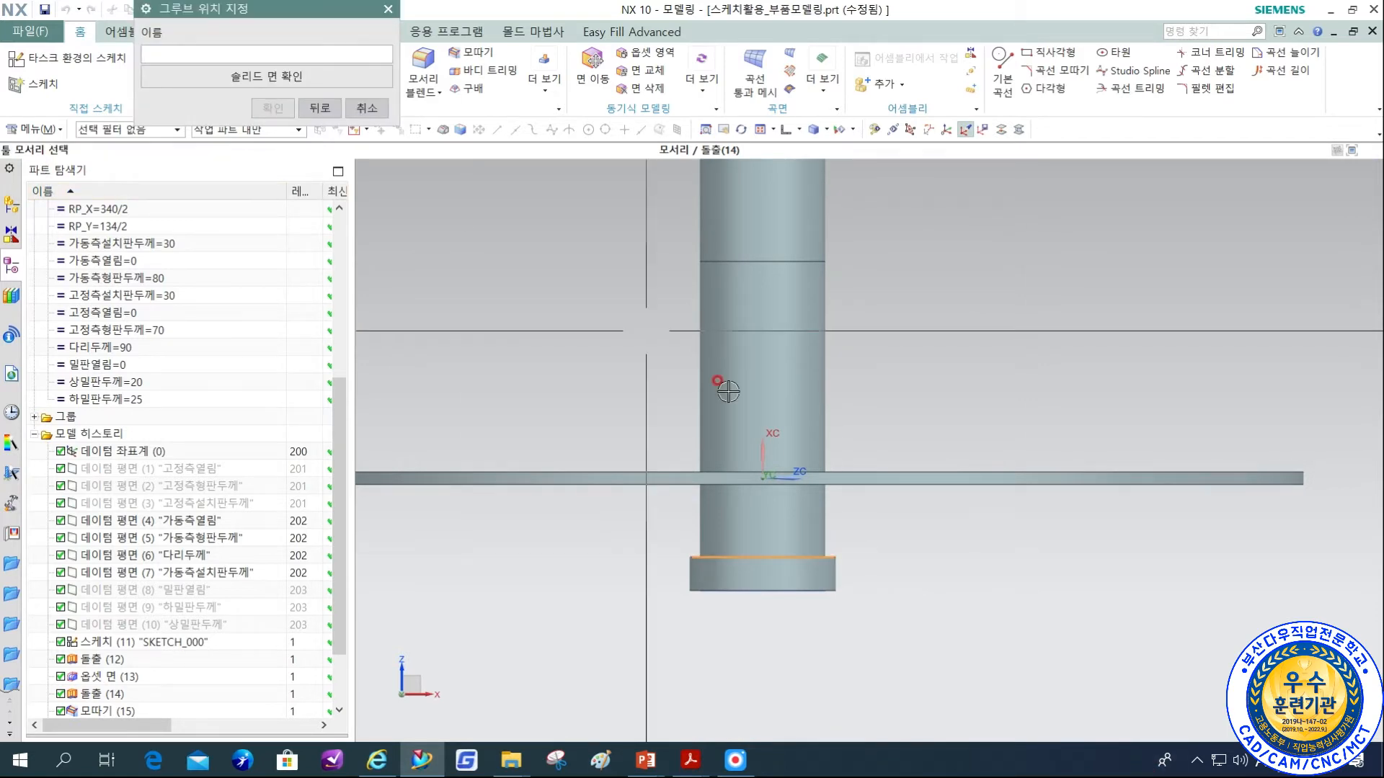
pyautogui.click(885, 490)
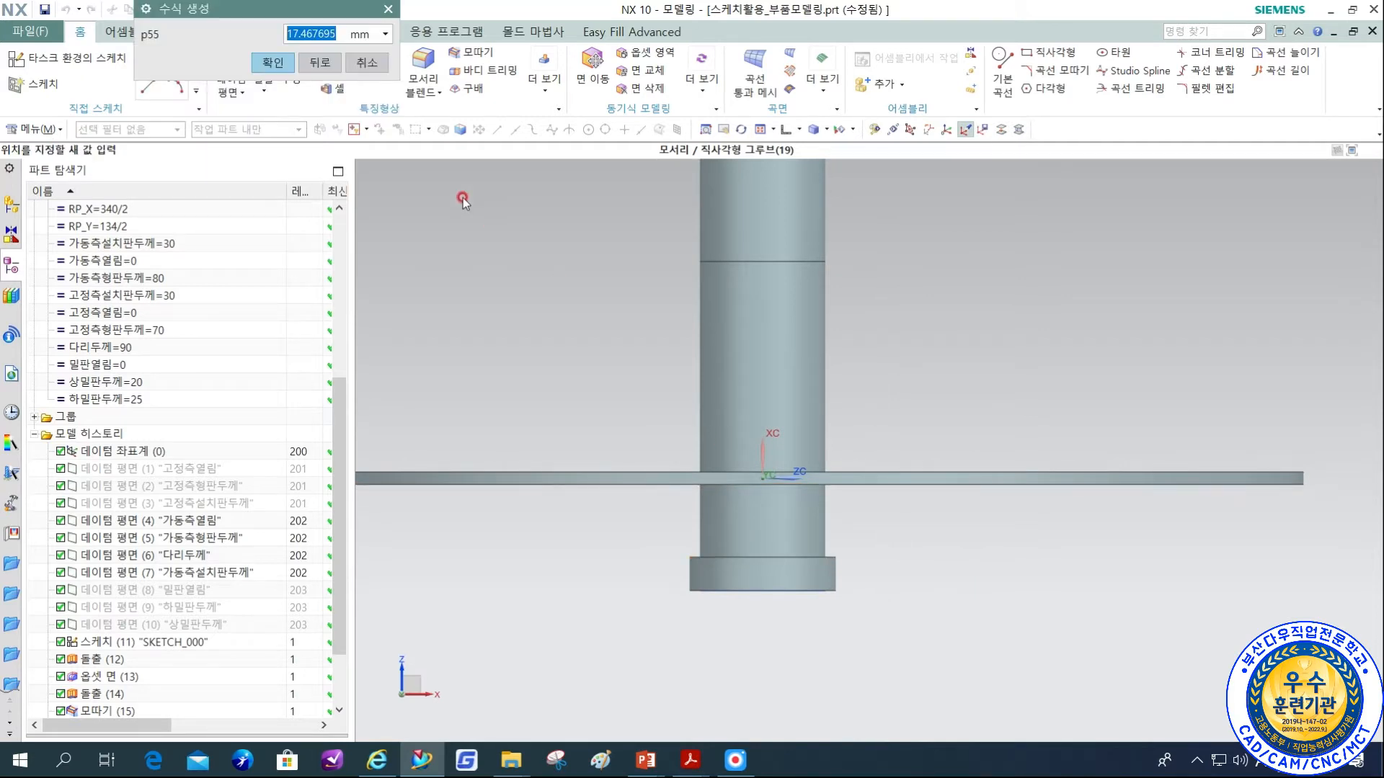
pyautogui.write('0')
pyautogui.click(278, 62)
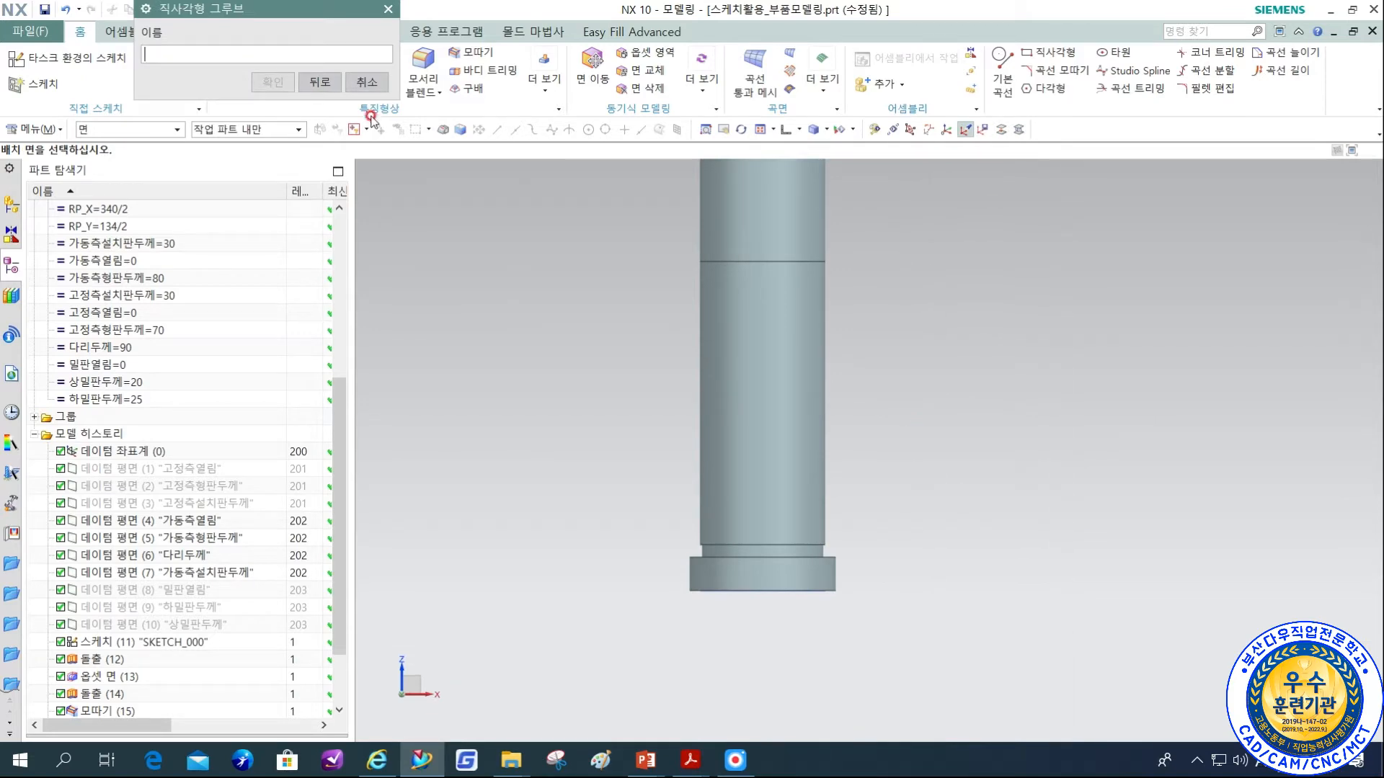
pyautogui.click(367, 82)
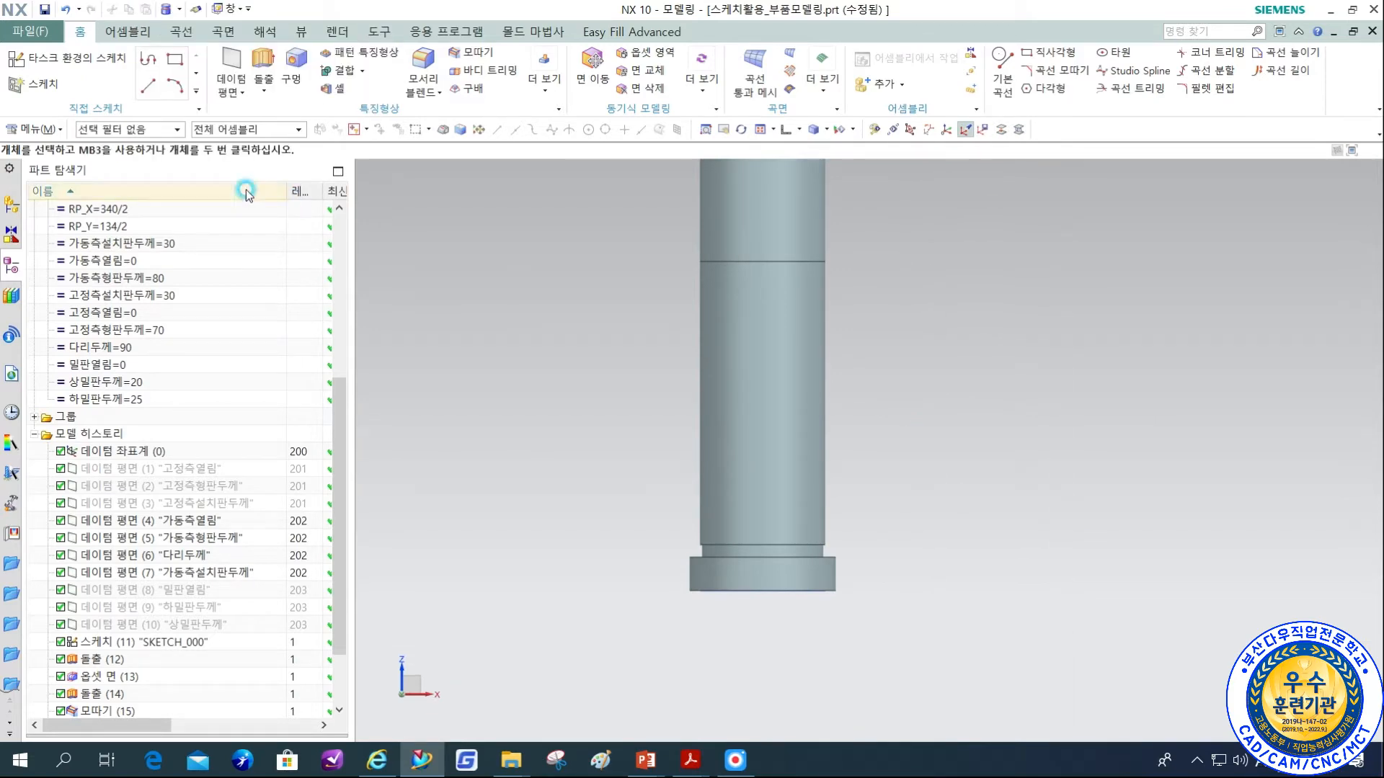
# Open Dia30 Guide Pin Type1.prt from the 가이드핀 folder of the Standard 3D library.
pyautogui.click(29, 30)
pyautogui.click(52, 85)
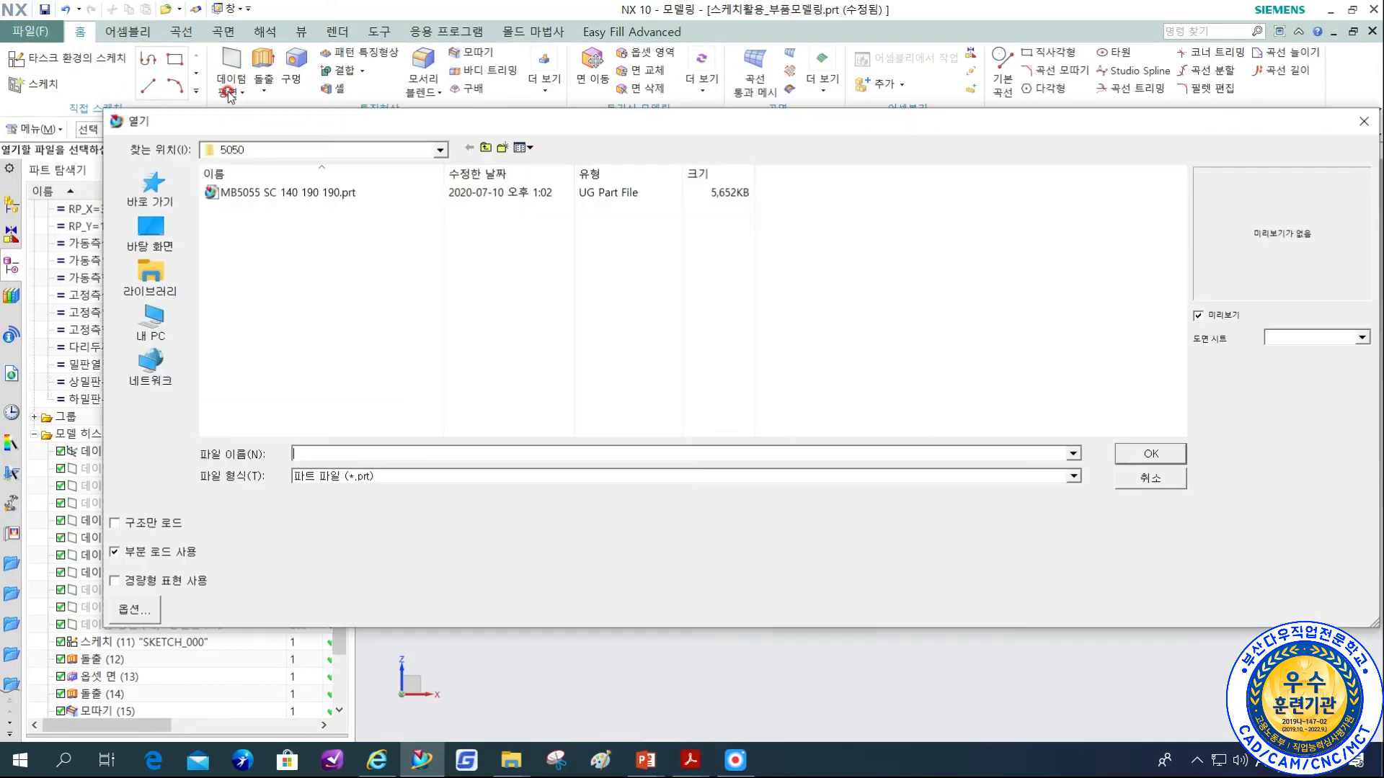
pyautogui.click(486, 148)
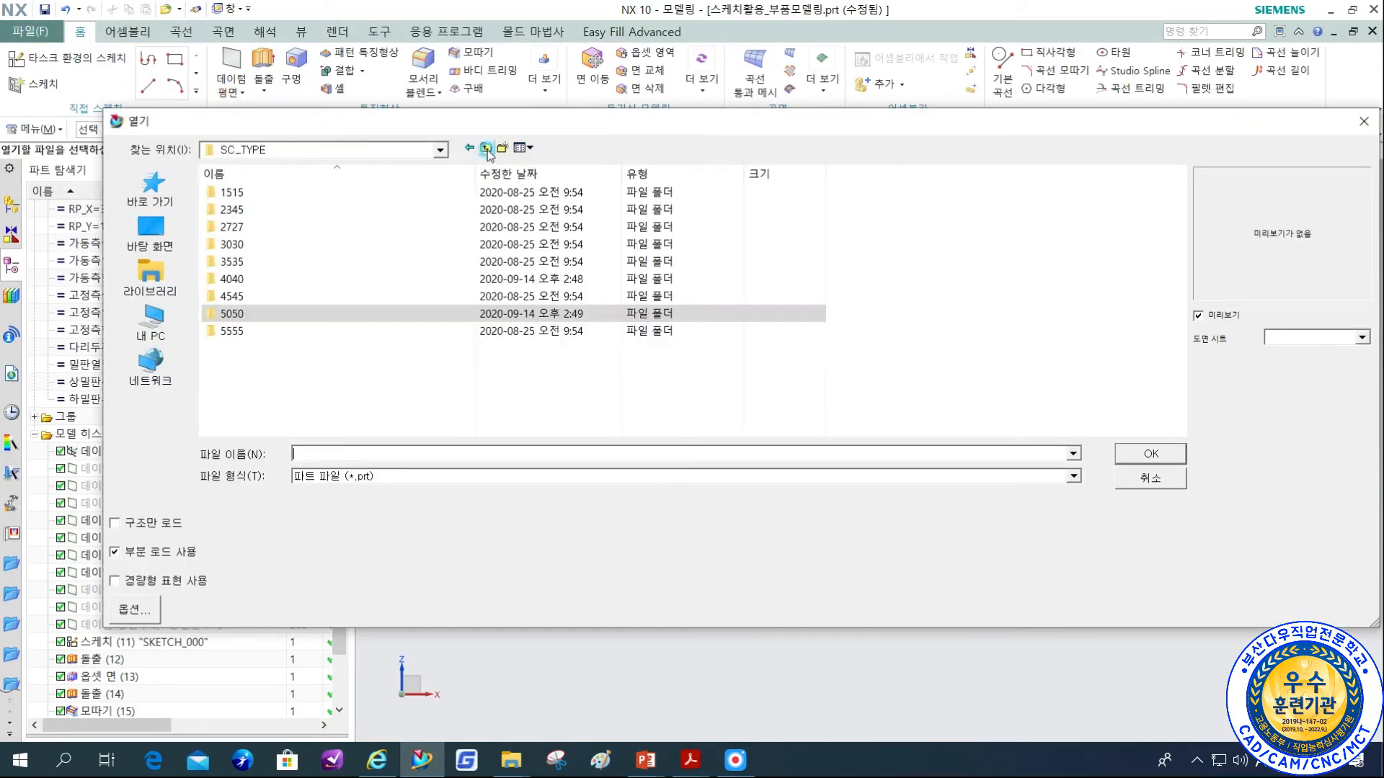
pyautogui.click(487, 148)
pyautogui.click(486, 148)
pyautogui.click(263, 204)
pyautogui.doubleClick(264, 192)
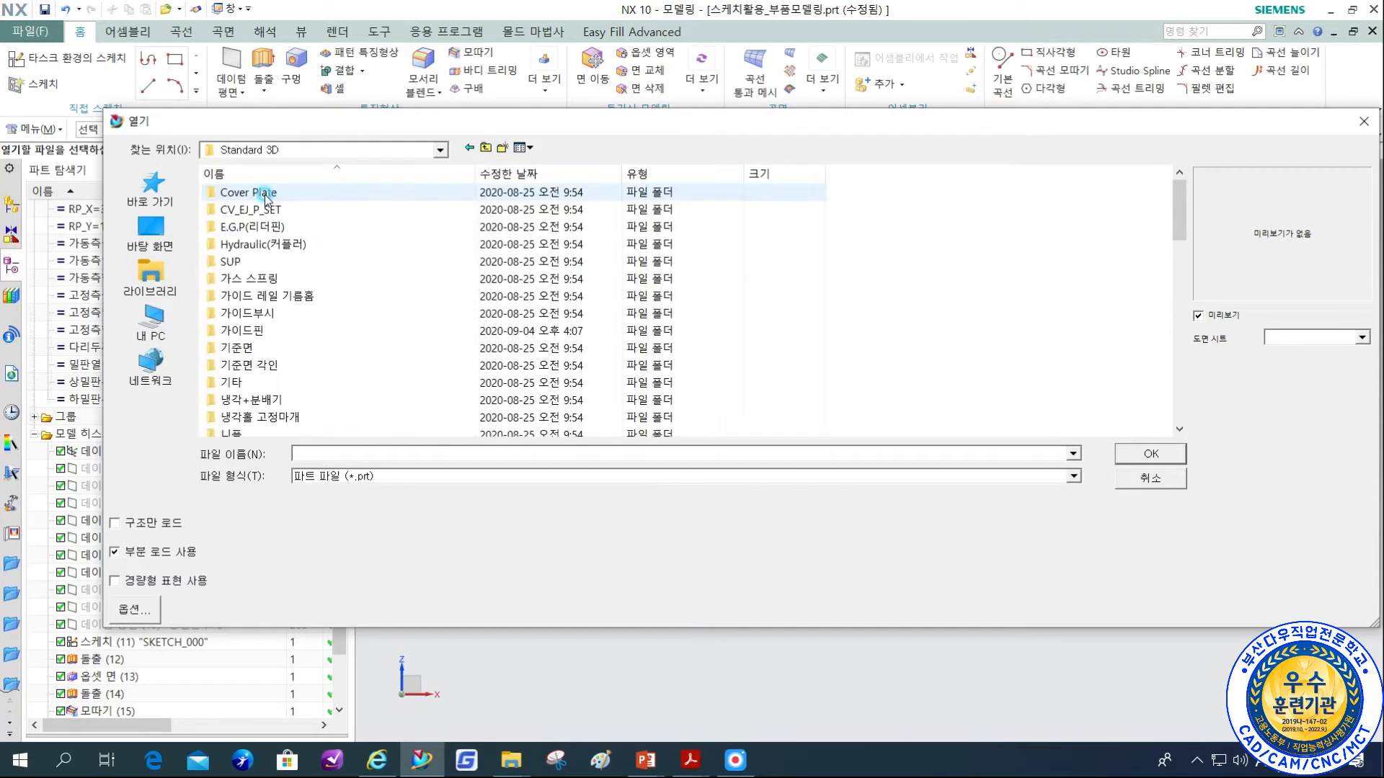
pyautogui.click(269, 315)
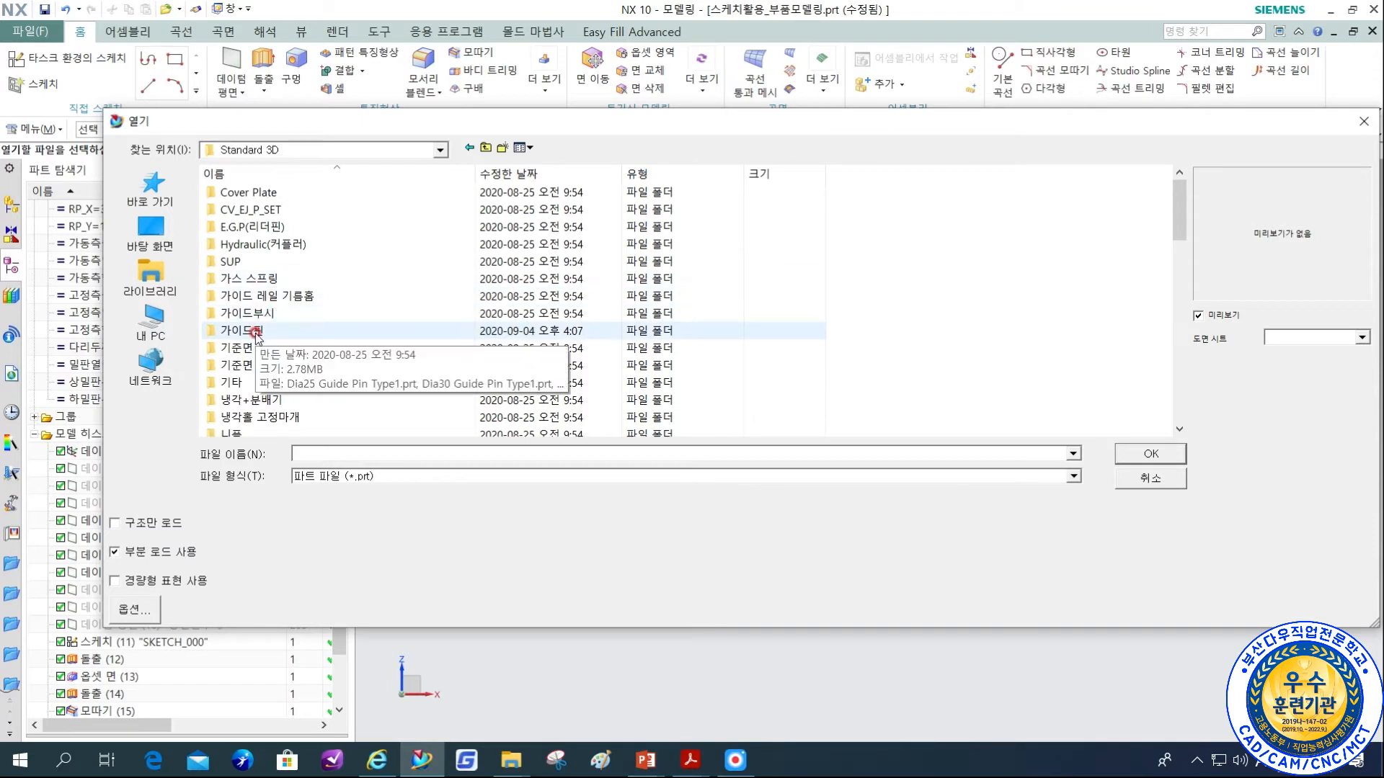
pyautogui.doubleClick(293, 326)
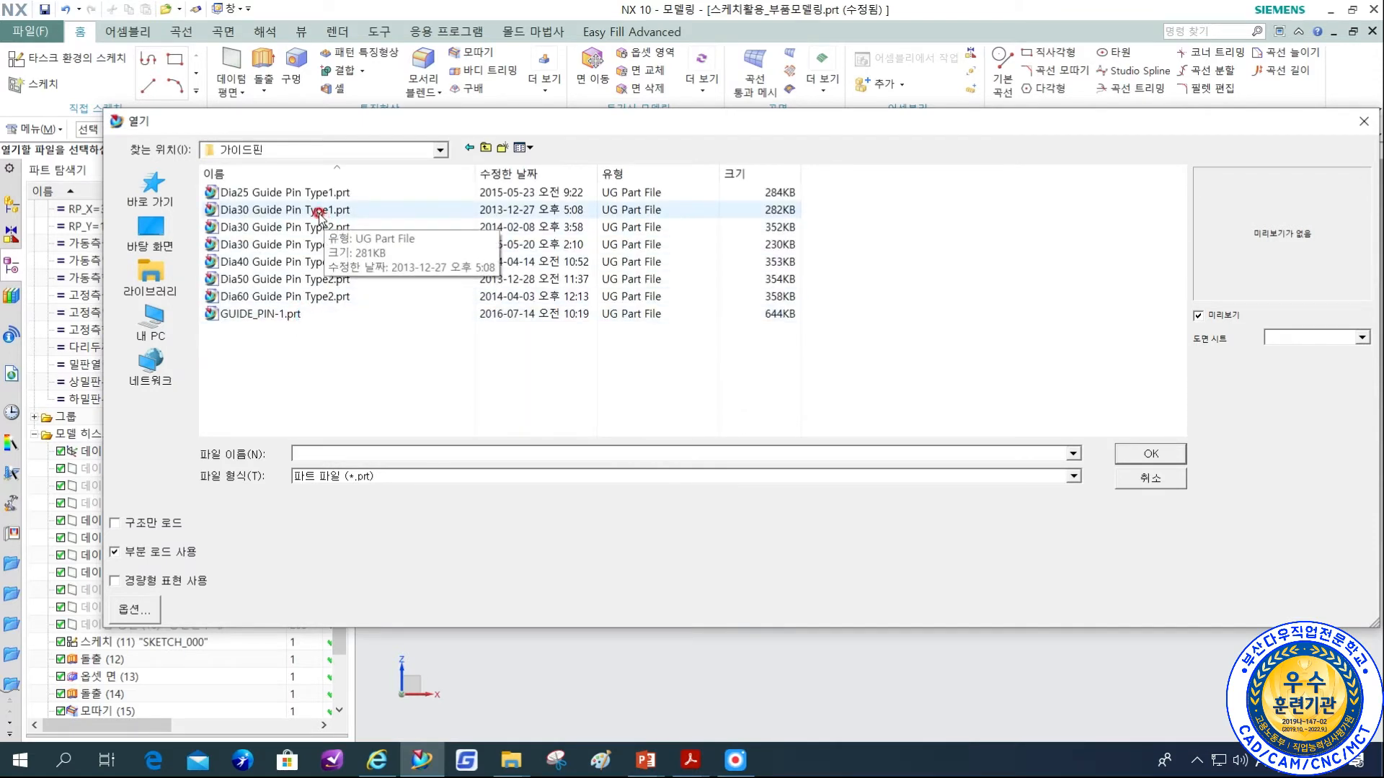
pyautogui.click(318, 211)
pyautogui.click(318, 211)
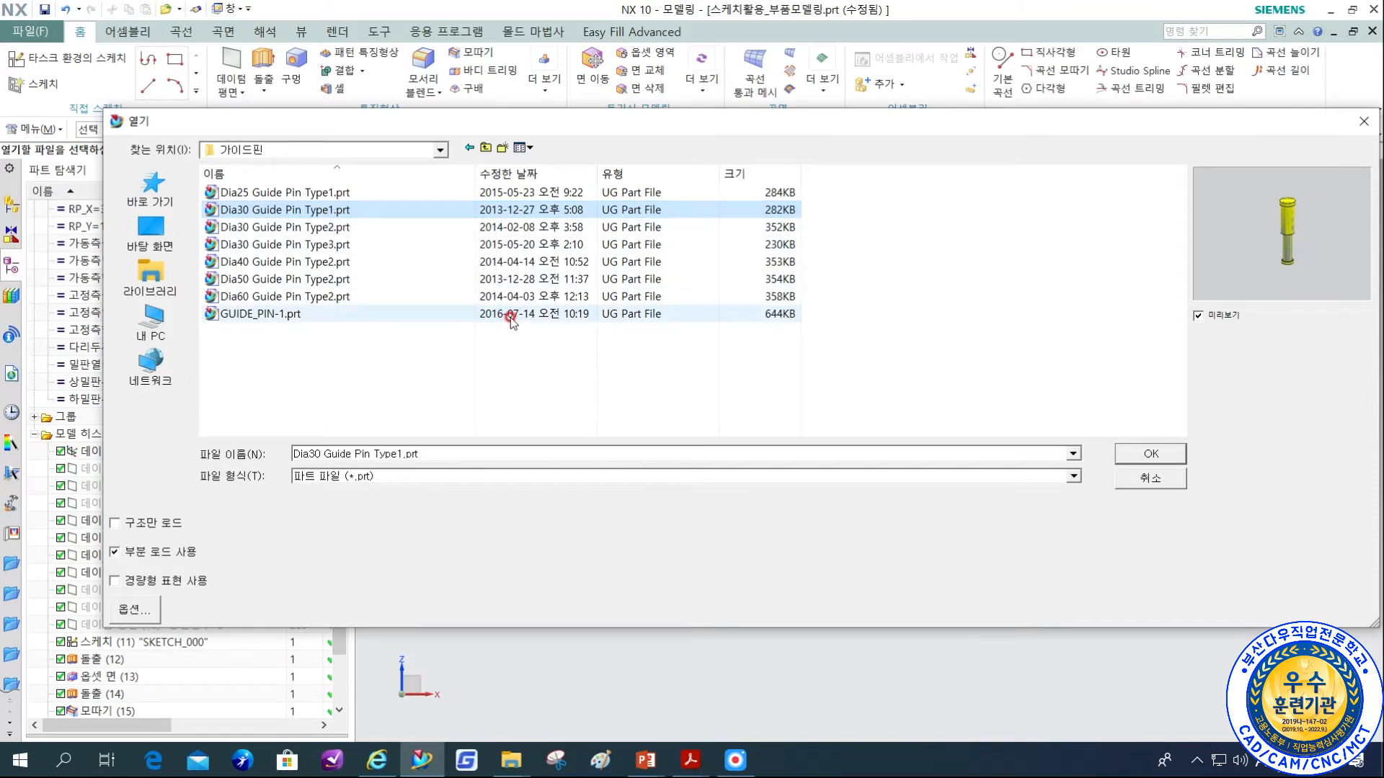
pyautogui.click(1118, 453)
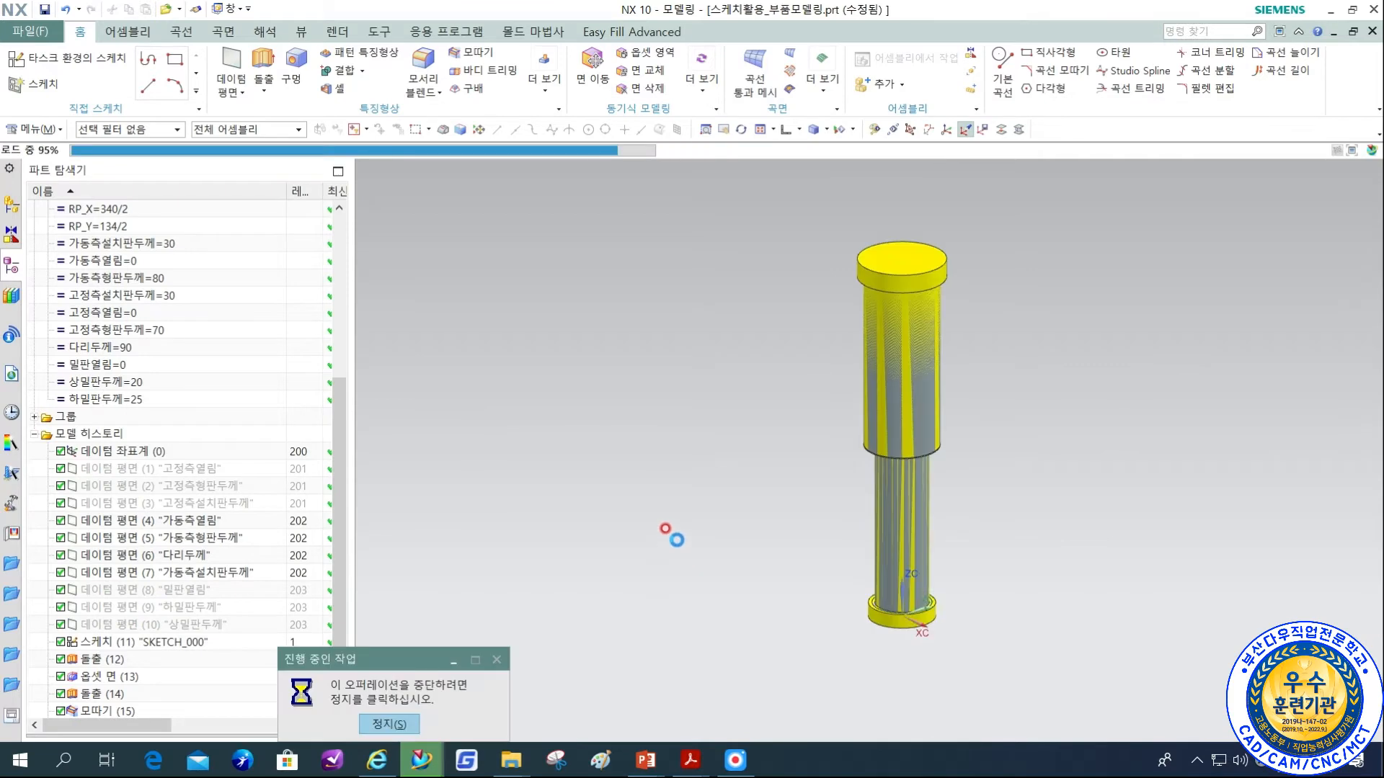
# Hide the yellow outer body surrounding the library guide pin and bush.
pyautogui.keyDown('shift'); pyautogui.moveTo(1055, 512); pyautogui.dragTo(965, 524, button='middle'); pyautogui.keyUp('shift')
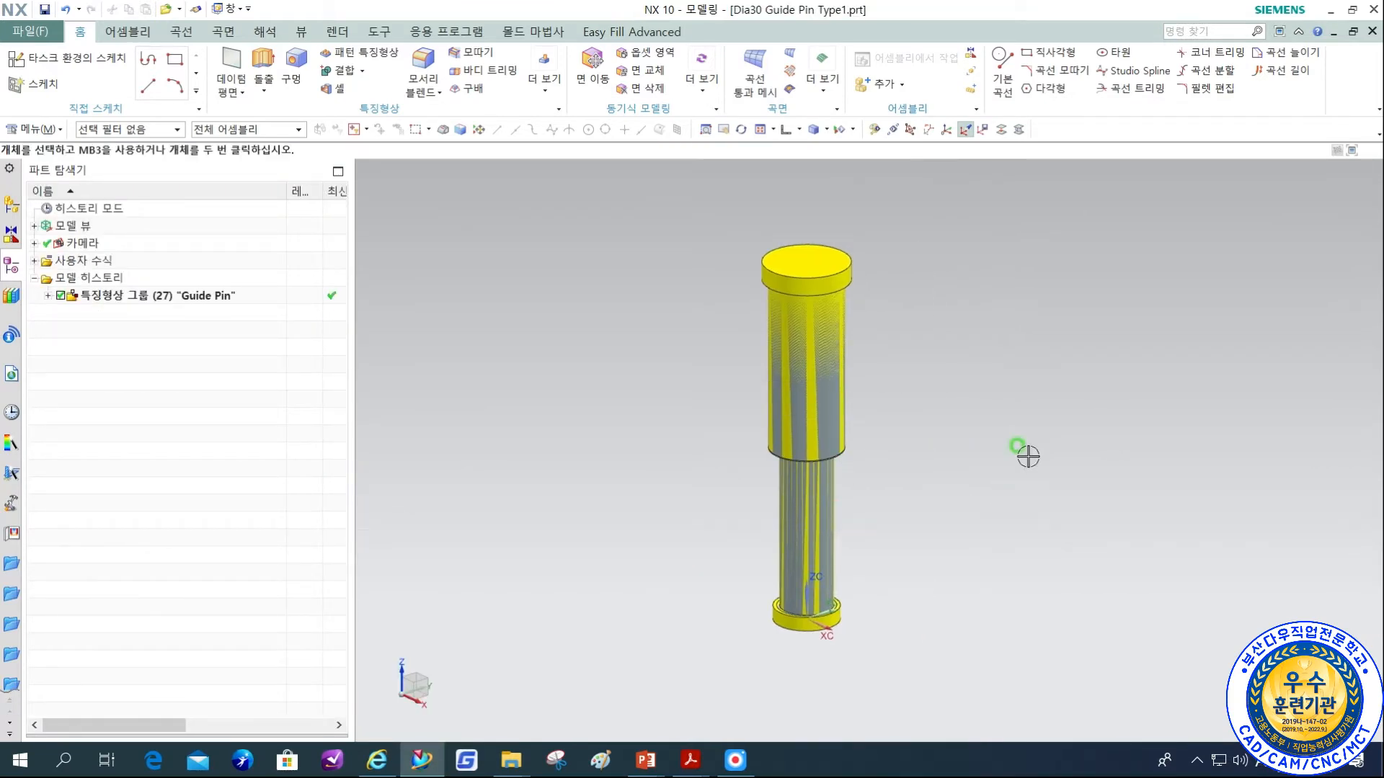
pyautogui.click(814, 259)
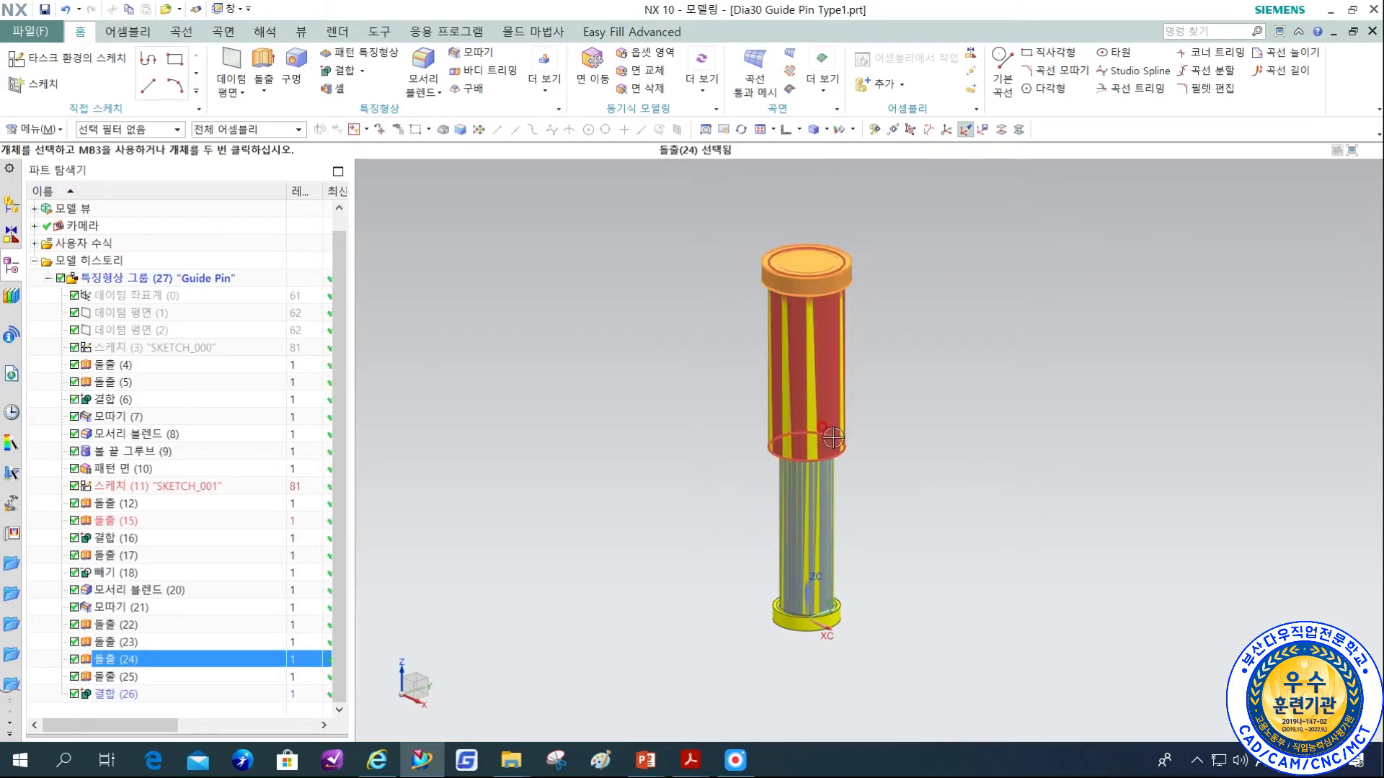
pyautogui.press('Escape')
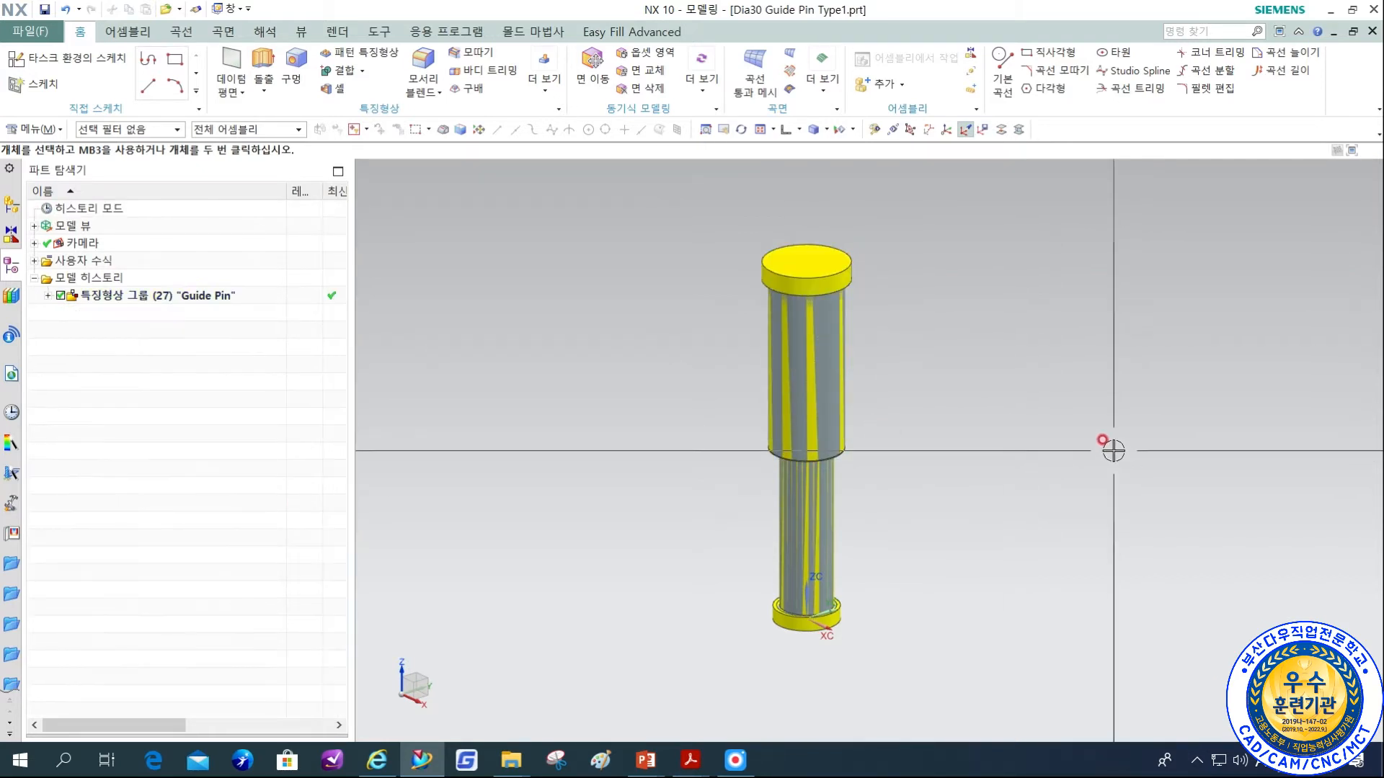
pyautogui.hotkey('ctrl', 'b')
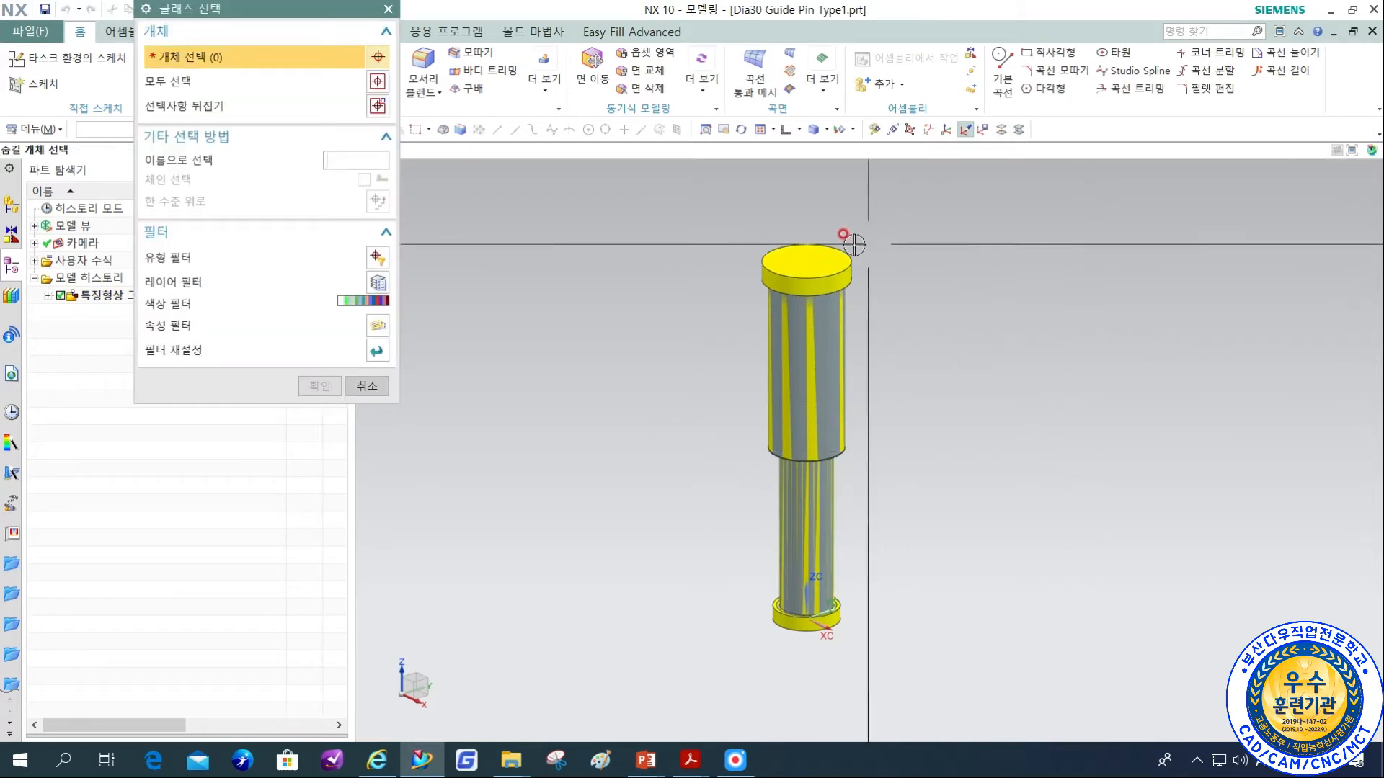
pyautogui.click(808, 277)
pyautogui.middleClick(914, 436)
# Hide the guide bush body around the upper part of the library pin.
pyautogui.moveTo(914, 437); pyautogui.dragTo(898, 382, button='middle')
pyautogui.moveTo(923, 519)
pyautogui.mouseDown(button='middle')
pyautogui.moveTo(872, 566)
pyautogui.moveTo(858, 463)
pyautogui.moveTo(914, 525)
pyautogui.mouseUp(button='middle')
pyautogui.scroll(4, 824, 566)
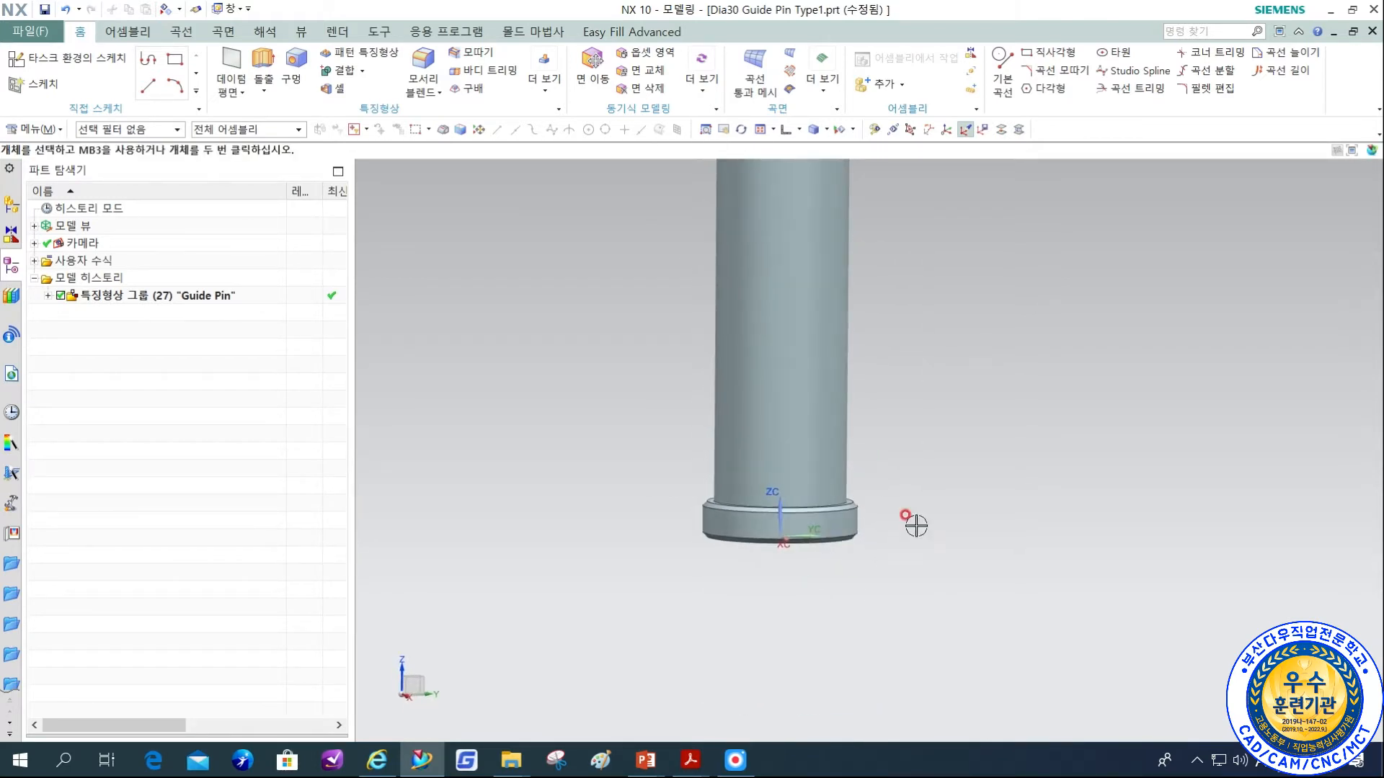
pyautogui.keyDown('shift'); pyautogui.moveTo(808, 491); pyautogui.dragTo(810, 732, button='middle'); pyautogui.keyUp('shift')
pyautogui.keyDown('shift'); pyautogui.moveTo(1031, 398); pyautogui.dragTo(896, 534, button='middle'); pyautogui.keyUp('shift')
pyautogui.hotkey('ctrl', 'b')
pyautogui.click(722, 425)
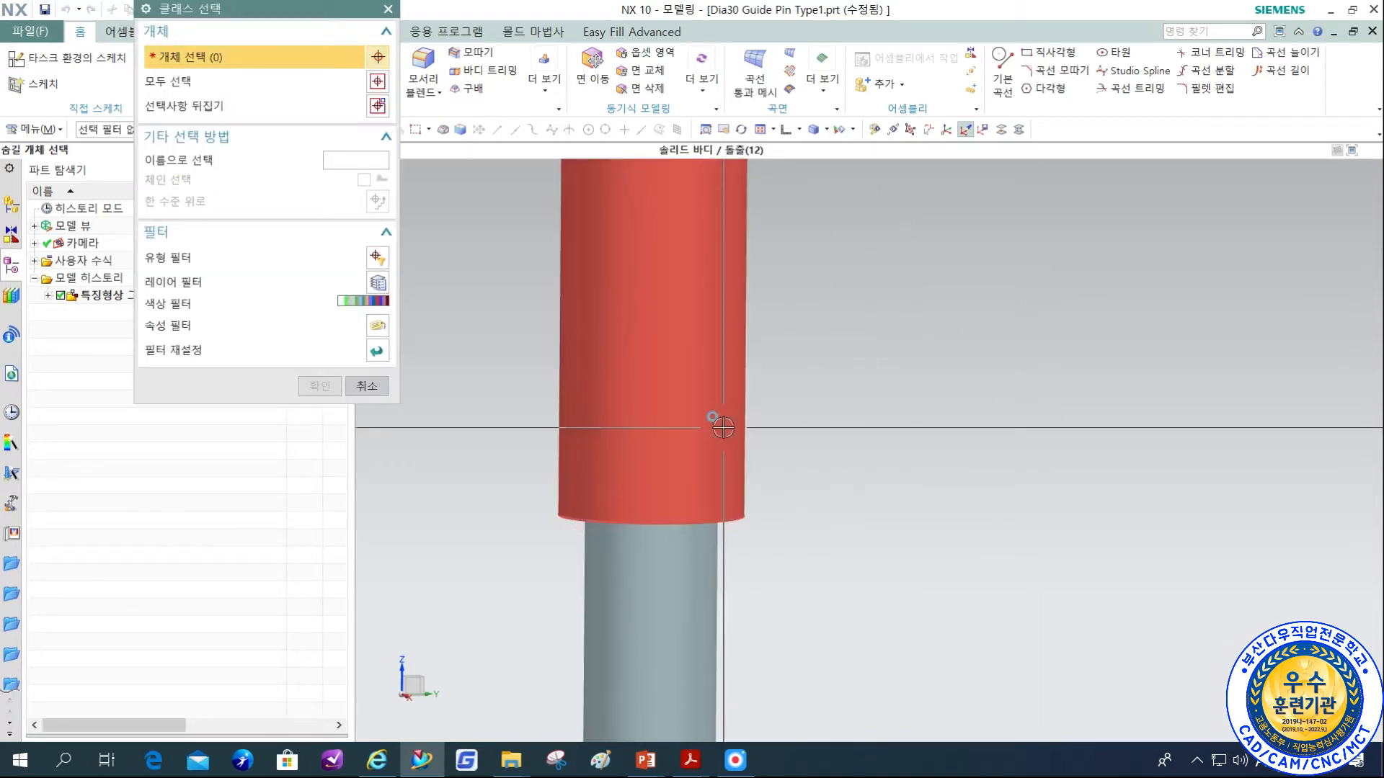
pyautogui.middleClick(724, 408)
# Inspect the exposed pin's oil grooves, list the features in its Guide Pin feature group, and open the part's expressions.
pyautogui.keyDown('ctrl'); pyautogui.moveTo(693, 276); pyautogui.dragTo(695, 477, button='middle'); pyautogui.keyUp('ctrl')
pyautogui.keyDown('ctrl'); pyautogui.moveTo(645, 279); pyautogui.dragTo(766, 120, button='middle'); pyautogui.keyUp('ctrl')
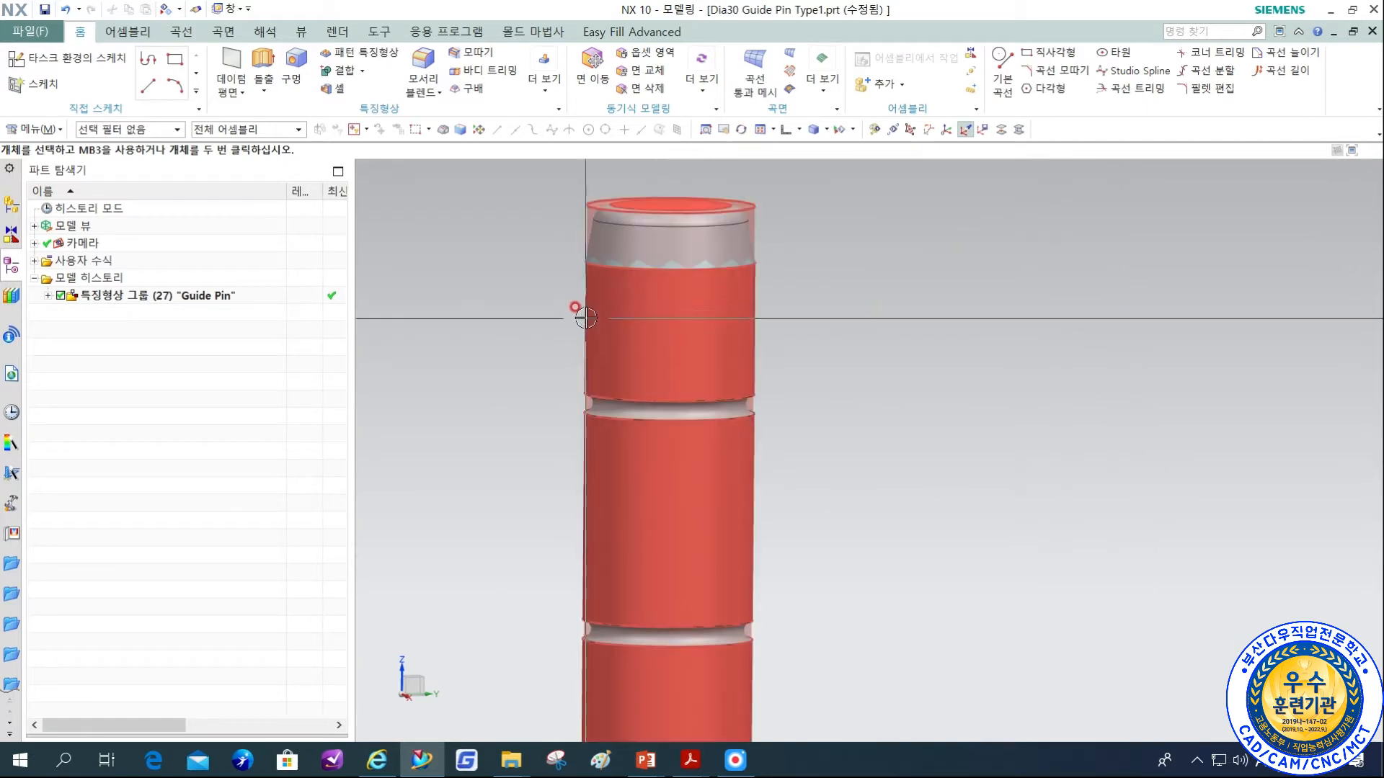
pyautogui.scroll(1, 513, 290)
pyautogui.scroll(3, 1078, 339)
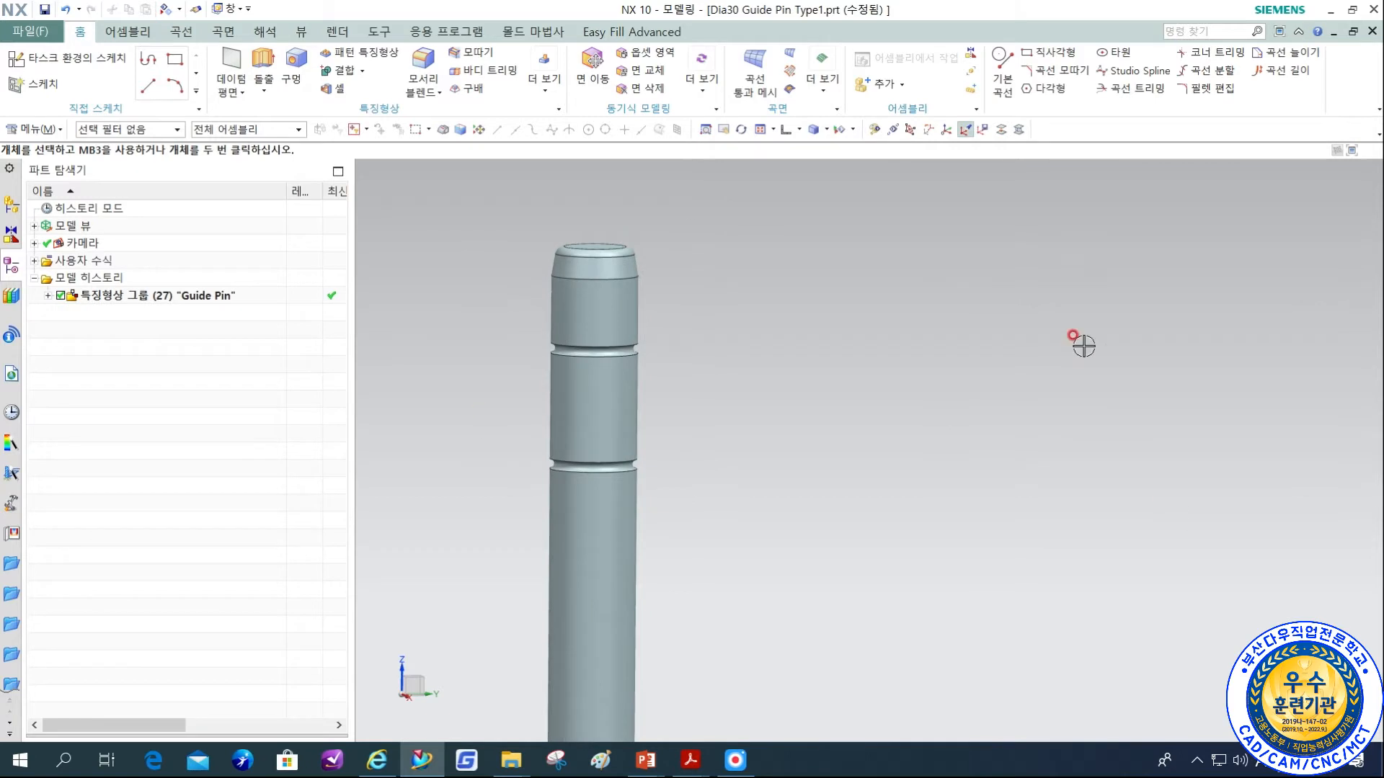
pyautogui.keyDown('shift'); pyautogui.moveTo(750, 541); pyautogui.dragTo(810, 453, button='middle'); pyautogui.keyUp('shift')
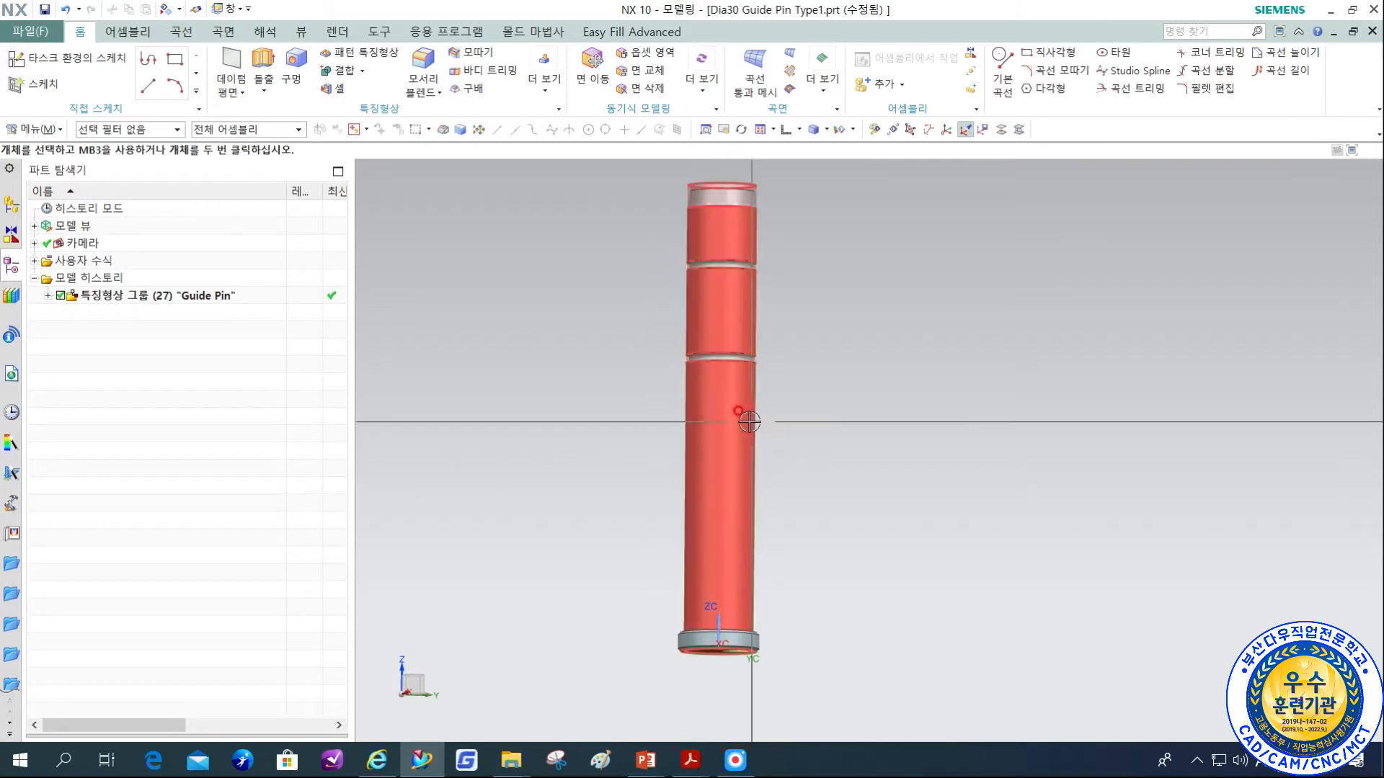
pyautogui.click(49, 296)
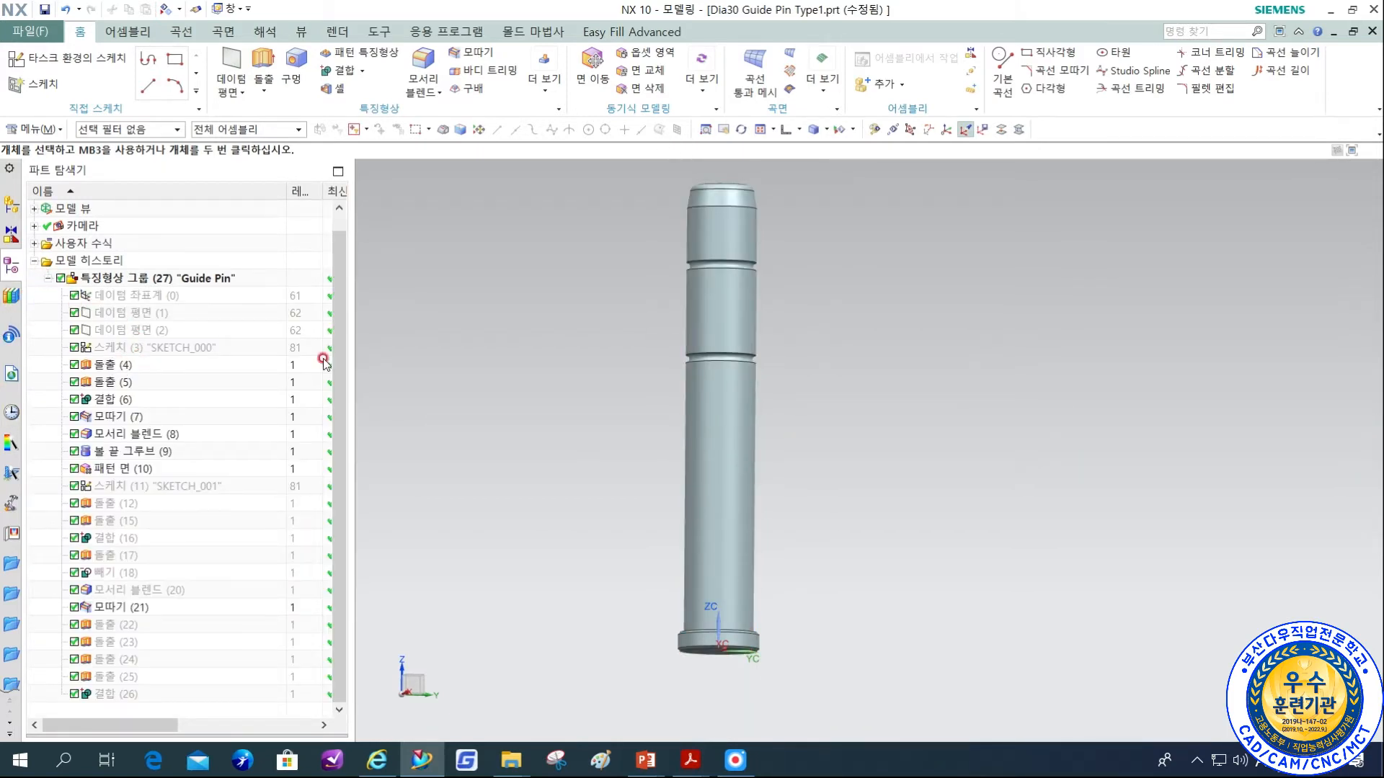
pyautogui.hotkey('ctrl', 'e')
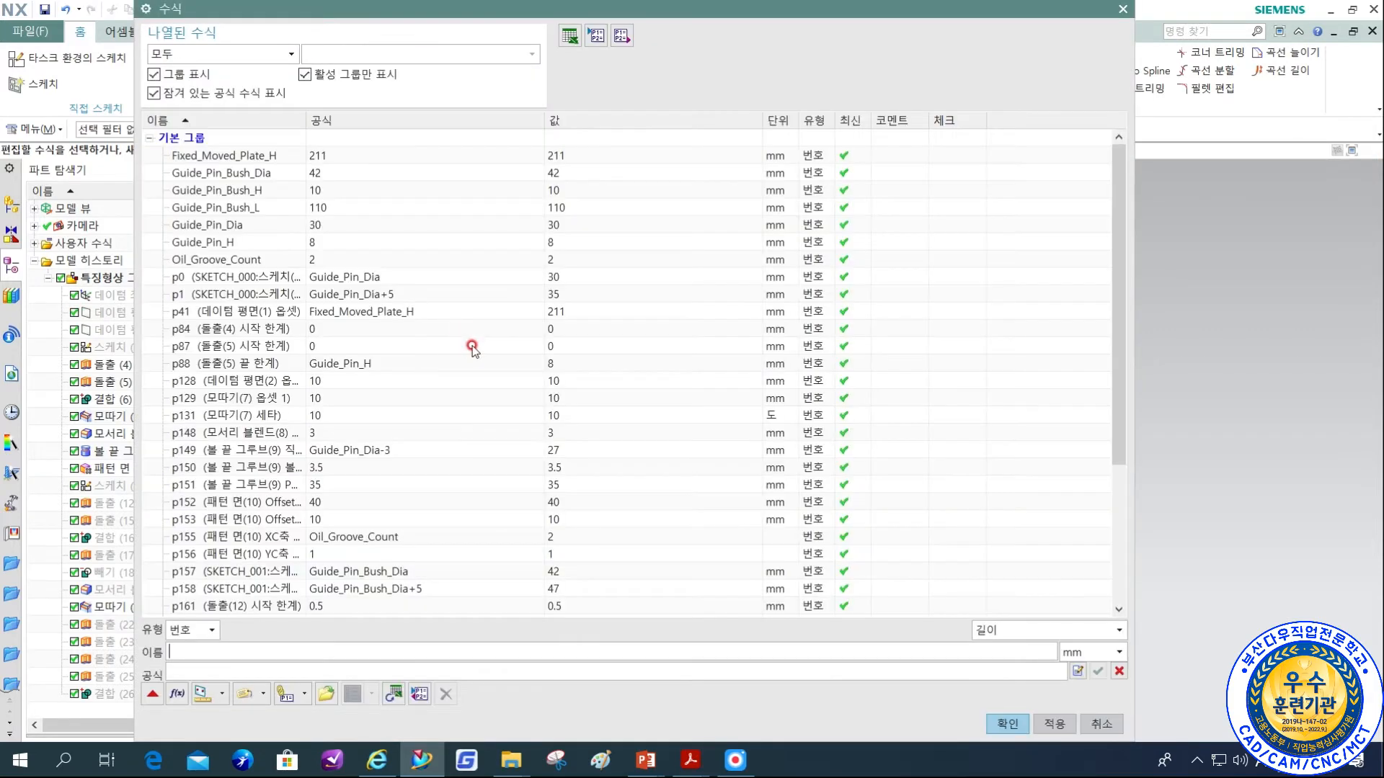
# Examine the library part's named guide pin and bush expressions and the formulas that reference them, then close the expressions list.
pyautogui.click(265, 157)
pyautogui.click(265, 177)
pyautogui.click(258, 194)
pyautogui.click(256, 210)
pyautogui.click(246, 227)
pyautogui.click(246, 242)
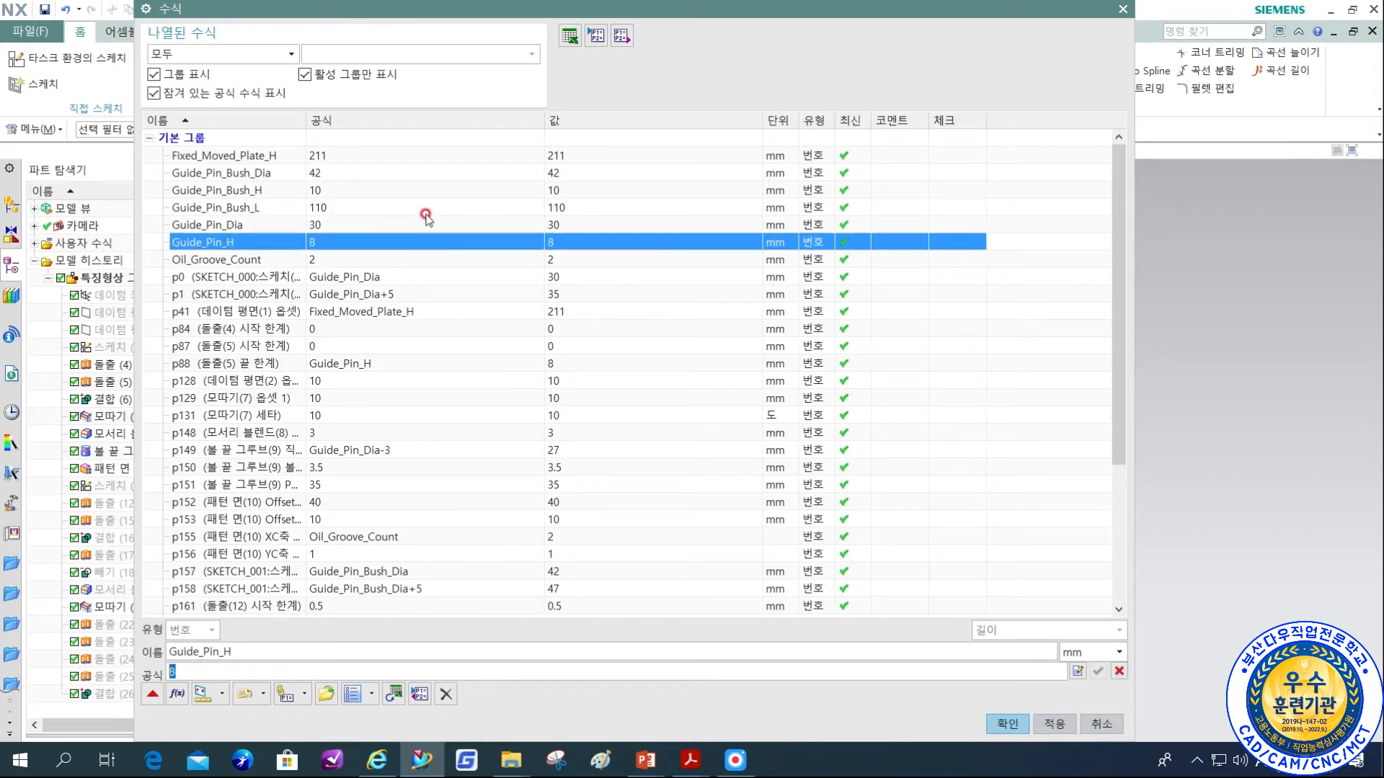
pyautogui.scroll(-4, 417, 432)
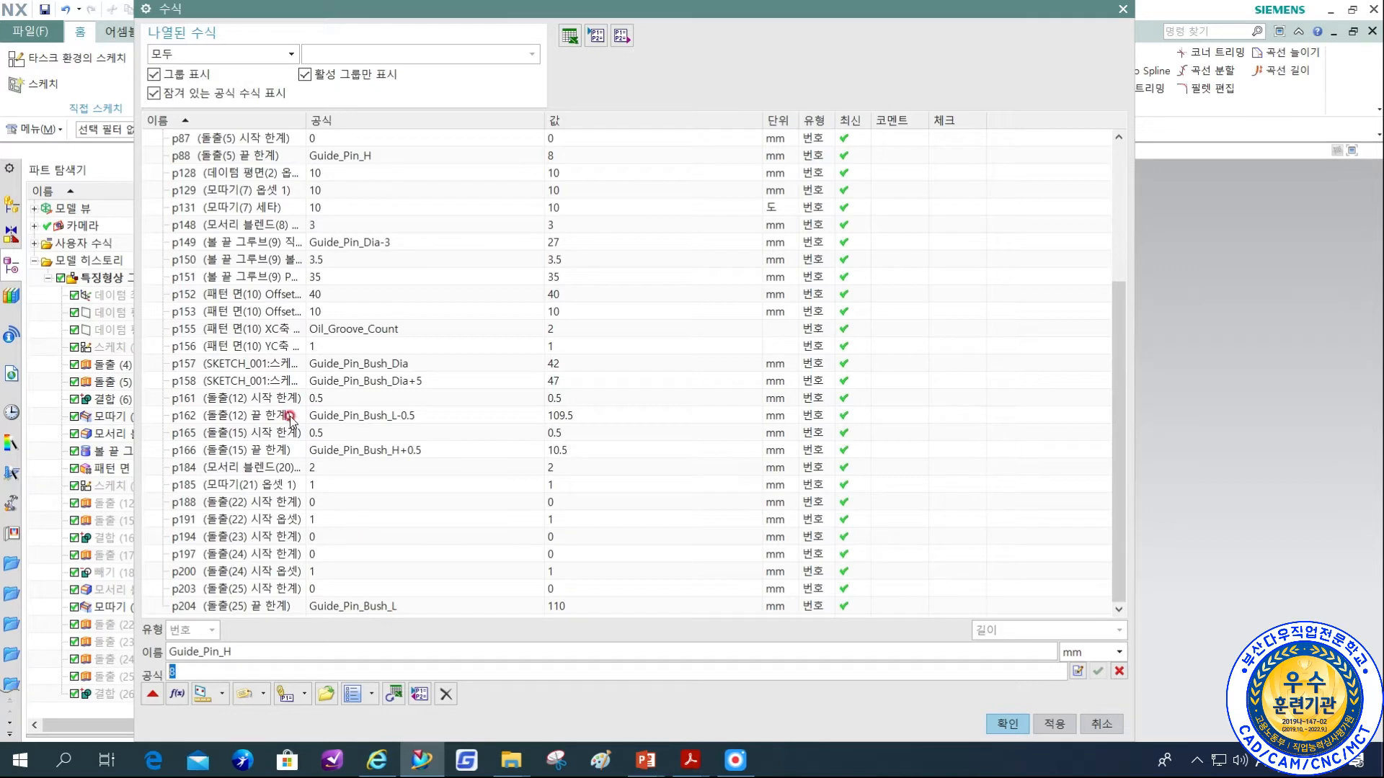
pyautogui.click(397, 416)
pyautogui.click(404, 451)
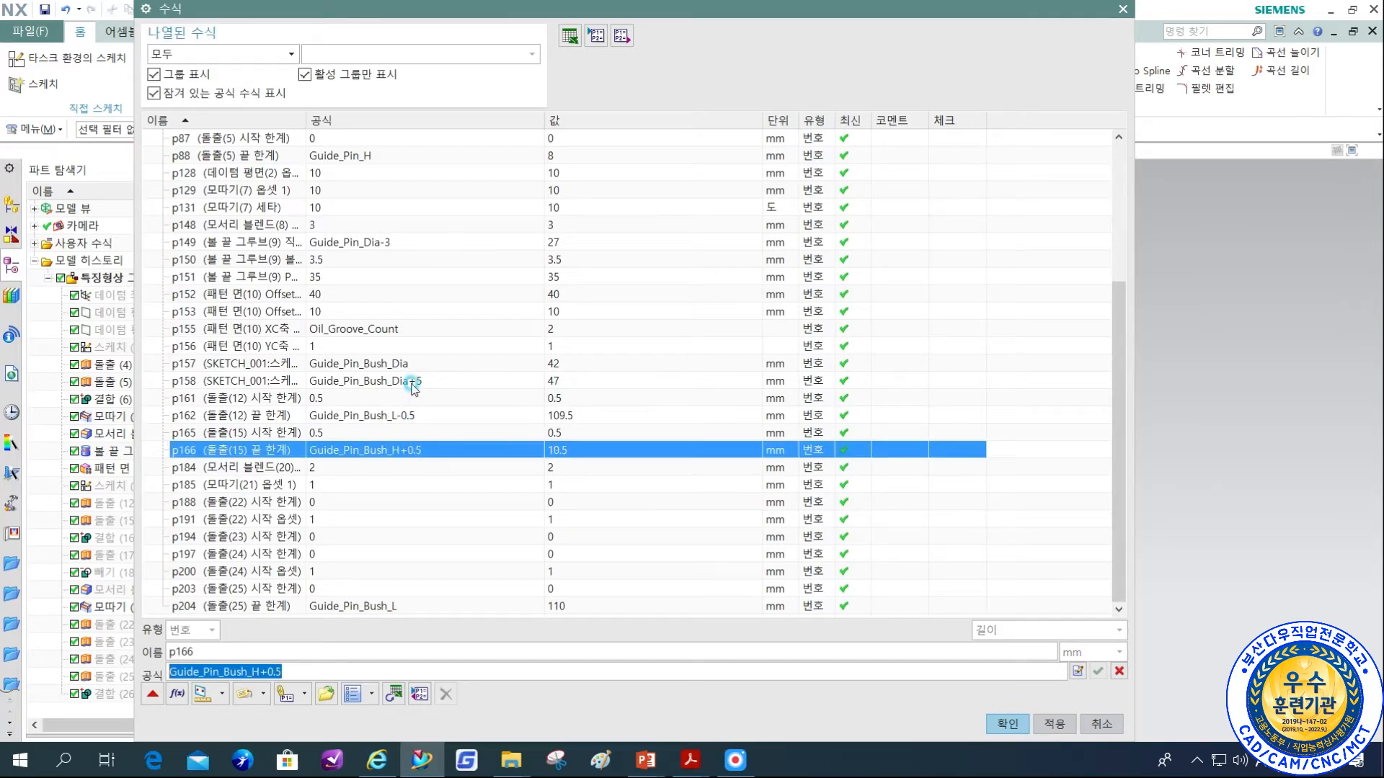
pyautogui.scroll(4, 407, 393)
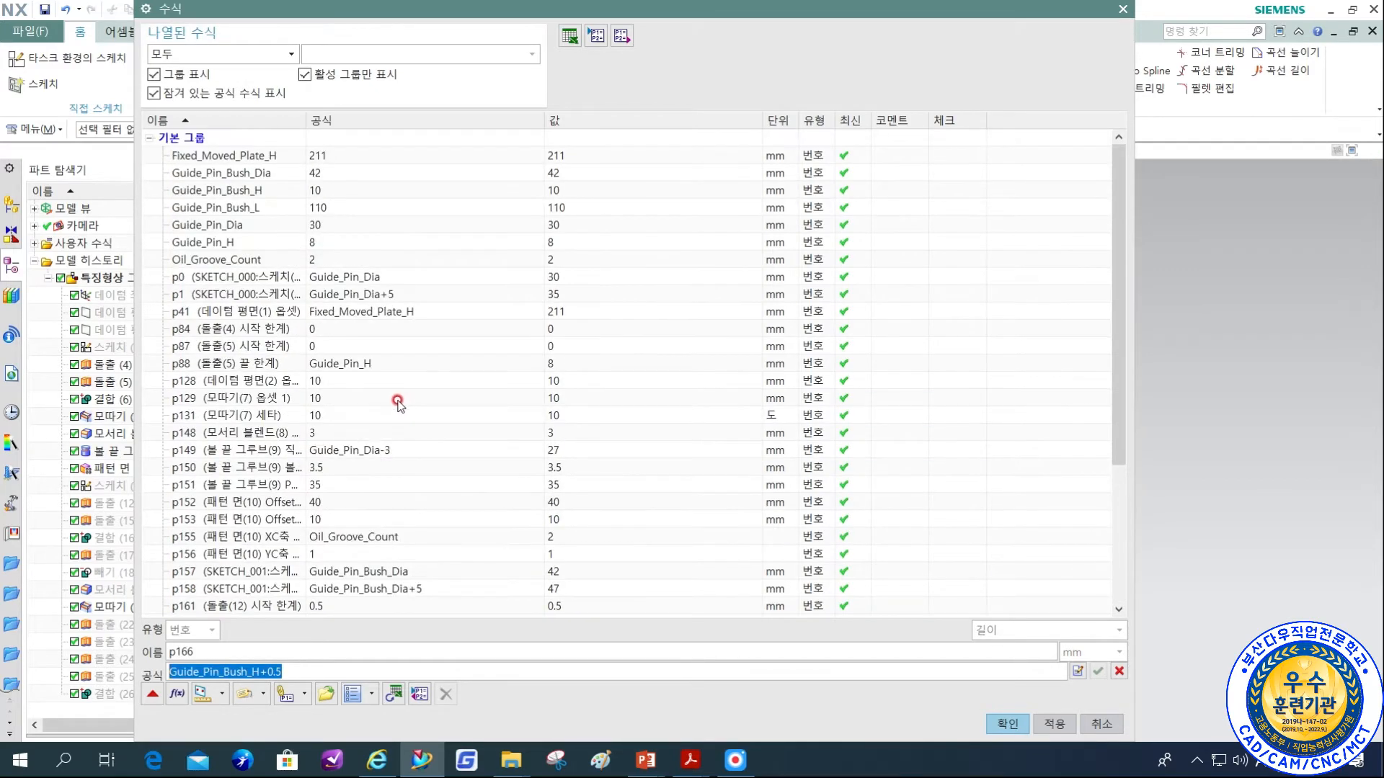
pyautogui.scroll(-4, 397, 404)
pyautogui.scroll(3, 266, 437)
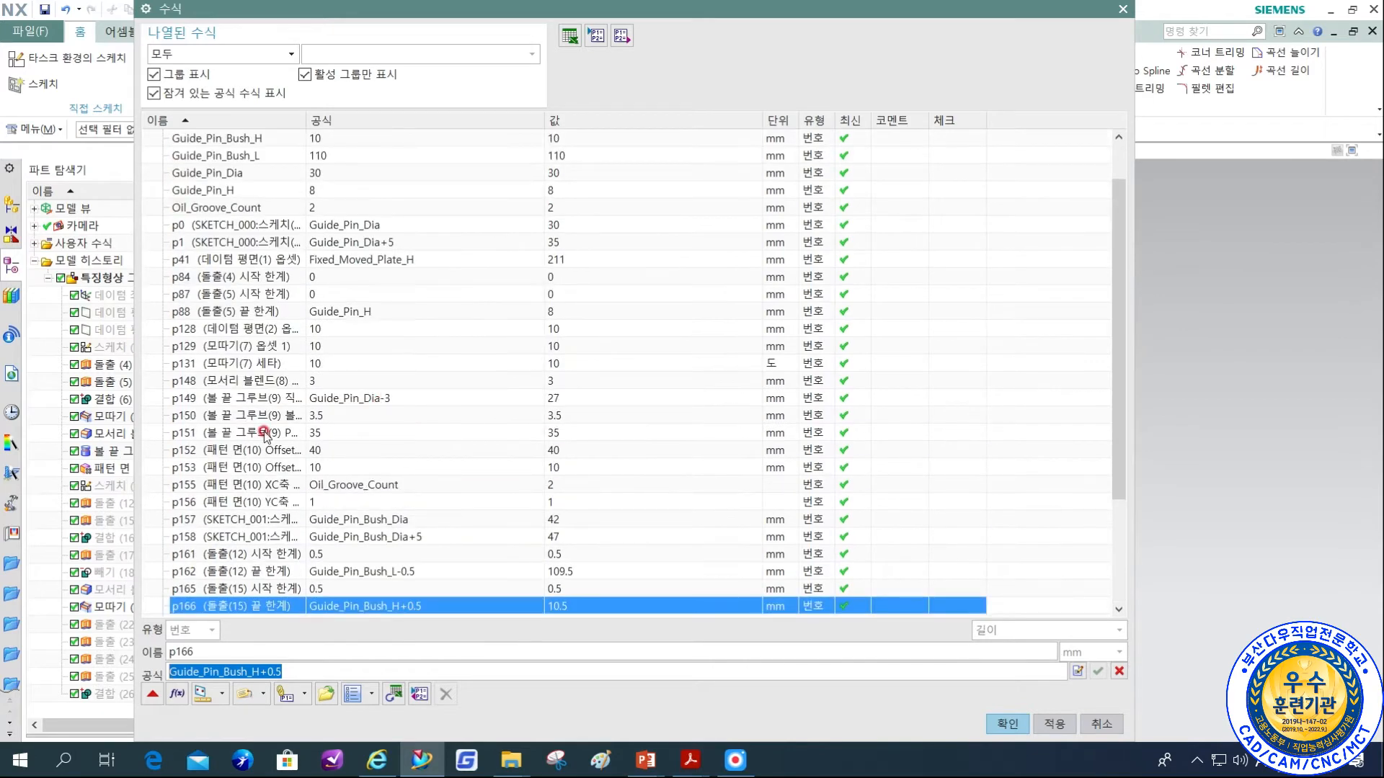
pyautogui.click(1101, 725)
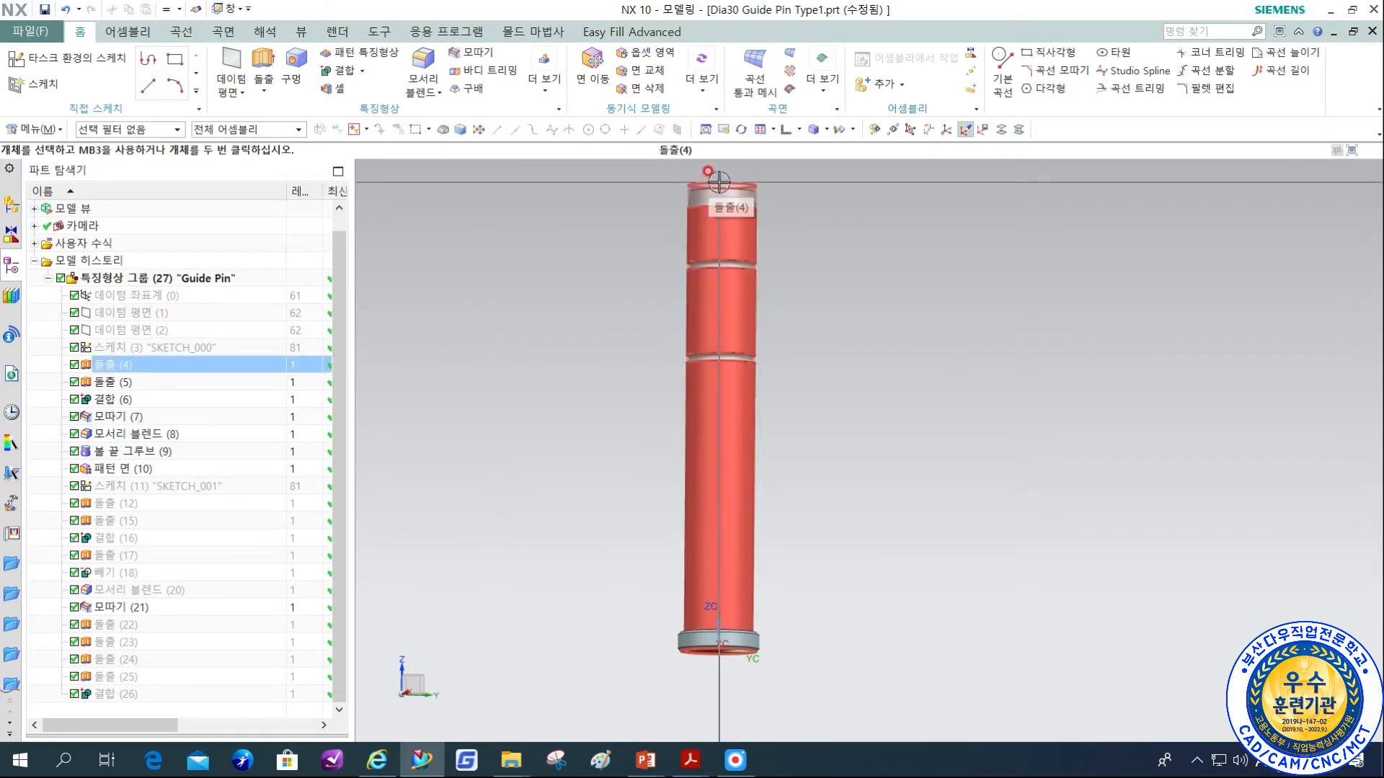
# Switch back to the 스케치활용_부품모델링.prt part.
pyautogui.click(248, 10)
pyautogui.click(233, 10)
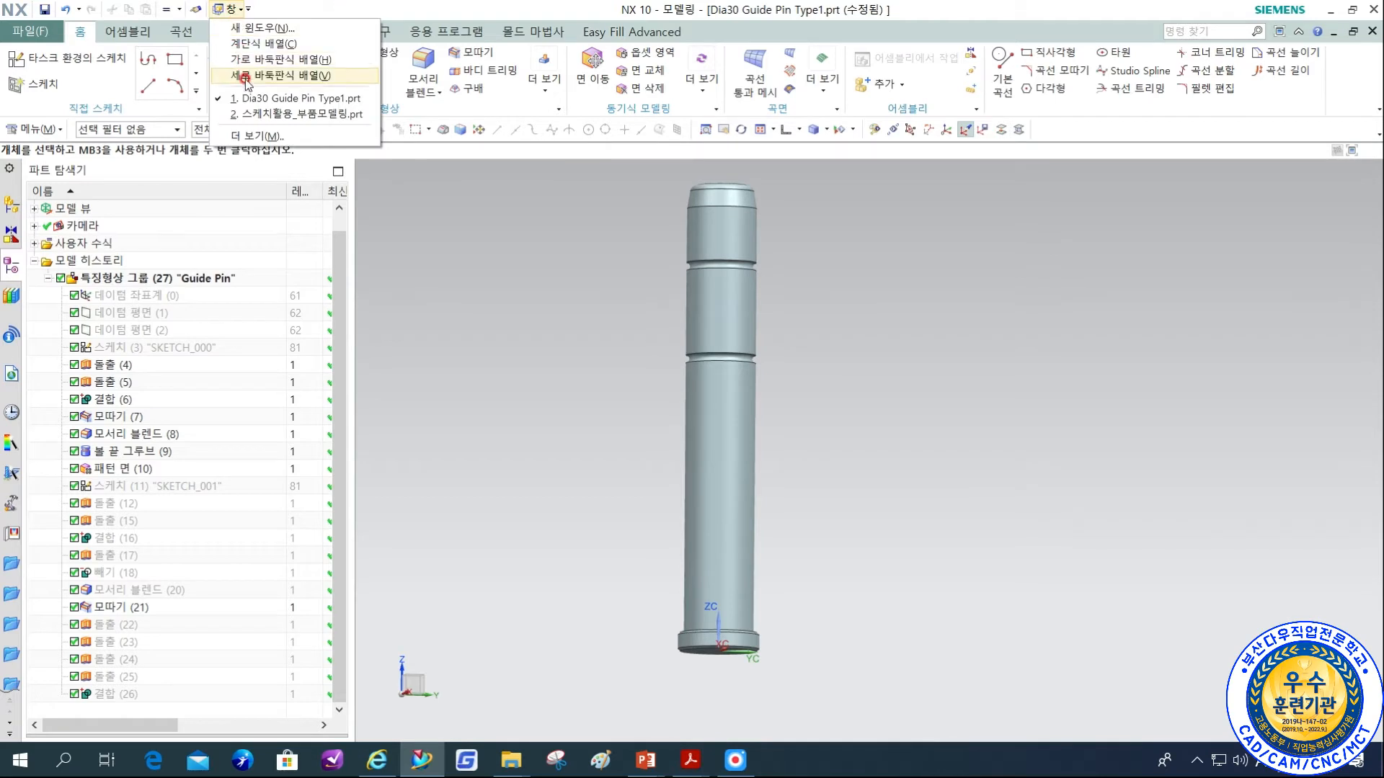
pyautogui.click(248, 114)
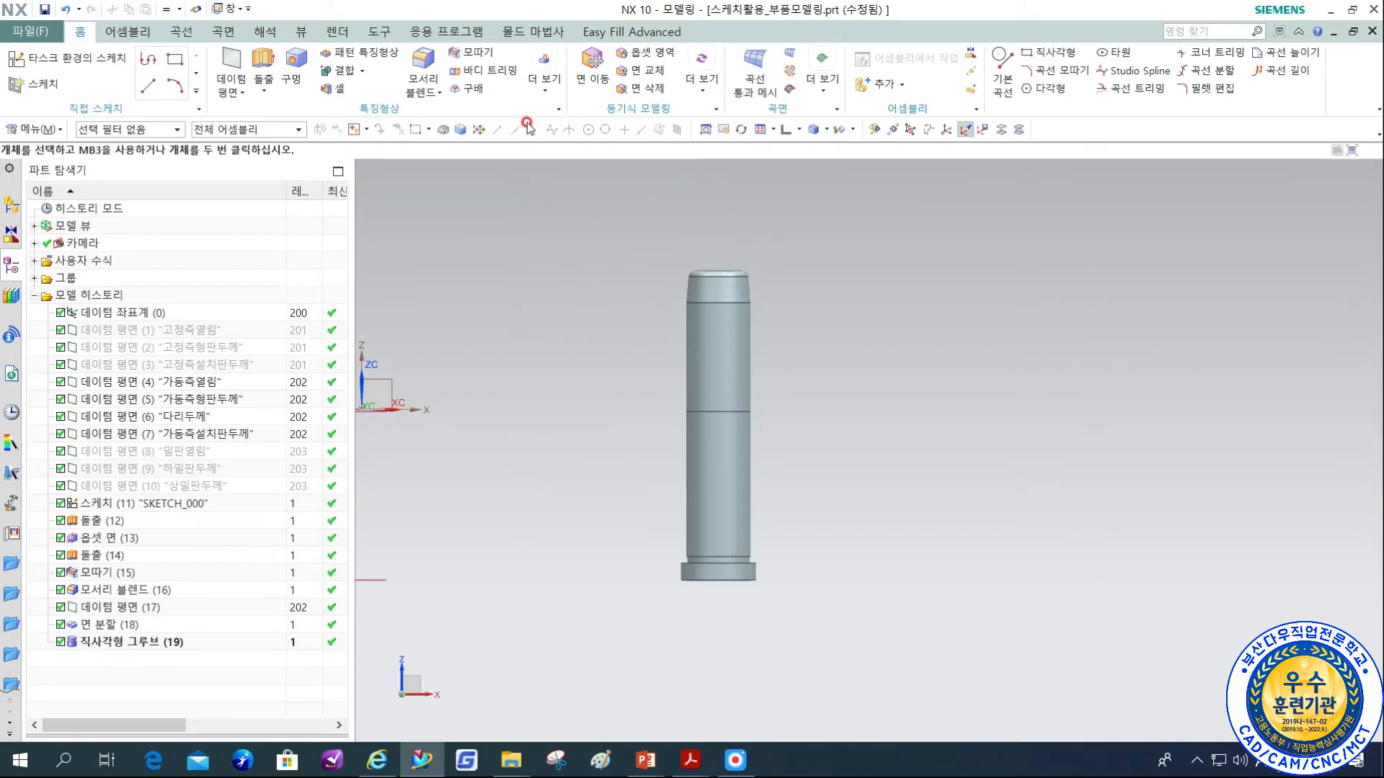
# Define a U groove on the upper split shaft face with diameter GP_D-1, width 3 mm and corner radius 0.5 mm.
pyautogui.click(537, 98)
pyautogui.click(702, 275)
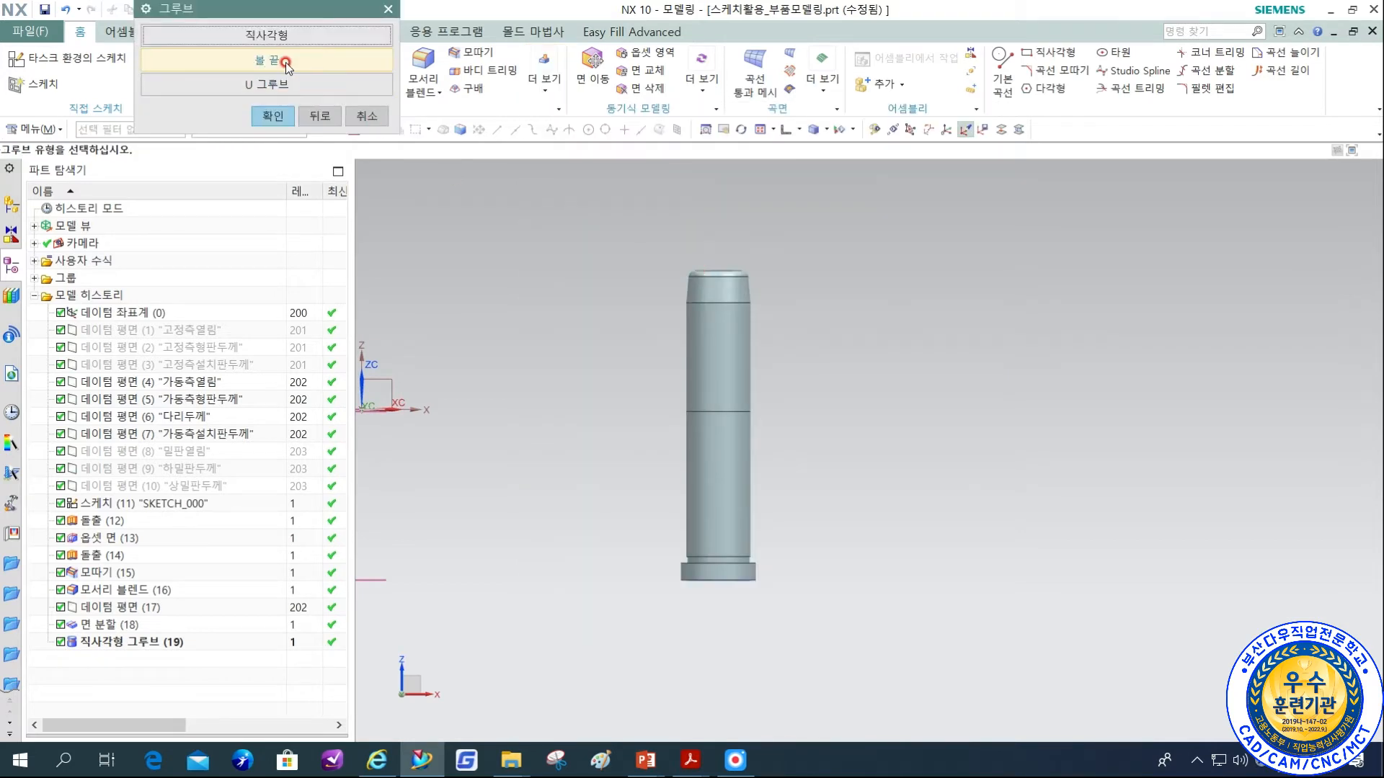
pyautogui.click(278, 87)
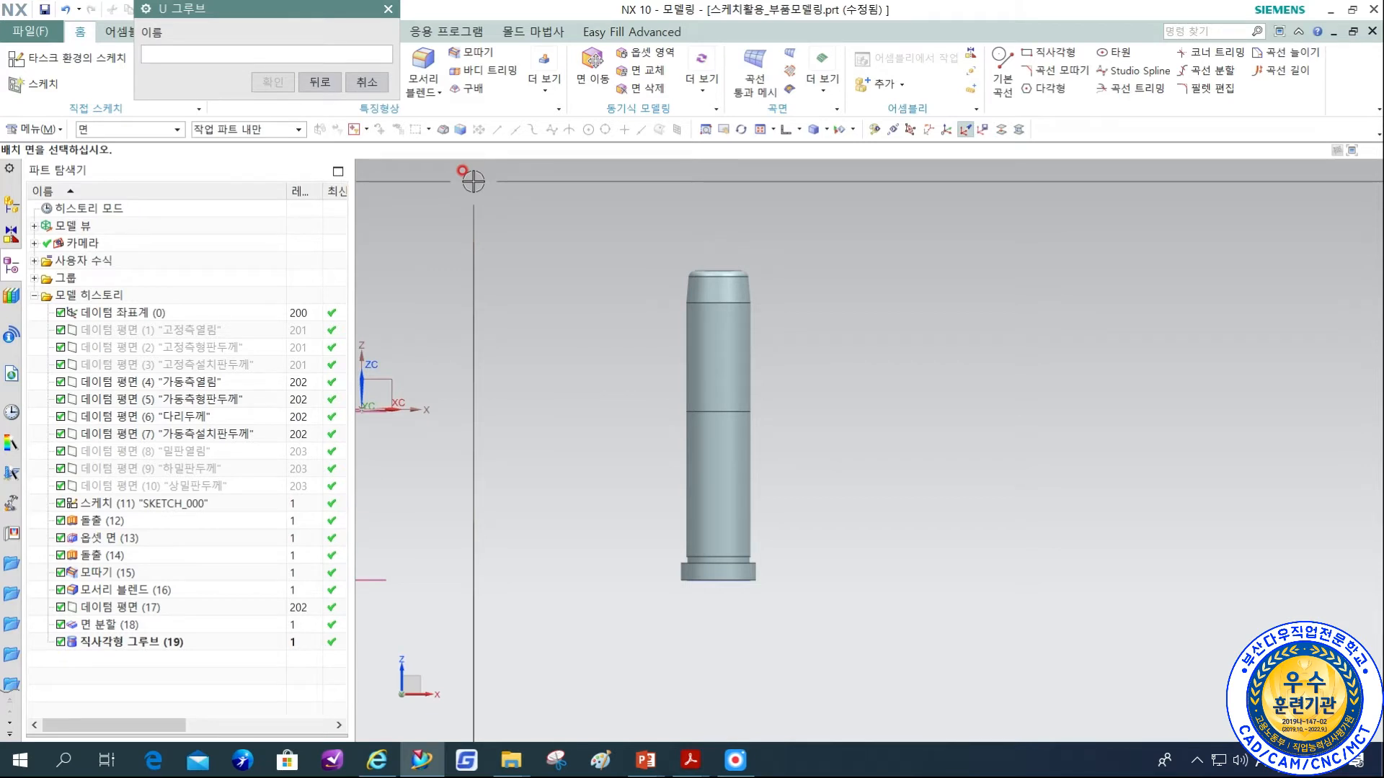
pyautogui.scroll(-3, 814, 361)
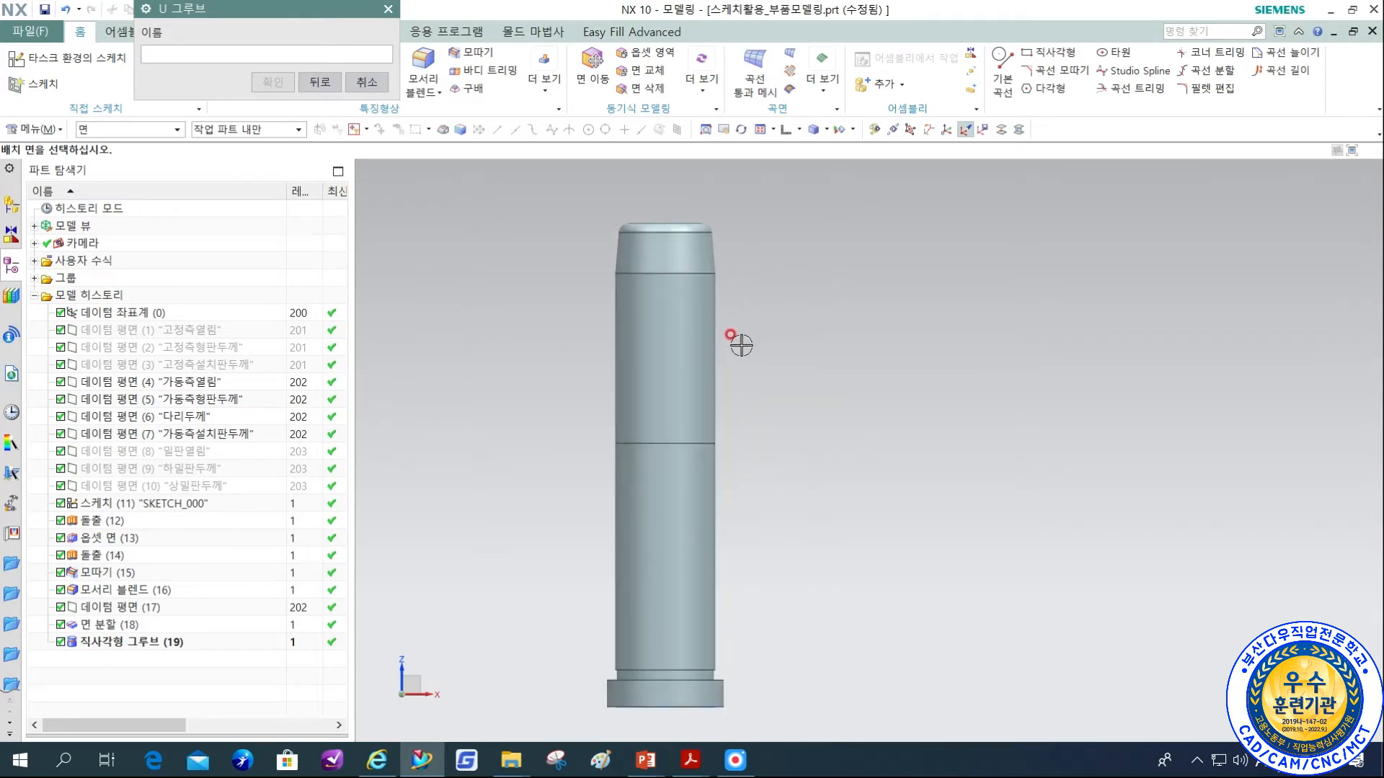
pyautogui.click(666, 339)
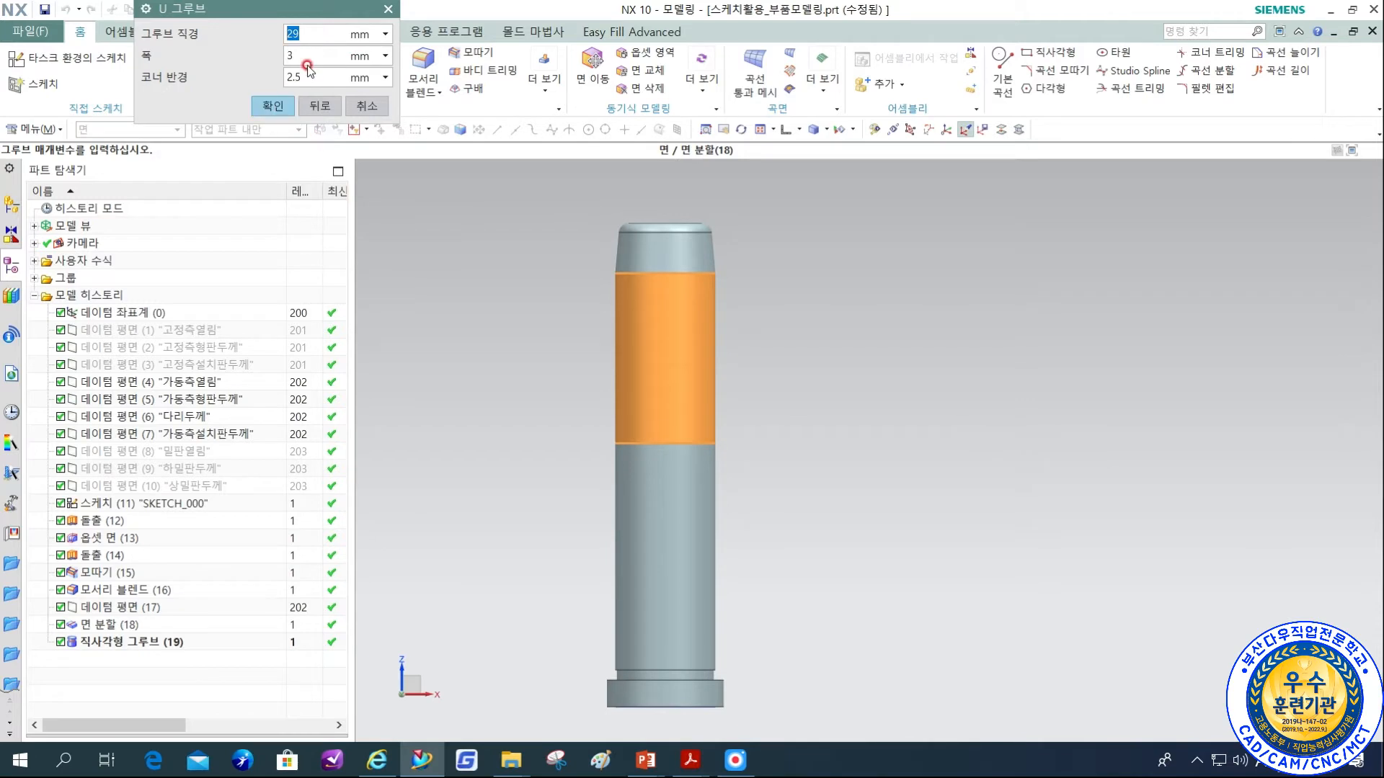
pyautogui.write('GP')
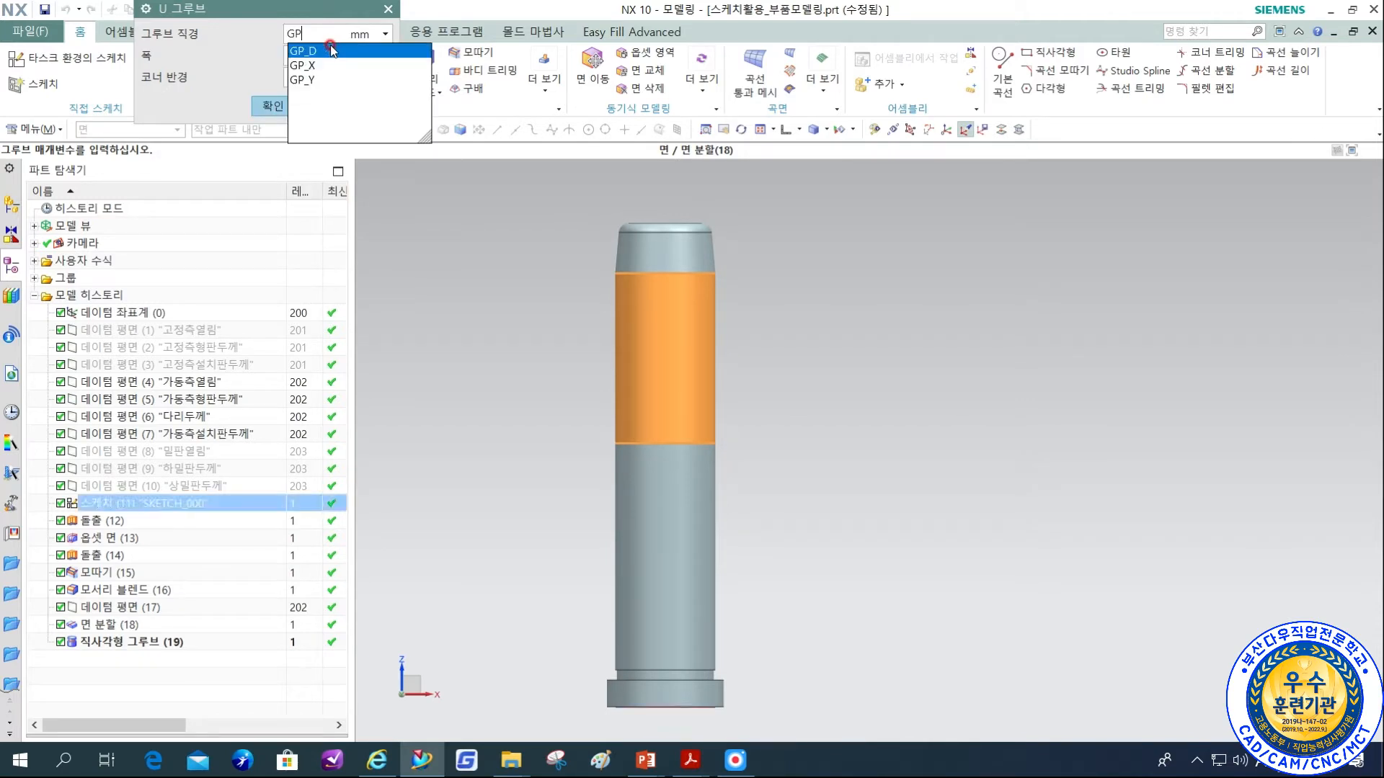
pyautogui.click(325, 52)
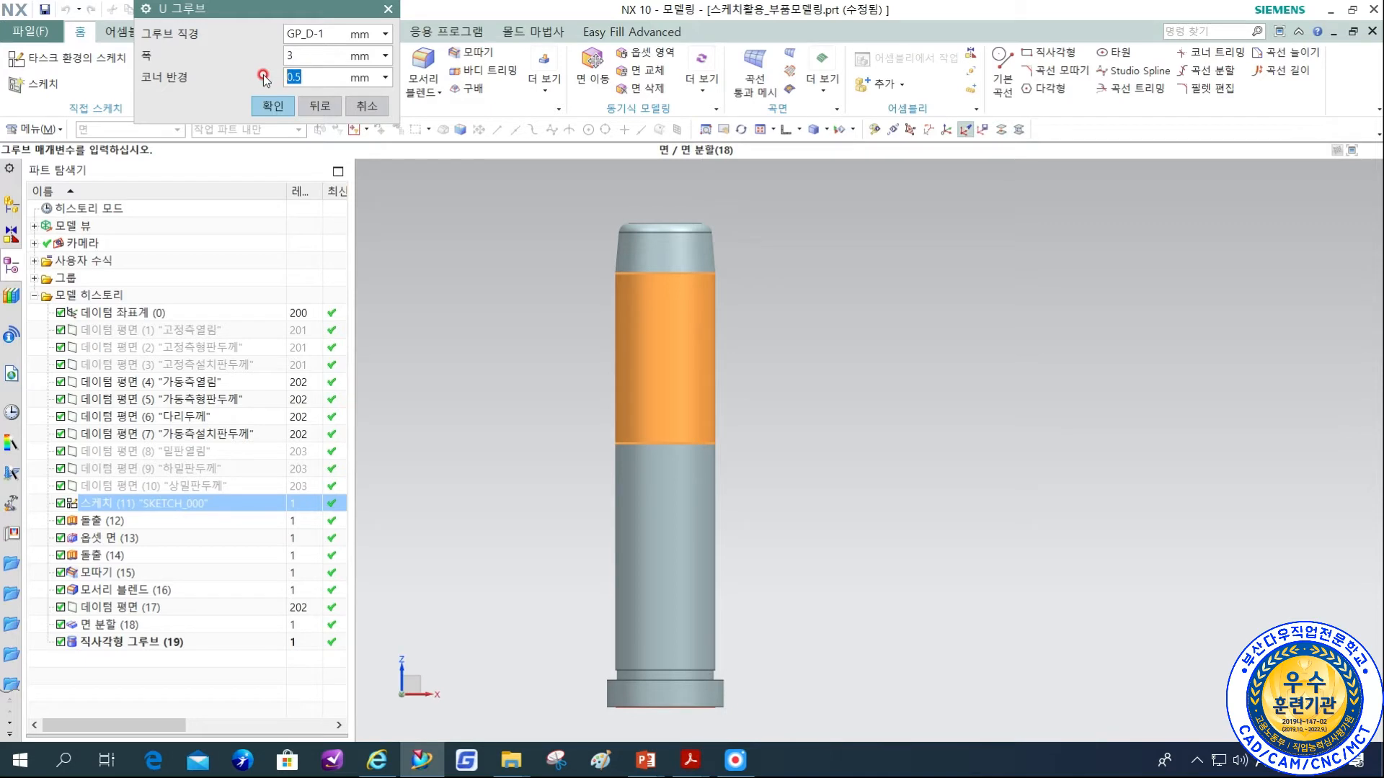
pyautogui.click(264, 105)
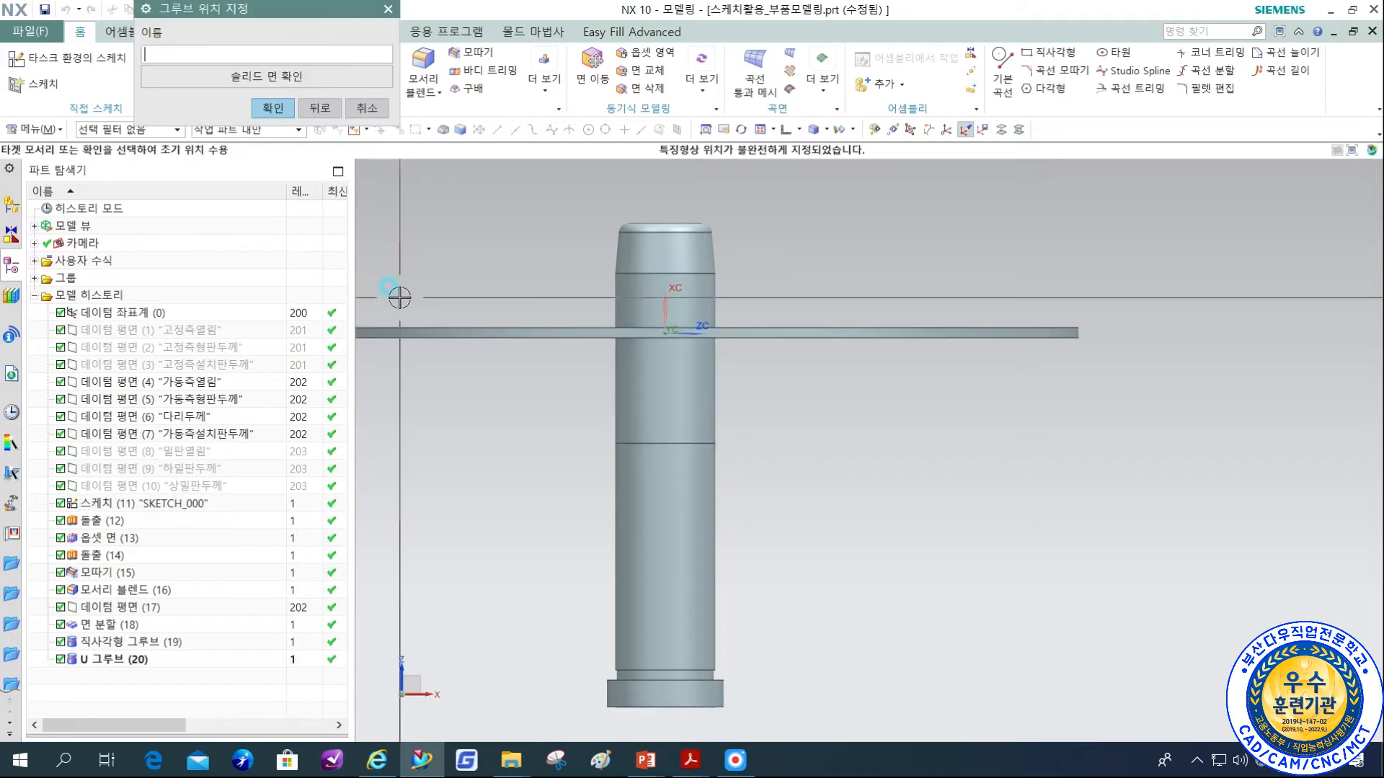
# Show the pin in wireframe and reference the groove's position from the tip's end edge to the groove's centre arc.
pyautogui.click(829, 130)
pyautogui.click(836, 210)
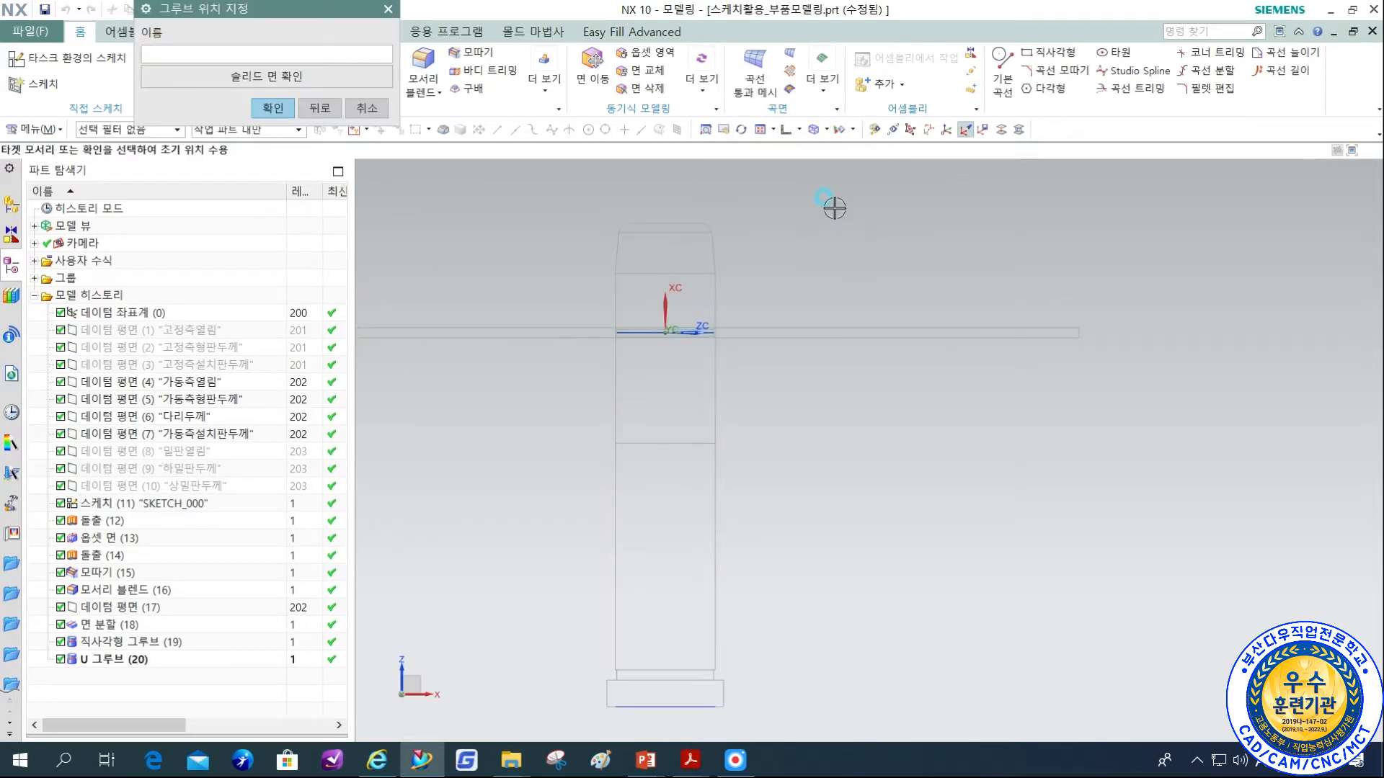
pyautogui.scroll(2, 685, 247)
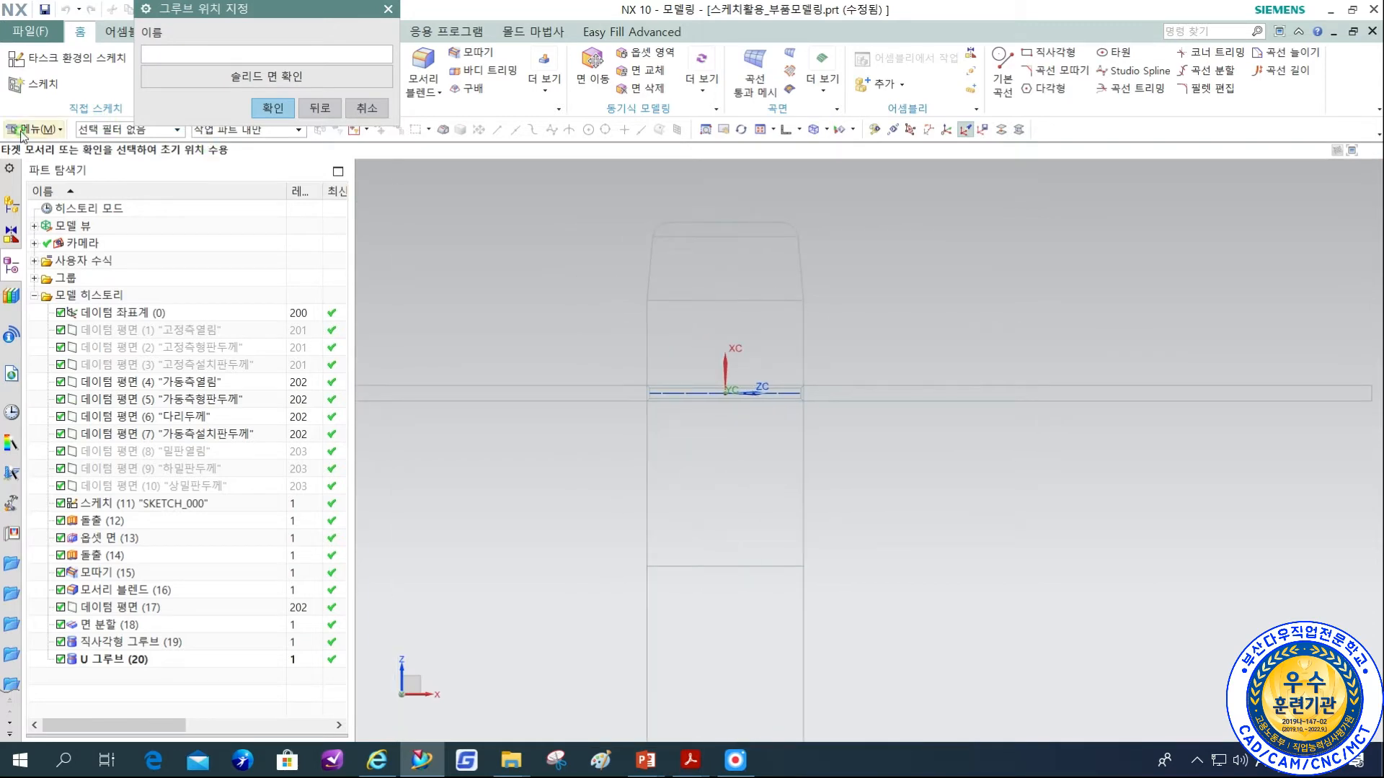
pyautogui.click(755, 218)
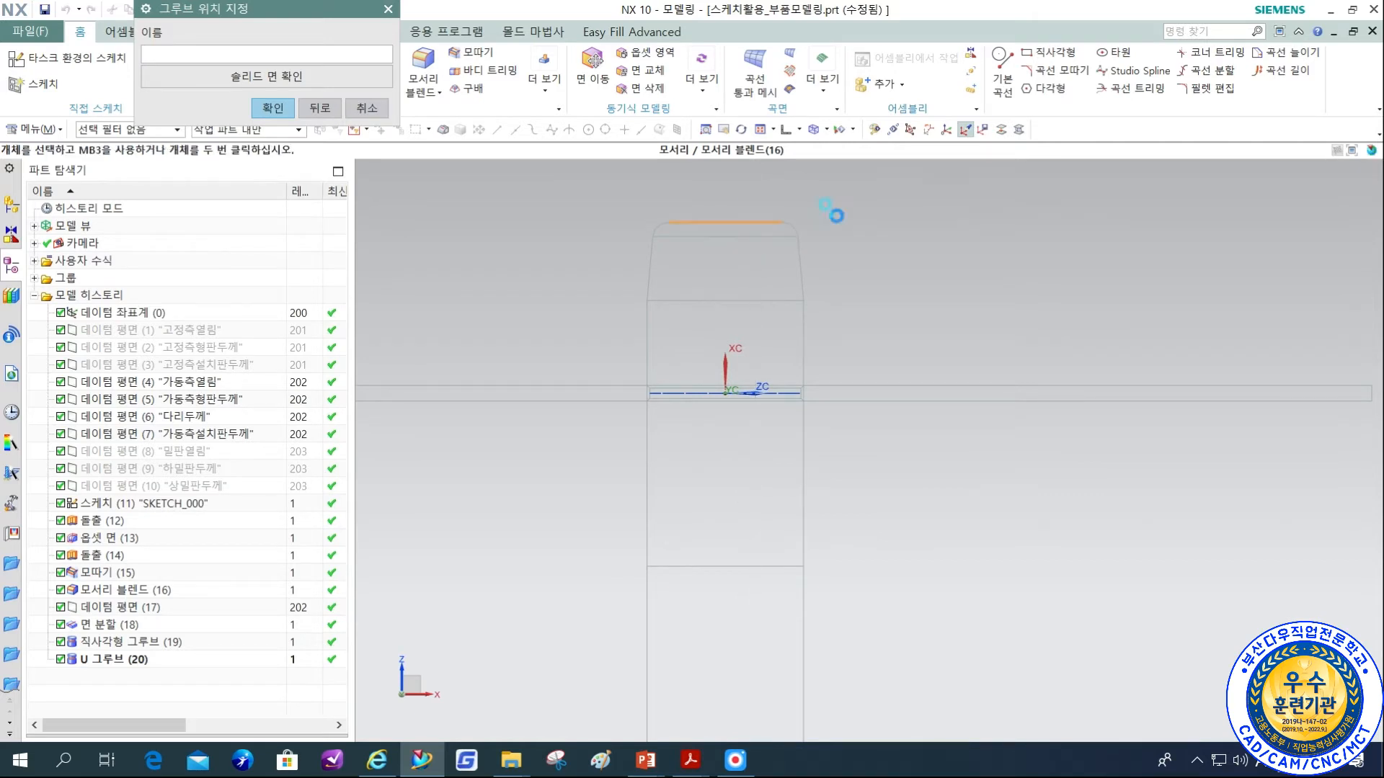
pyautogui.click(787, 391)
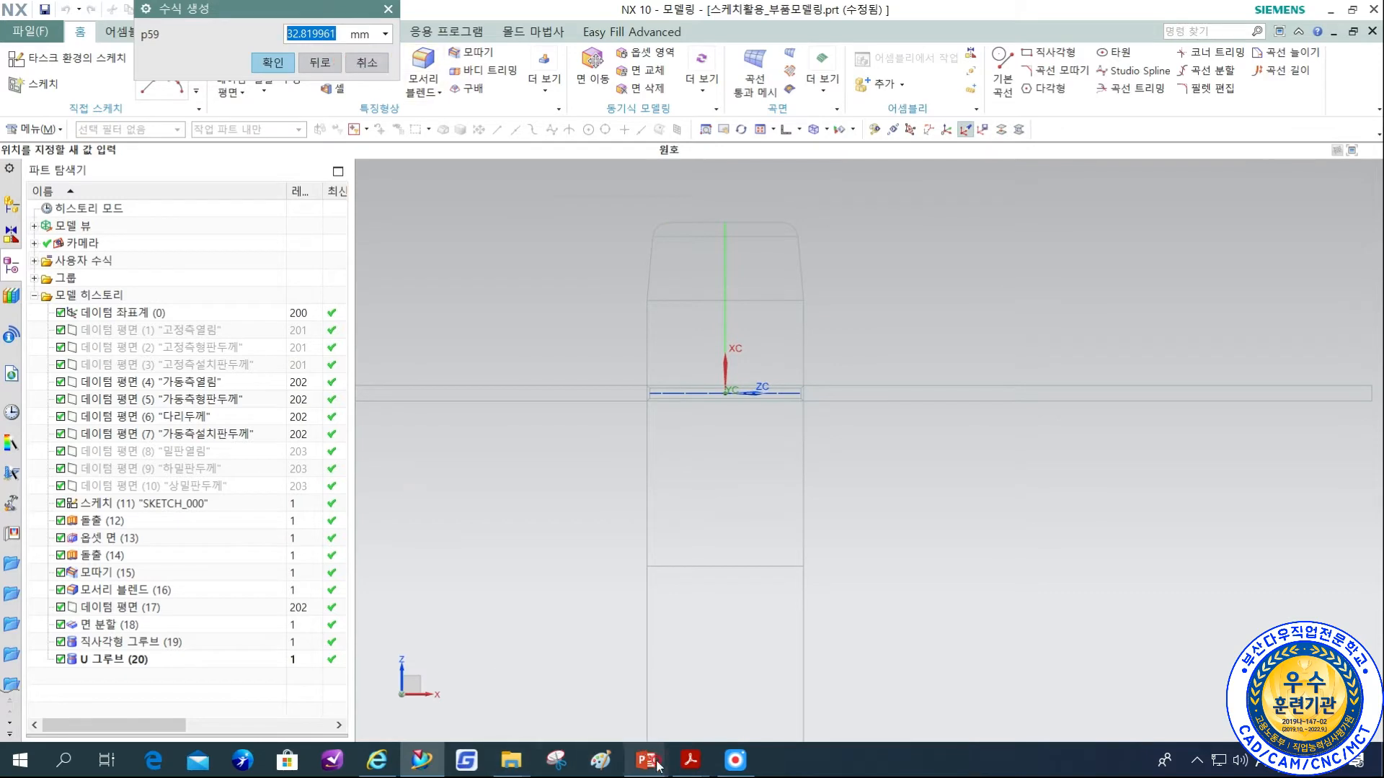
# Check dimension P for the φ30 pin in the 금형설계지침서 PDF and set the groove's distance from the tip to 30 mm.
pyautogui.moveTo(692, 762)
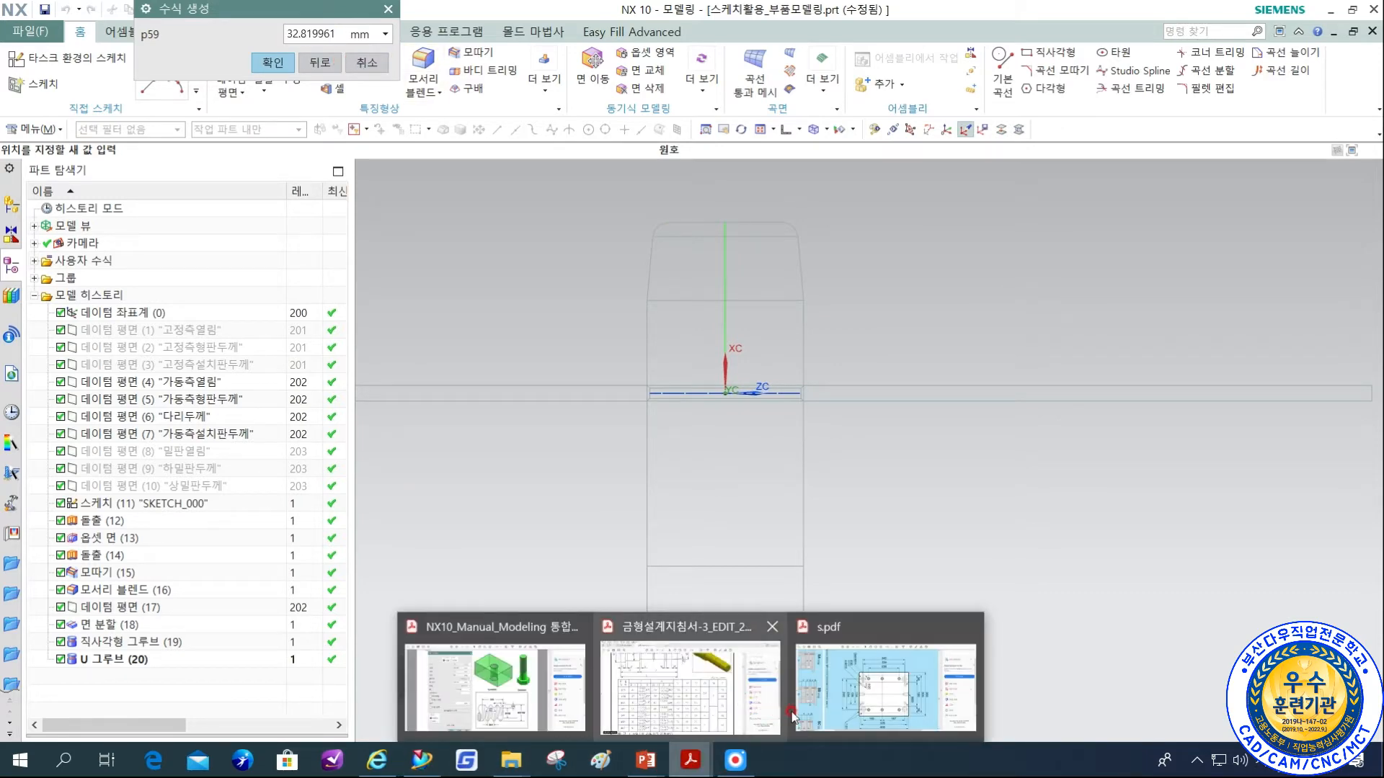
pyautogui.click(696, 677)
pyautogui.scroll(5, 647, 336)
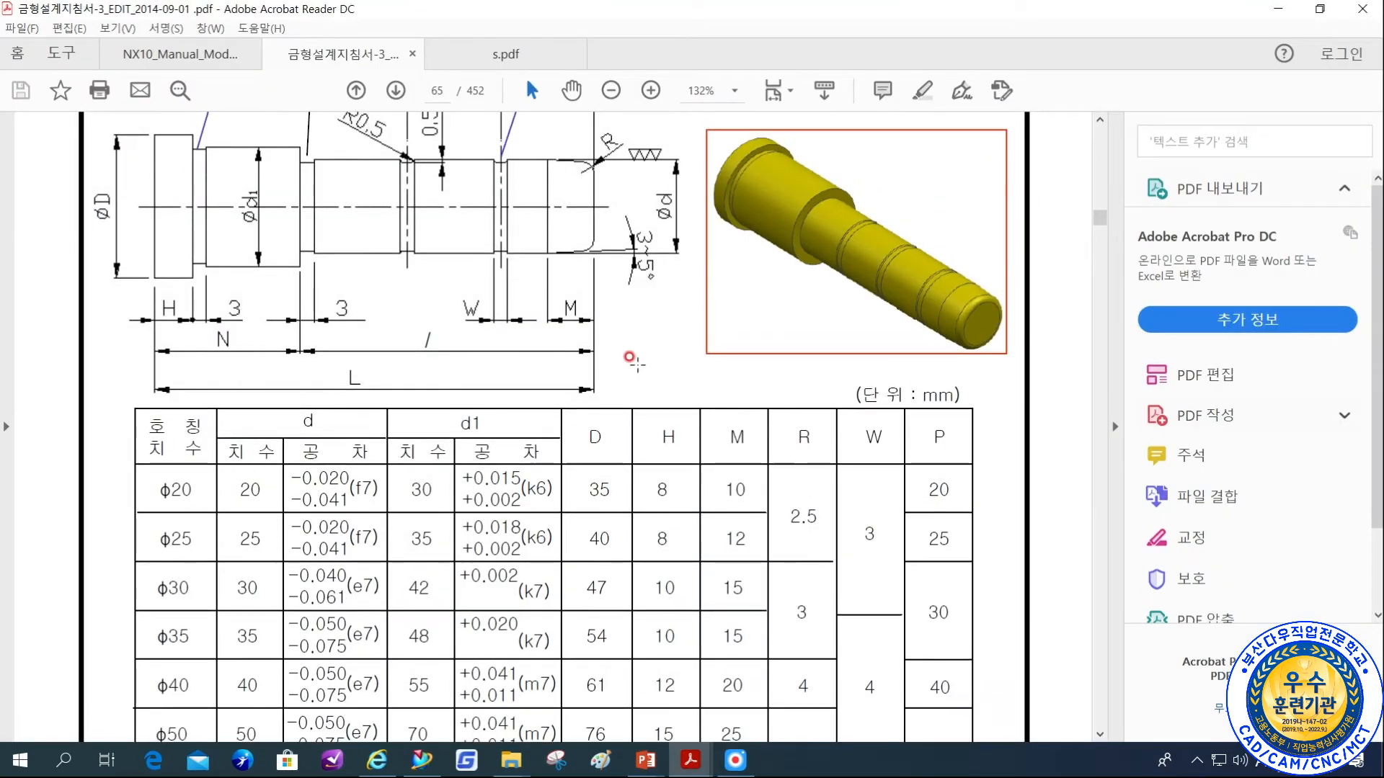
pyautogui.scroll(-3, 817, 408)
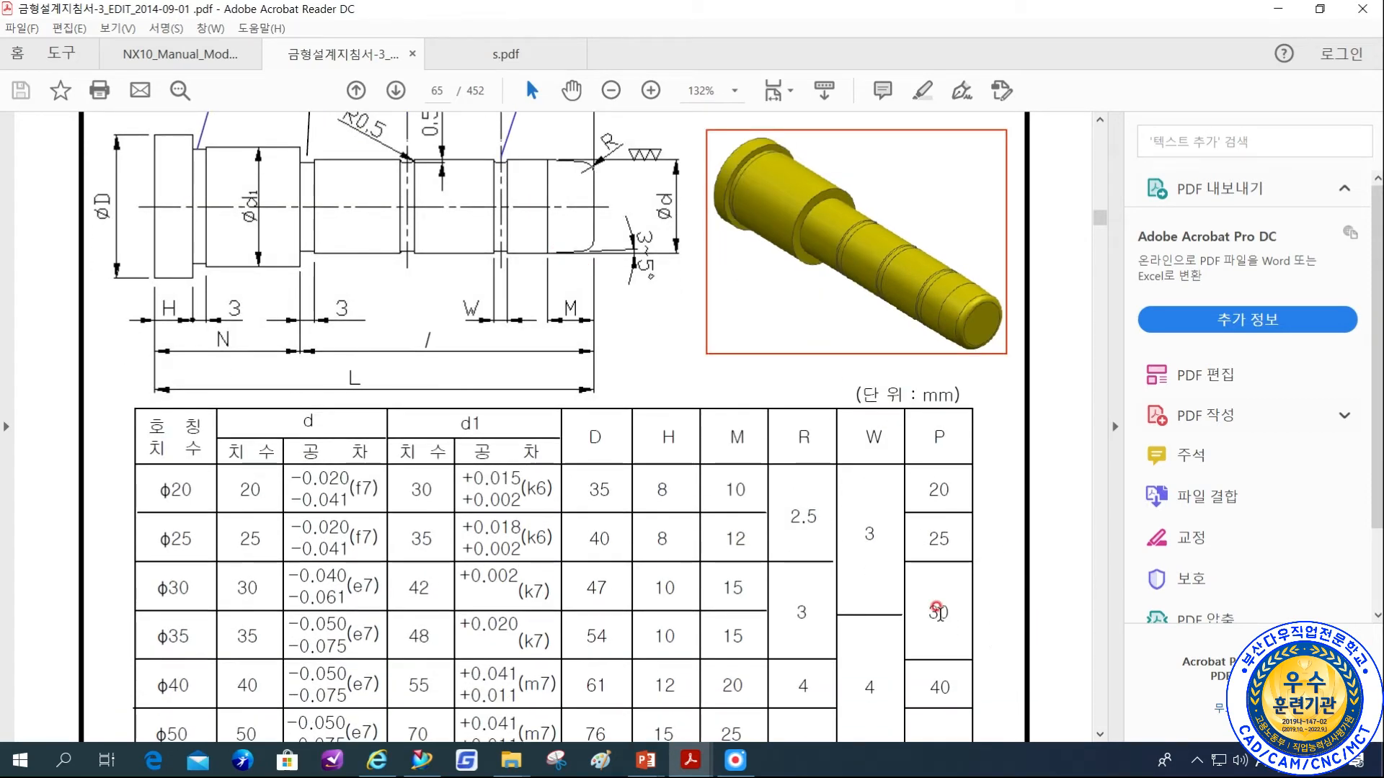
pyautogui.click(422, 761)
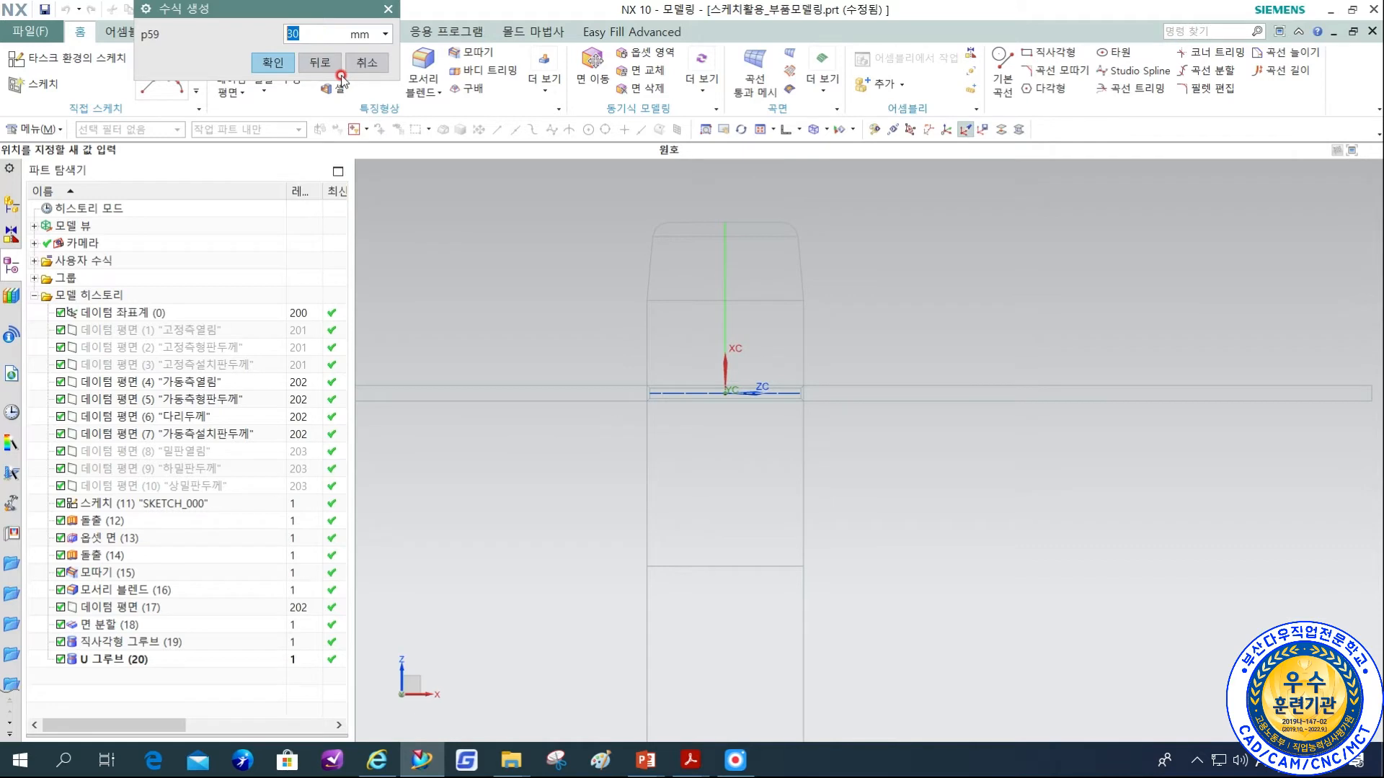
pyautogui.click(273, 62)
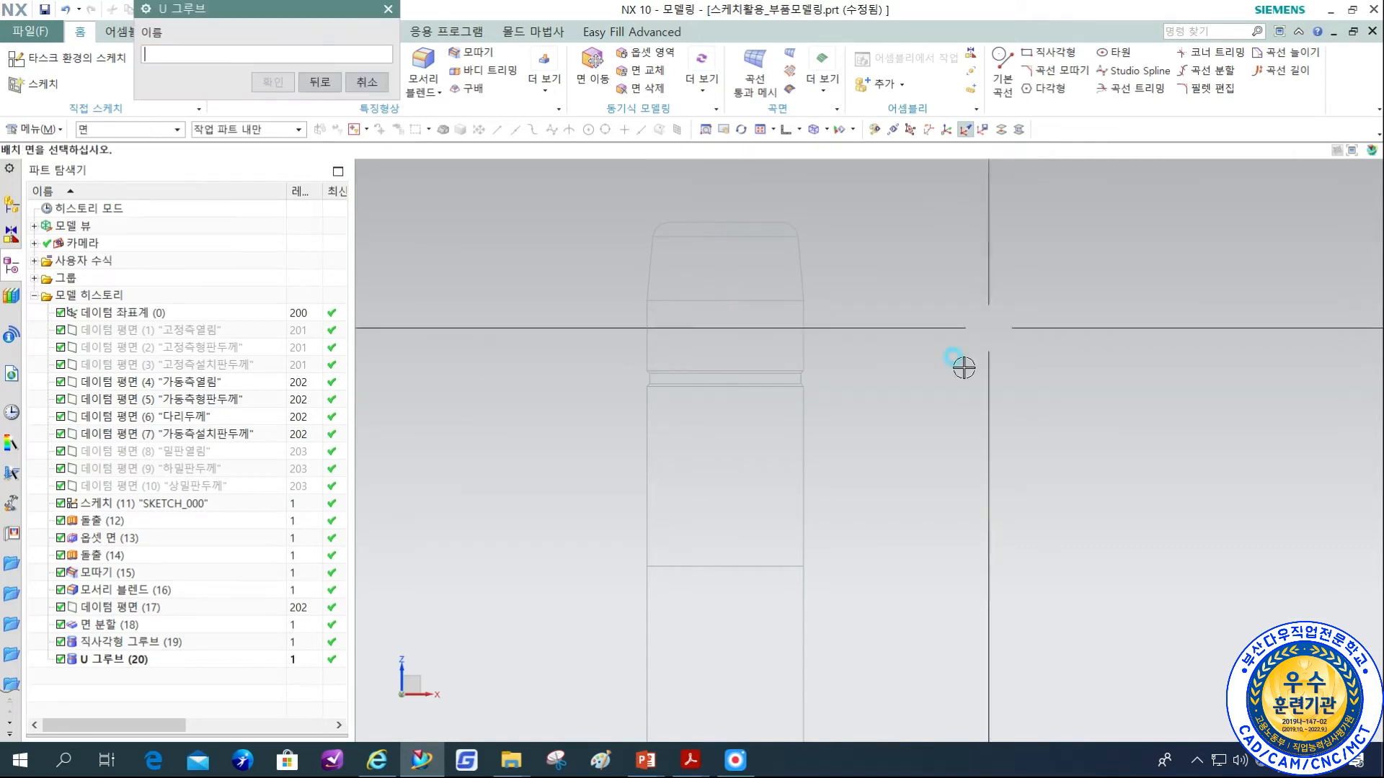
# Leave the groove command and return the pin to shaded display.
pyautogui.keyDown('shift'); pyautogui.moveTo(929, 430); pyautogui.dragTo(834, 399, button='middle'); pyautogui.keyUp('shift')
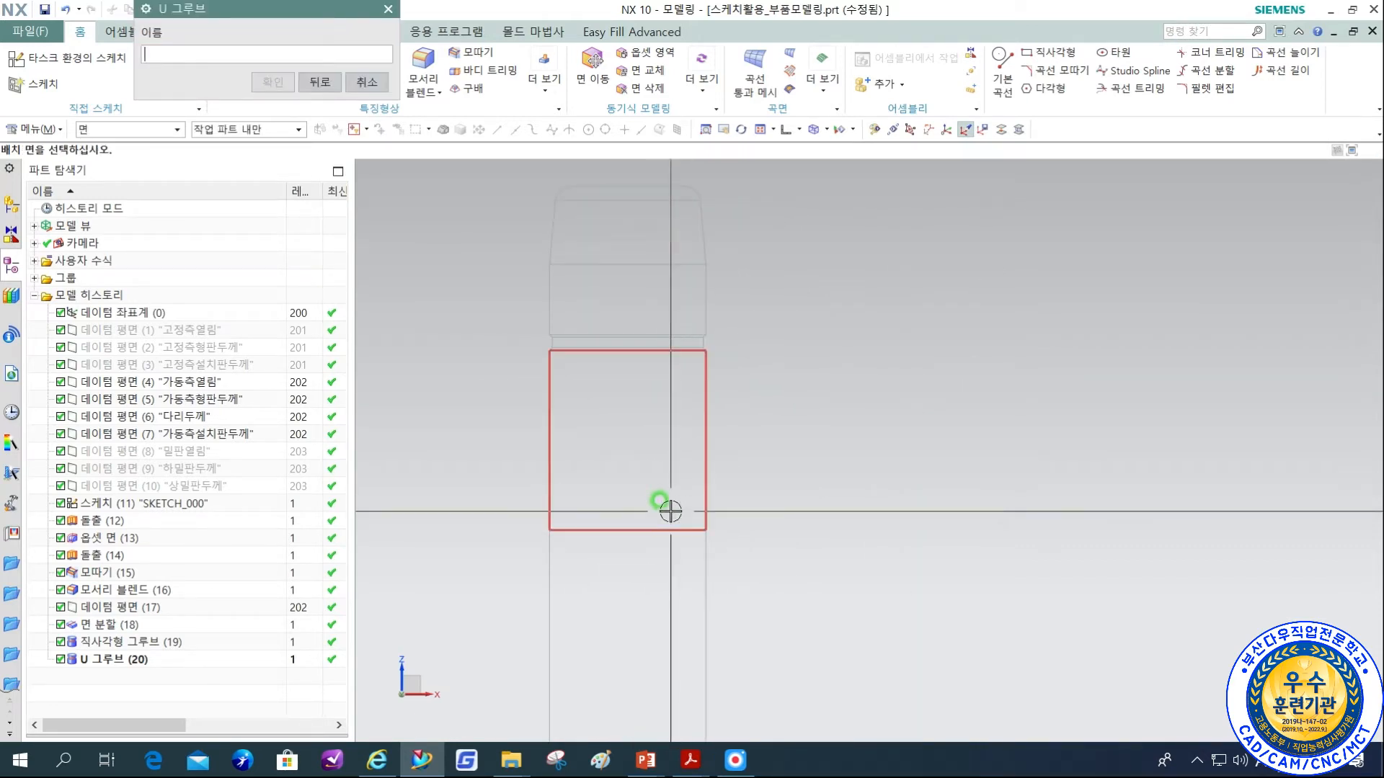
pyautogui.keyDown('shift'); pyautogui.moveTo(869, 448); pyautogui.dragTo(902, 508, button='middle'); pyautogui.keyUp('shift')
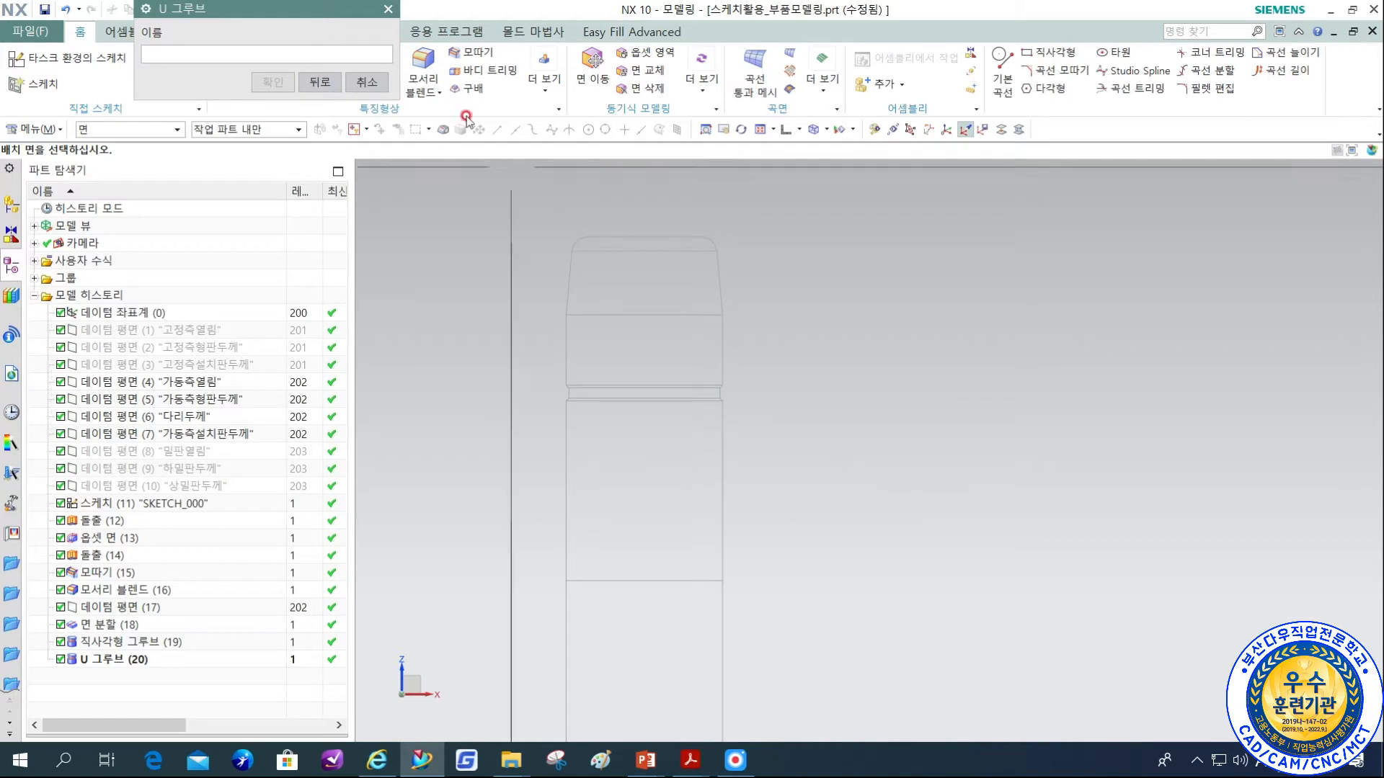
pyautogui.click(367, 81)
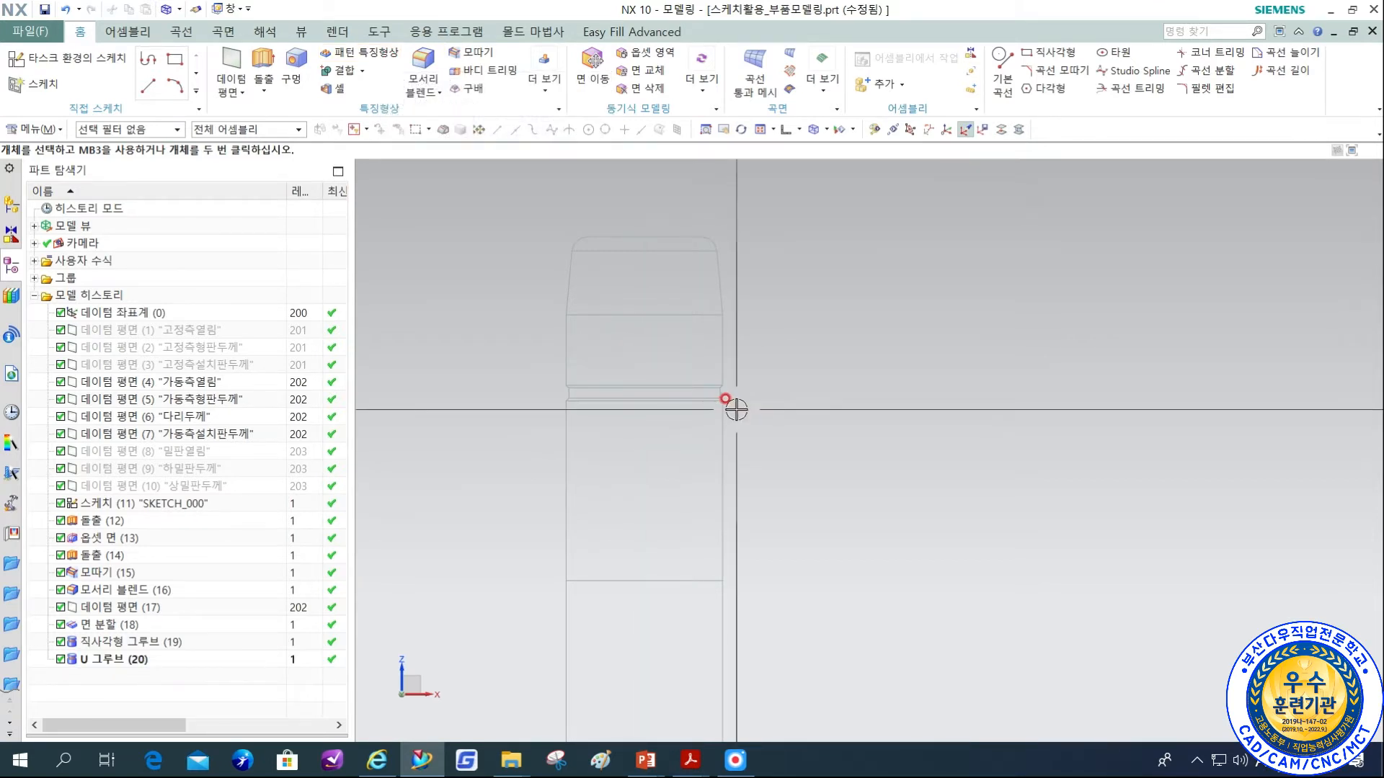
pyautogui.click(549, 92)
pyautogui.click(474, 271)
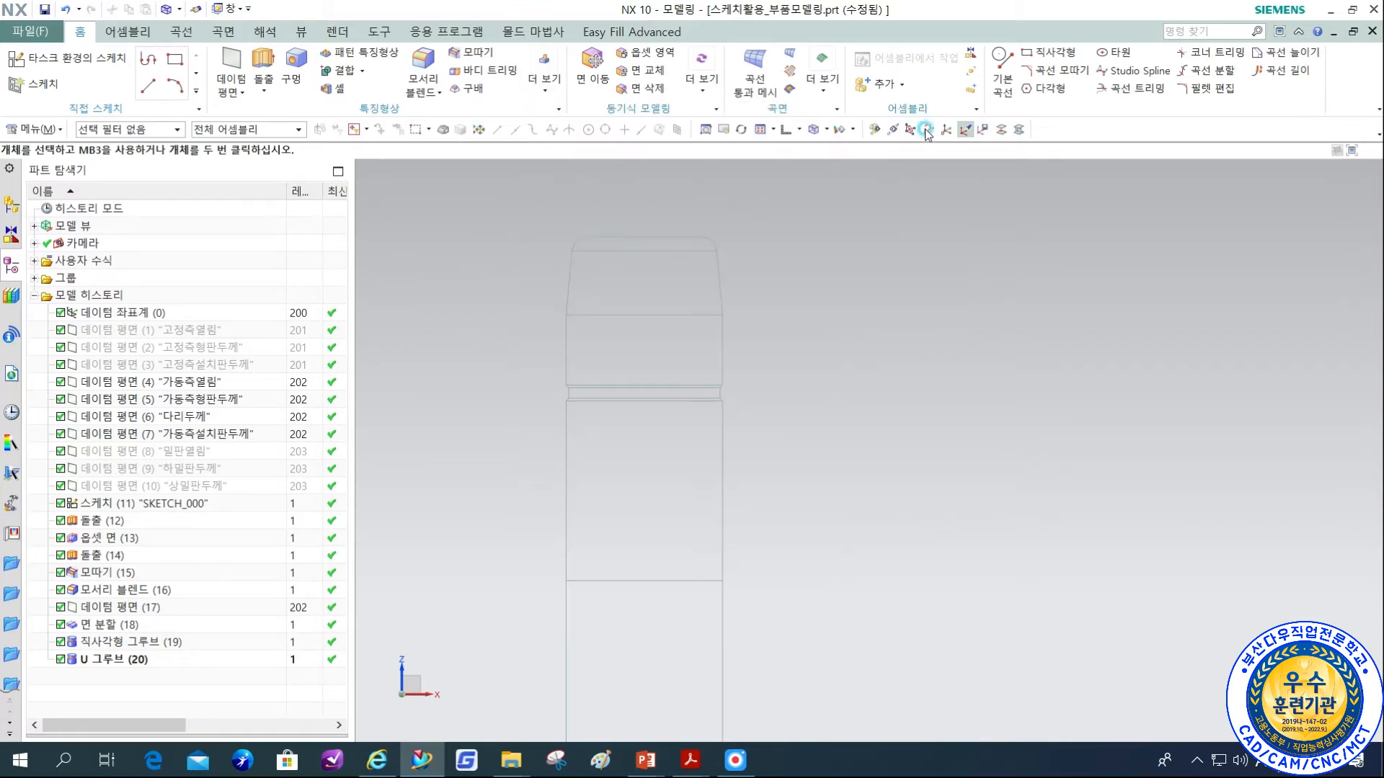
pyautogui.click(825, 130)
pyautogui.click(836, 147)
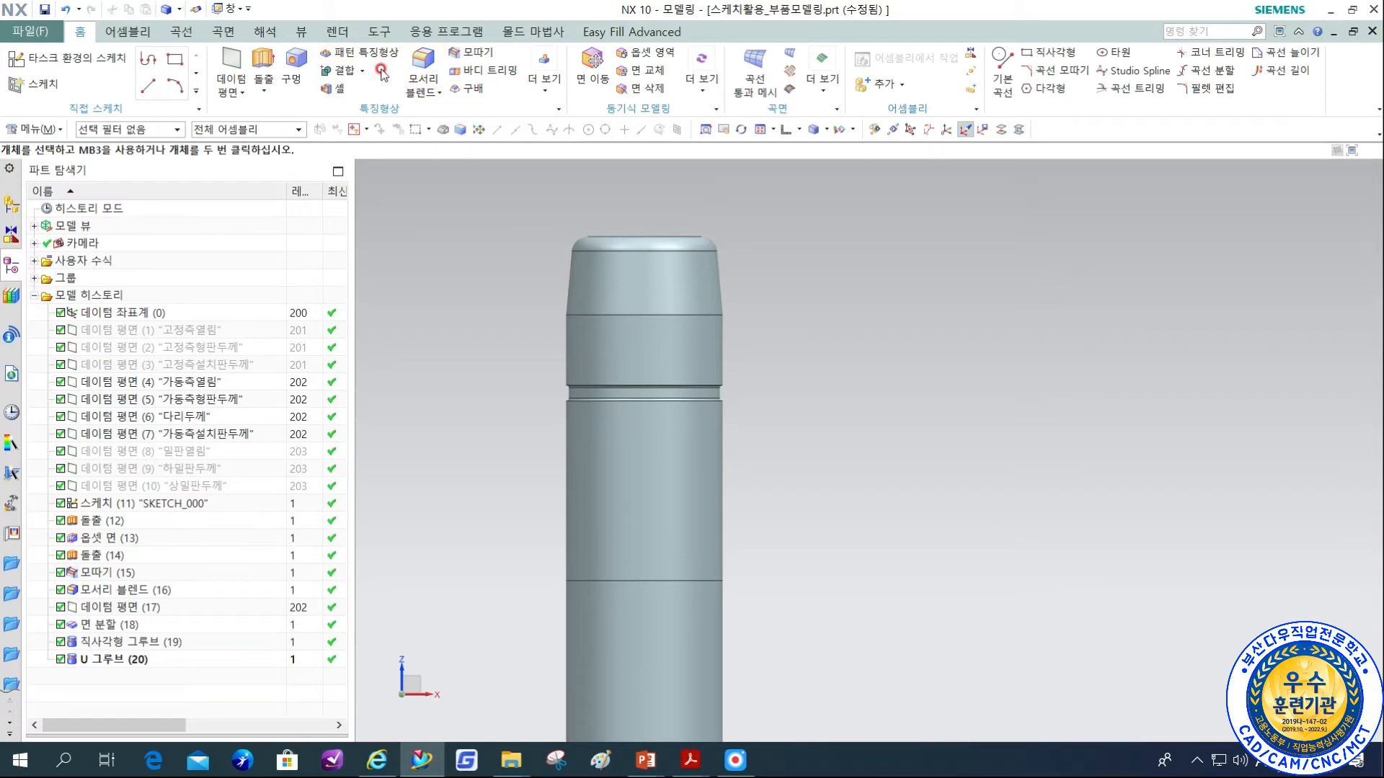
# Start a linear feature pattern with its direction set by the head's end face, pointing along the pin axis away from the tip.
pyautogui.click(360, 53)
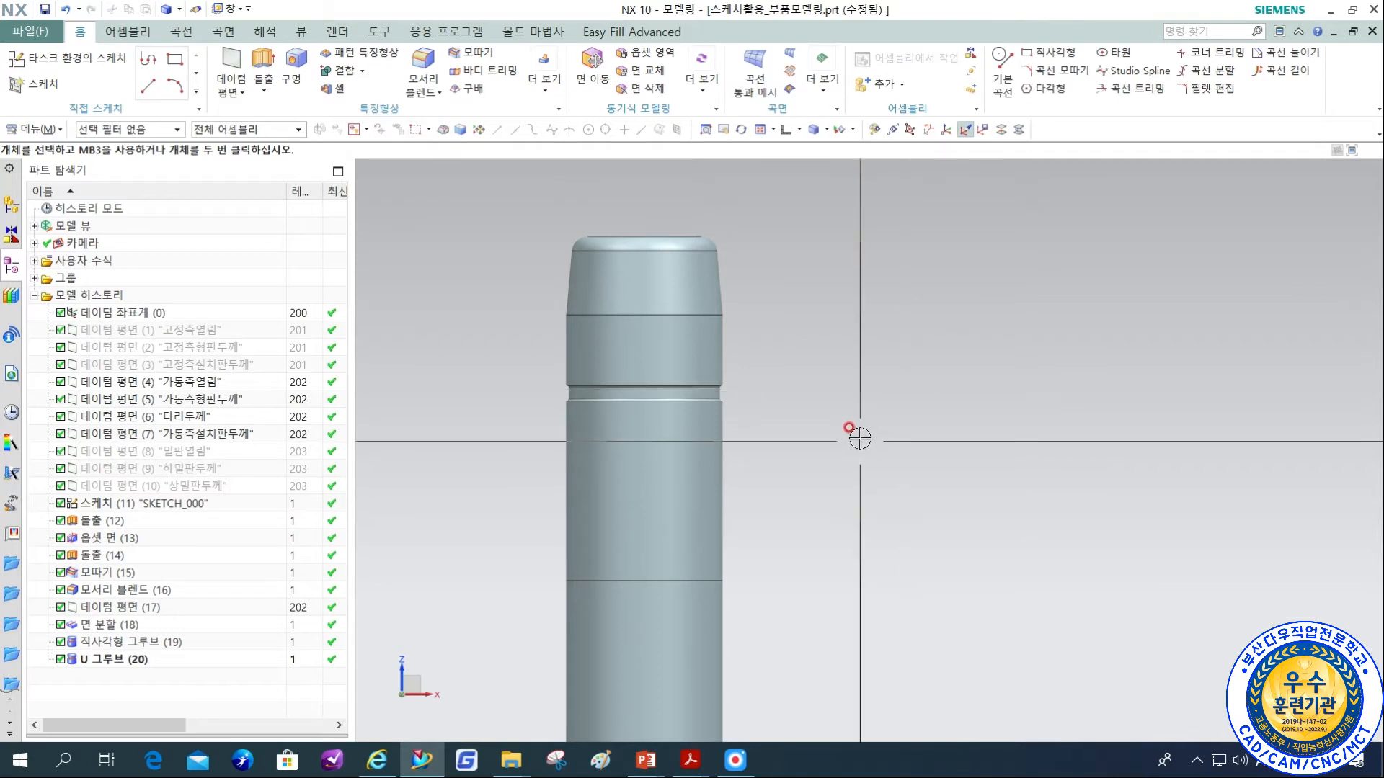
pyautogui.scroll(-4, 685, 303)
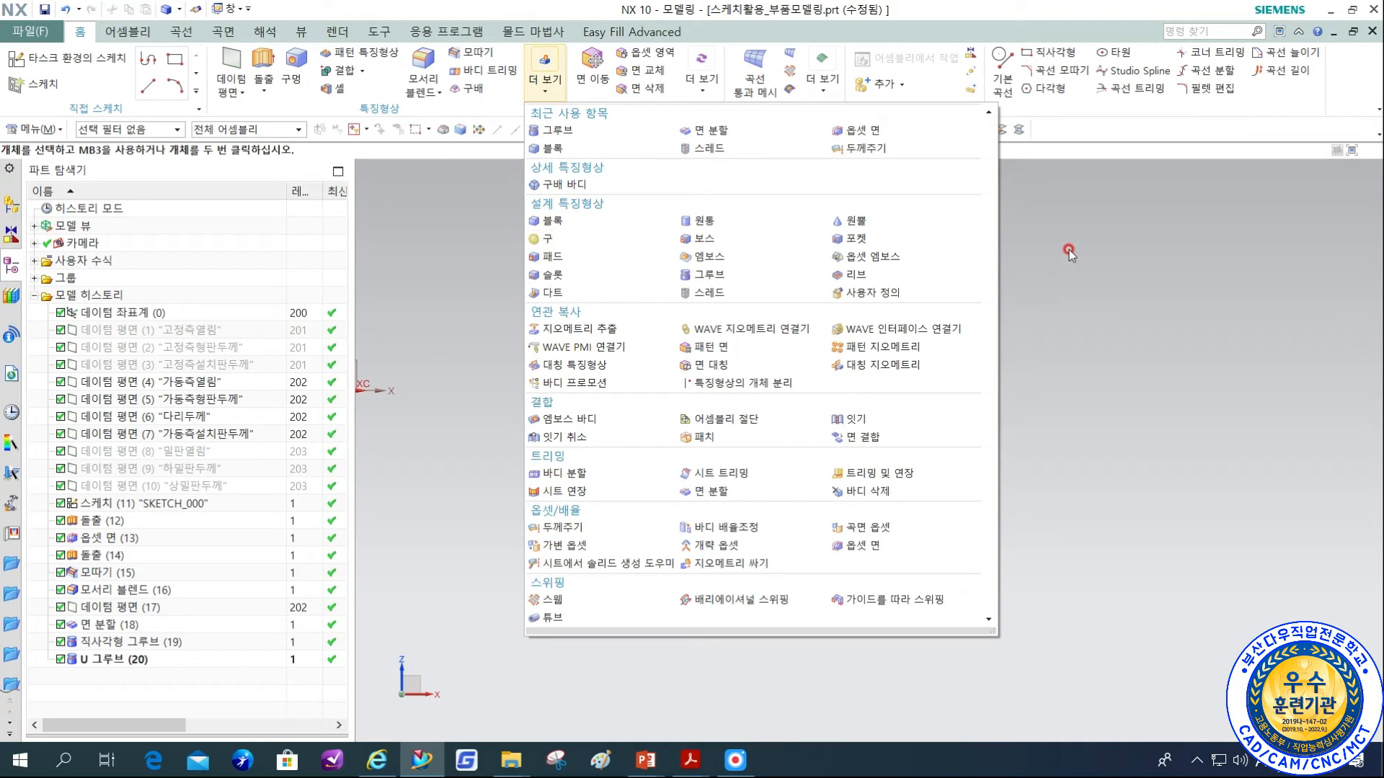
pyautogui.click(1107, 279)
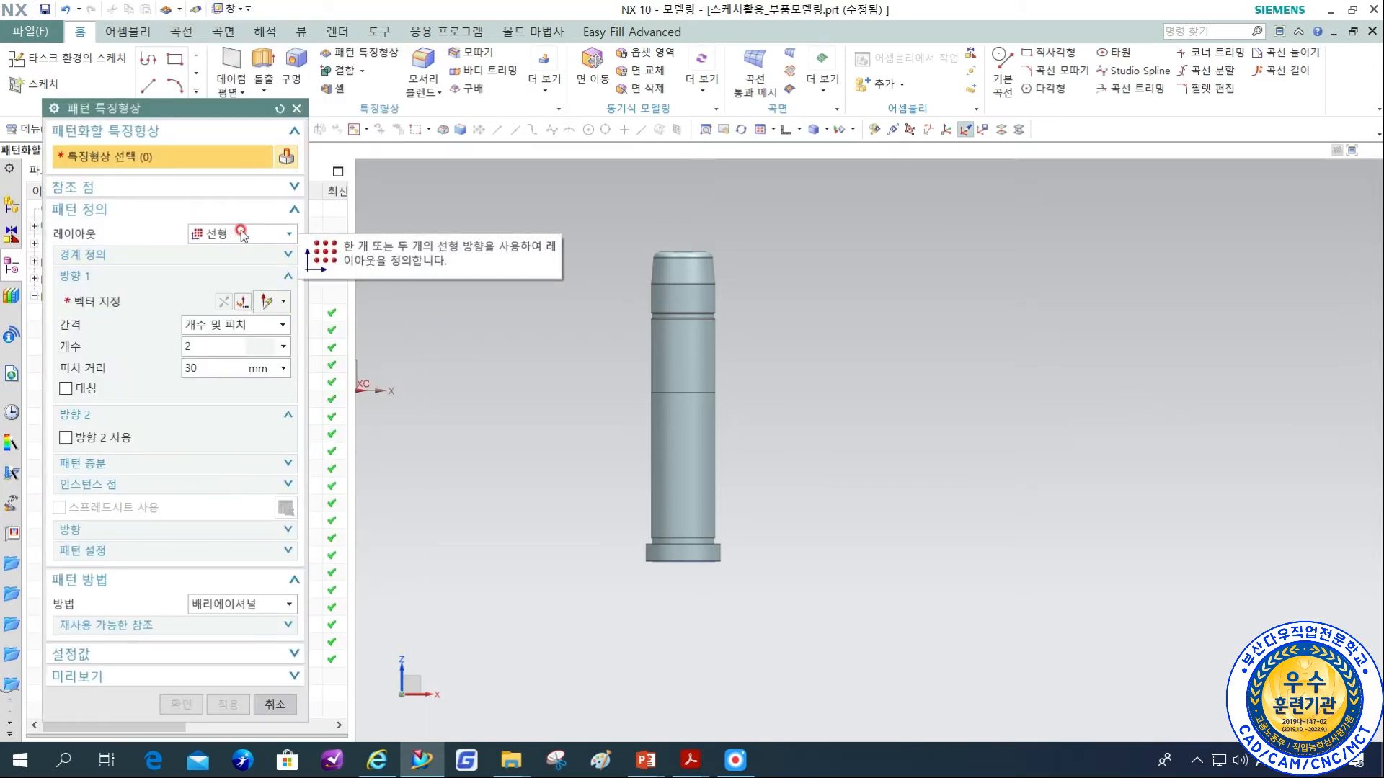
pyautogui.click(253, 290)
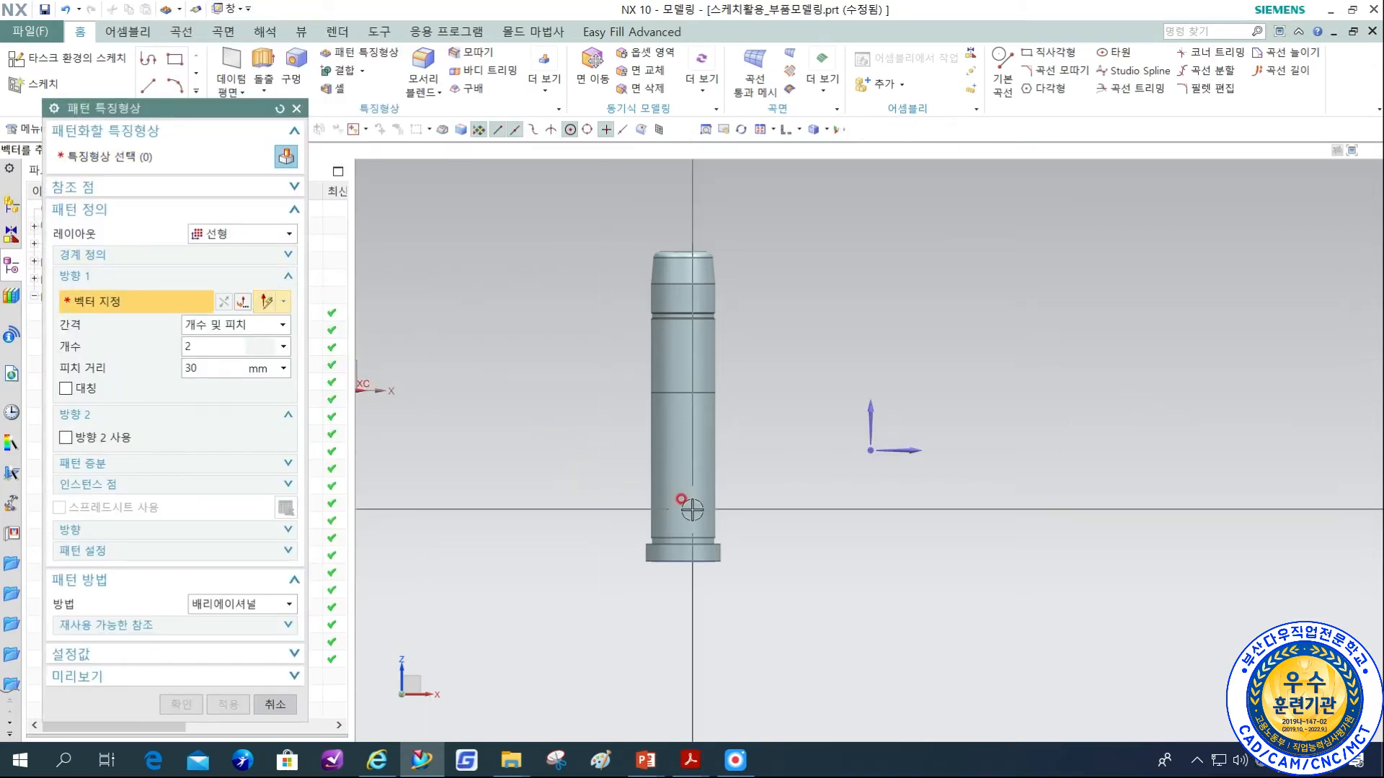
pyautogui.click(689, 522)
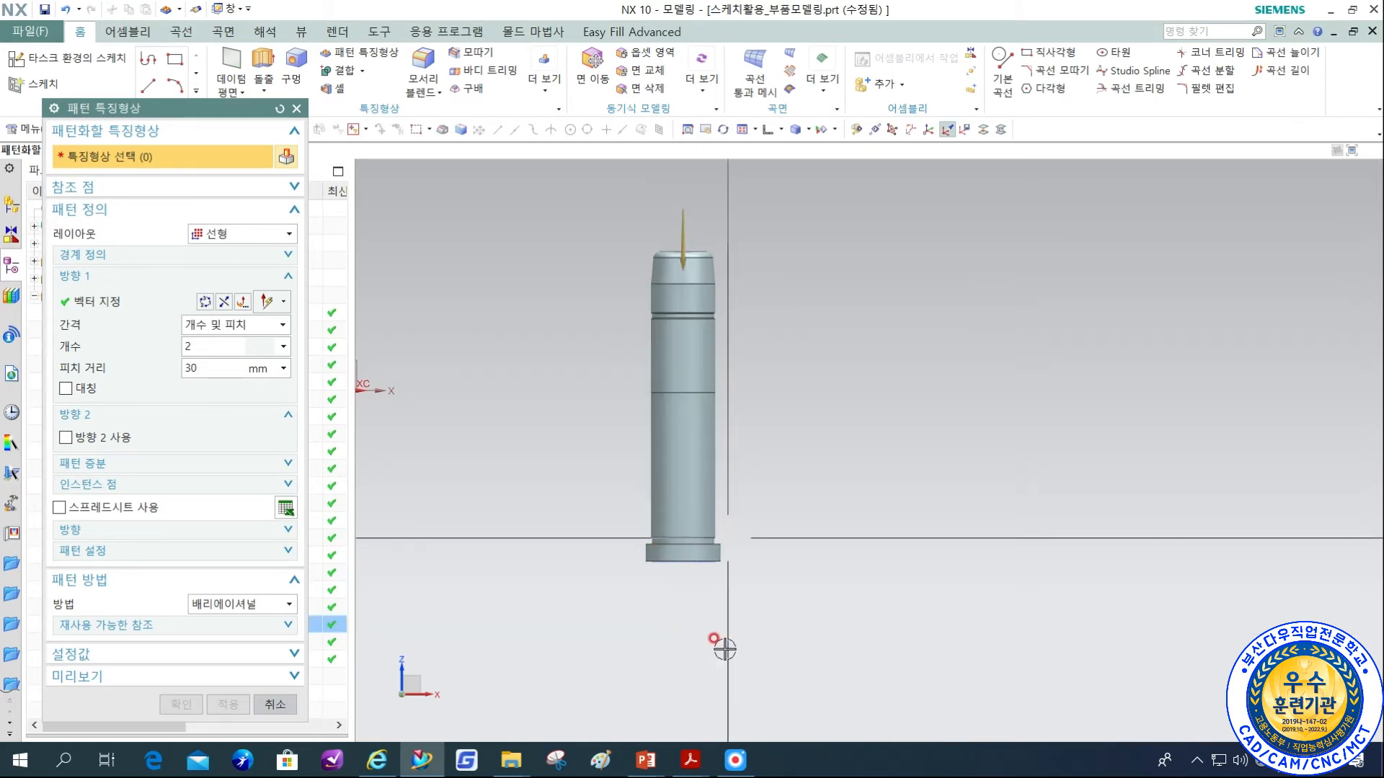
pyautogui.moveTo(720, 618); pyautogui.dragTo(793, 333, button='middle')
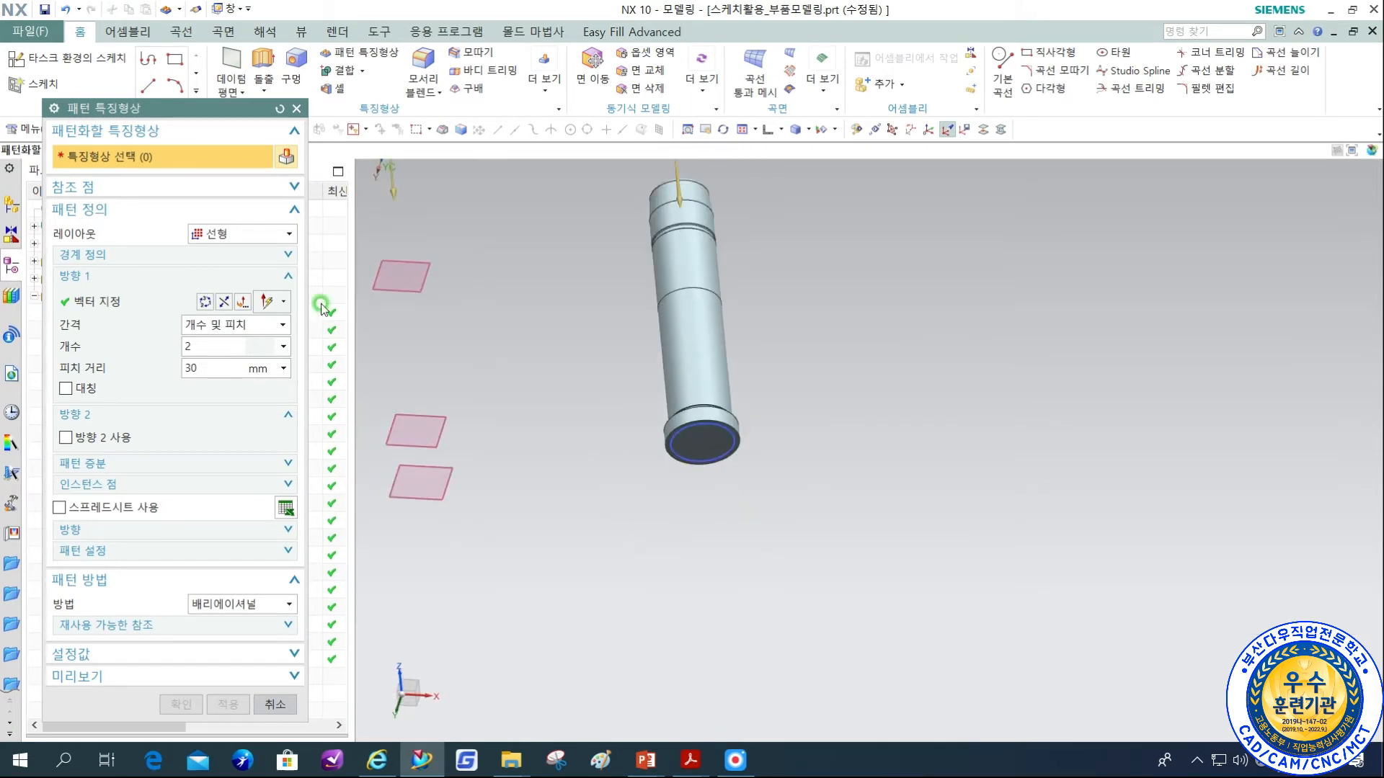
pyautogui.click(268, 303)
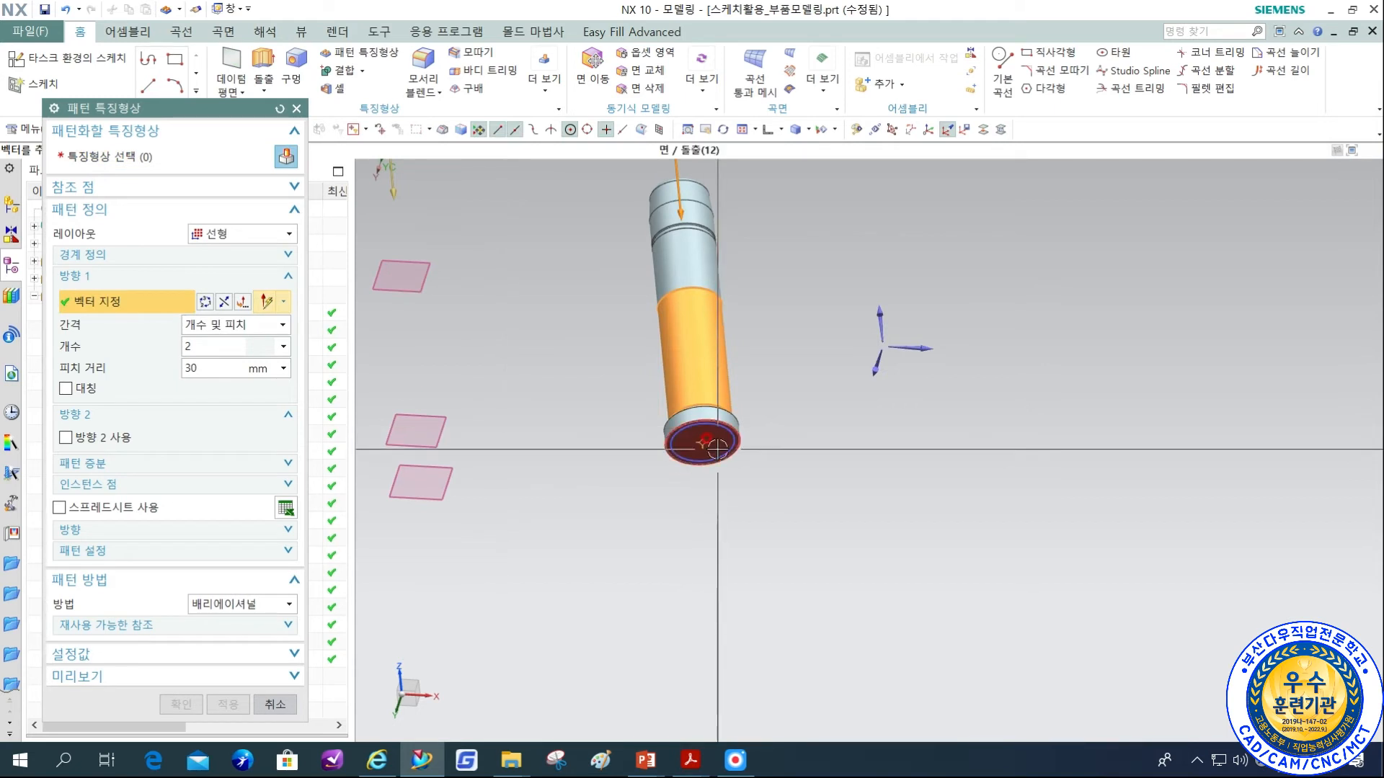
pyautogui.scroll(3, 717, 449)
pyautogui.click(725, 421)
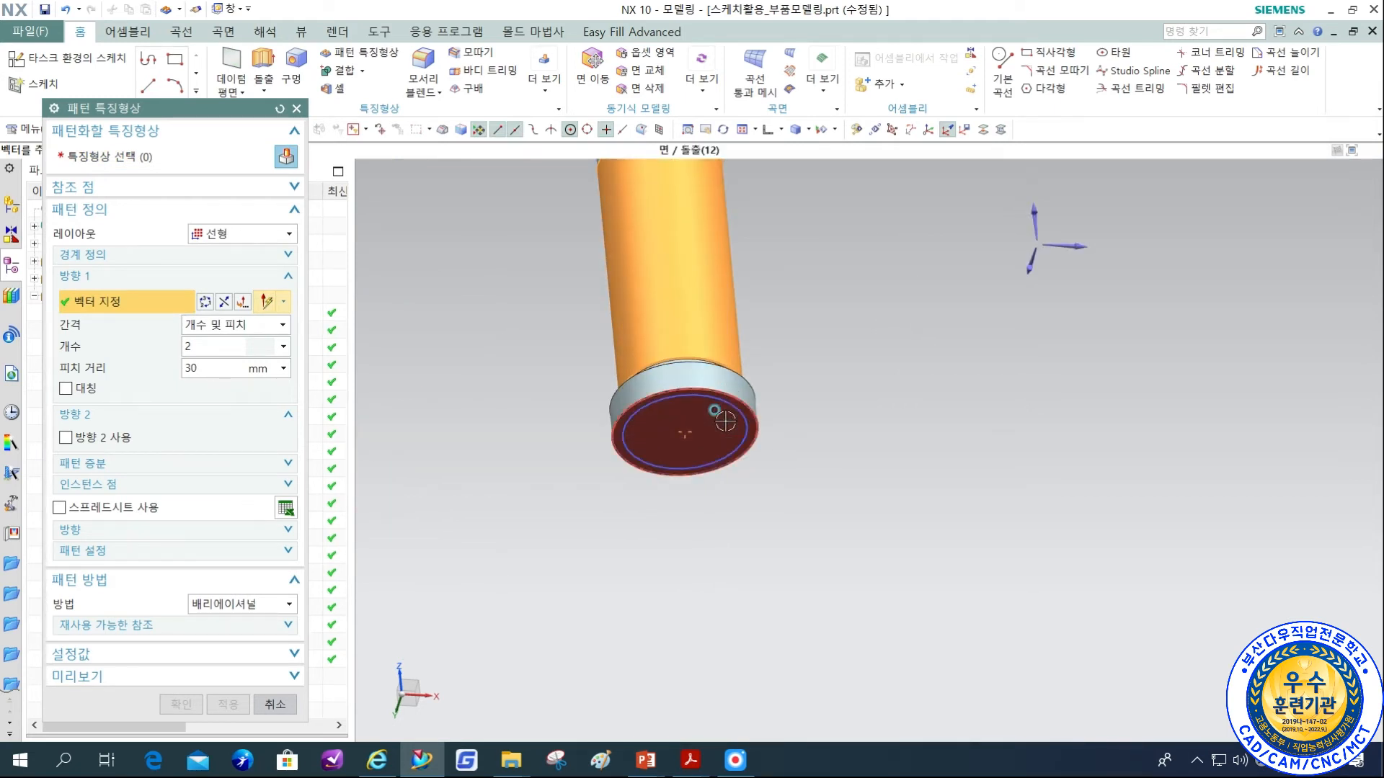
pyautogui.moveTo(818, 466); pyautogui.dragTo(704, 634, button='middle')
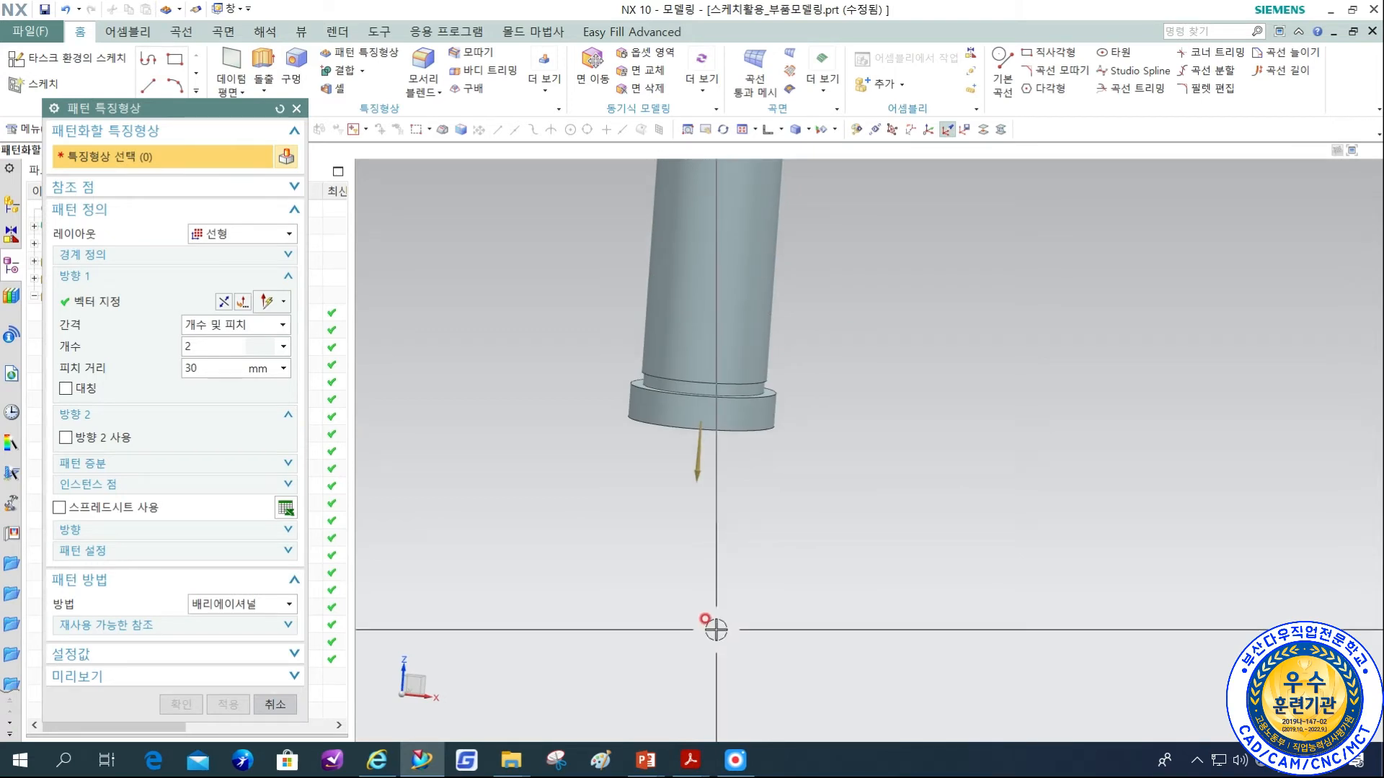
# Pattern the U groove along the shaft with a count of 2 and a pitch distance of 30 mm.
pyautogui.scroll(-3, 716, 629)
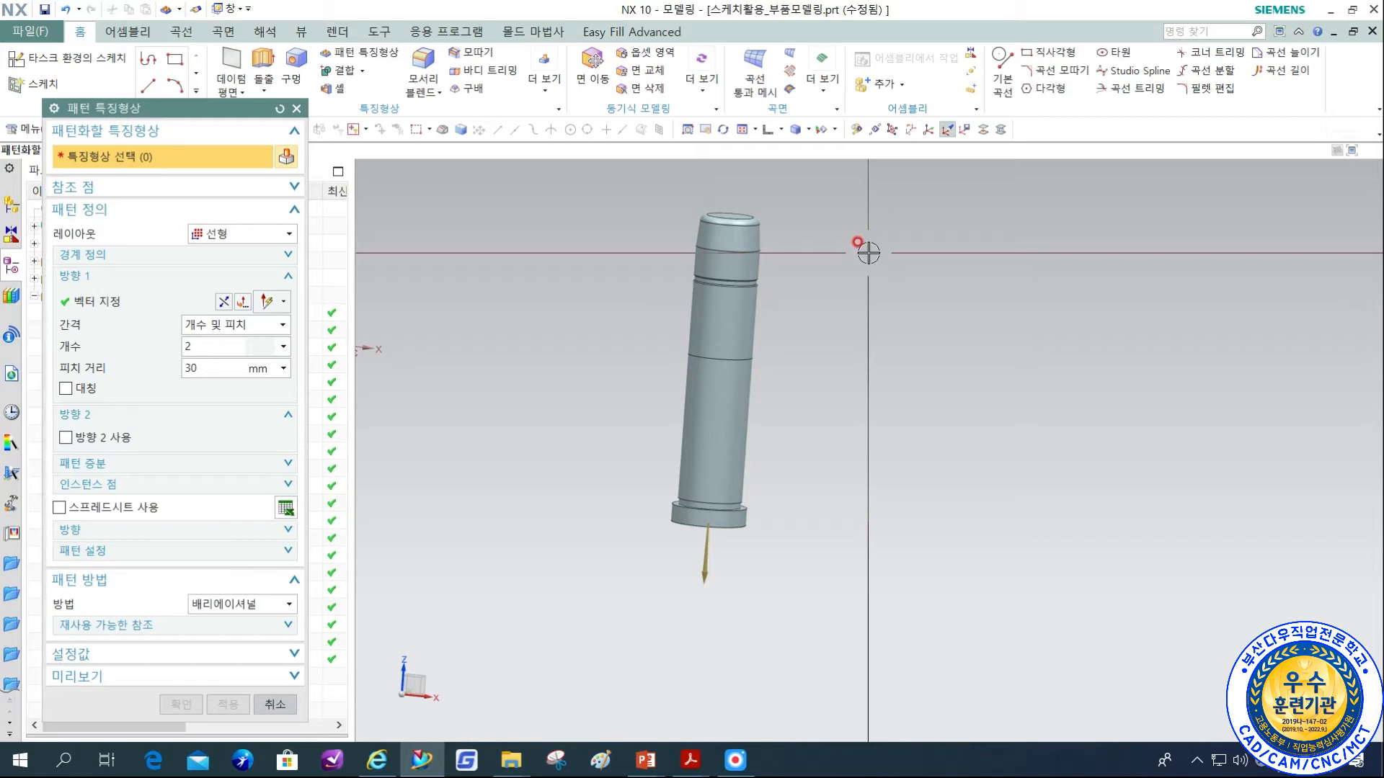
pyautogui.doubleClick(188, 347)
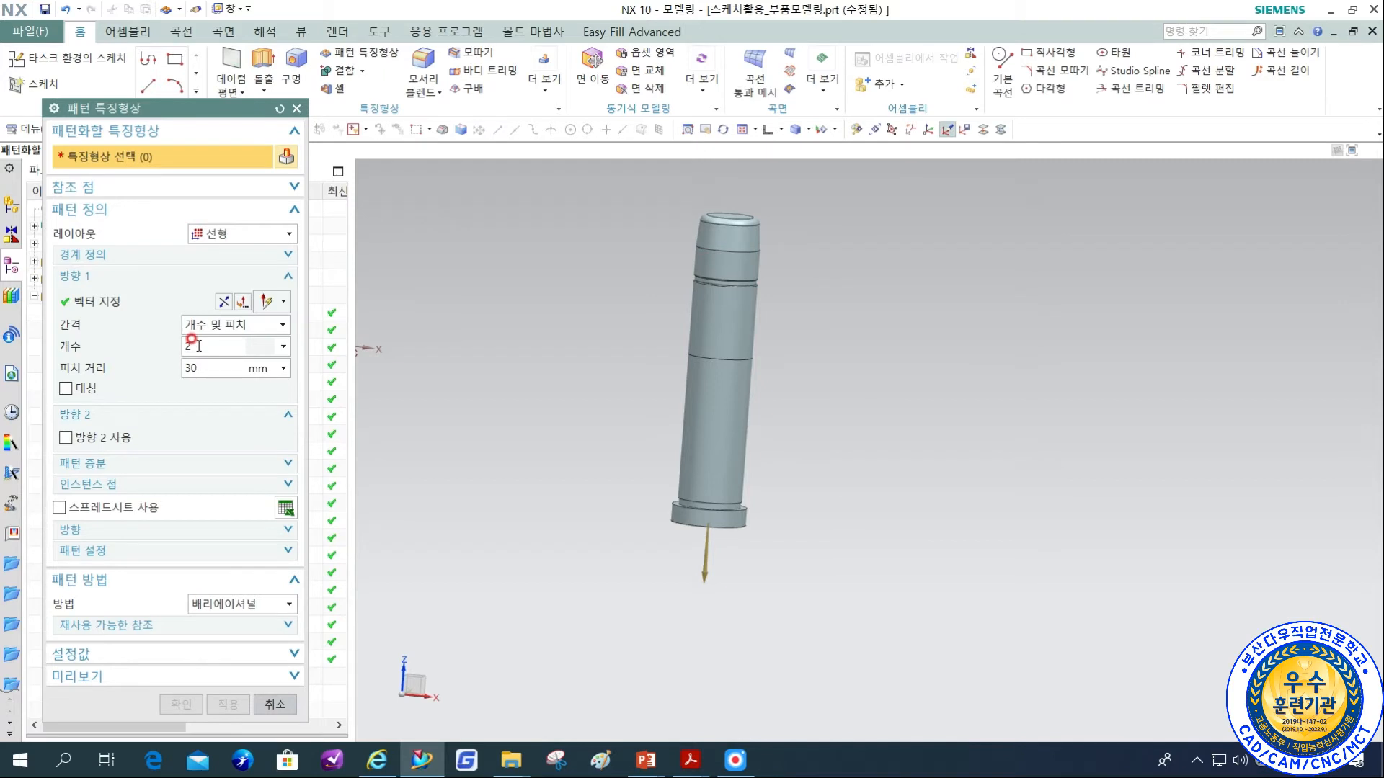
pyautogui.press('Tab')
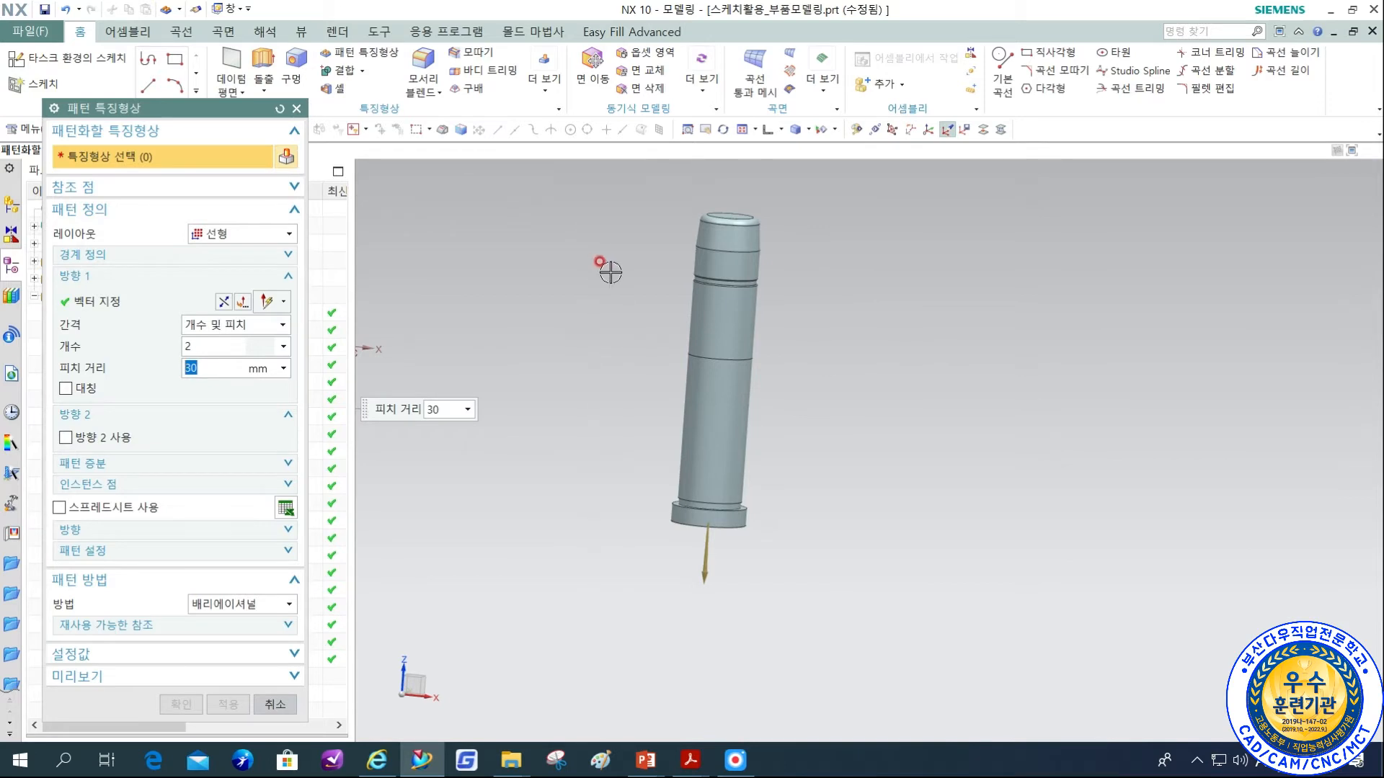
pyautogui.scroll(2, 598, 236)
pyautogui.click(273, 160)
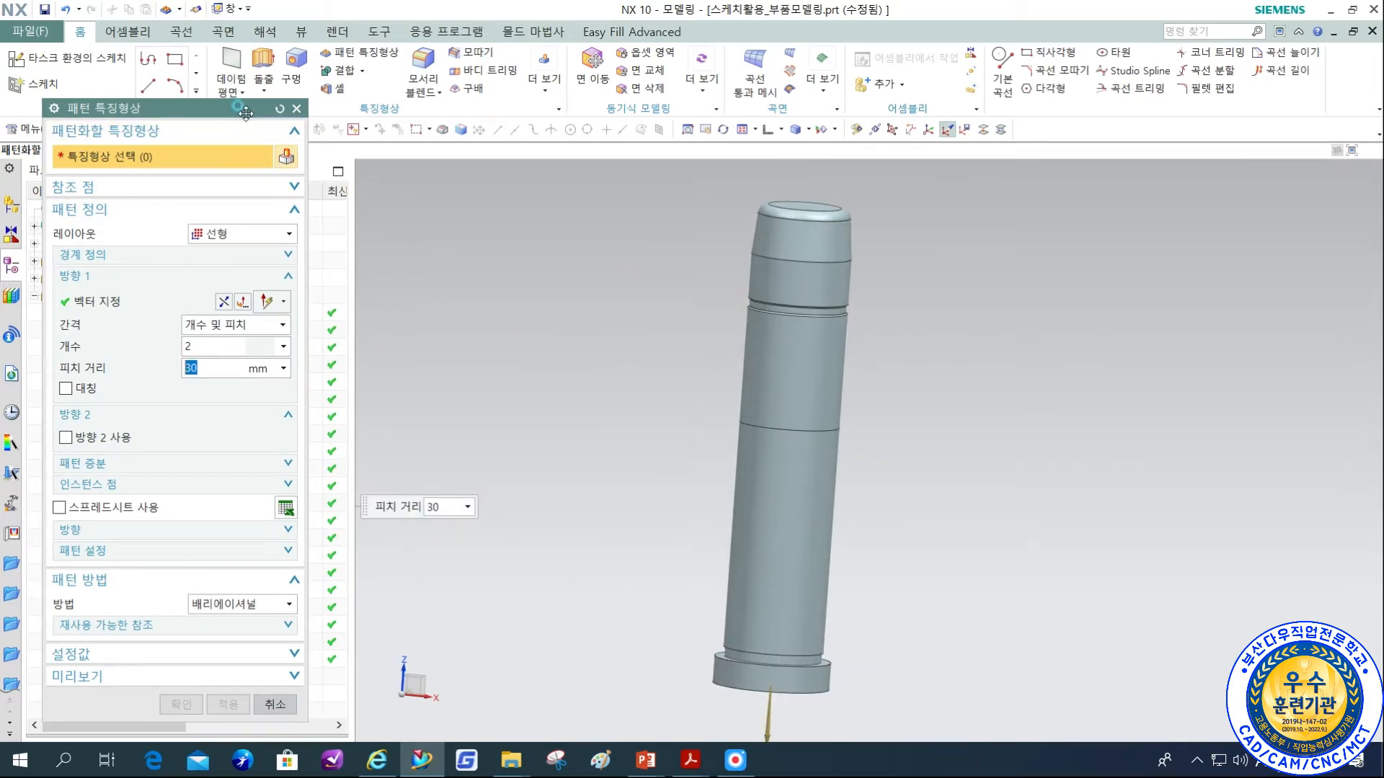
pyautogui.moveTo(221, 106); pyautogui.dragTo(535, 99)
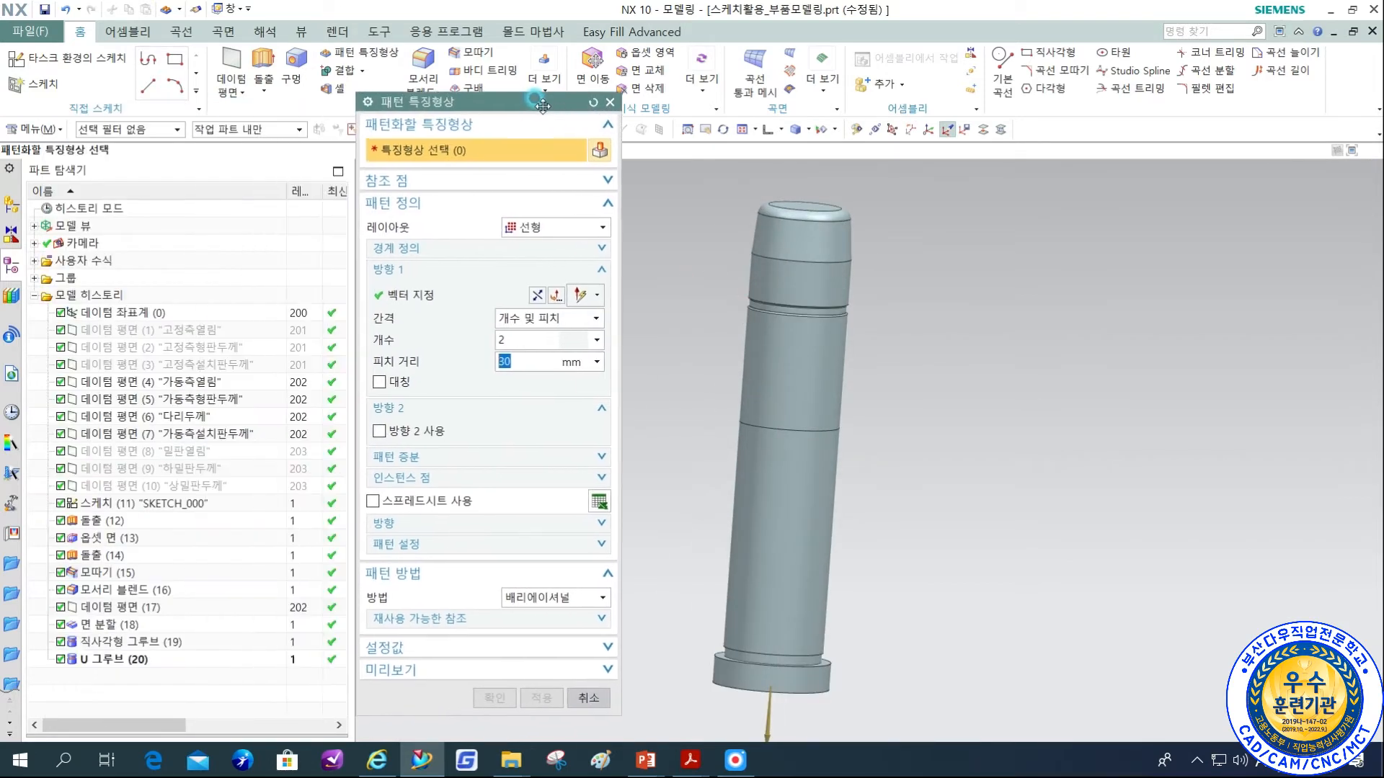
pyautogui.click(112, 659)
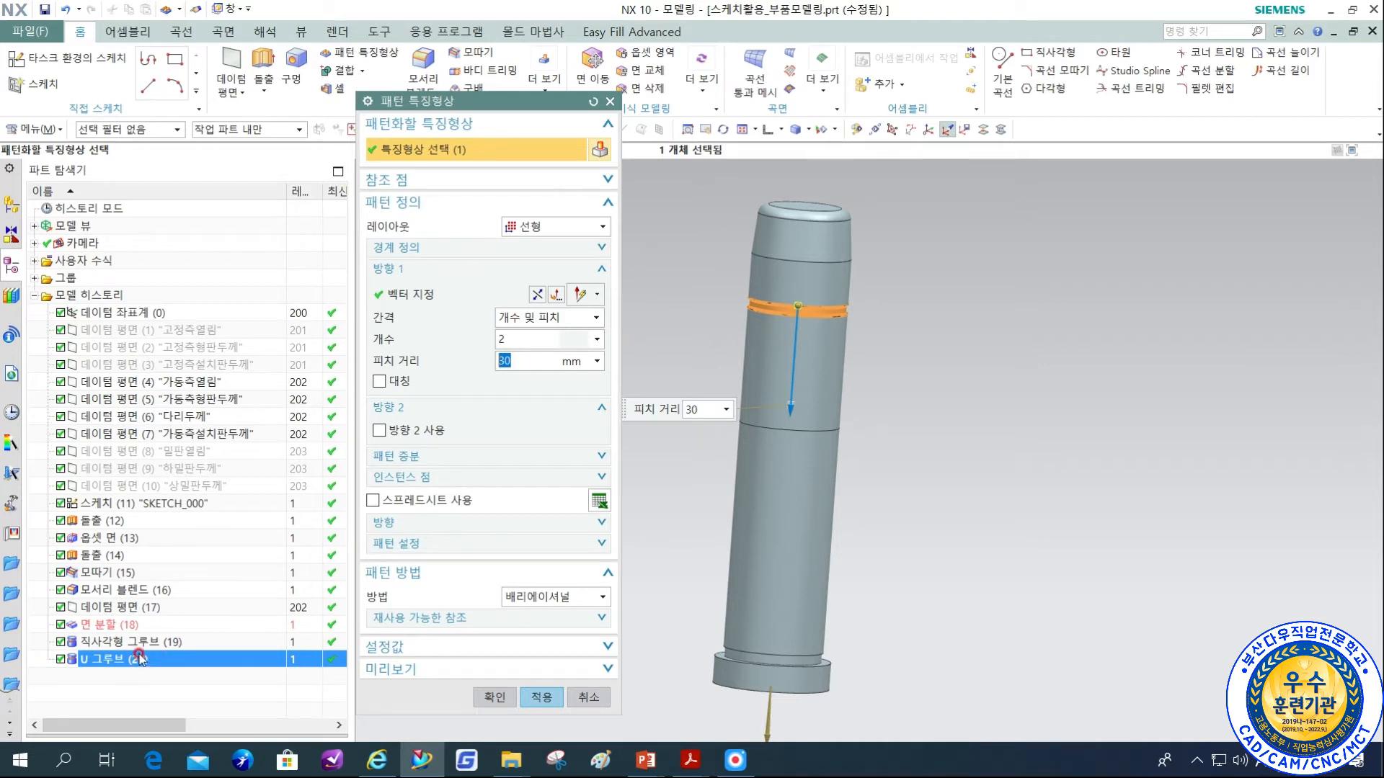
pyautogui.click(484, 698)
pyautogui.moveTo(1022, 550); pyautogui.dragTo(988, 493, button='middle')
pyautogui.press('F8')
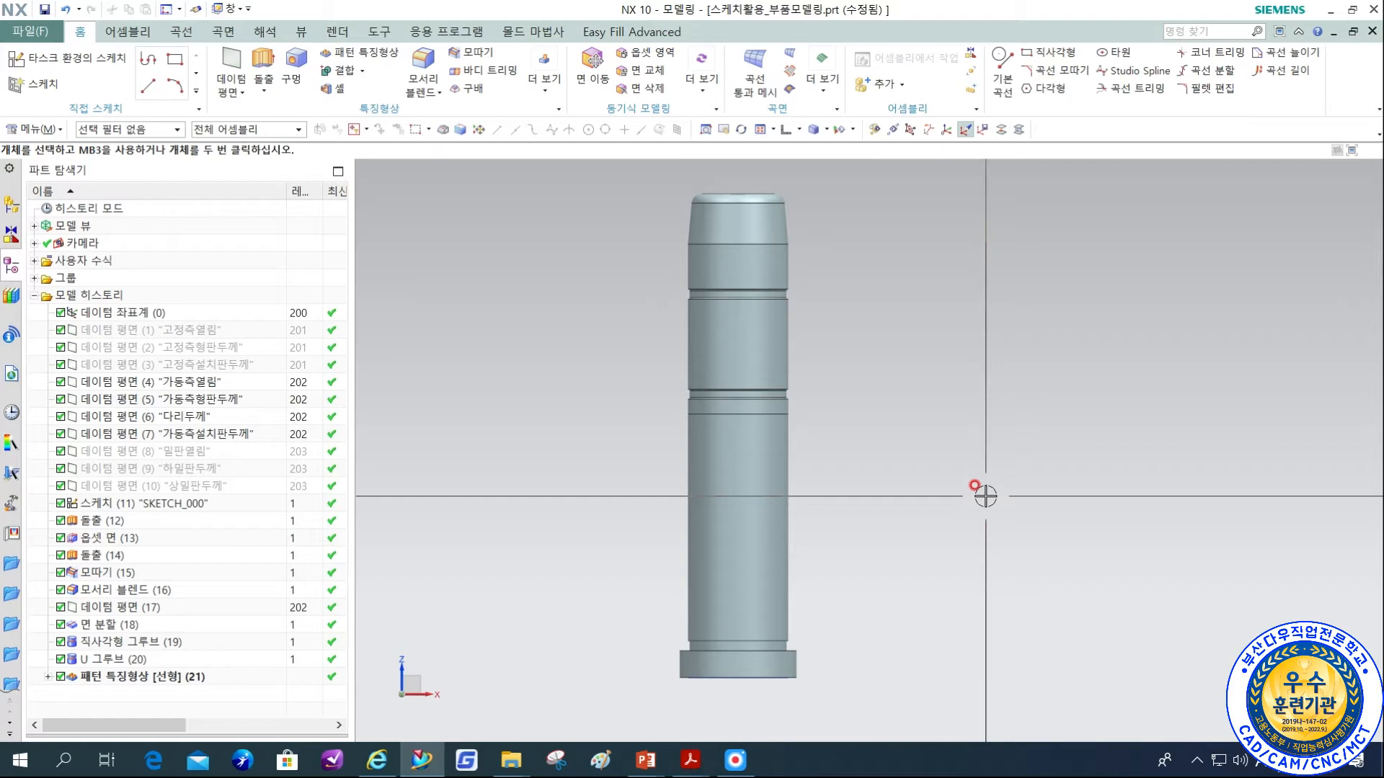
# Chamfer the upper and lower outer edges of the pin head symmetrically with a distance of 1 mm.
pyautogui.click(496, 54)
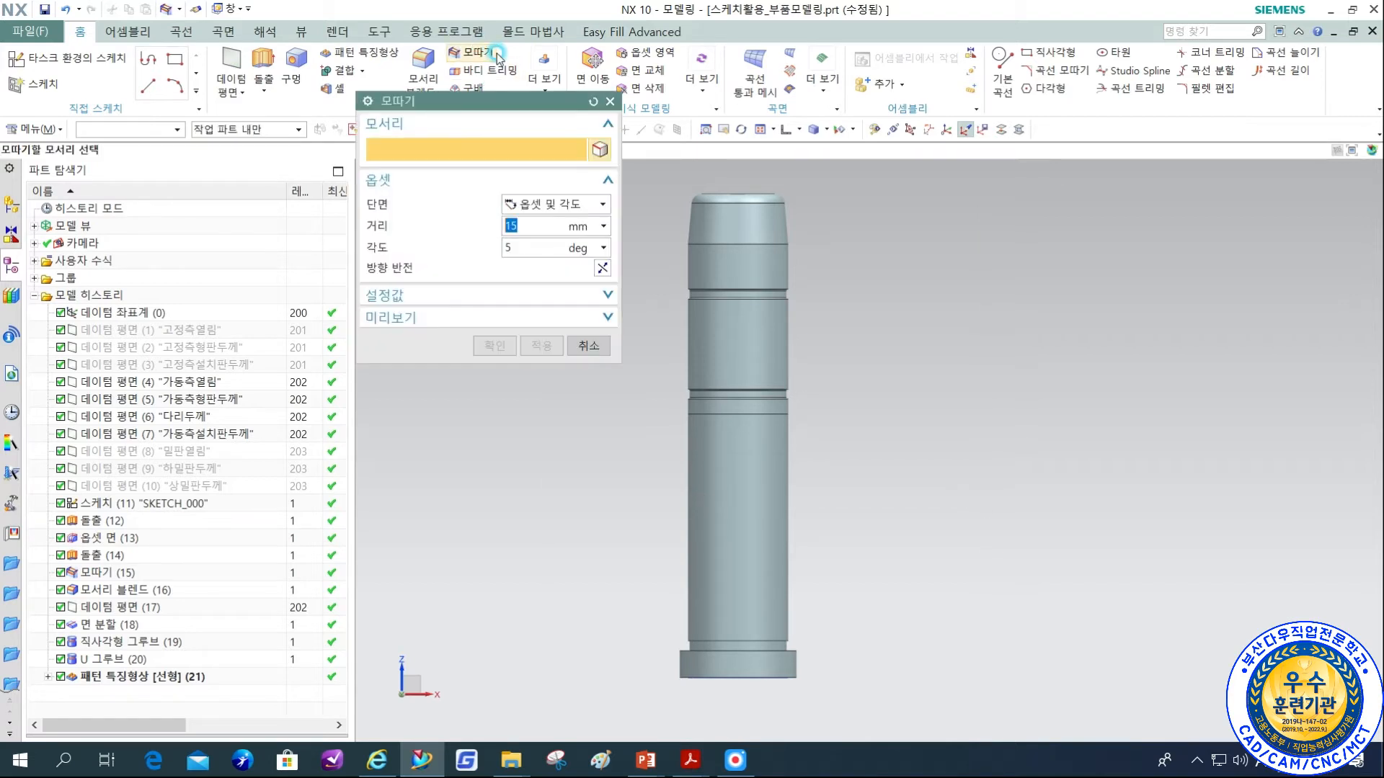
pyautogui.write('1')
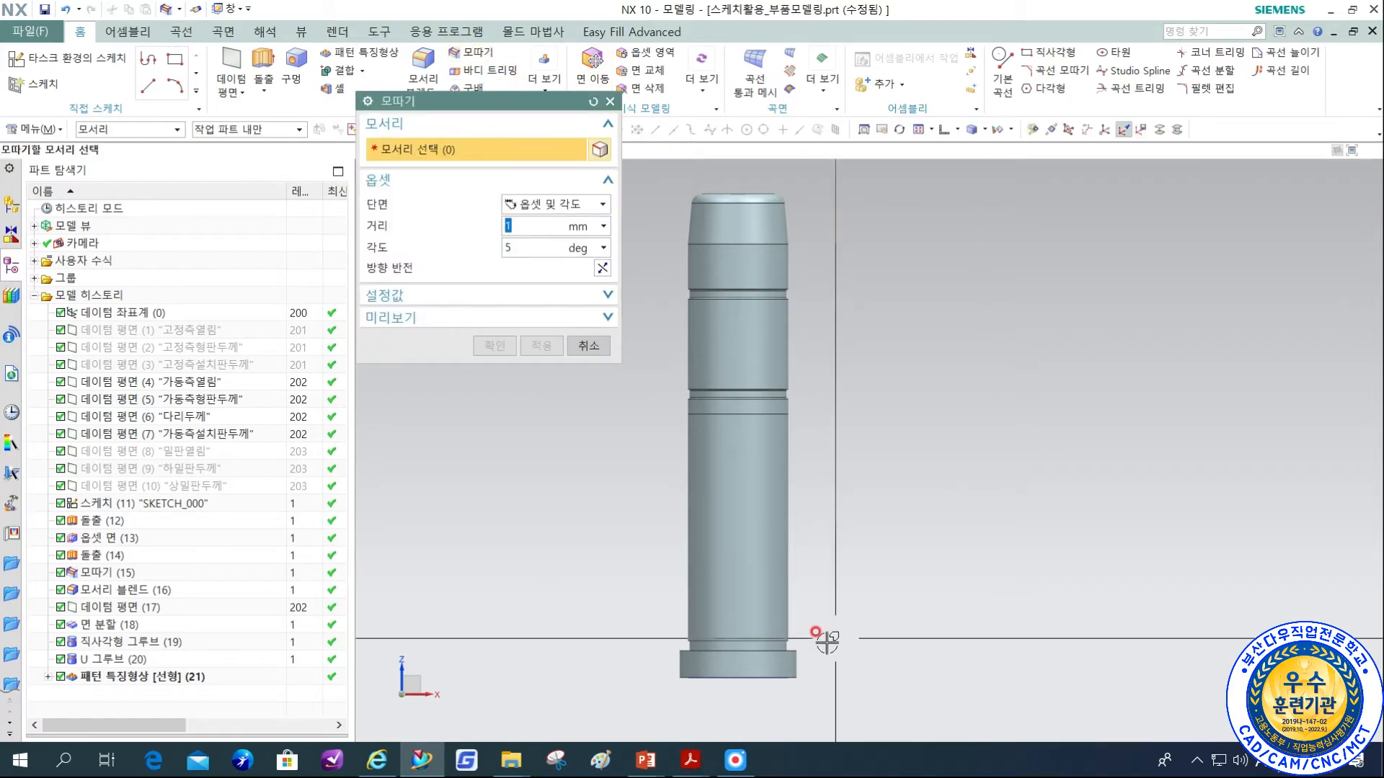
pyautogui.click(789, 678)
pyautogui.click(792, 684)
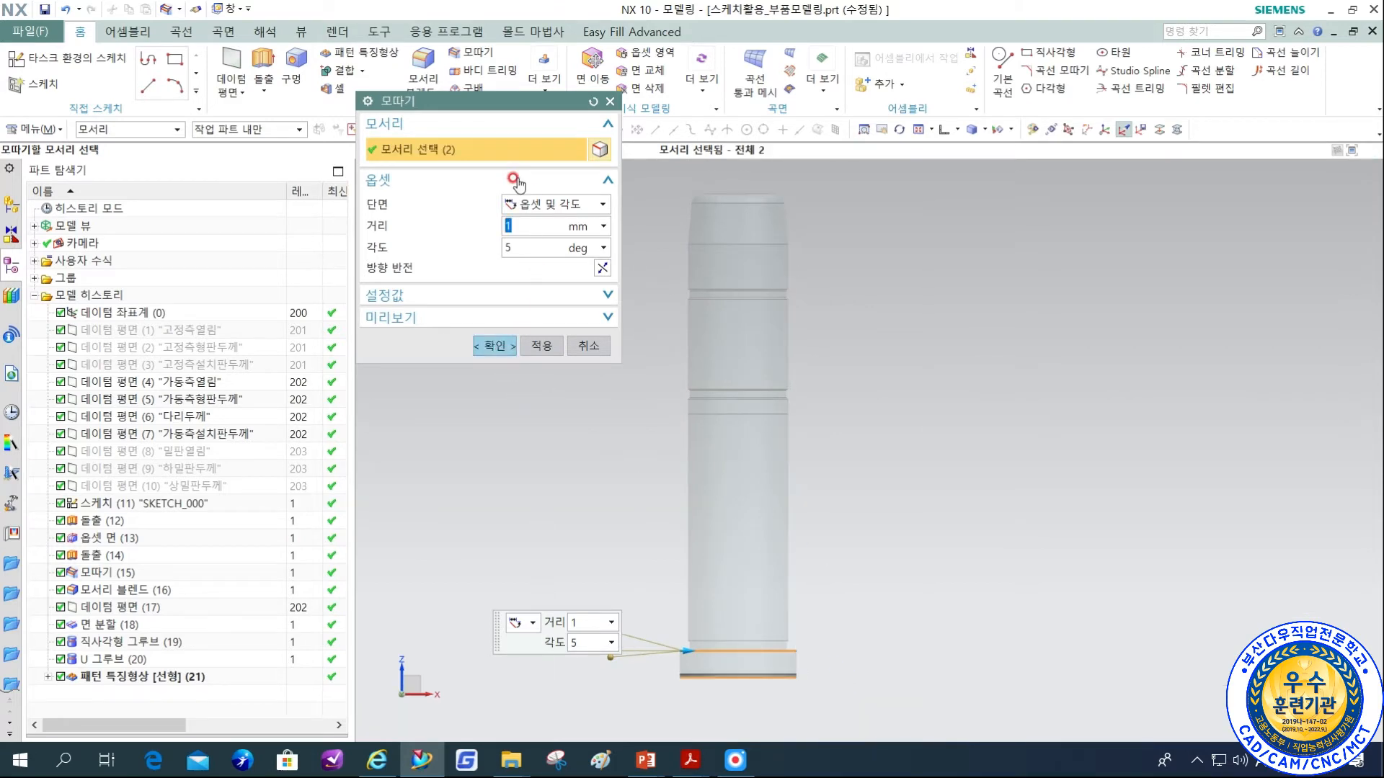
pyautogui.click(555, 204)
pyautogui.click(537, 220)
pyautogui.click(499, 310)
pyautogui.keyDown('shift'); pyautogui.moveTo(857, 657); pyautogui.dragTo(881, 561, button='middle'); pyautogui.keyUp('shift')
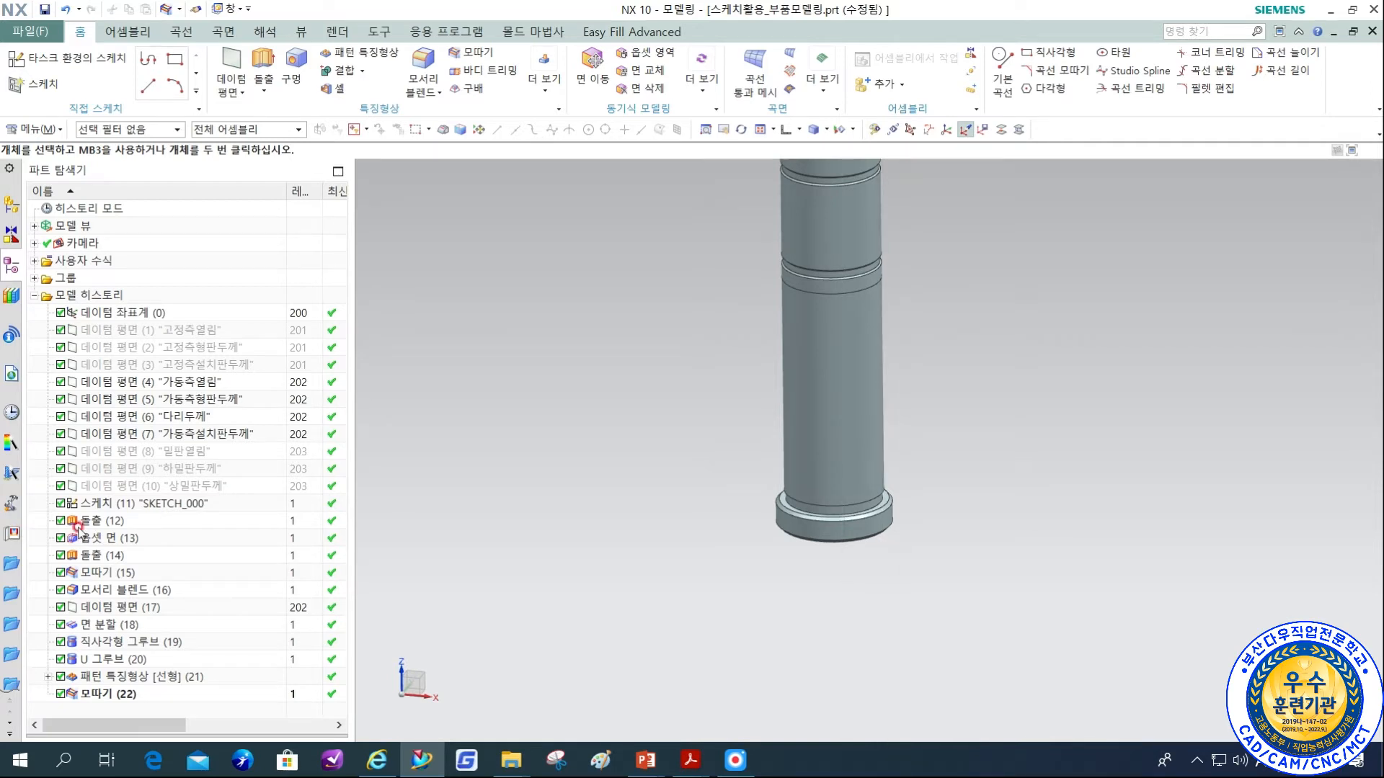
# Group datum planes (1) to (10), from 고정측열림 to 상밀판두께, in a feature group whose name starts with 몰드베이스두께_데.
pyautogui.click(182, 333)
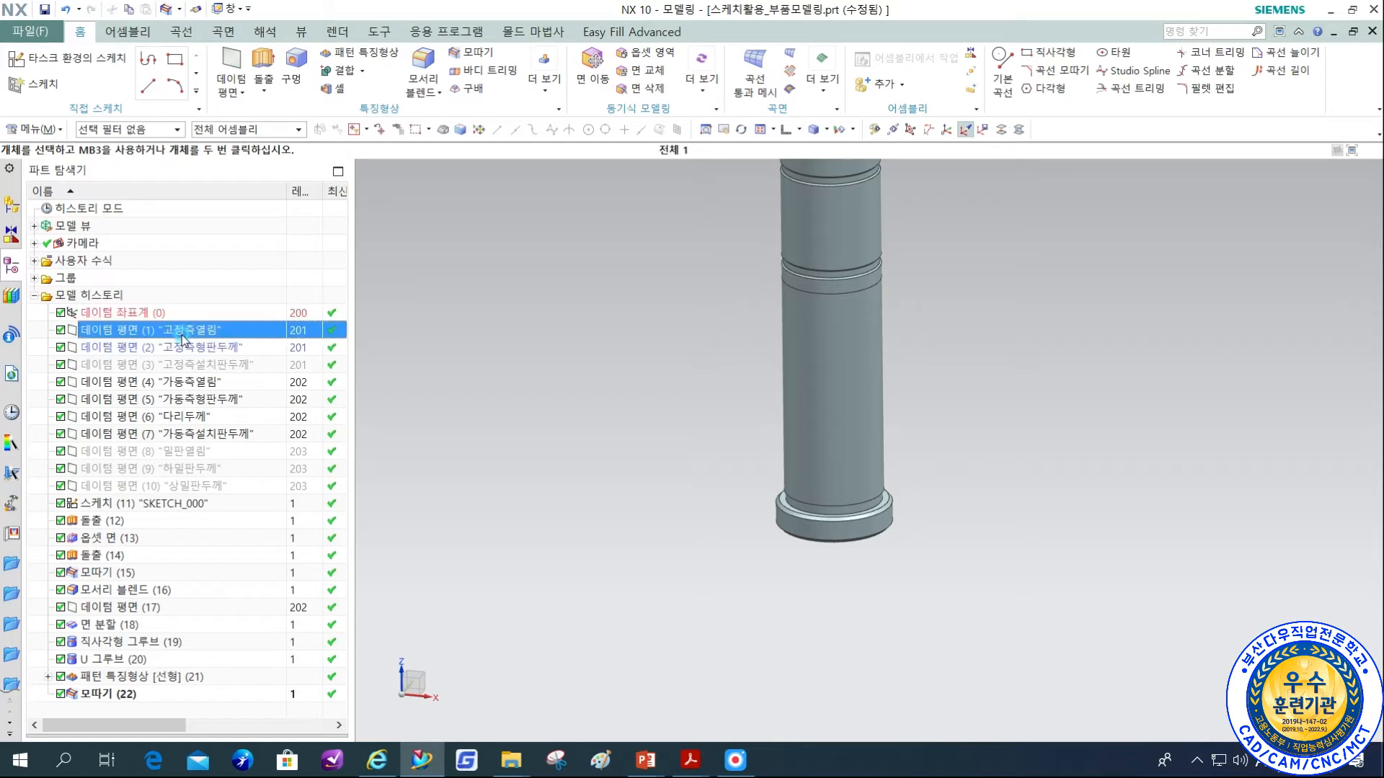
pyautogui.keyDown('shift'); pyautogui.click(201, 488); pyautogui.keyUp('shift')
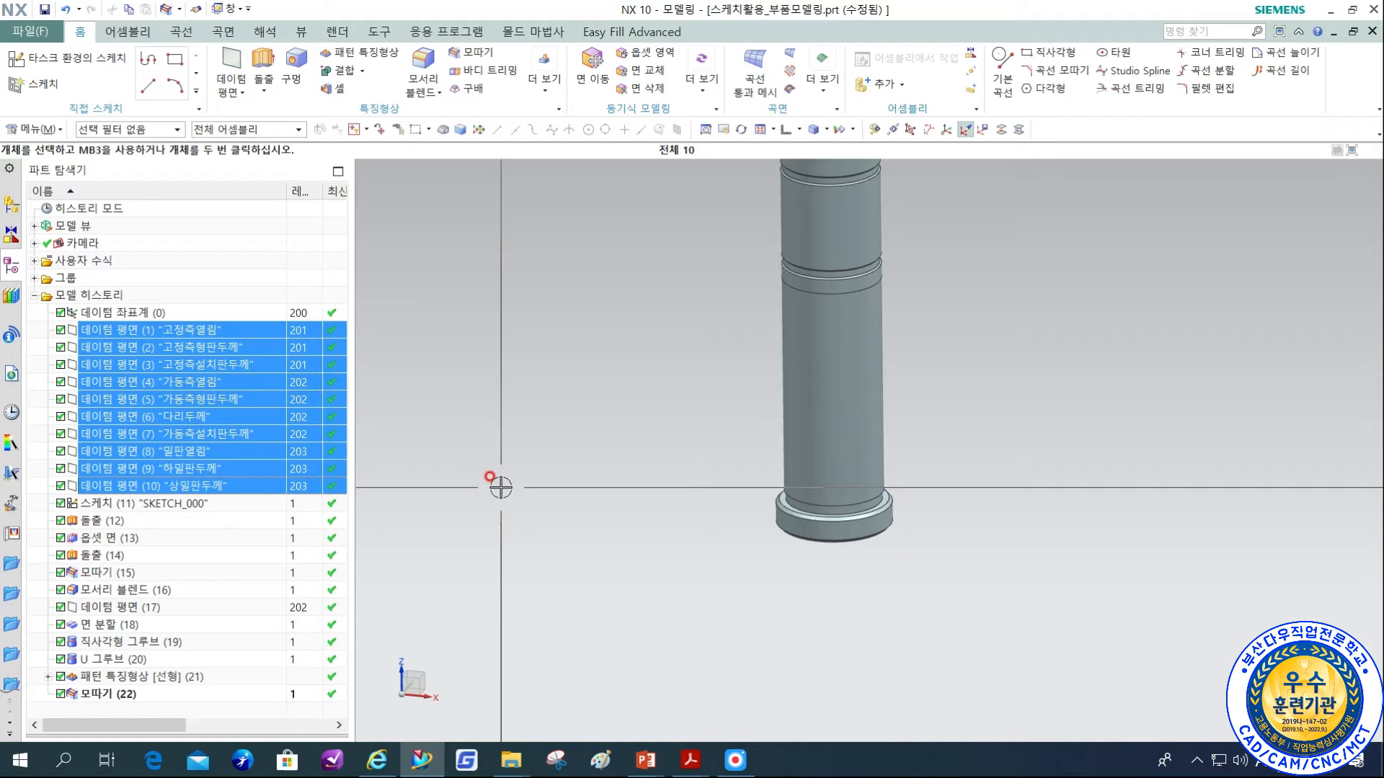
pyautogui.rightClick(272, 426)
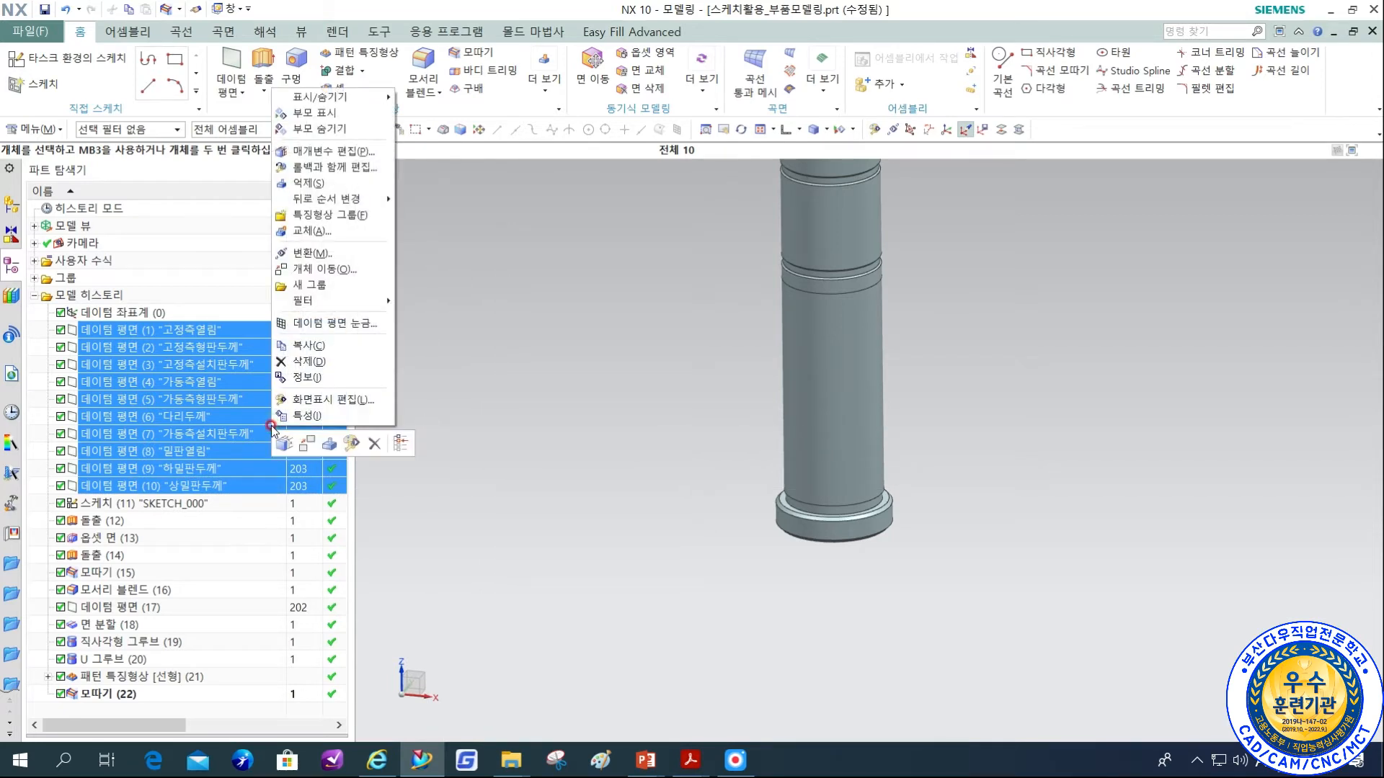
pyautogui.click(315, 215)
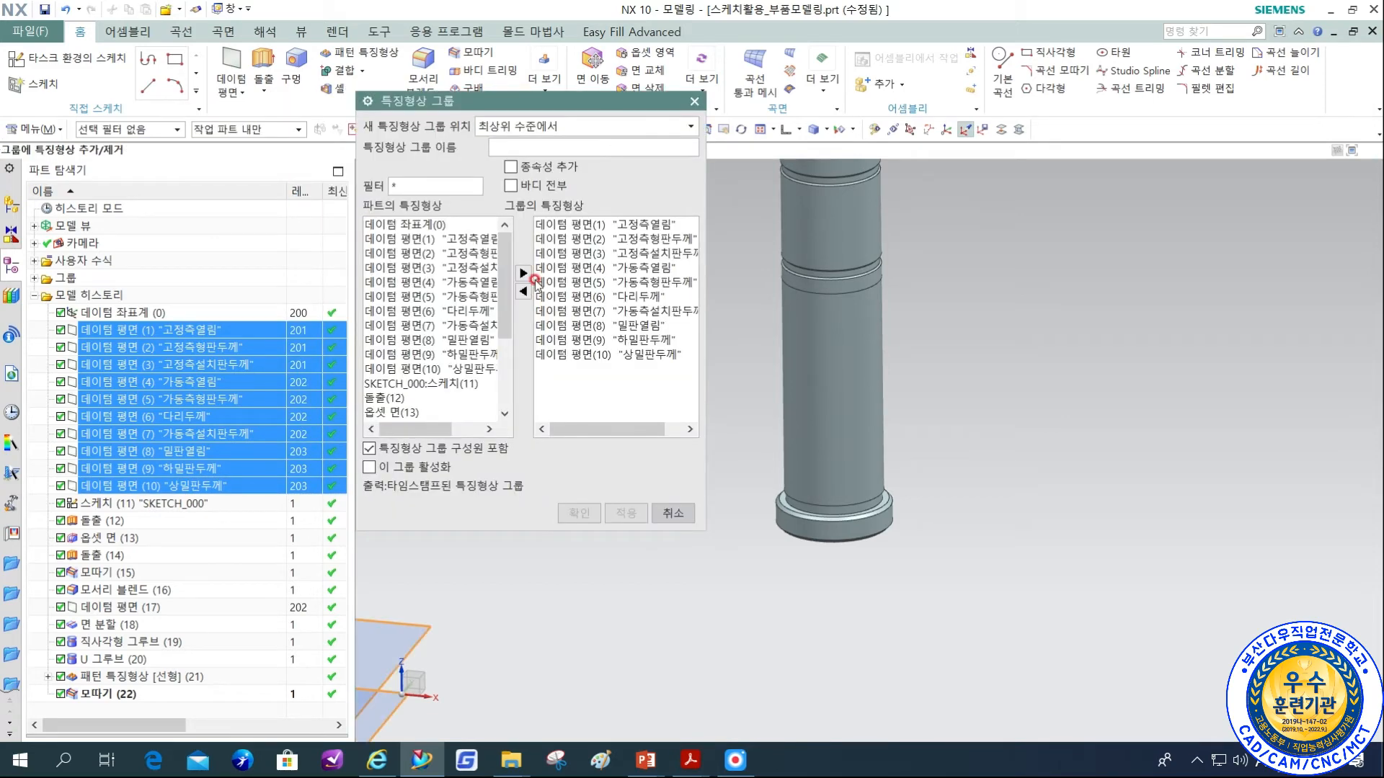
pyautogui.click(520, 145)
pyautogui.write('AHF')
pyautogui.press('BackSpace')
pyautogui.press('BackSpace')
pyautogui.press('BackSpace')
pyautogui.press('Hangul')
pyautogui.write('몰드베이스')
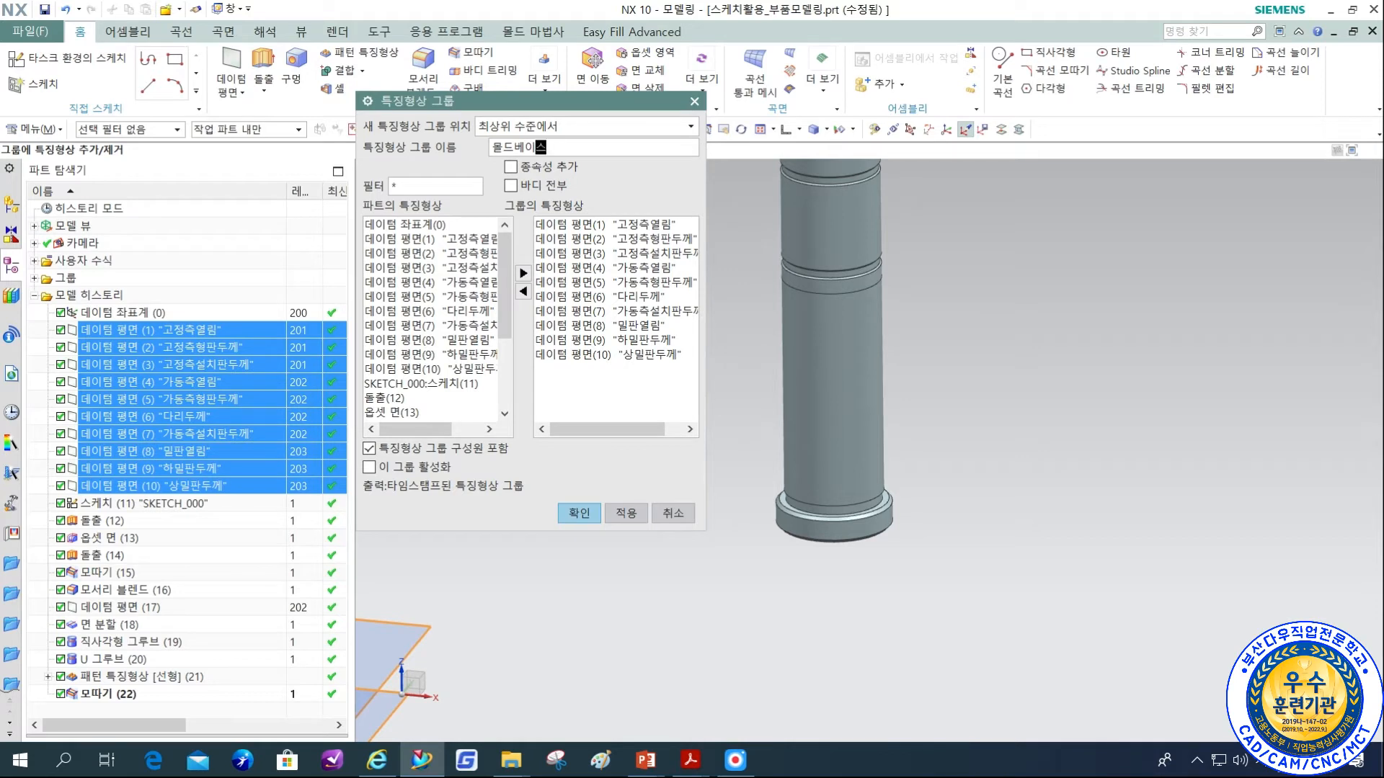
pyautogui.write('ㄸㅜ')
pyautogui.write('께')
pyautogui.write('_데이터')
pyautogui.press('BackSpace')
pyautogui.write('두')
pyautogui.click(545, 210)
pyautogui.click(579, 513)
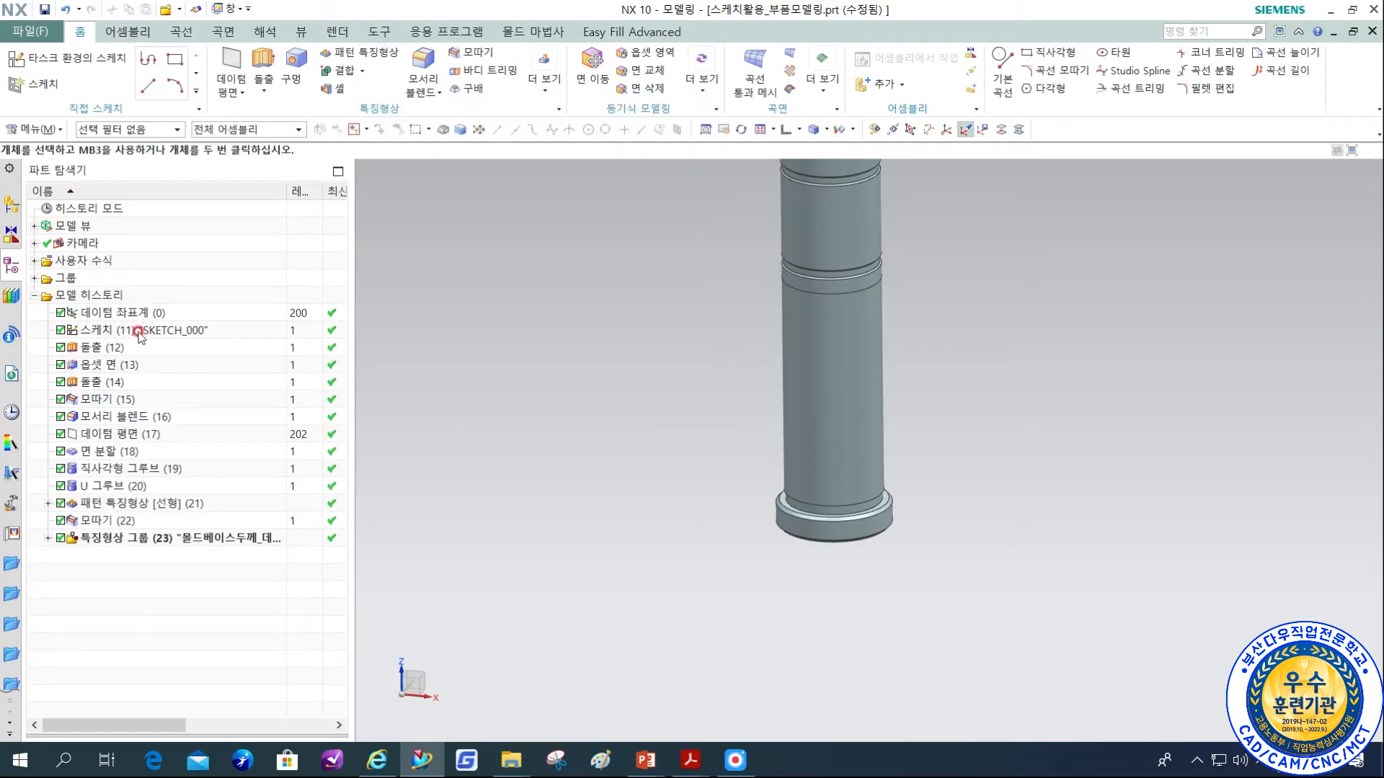
# Group the pin features from sketch (11) SKETCH_000 through the head chamfer (22) in a feature group named 가이드핀_모델.
pyautogui.click(139, 332)
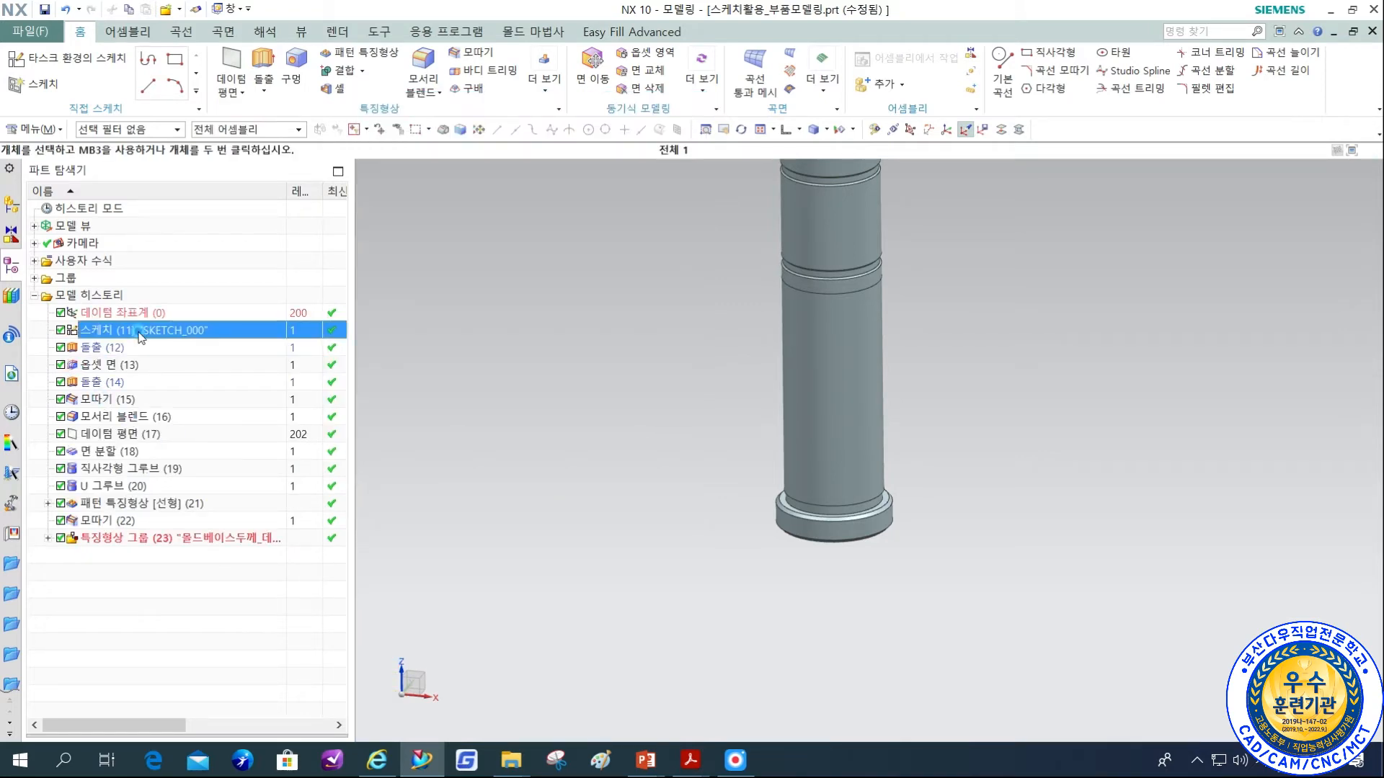
pyautogui.keyDown('shift'); pyautogui.click(120, 520); pyautogui.keyUp('shift')
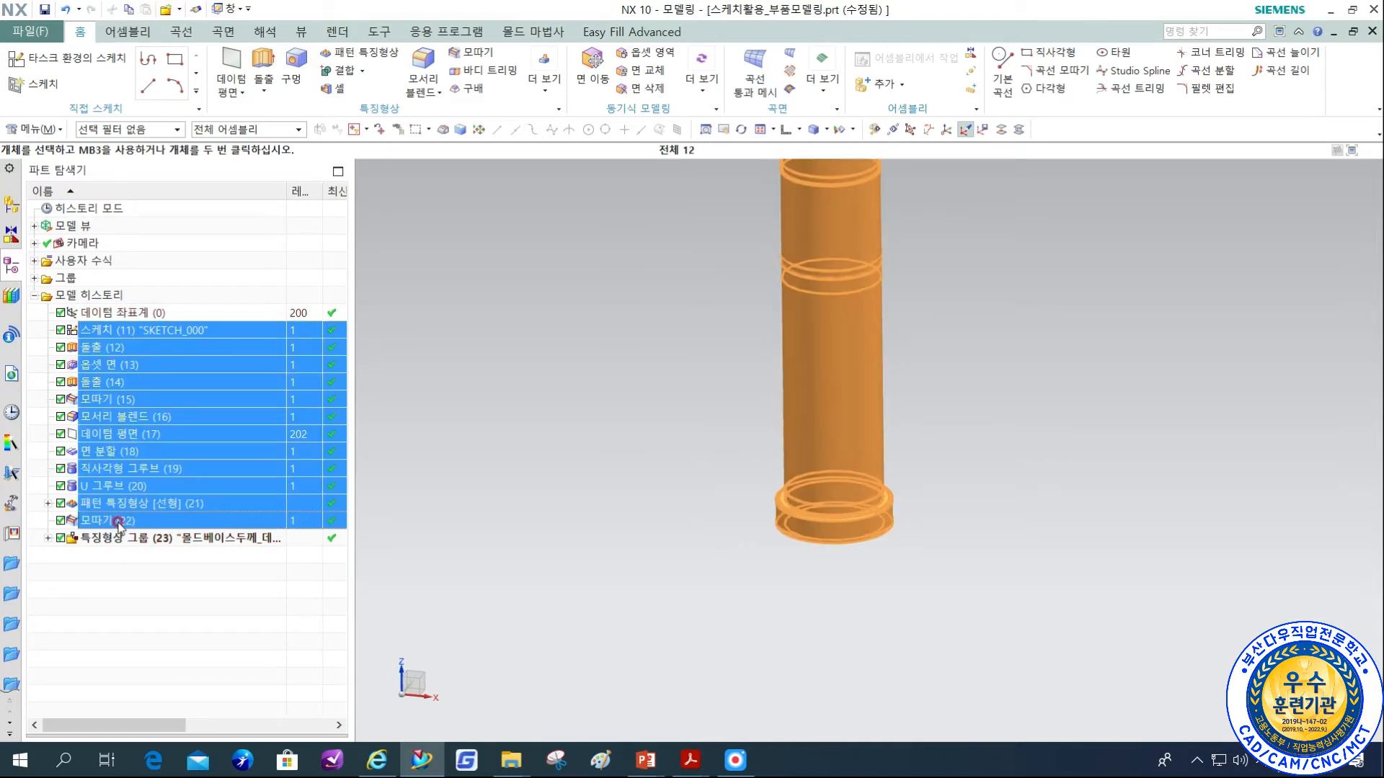
pyautogui.rightClick(164, 366)
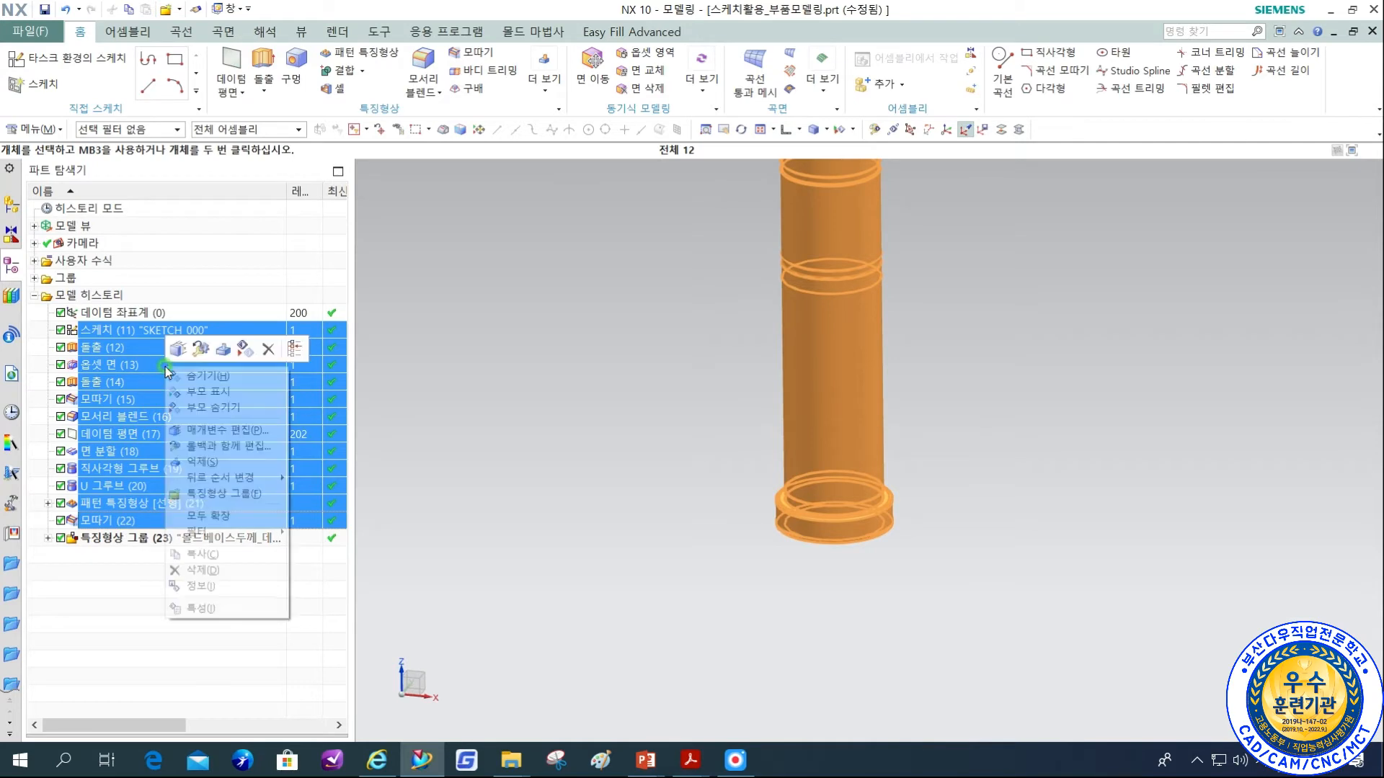
pyautogui.click(218, 494)
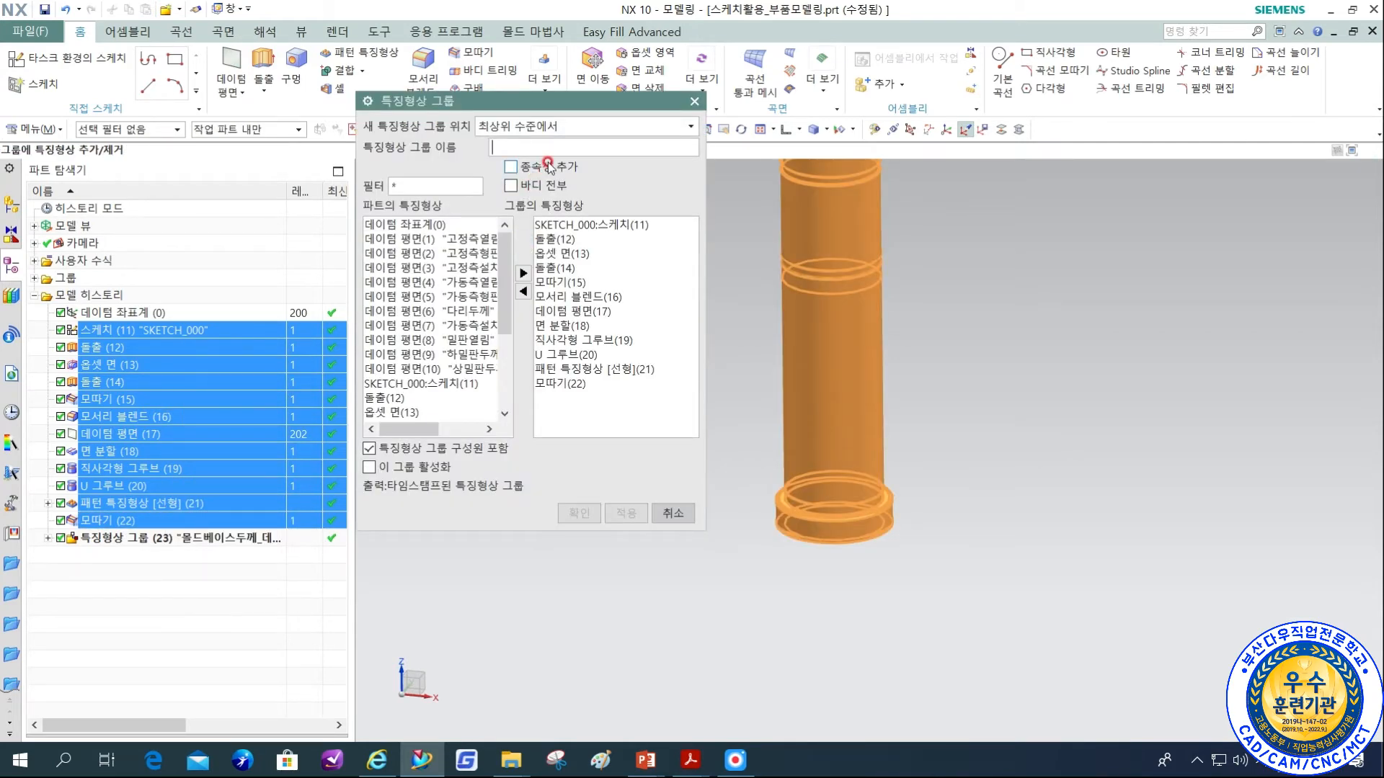
pyautogui.write('가이드')
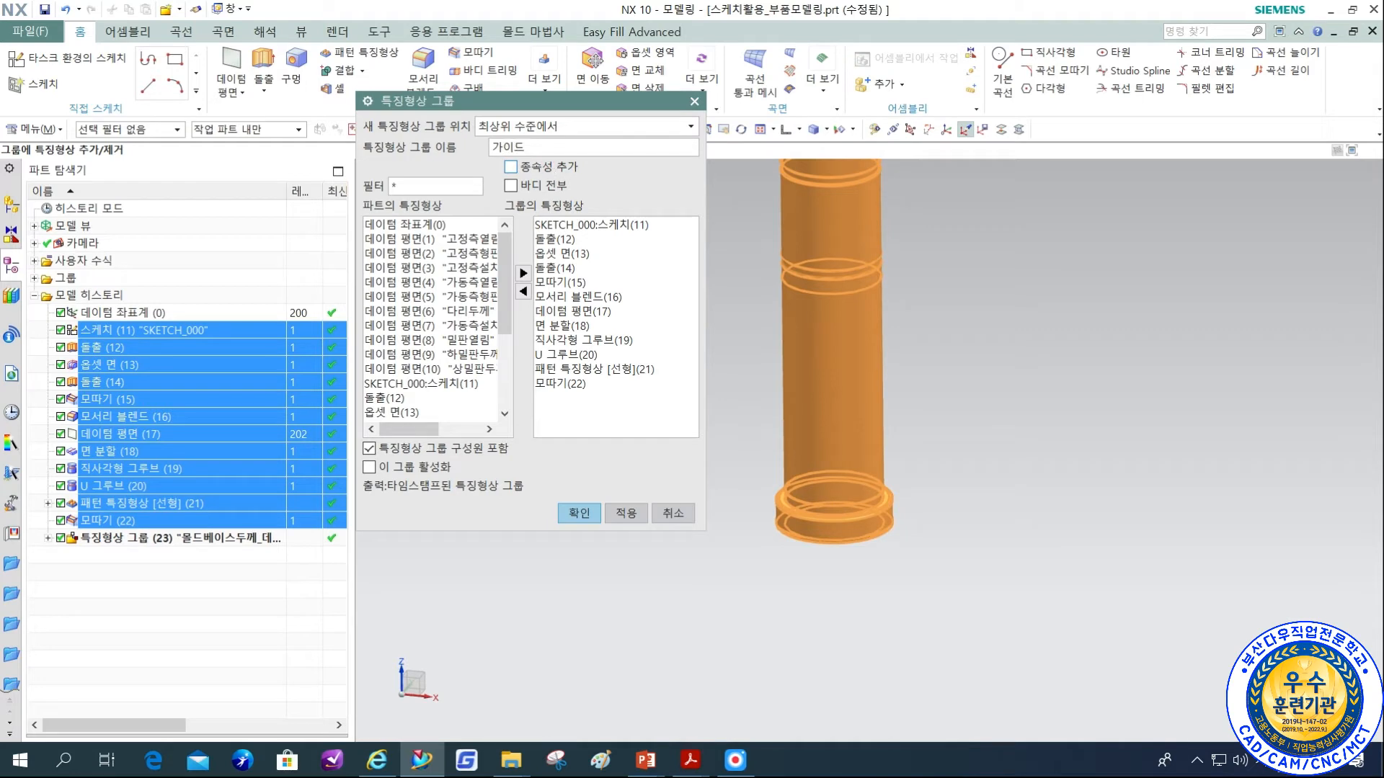
pyautogui.write('ㅍ')
pyautogui.write('_모델')
pyautogui.click(584, 513)
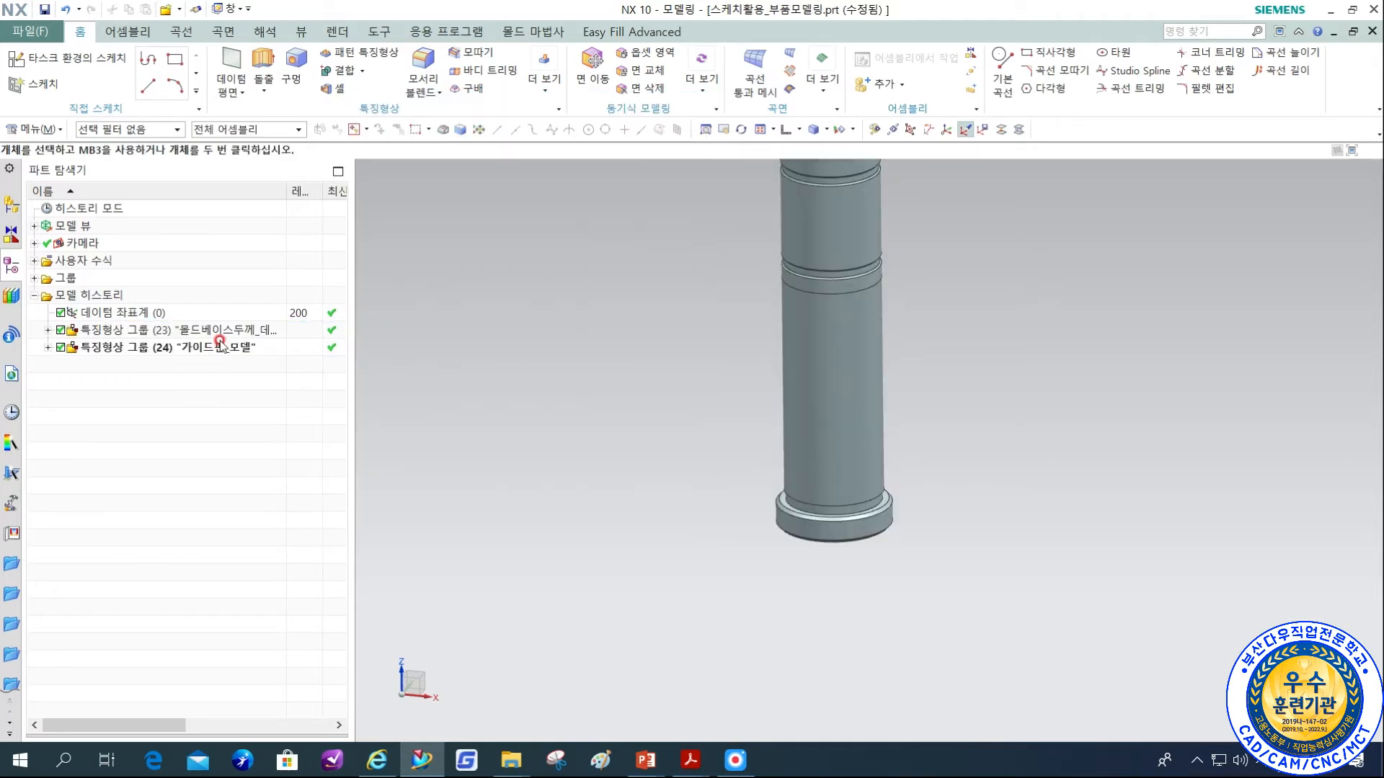
pyautogui.click(220, 350)
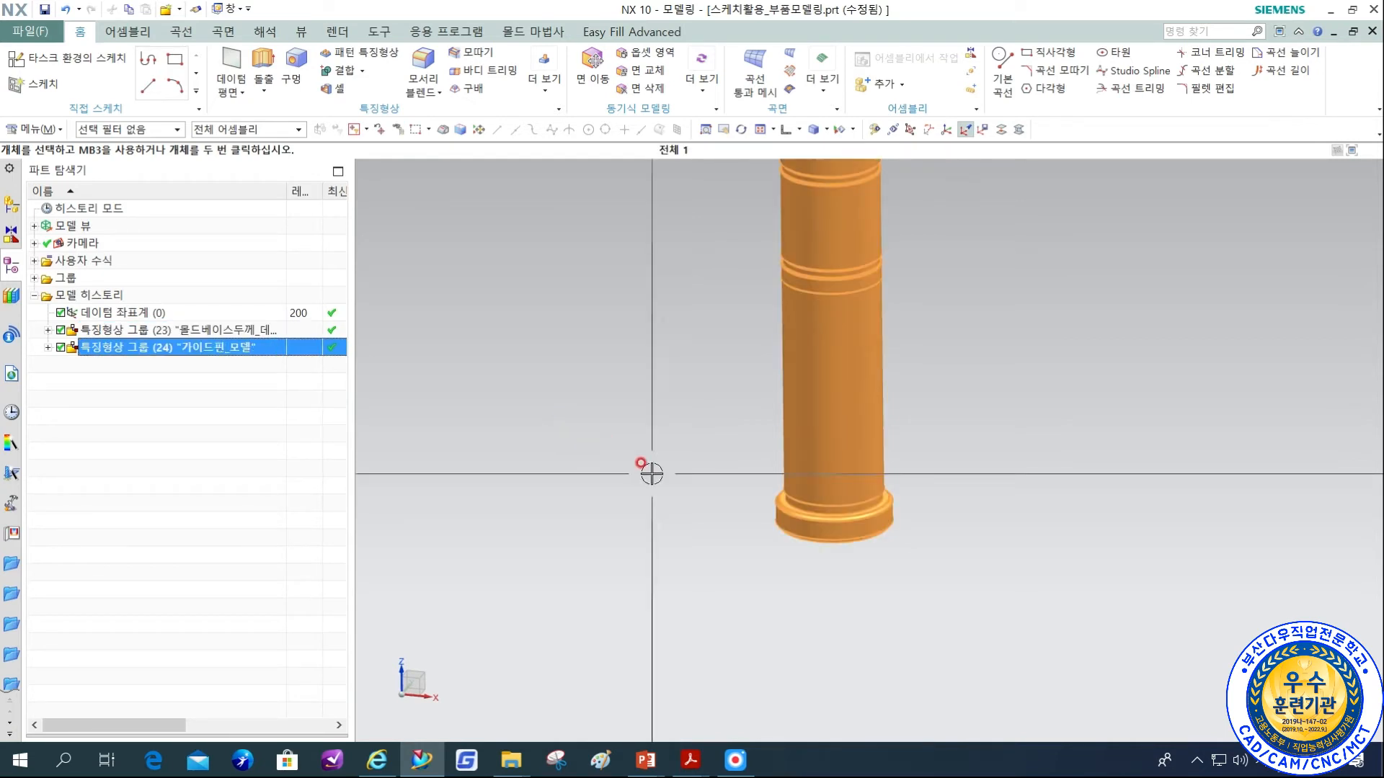
pyautogui.press('Escape')
# Move the circular sketch SKETCH_000 on the pin head's end face to layer 221.
pyautogui.moveTo(773, 575); pyautogui.dragTo(791, 477, button='middle')
pyautogui.keyDown('shift'); pyautogui.moveTo(790, 477); pyautogui.dragTo(756, 386, button='middle'); pyautogui.keyUp('shift')
pyautogui.hotkey('ctrl', 'j')
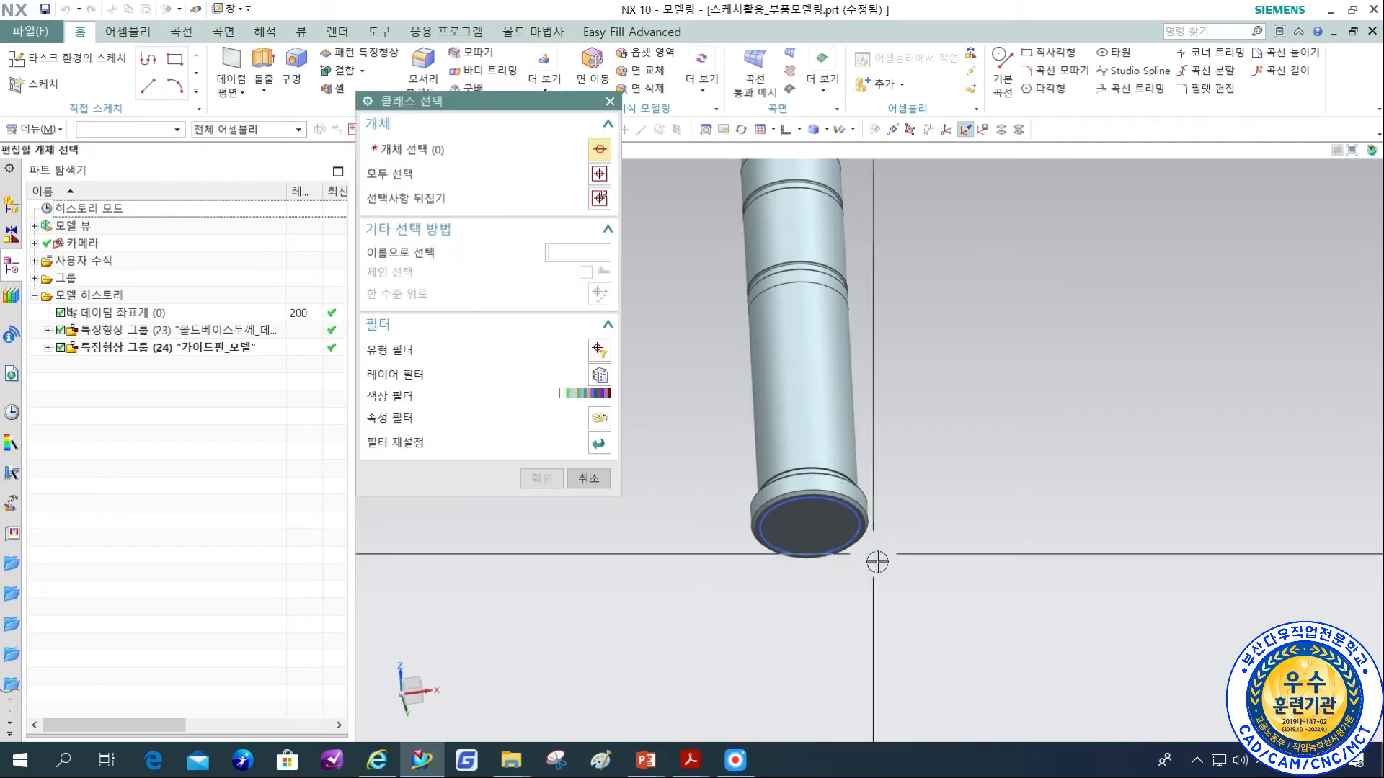
pyautogui.click(847, 517)
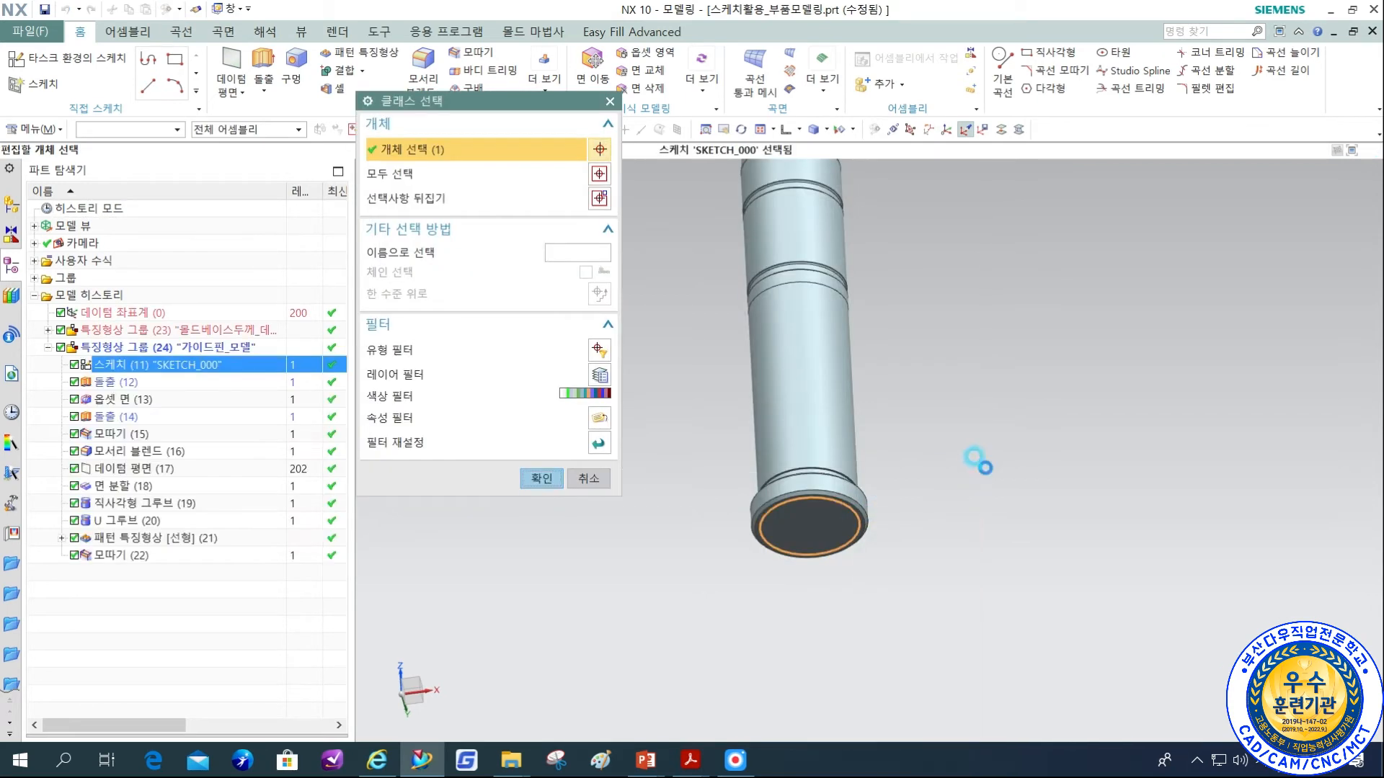
pyautogui.middleClick(977, 461)
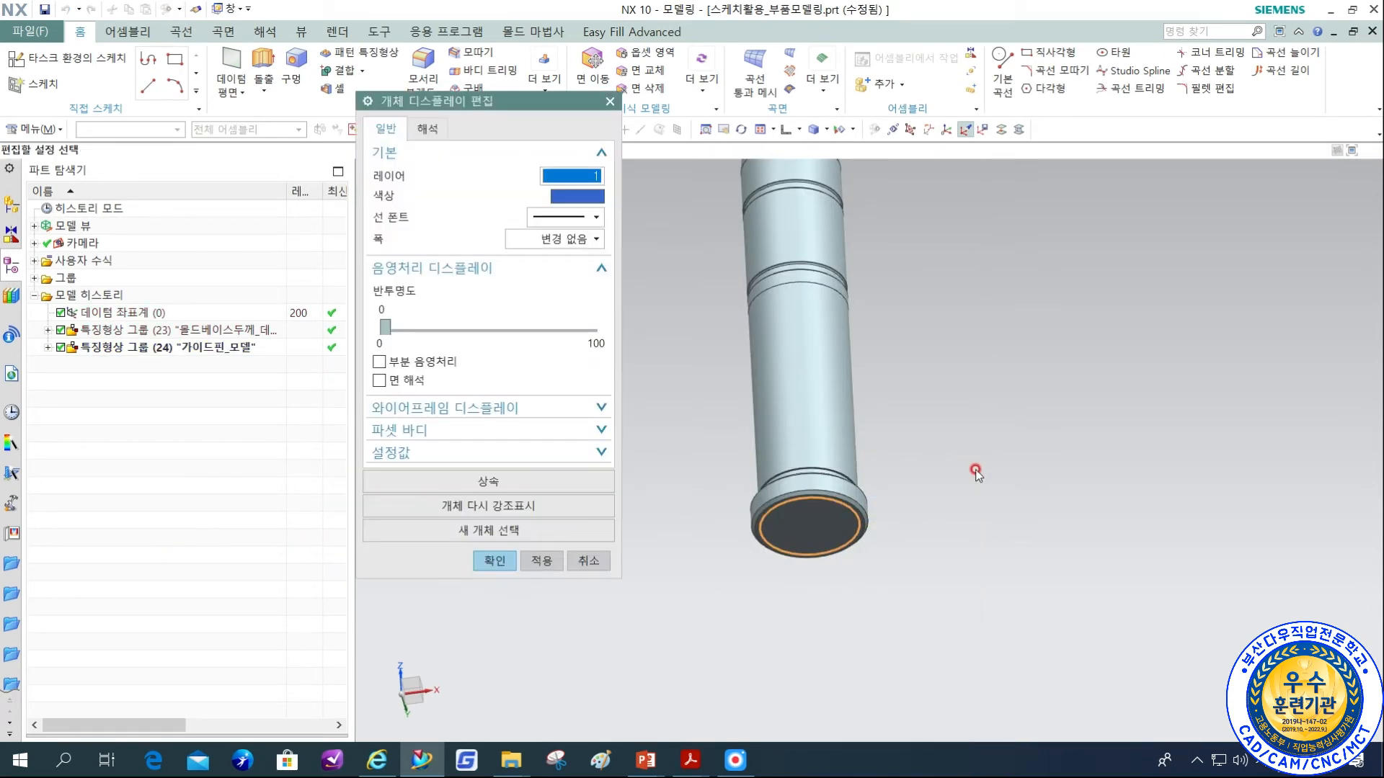
pyautogui.write('22')
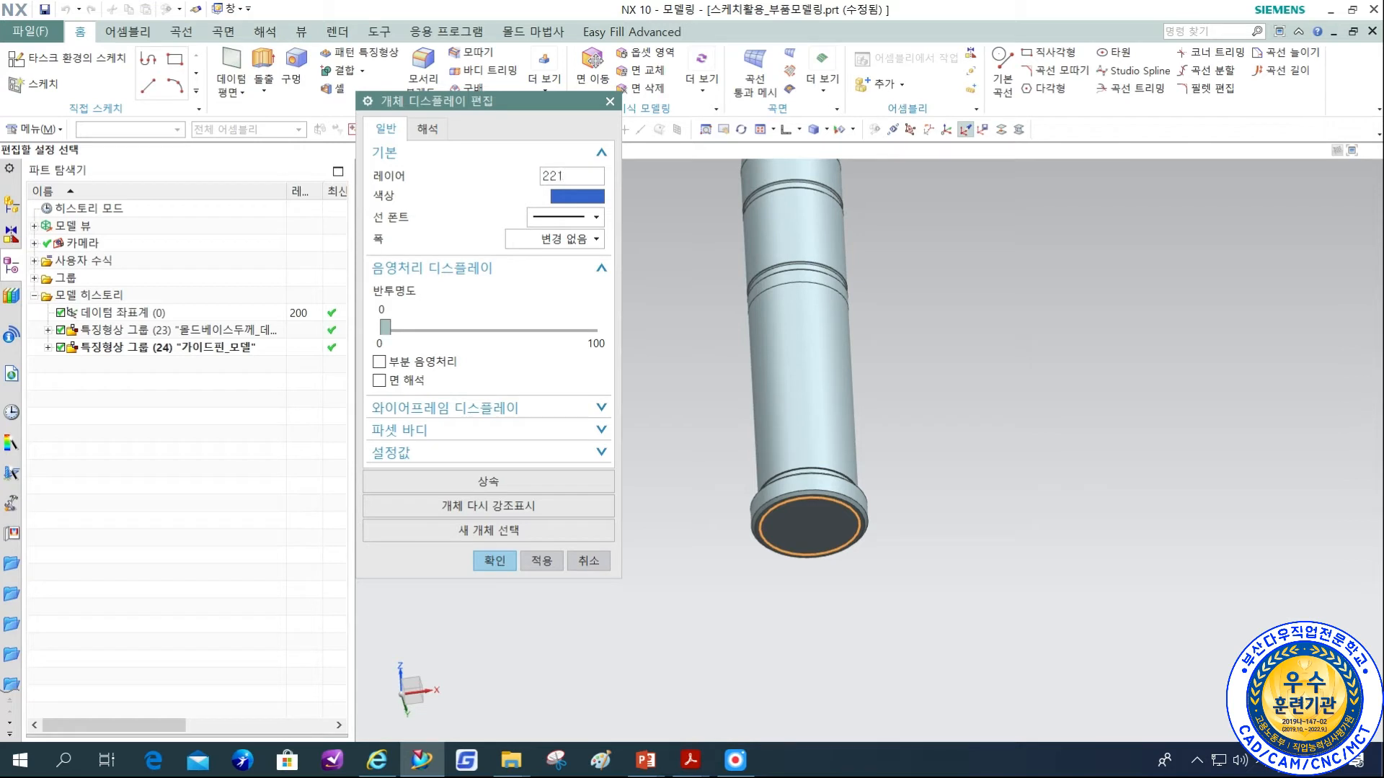
pyautogui.middleClick(975, 469)
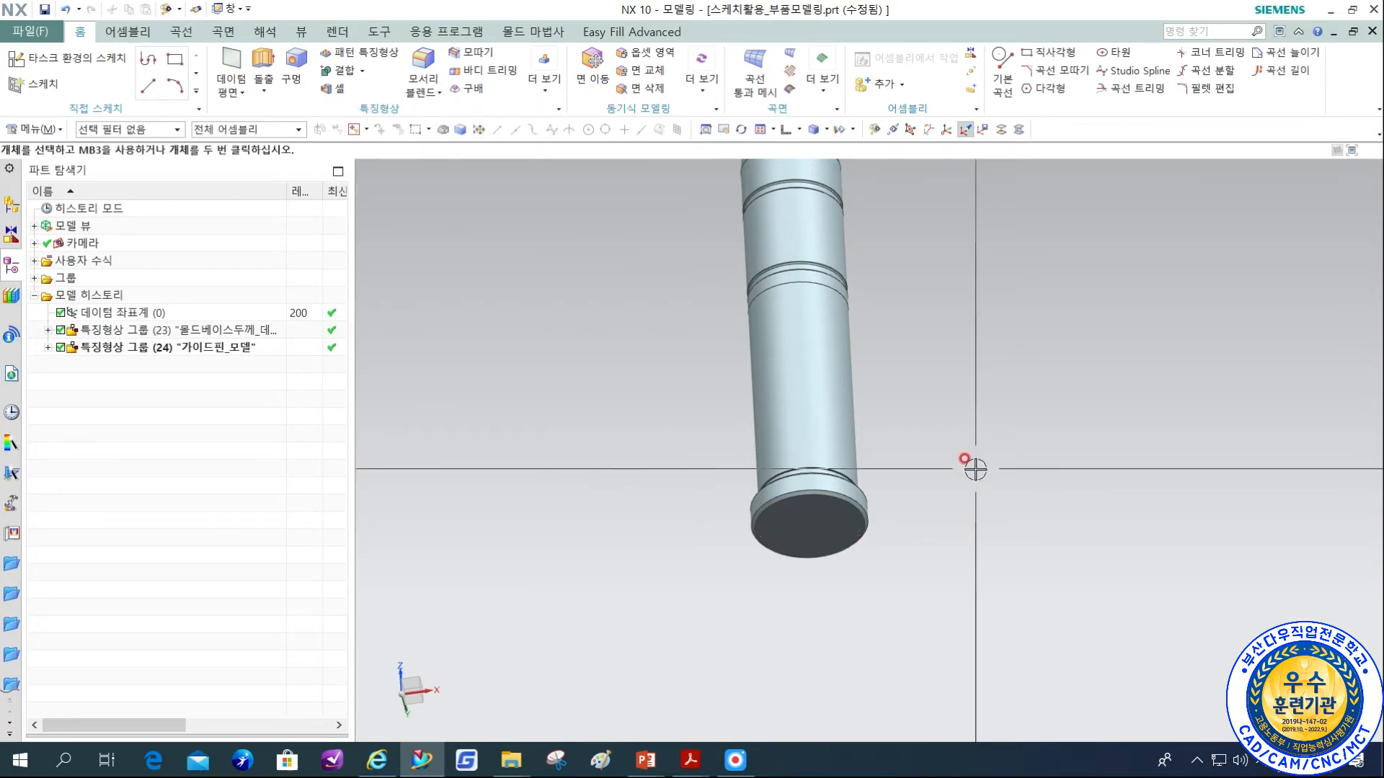
# Change the guide pin body's display colour to brown.
pyautogui.hotkey('ctrl', 'j')
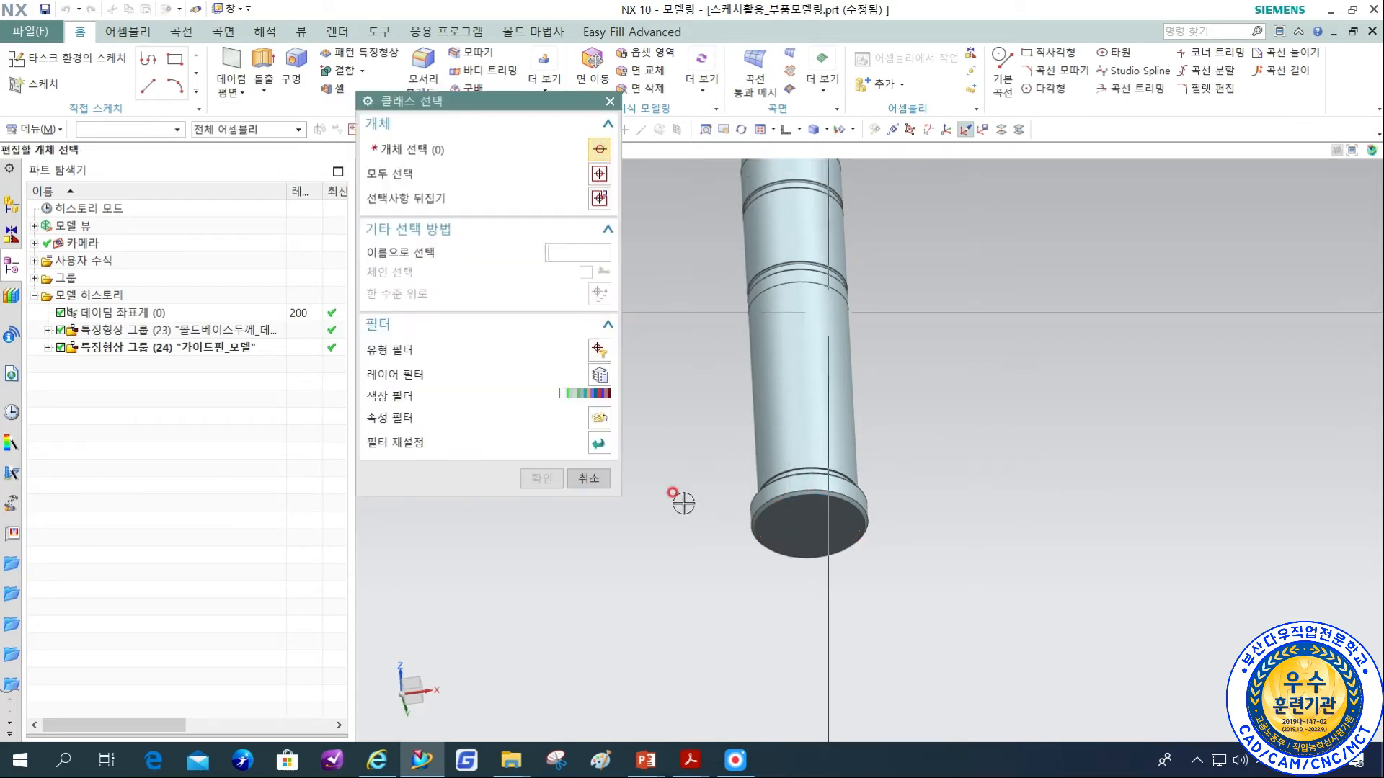
pyautogui.click(803, 418)
pyautogui.middleClick(987, 327)
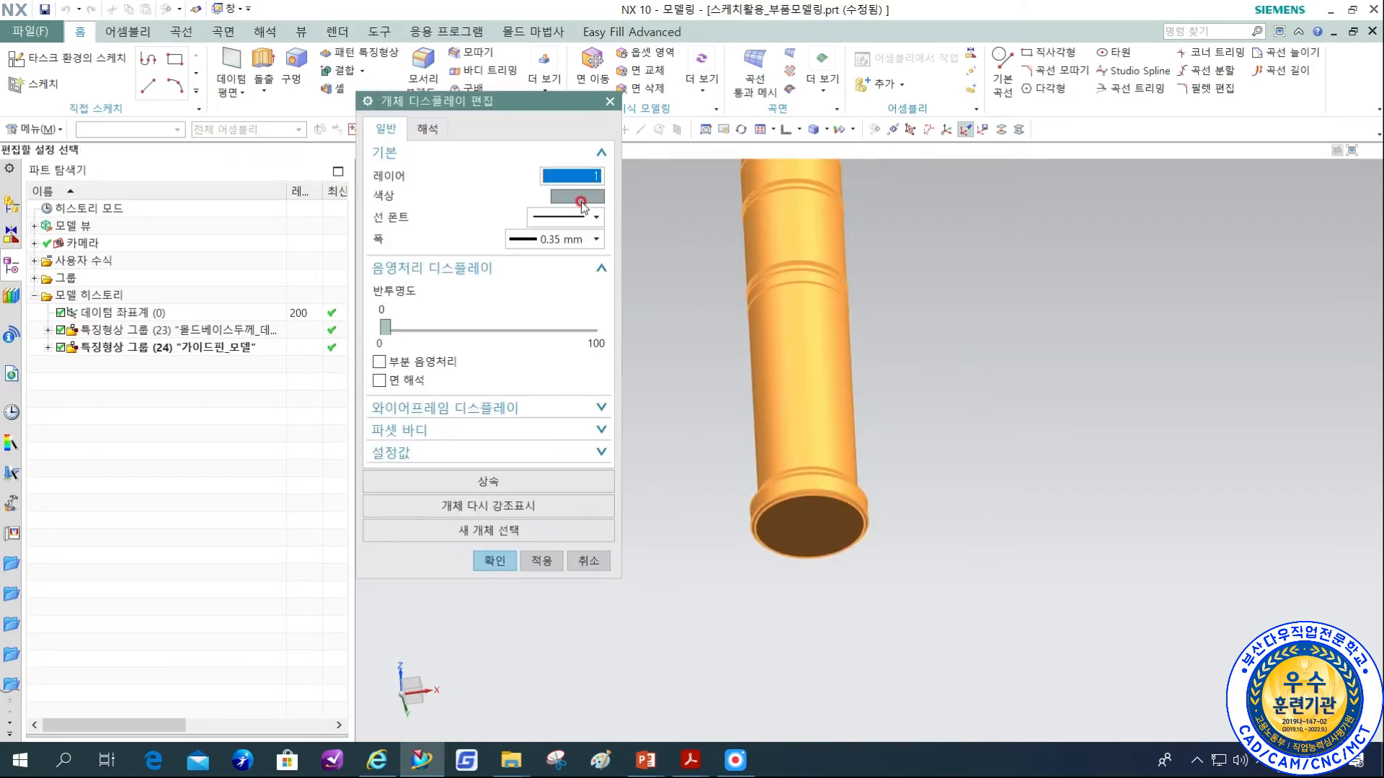
pyautogui.click(576, 196)
pyautogui.click(560, 146)
pyautogui.middleClick(973, 274)
pyautogui.middleClick(973, 270)
# Check which layers belong to the 하측부품 category and assign the guide pin body to layer 111.
pyautogui.hotkey('ctrl', 'l')
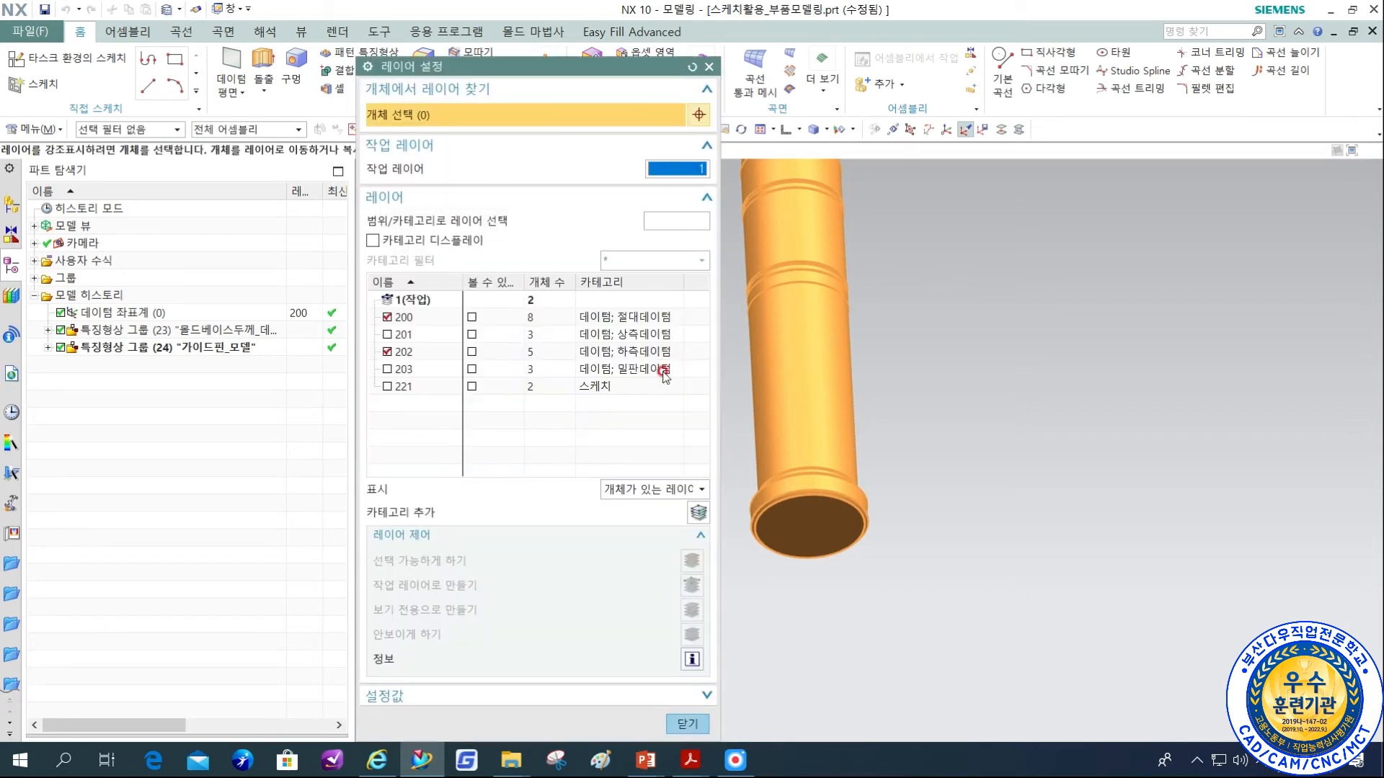
pyautogui.click(371, 240)
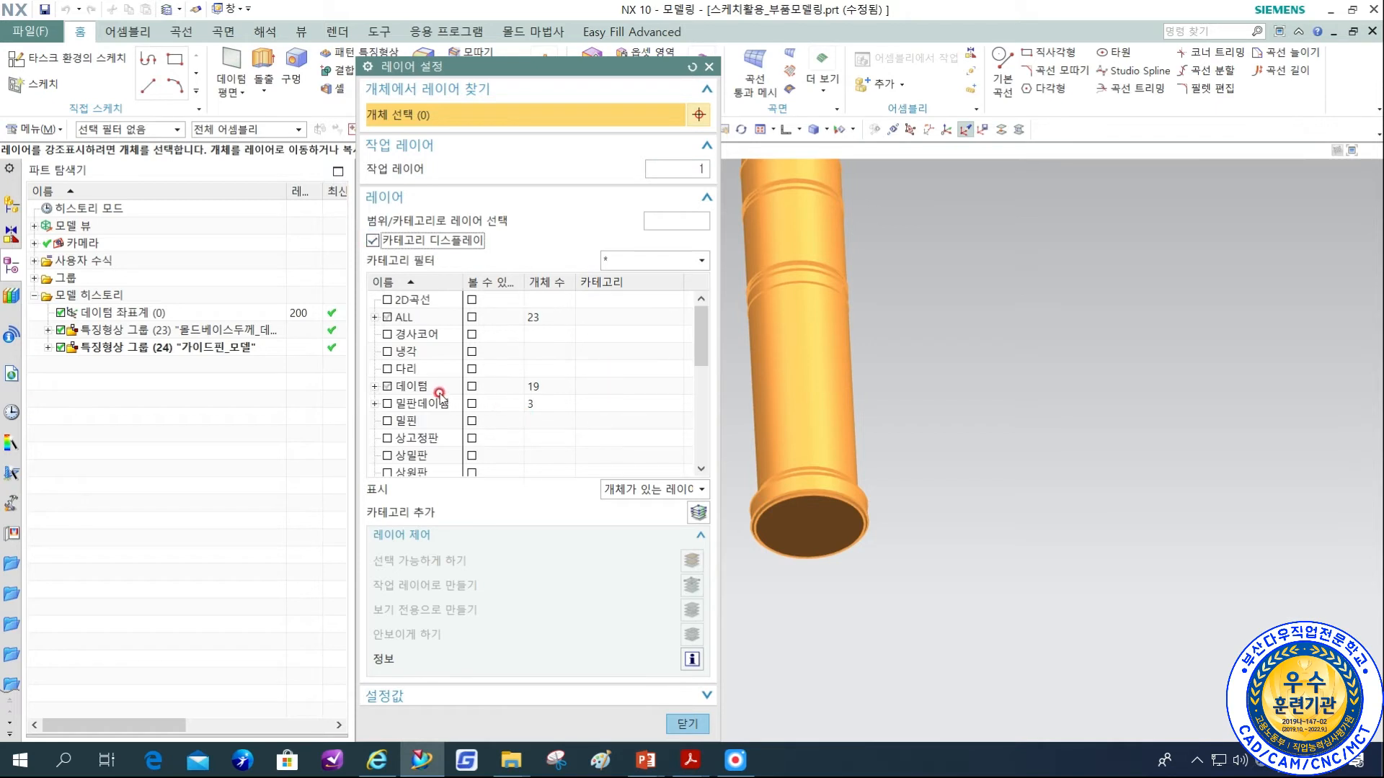
pyautogui.scroll(-2, 441, 395)
pyautogui.scroll(-3, 441, 395)
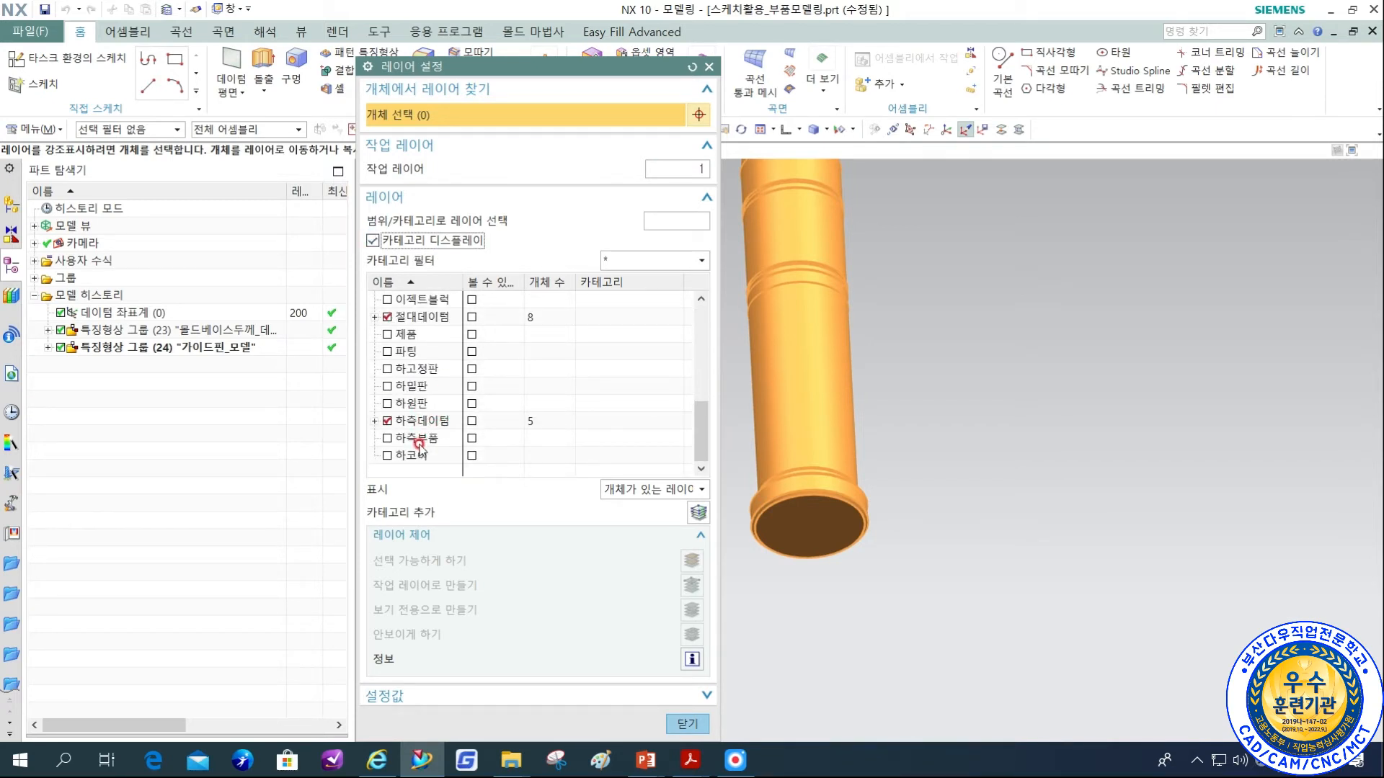
pyautogui.rightClick(419, 441)
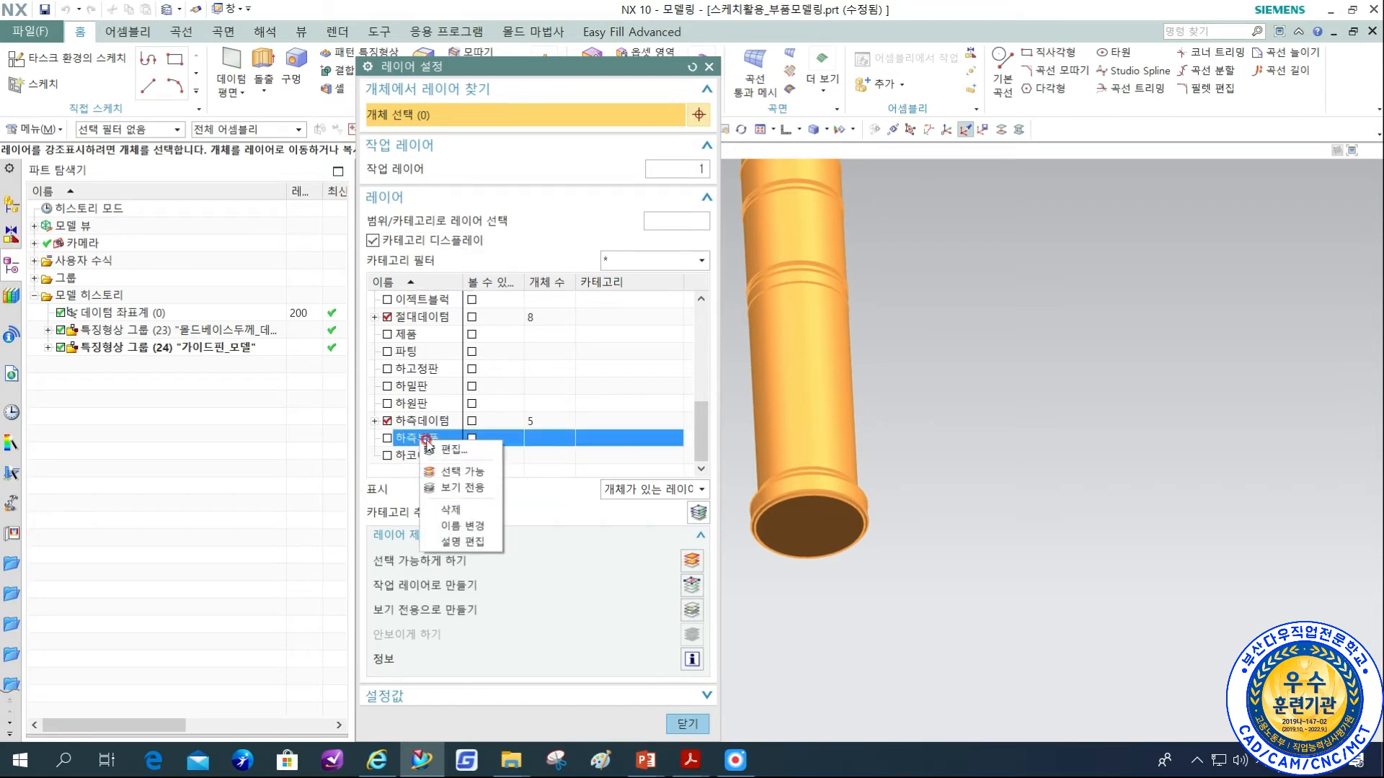
pyautogui.click(465, 451)
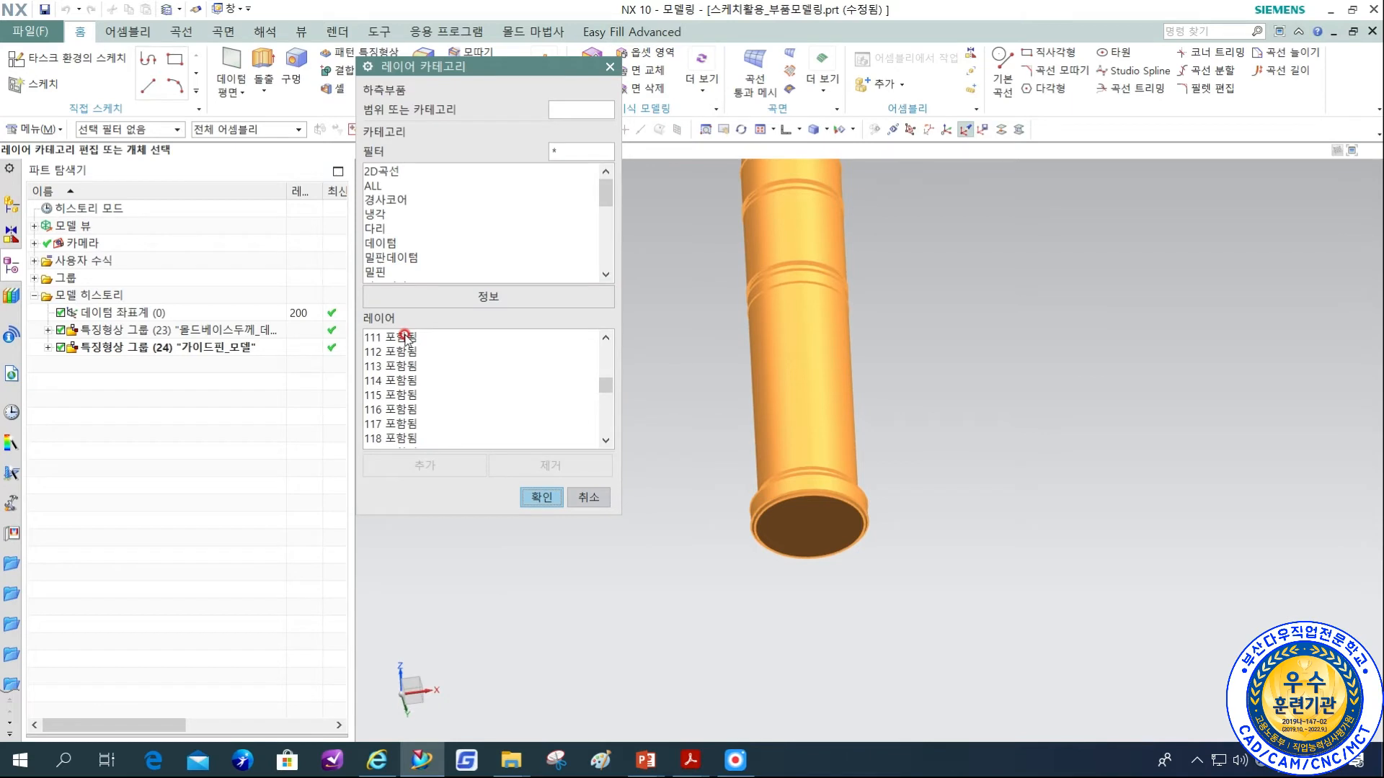
pyautogui.click(587, 498)
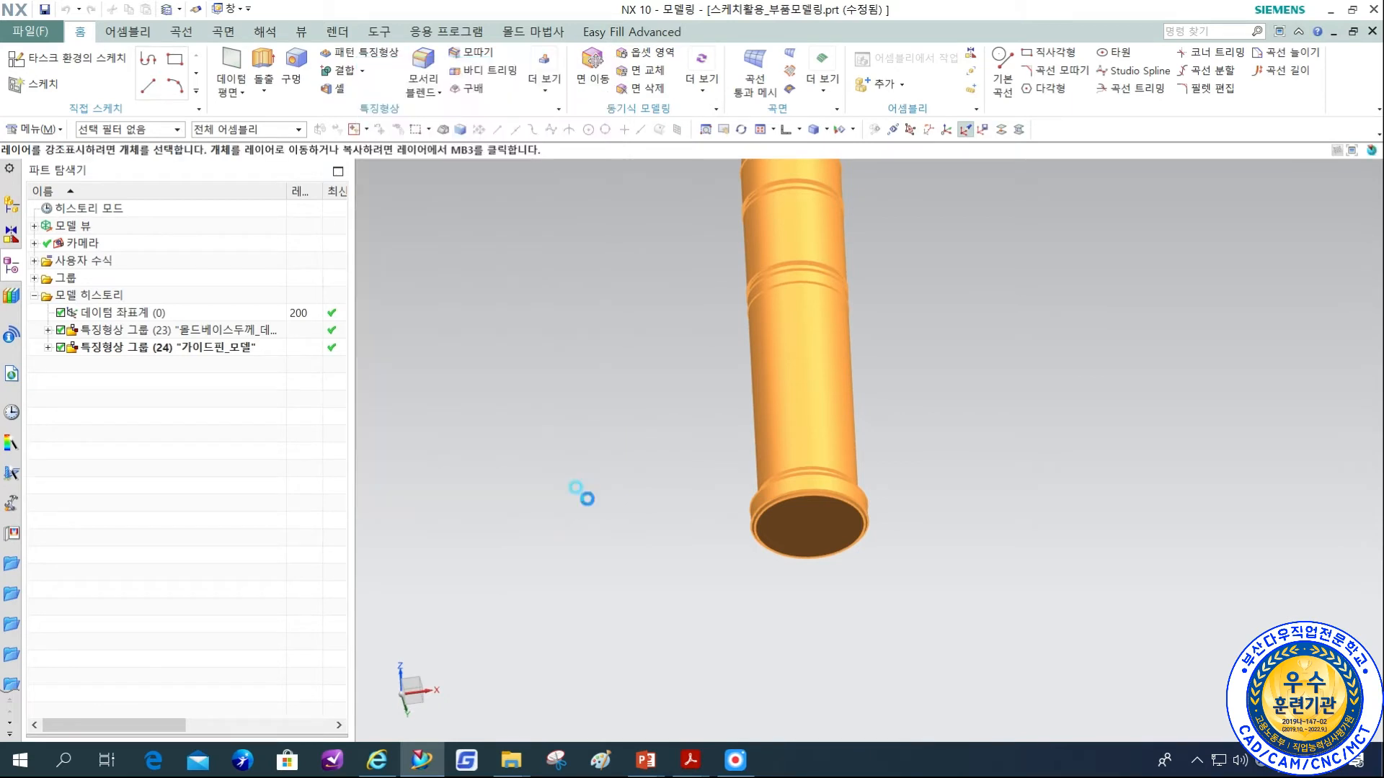
pyautogui.click(374, 240)
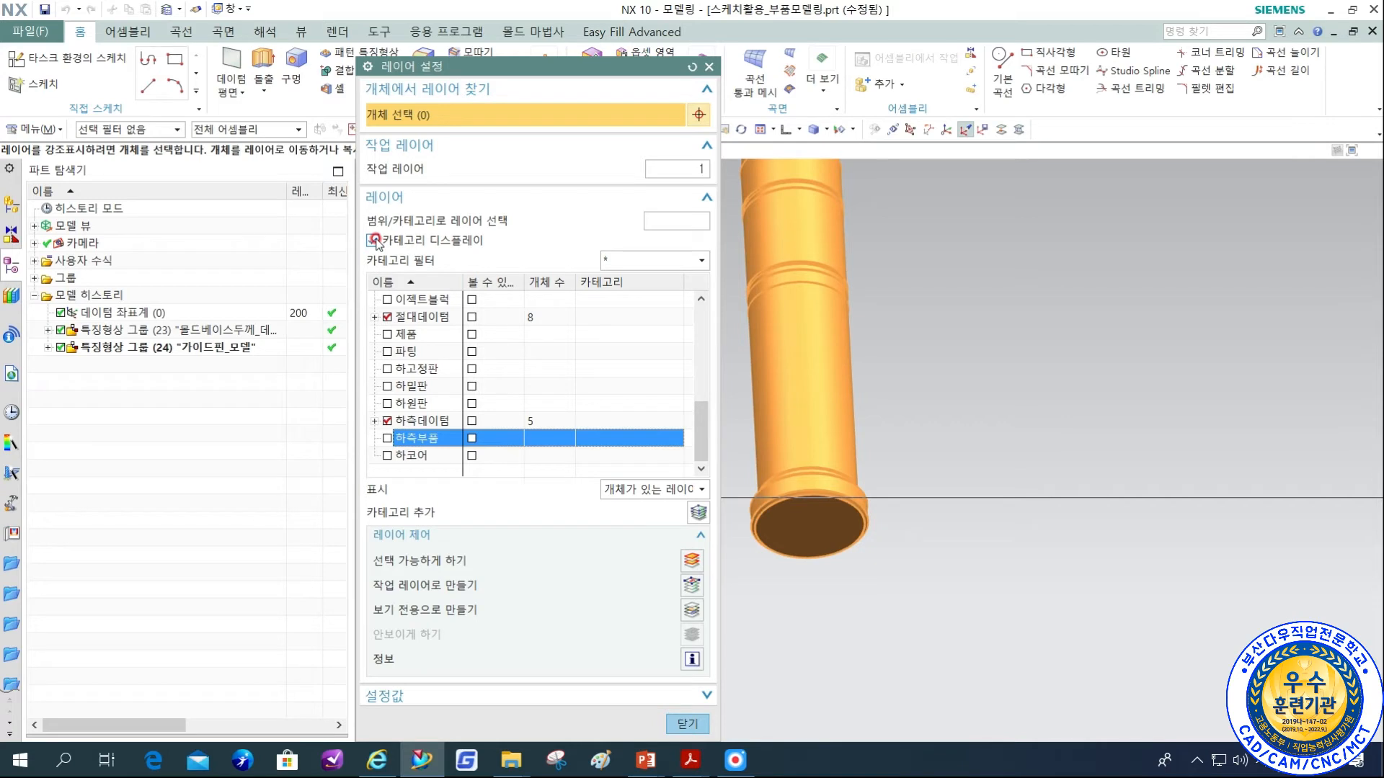
pyautogui.click(694, 492)
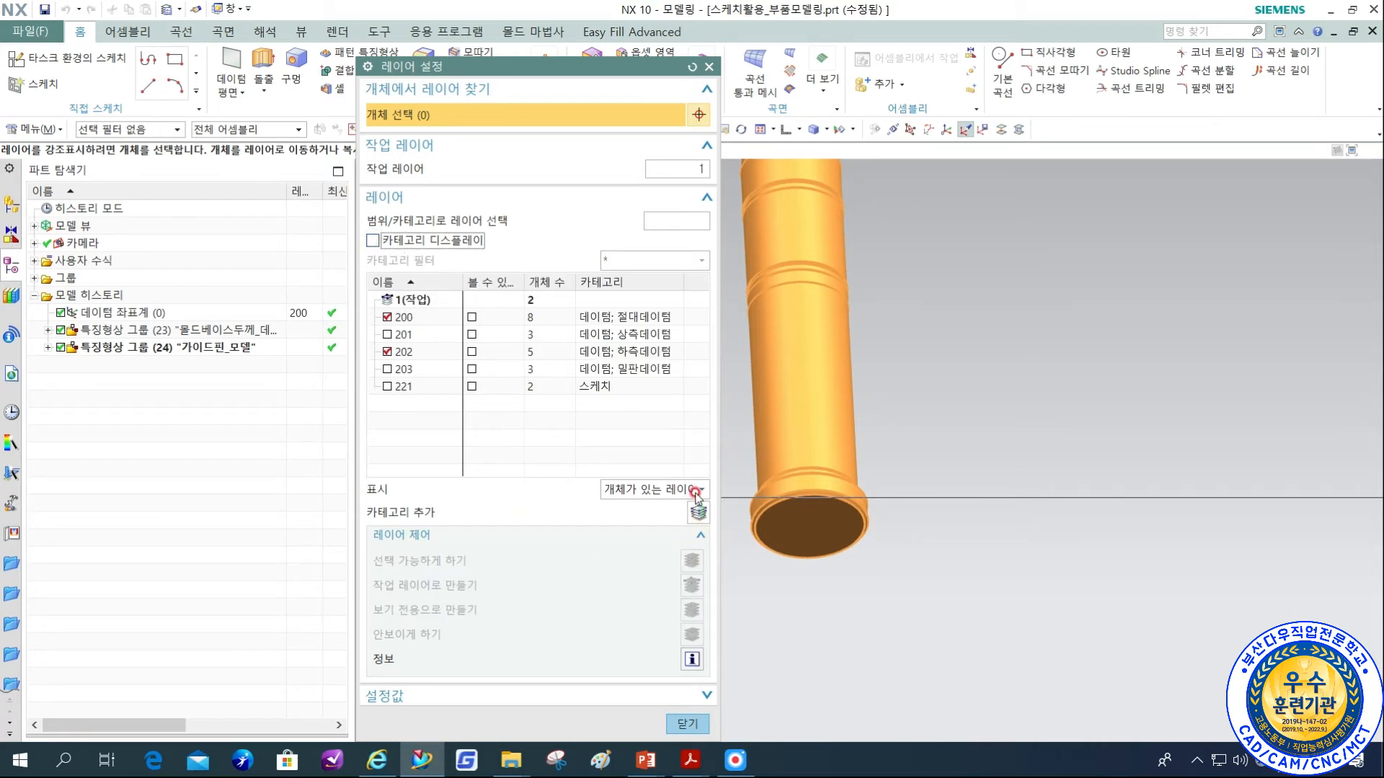
pyautogui.click(687, 724)
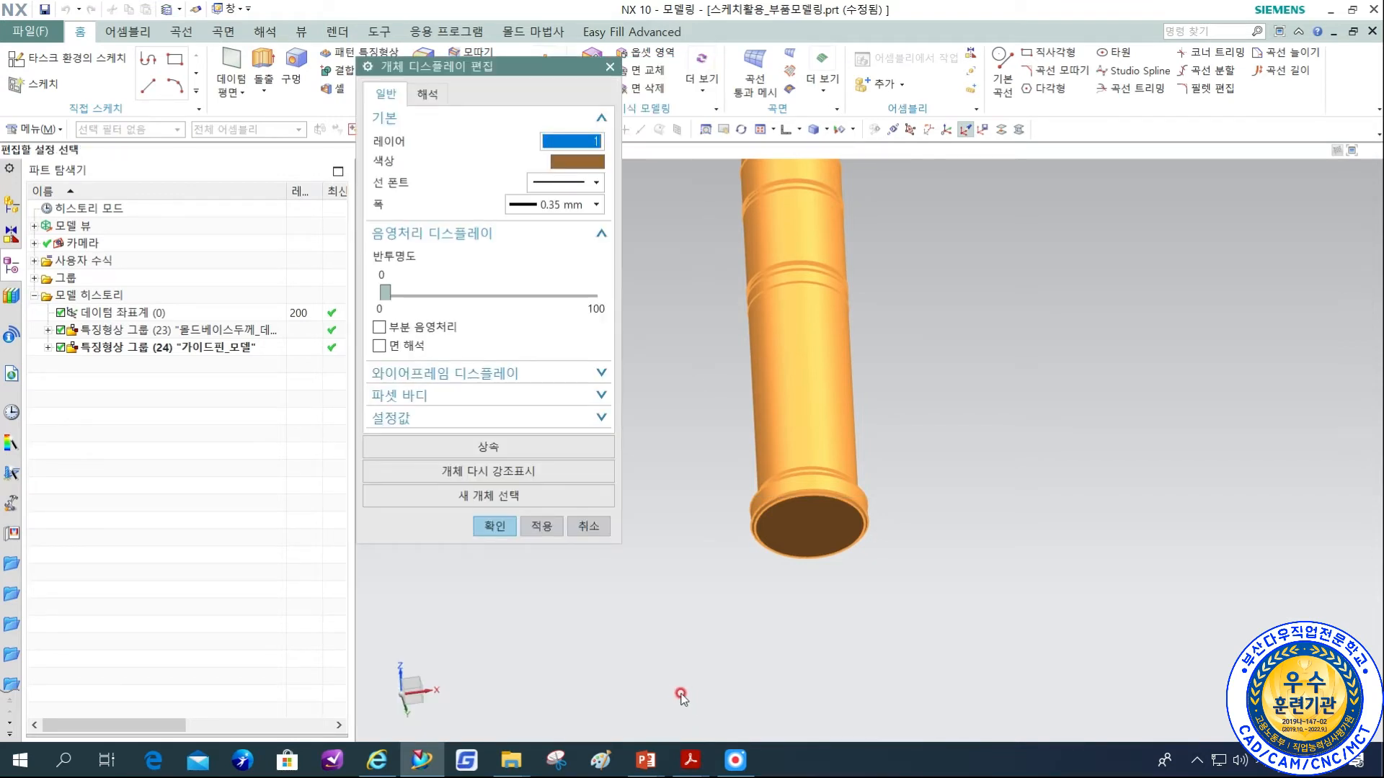
pyautogui.write('2')
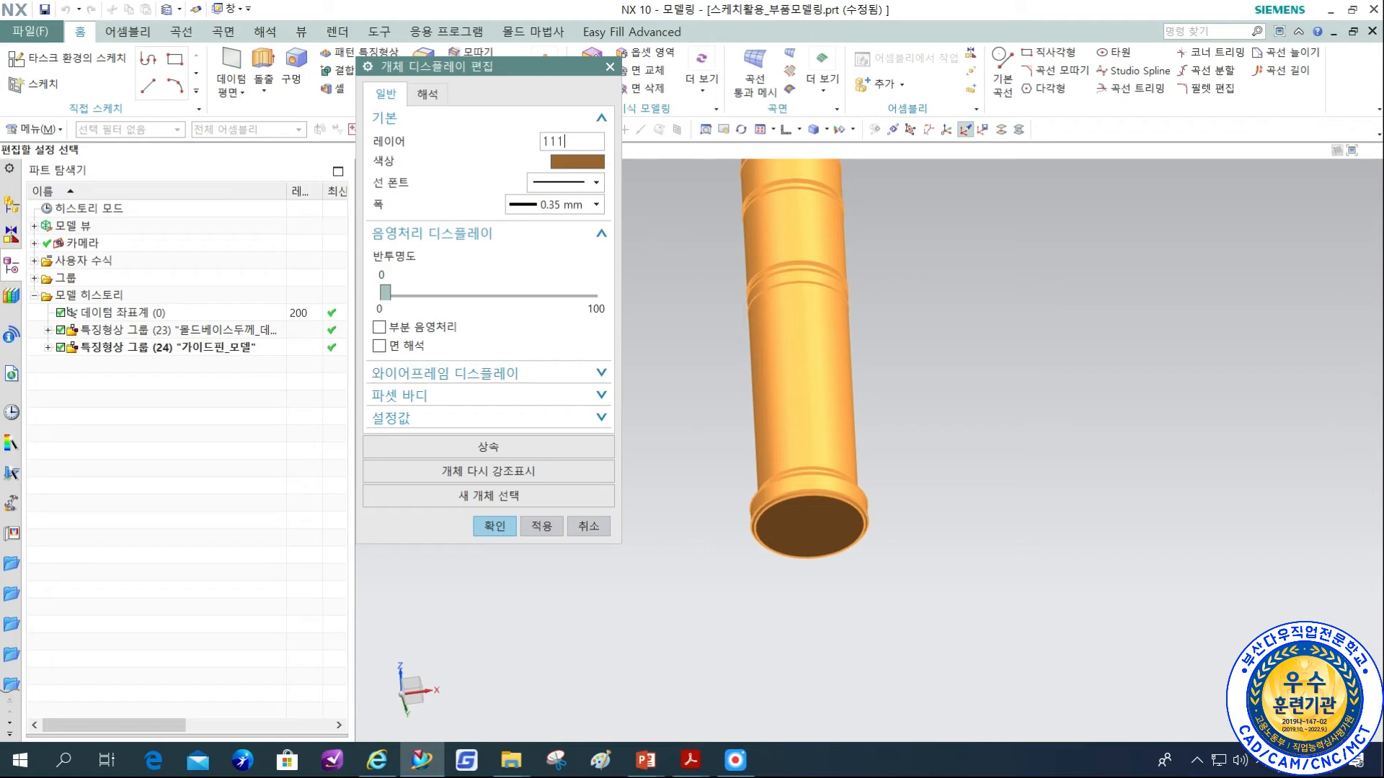
pyautogui.click(488, 526)
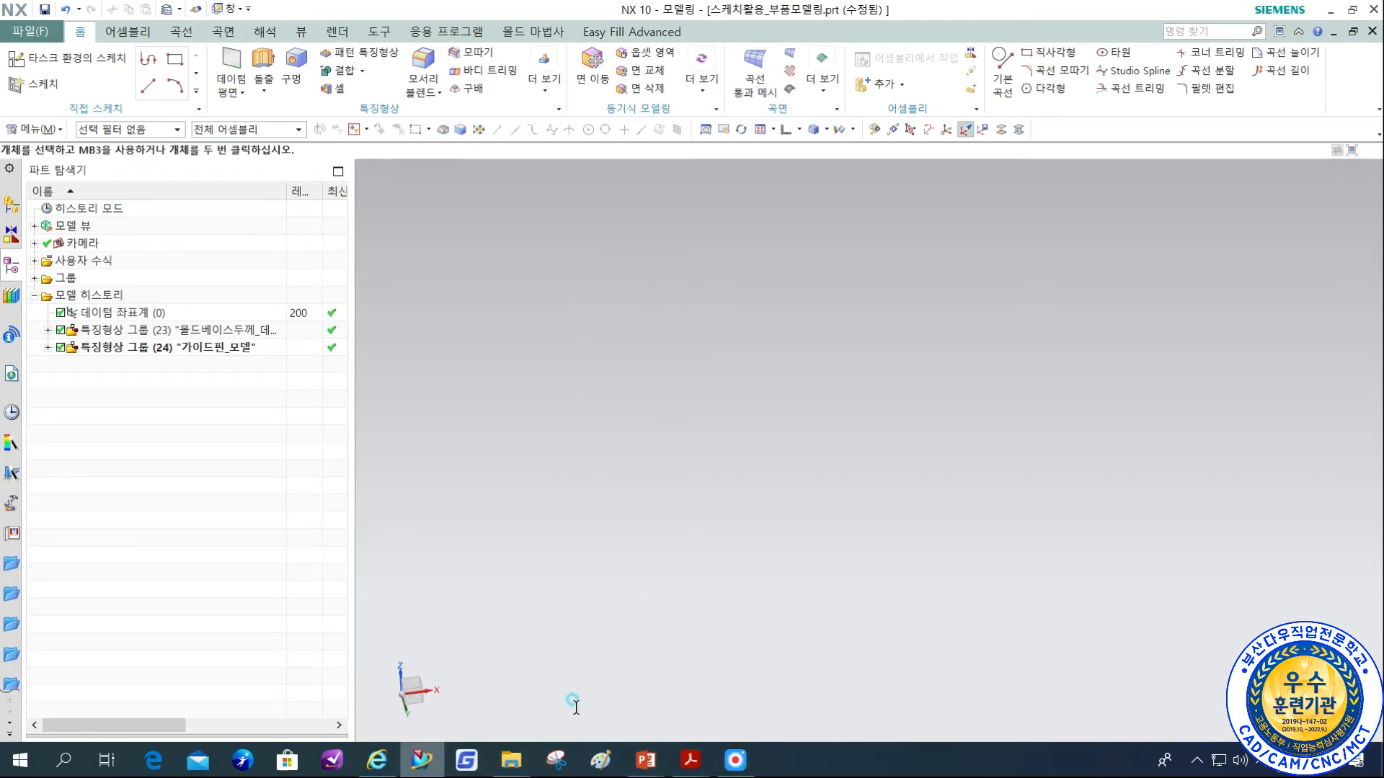
# Switch to the mold design guide in Acrobat Reader and examine the guide pin pages through the Guide Pin Bushing application drawings on page 75.
pyautogui.click(689, 761)
pyautogui.scroll(-1, 869, 480)
pyautogui.scroll(-5, 868, 481)
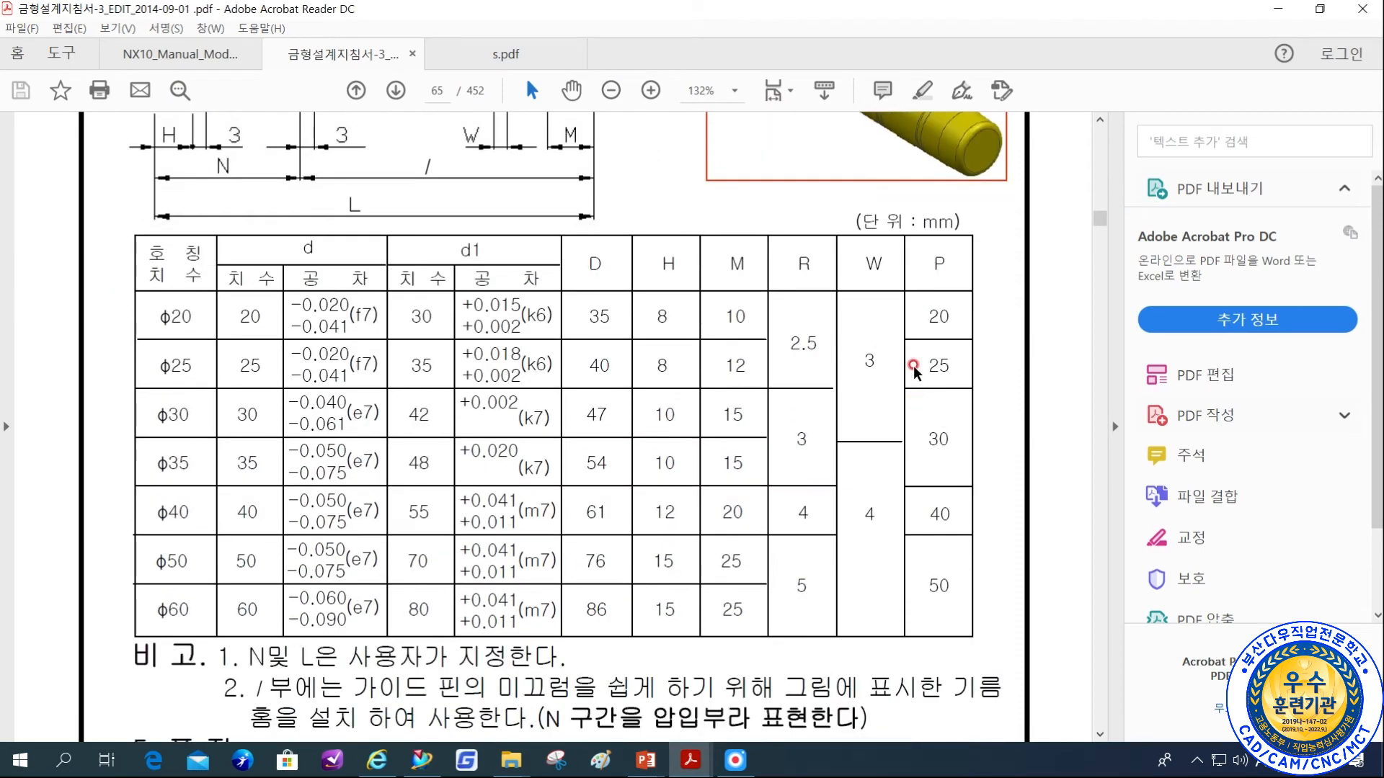
pyautogui.scroll(-2, 1033, 422)
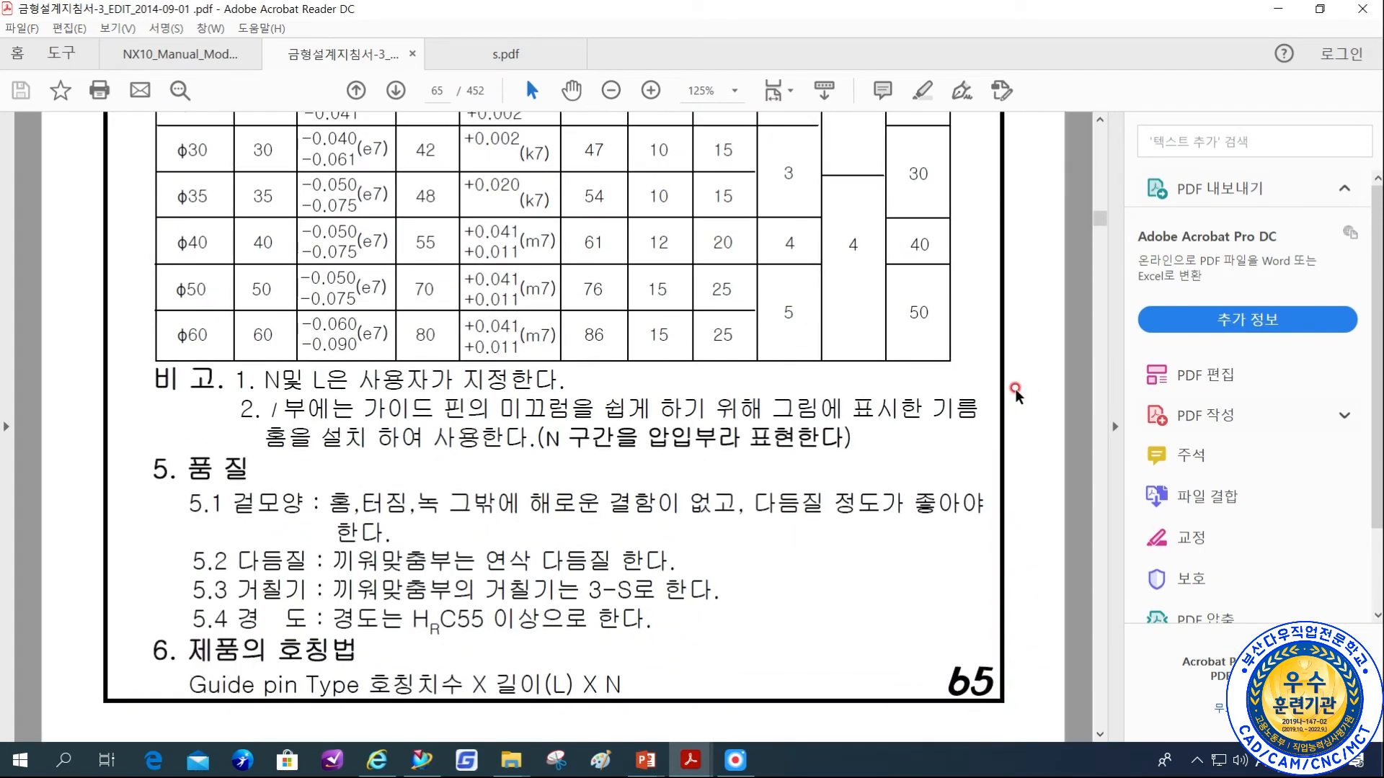
pyautogui.keyDown('ctrl'); pyautogui.scroll(-3, 1012, 386); pyautogui.keyUp('ctrl')
pyautogui.scroll(-5, 952, 383)
pyautogui.scroll(-10, 953, 387)
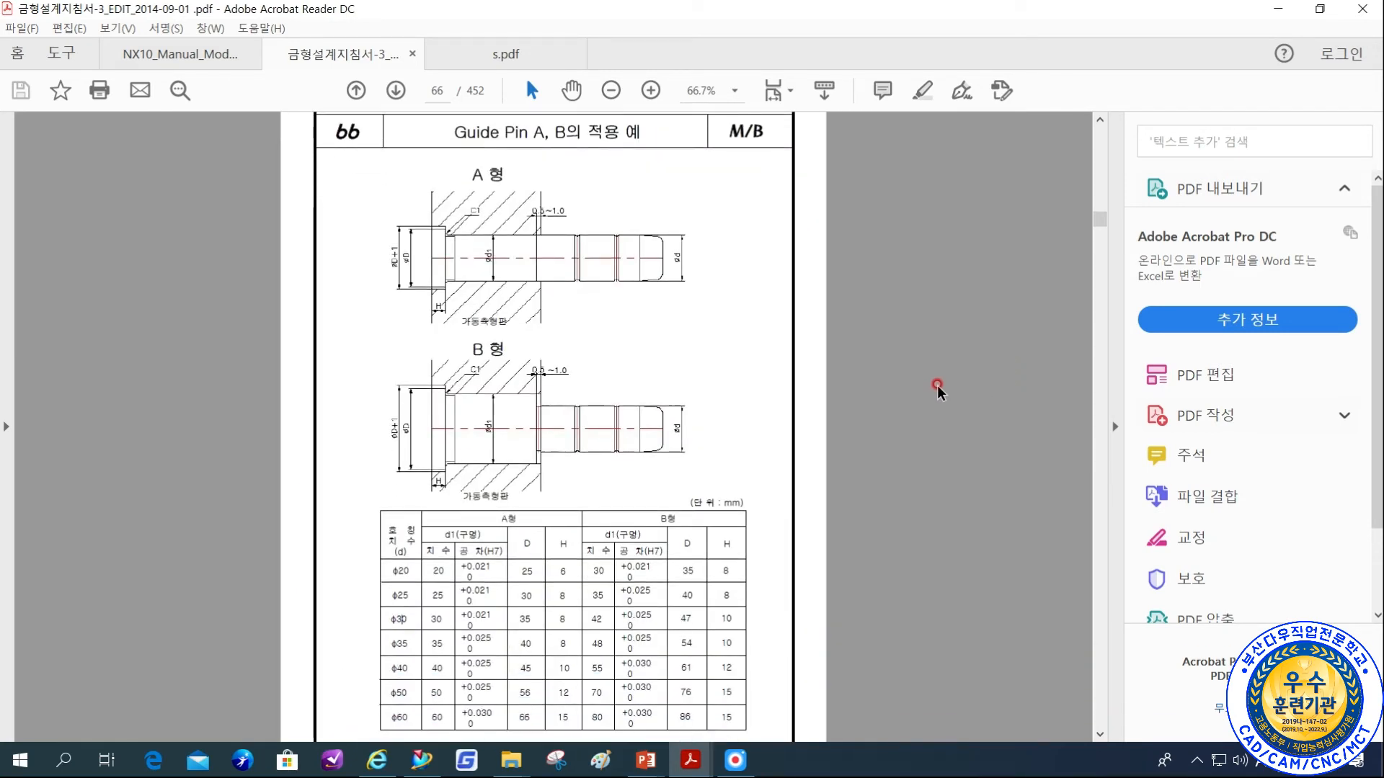
pyautogui.scroll(-8, 659, 427)
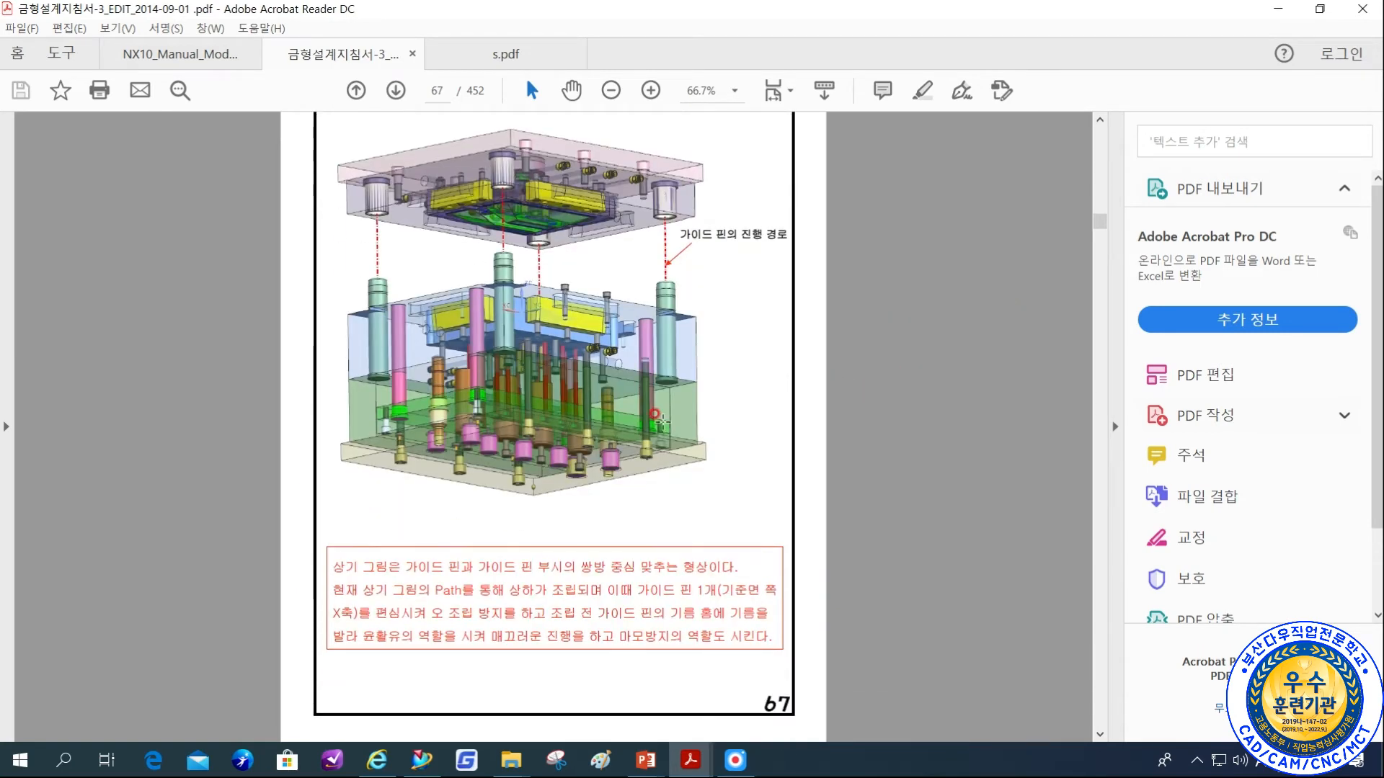
pyautogui.scroll(-10, 659, 427)
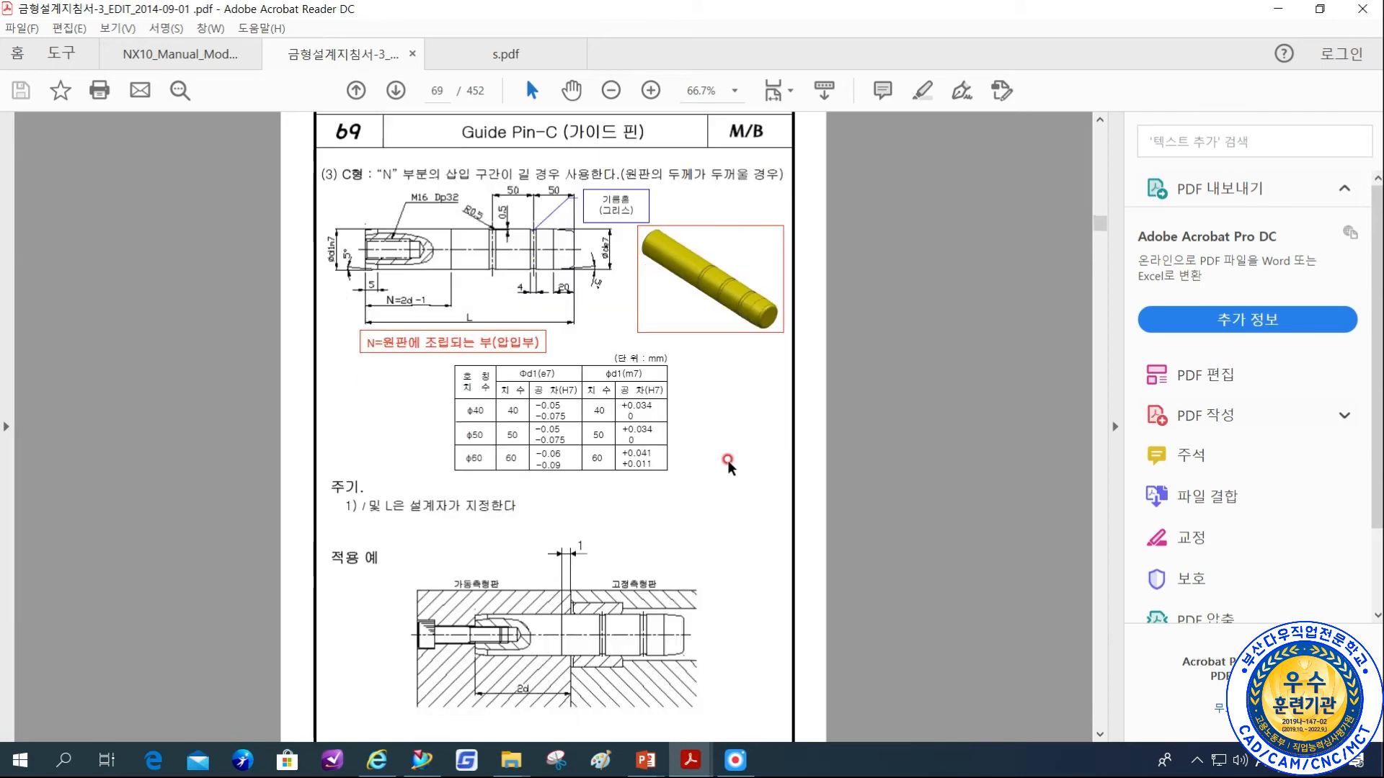
pyautogui.scroll(-12, 703, 453)
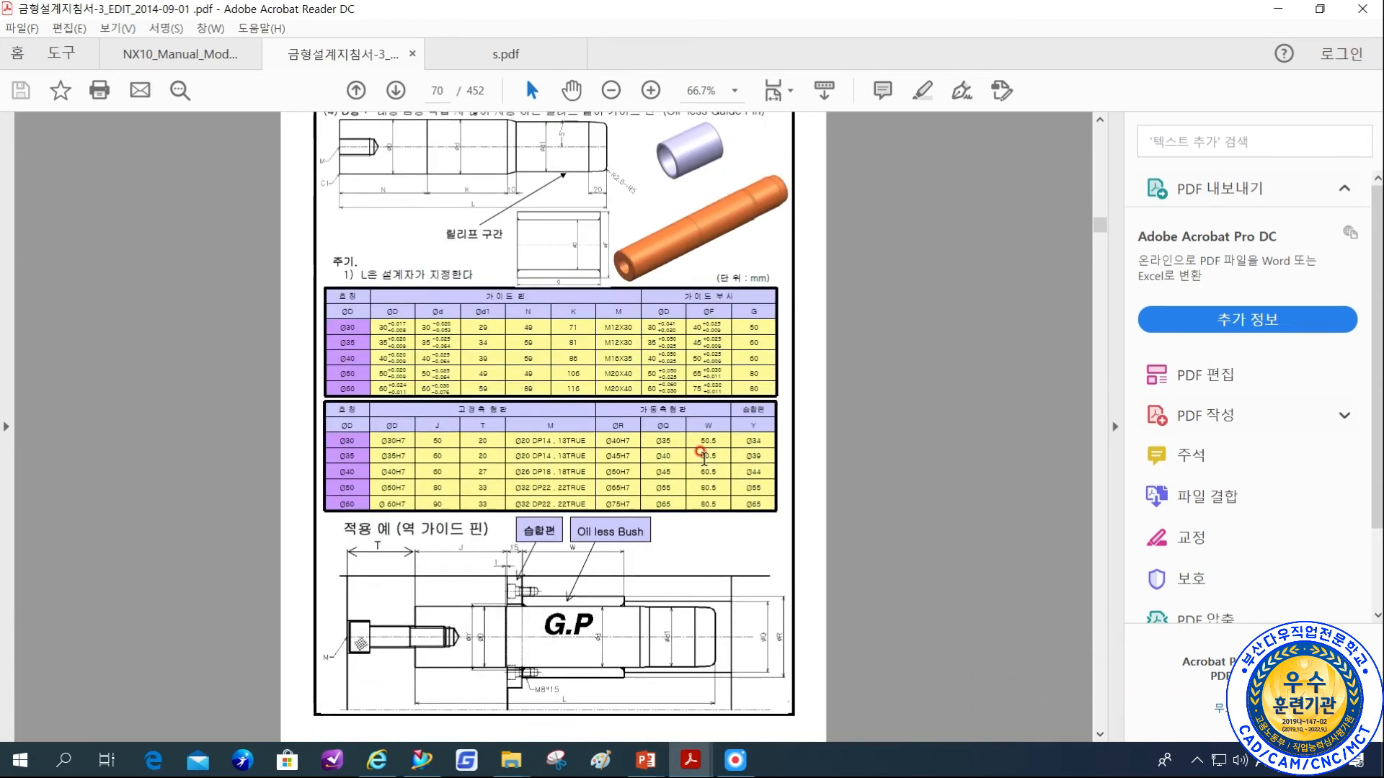
pyautogui.scroll(-15, 698, 462)
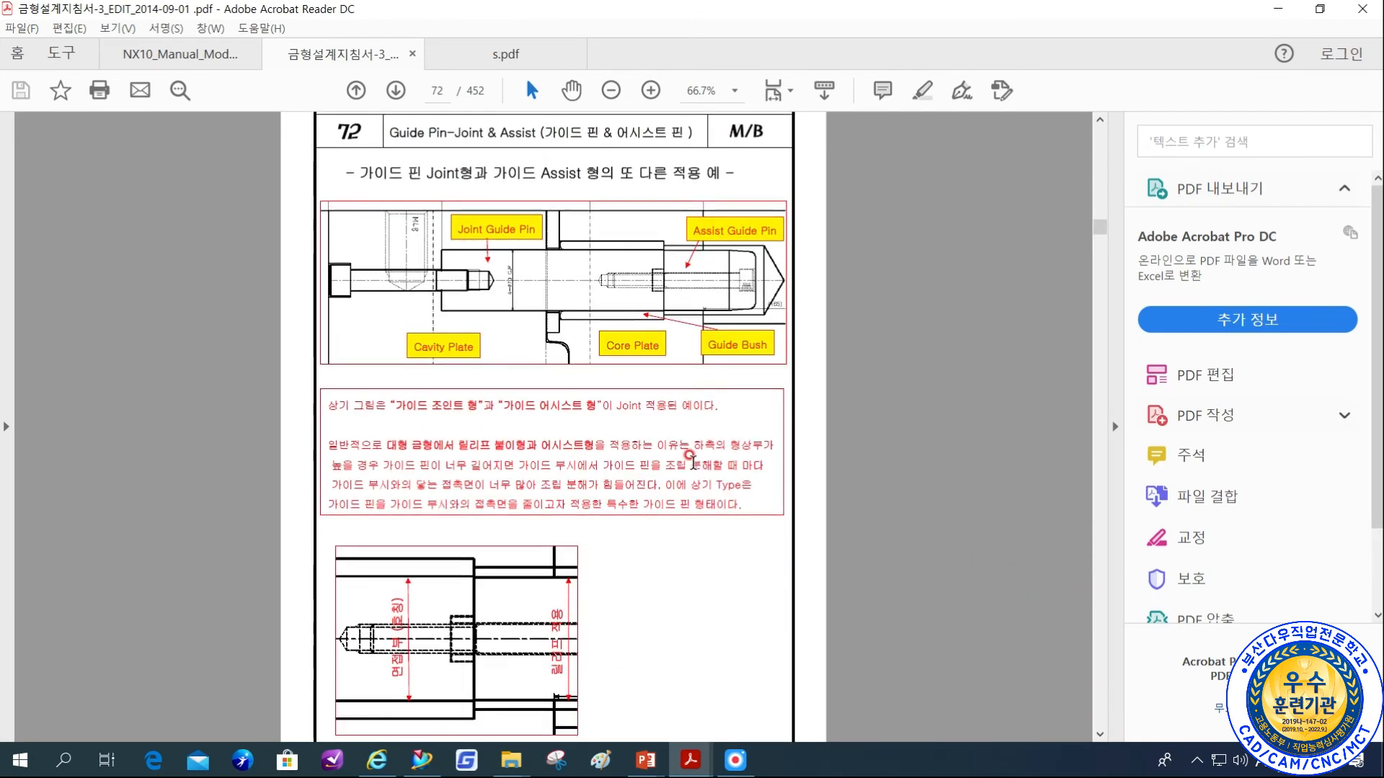
pyautogui.scroll(-9, 668, 456)
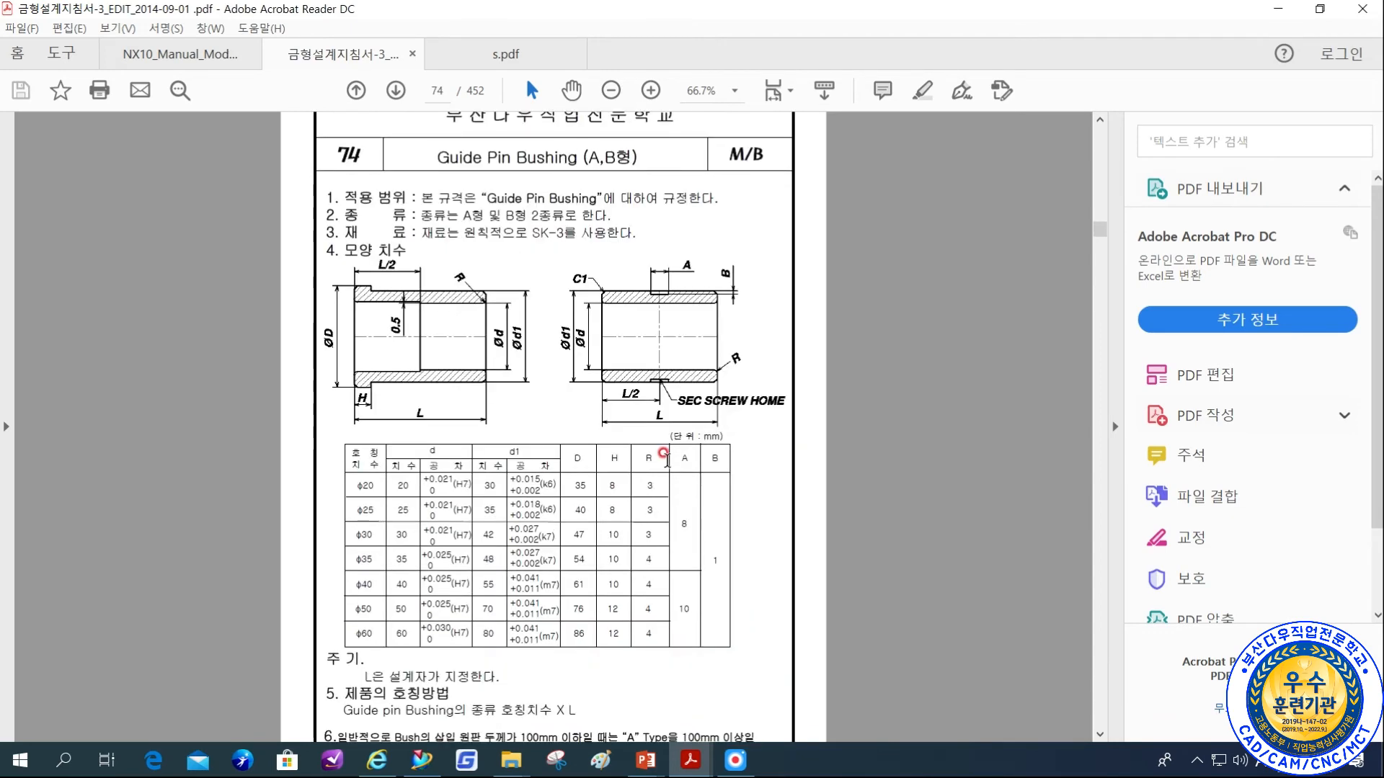
pyautogui.scroll(-11, 634, 455)
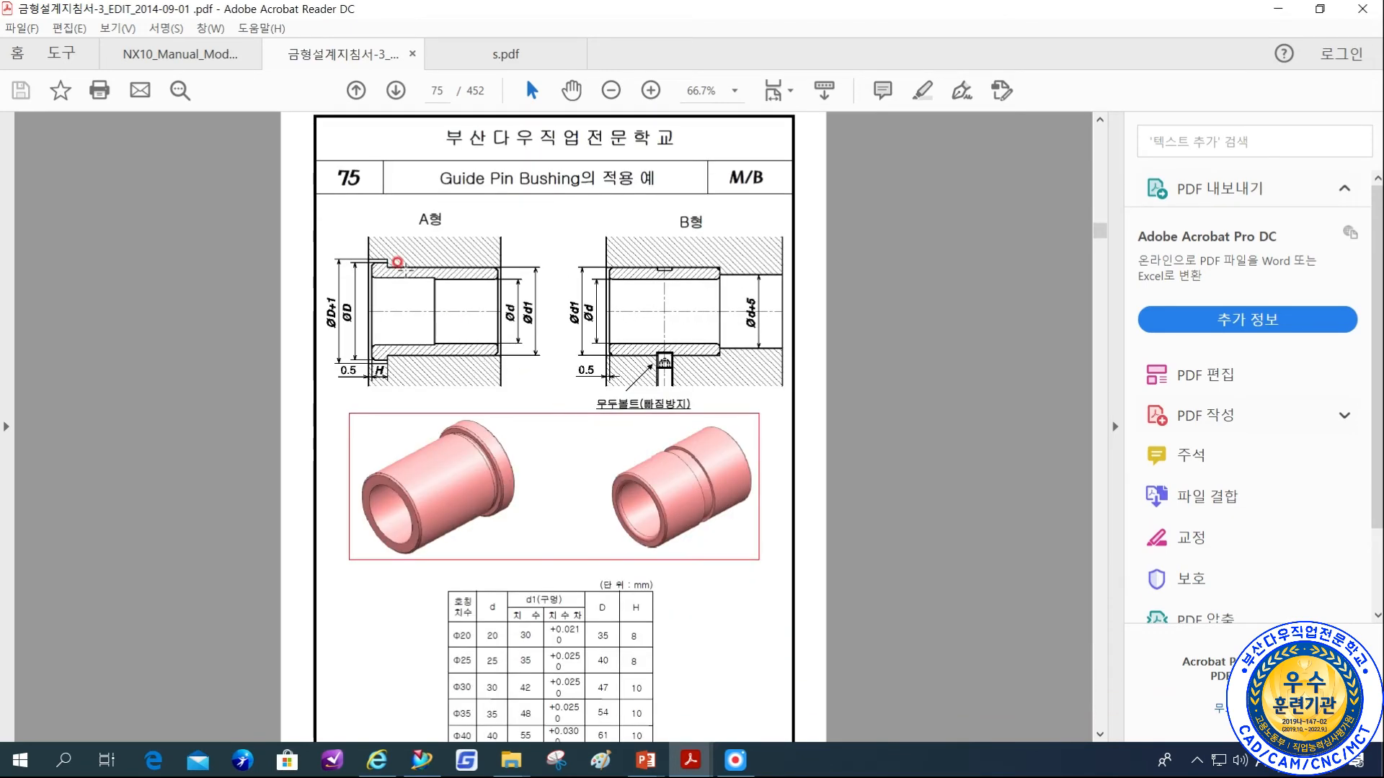
pyautogui.keyDown('ctrl'); pyautogui.scroll(4, 404, 267); pyautogui.keyUp('ctrl')
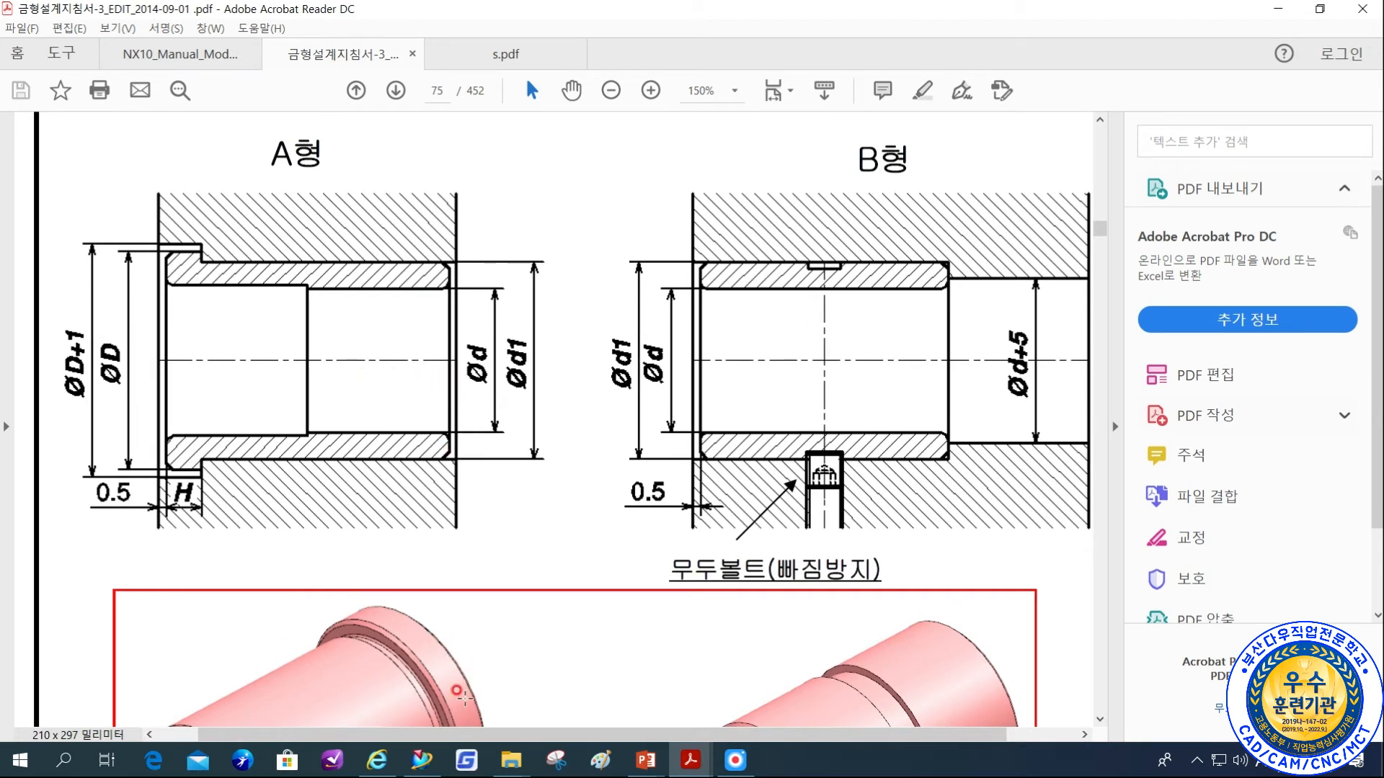
# Return to NX, hide the lower-side datum layer 202 and show the upper-side datum layer 201.
pyautogui.click(441, 762)
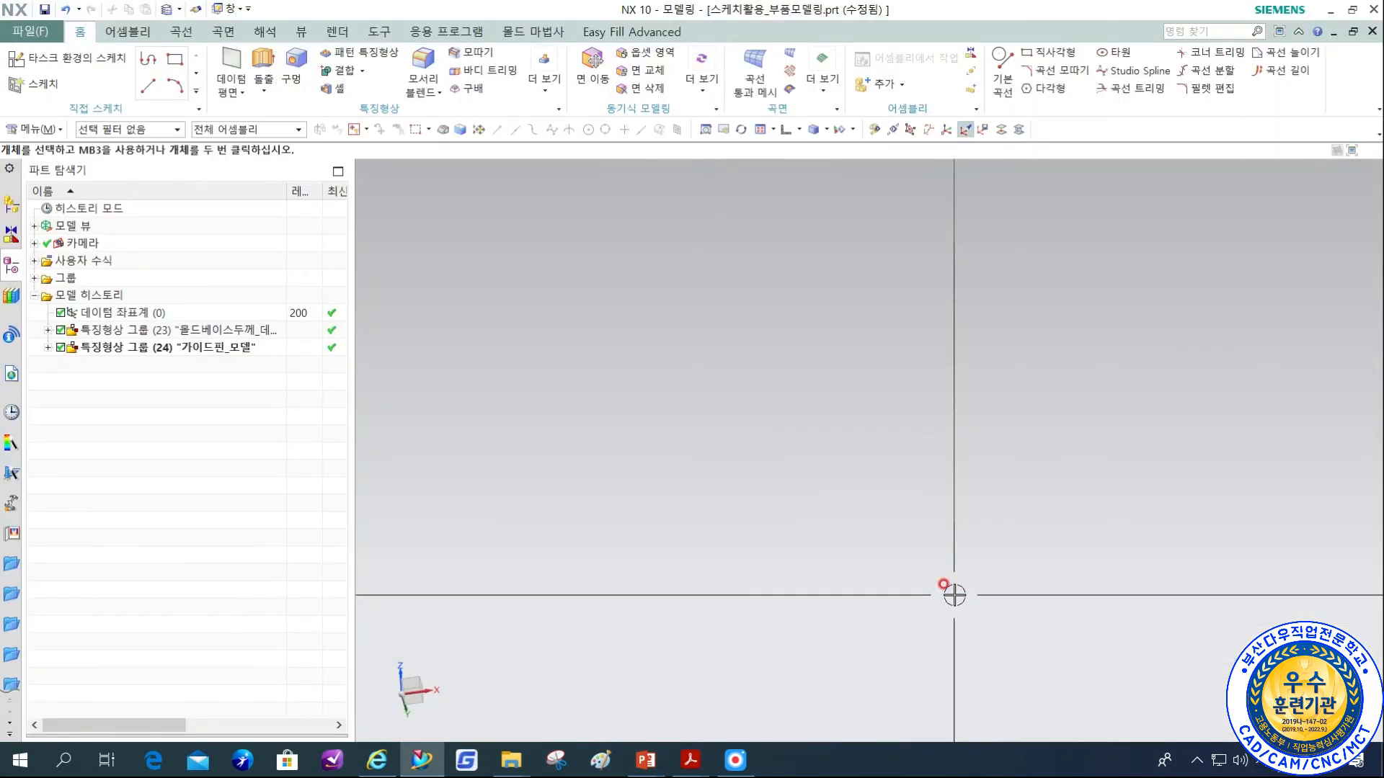
pyautogui.scroll(-5, 788, 577)
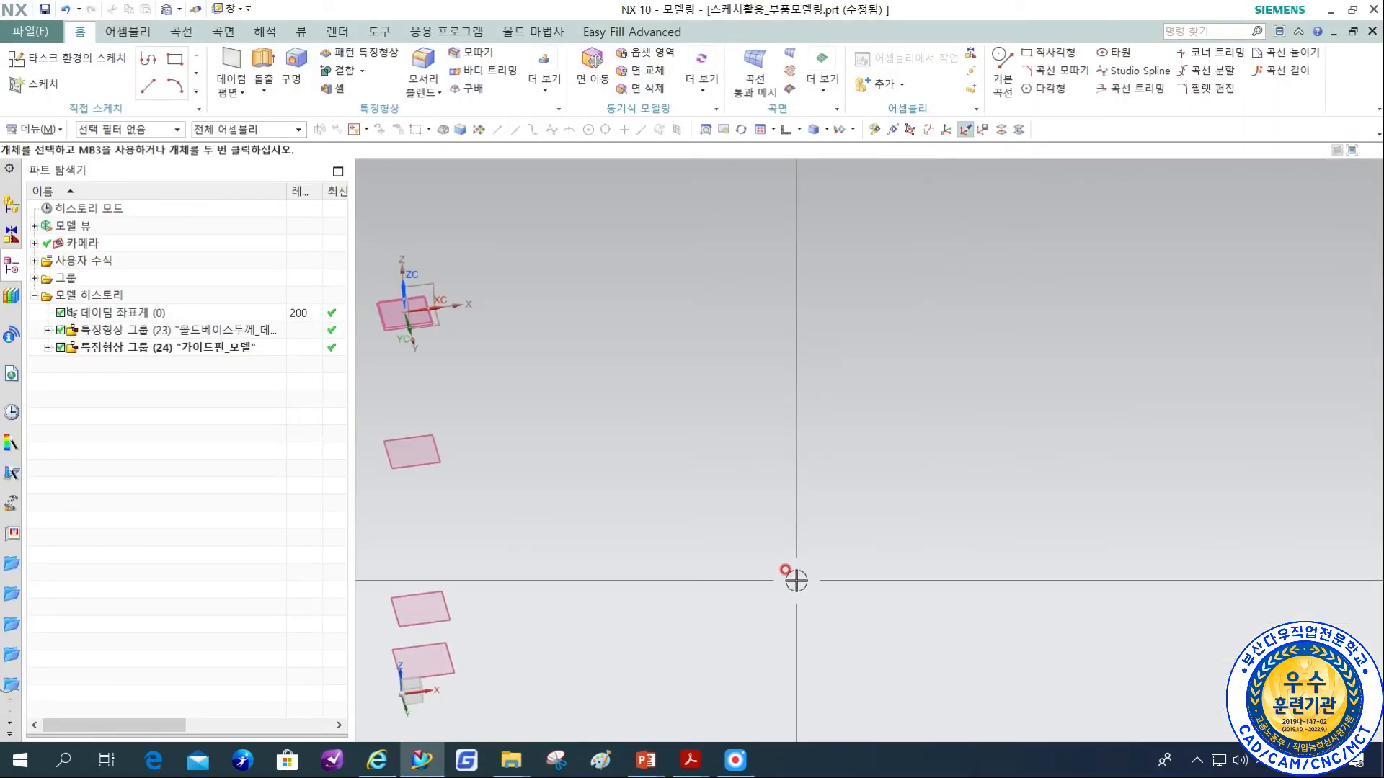
pyautogui.moveTo(652, 541); pyautogui.dragTo(945, 531, button='middle')
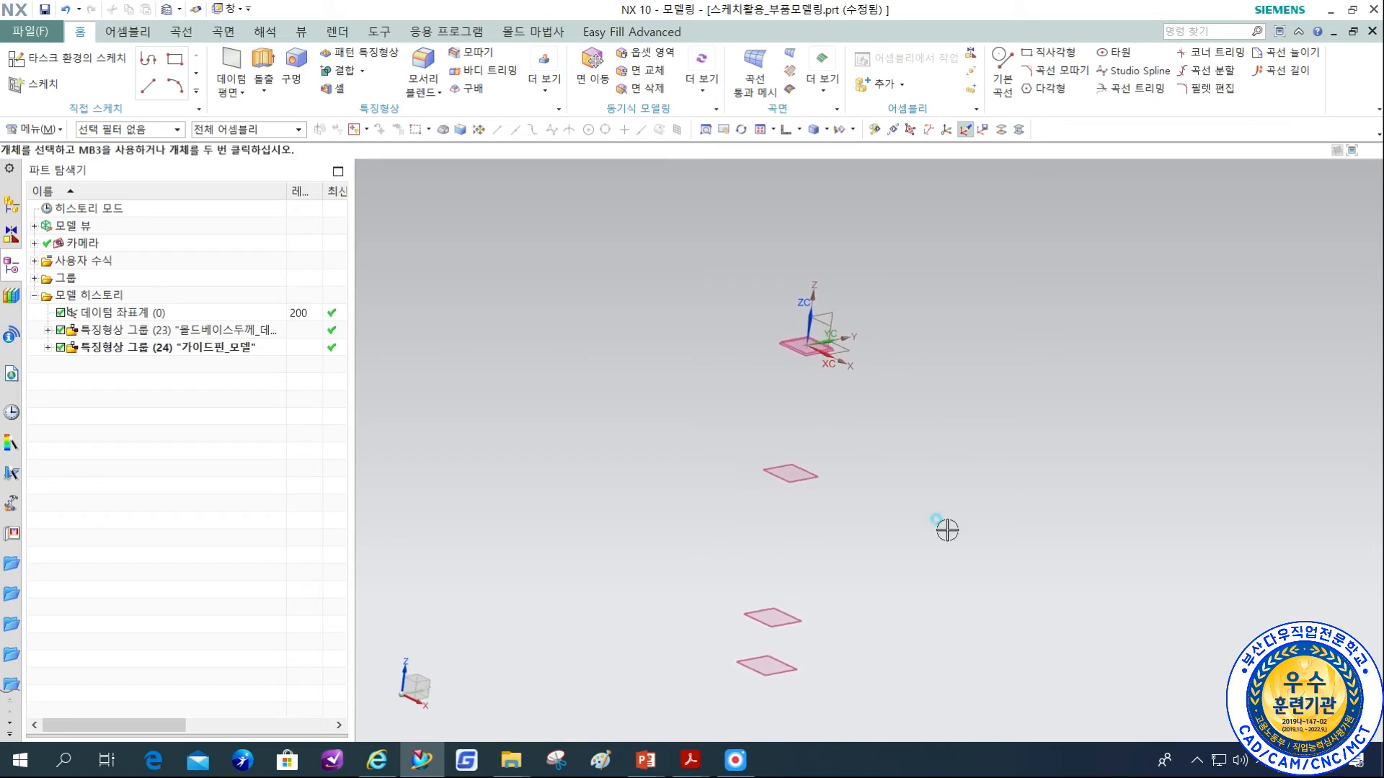
pyautogui.hotkey('ctrl', 'l')
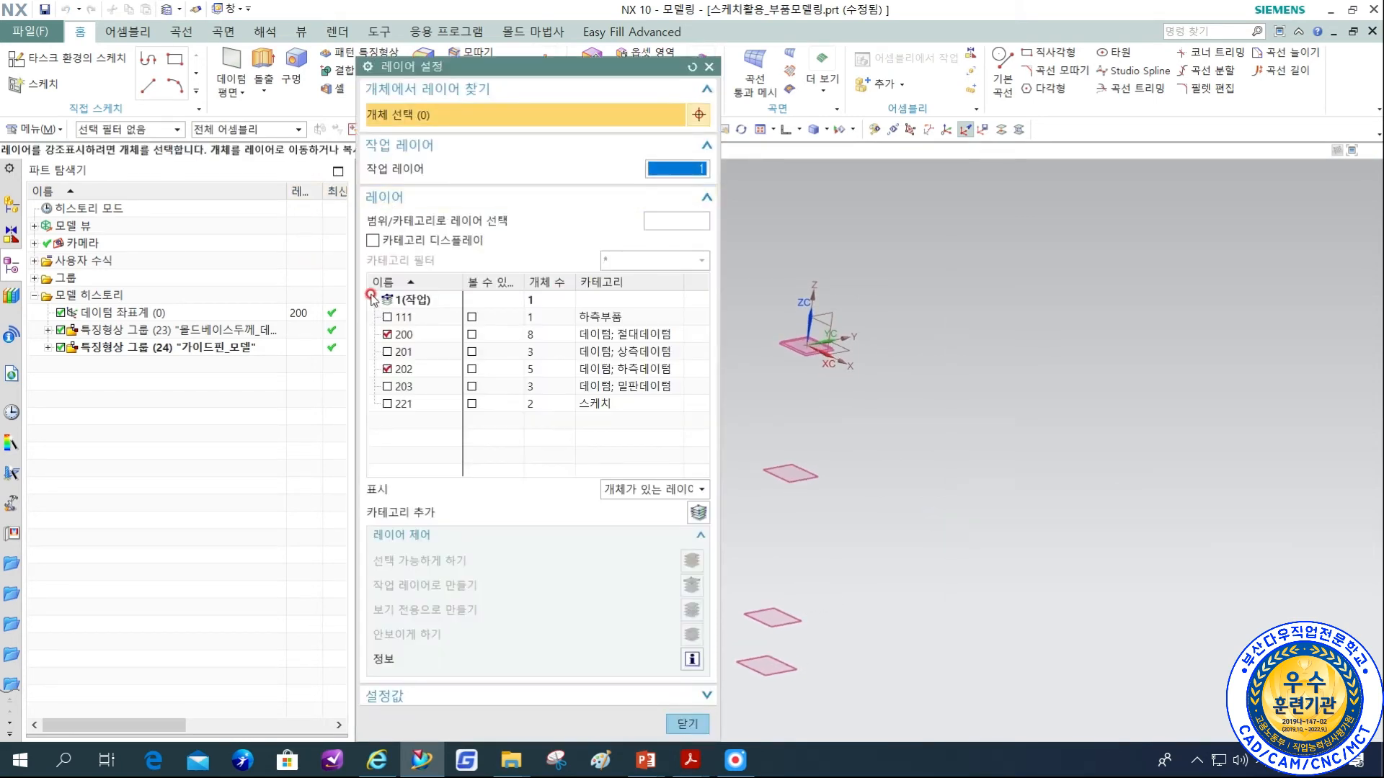
pyautogui.click(389, 369)
pyautogui.click(388, 353)
pyautogui.middleClick(880, 366)
pyautogui.keyDown('shift'); pyautogui.moveTo(962, 314); pyautogui.dragTo(925, 344, button='middle'); pyautogui.keyUp('shift')
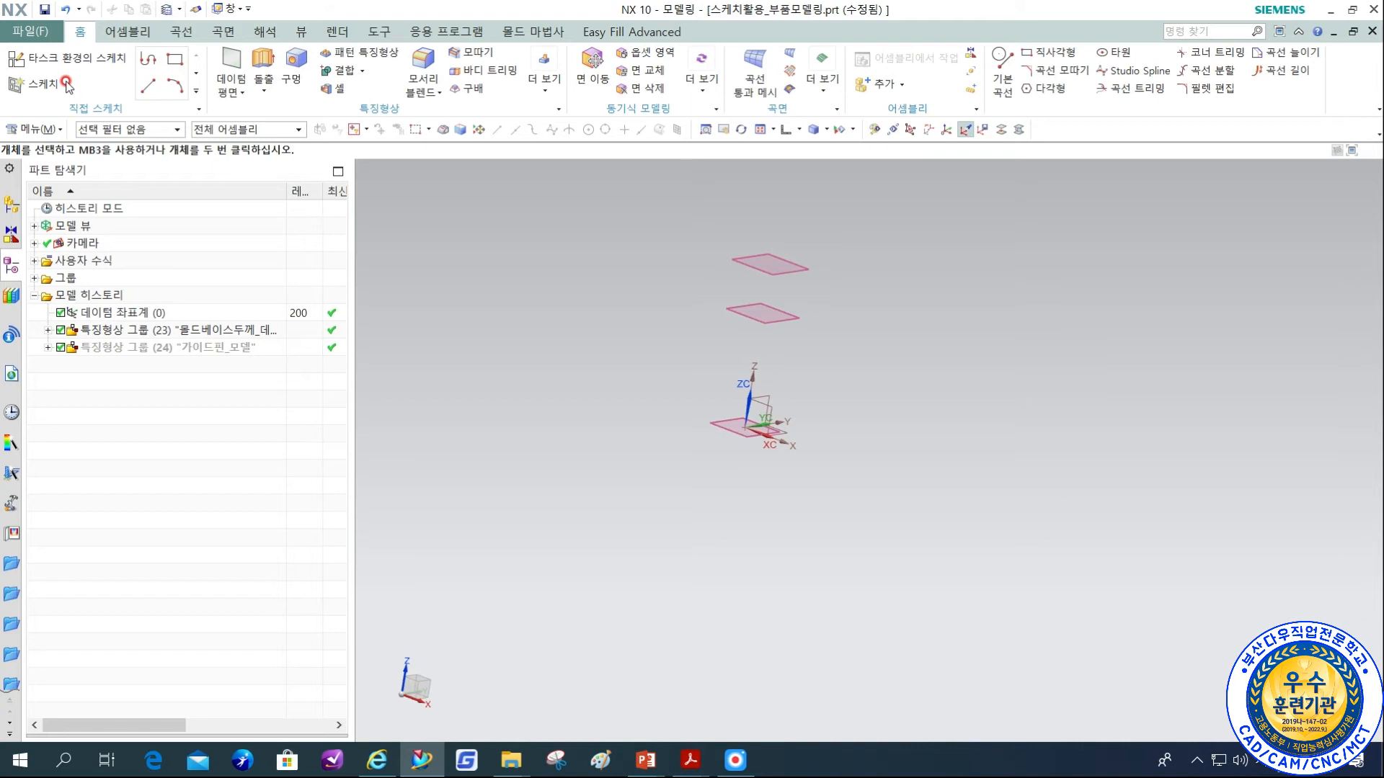
# Show sketch layer 221 alongside the upper-side datum planes.
pyautogui.hotkey('ctrl', 'l')
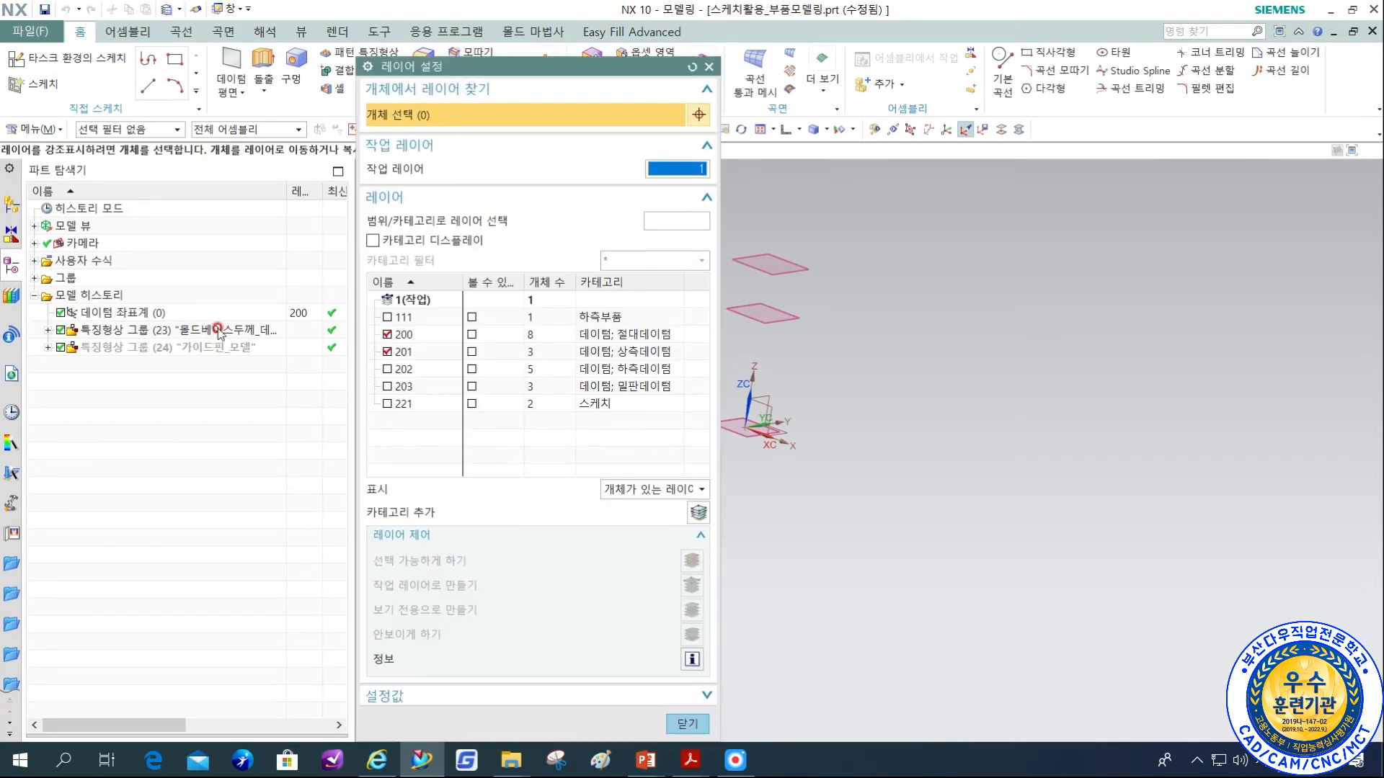
pyautogui.click(387, 404)
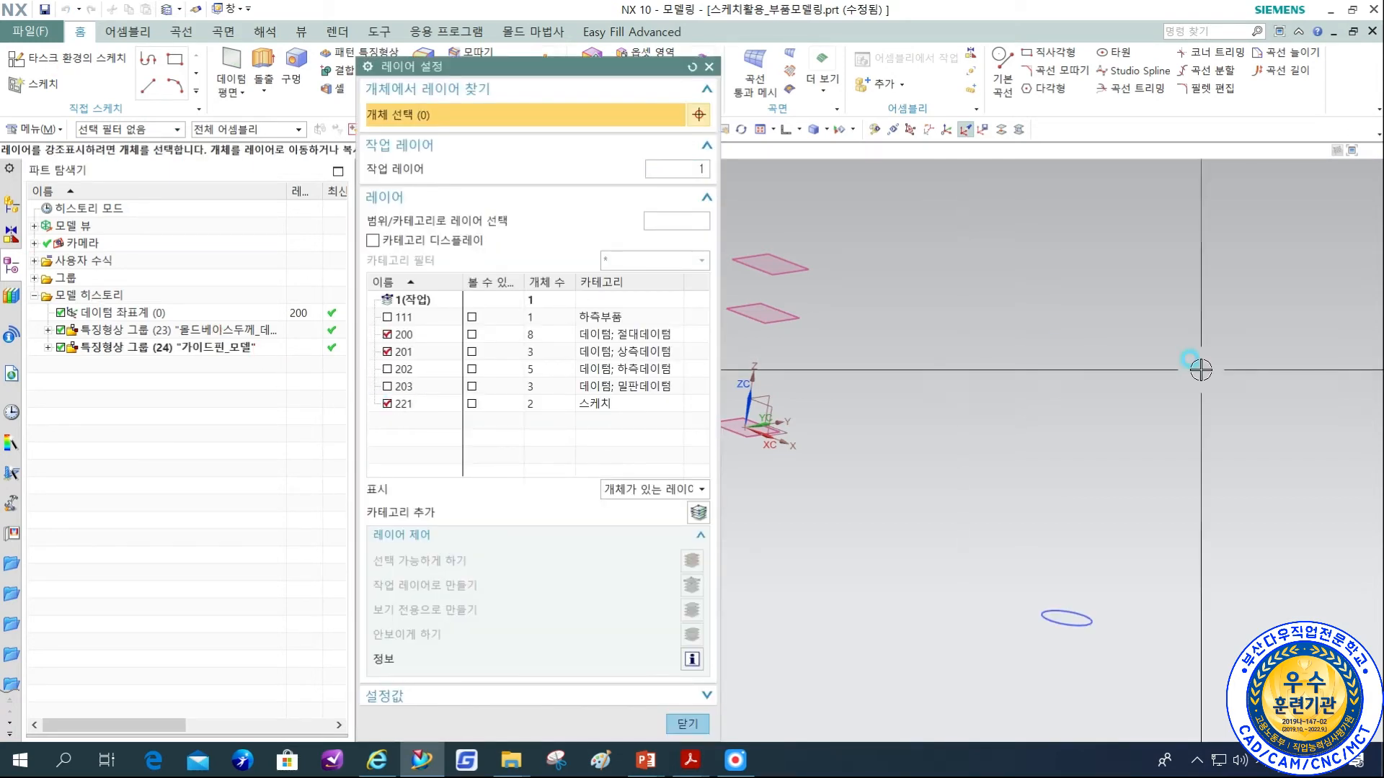
pyautogui.middleClick(1201, 370)
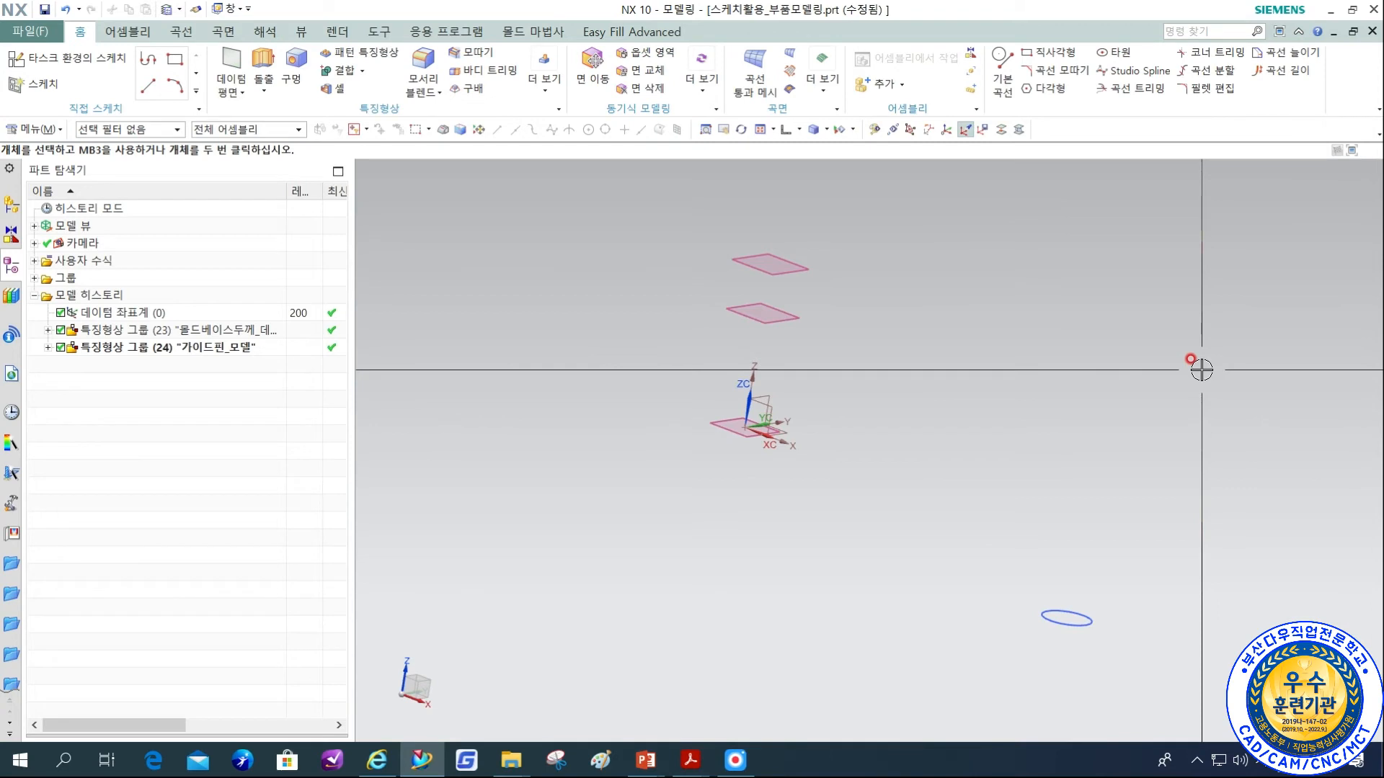
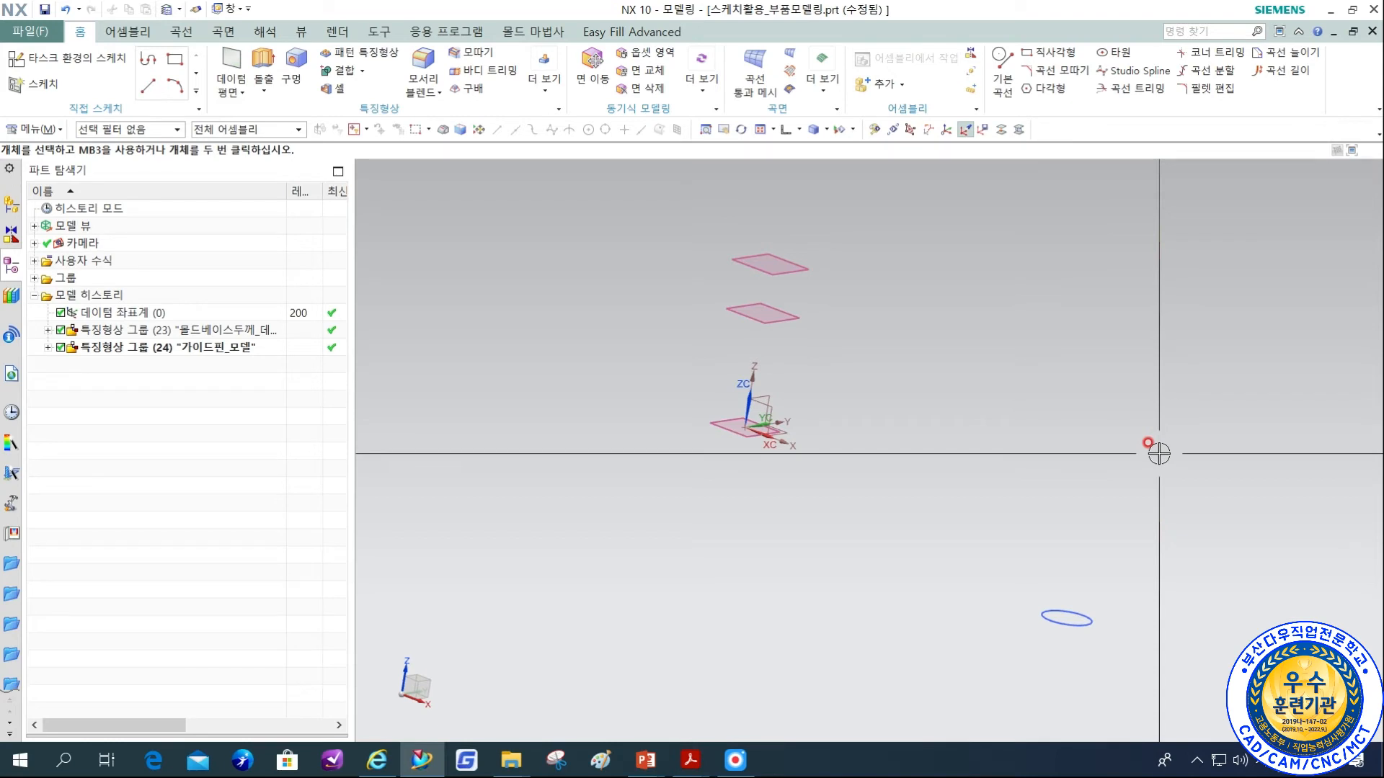
# Switch to the mold design guide in Acrobat Reader and trace the distances to the A형 bushing's end faces on page 75.
pyautogui.keyDown('shift'); pyautogui.moveTo(1195, 555); pyautogui.dragTo(1081, 561, button='middle'); pyautogui.keyUp('shift')
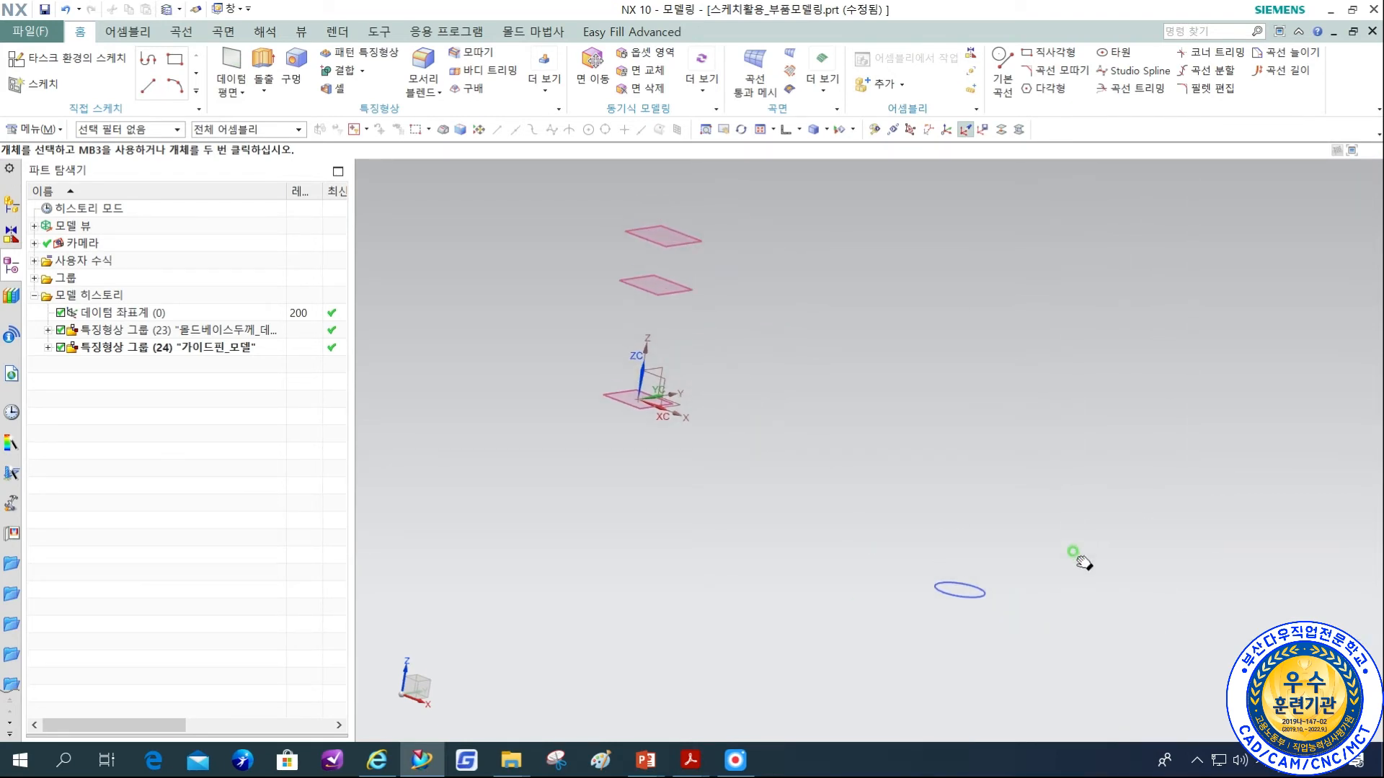
pyautogui.click(422, 764)
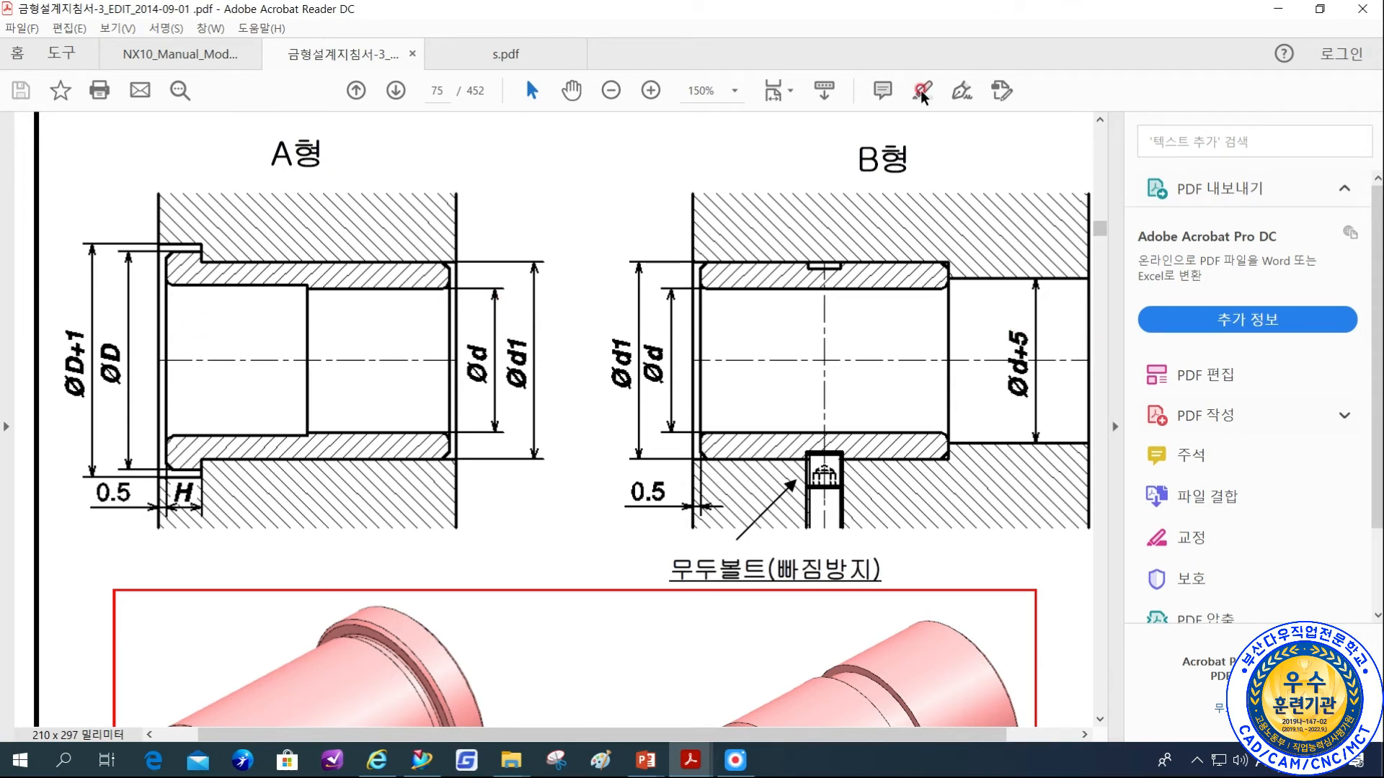
pyautogui.click(736, 761)
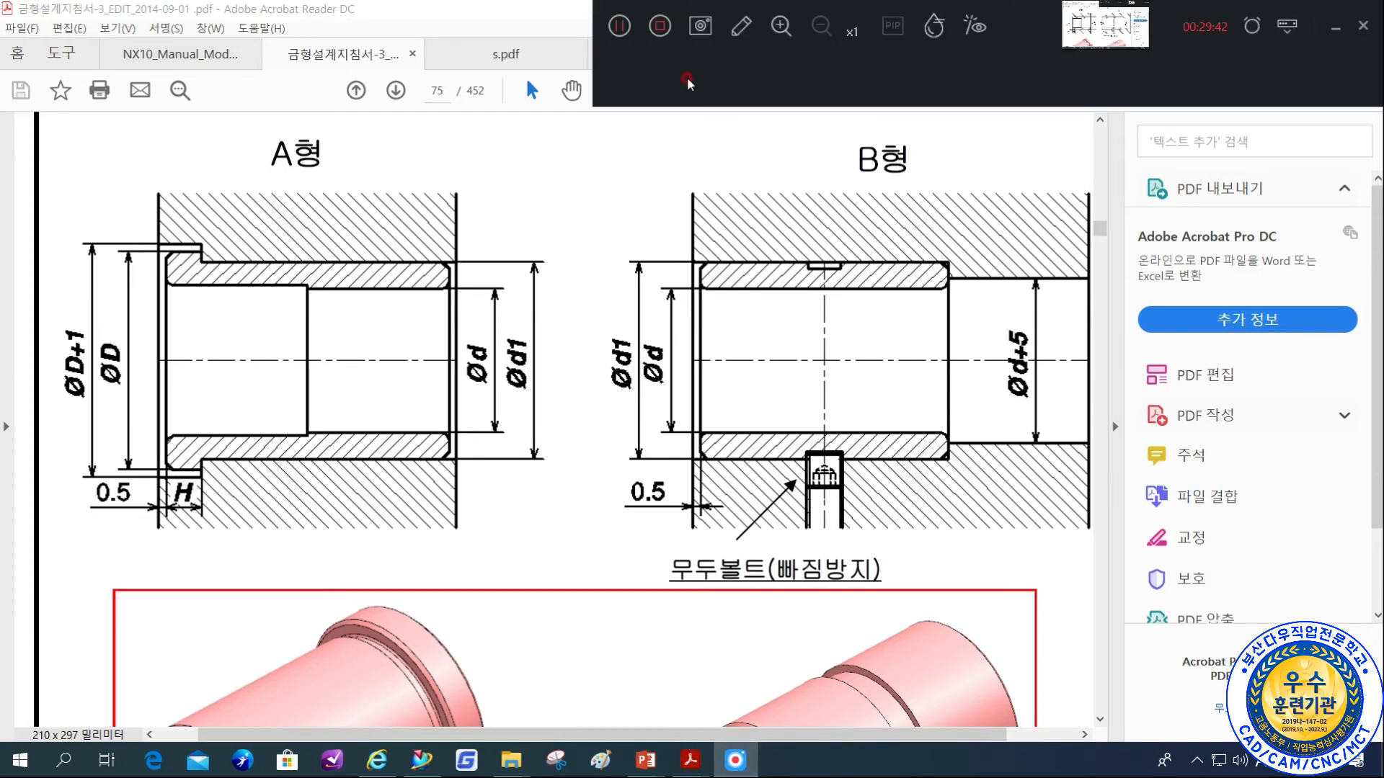
pyautogui.click(741, 26)
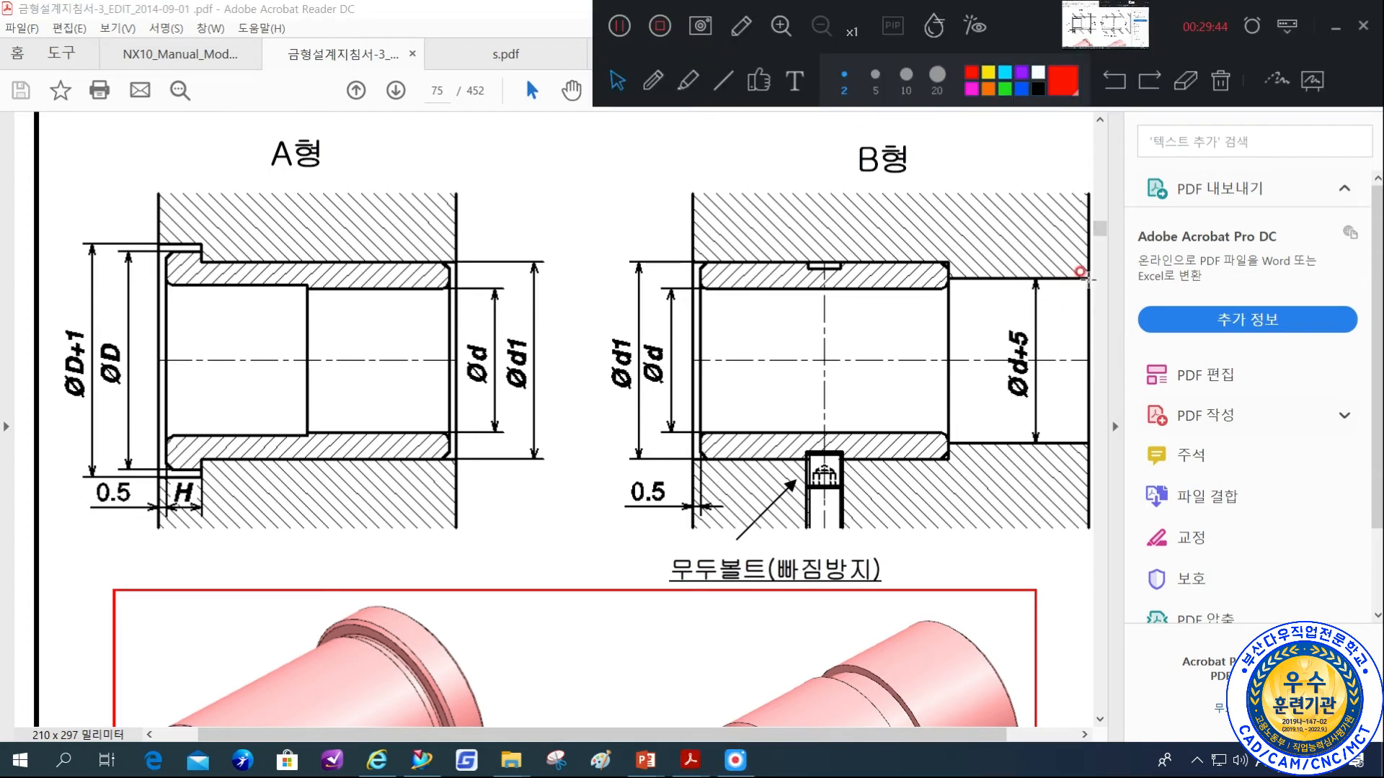
pyautogui.click(653, 80)
pyautogui.moveTo(1087, 292)
pyautogui.mouseDown()
pyautogui.moveTo(1087, 278)
pyautogui.moveTo(1087, 440)
pyautogui.moveTo(1087, 409)
pyautogui.moveTo(151, 408)
pyautogui.moveTo(204, 433)
pyautogui.mouseUp()
pyautogui.moveTo(155, 277); pyautogui.dragTo(144, 463)
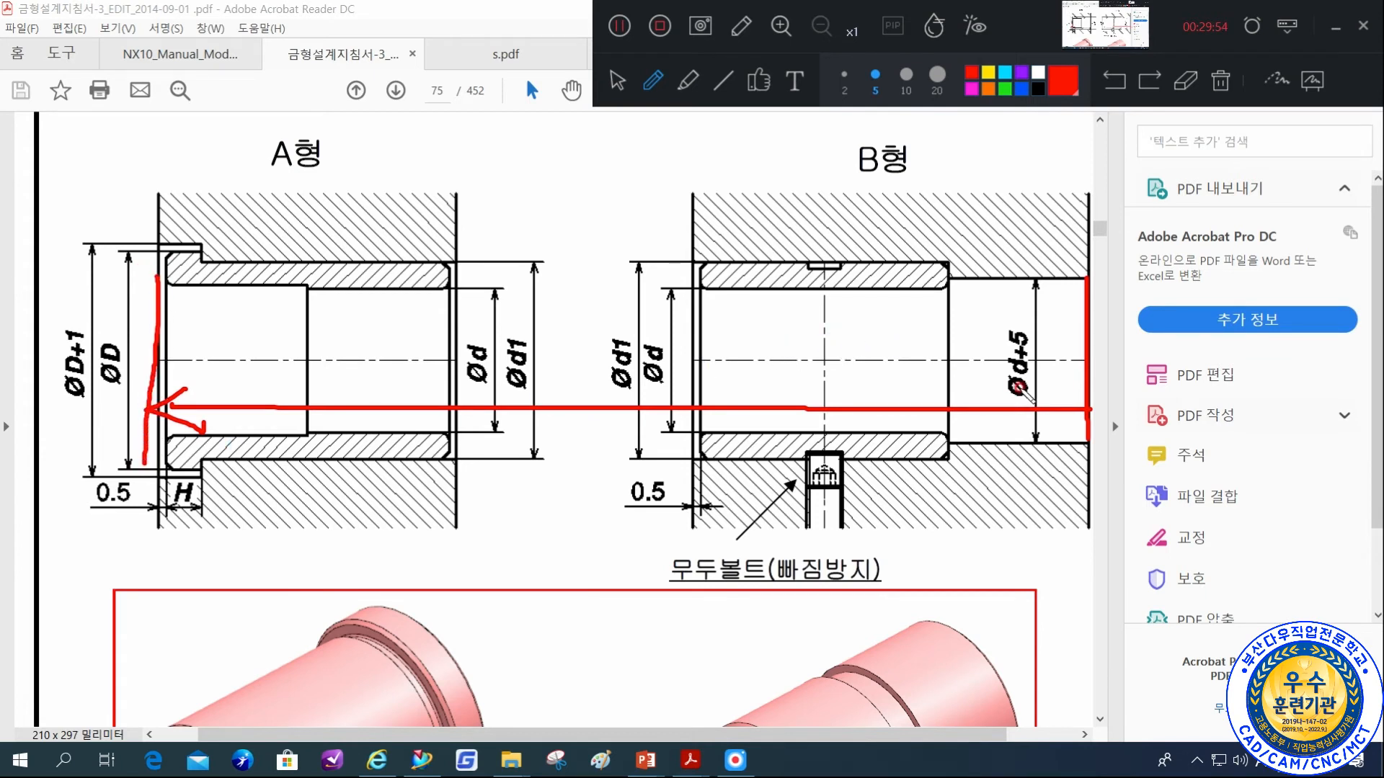
pyautogui.moveTo(1081, 291)
pyautogui.mouseDown()
pyautogui.moveTo(458, 291)
pyautogui.moveTo(501, 319)
pyautogui.mouseUp()
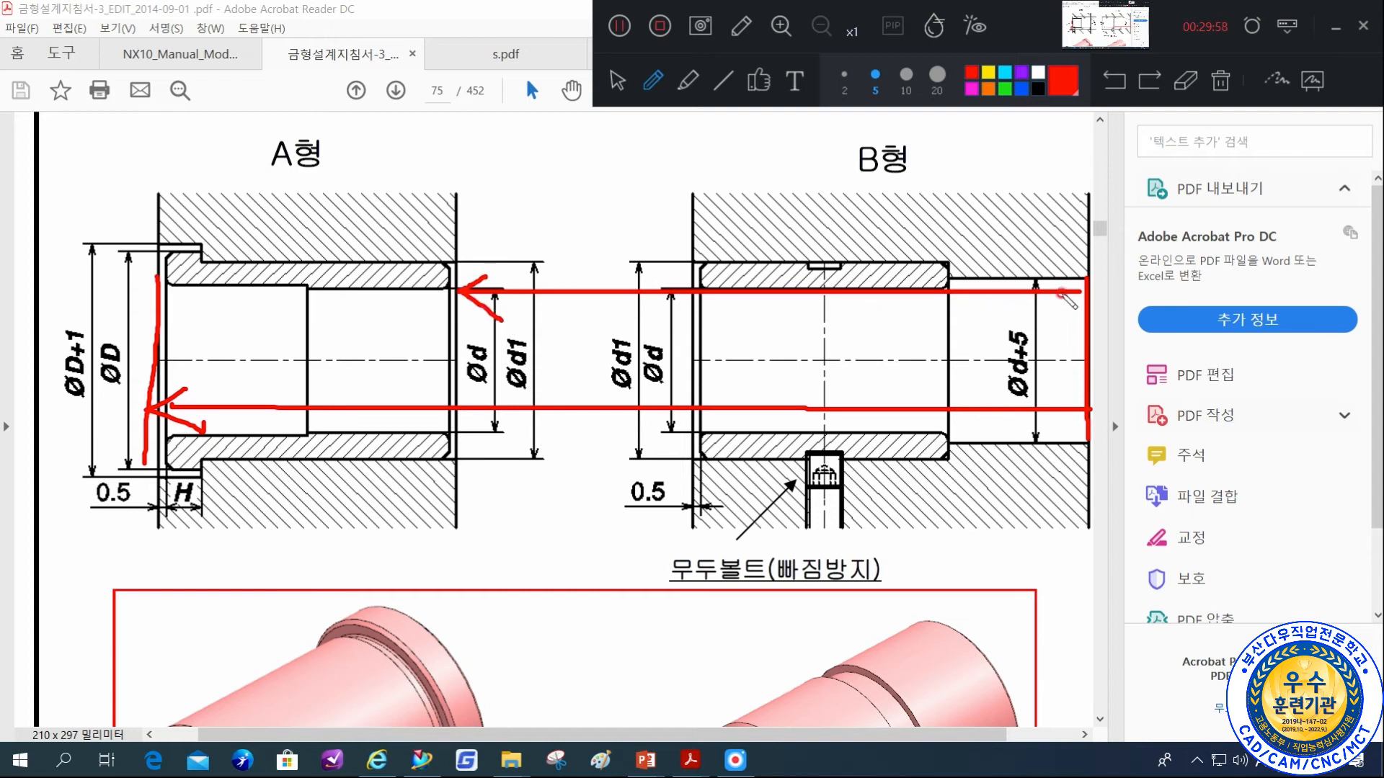
pyautogui.moveTo(1085, 239)
pyautogui.mouseDown()
pyautogui.moveTo(155, 240)
pyautogui.moveTo(180, 258)
pyautogui.mouseUp()
pyautogui.moveTo(597, 382); pyautogui.dragTo(479, 382)
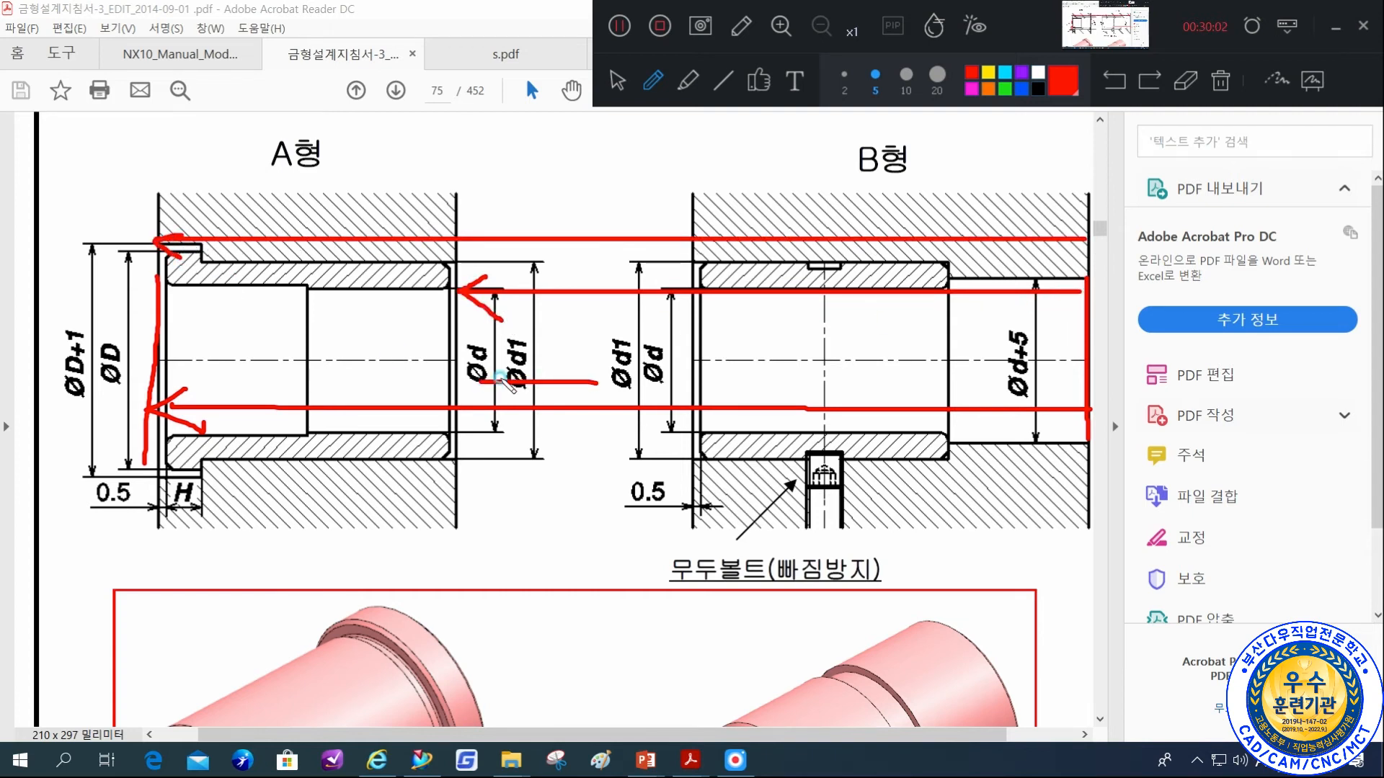
pyautogui.moveTo(93, 353)
pyautogui.mouseDown()
pyautogui.moveTo(217, 364)
pyautogui.moveTo(205, 373)
pyautogui.mouseUp()
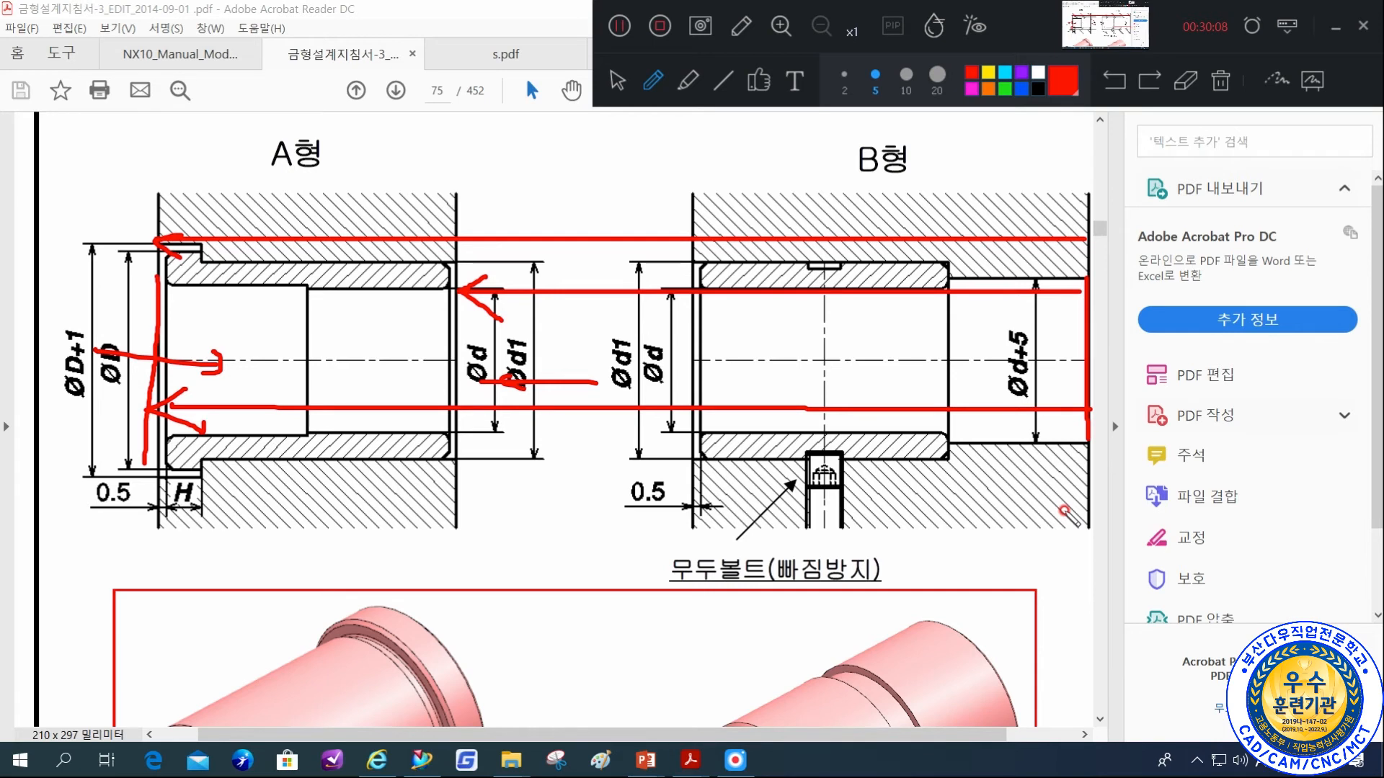
# Examine the flange end and counterbore depth of the A형 bushing on page 75, and clear the markings.
pyautogui.moveTo(267, 509)
pyautogui.mouseDown()
pyautogui.moveTo(157, 537)
pyautogui.moveTo(210, 185)
pyautogui.moveTo(249, 573)
pyautogui.mouseUp()
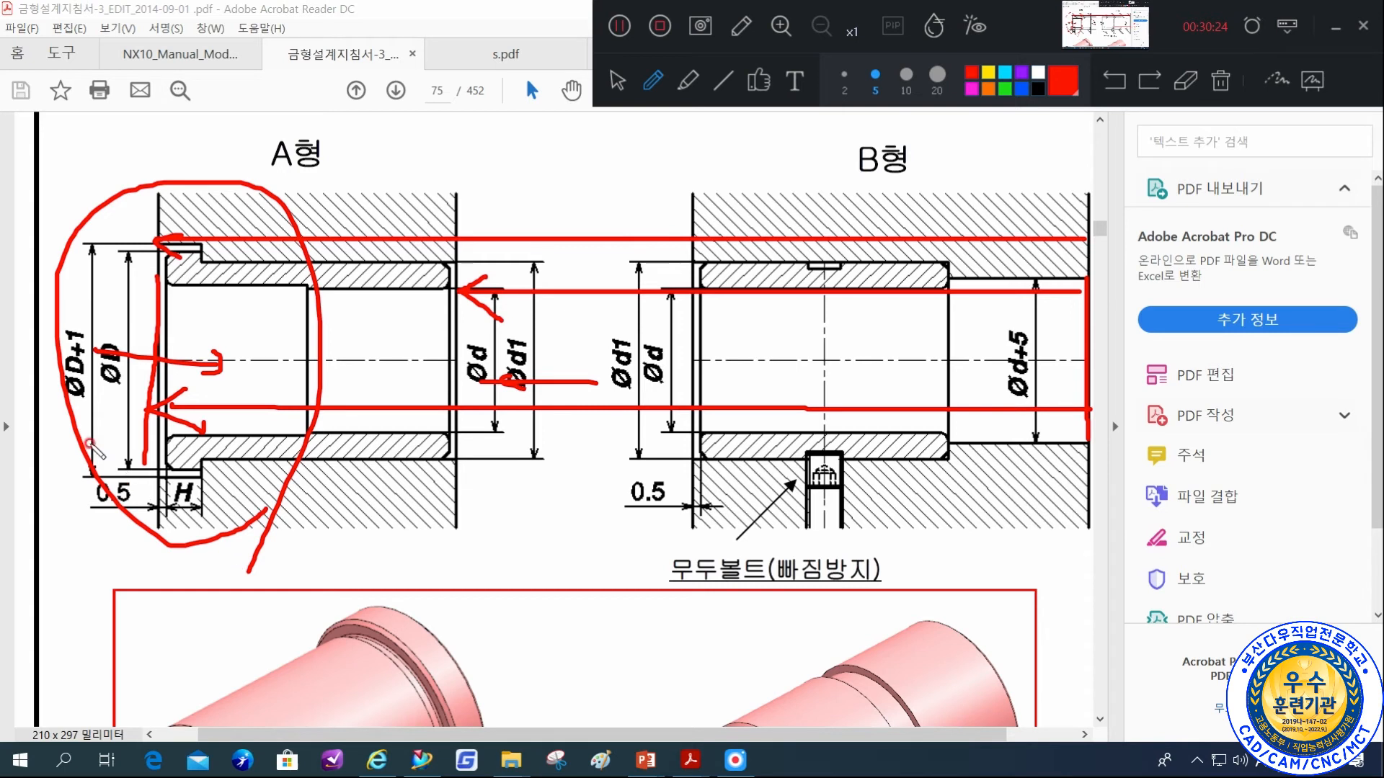
pyautogui.moveTo(128, 431)
pyautogui.mouseDown()
pyautogui.moveTo(205, 427)
pyautogui.moveTo(153, 453)
pyautogui.mouseUp()
pyautogui.moveTo(170, 315); pyautogui.dragTo(302, 317)
pyautogui.moveTo(165, 310); pyautogui.dragTo(216, 353)
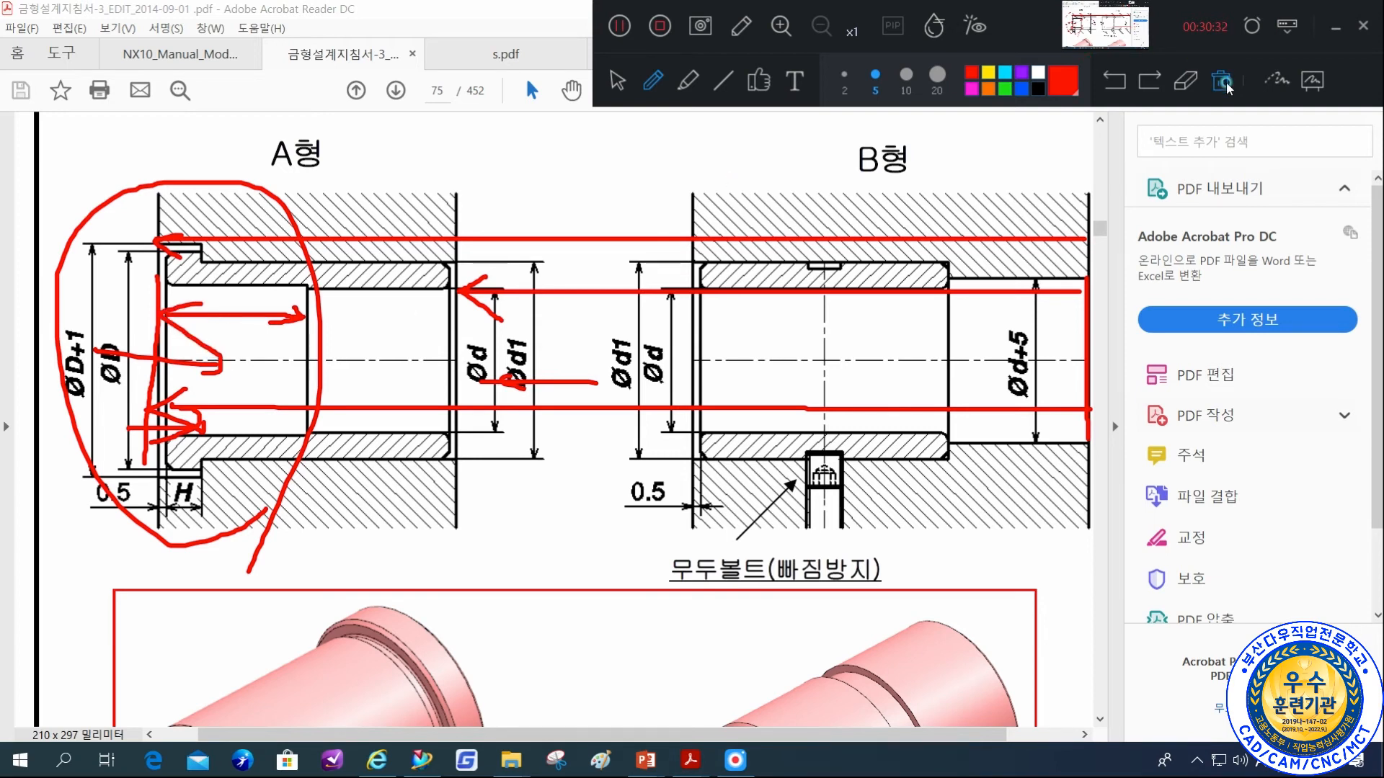
pyautogui.click(1285, 82)
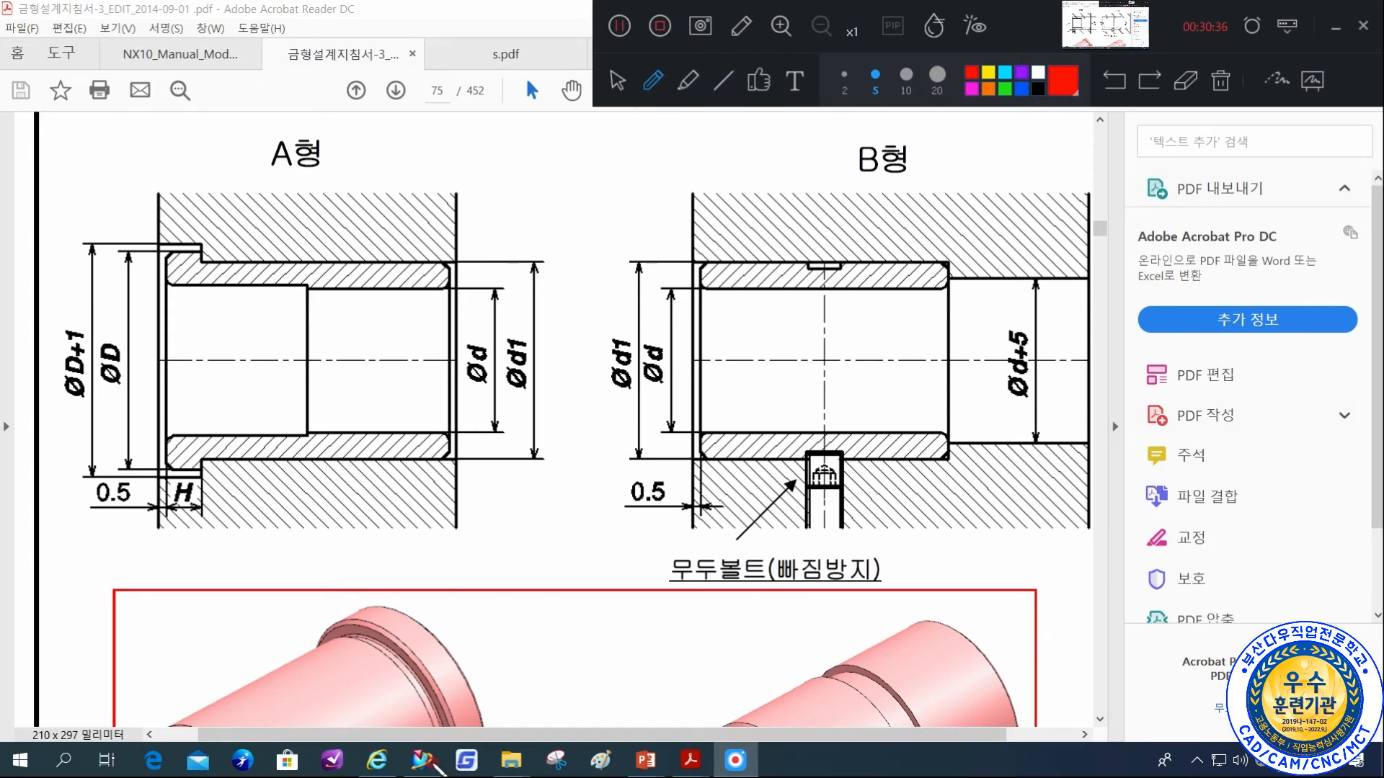
pyautogui.click(617, 81)
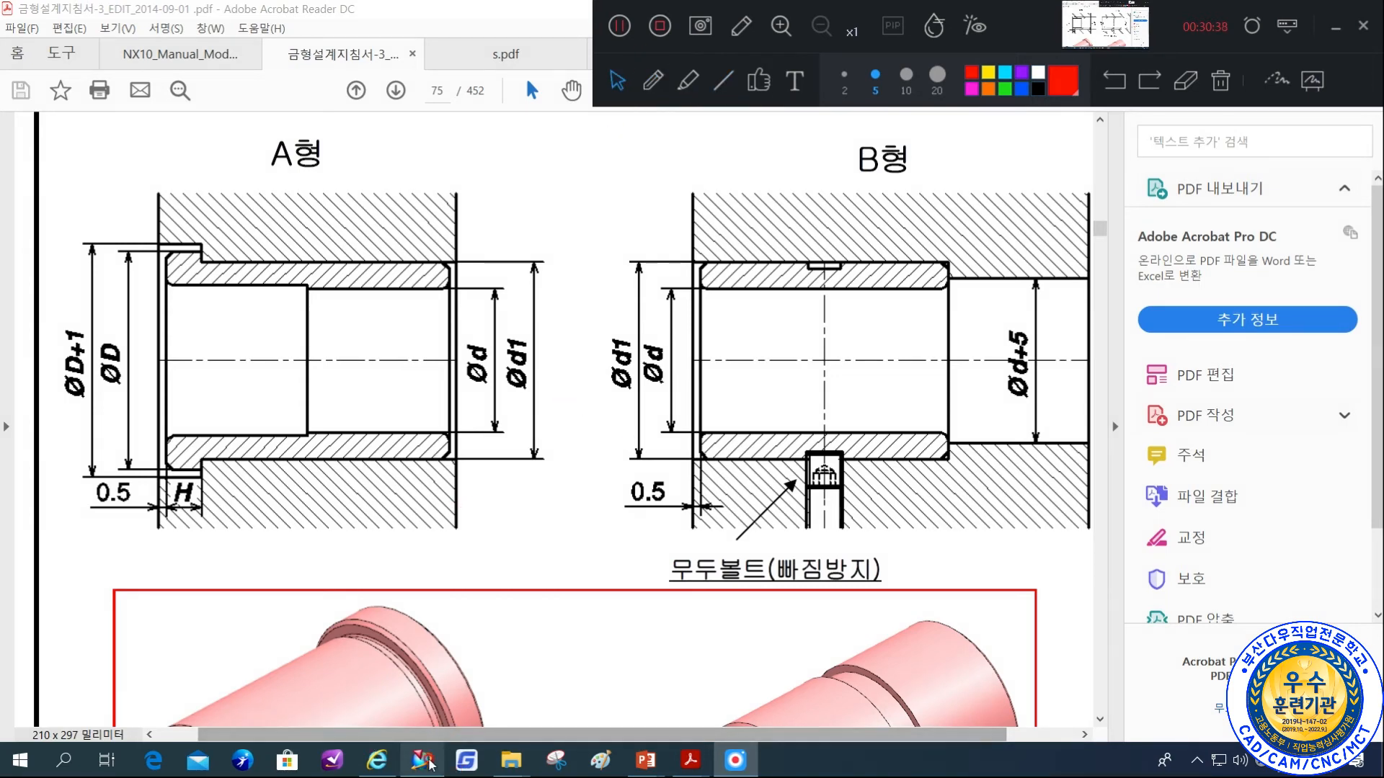
# Return to NX and set up an Extrude of the sketch circle with the Boolean option set to 없음.
pyautogui.click(436, 754)
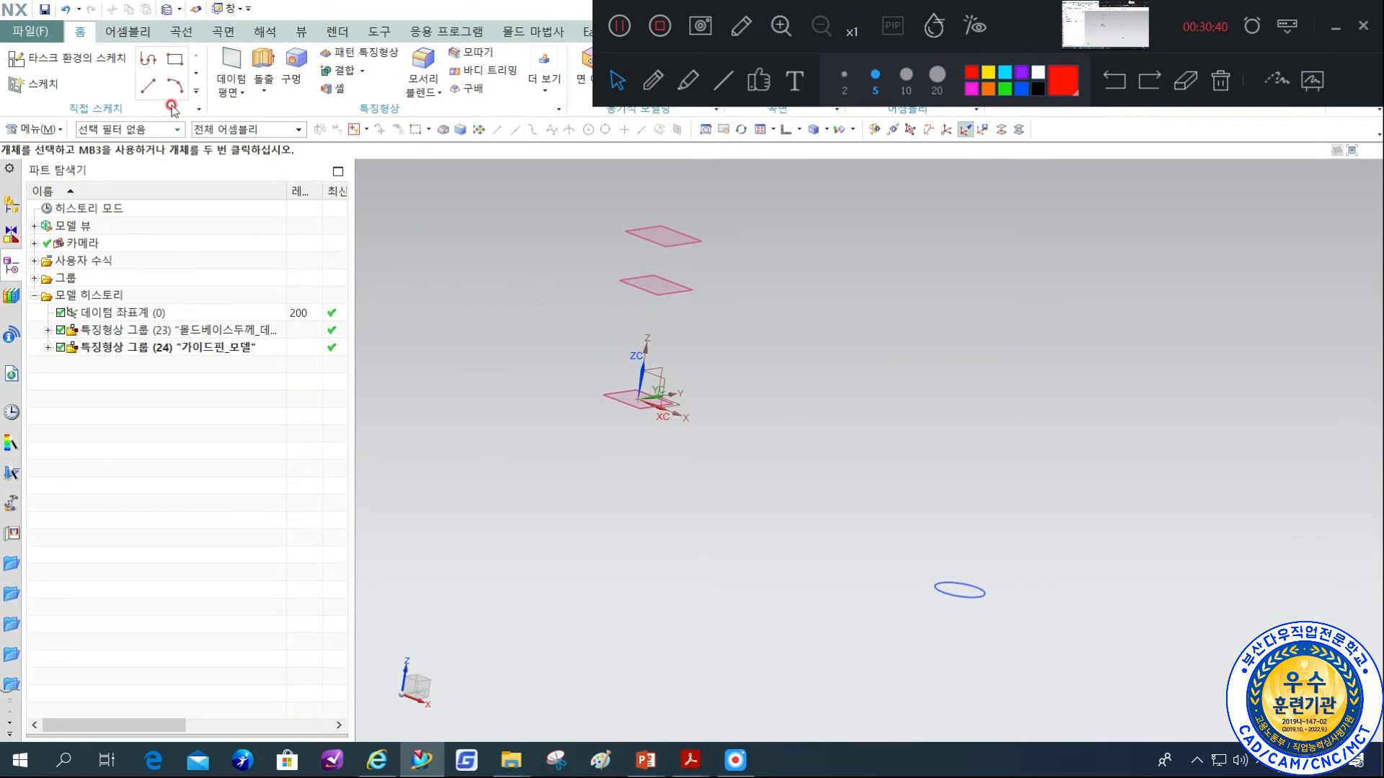
pyautogui.click(249, 79)
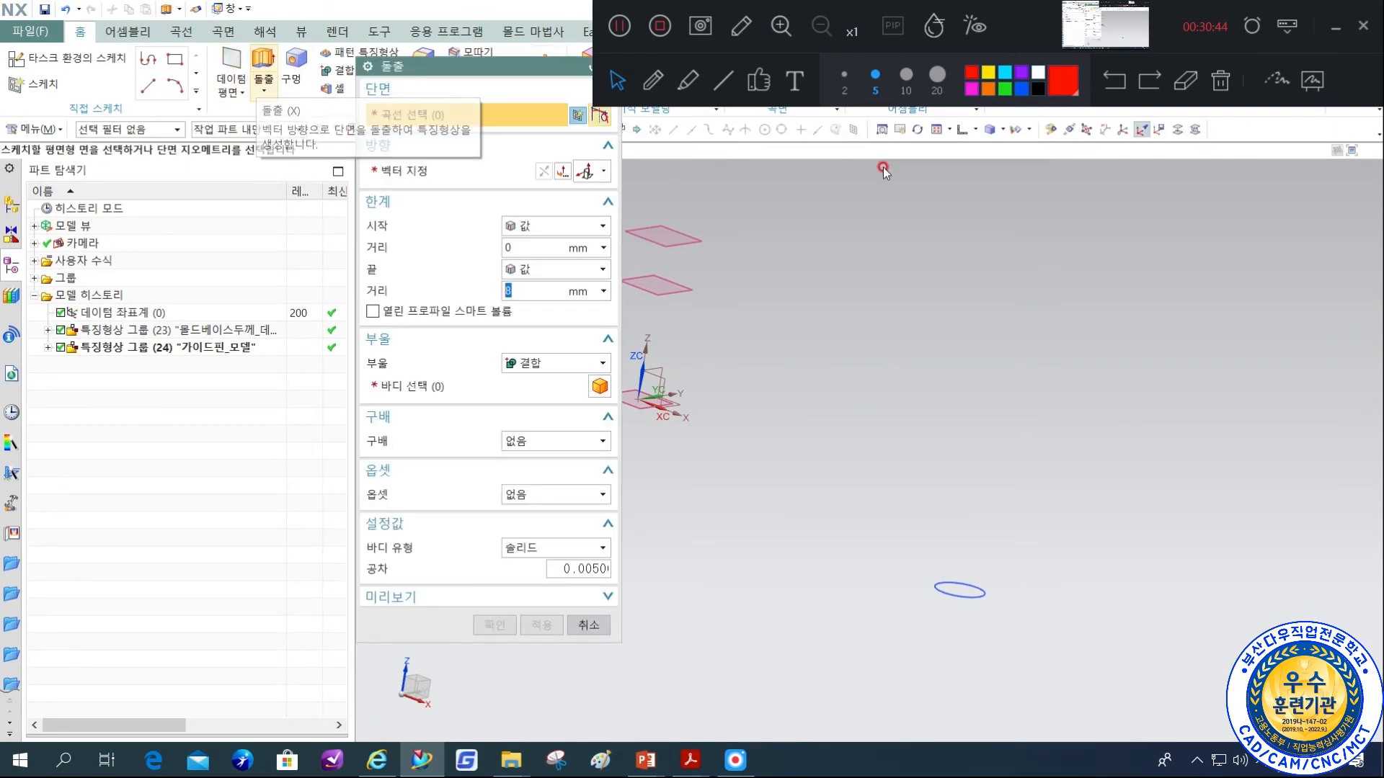
pyautogui.click(985, 604)
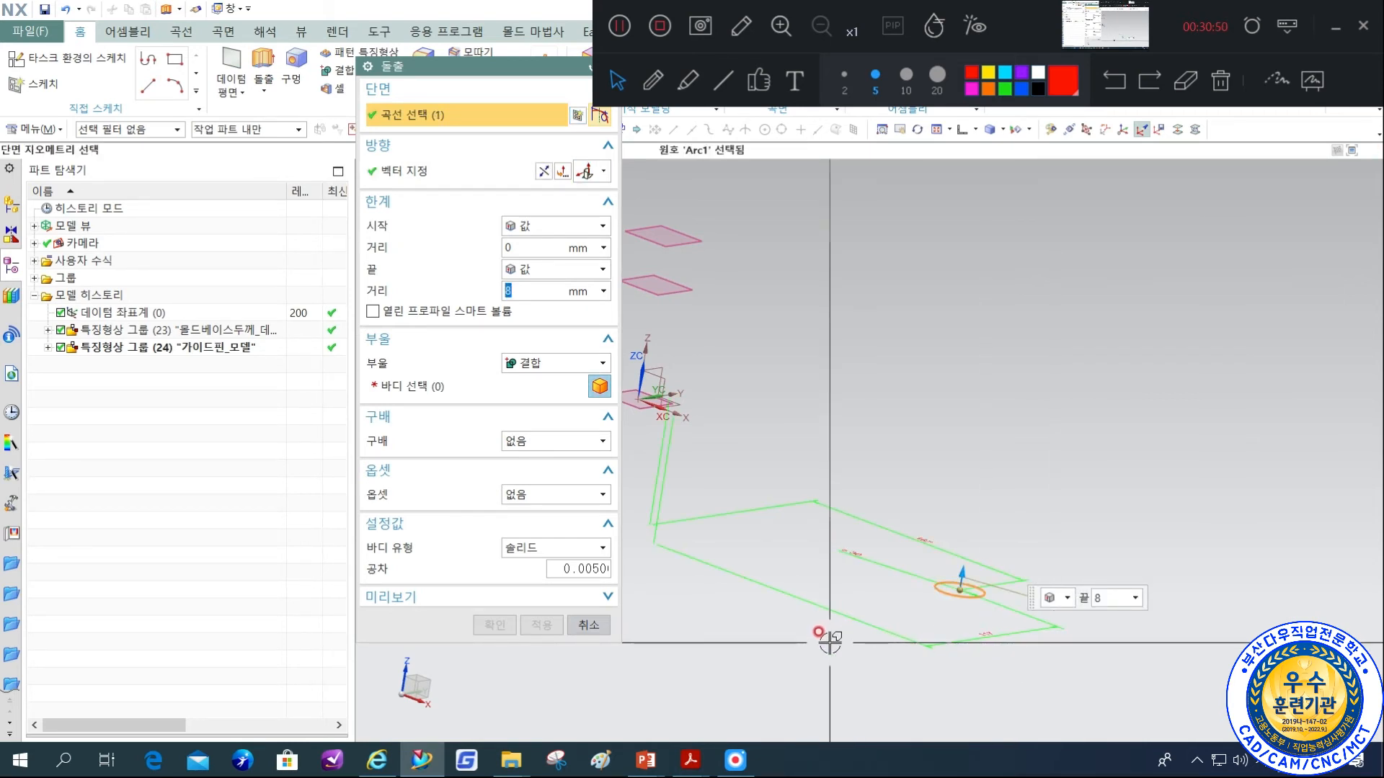
pyautogui.click(555, 363)
pyautogui.click(524, 393)
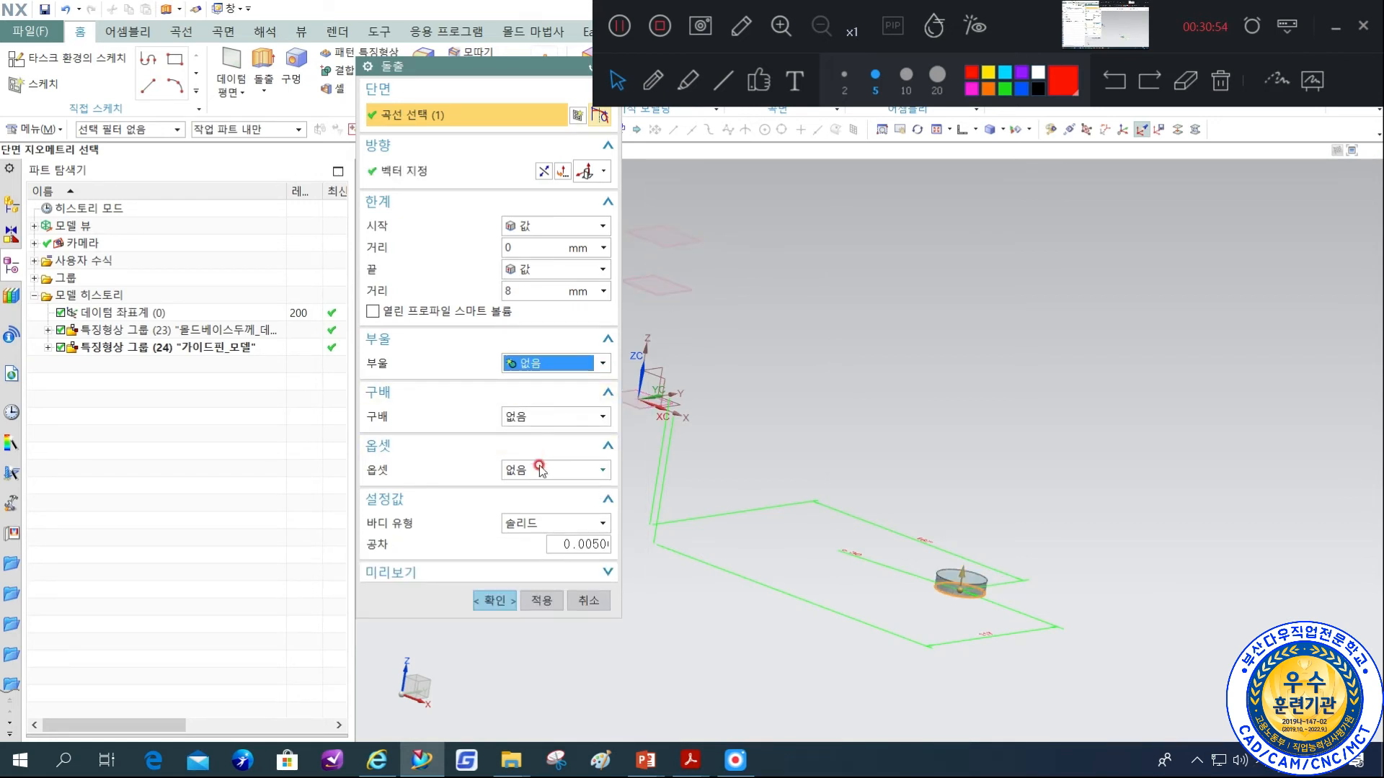
# Check the φ30 row of the Guide Pin Bushing dimension table on page 74 of the design guide, and return to NX.
pyautogui.click(429, 765)
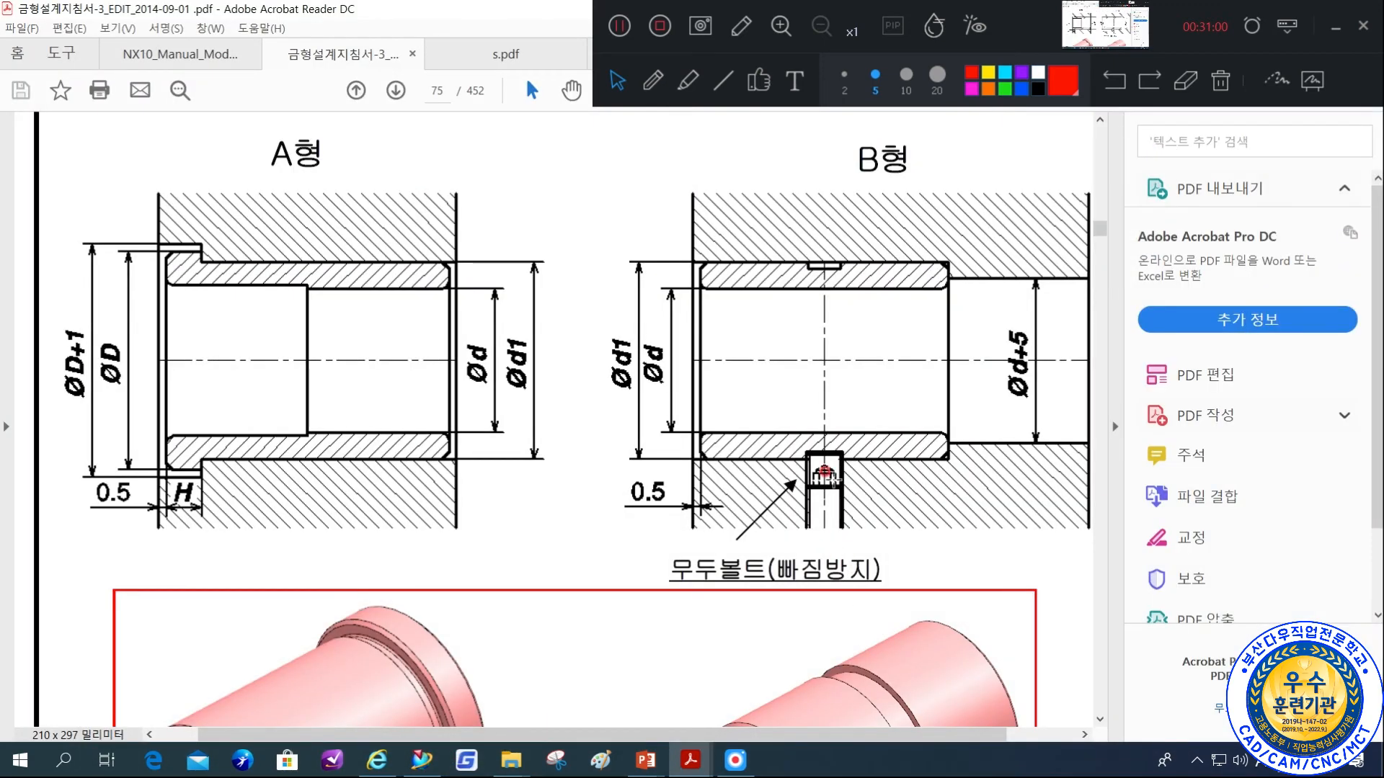
pyautogui.keyDown('ctrl'); pyautogui.scroll(-4, 685, 458); pyautogui.keyUp('ctrl')
pyautogui.scroll(2, 648, 450)
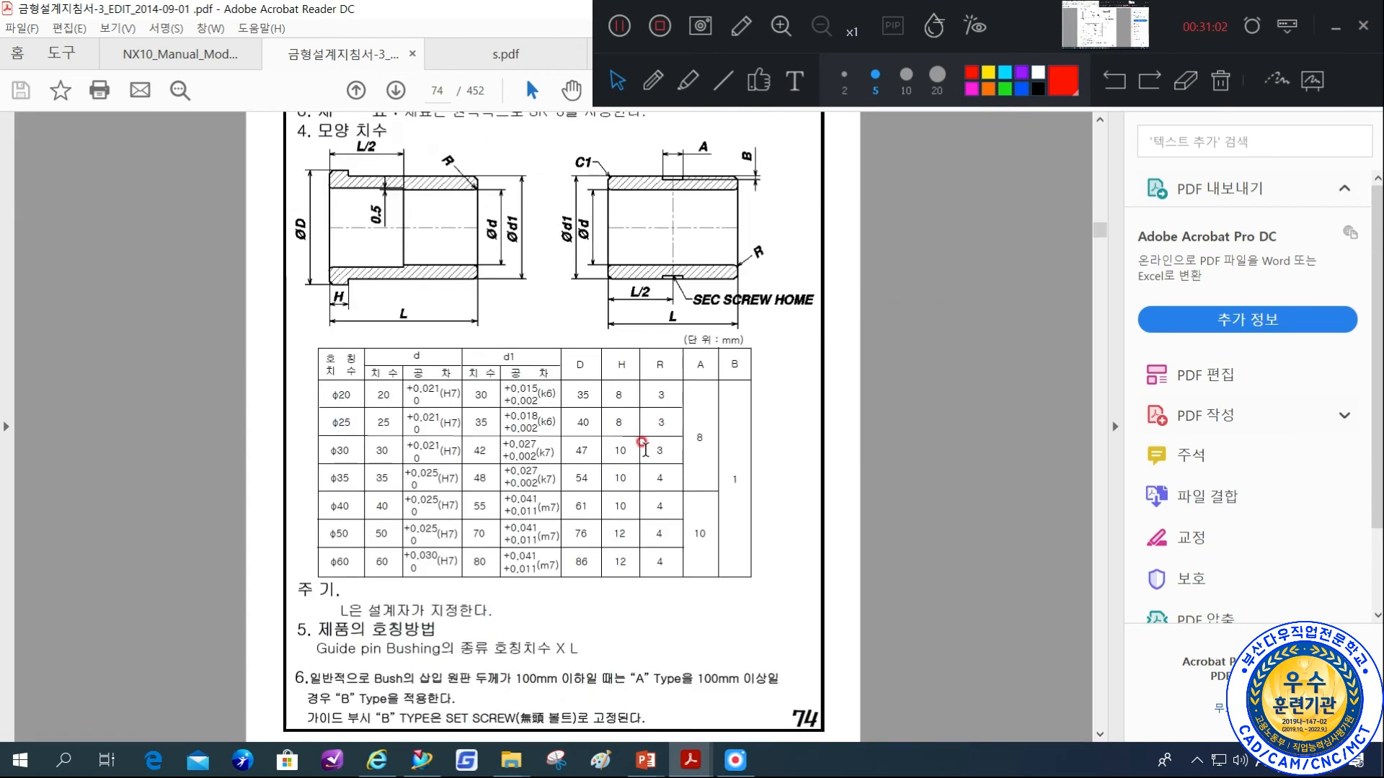
pyautogui.click(724, 81)
pyautogui.click(844, 66)
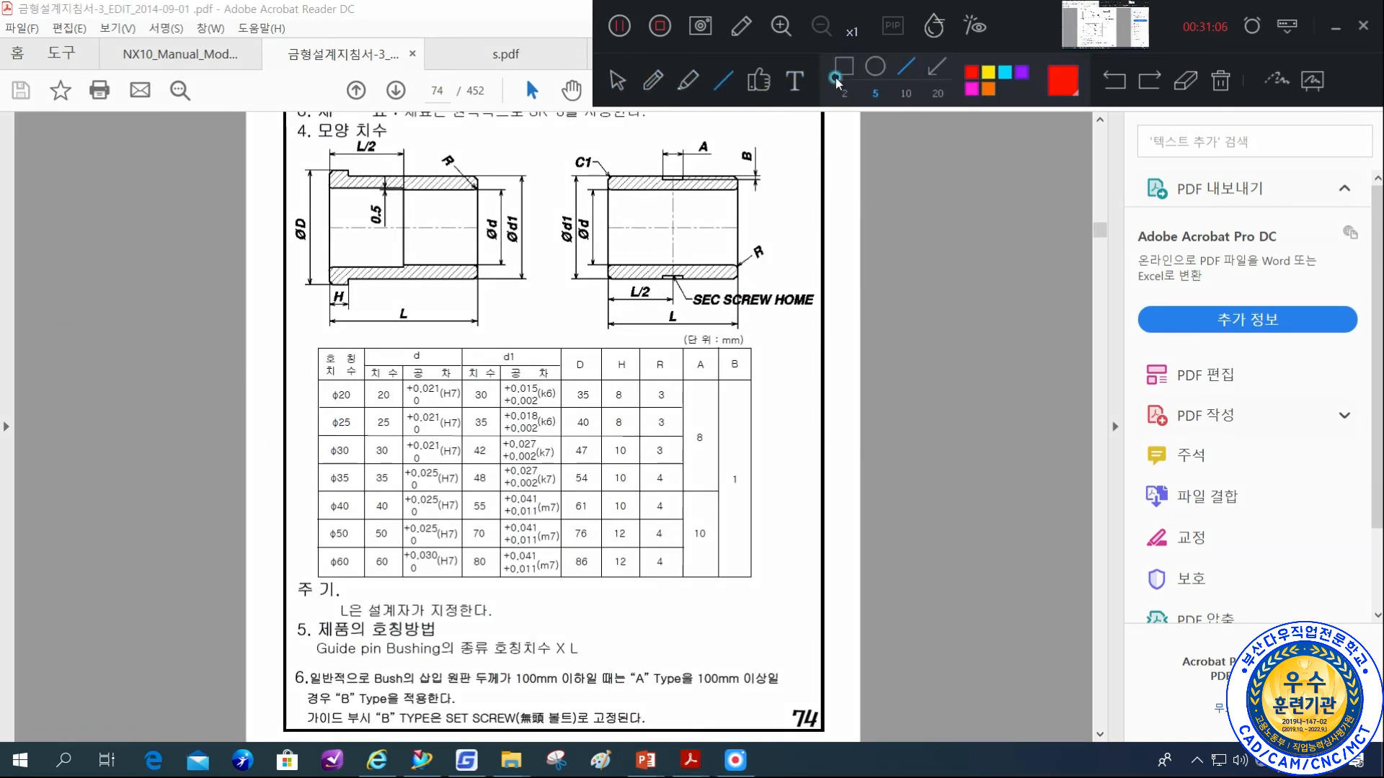
pyautogui.moveTo(320, 442); pyautogui.dragTo(760, 464)
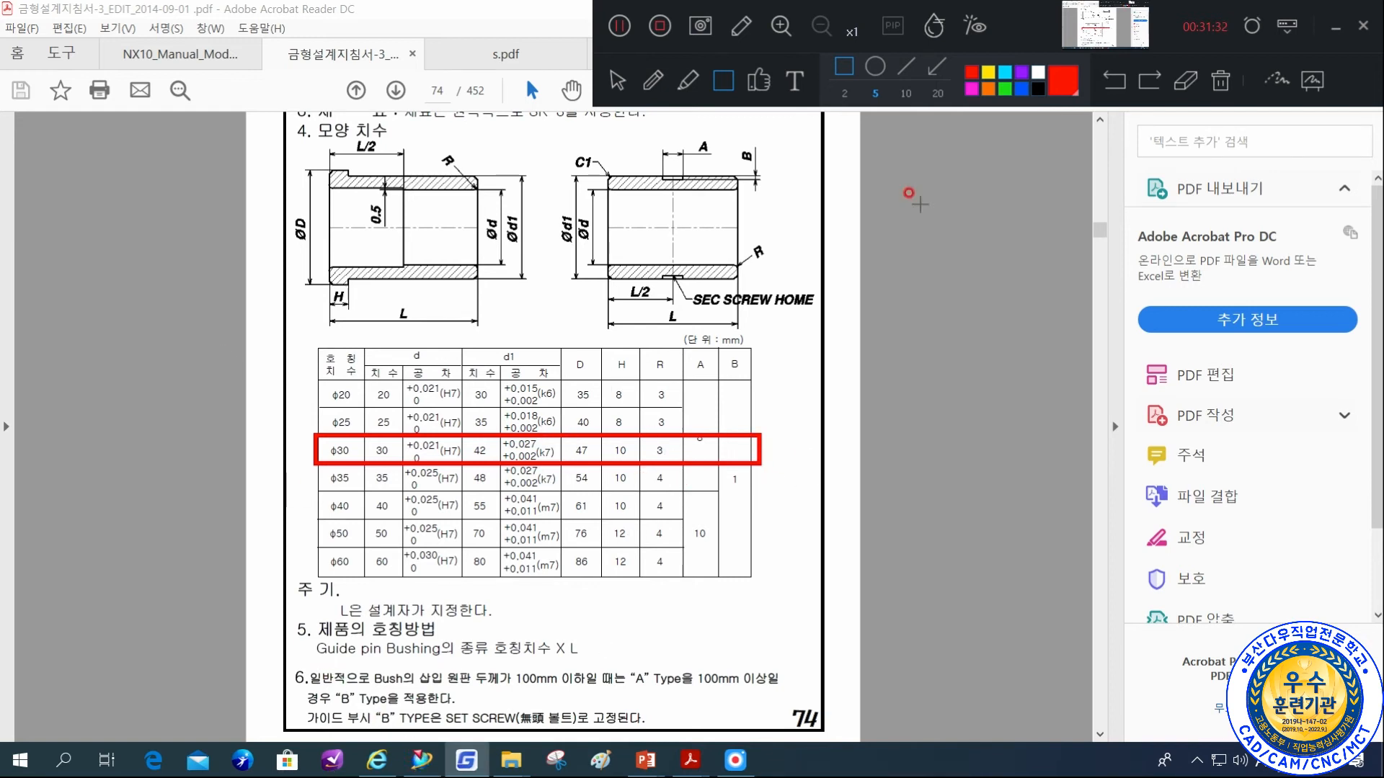
pyautogui.click(618, 81)
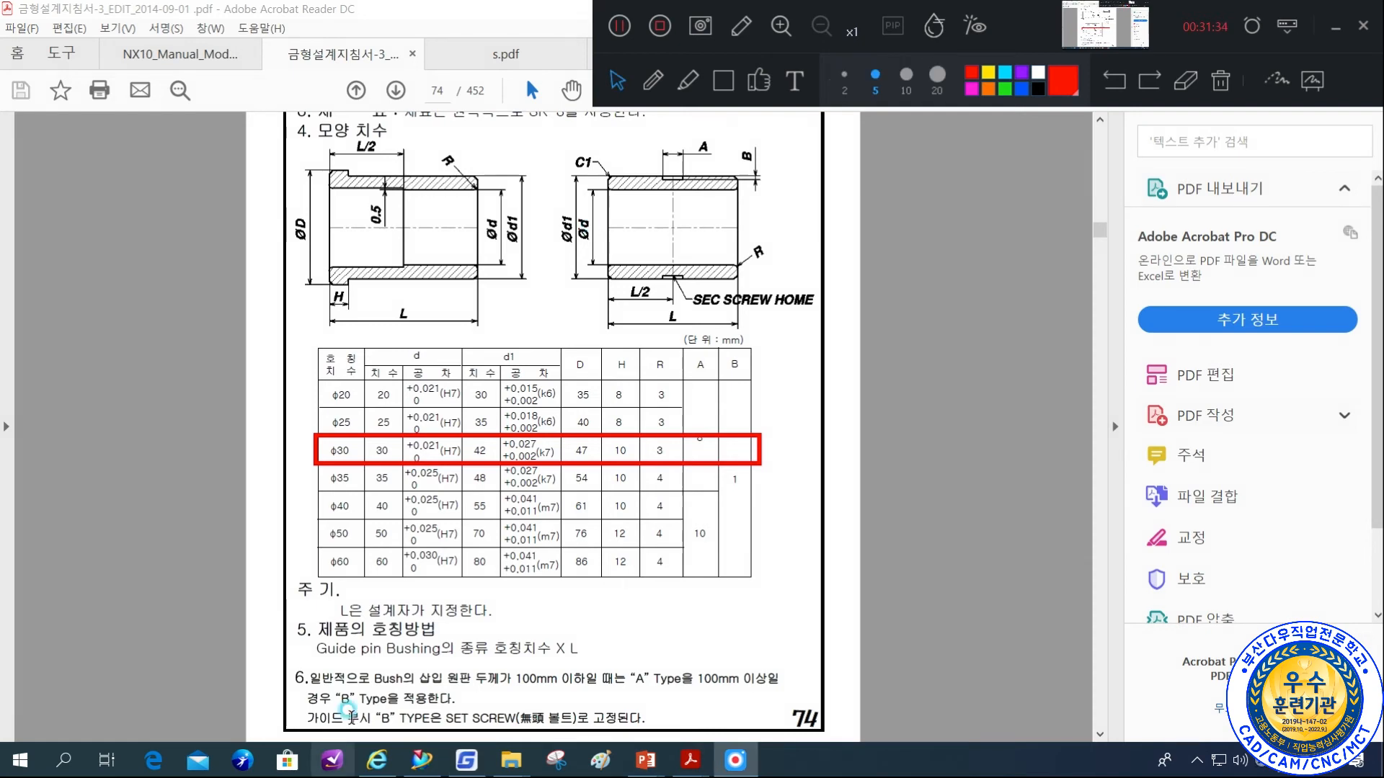
pyautogui.click(456, 761)
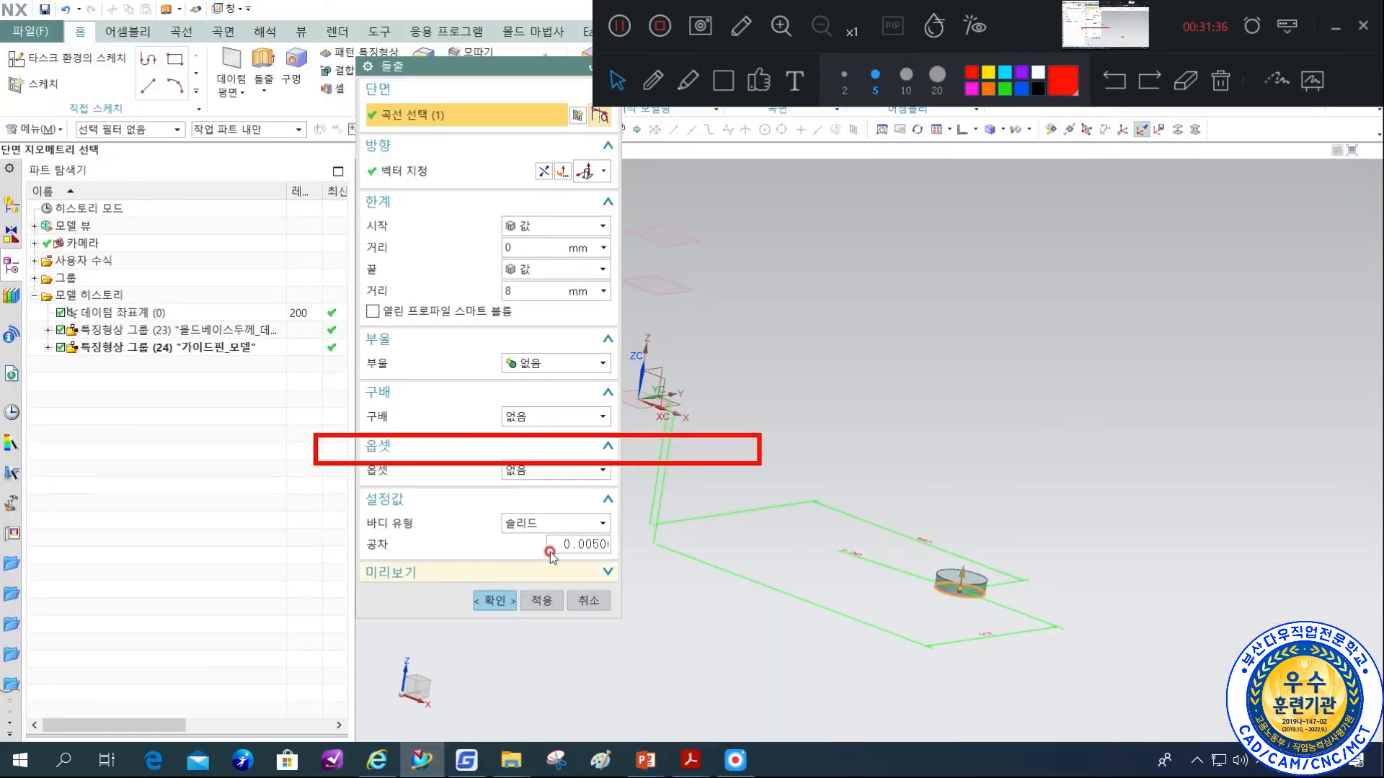
pyautogui.click(1235, 78)
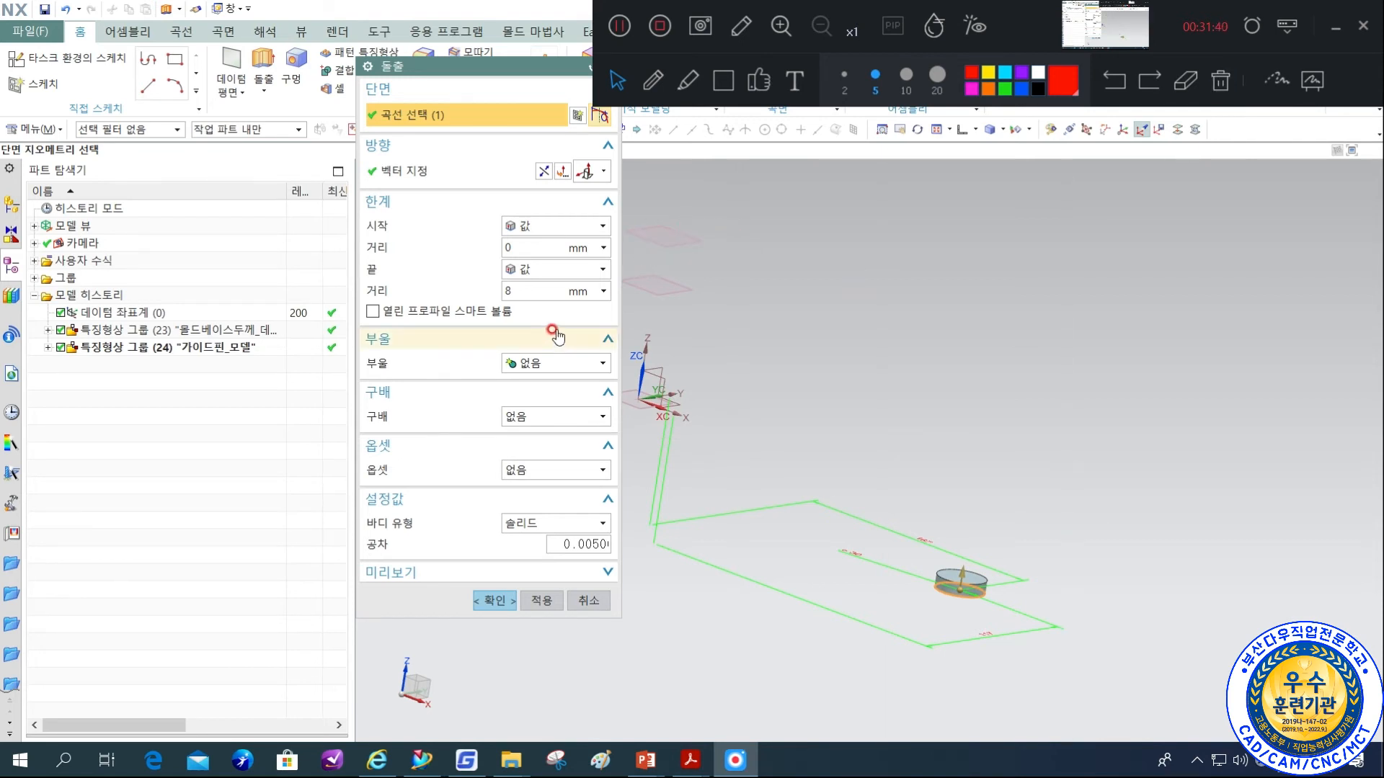
# Set both extrude limits to 선택까지, starting at the 고정측열림 datum plane and ending at the 고정측형판두께 datum plane.
pyautogui.click(555, 225)
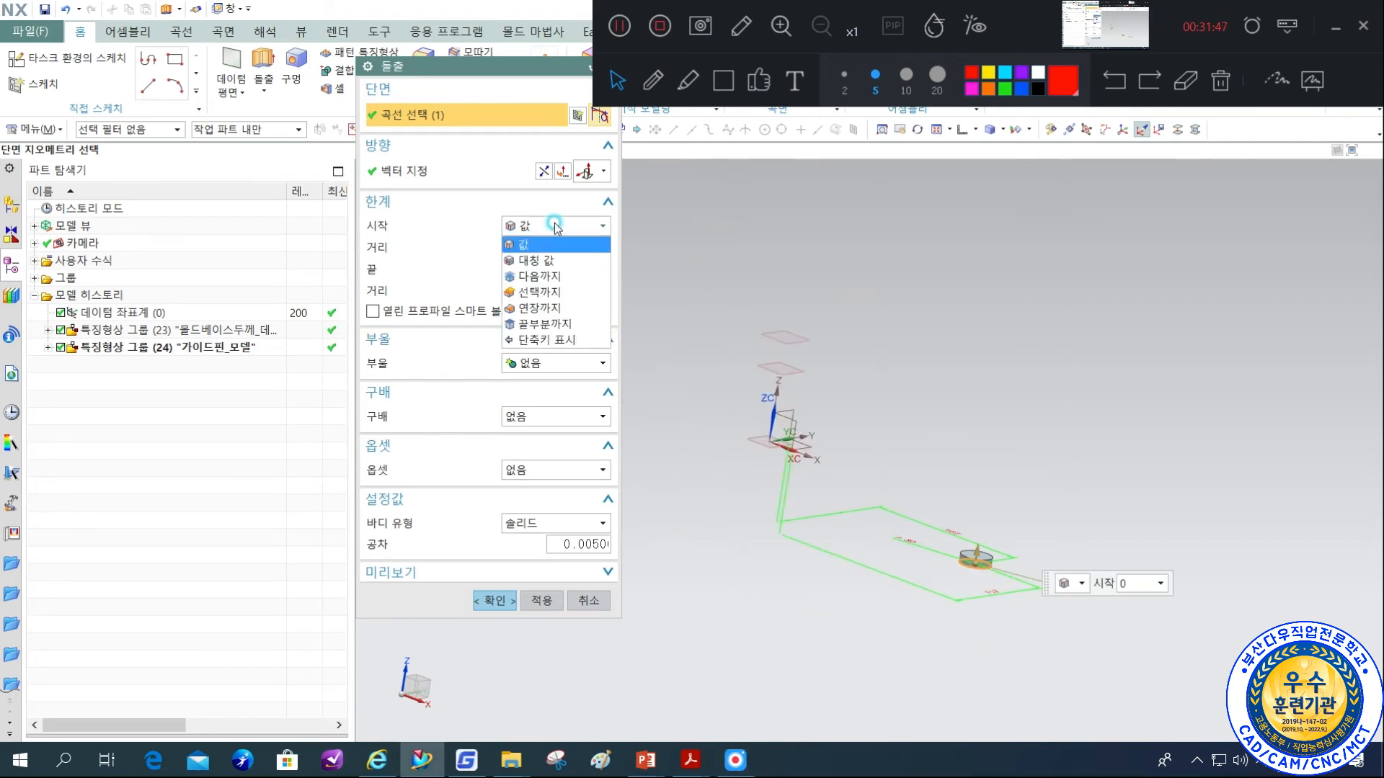
pyautogui.click(550, 292)
pyautogui.click(550, 273)
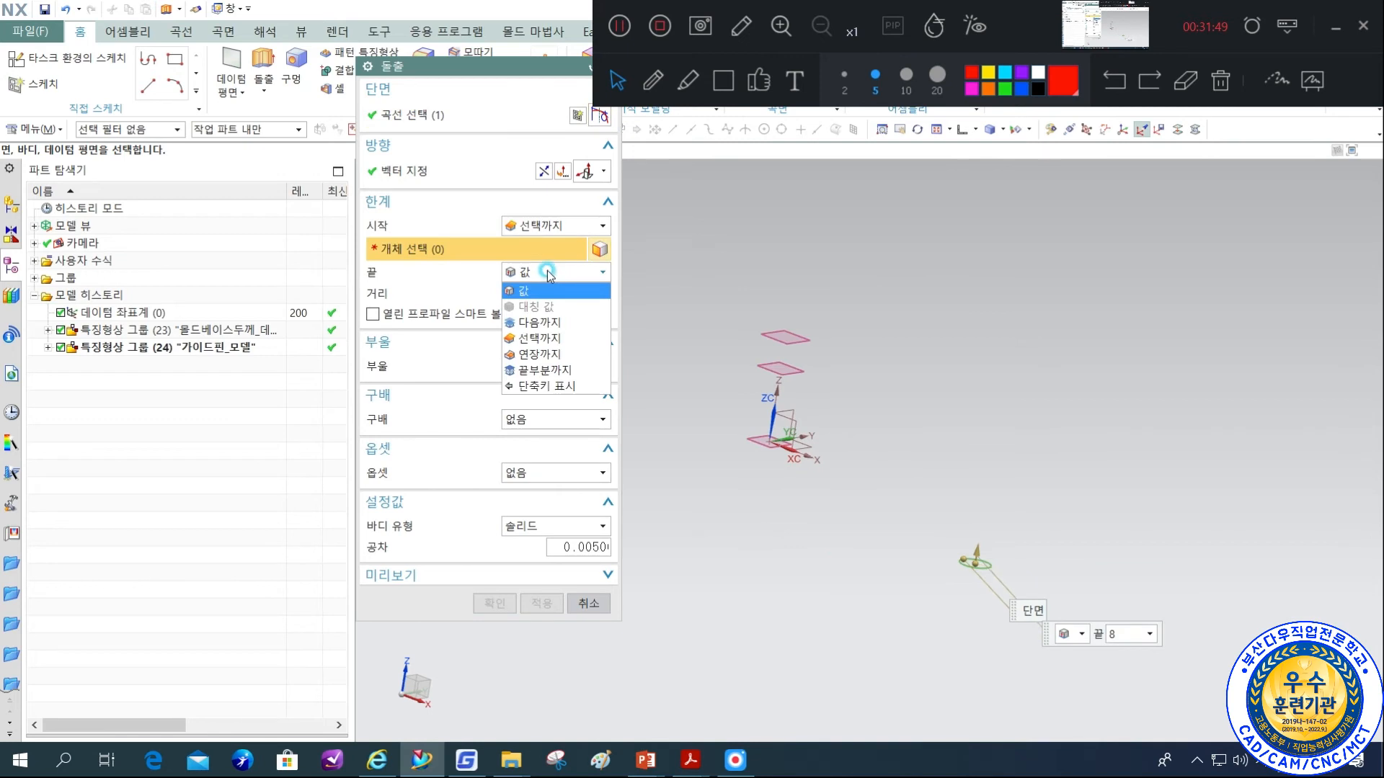
pyautogui.click(538, 339)
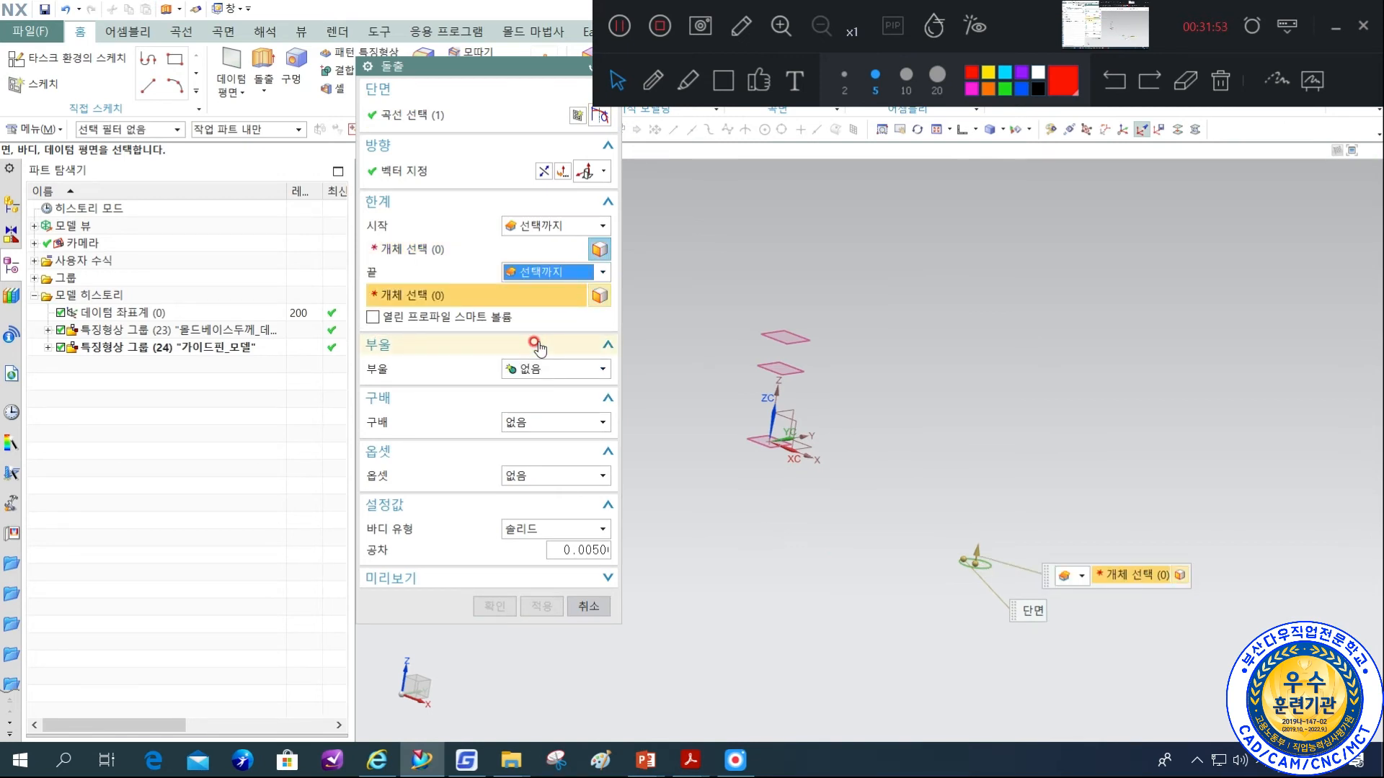
pyautogui.click(600, 249)
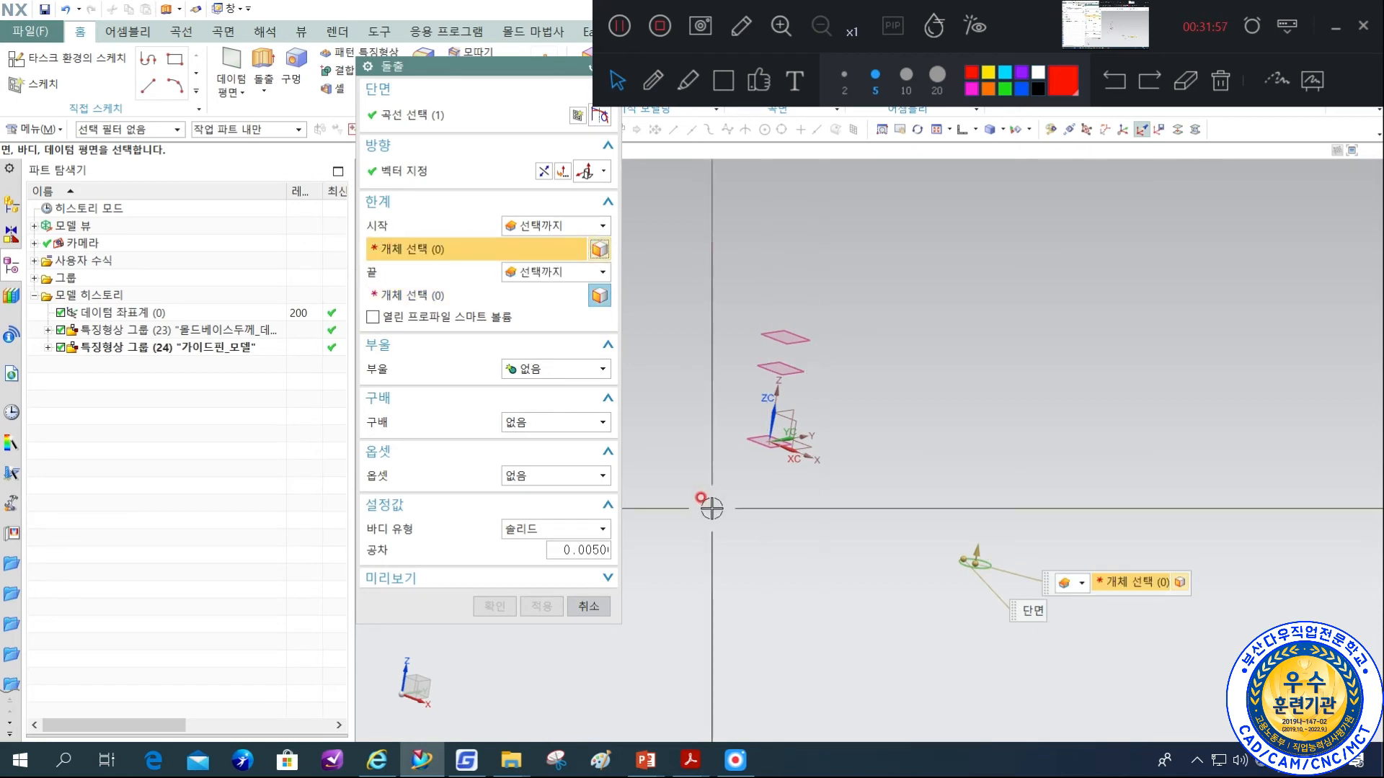
pyautogui.scroll(3, 809, 444)
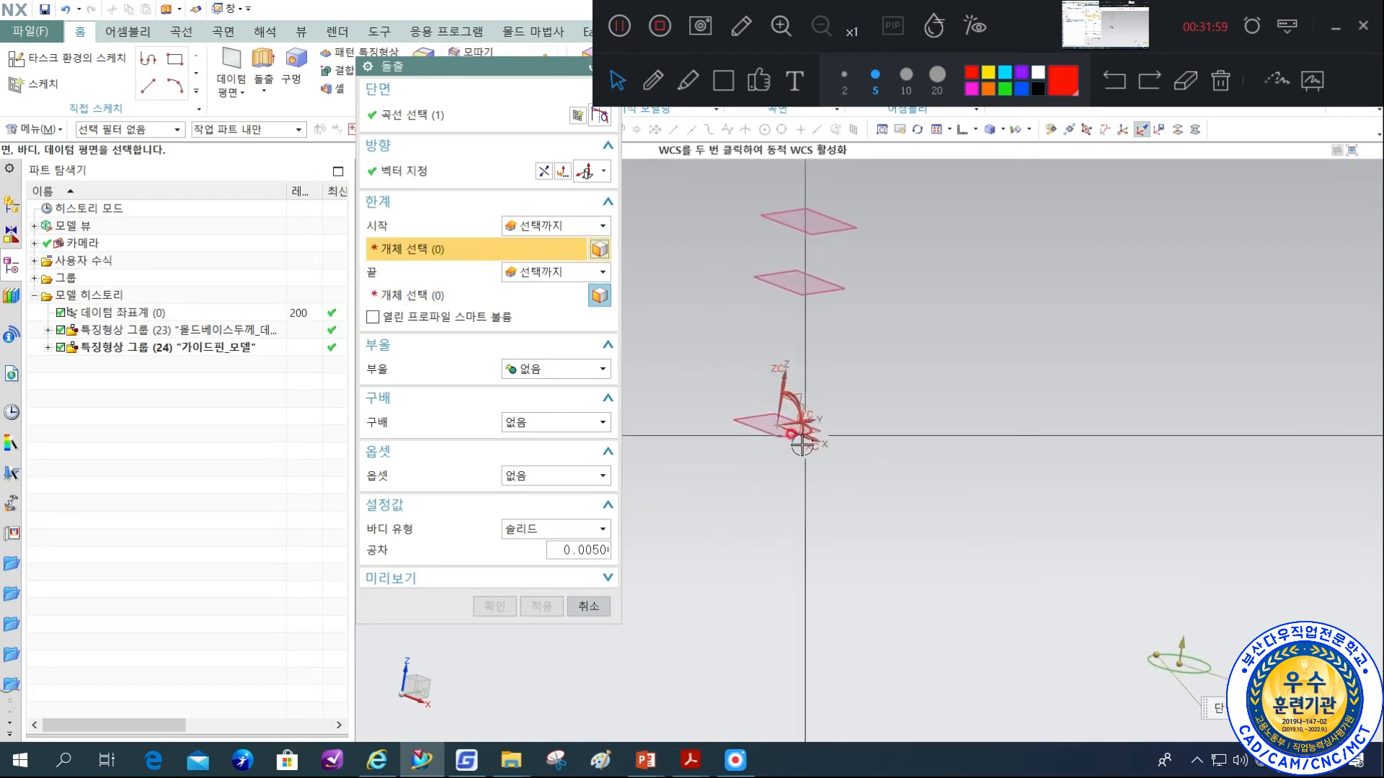
pyautogui.scroll(-3, 811, 454)
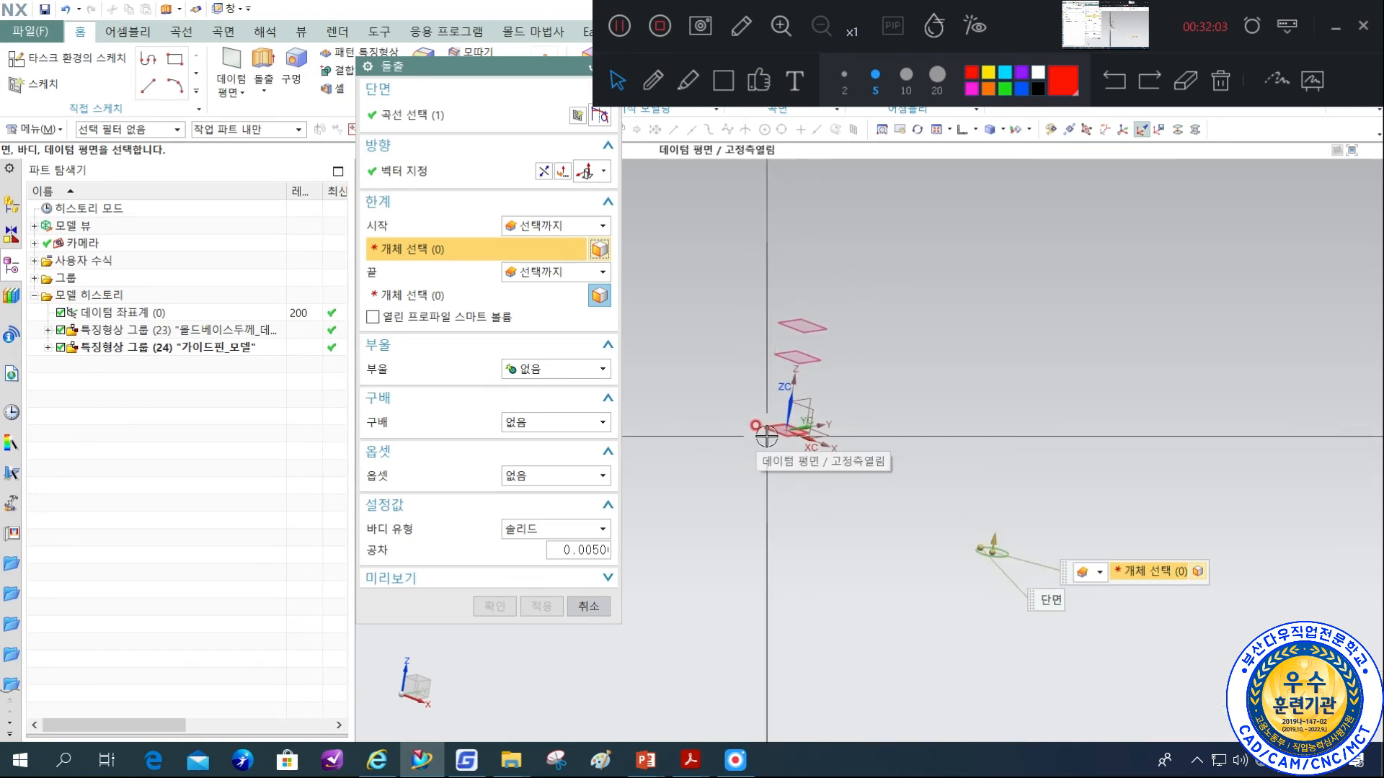
pyautogui.click(761, 431)
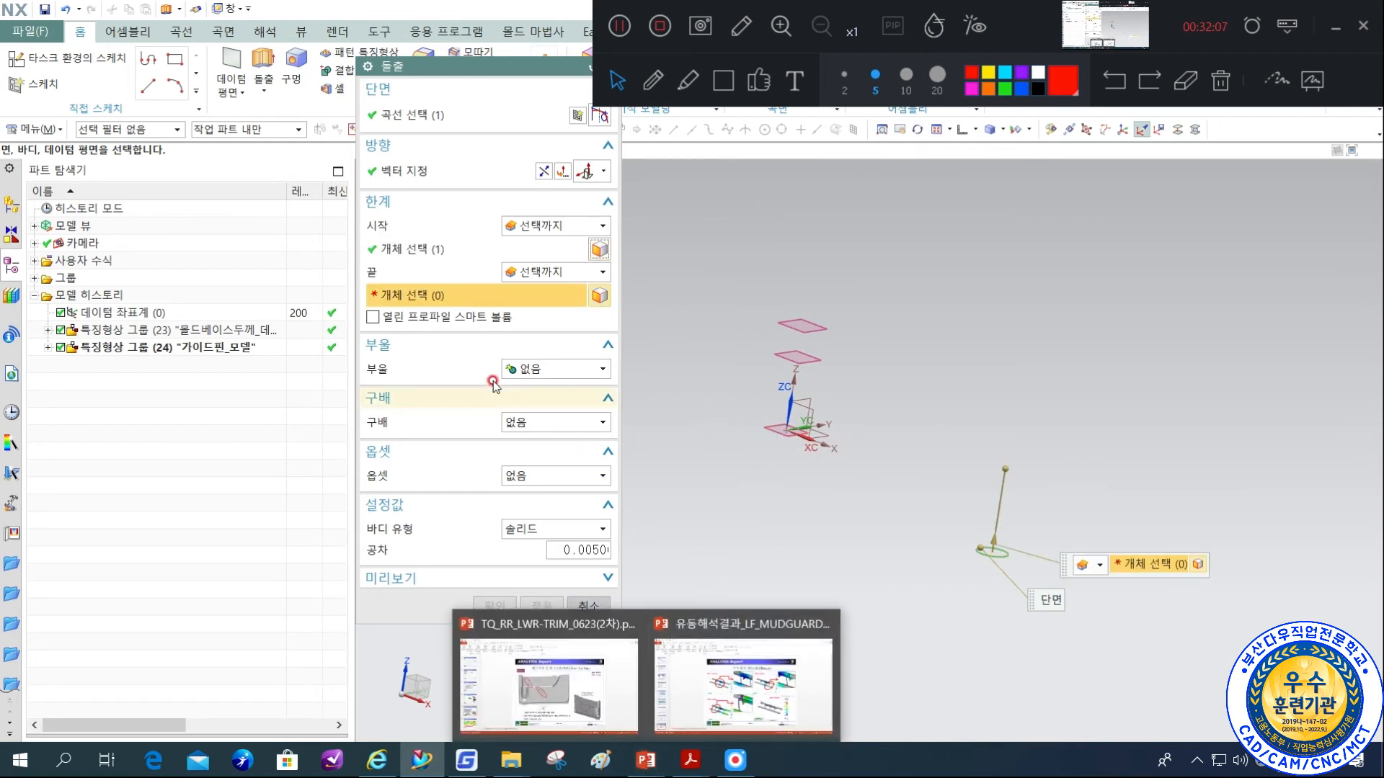
pyautogui.click(799, 357)
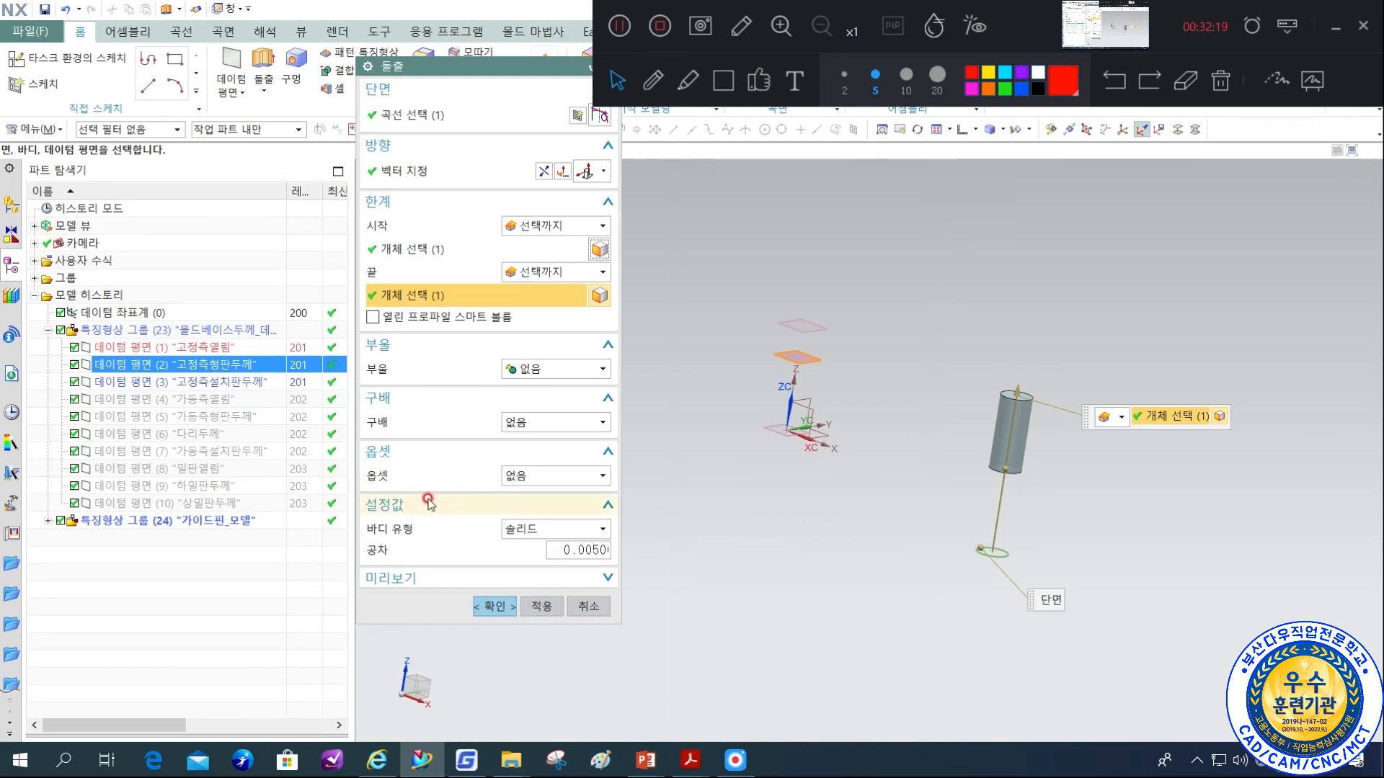
# Give the extrusion a two-sided offset (양면) from 0 to 6 mm and create the hollow bushing body.
pyautogui.click(532, 477)
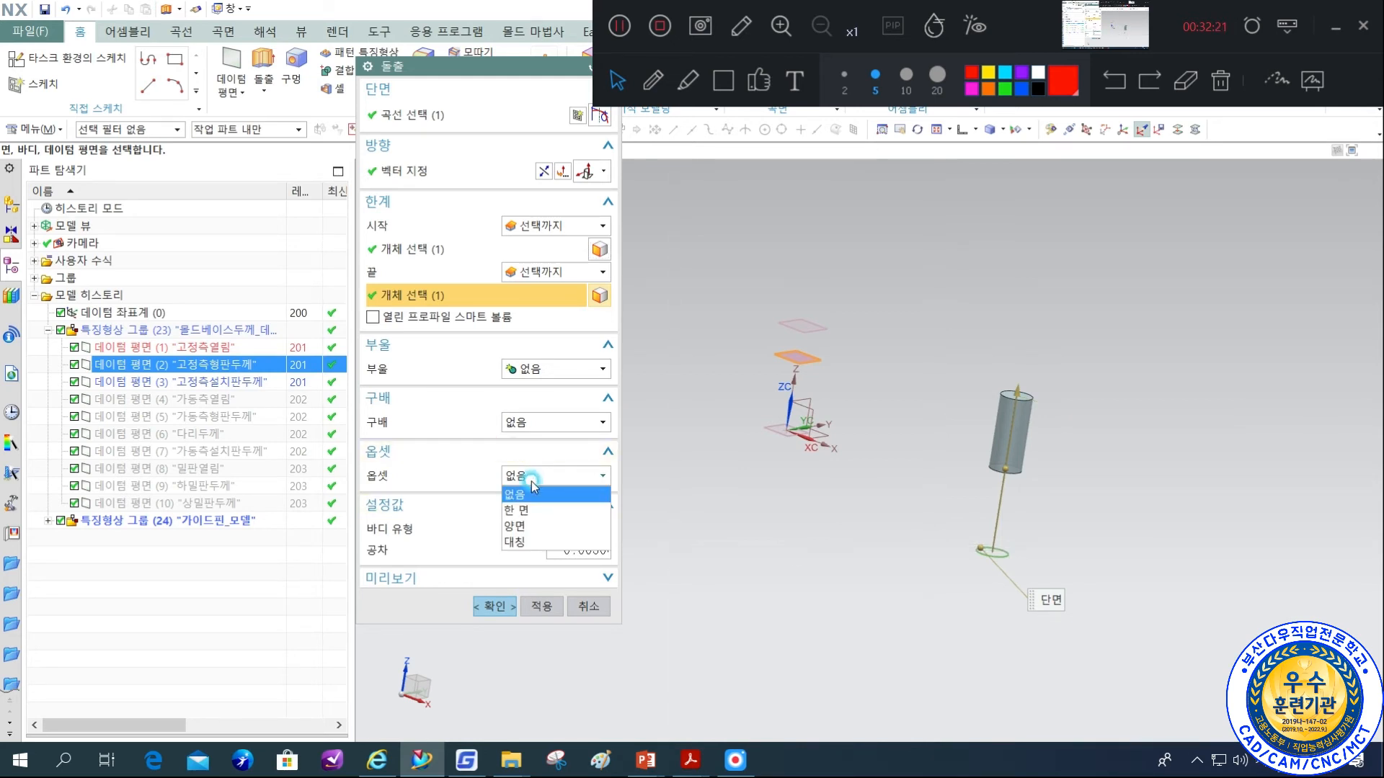
pyautogui.click(515, 526)
pyautogui.click(516, 500)
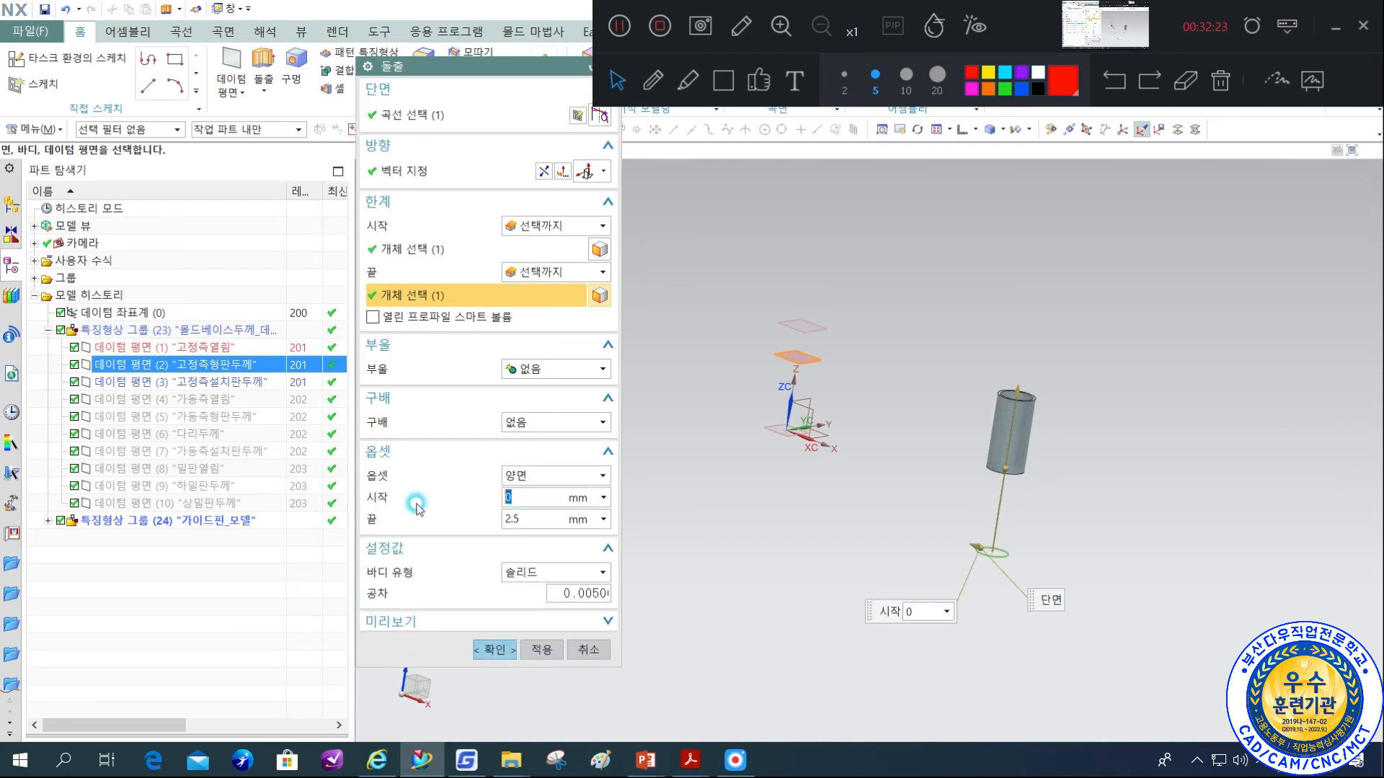
pyautogui.click(539, 519)
pyautogui.write('3')
pyautogui.press('Return')
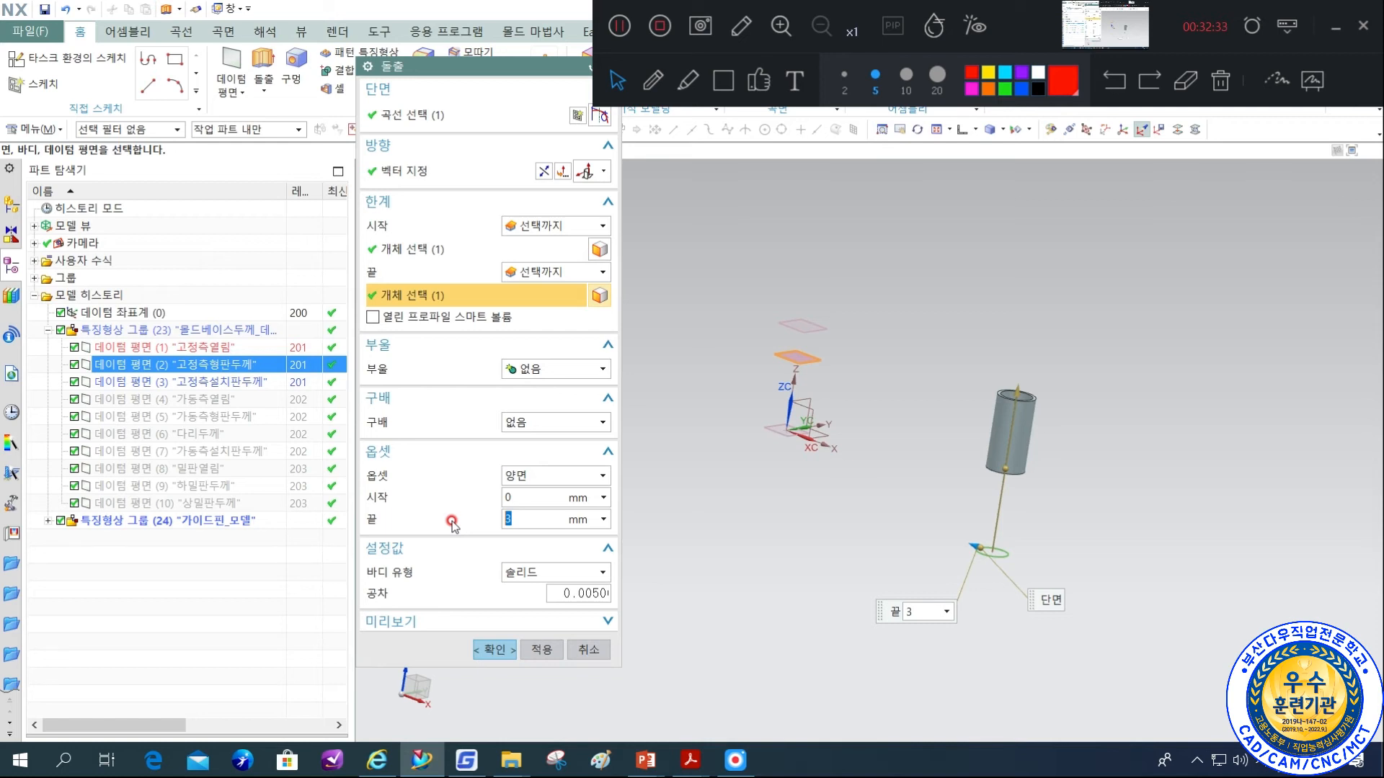
pyautogui.click(451, 521)
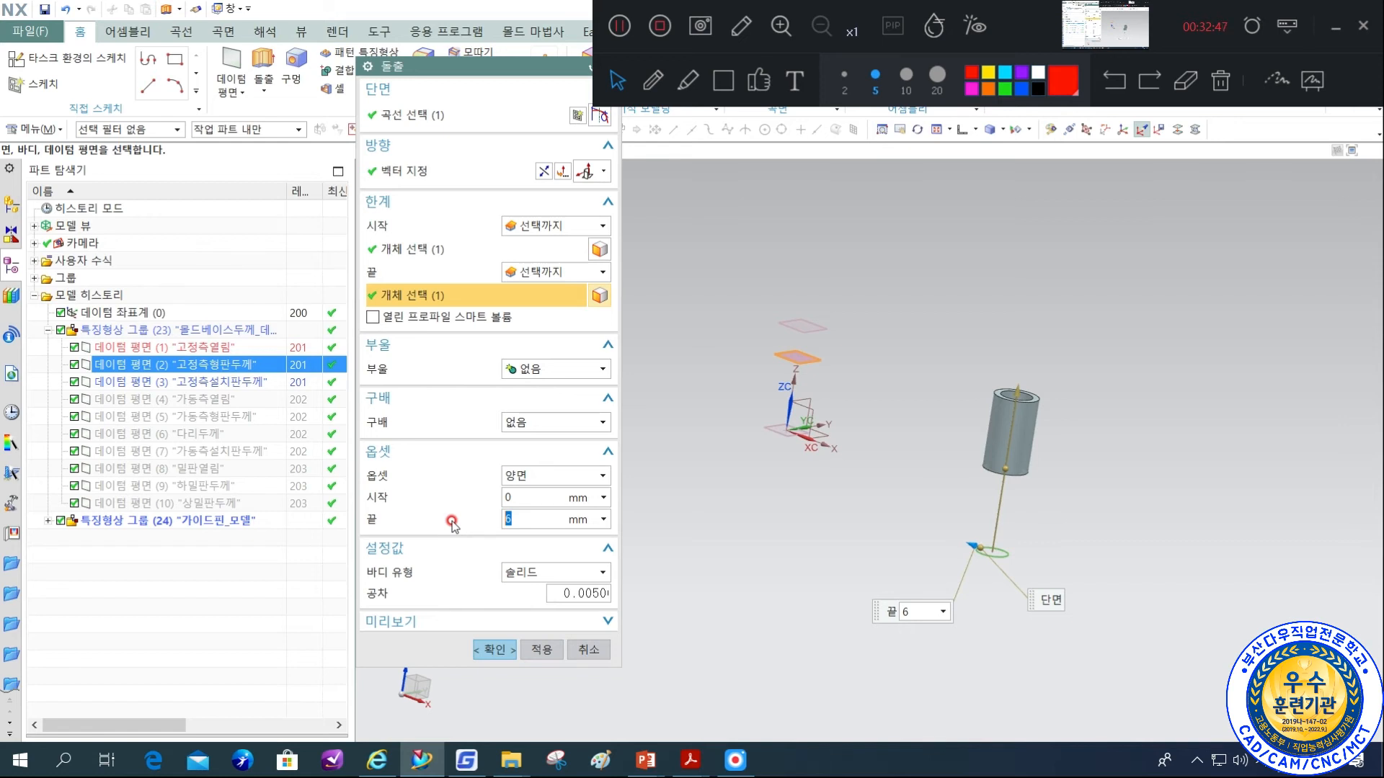
pyautogui.click(489, 652)
# Hide layer 221 in the layer settings so the sketch circle below the bushing is not shown.
pyautogui.scroll(3, 937, 504)
pyautogui.keyDown('shift'); pyautogui.moveTo(1226, 524); pyautogui.dragTo(1112, 538, button='middle'); pyautogui.keyUp('shift')
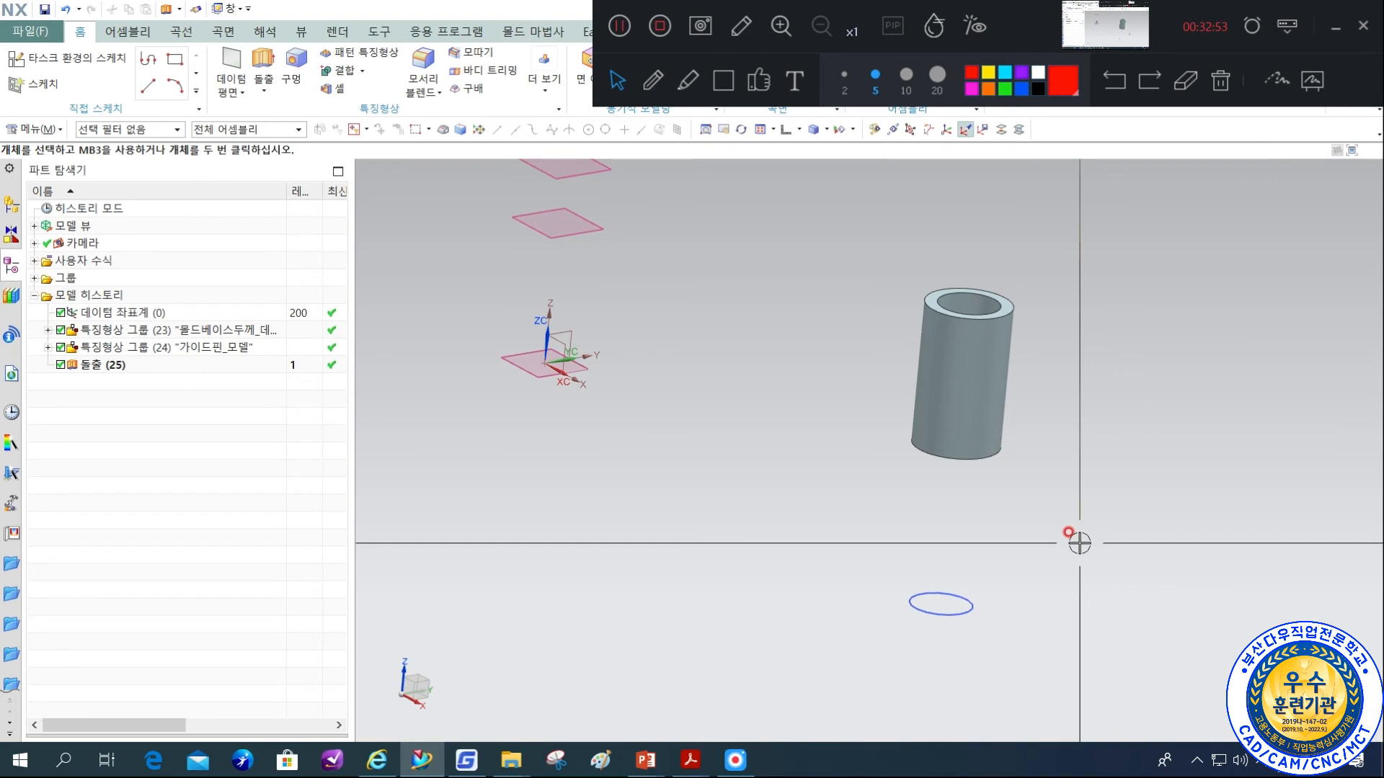
pyautogui.hotkey('ctrl', 'l')
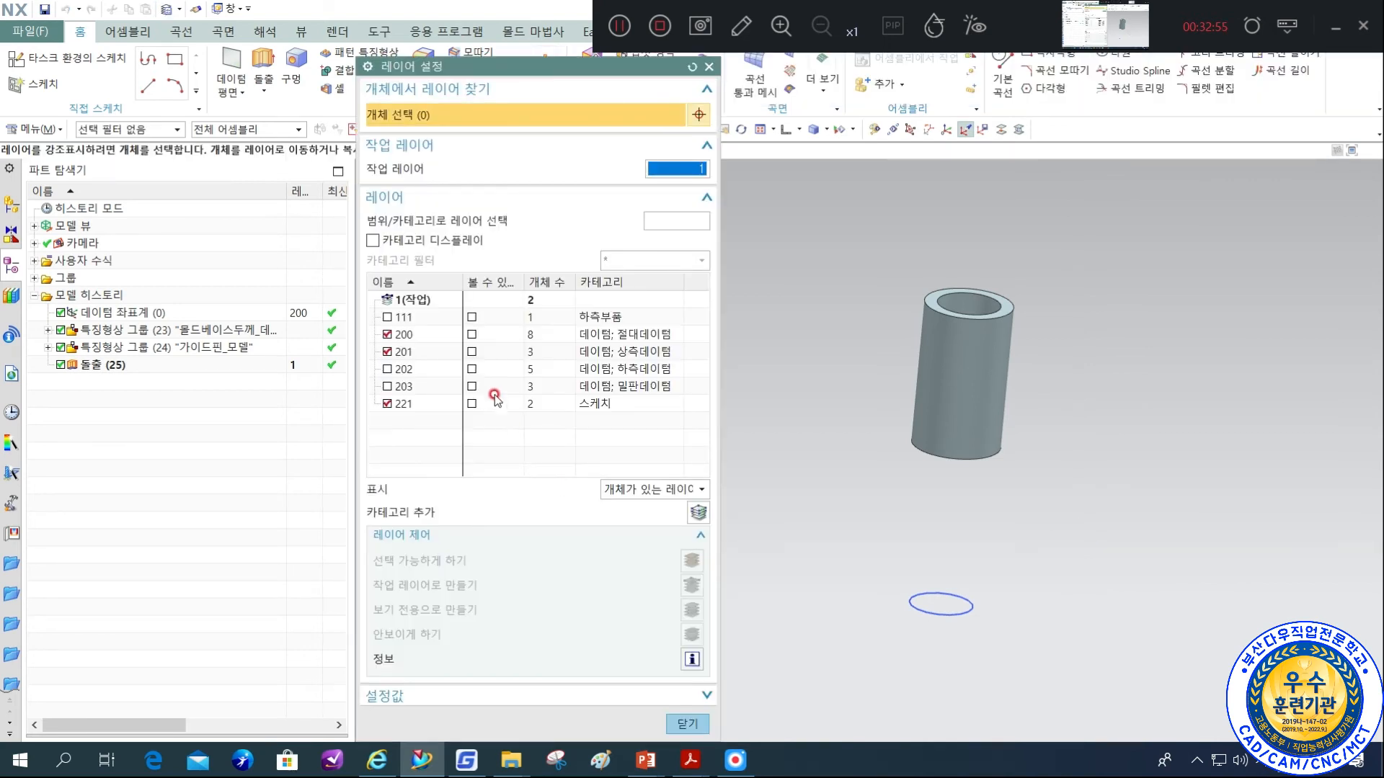
pyautogui.middleClick(1126, 402)
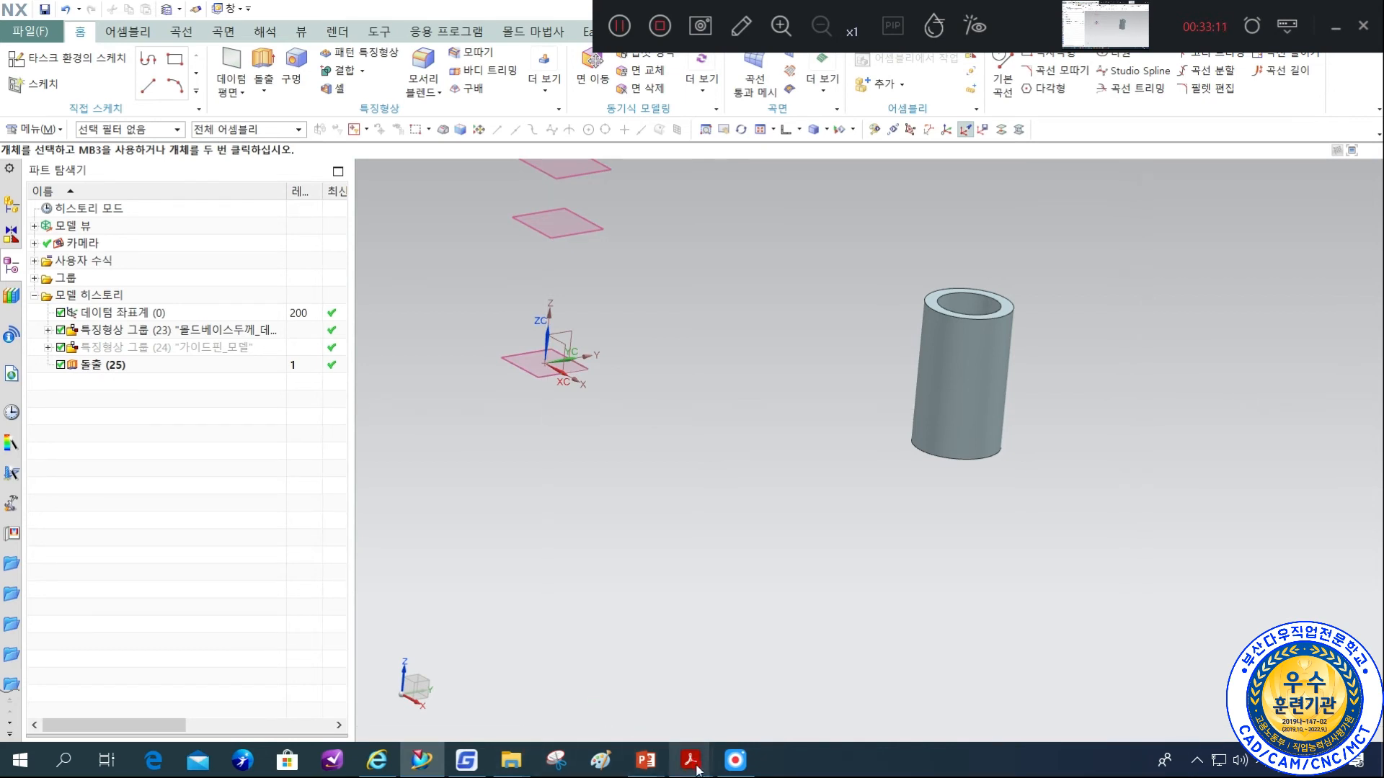
# Check the A형 bushing drawings and the φ30 table row on pages 74 and 75 of the design guide, and return to NX.
pyautogui.moveTo(656, 770)
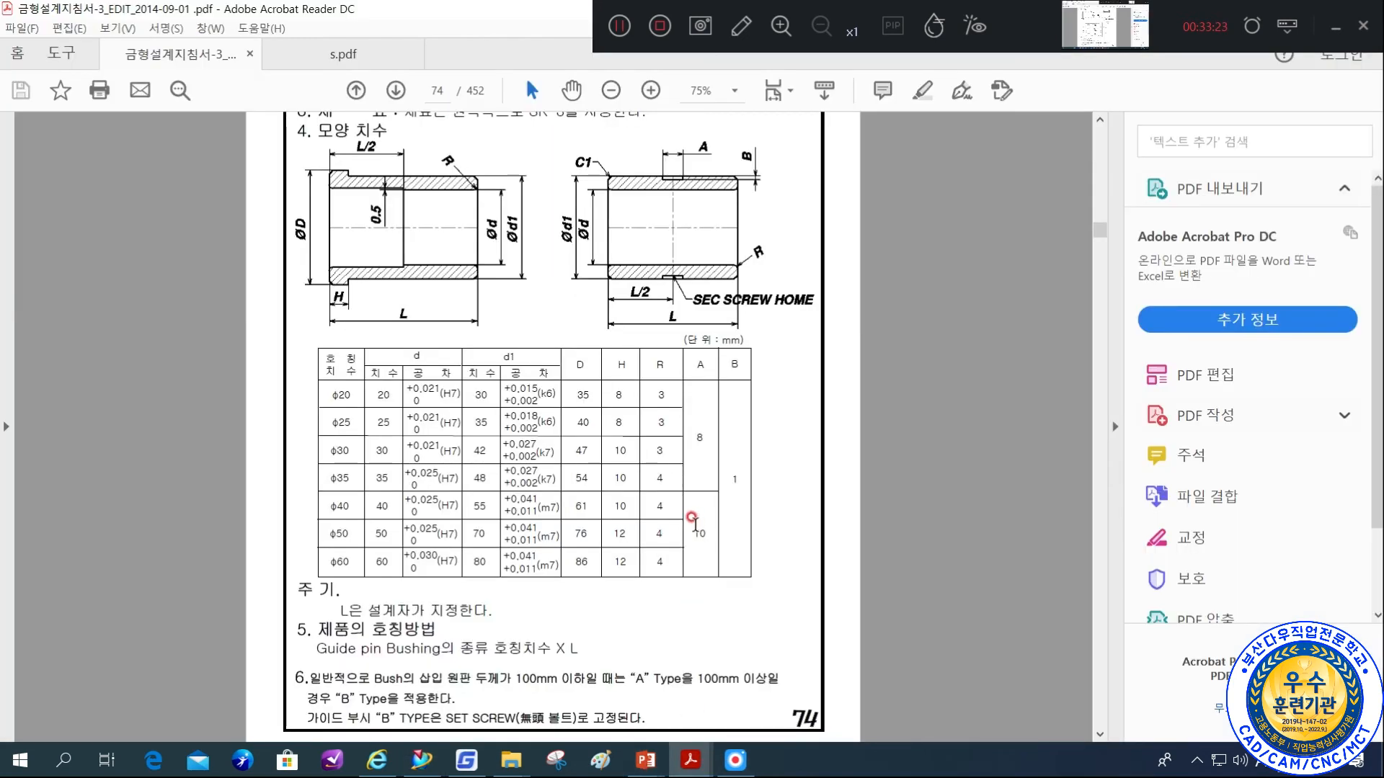
pyautogui.scroll(-3, 689, 520)
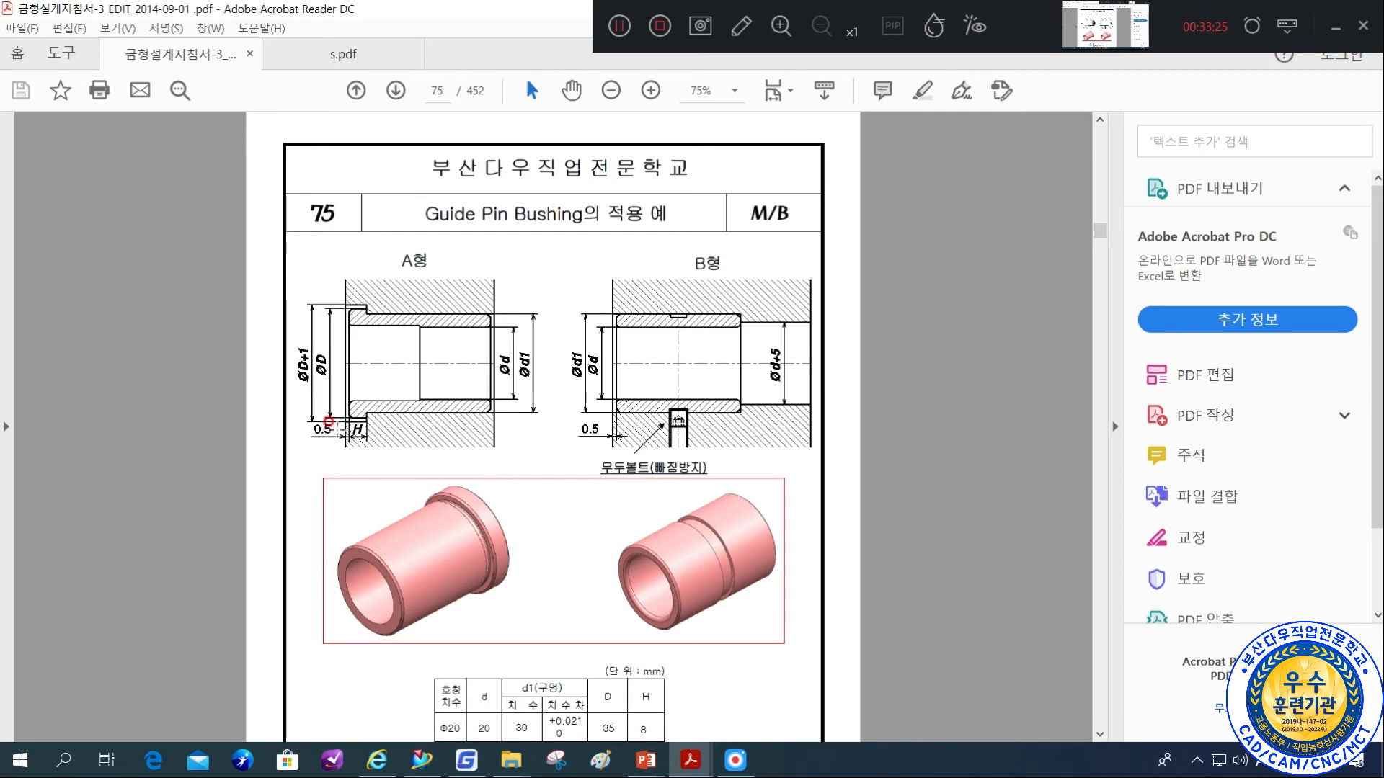
pyautogui.scroll(5, 793, 542)
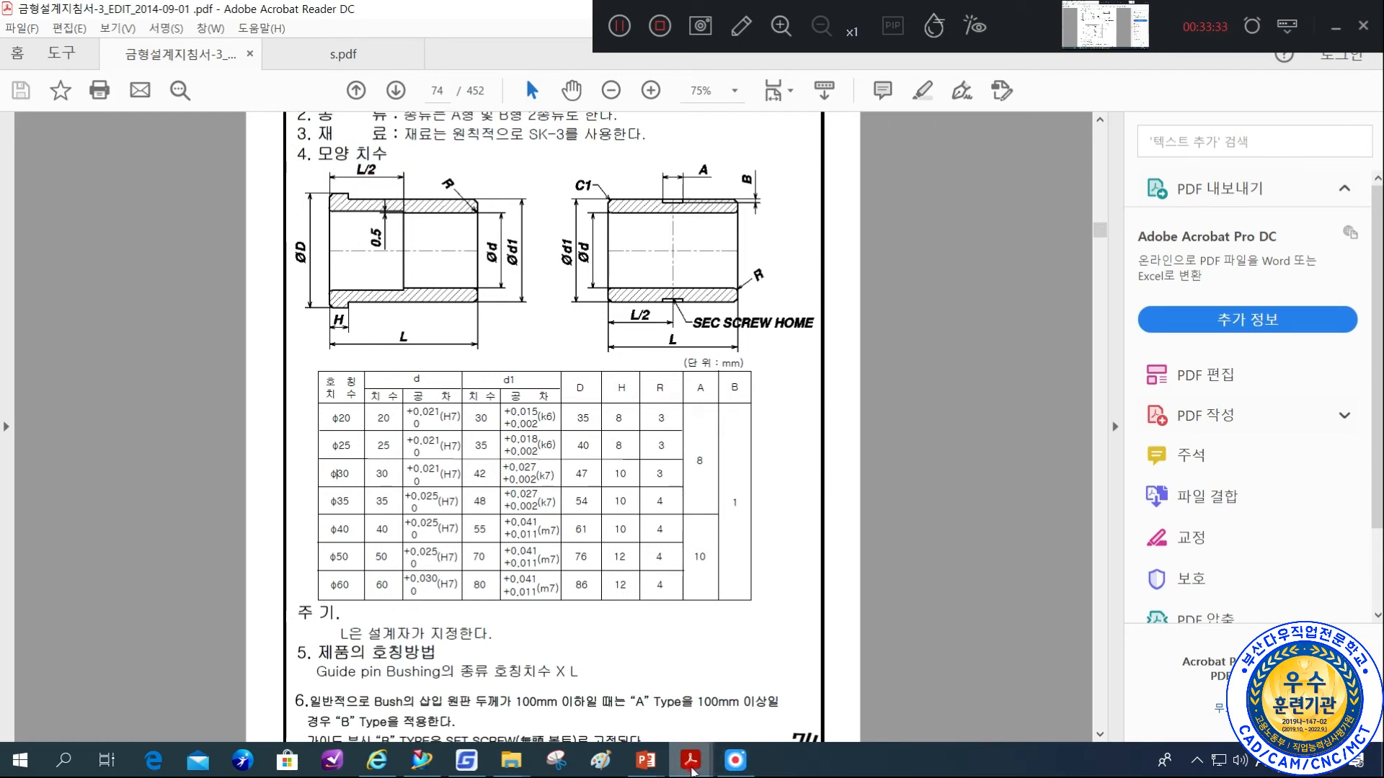
pyautogui.click(465, 762)
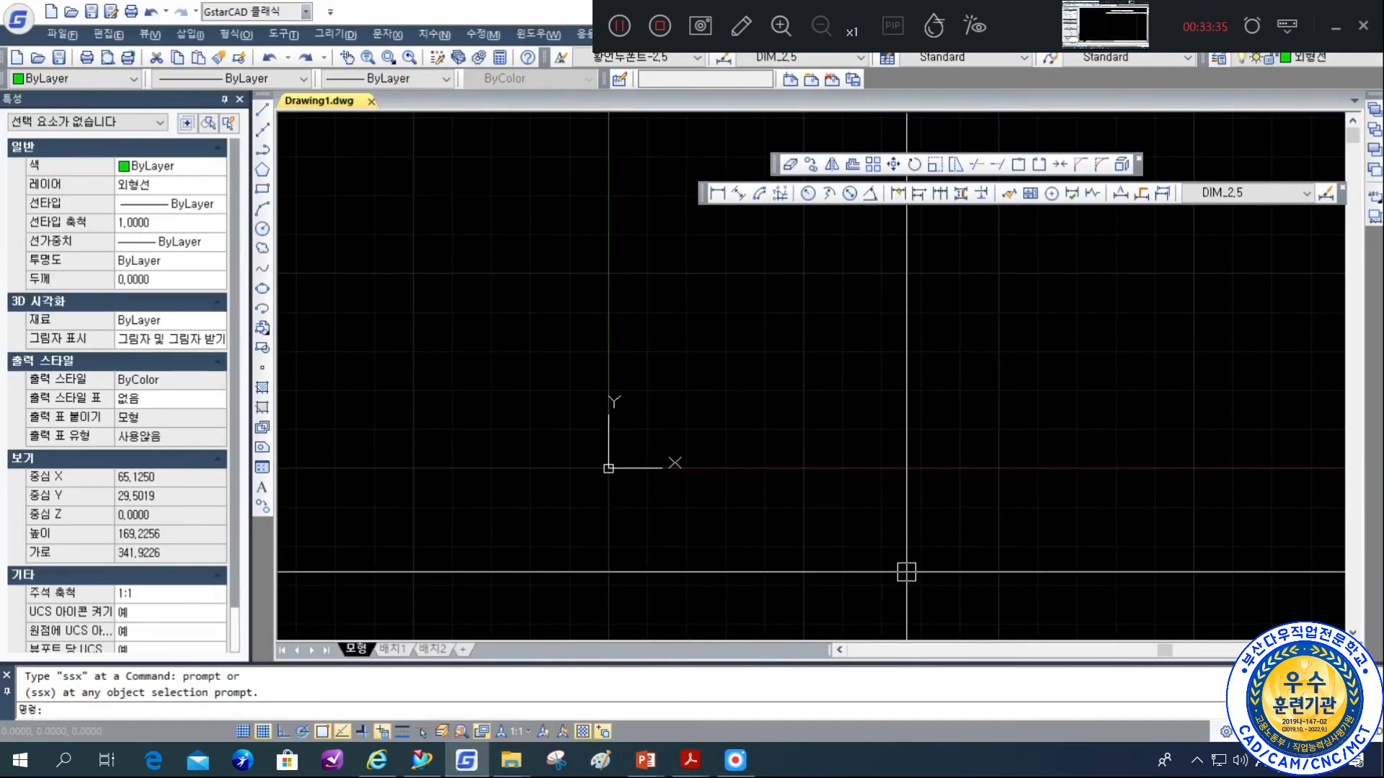
pyautogui.click(422, 760)
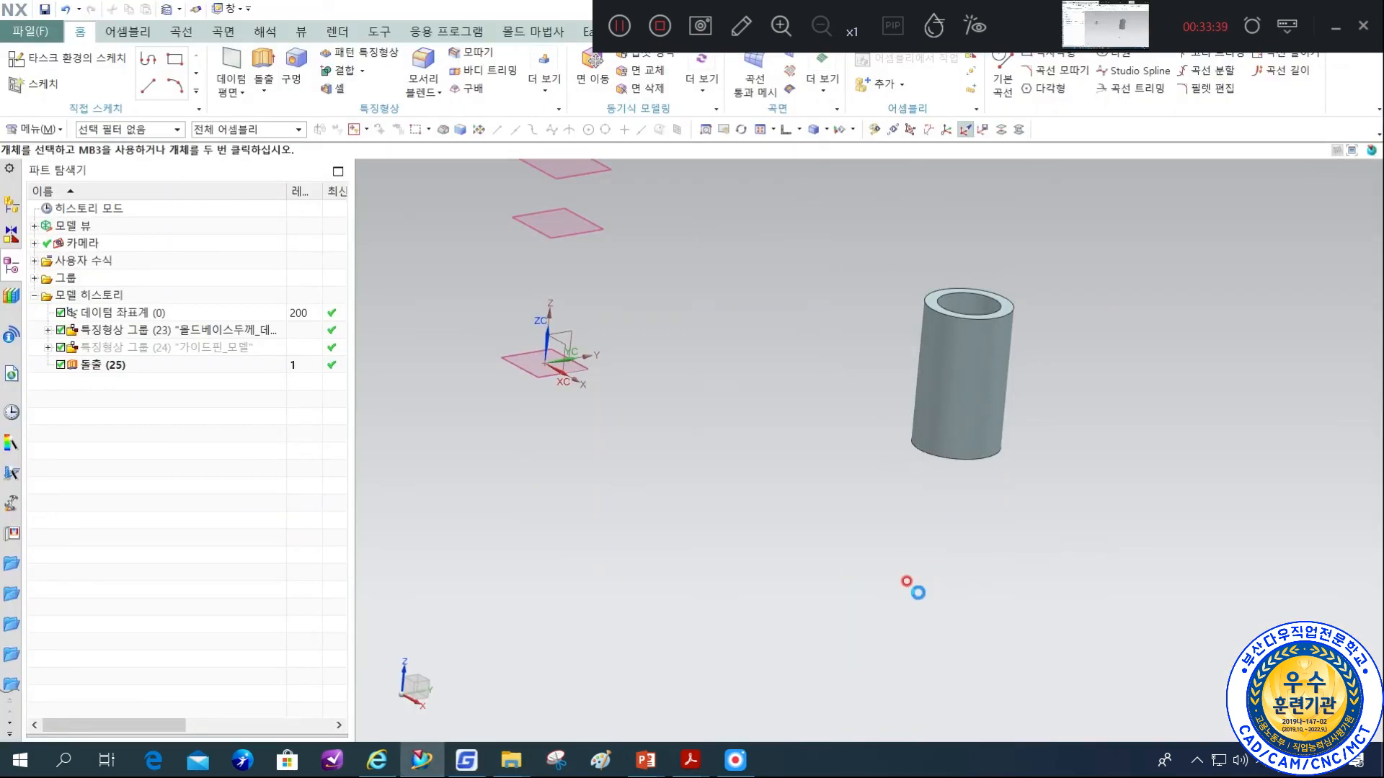
# Set up an Extrude of the bushing's inner top edge with a start distance of 0 mm.
pyautogui.press('x')
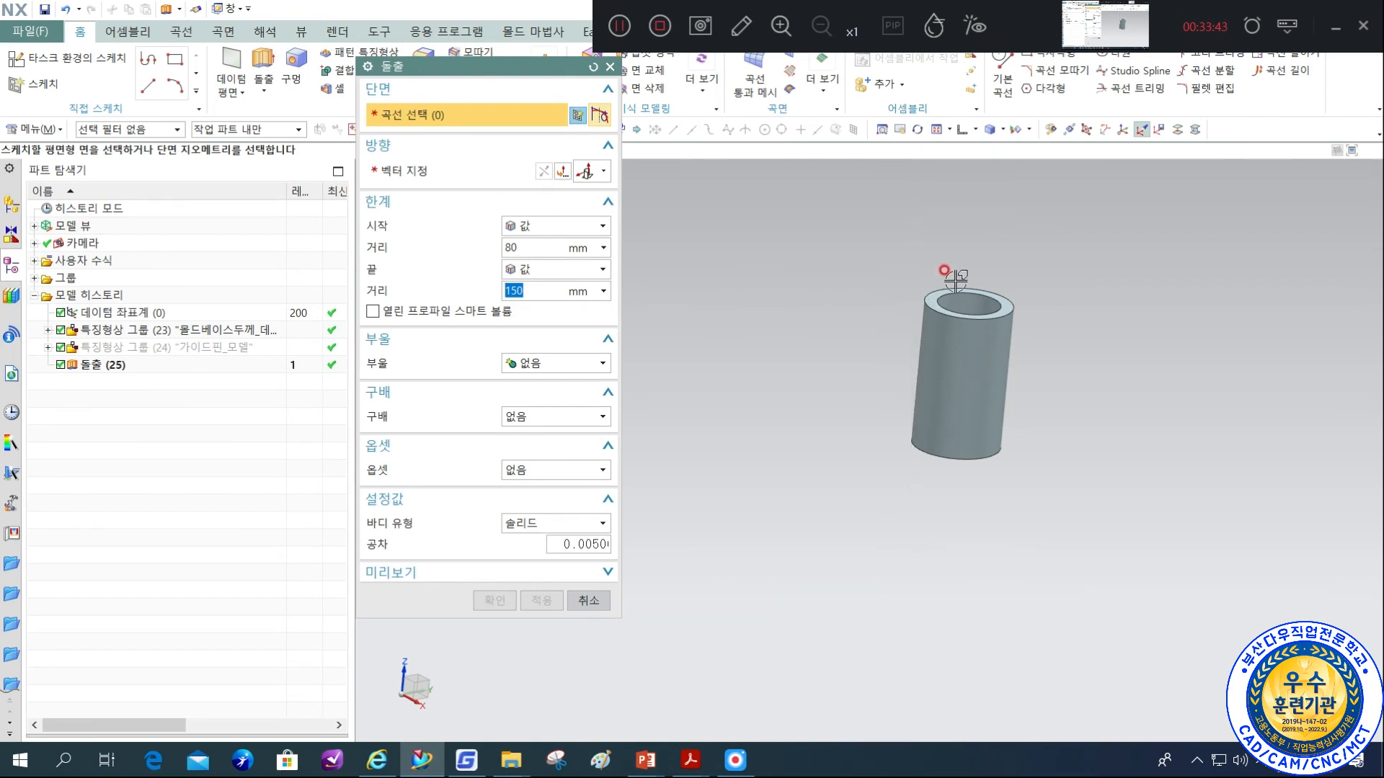
pyautogui.scroll(4, 969, 296)
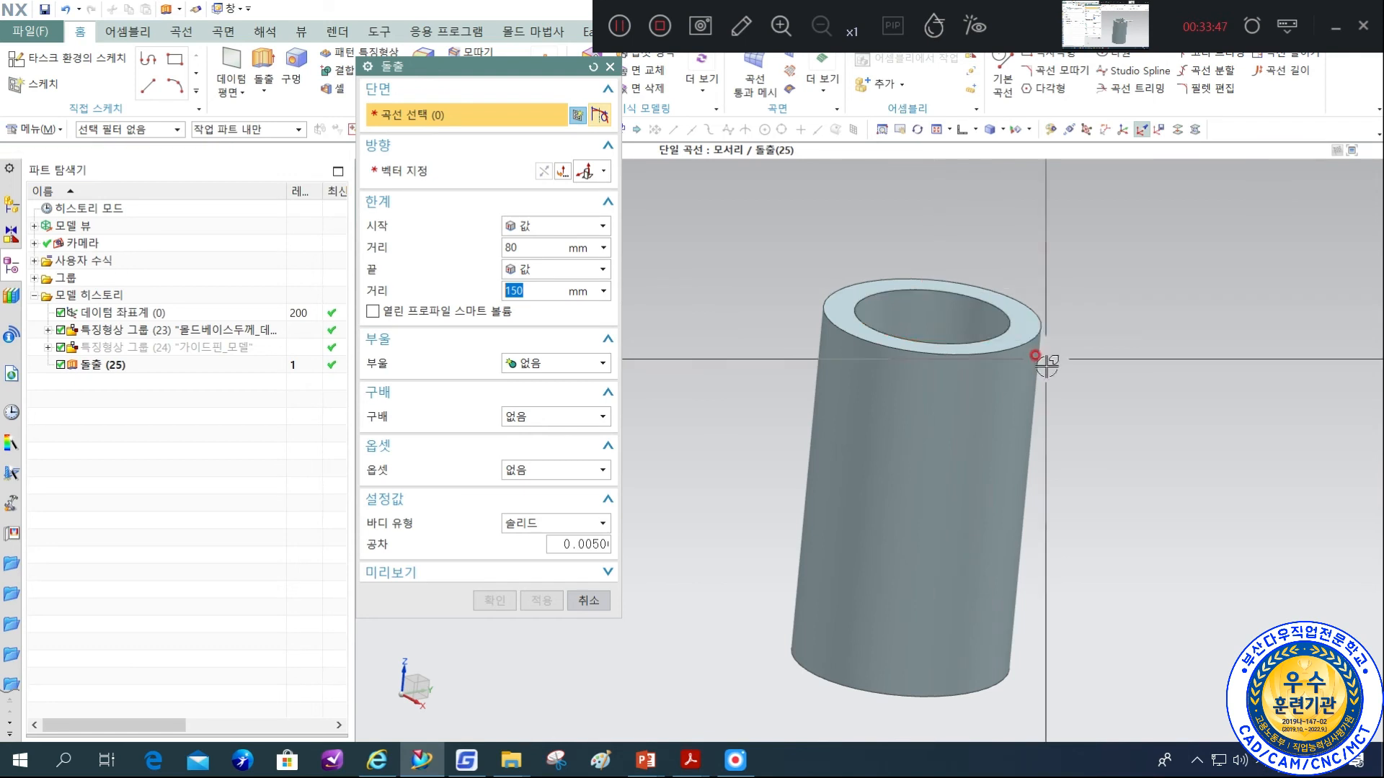
pyautogui.click(896, 292)
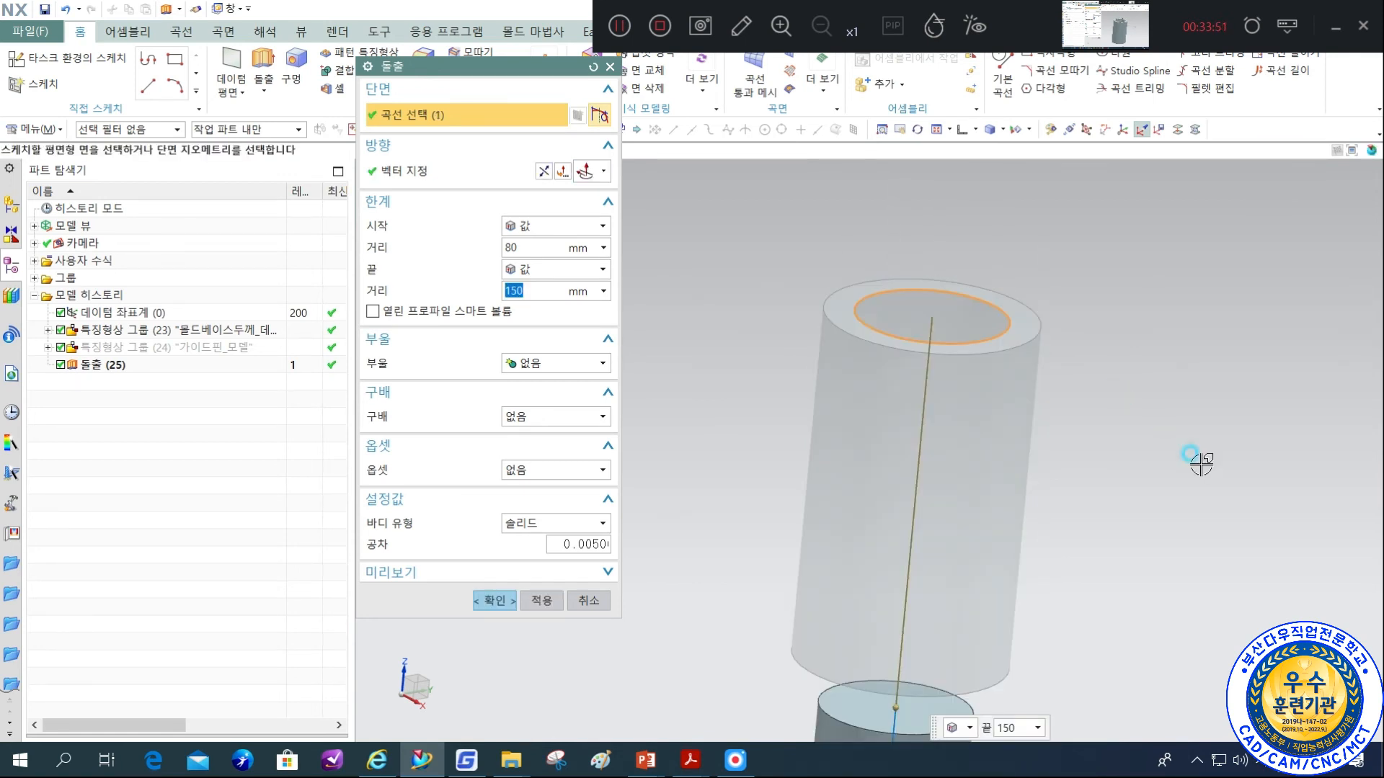
pyautogui.click(513, 247)
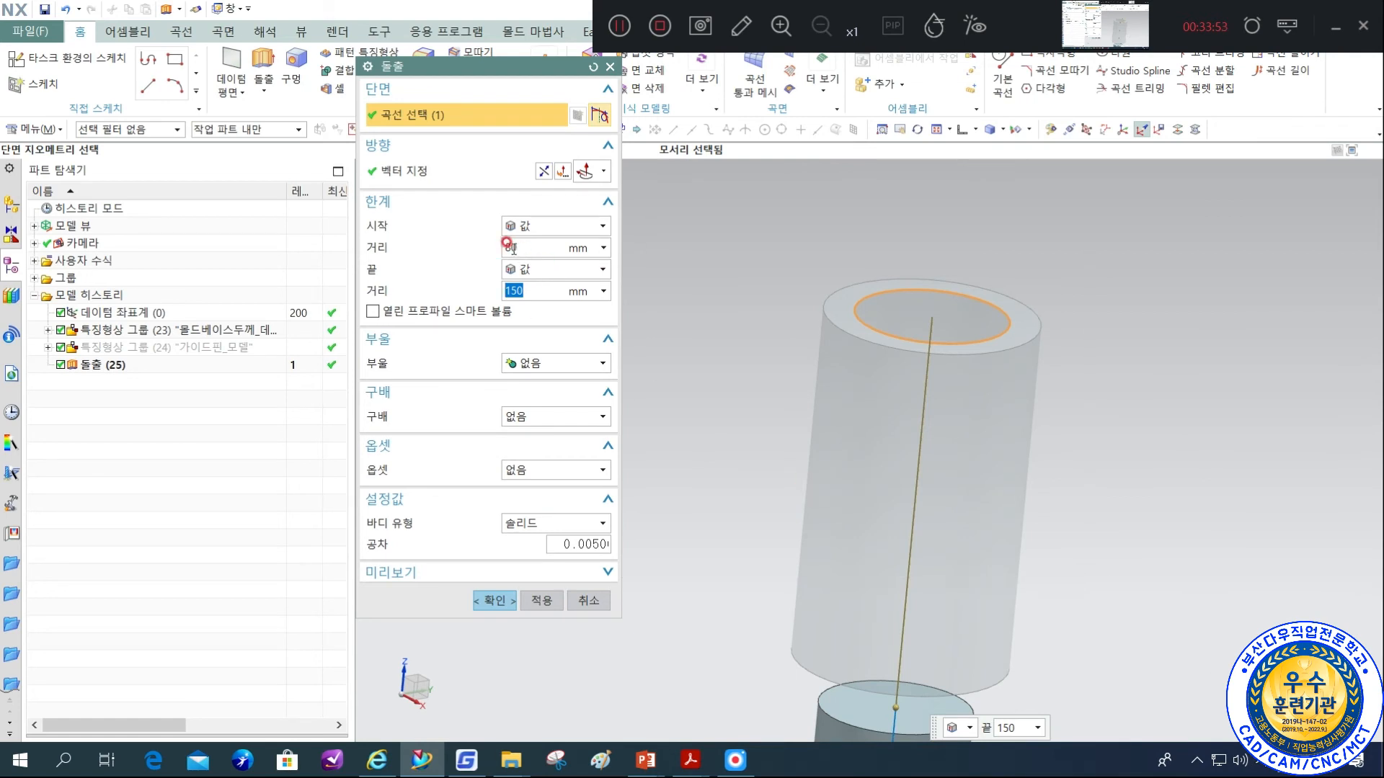
pyautogui.click(445, 289)
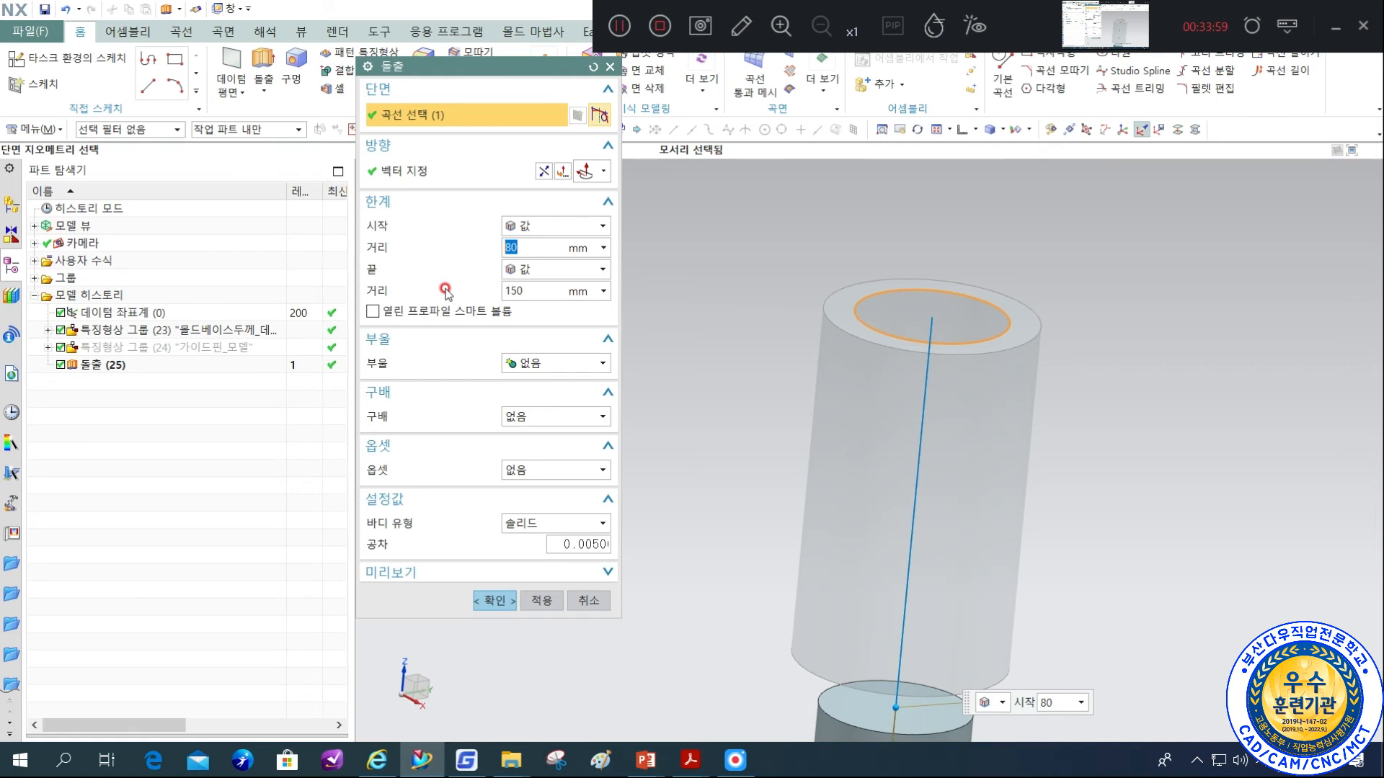
pyautogui.write('0')
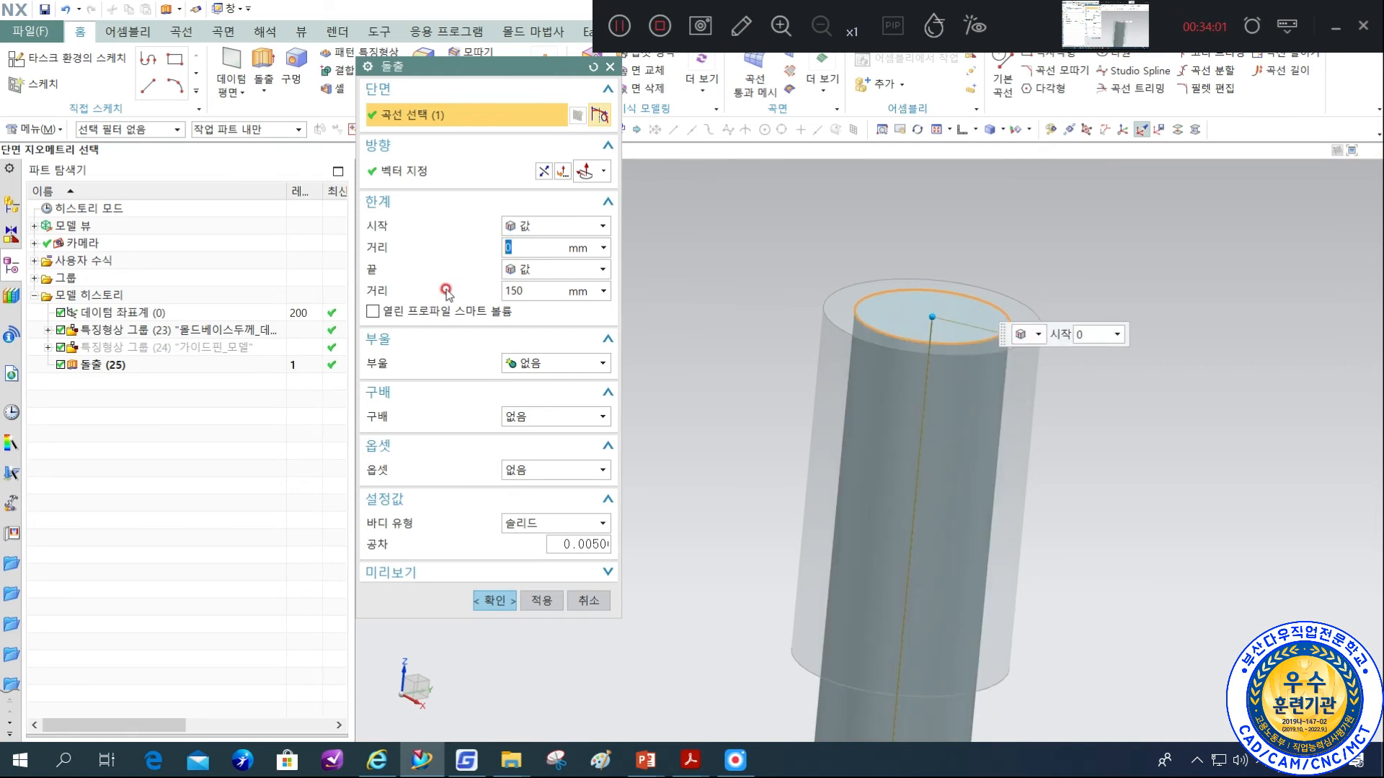
# Set the extrusion's end distance to half of the 고정측형판두께 expression, 35 mm.
pyautogui.click(539, 292)
pyautogui.press('BackSpace')
pyautogui.press('BackSpace')
pyautogui.press('BackSpace')
pyautogui.write('상')
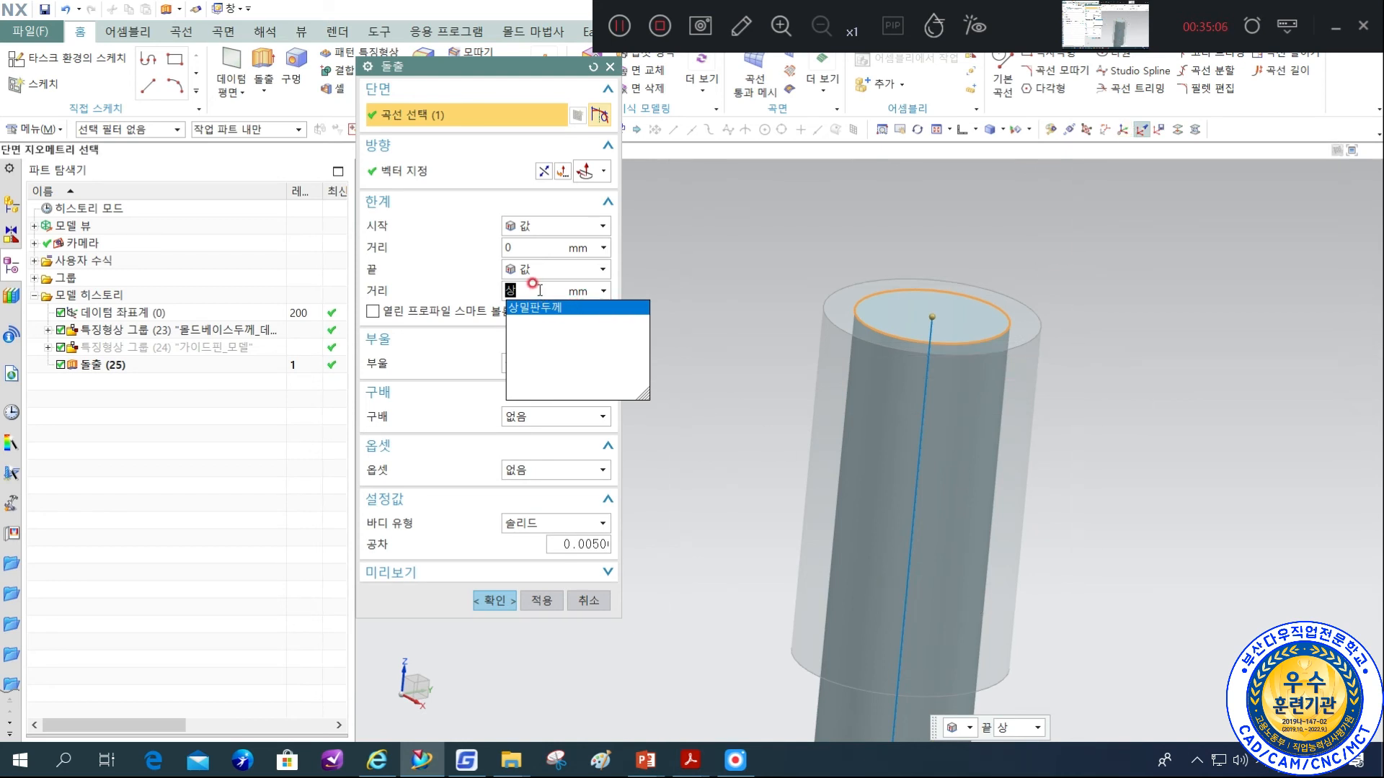
pyautogui.write('고')
pyautogui.press('Down')
pyautogui.press('Down')
pyautogui.press('Down')
pyautogui.press('Return')
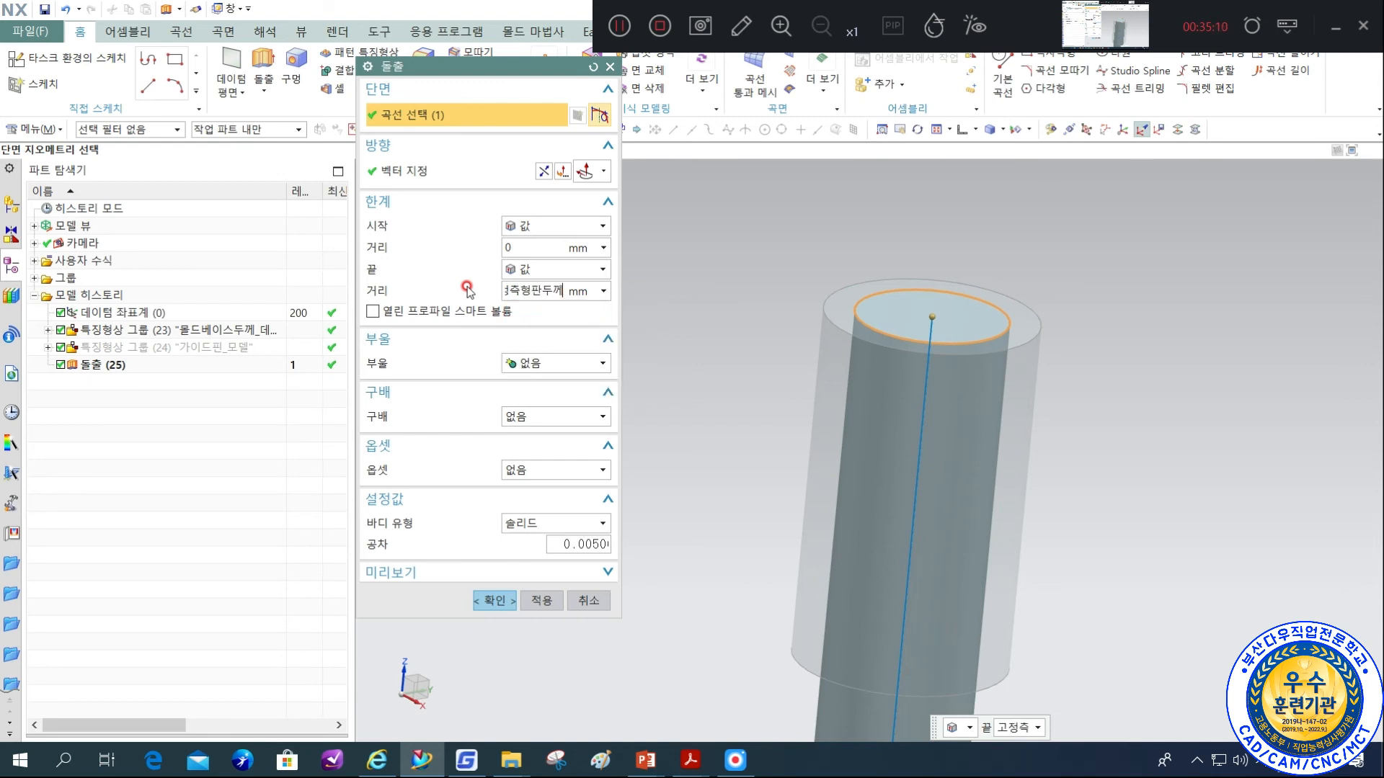
pyautogui.press('Return')
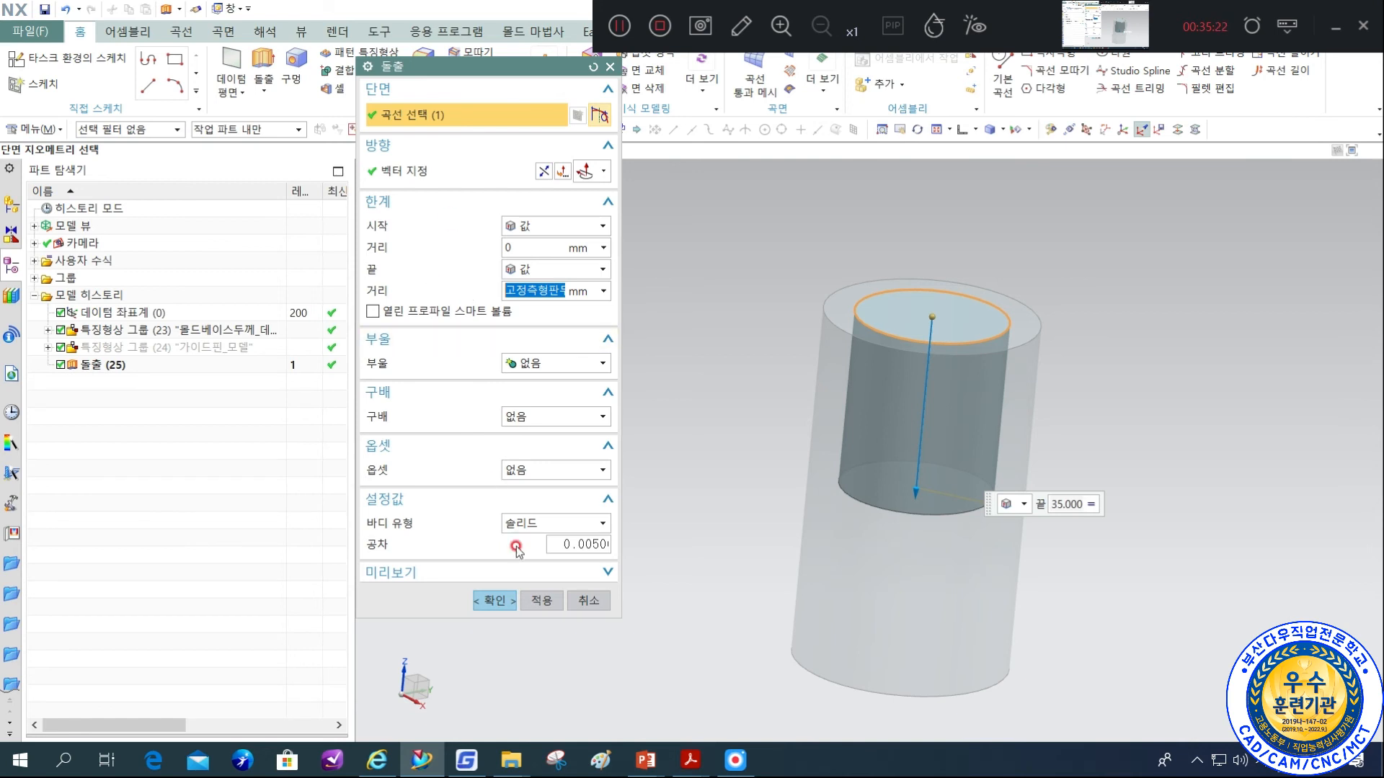
# Apply a one-sided offset (한 면) of 0.5 mm to the inner-edge extrusion.
pyautogui.click(545, 470)
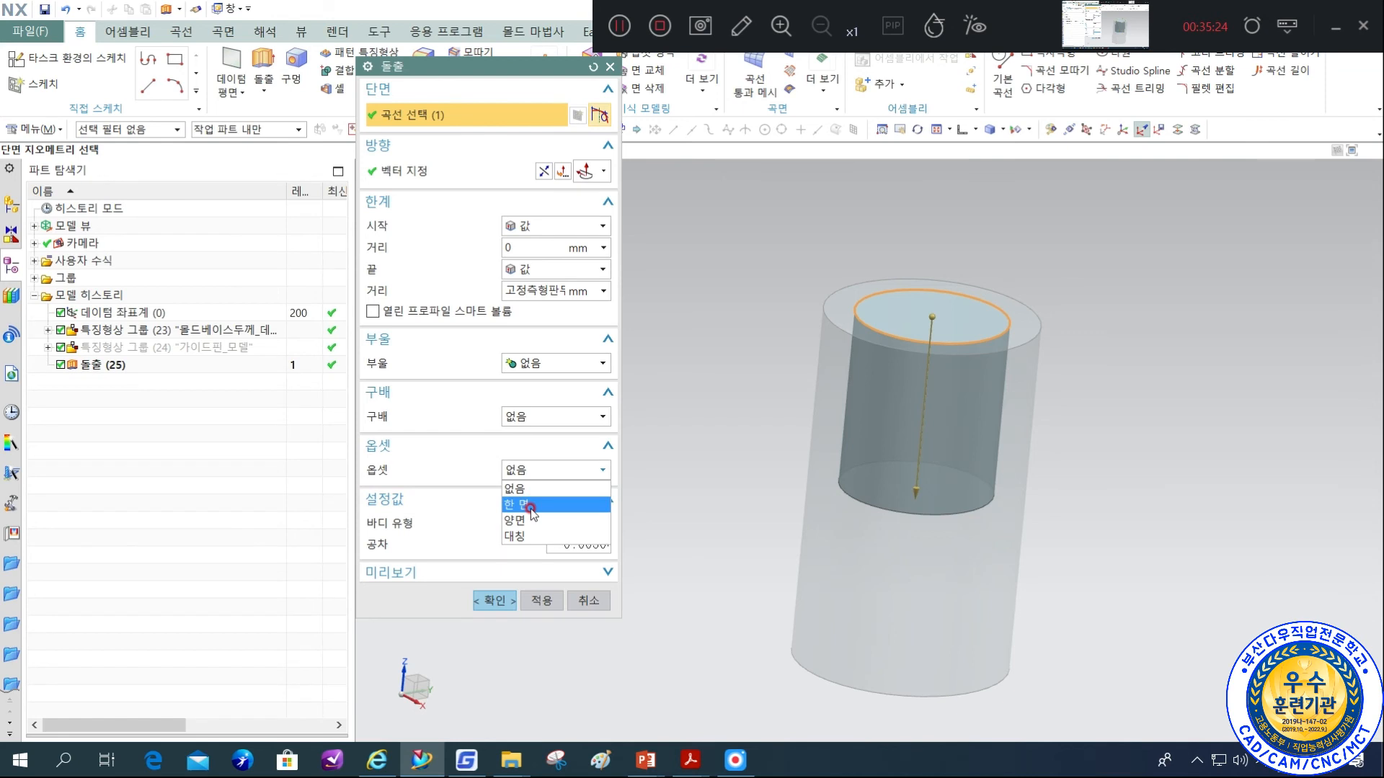
pyautogui.click(530, 504)
pyautogui.write('0.5')
pyautogui.press('Return')
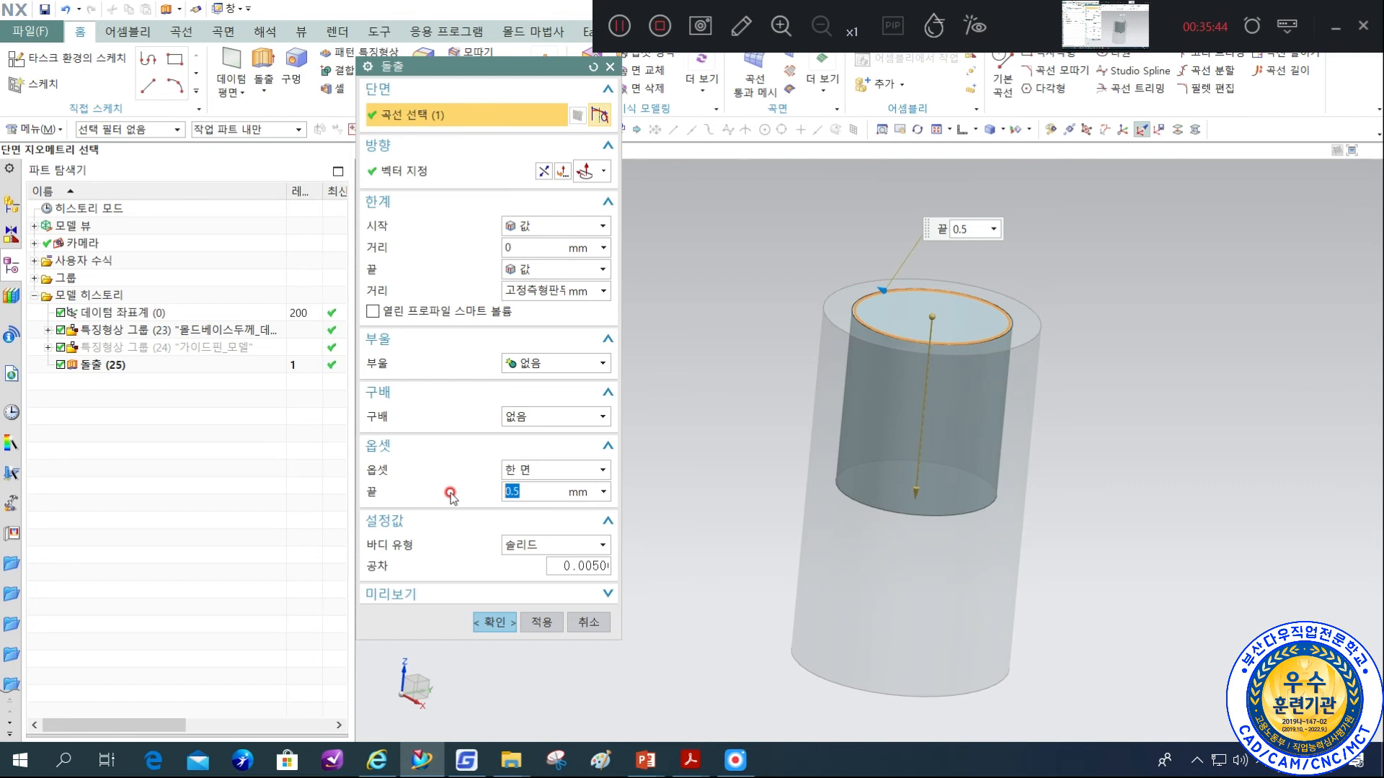
pyautogui.click(529, 491)
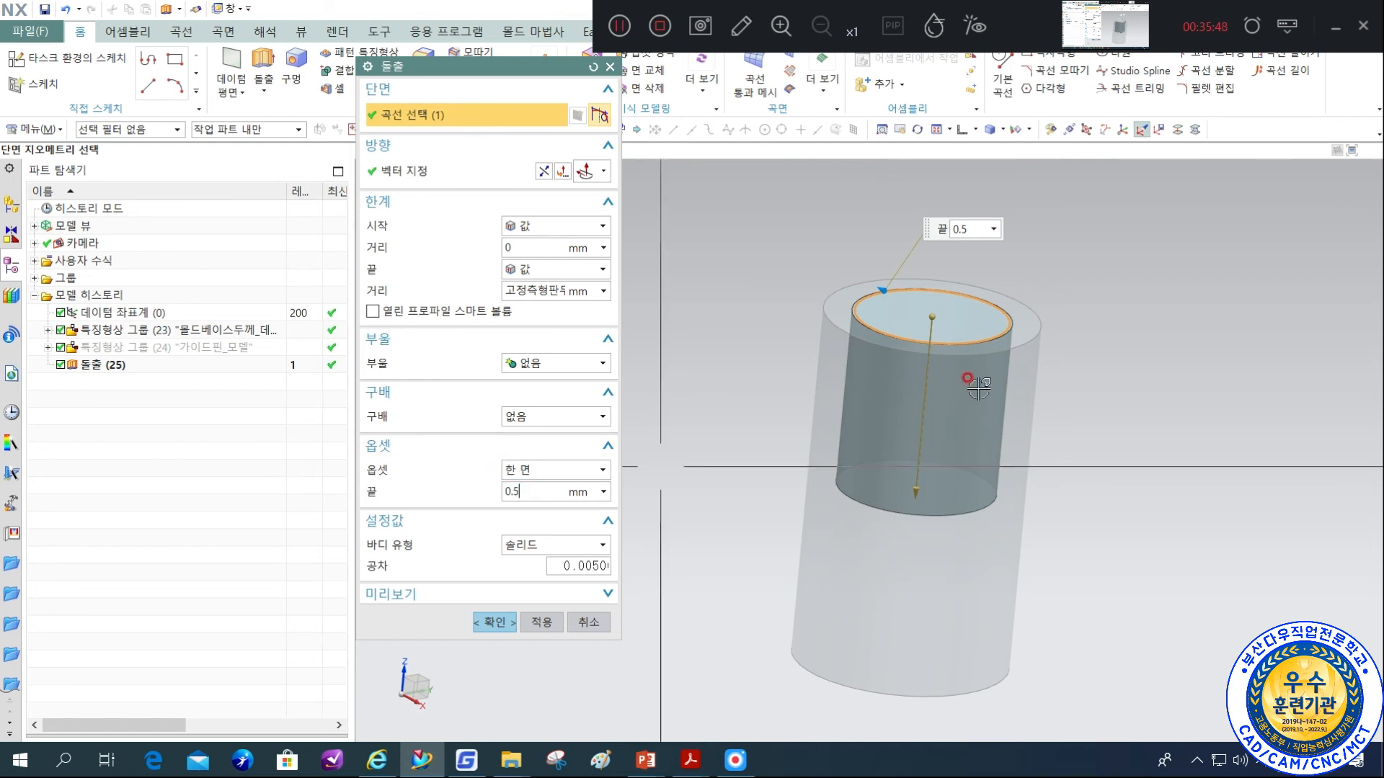
pyautogui.scroll(3, 852, 293)
pyautogui.scroll(3, 782, 274)
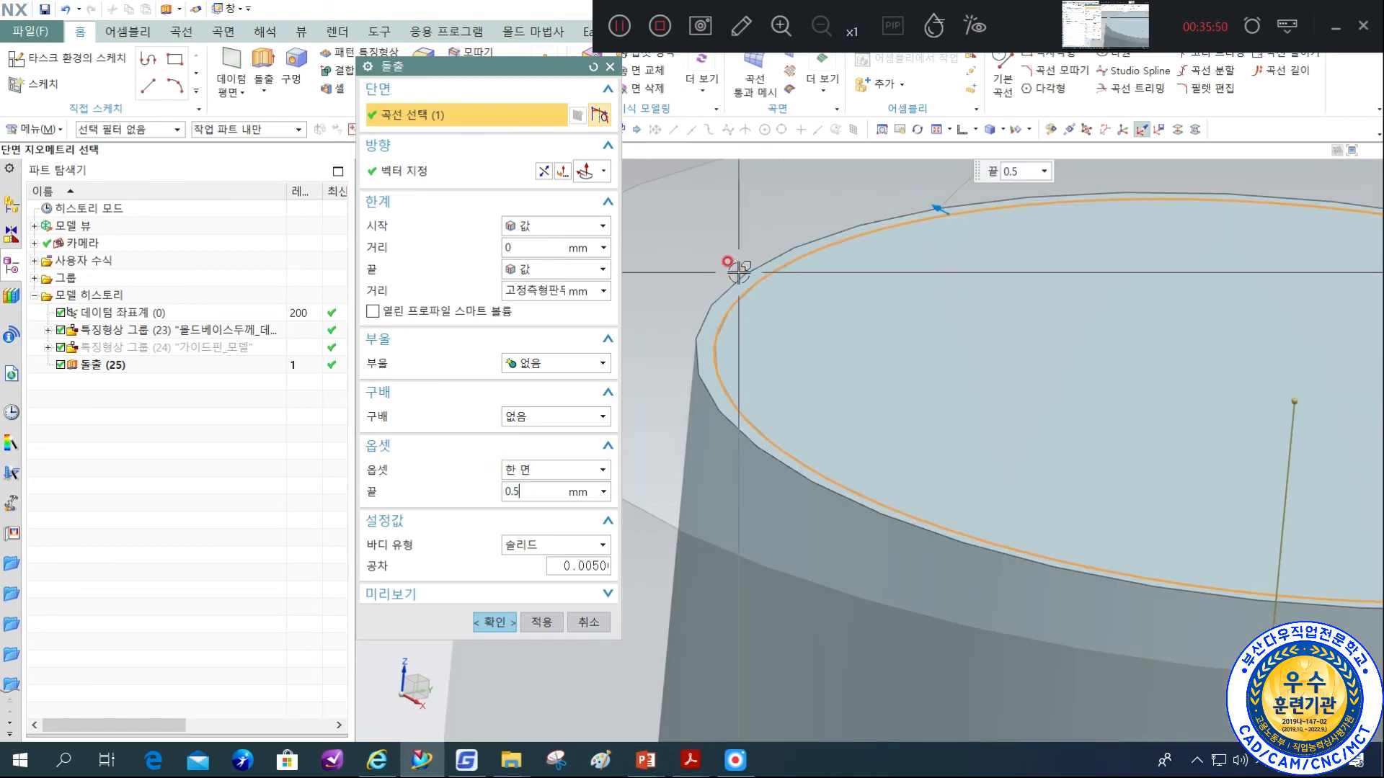
# Set the Boolean option to 빼기 and cut the extrusion out of the bushing body.
pyautogui.click(553, 362)
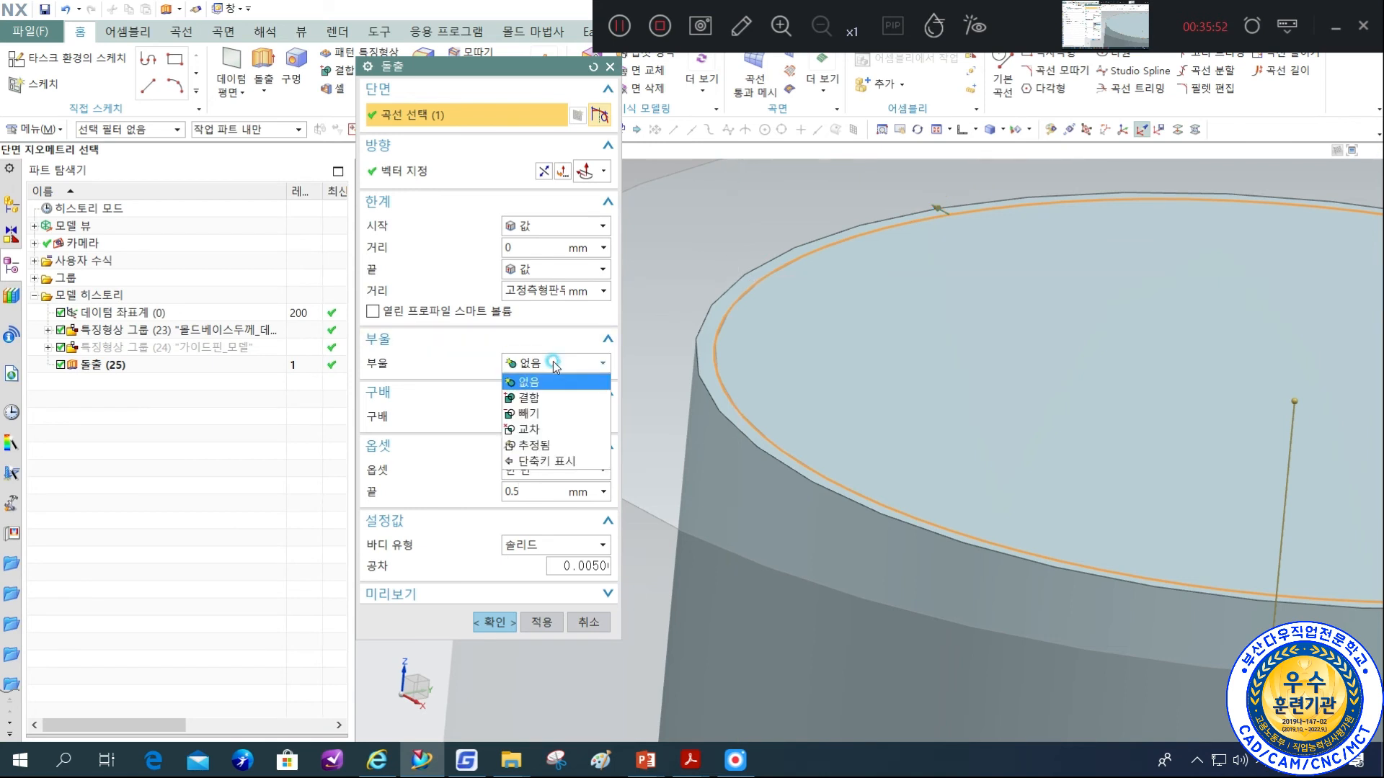
pyautogui.click(539, 416)
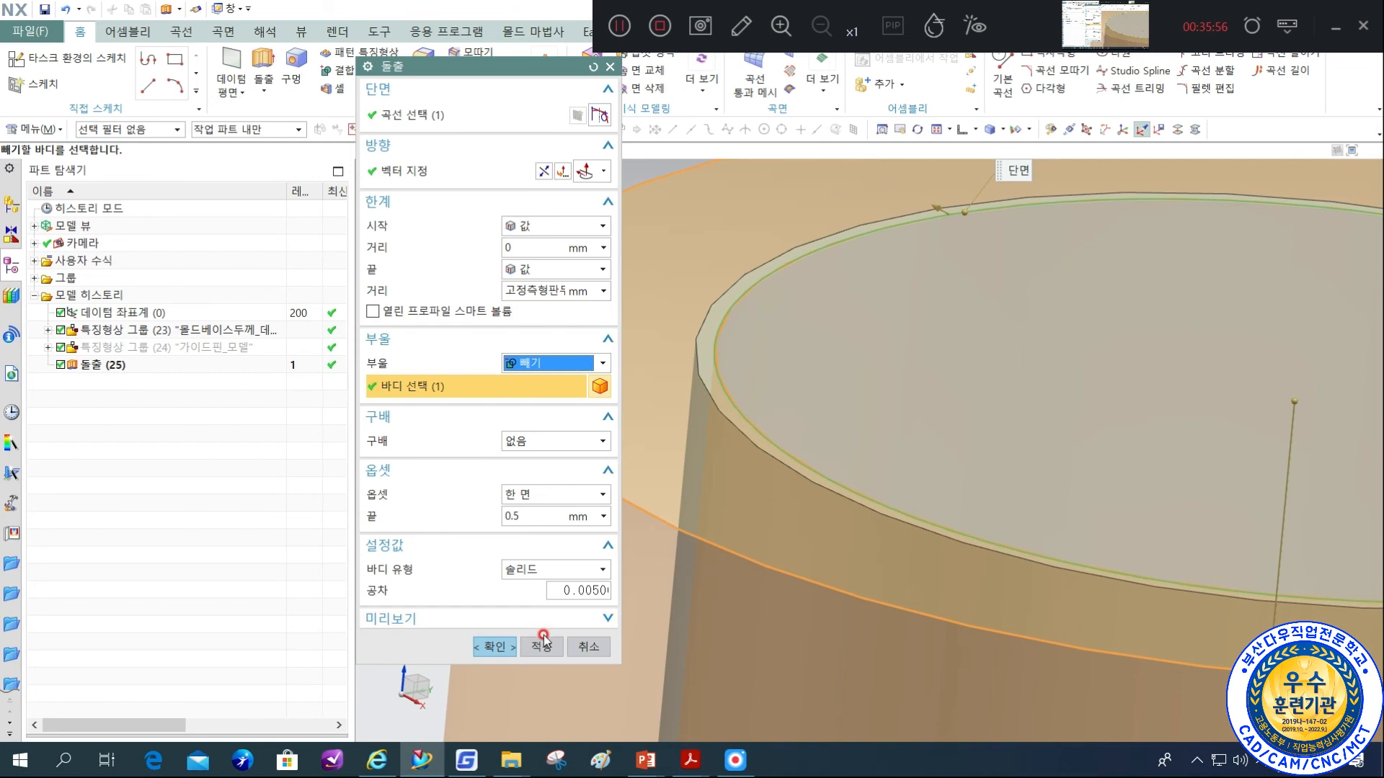
pyautogui.click(508, 648)
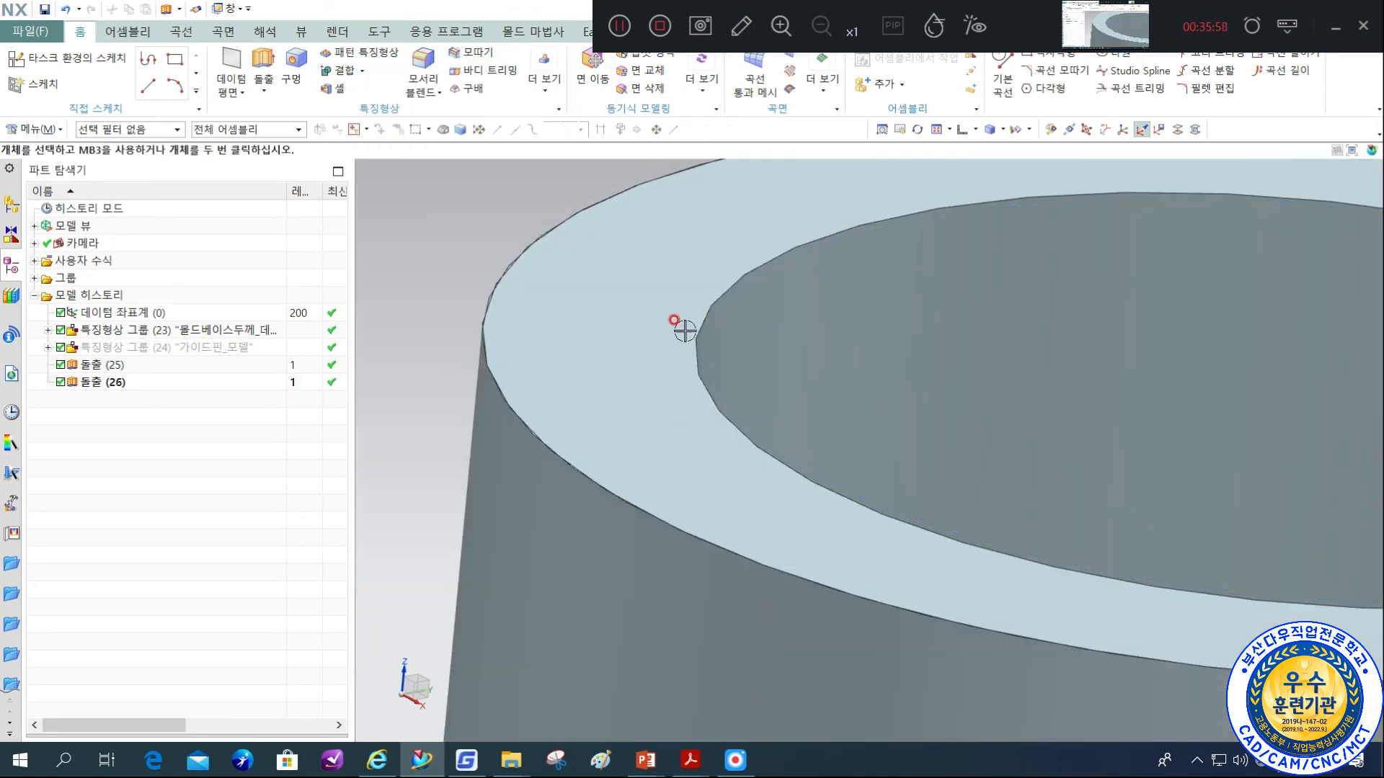
# Offset the bushing's top and bottom end faces by -0.5 mm with Offset Face (옵셋 면).
pyautogui.scroll(-5, 735, 346)
pyautogui.moveTo(919, 380); pyautogui.dragTo(931, 420, button='middle')
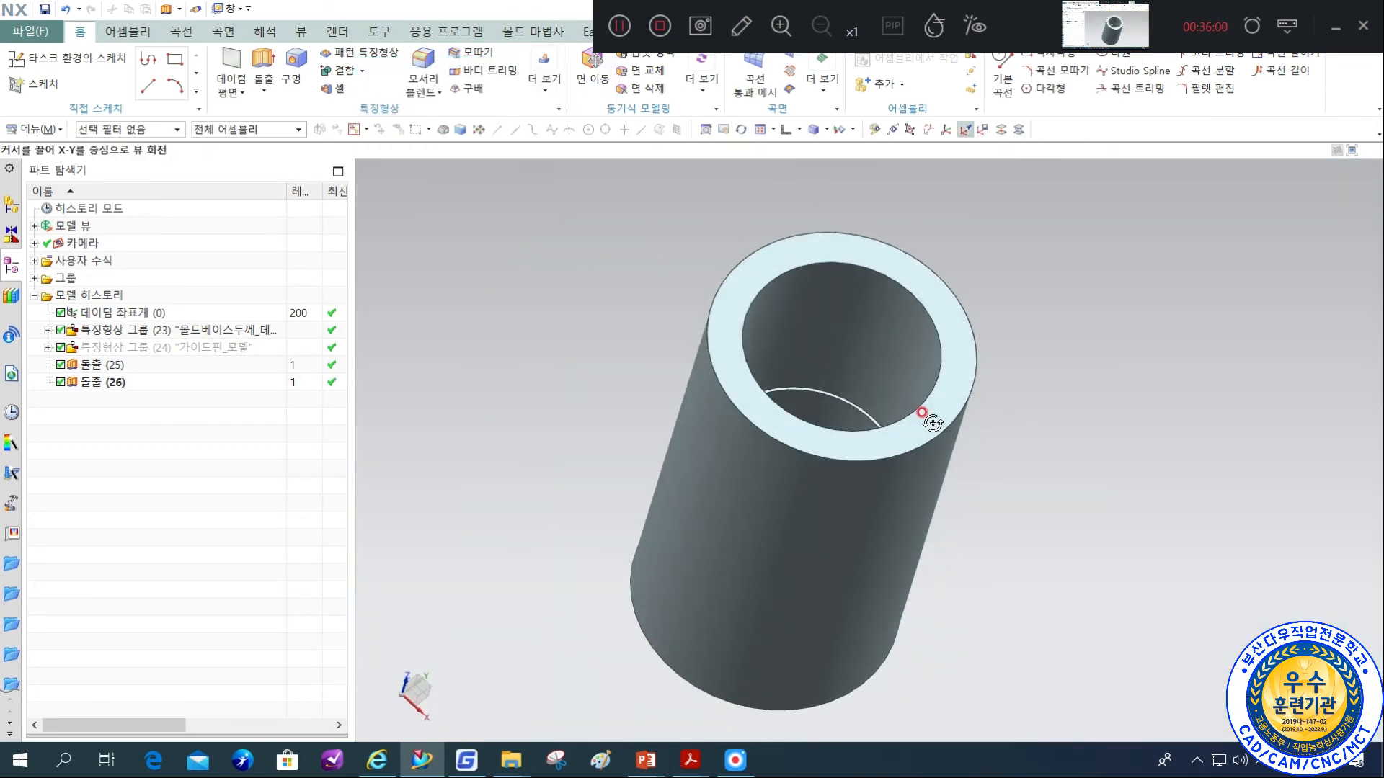
pyautogui.scroll(3, 914, 398)
pyautogui.scroll(-3, 1088, 361)
pyautogui.moveTo(1088, 361); pyautogui.dragTo(958, 423, button='middle')
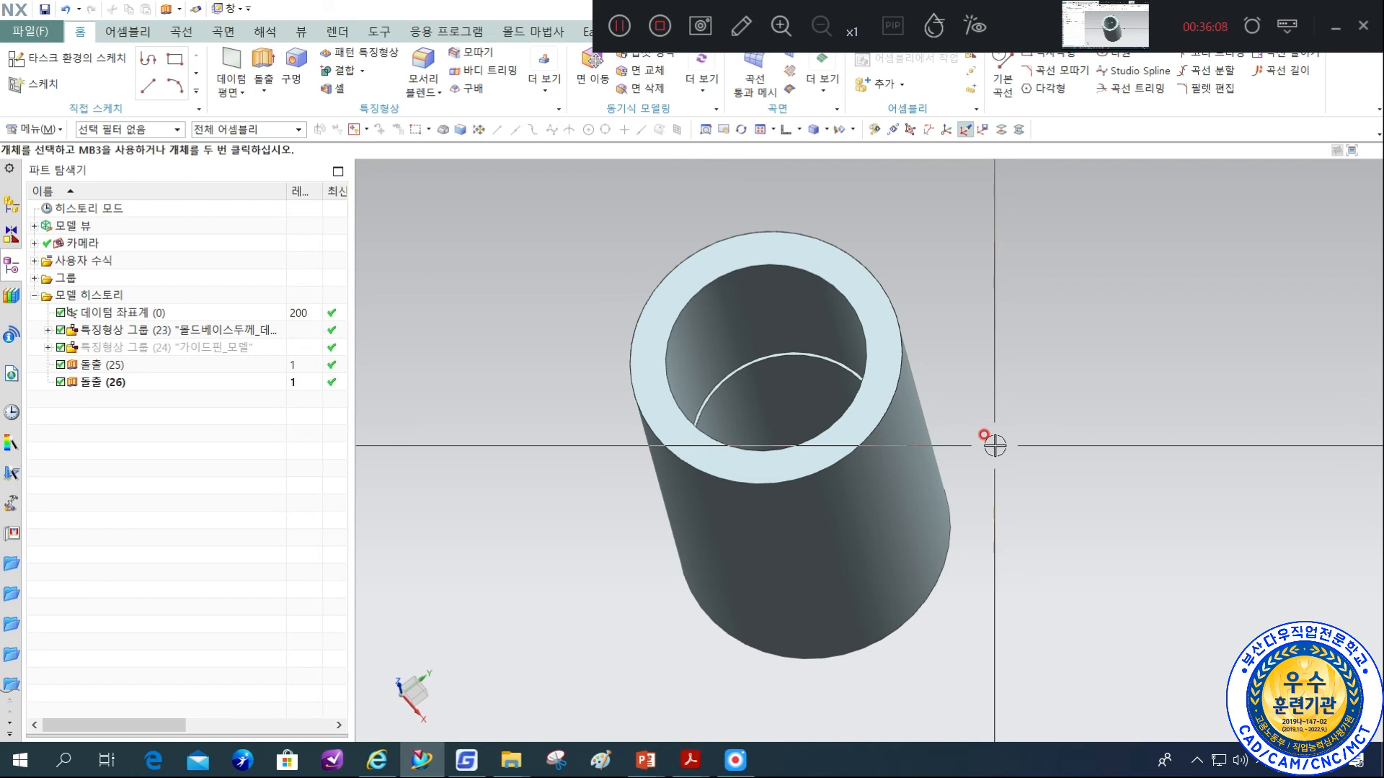
pyautogui.click(546, 88)
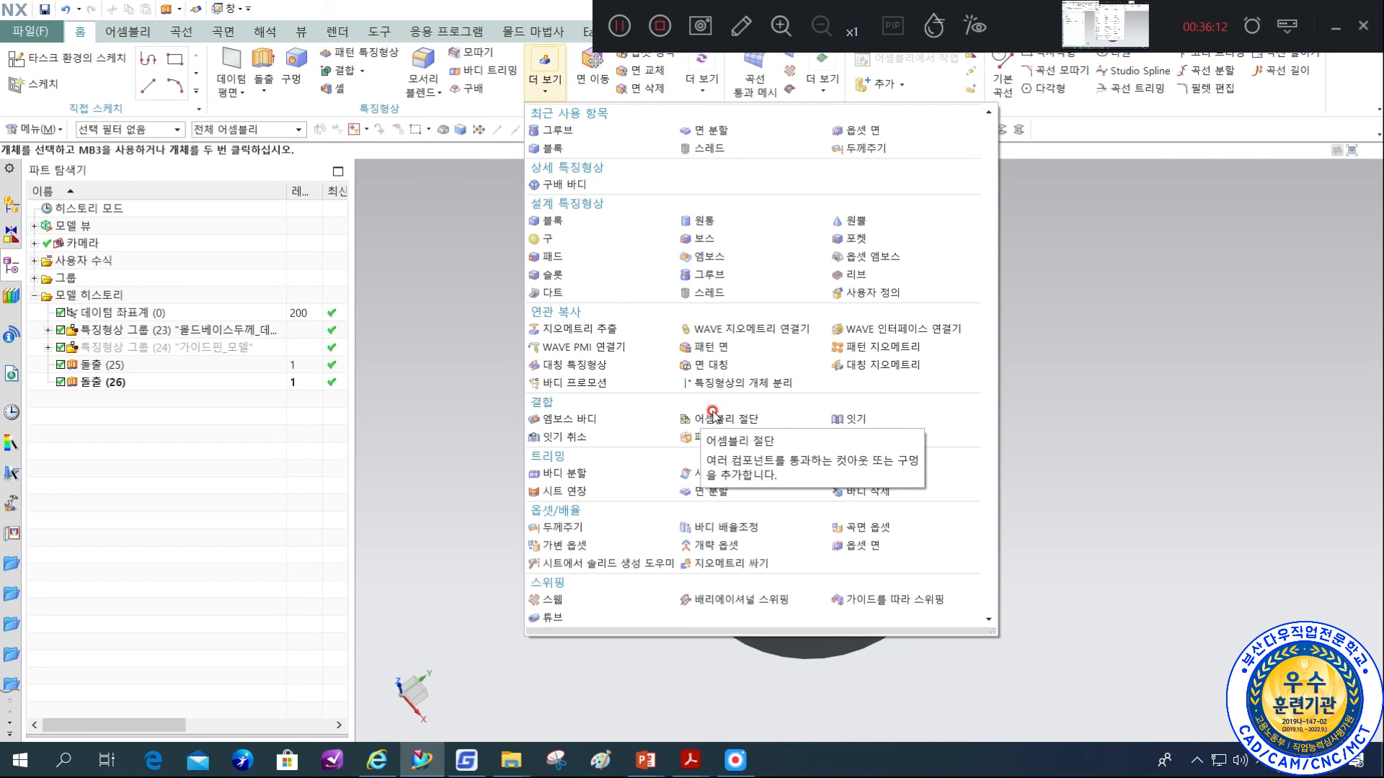
pyautogui.click(850, 545)
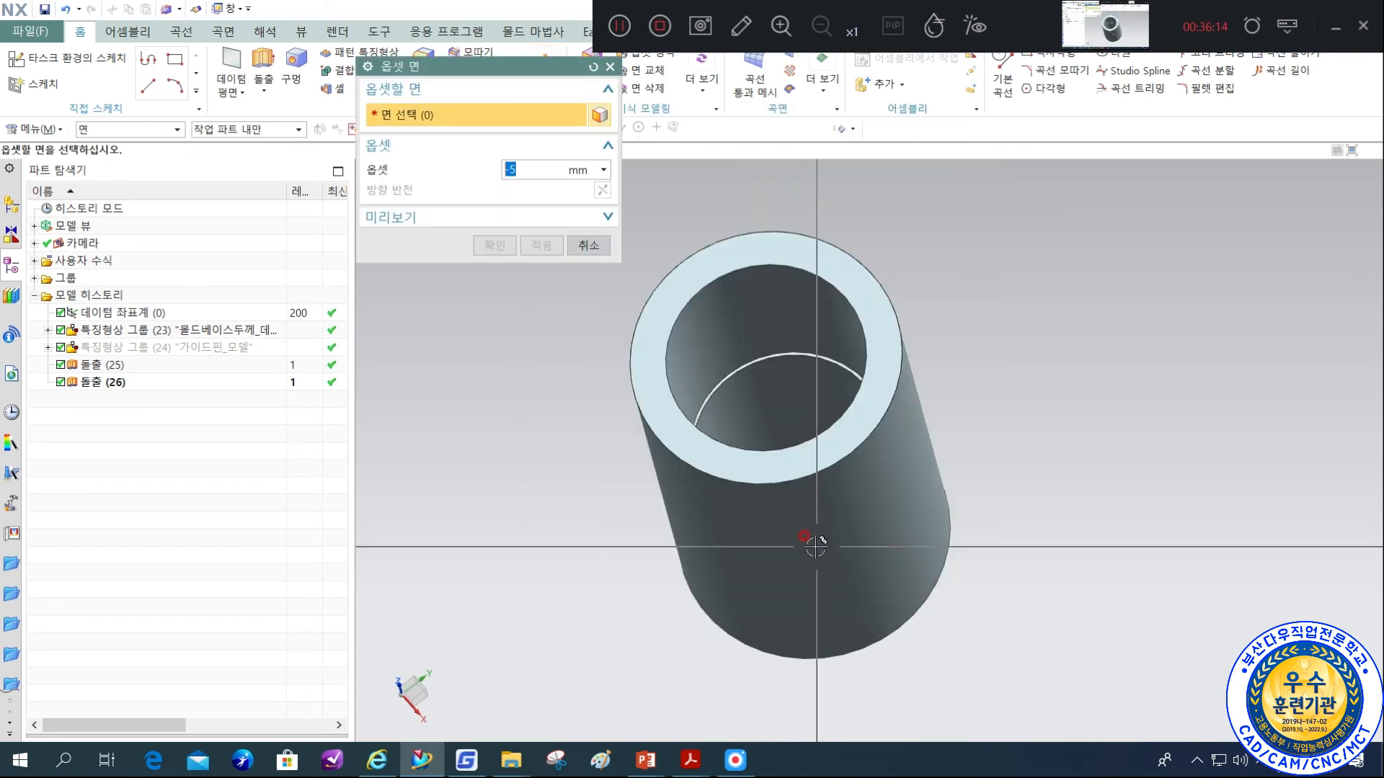
pyautogui.write('-0.5')
pyautogui.press('Return')
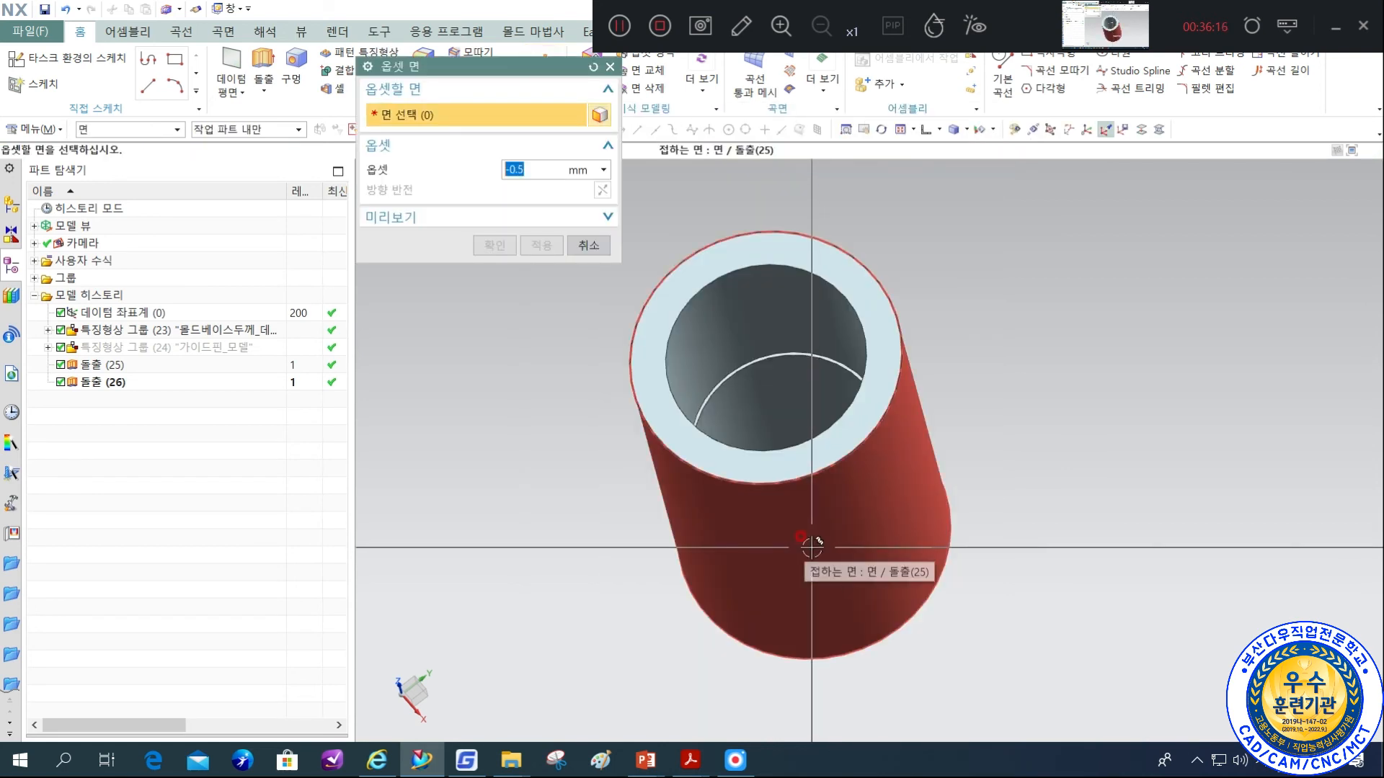
pyautogui.click(850, 264)
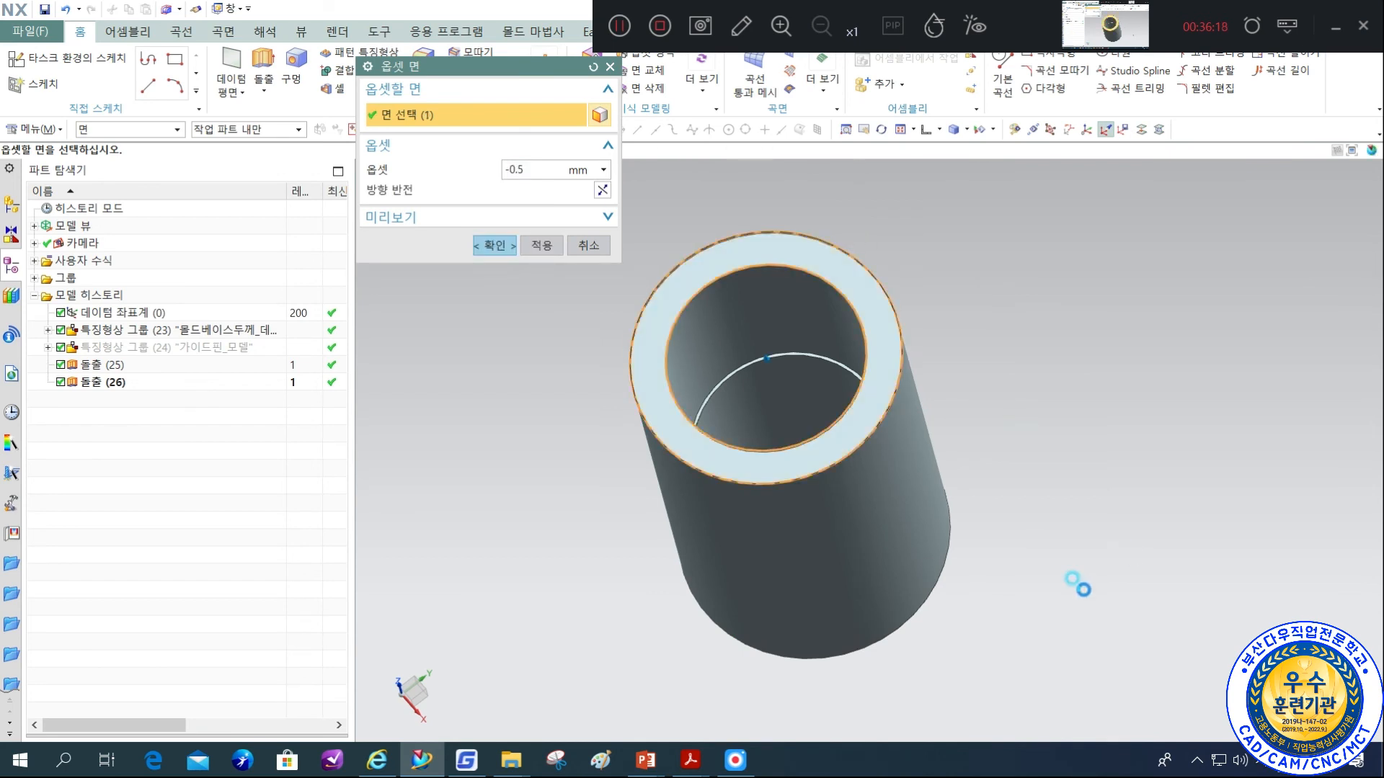
pyautogui.moveTo(1019, 535); pyautogui.dragTo(930, 606, button='middle')
pyautogui.click(934, 609)
pyautogui.moveTo(983, 457); pyautogui.dragTo(961, 439, button='middle')
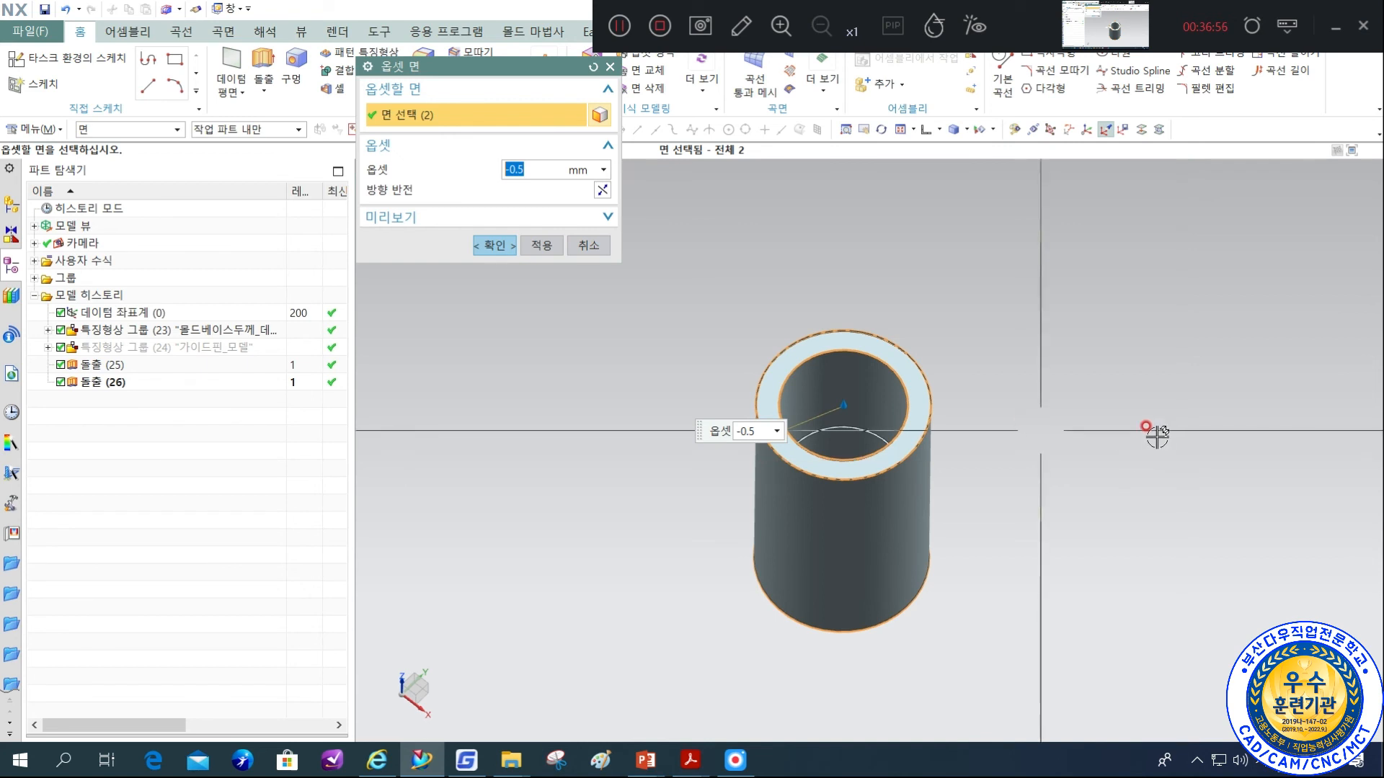
pyautogui.click(496, 247)
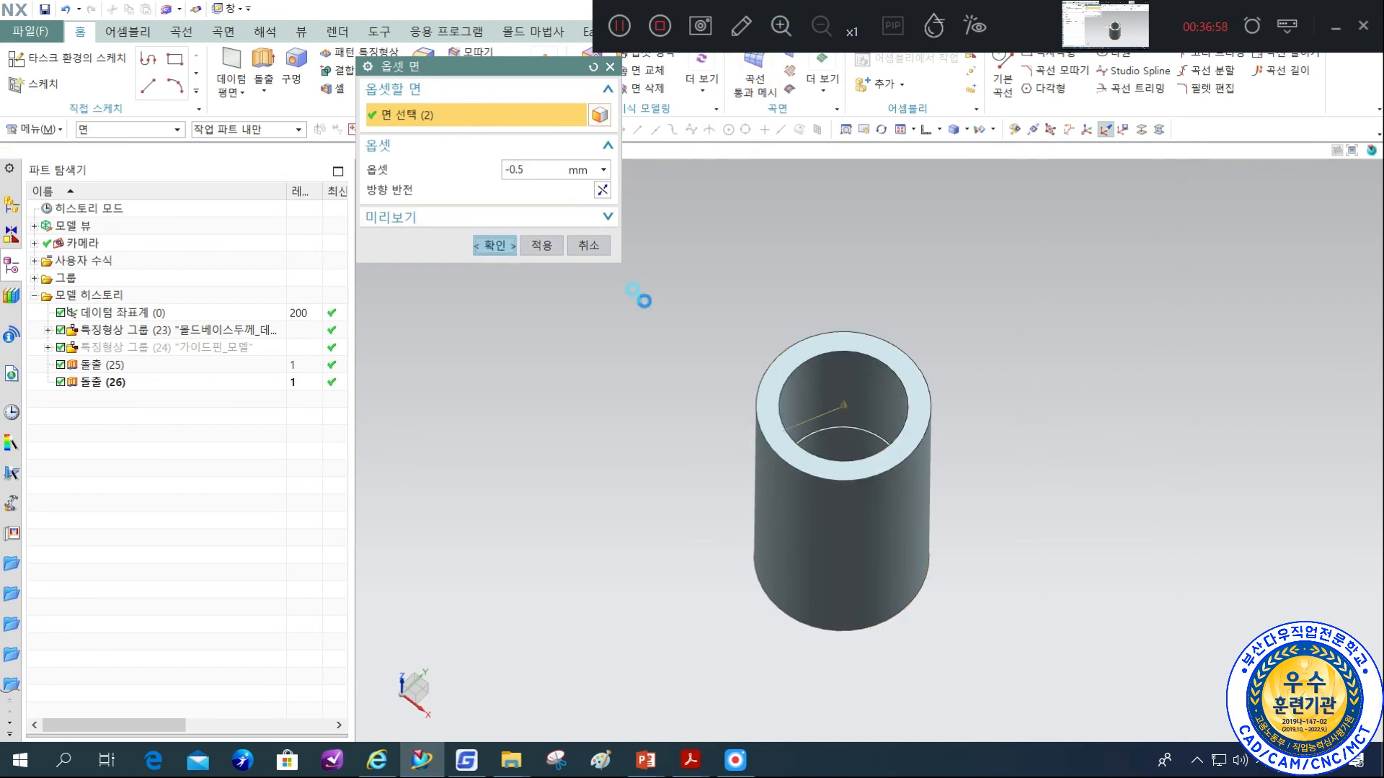
# Start an Extrude using the outer edge of the bushing's top face as the section curve.
pyautogui.moveTo(1031, 374); pyautogui.dragTo(1057, 306, button='middle')
pyautogui.keyDown('shift'); pyautogui.moveTo(1018, 428); pyautogui.dragTo(1059, 309, button='middle'); pyautogui.keyUp('shift')
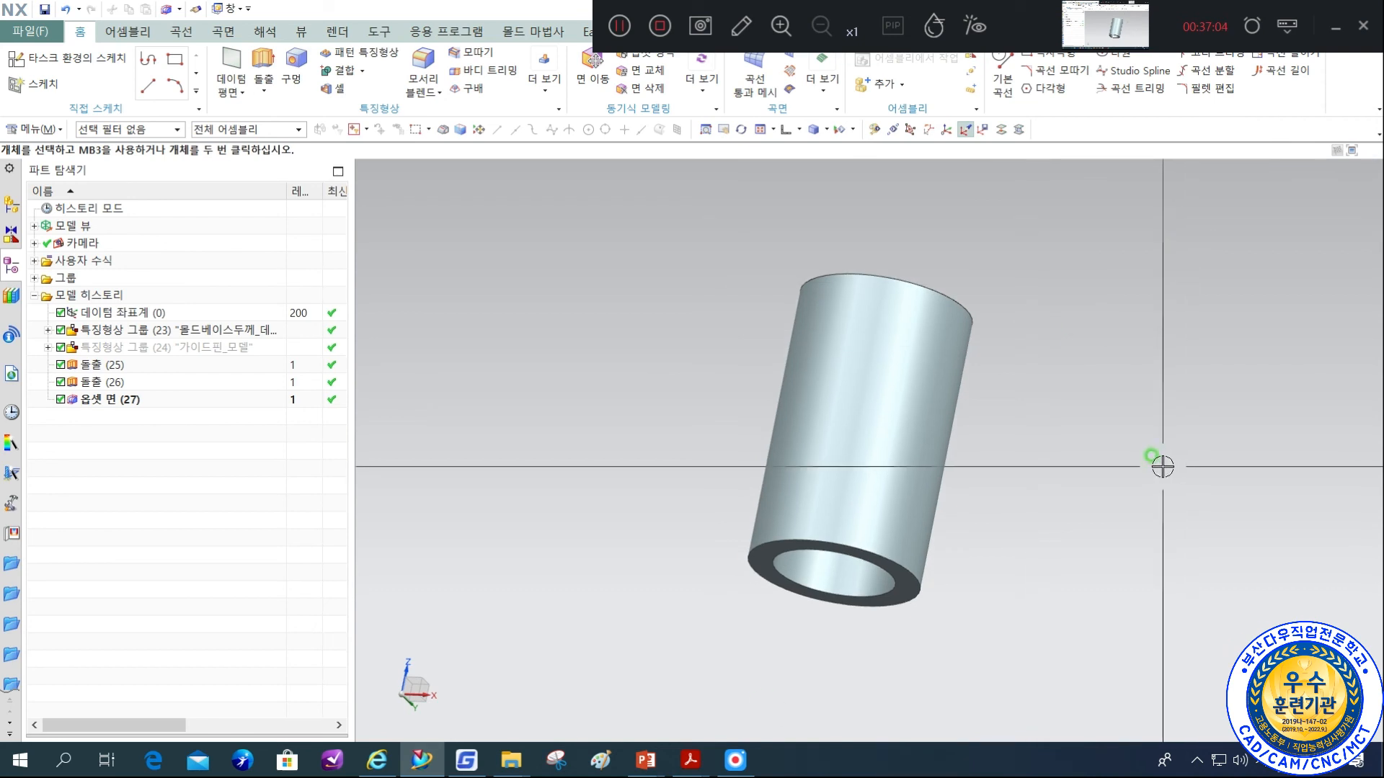
pyautogui.moveTo(948, 346); pyautogui.dragTo(792, 490, button='middle')
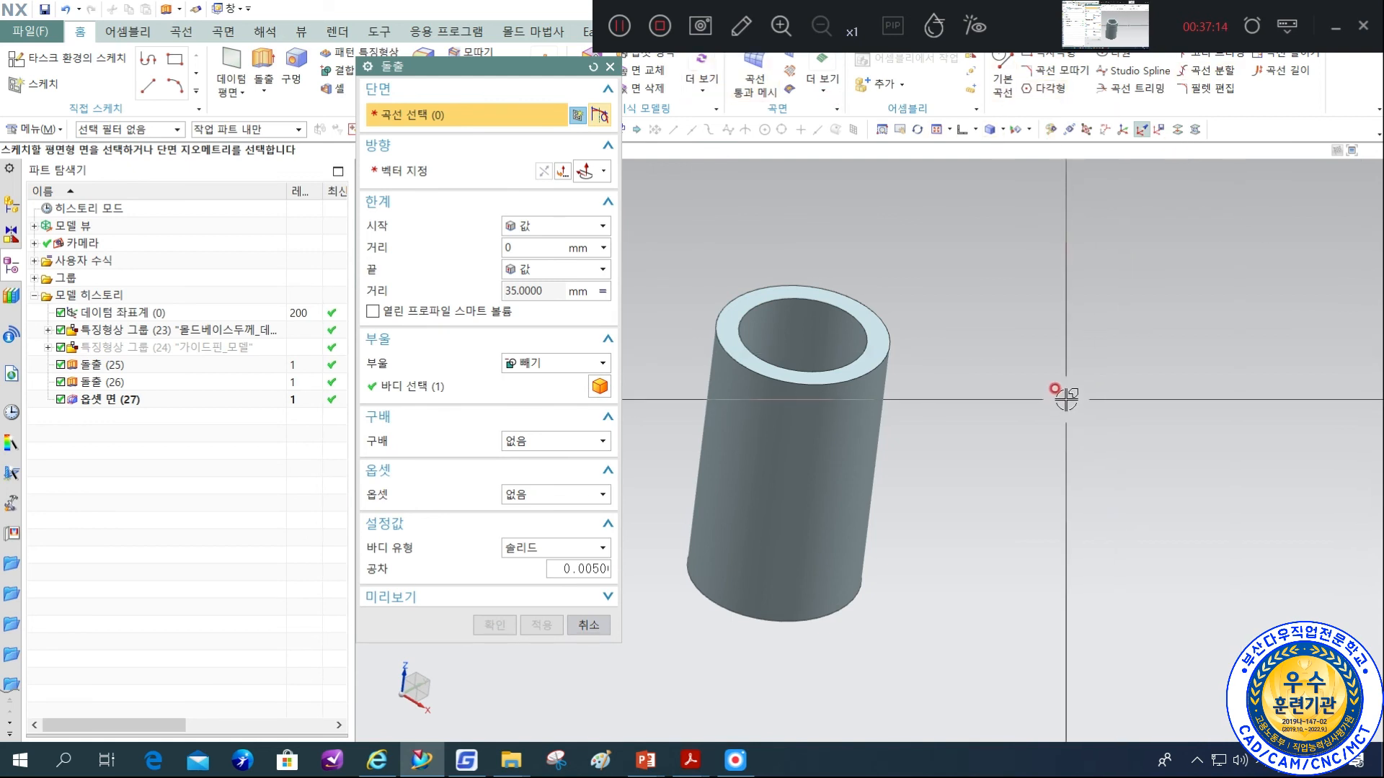
pyautogui.click(881, 363)
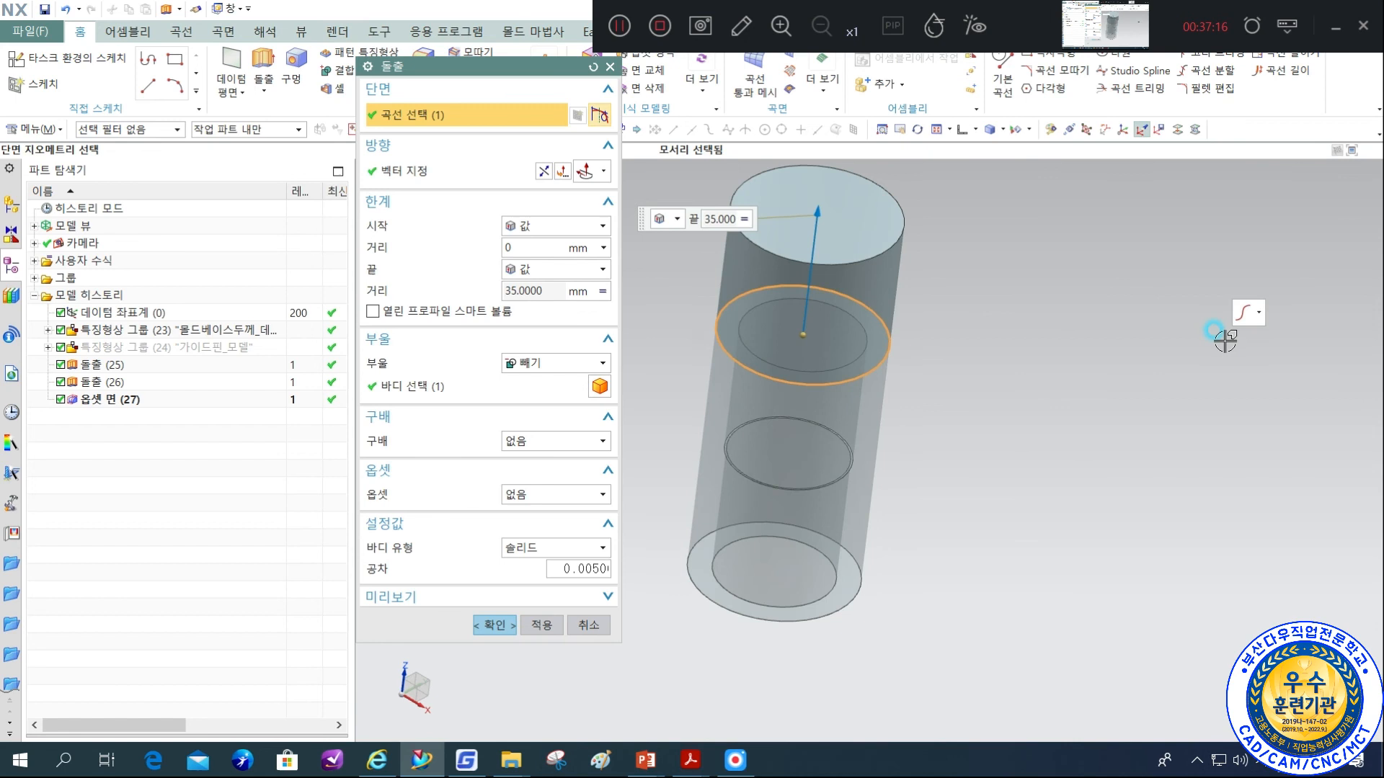
# Define the extrusion direction with an inferred vector from the bushing's bottom end face so it runs down the body.
pyautogui.click(602, 173)
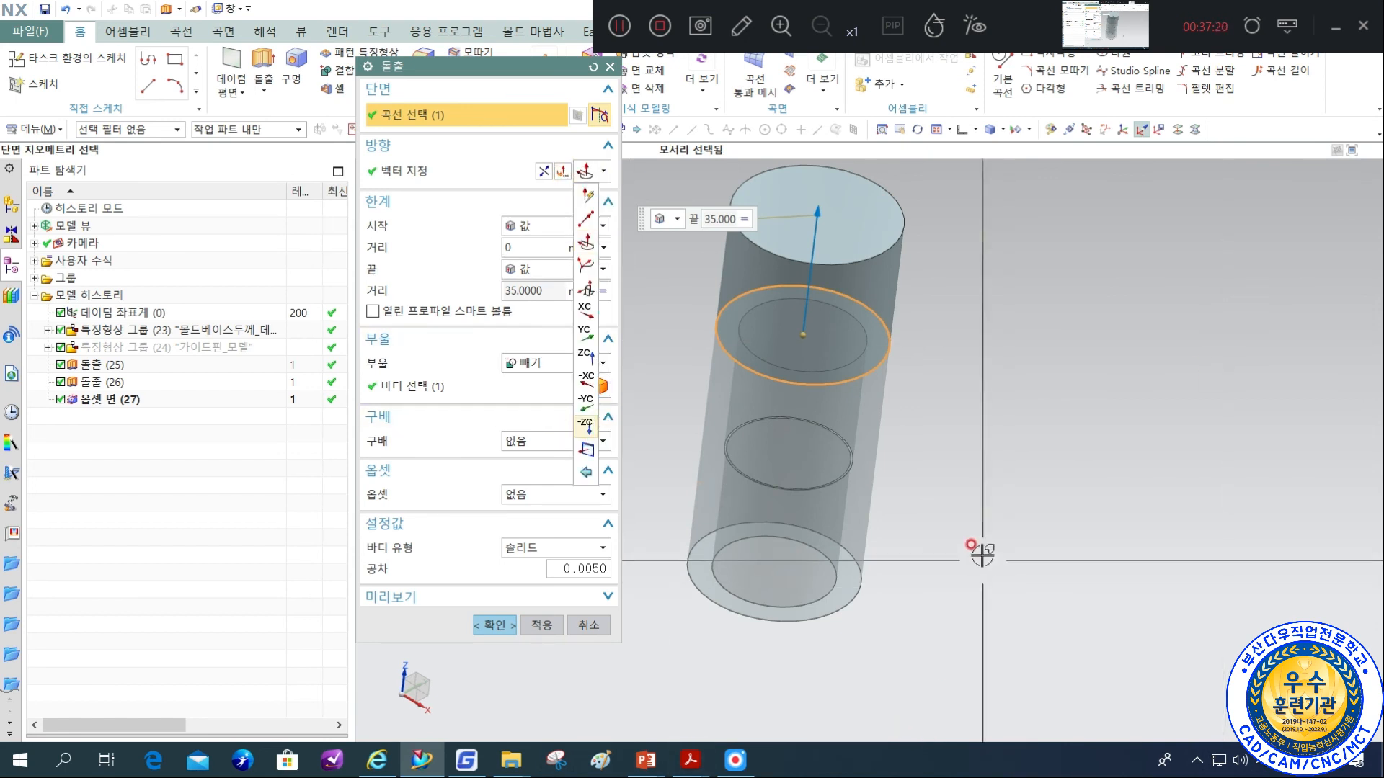
pyautogui.click(1288, 106)
pyautogui.moveTo(1055, 420); pyautogui.dragTo(1038, 339, button='middle')
pyautogui.scroll(3, 840, 569)
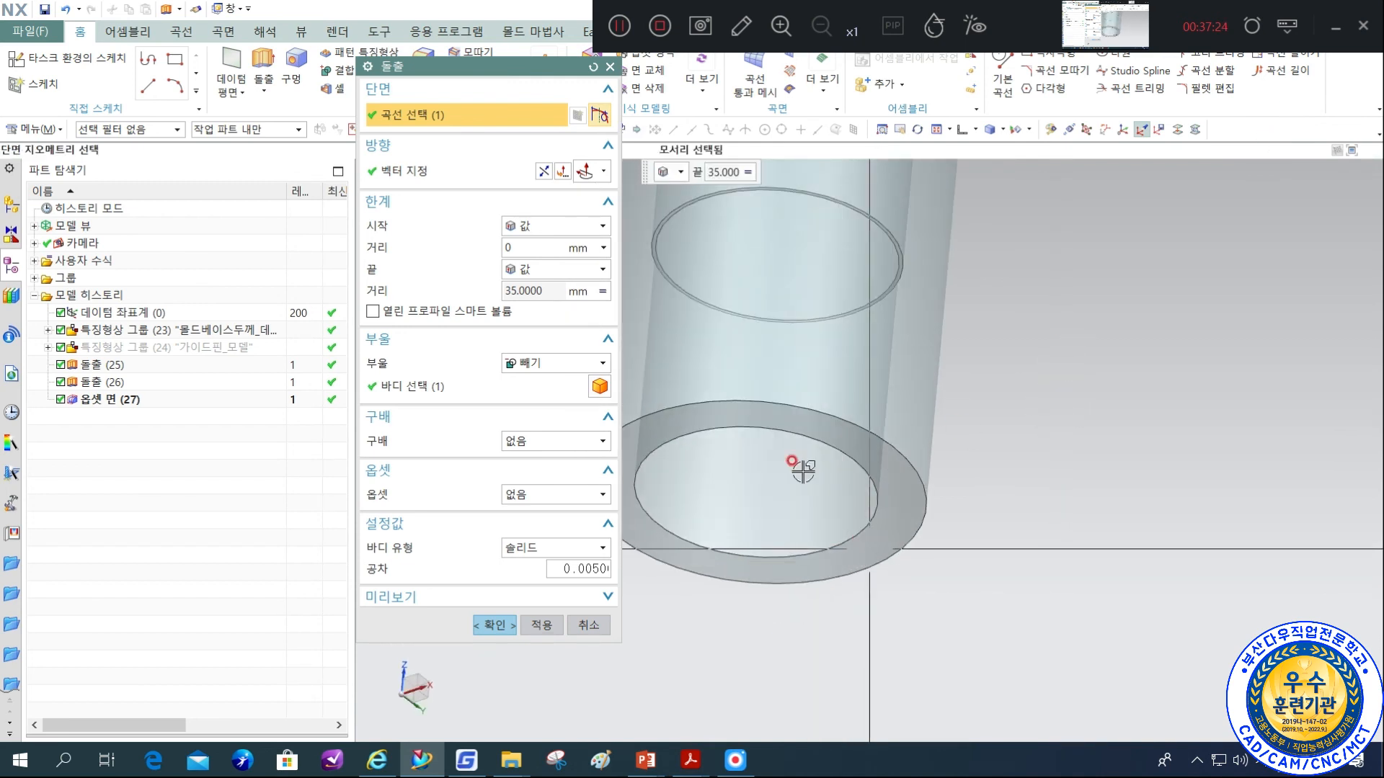
pyautogui.click(447, 185)
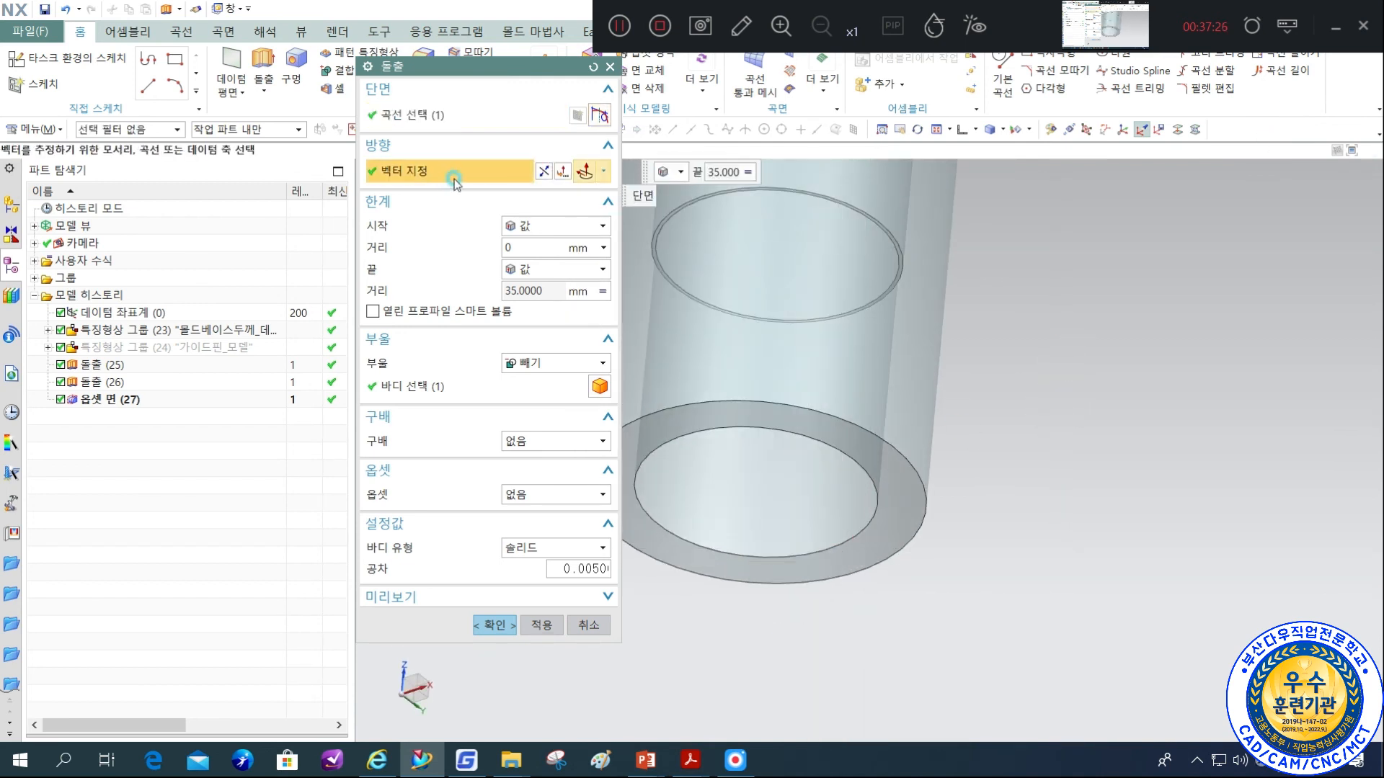
pyautogui.click(603, 173)
pyautogui.click(591, 200)
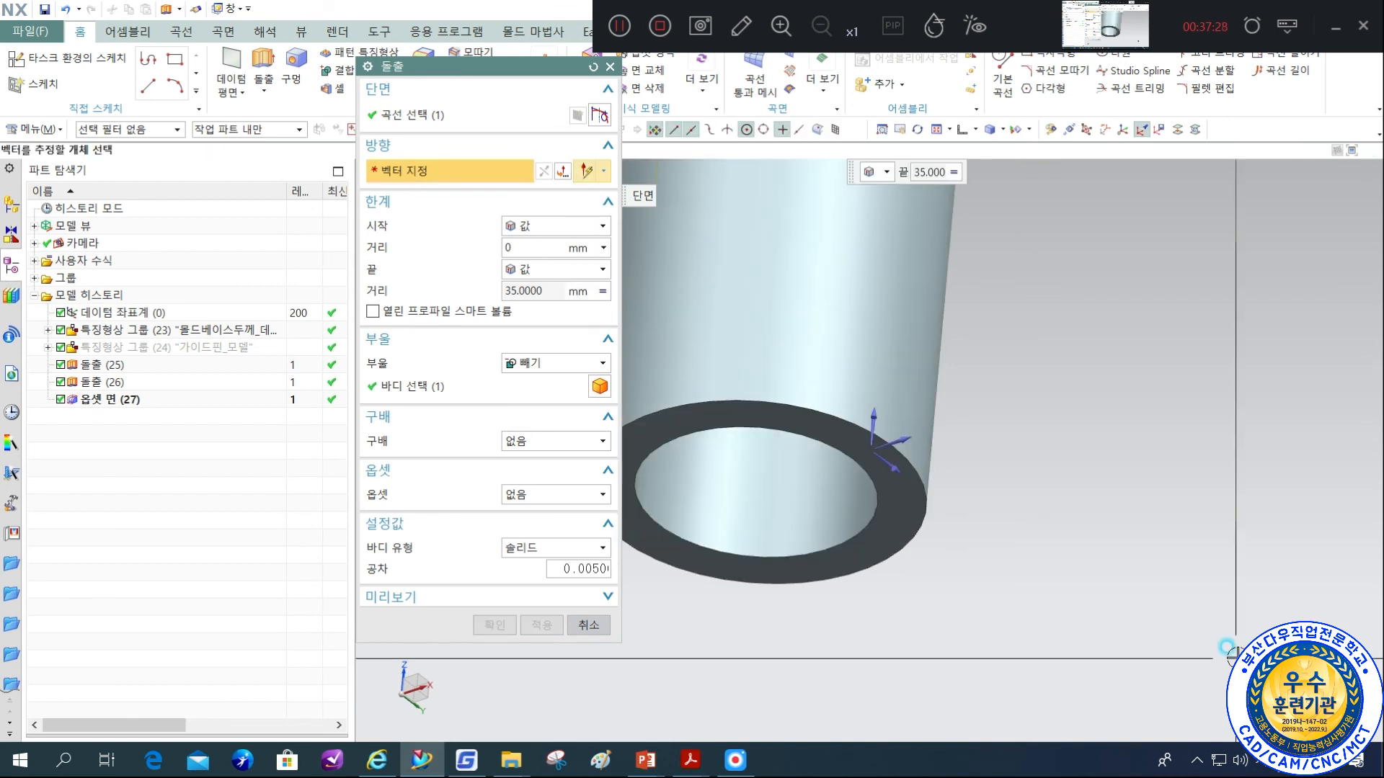
pyautogui.click(895, 535)
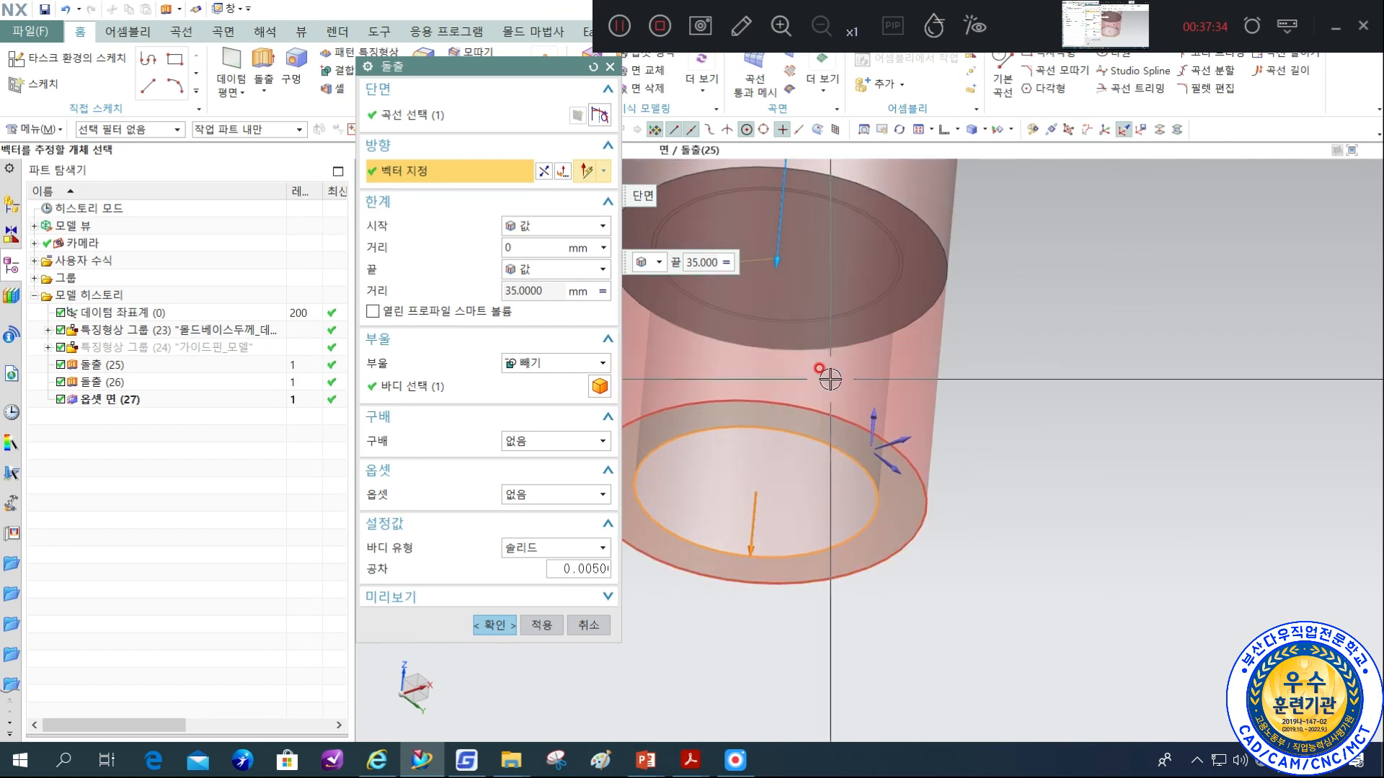
pyautogui.scroll(3, 1053, 540)
pyautogui.moveTo(1066, 531); pyautogui.dragTo(1026, 571, button='middle')
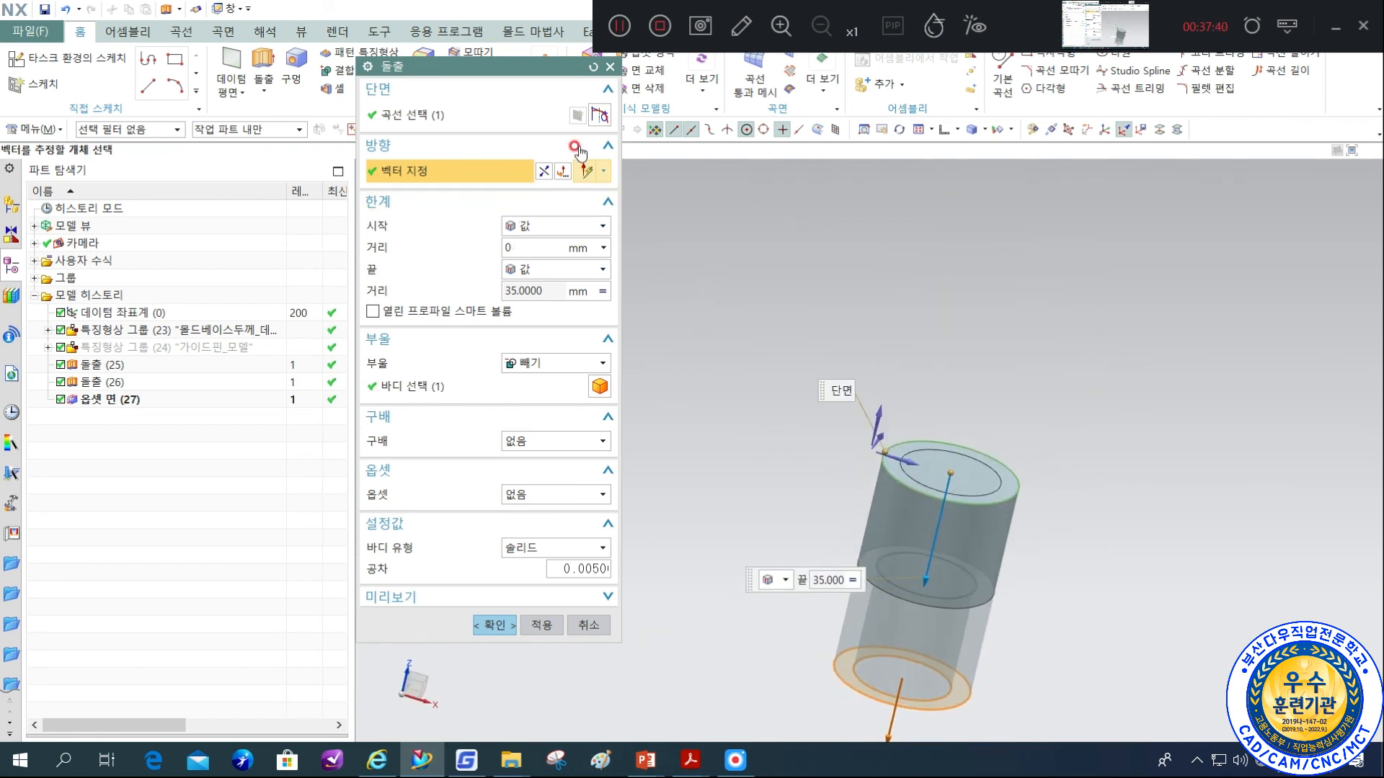
# Convert the extrusion's end distance from the formula to a constant and set it to 10 mm.
pyautogui.click(604, 116)
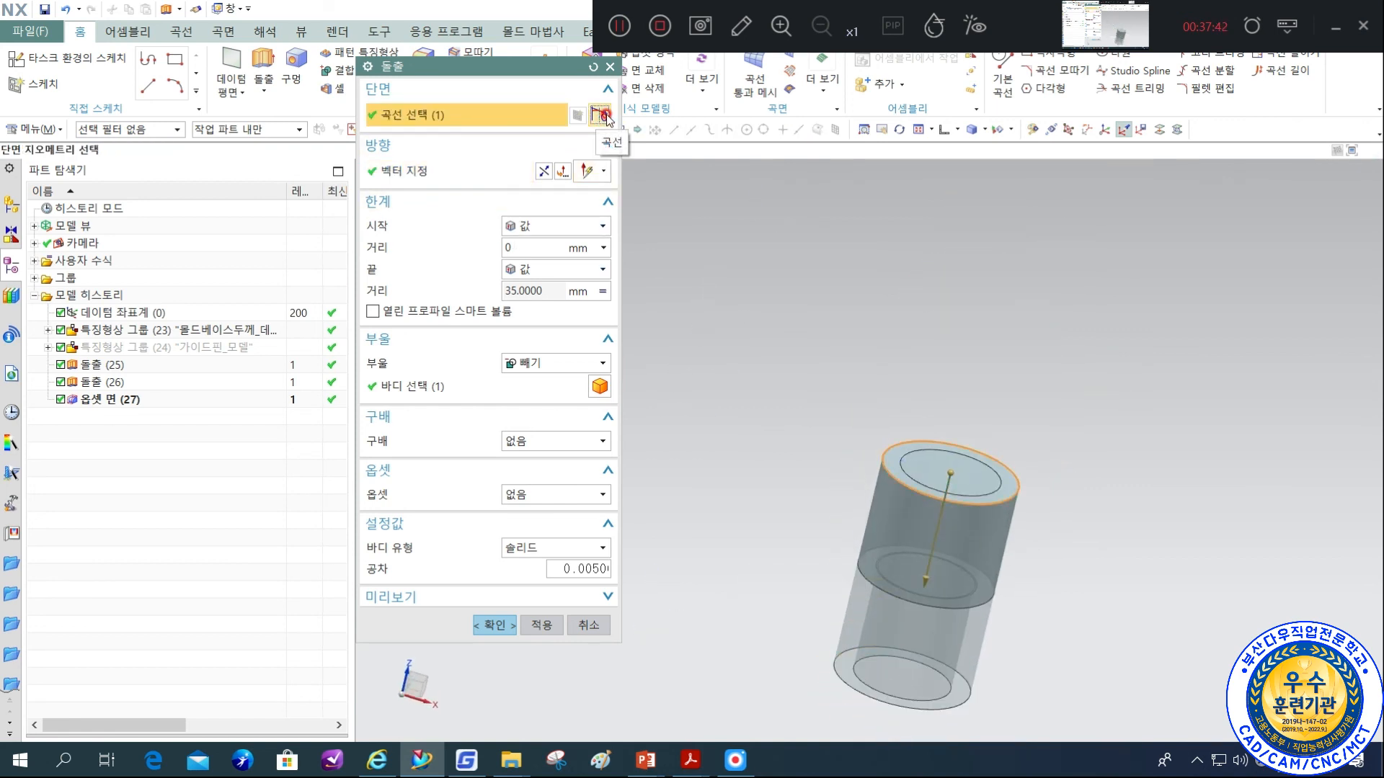
pyautogui.click(602, 291)
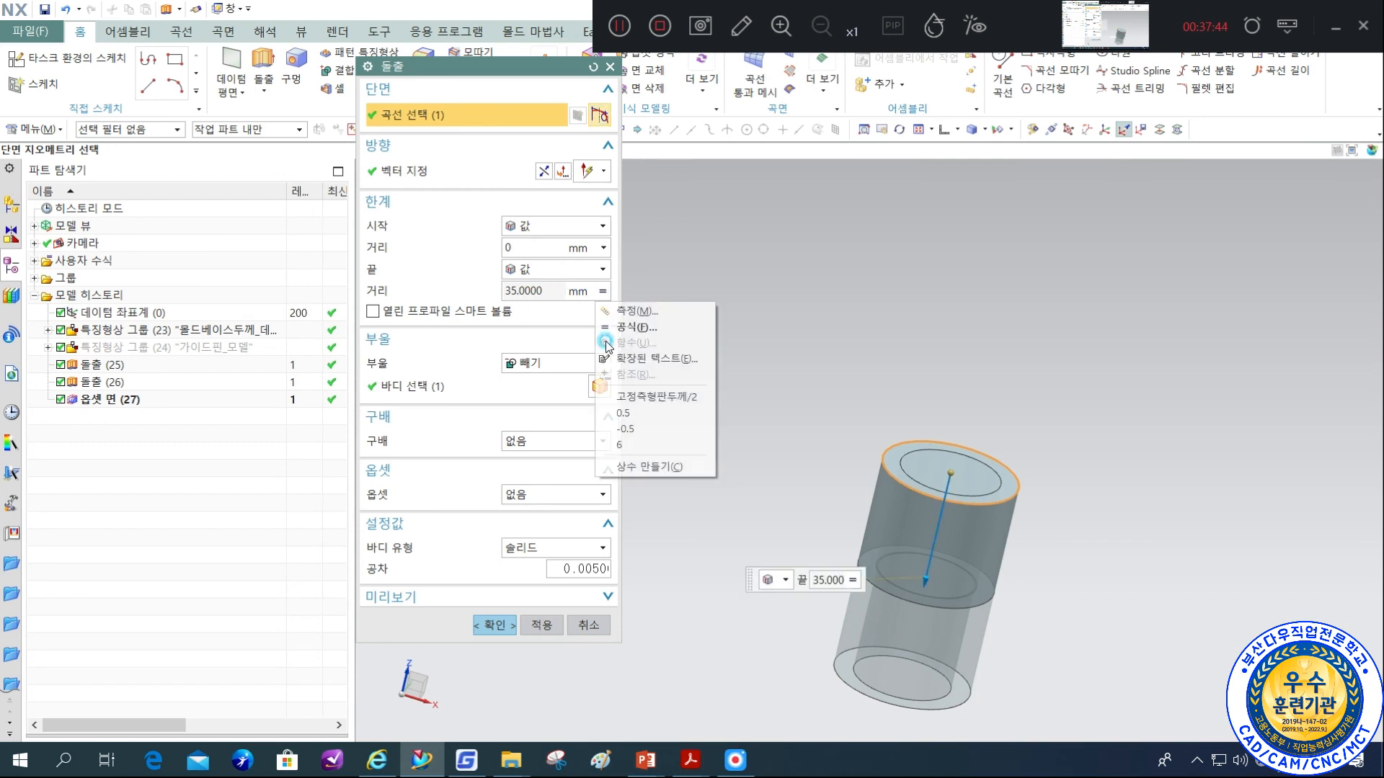
pyautogui.click(649, 467)
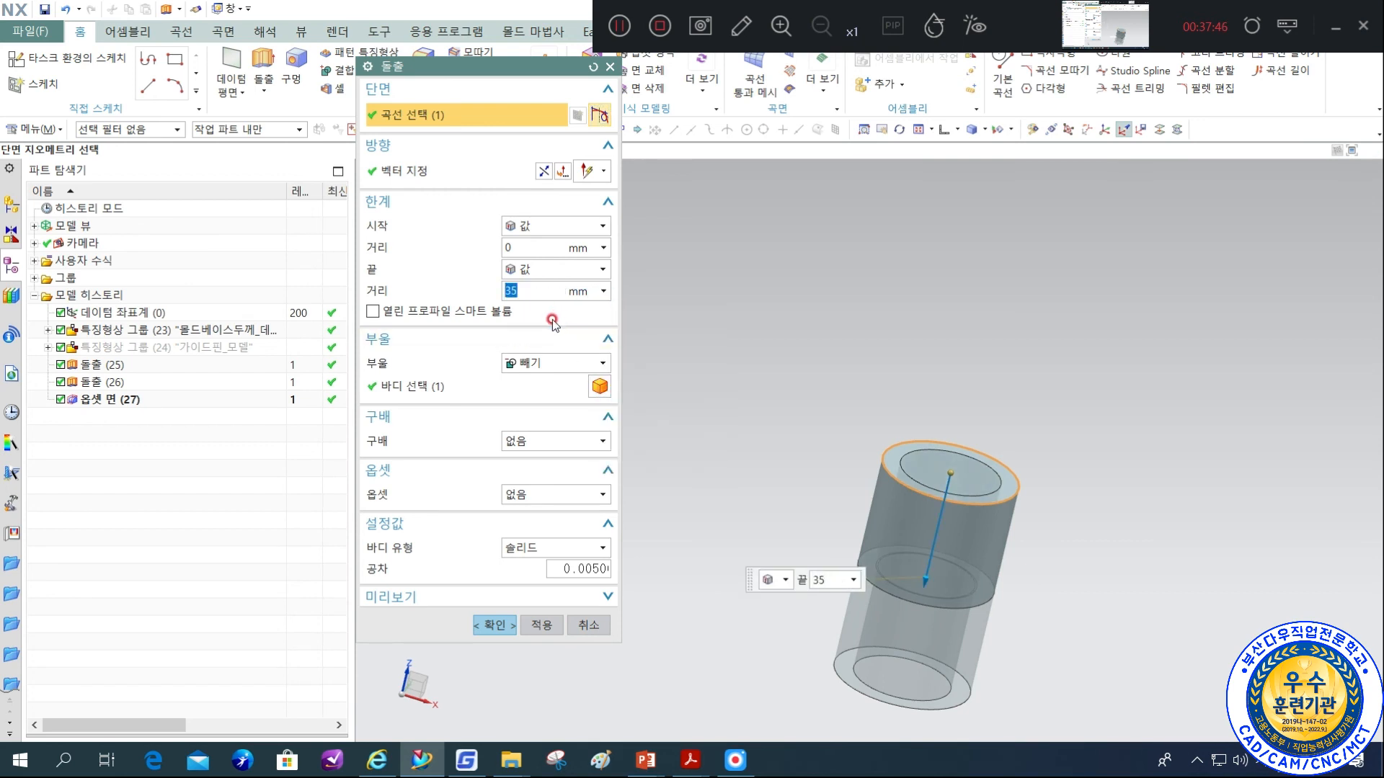
pyautogui.write('10')
pyautogui.press('Return')
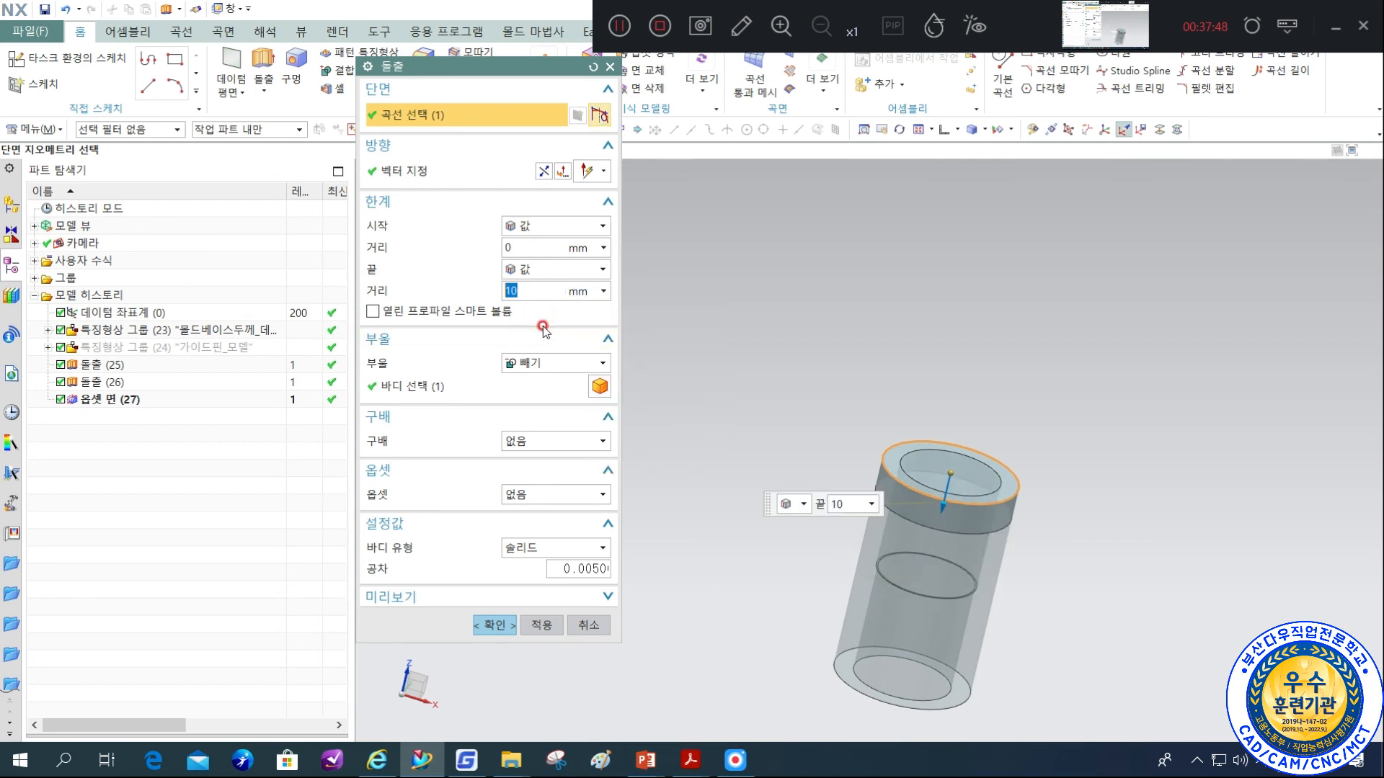
# Apply a two-sided offset (양면) to the outer-edge extrusion with an end value of 2.5 mm.
pyautogui.click(569, 496)
pyautogui.click(559, 545)
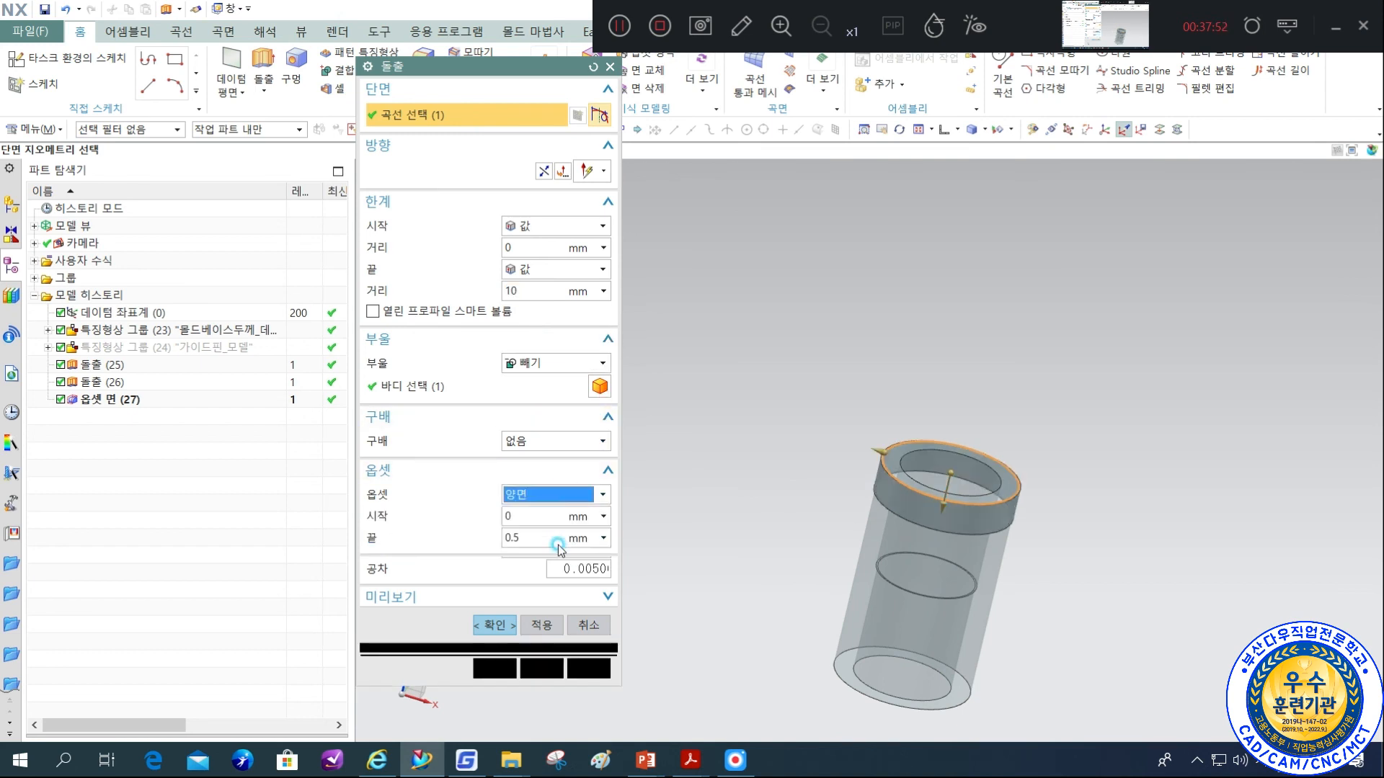
pyautogui.click(539, 537)
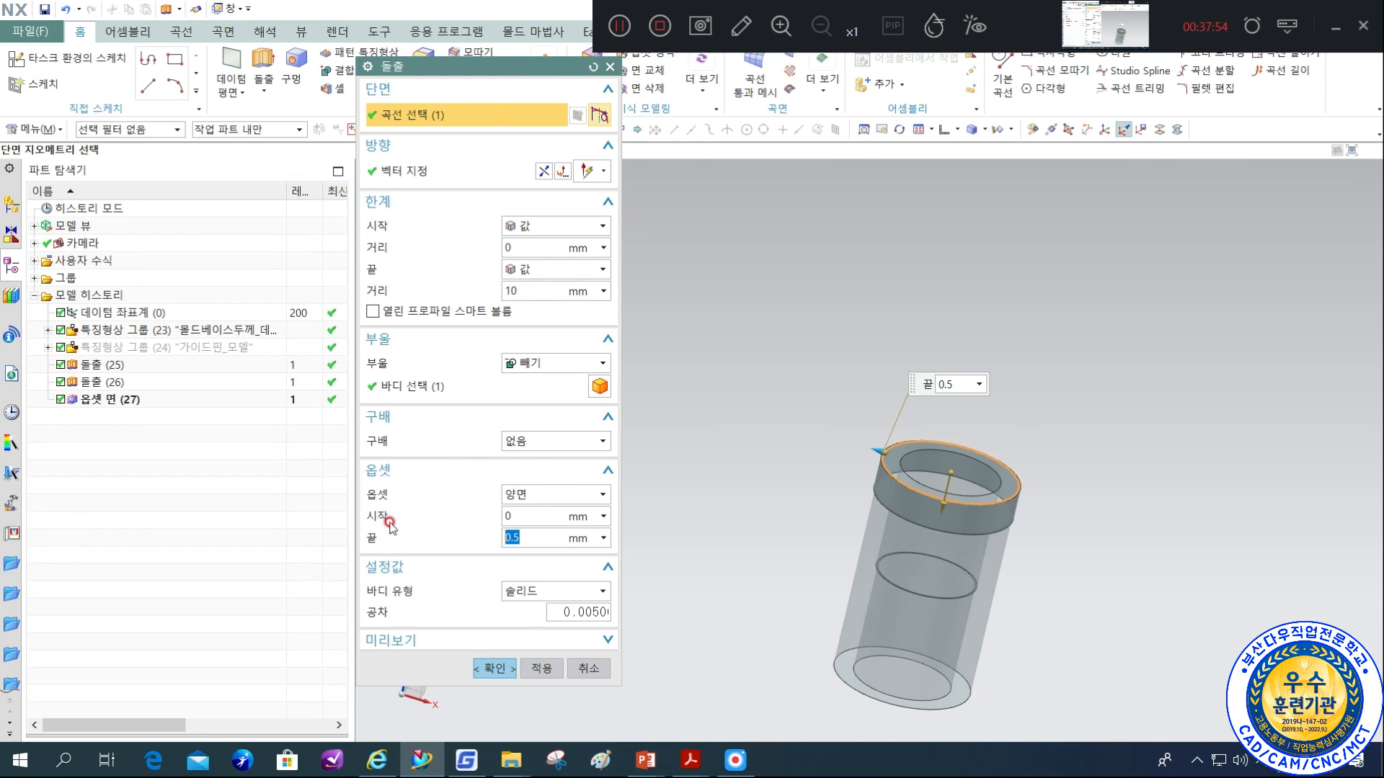
pyautogui.write('2.5')
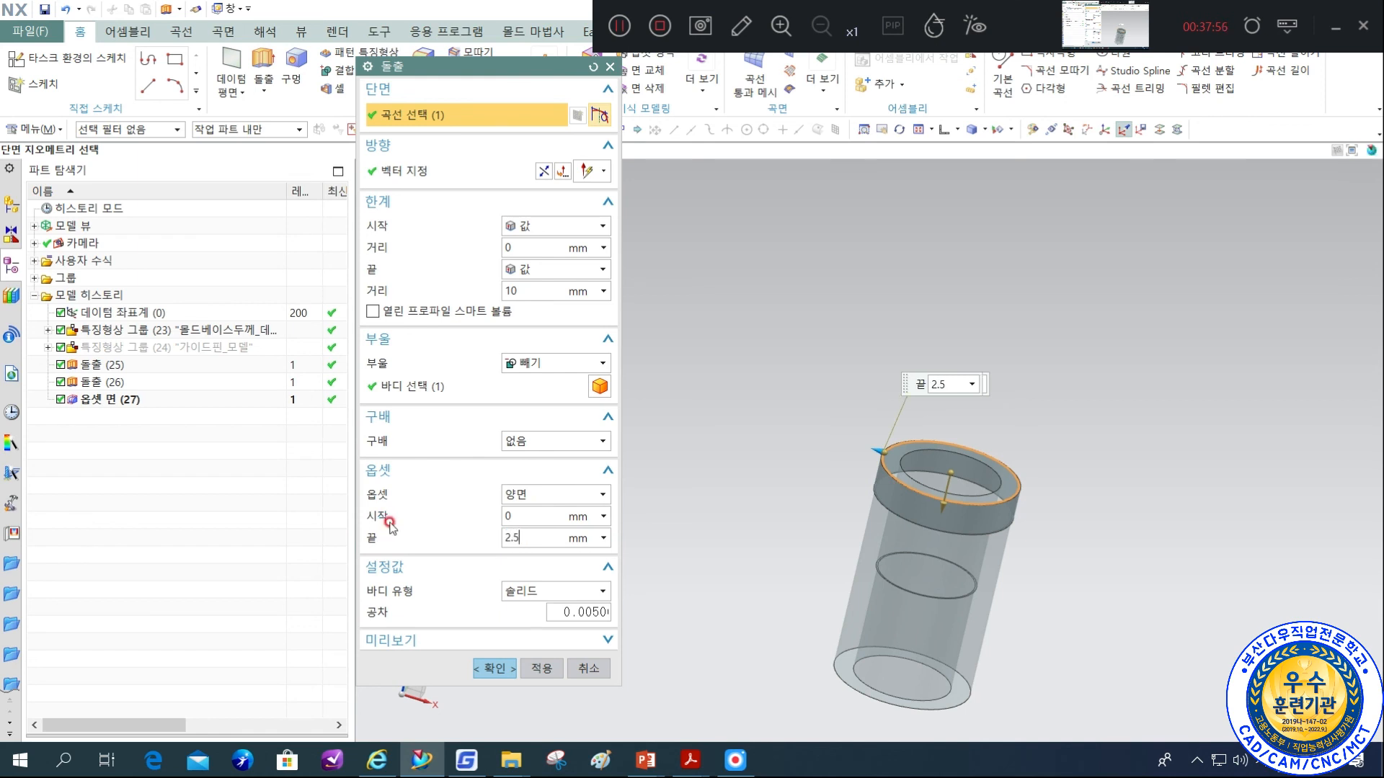
pyautogui.press('Return')
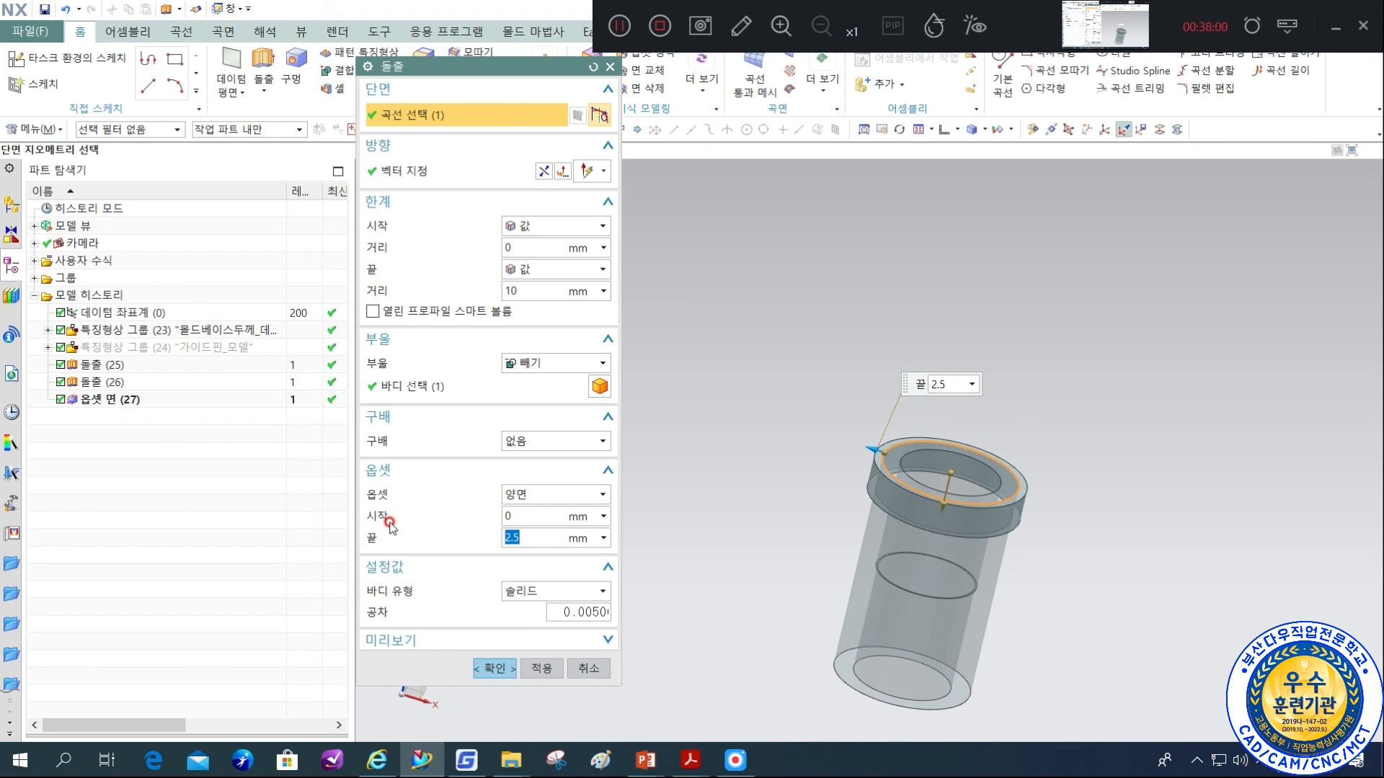
# Set the Boolean option to 결합 and create the flange united with the bushing body.
pyautogui.click(526, 364)
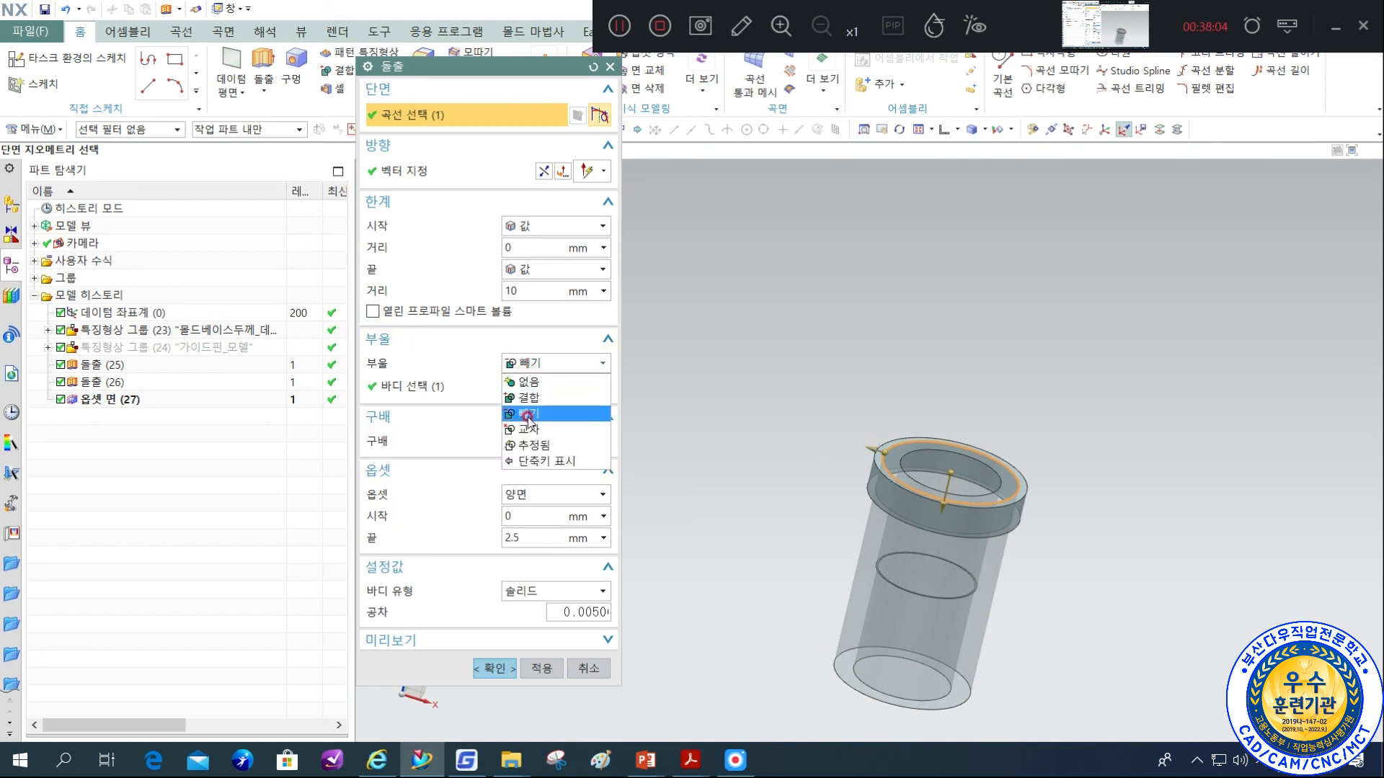
pyautogui.click(536, 398)
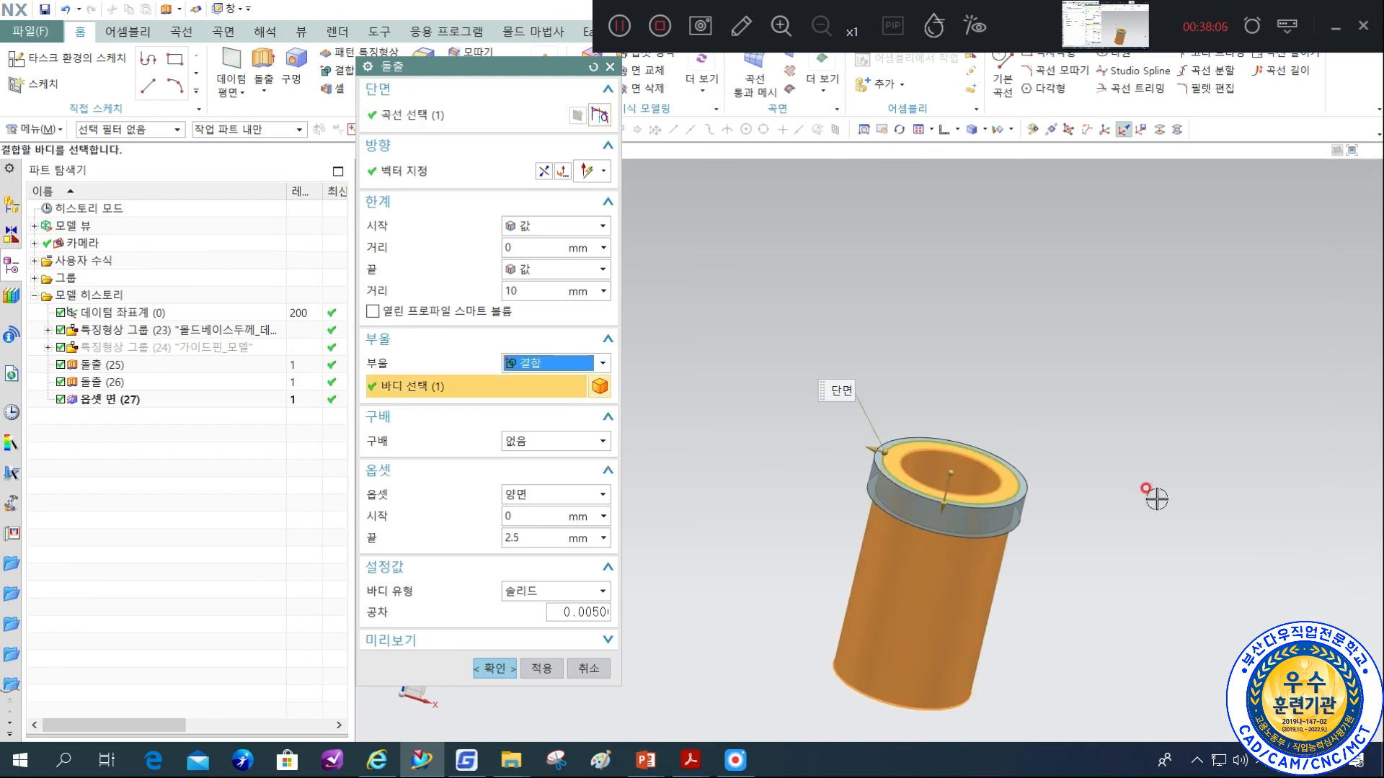
pyautogui.click(506, 668)
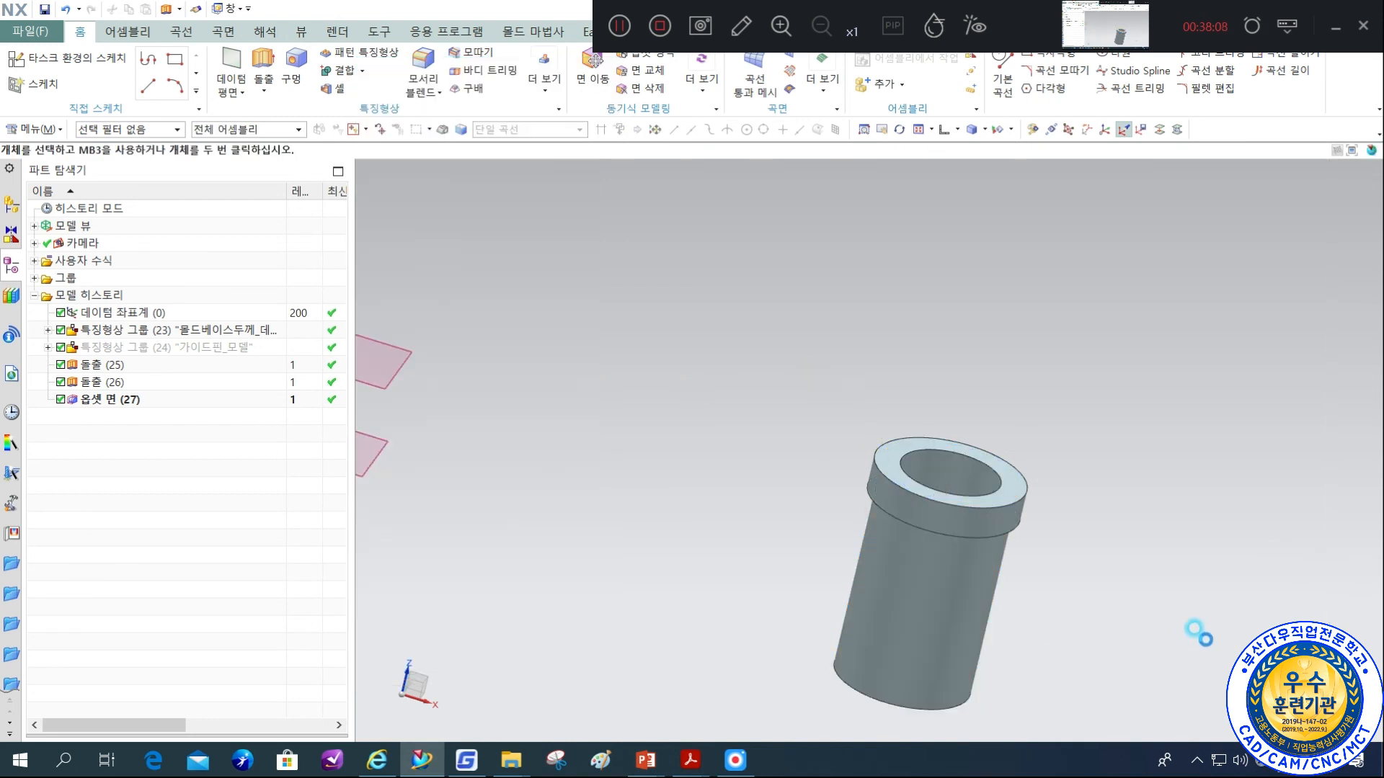
# Start an extrusion from the body's circular edge at the flange shoulder and set its end distance to 3 mm.
pyautogui.moveTo(1045, 531); pyautogui.dragTo(1020, 401, button='middle')
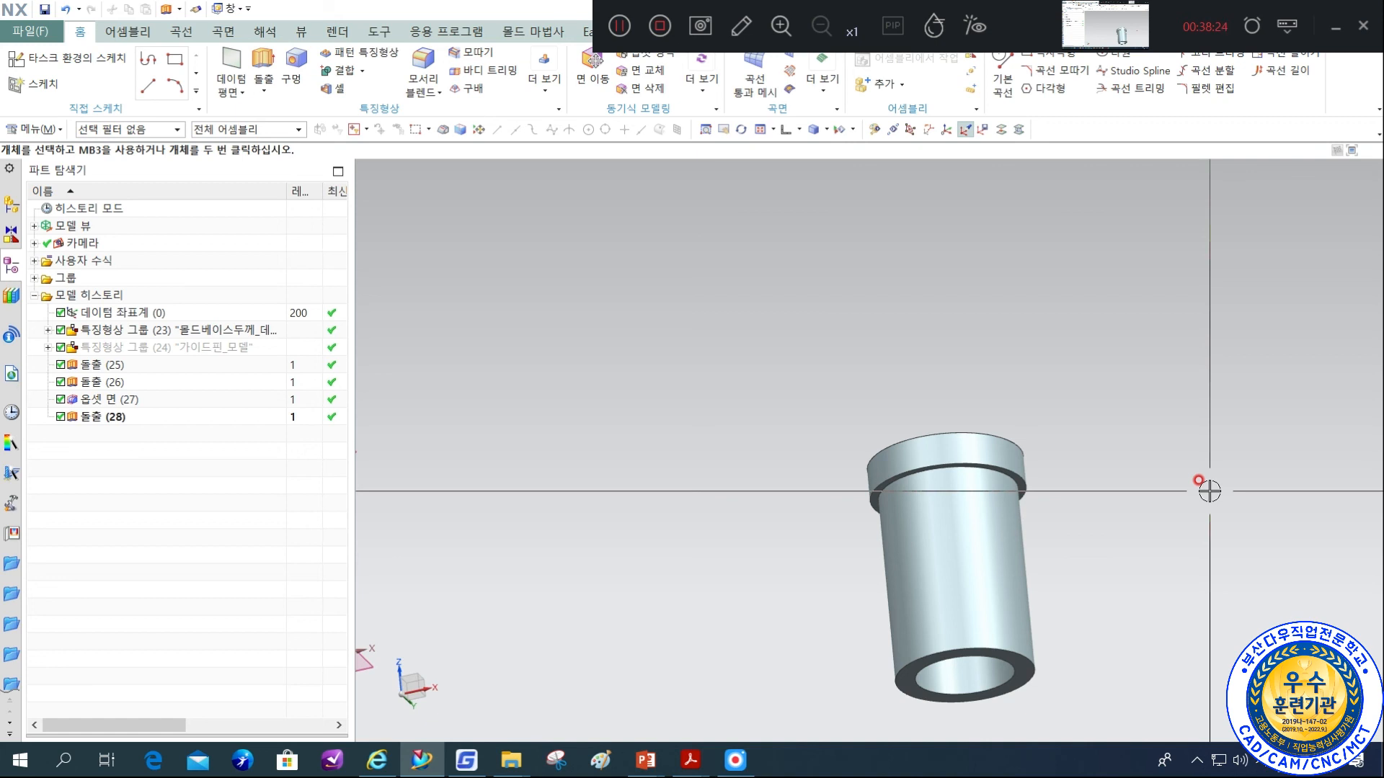
pyautogui.moveTo(1211, 469); pyautogui.dragTo(966, 266, button='middle')
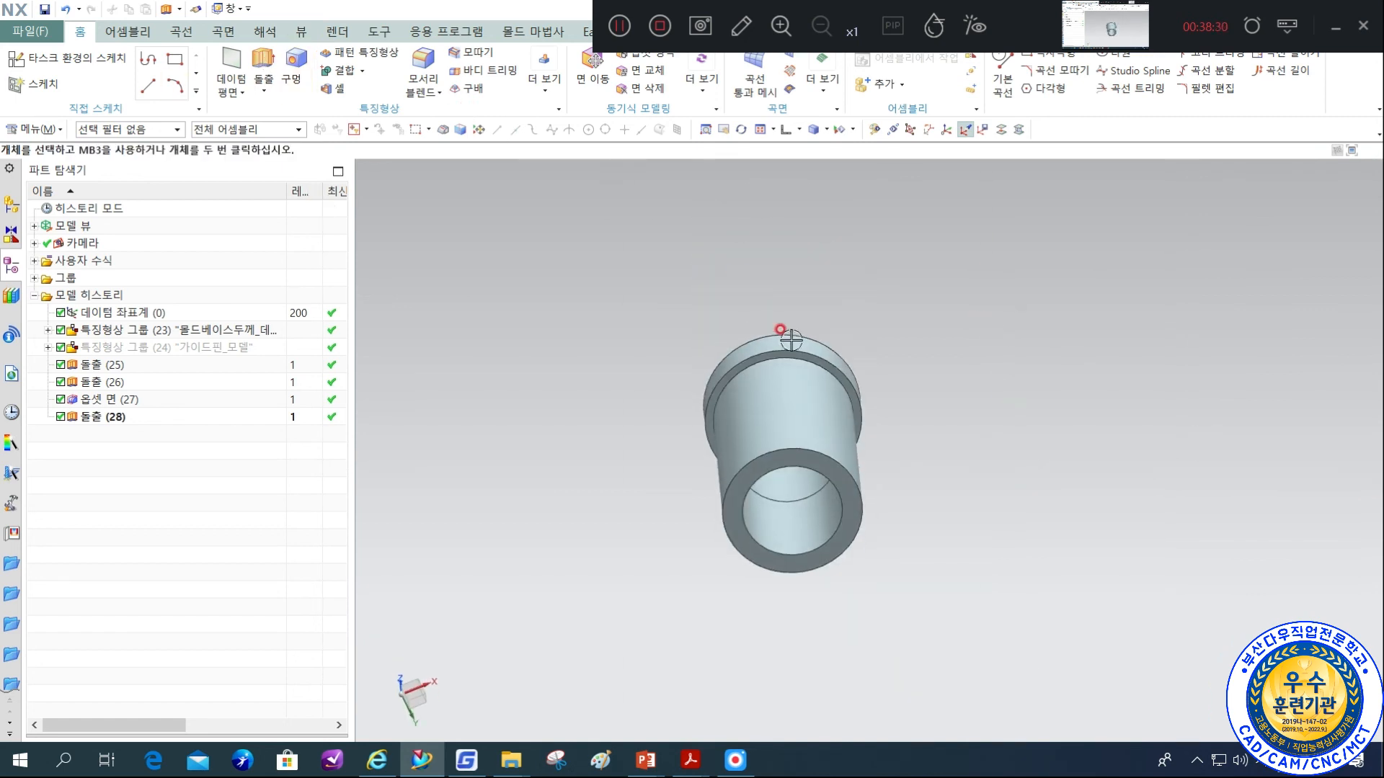
pyautogui.moveTo(991, 506); pyautogui.dragTo(942, 414, button='middle')
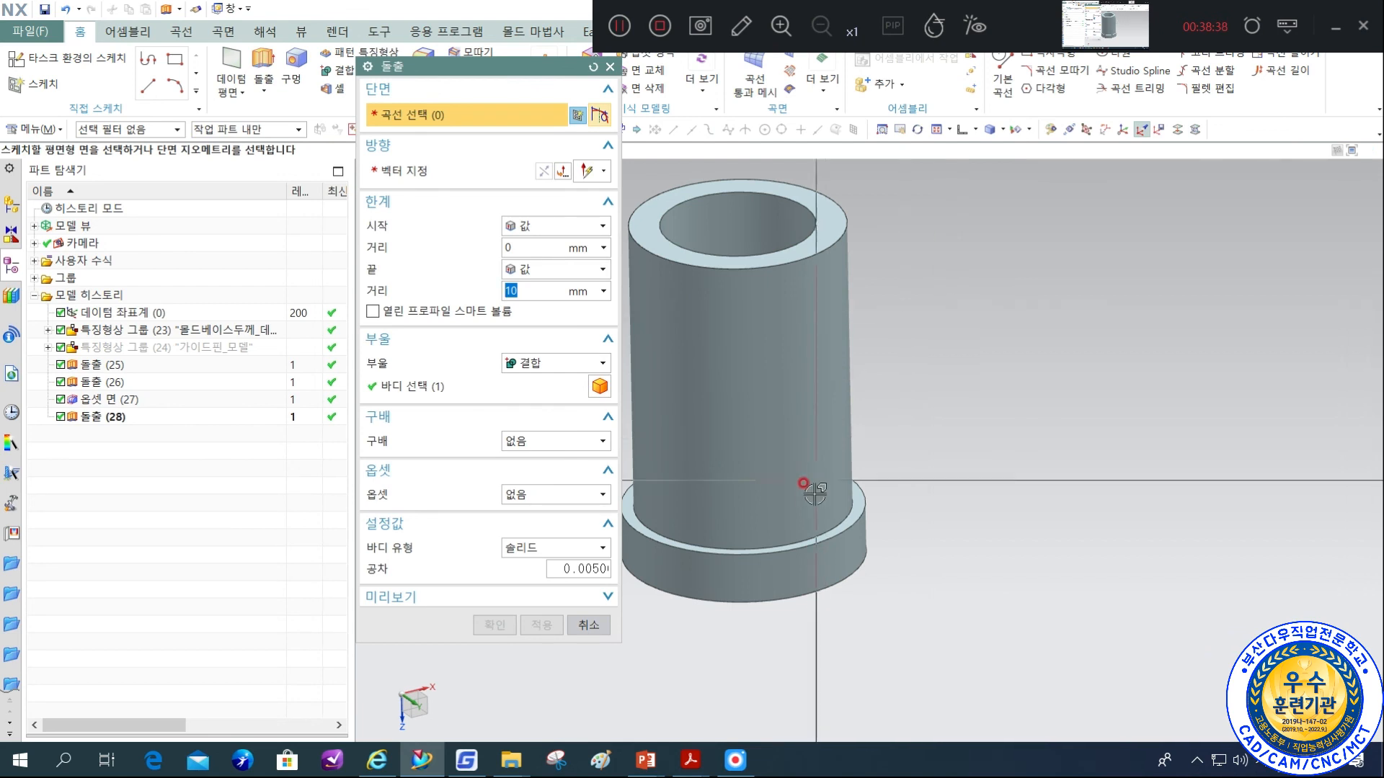
pyautogui.scroll(3, 821, 532)
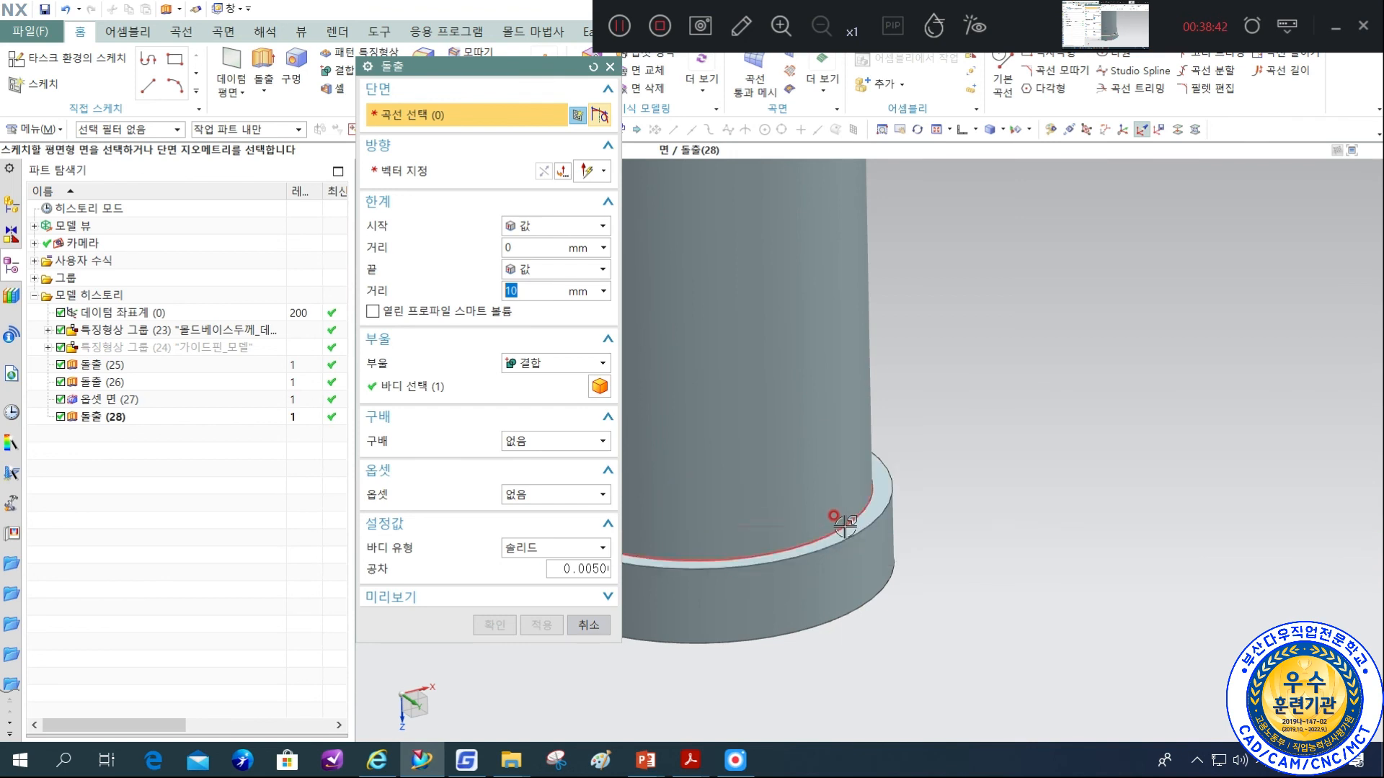
pyautogui.click(840, 532)
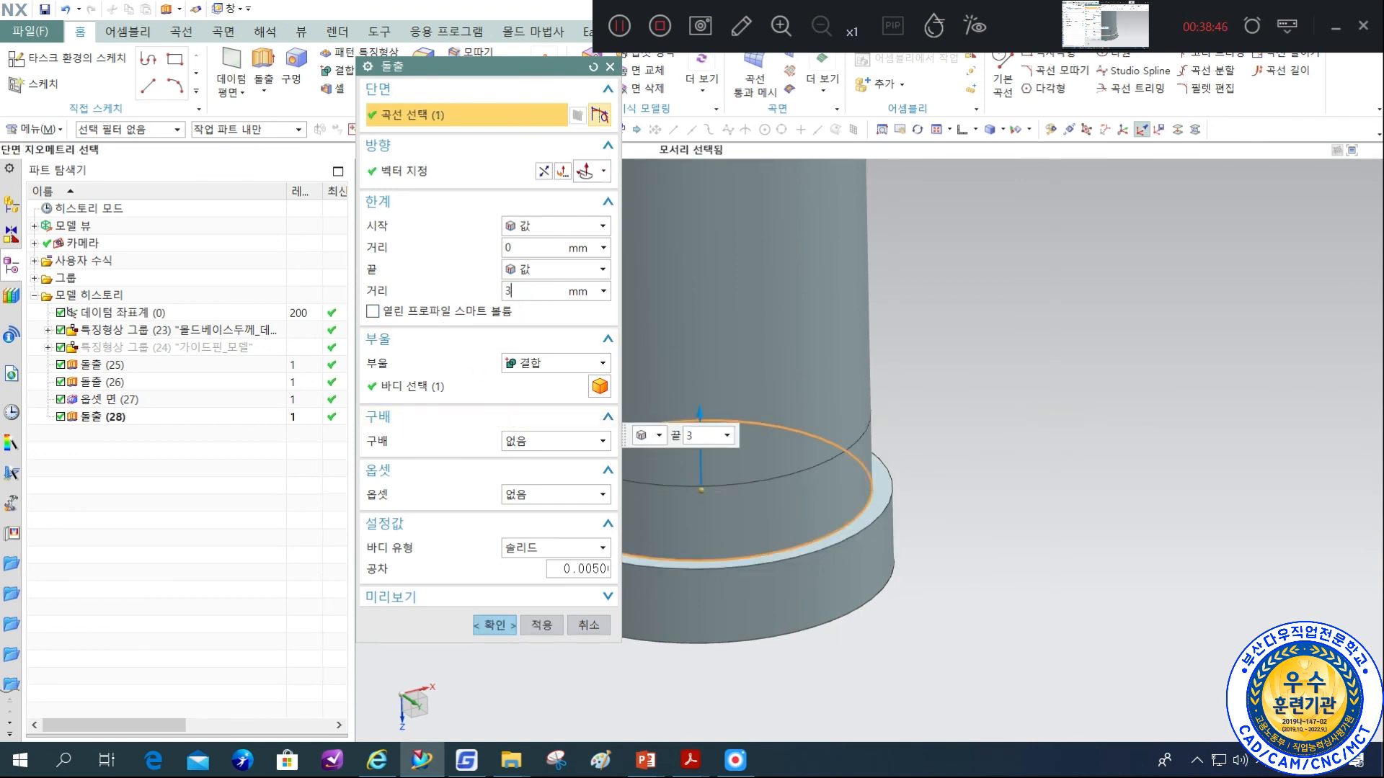
pyautogui.press('Return')
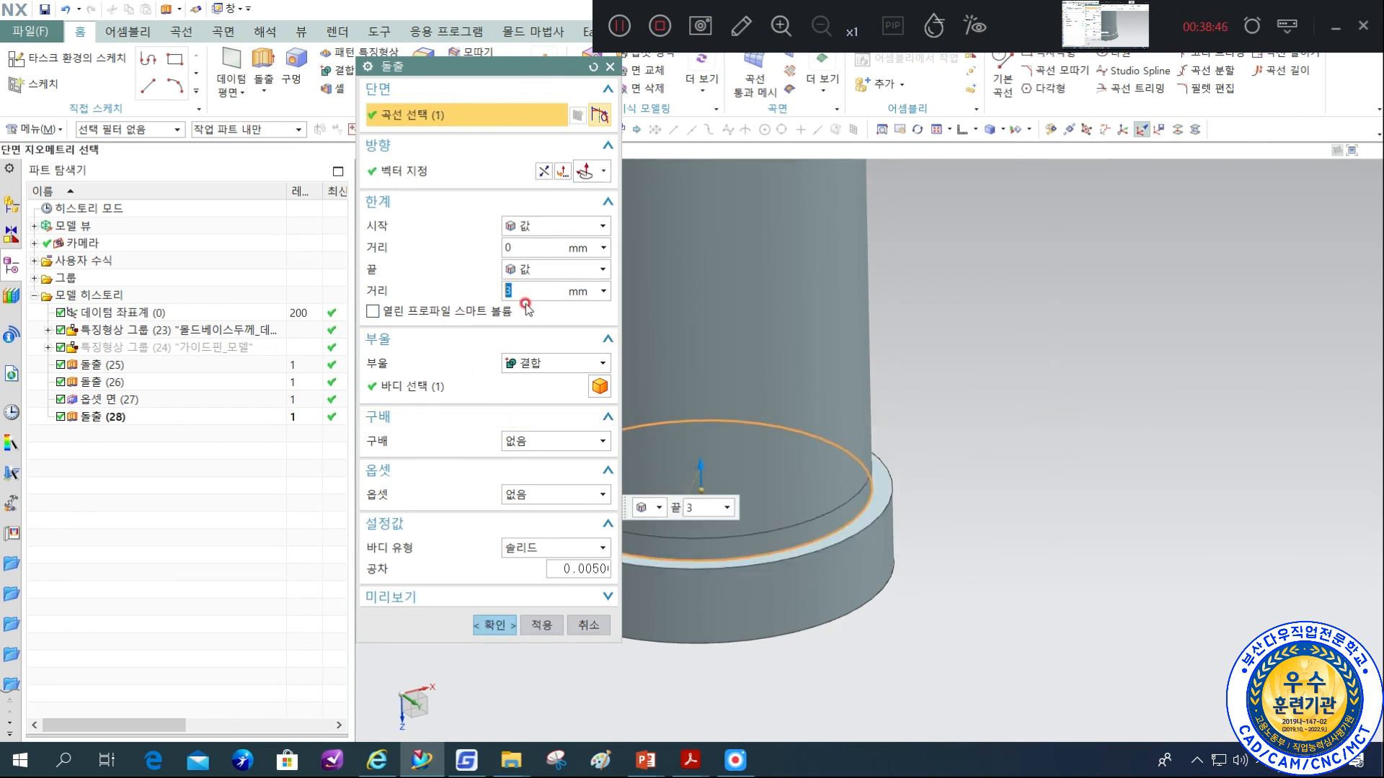
# Apply a two-sided offset (양면) to the shoulder-edge extrusion with a start of -0.5 mm and an end of 10 mm.
pyautogui.click(558, 494)
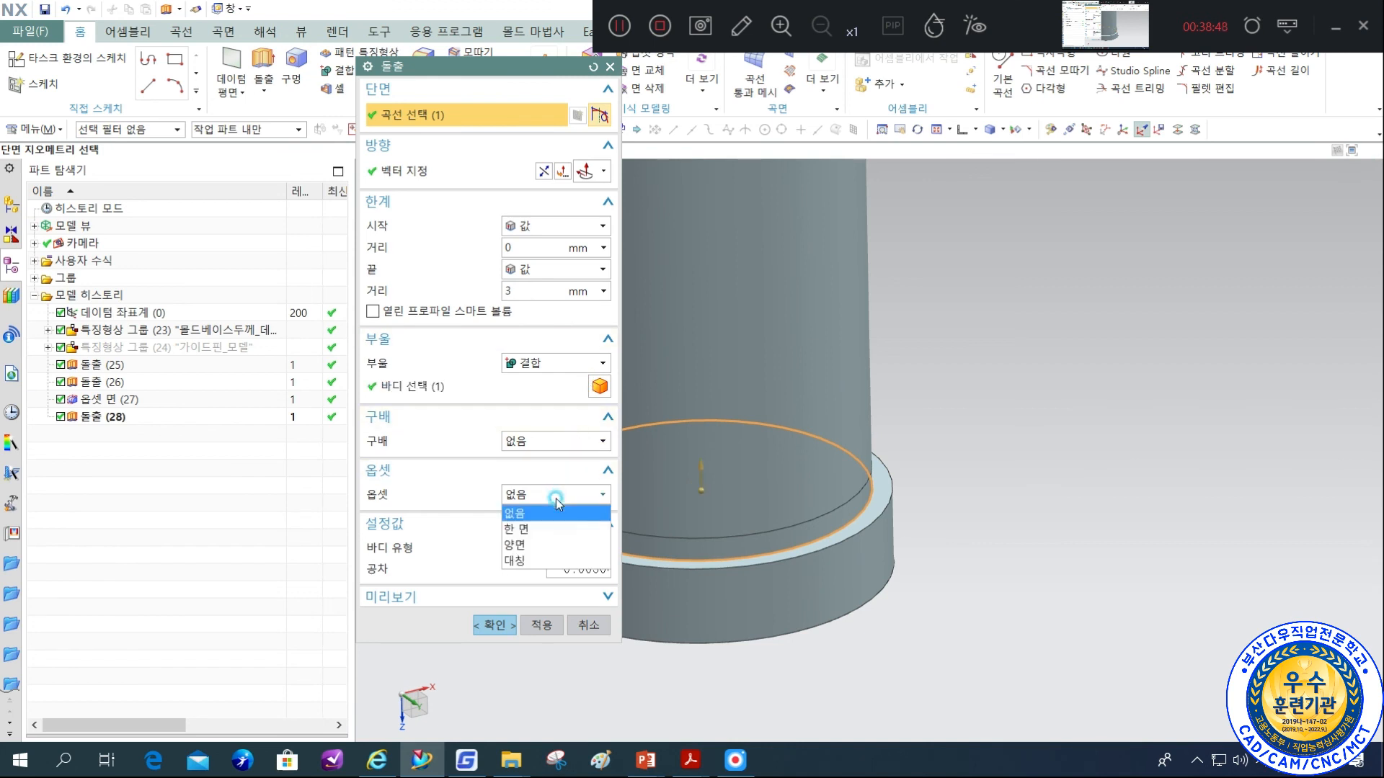
pyautogui.click(558, 546)
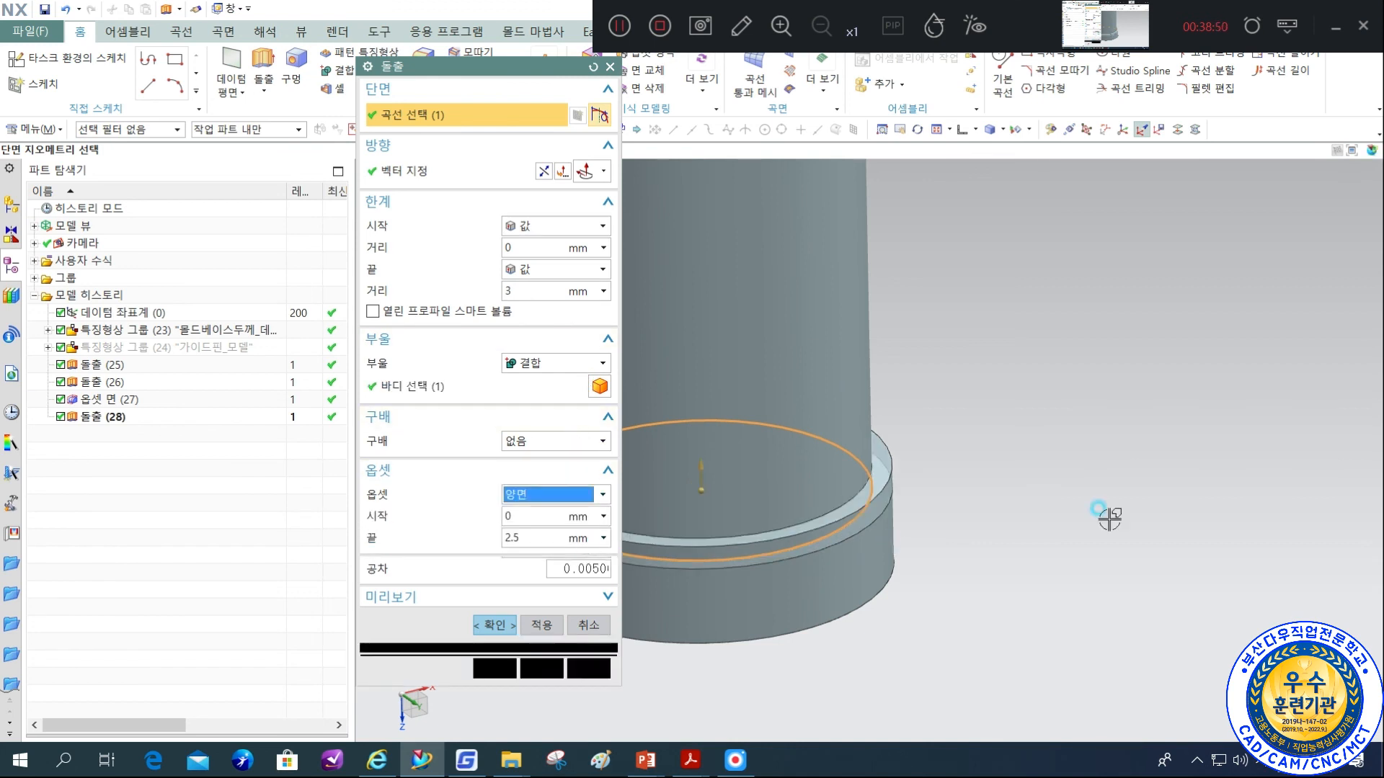
pyautogui.click(520, 515)
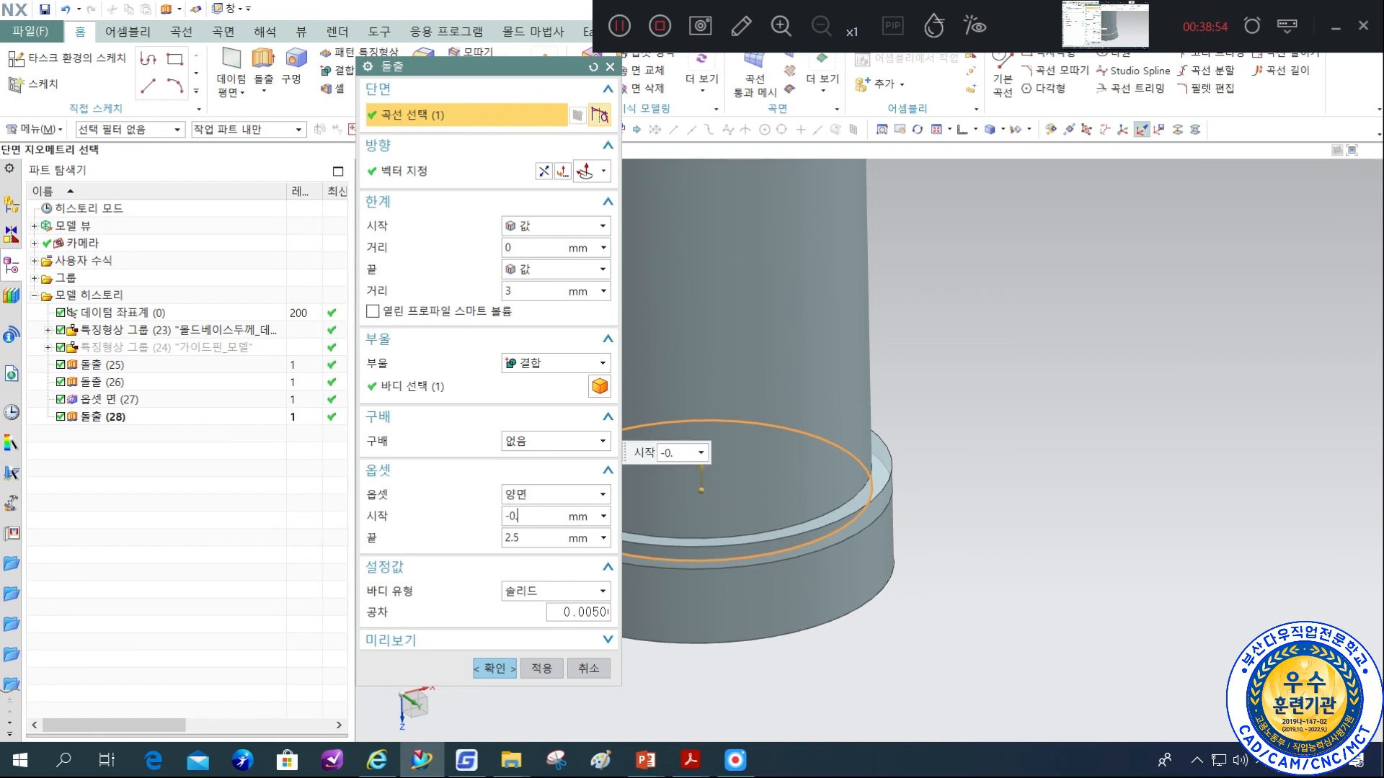
pyautogui.write('-0.5')
pyautogui.press('Return')
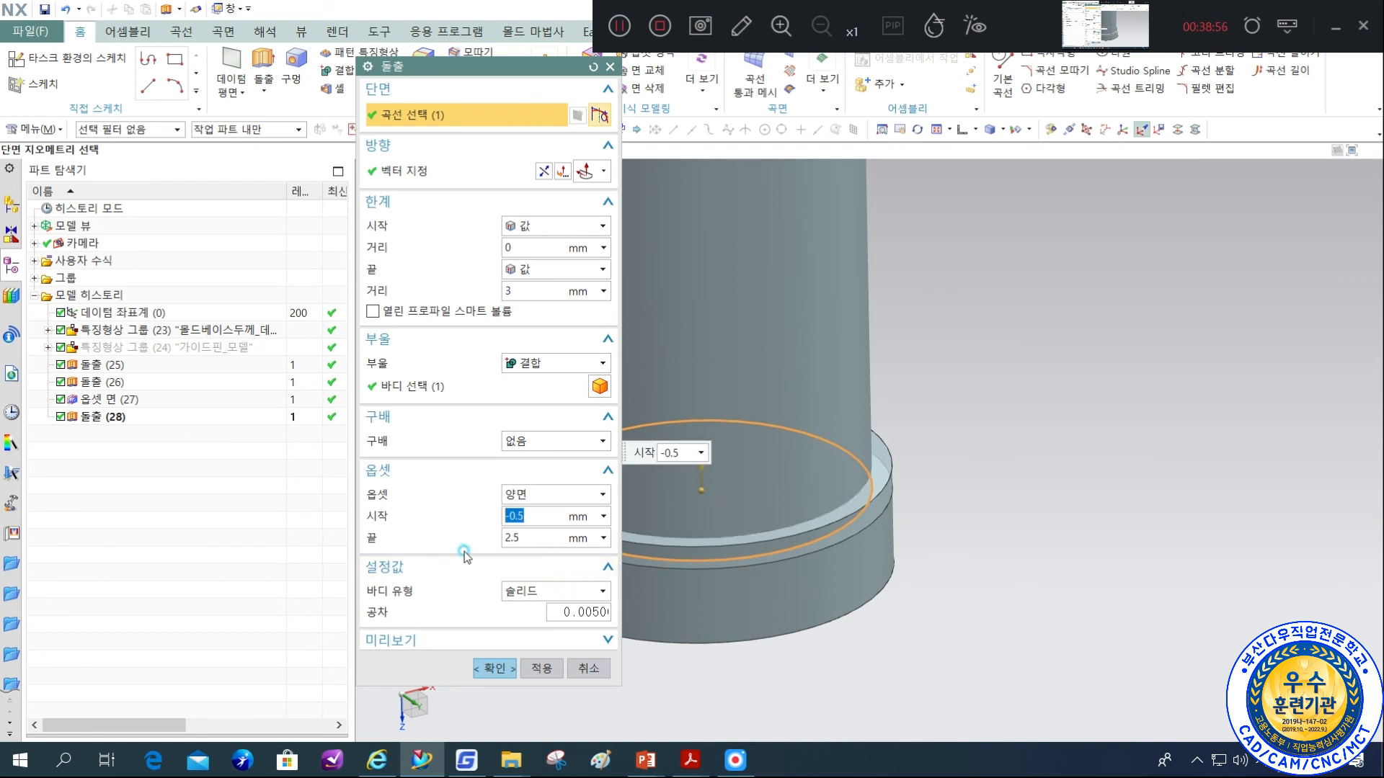
pyautogui.click(534, 537)
pyautogui.write('10')
pyautogui.press('Return')
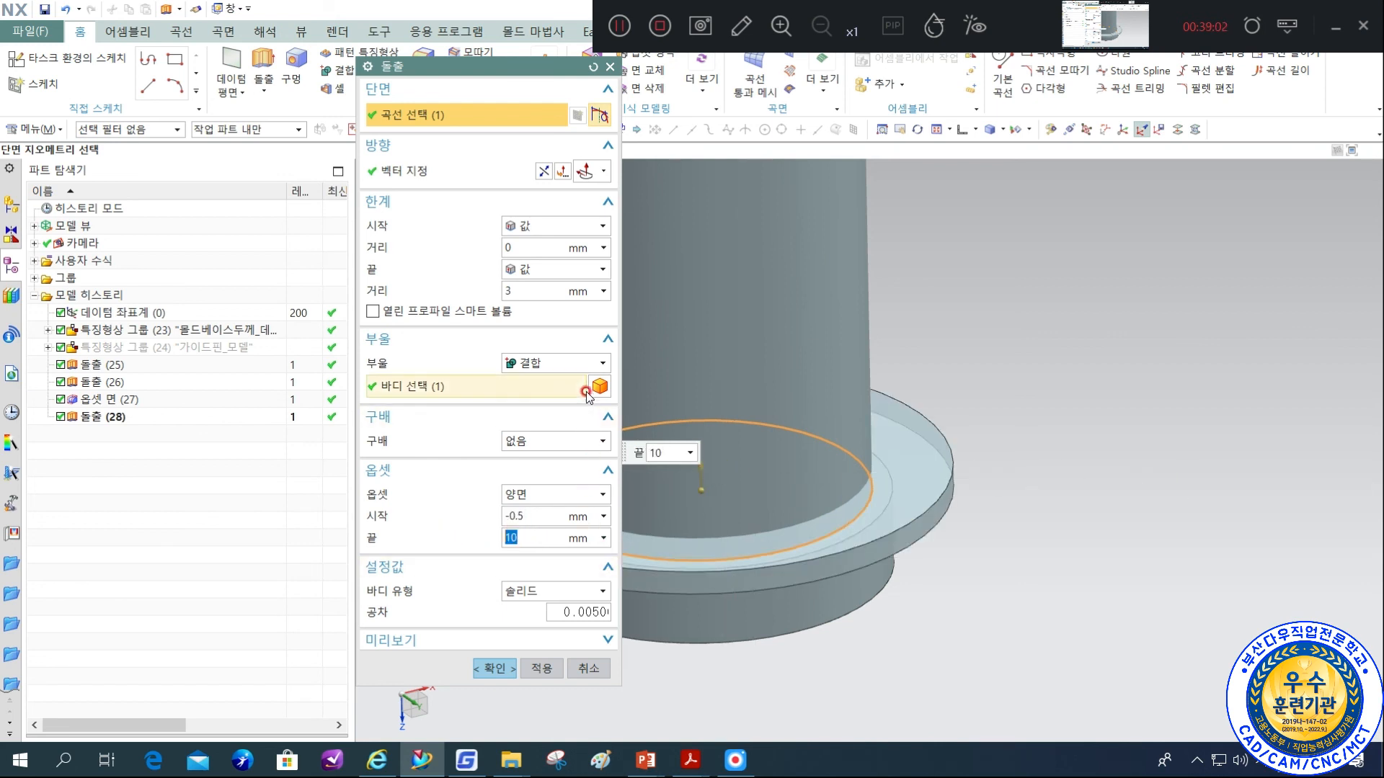
# Set the extrusion's Boolean option to 빼기 and cut the undercut into the bushing body beside the flange.
pyautogui.click(585, 362)
pyautogui.click(560, 395)
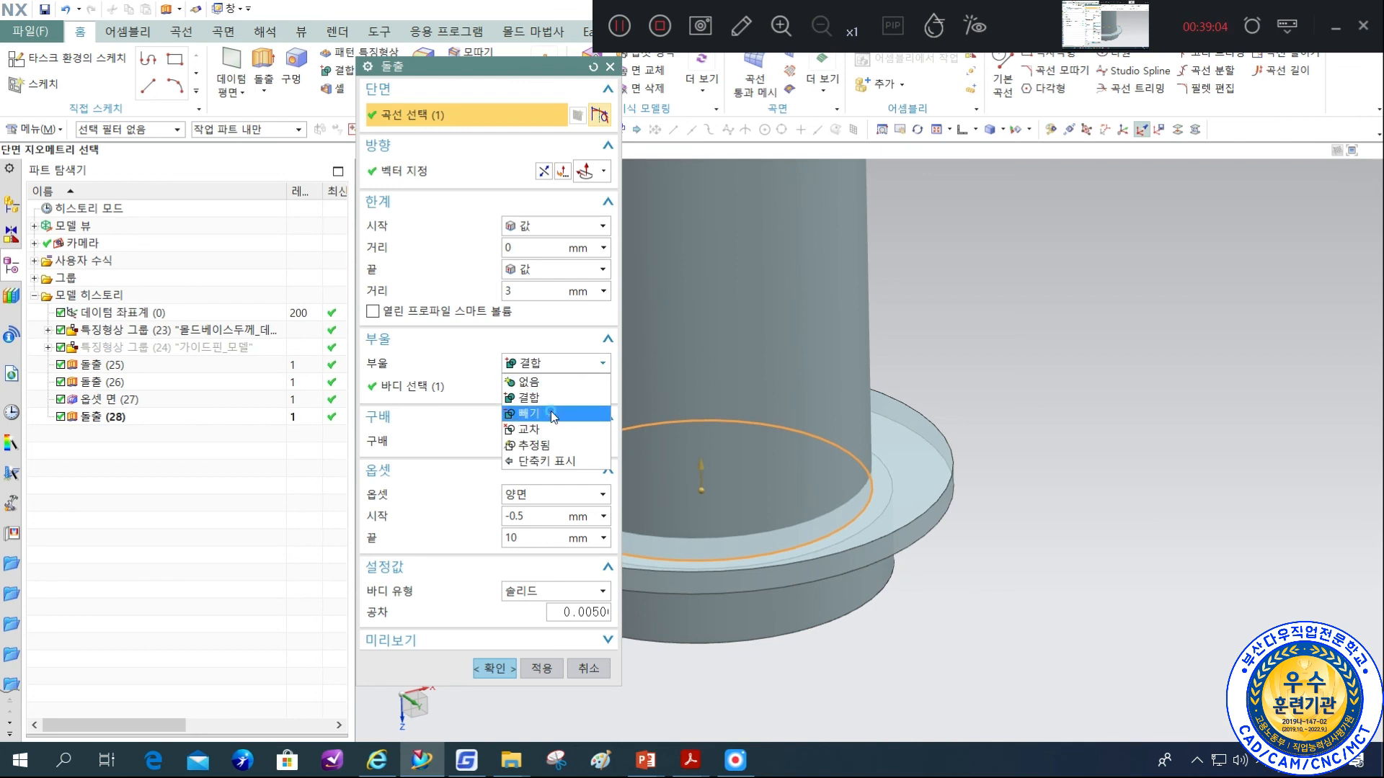
pyautogui.click(553, 414)
pyautogui.click(495, 669)
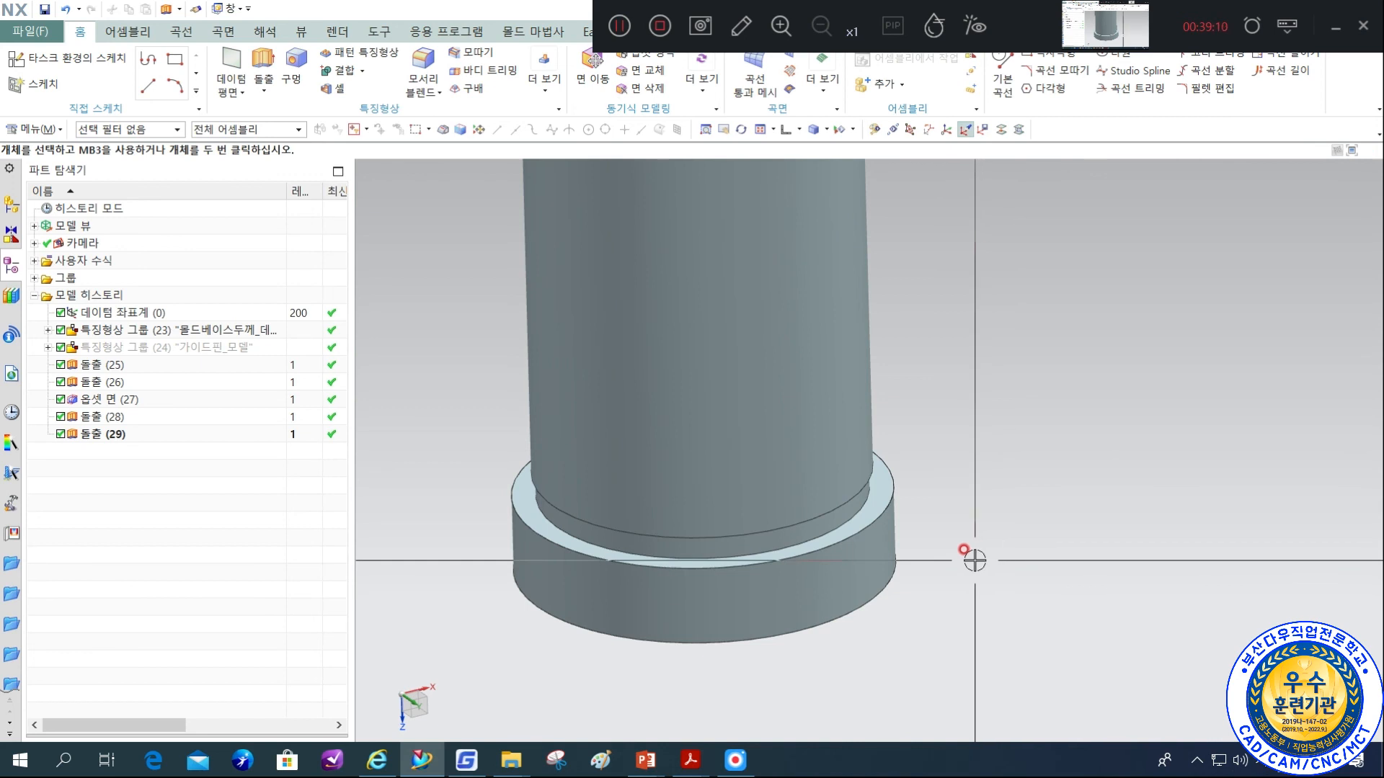
pyautogui.press('F8')
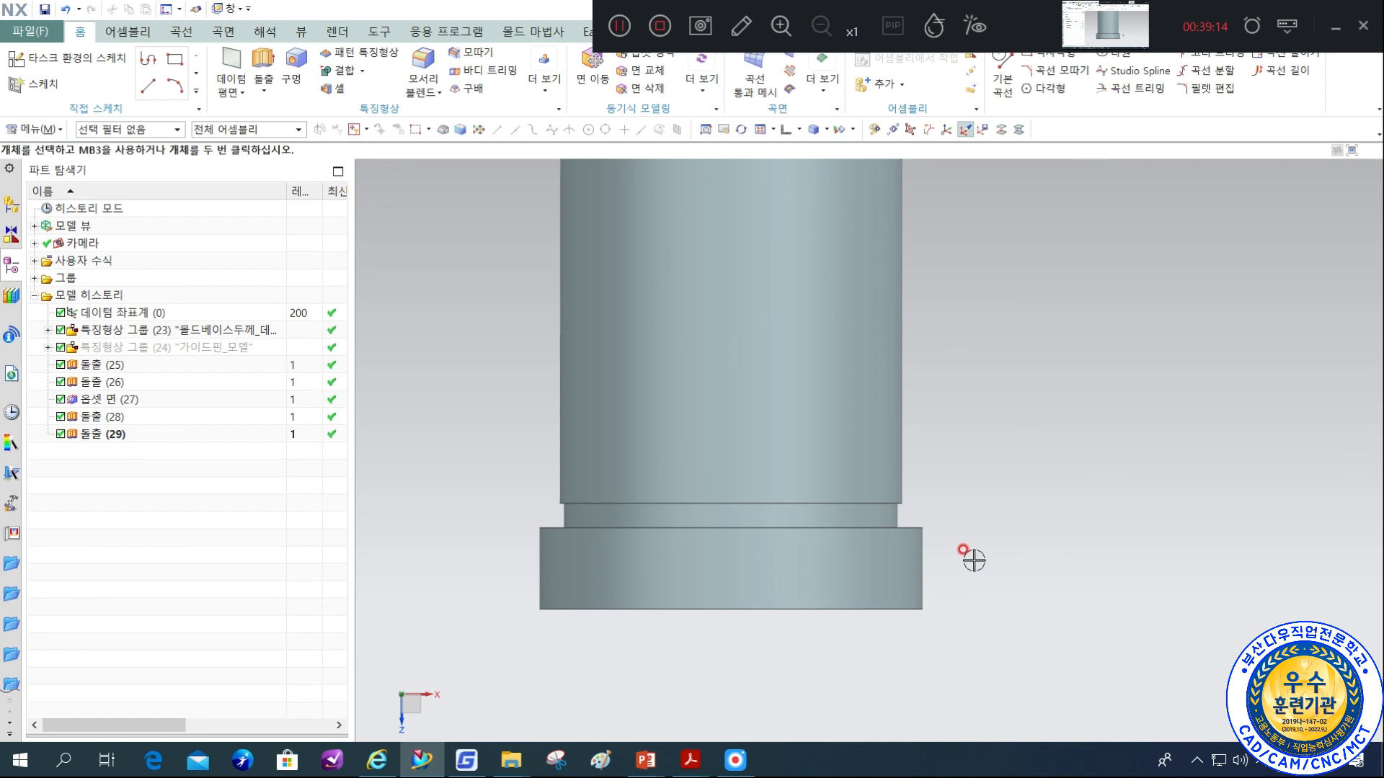
# Apply a 3 mm edge blend to the bore's inner edges at both ends of the bushing.
pyautogui.press('Home')
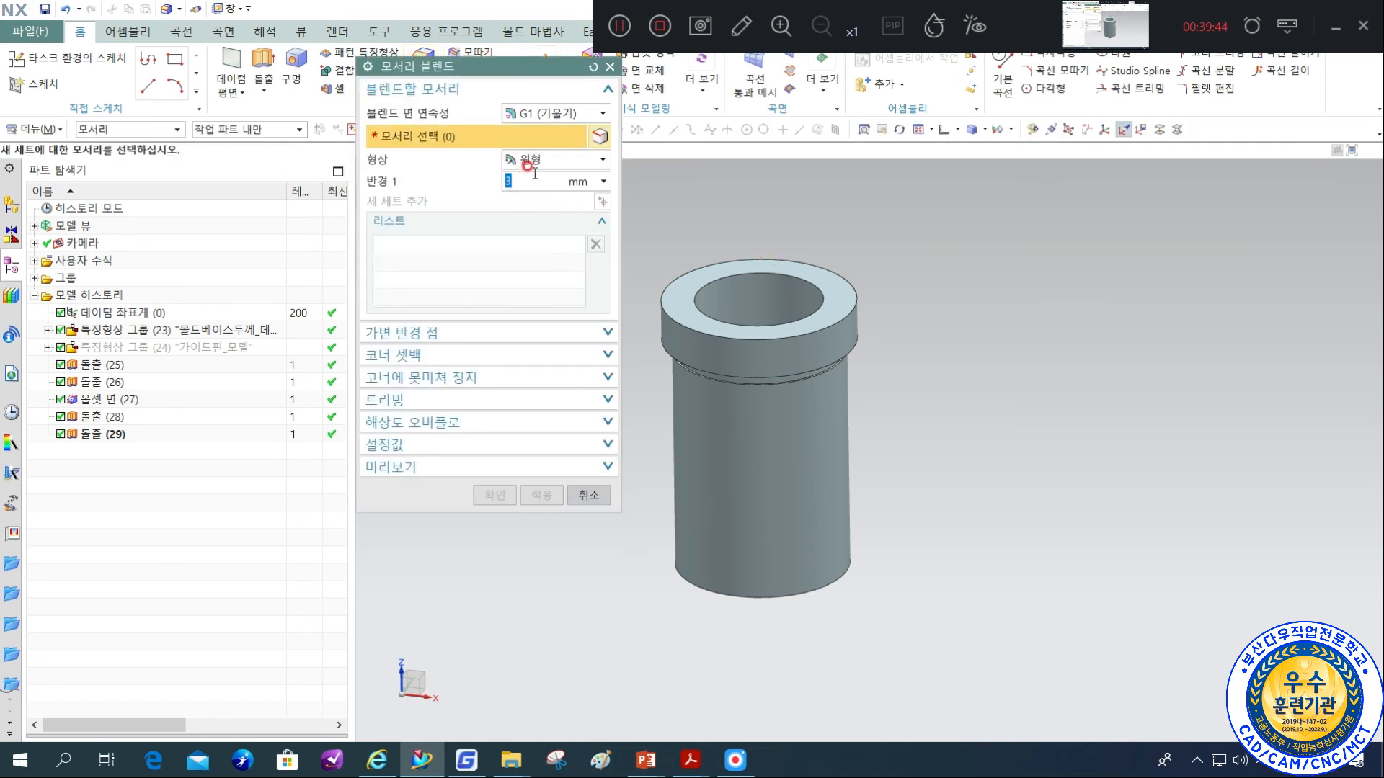
pyautogui.click(786, 272)
pyautogui.moveTo(921, 504); pyautogui.dragTo(890, 454, button='middle')
pyautogui.click(796, 663)
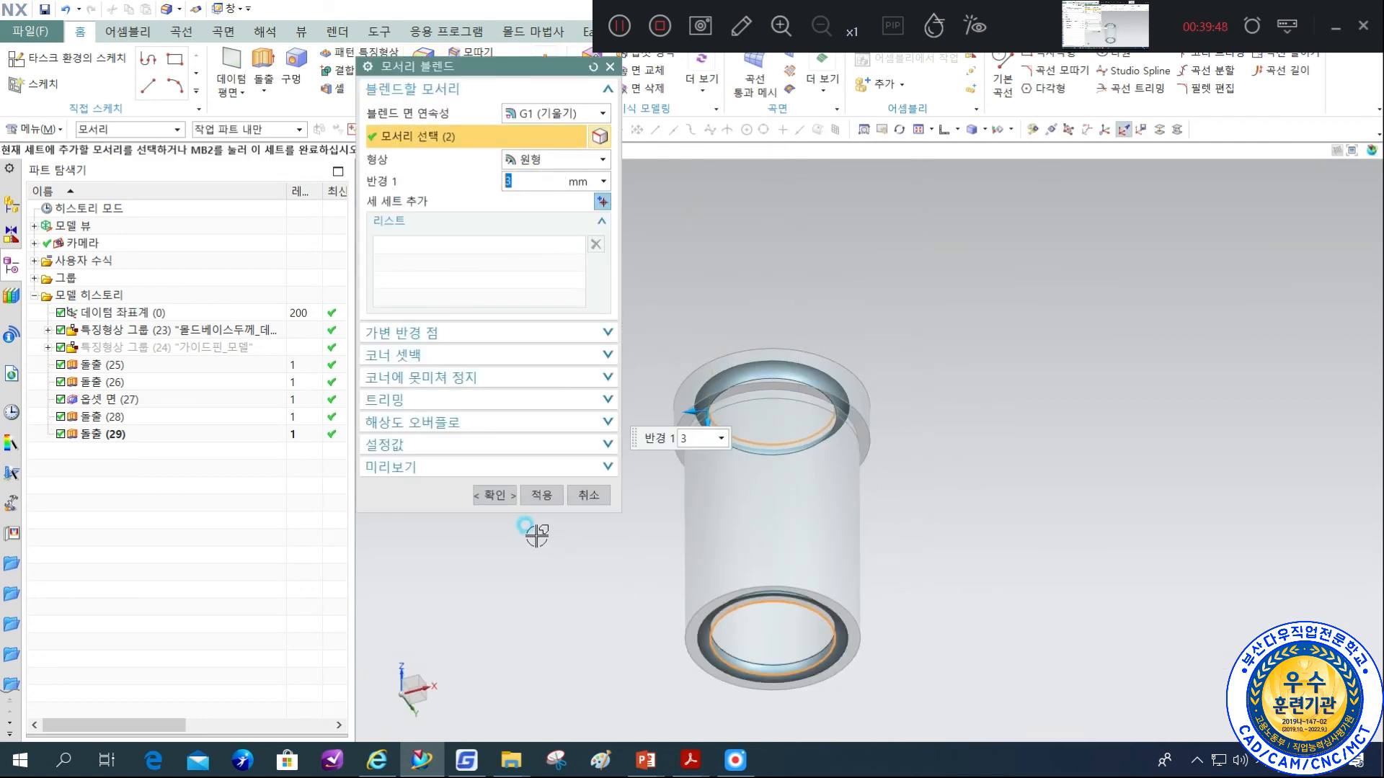
pyautogui.click(487, 496)
# Chamfer the flange's two outer edges and the body's outer end edge symmetrically (대칭) with a distance of 1 mm.
pyautogui.moveTo(922, 477); pyautogui.dragTo(932, 521, button='middle')
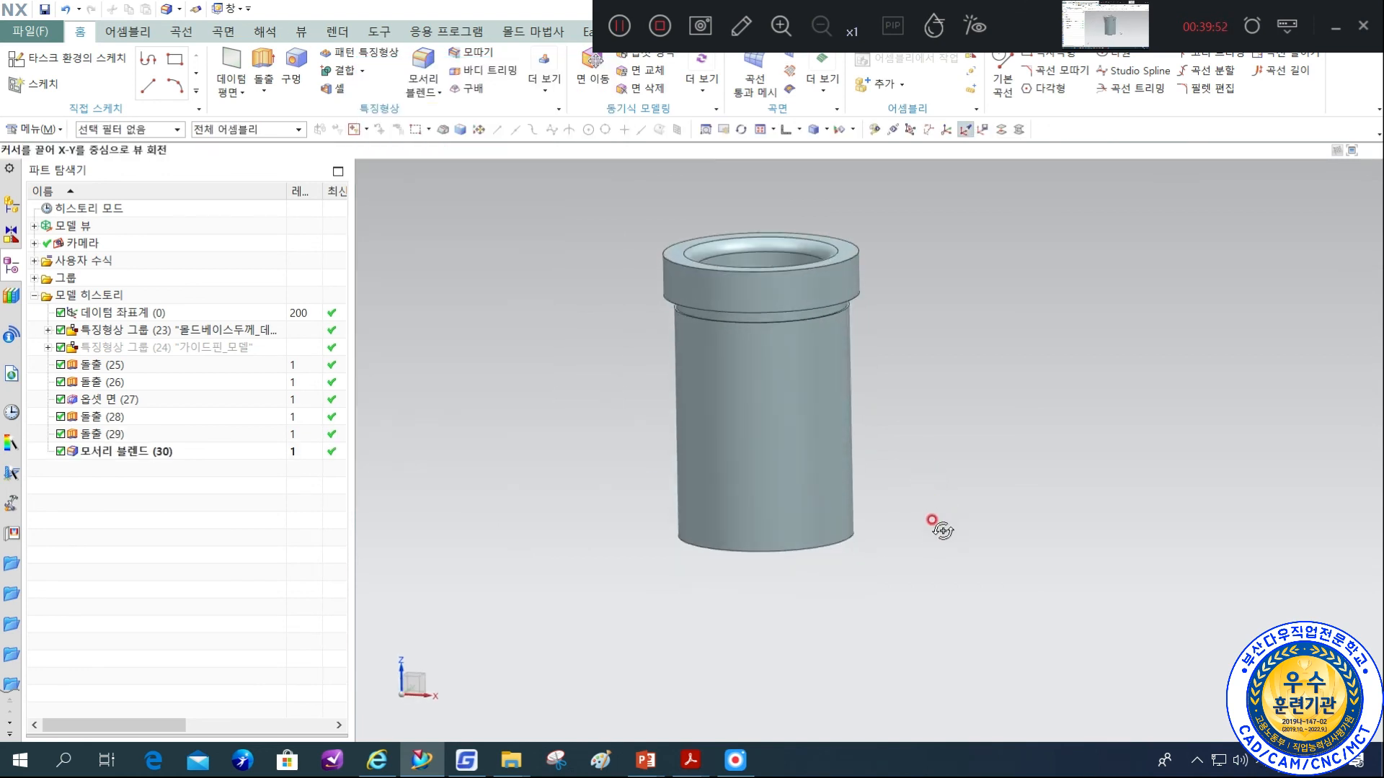
pyautogui.click(470, 55)
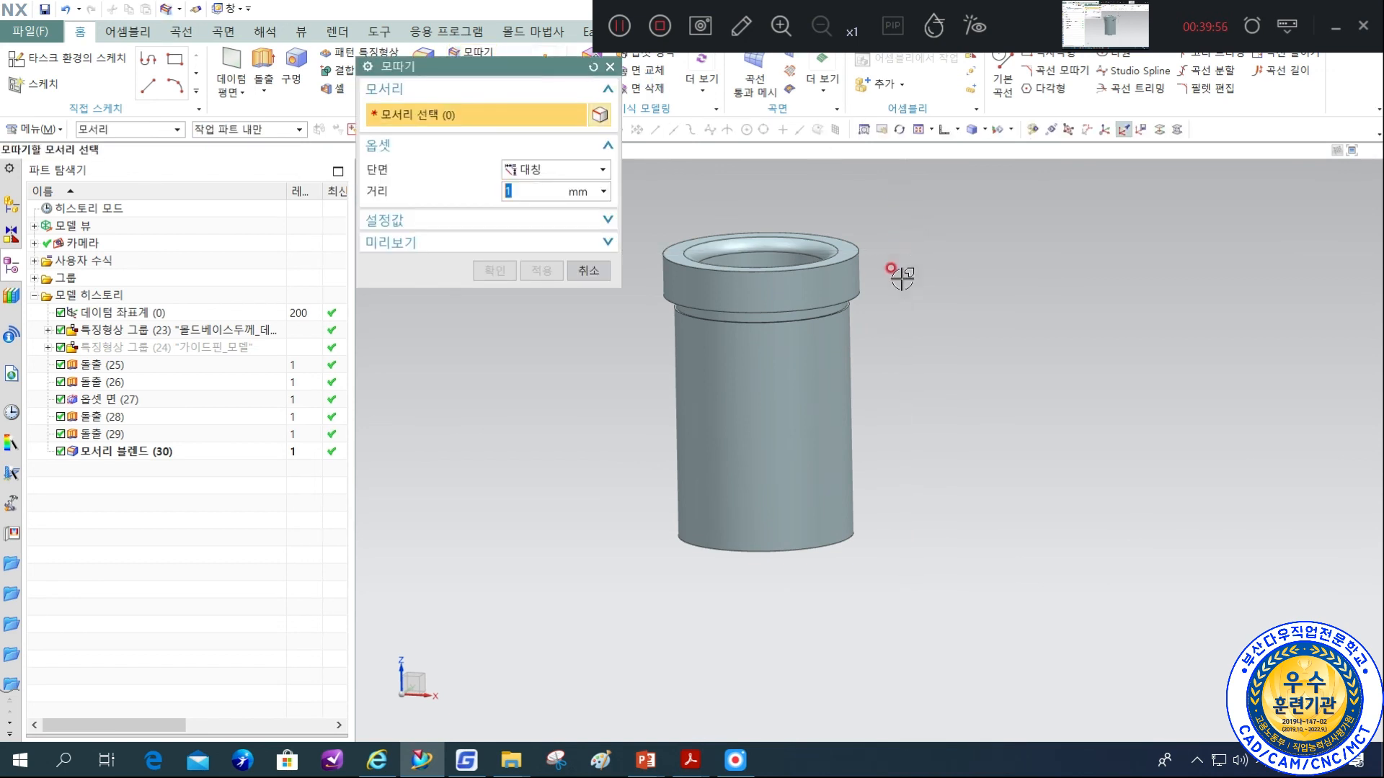
pyautogui.click(865, 293)
pyautogui.click(865, 294)
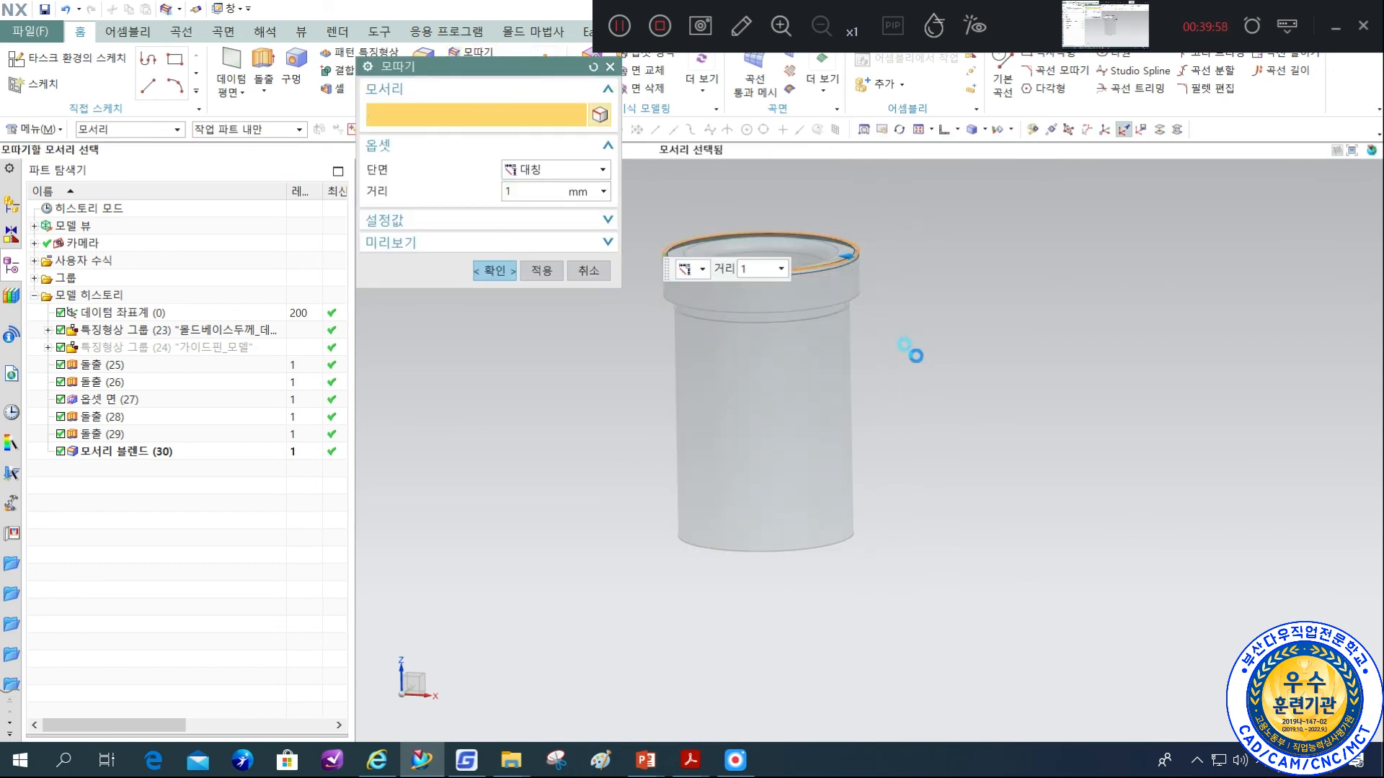
pyautogui.click(853, 541)
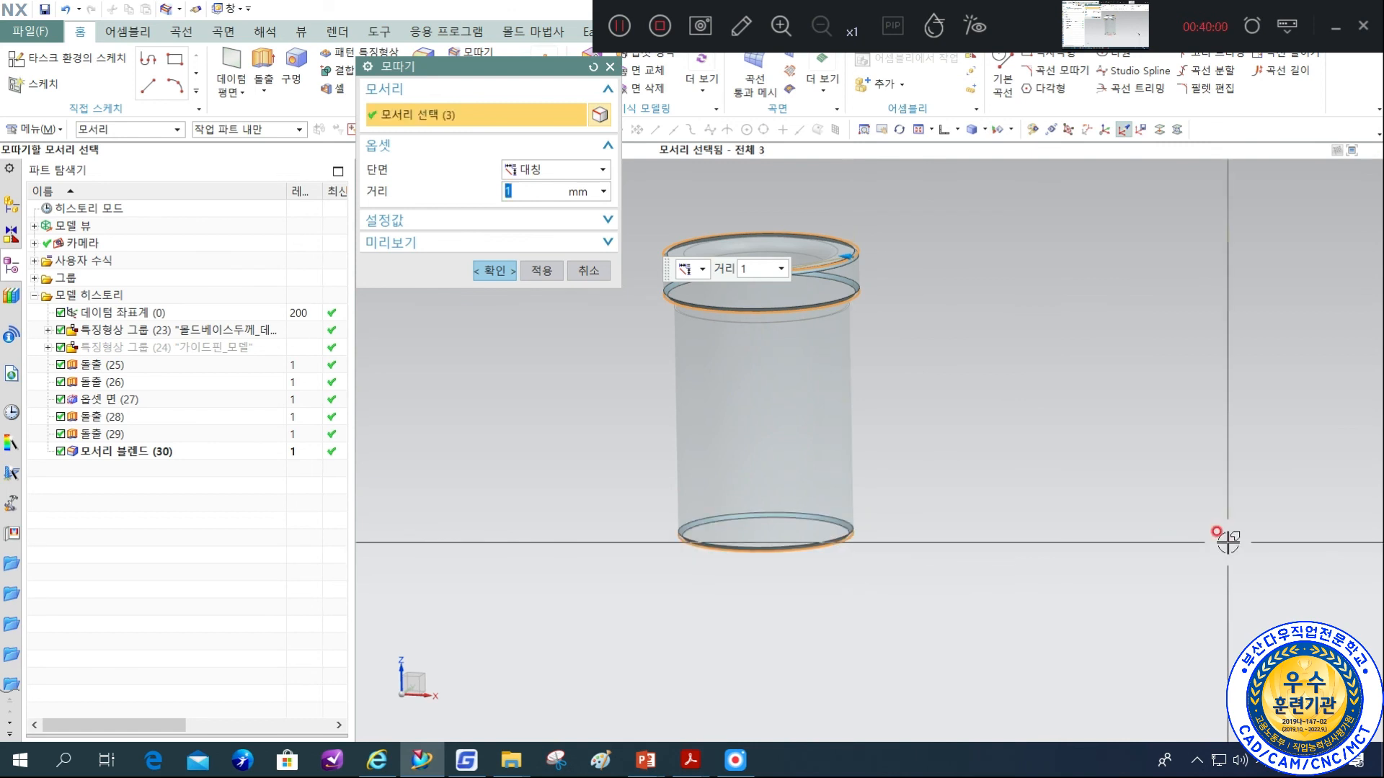
pyautogui.click(507, 274)
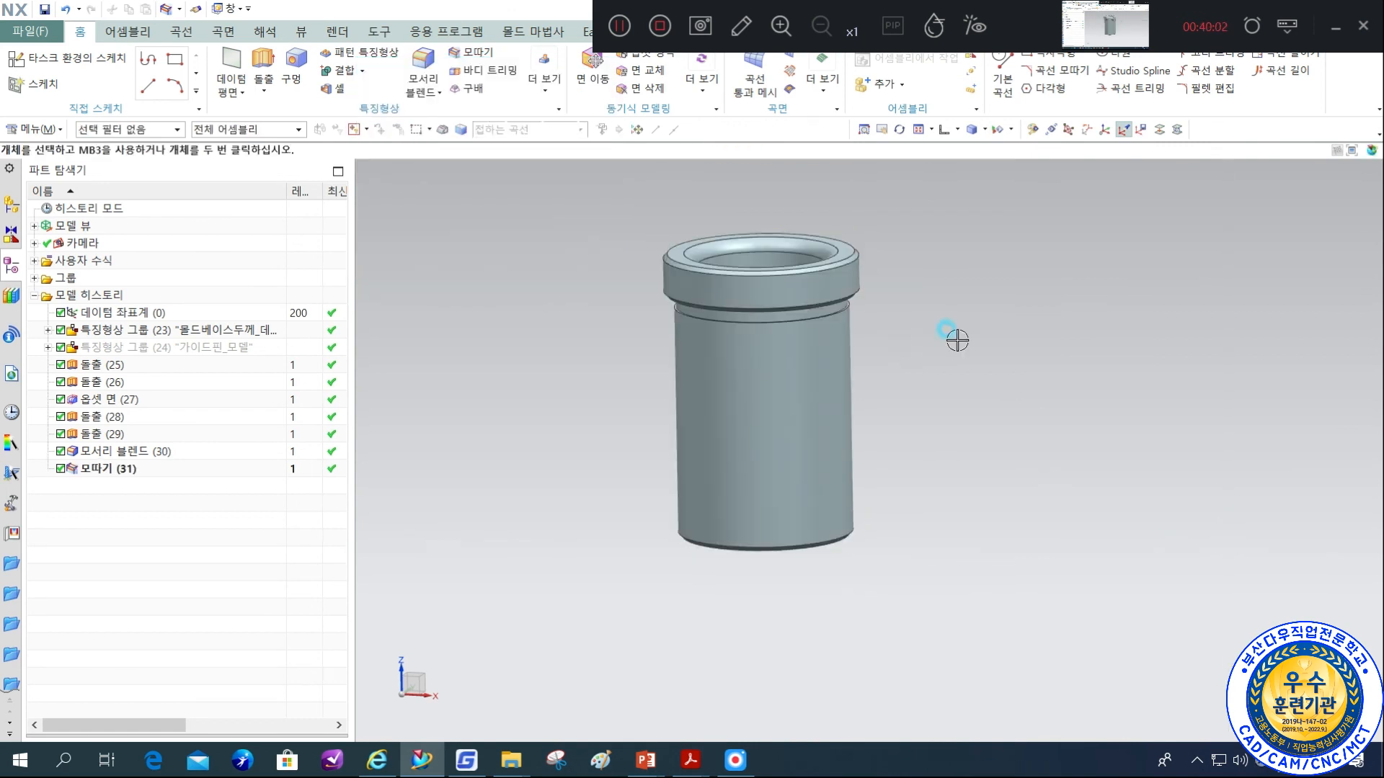
# Edit the bushing body's object display, moving it to layer 91 and changing its color to bright green.
pyautogui.moveTo(933, 333); pyautogui.dragTo(896, 346, button='middle')
pyautogui.hotkey('ctrl', 'j')
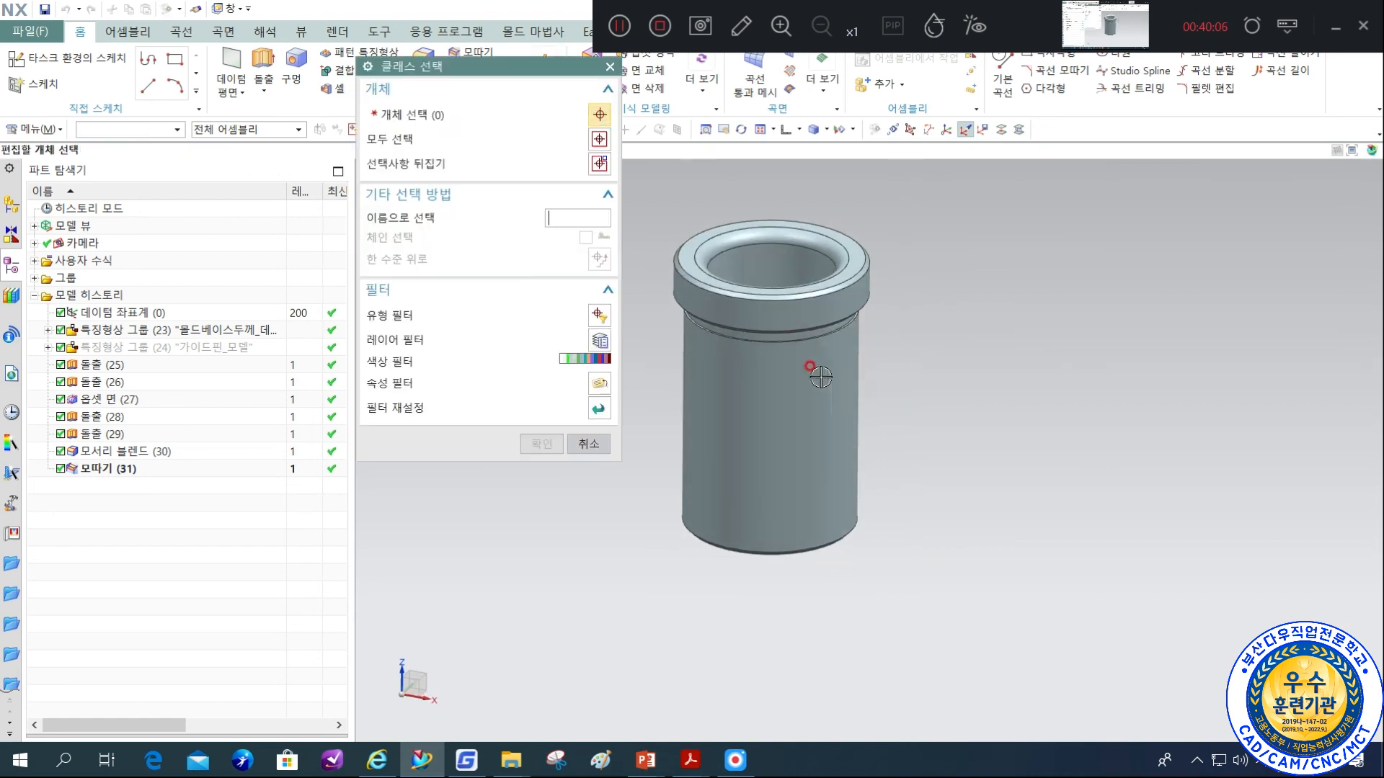
pyautogui.click(820, 378)
pyautogui.middleClick(955, 368)
pyautogui.write('91')
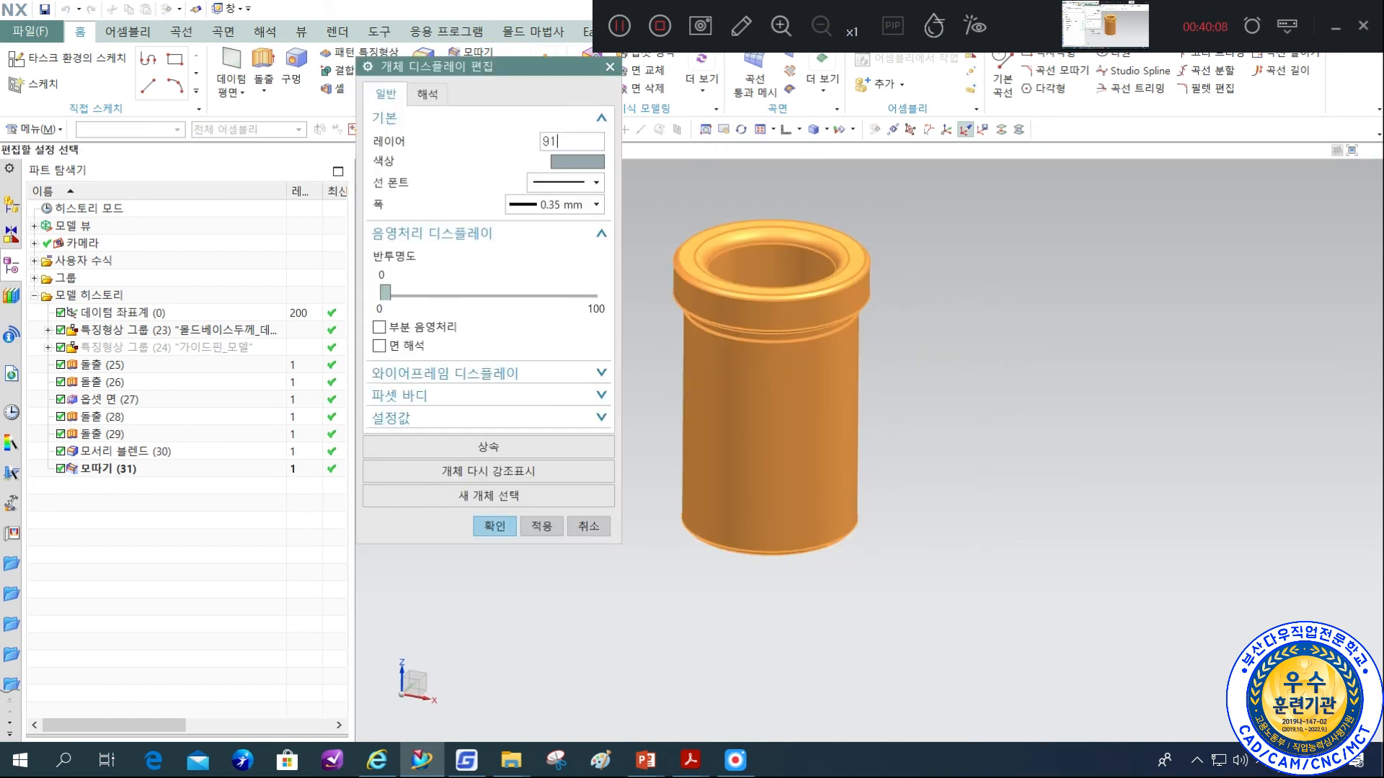
pyautogui.click(577, 160)
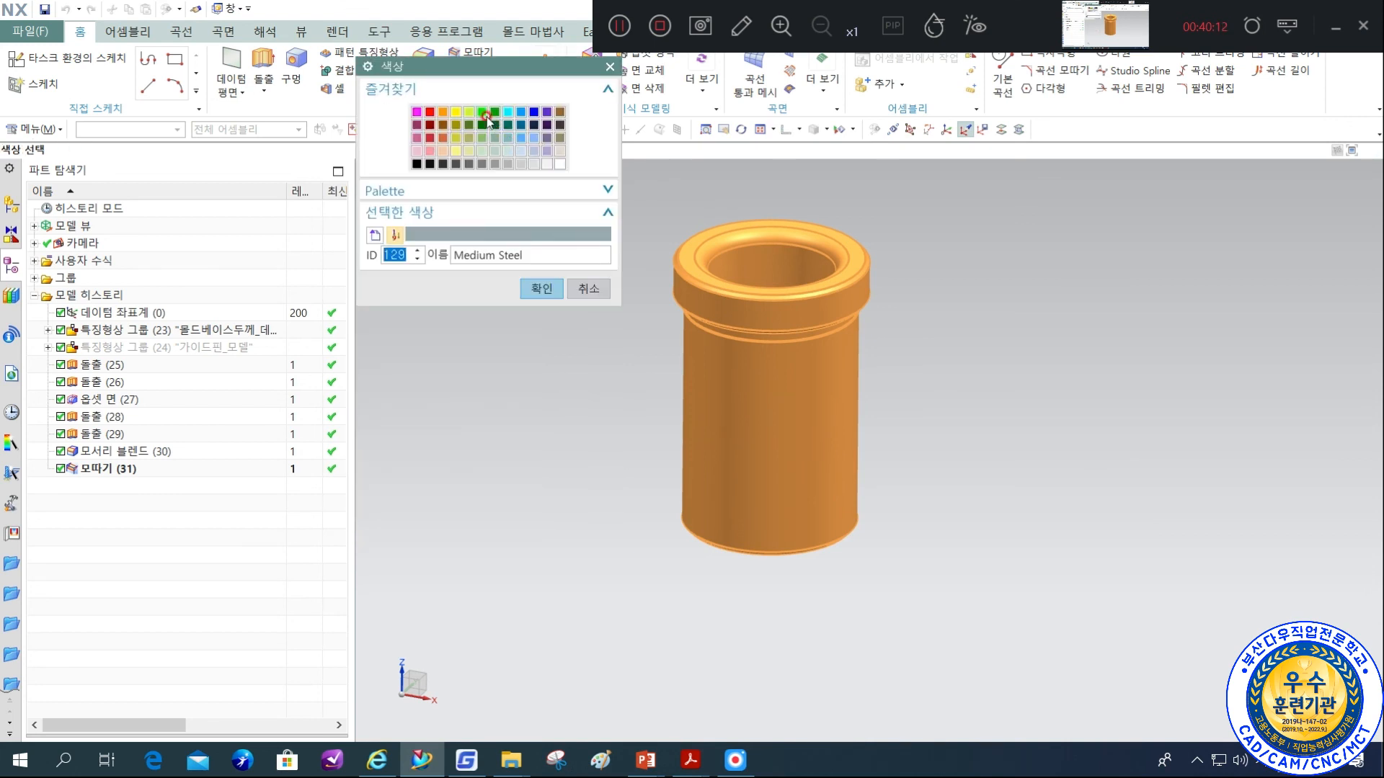
pyautogui.click(481, 111)
pyautogui.click(541, 290)
pyautogui.click(547, 525)
pyautogui.click(593, 526)
pyautogui.click(776, 466)
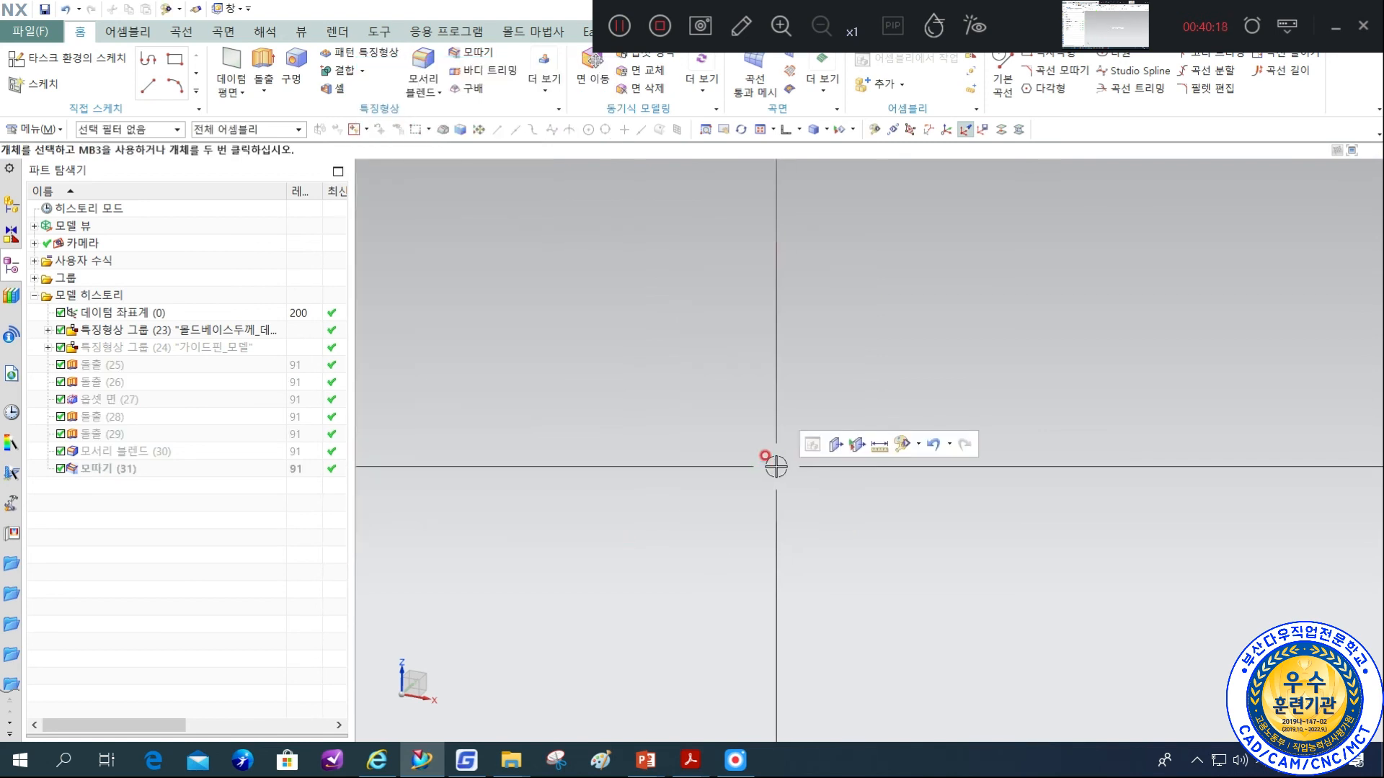
# Turn on layers 91 and 111 in the layer settings to show the bushing together with the guide pin.
pyautogui.hotkey('ctrl', 'l')
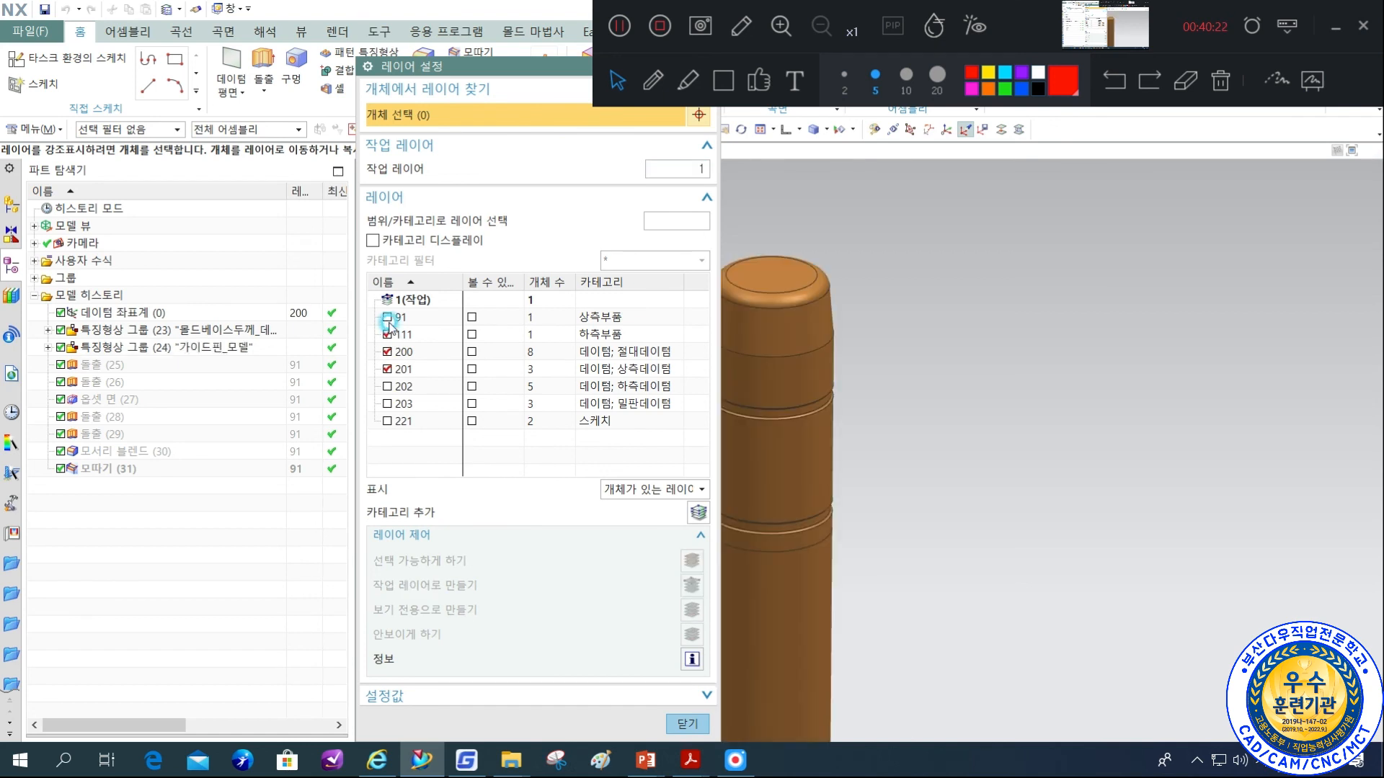
pyautogui.click(387, 317)
pyautogui.scroll(-3, 889, 402)
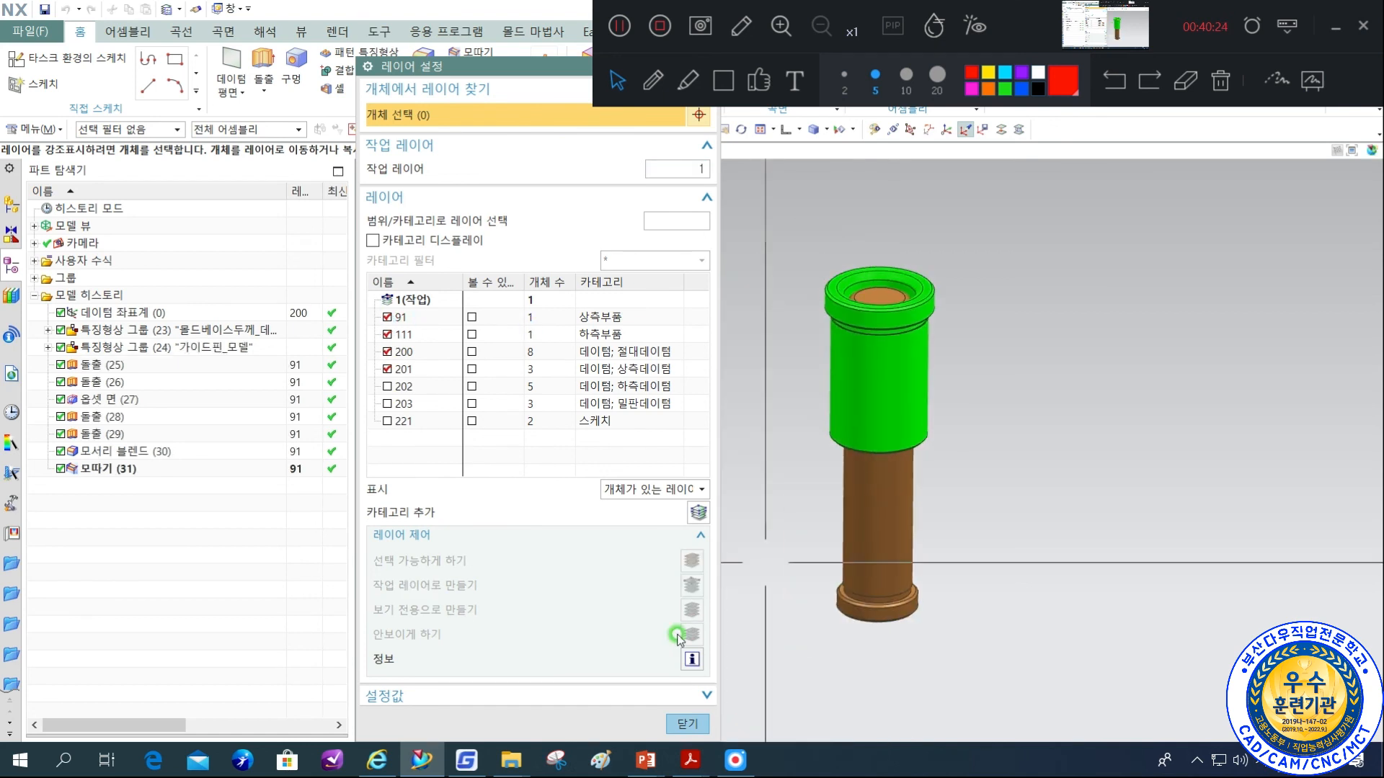